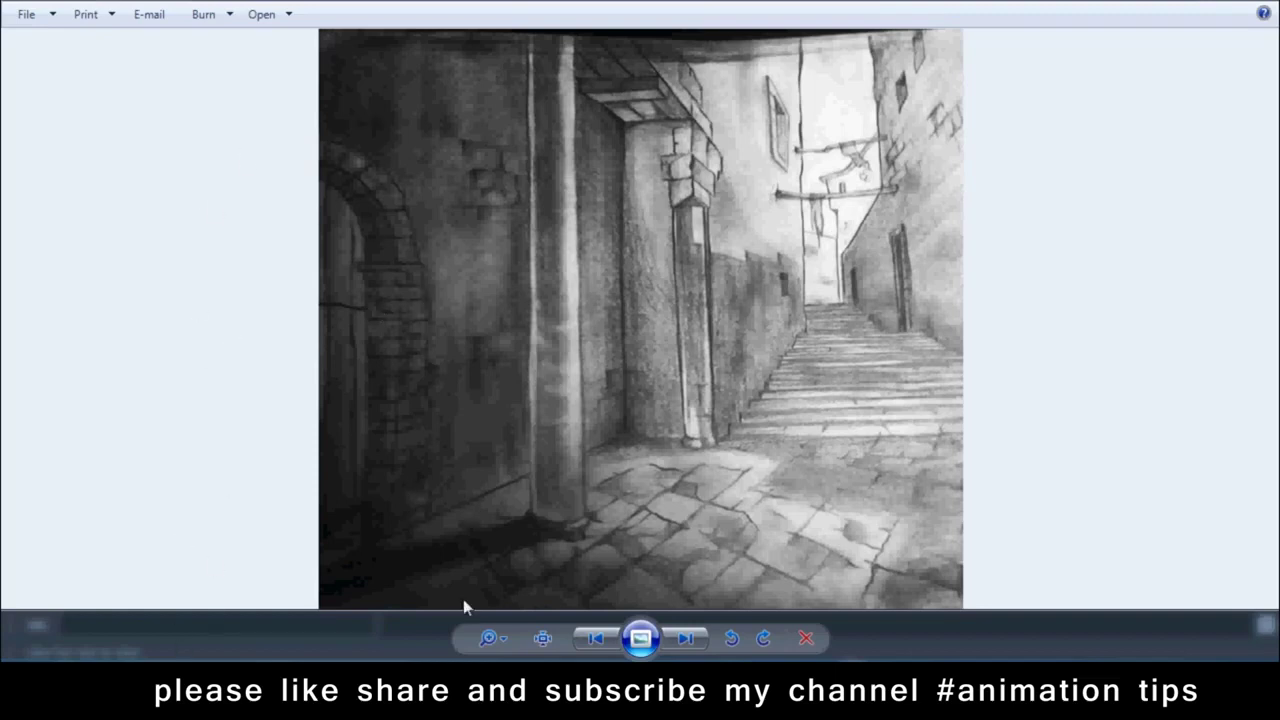
Switch from the alley reference sketch in Photo Viewer to the empty Maya scene
{"action": "left_click", "coordinate": [368, 580]}
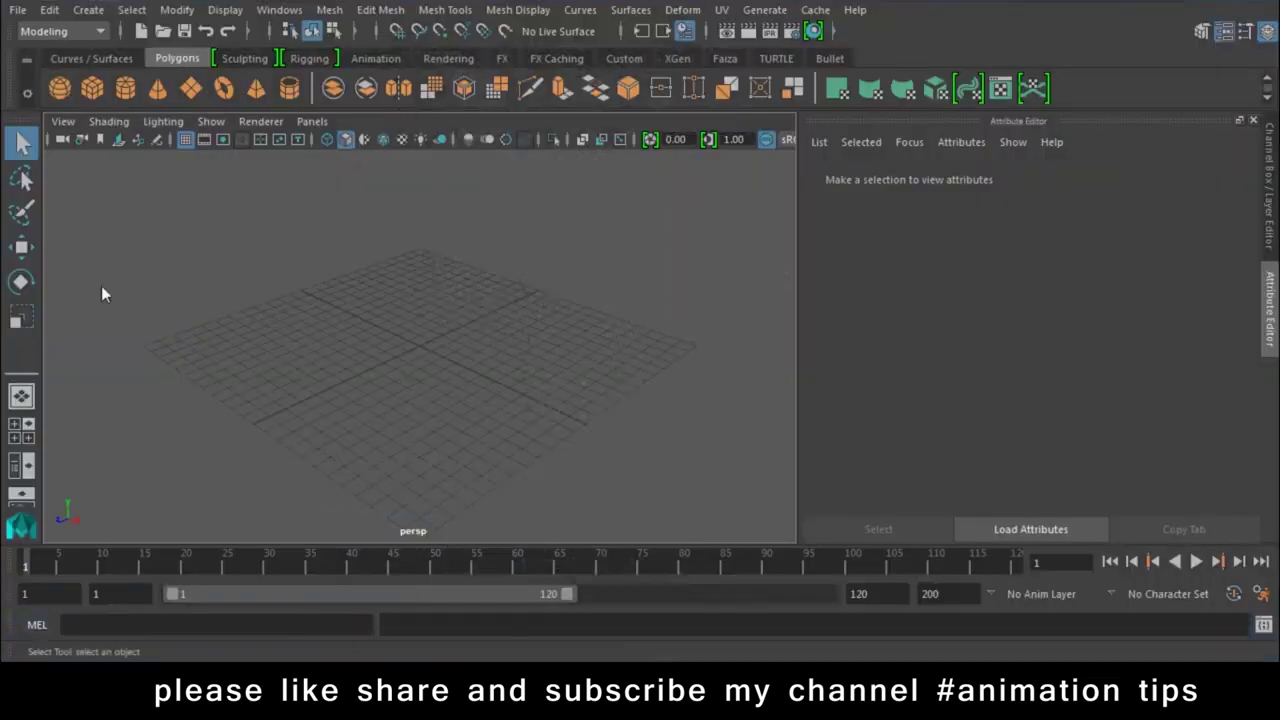
Draw a small polygon cube, pCube1, on the grid
{"action": "left_click", "coordinate": [93, 87]}
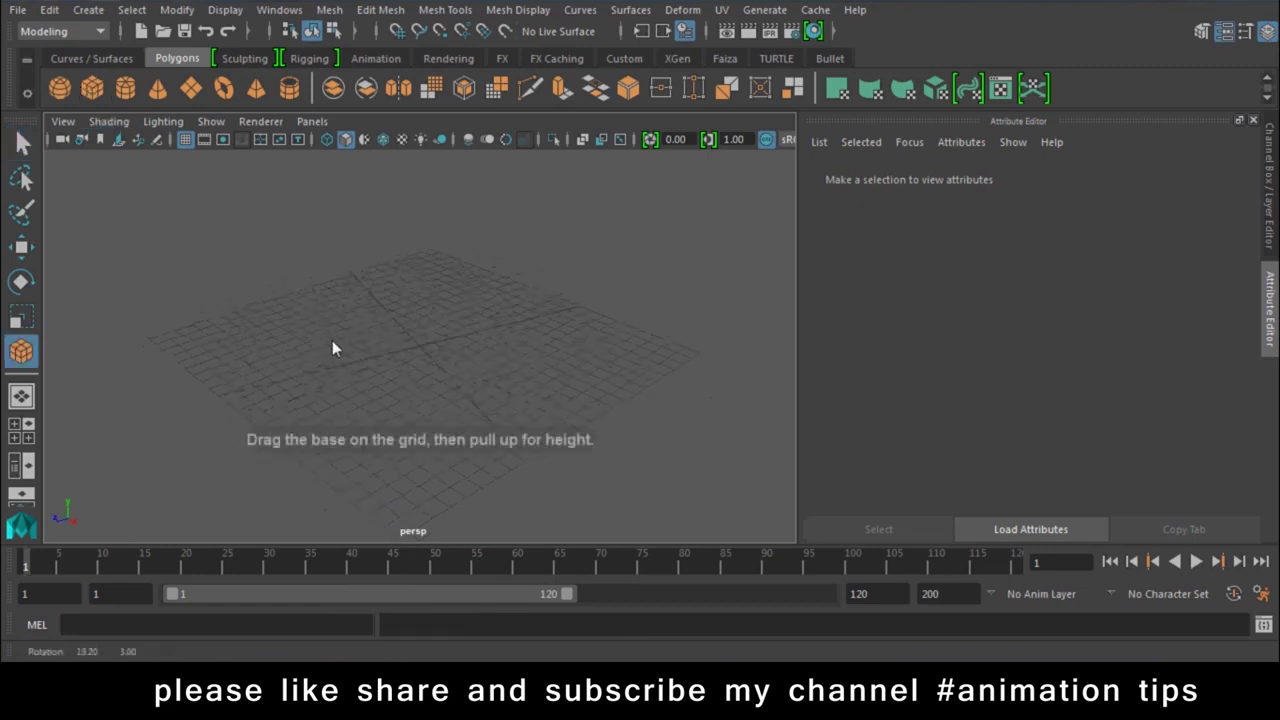
{"action": "mouse_move", "coordinate": [305, 352]}
{"action": "left_mouse_down"}
{"action": "mouse_move", "coordinate": [271, 391]}
{"action": "mouse_move", "coordinate": [287, 326]}
{"action": "left_mouse_up"}
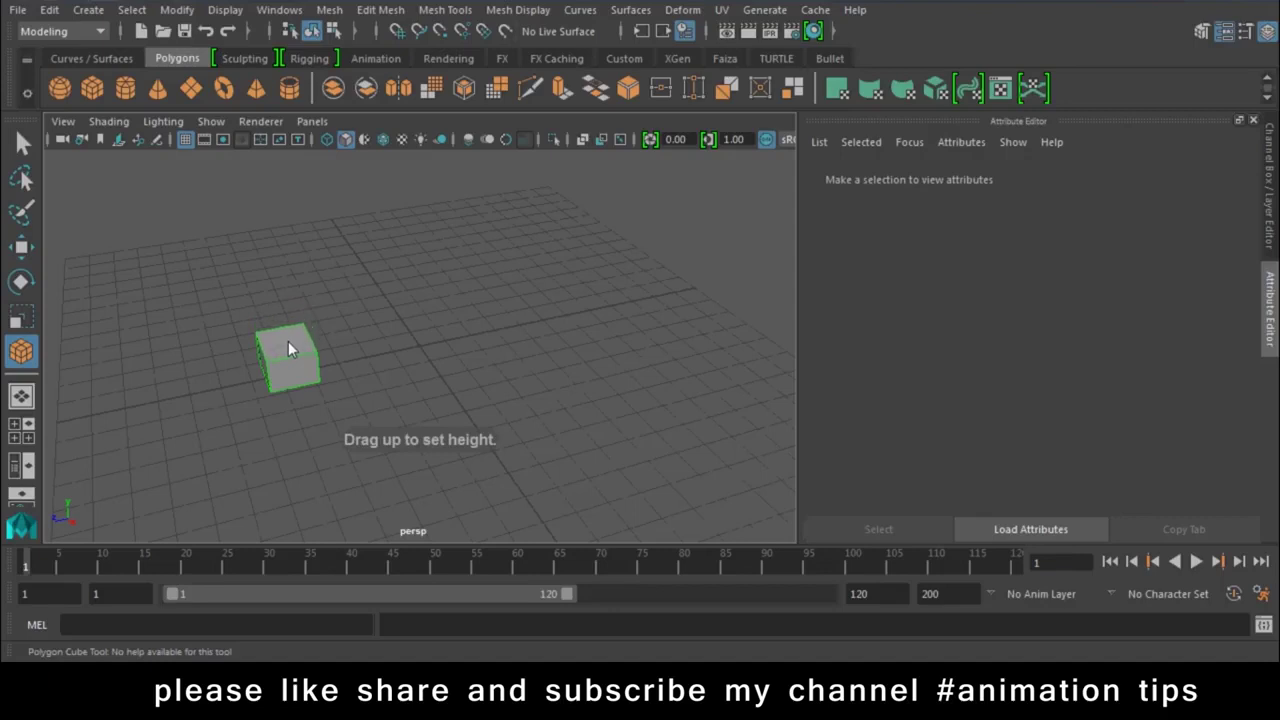
{"action": "key", "text": "w"}
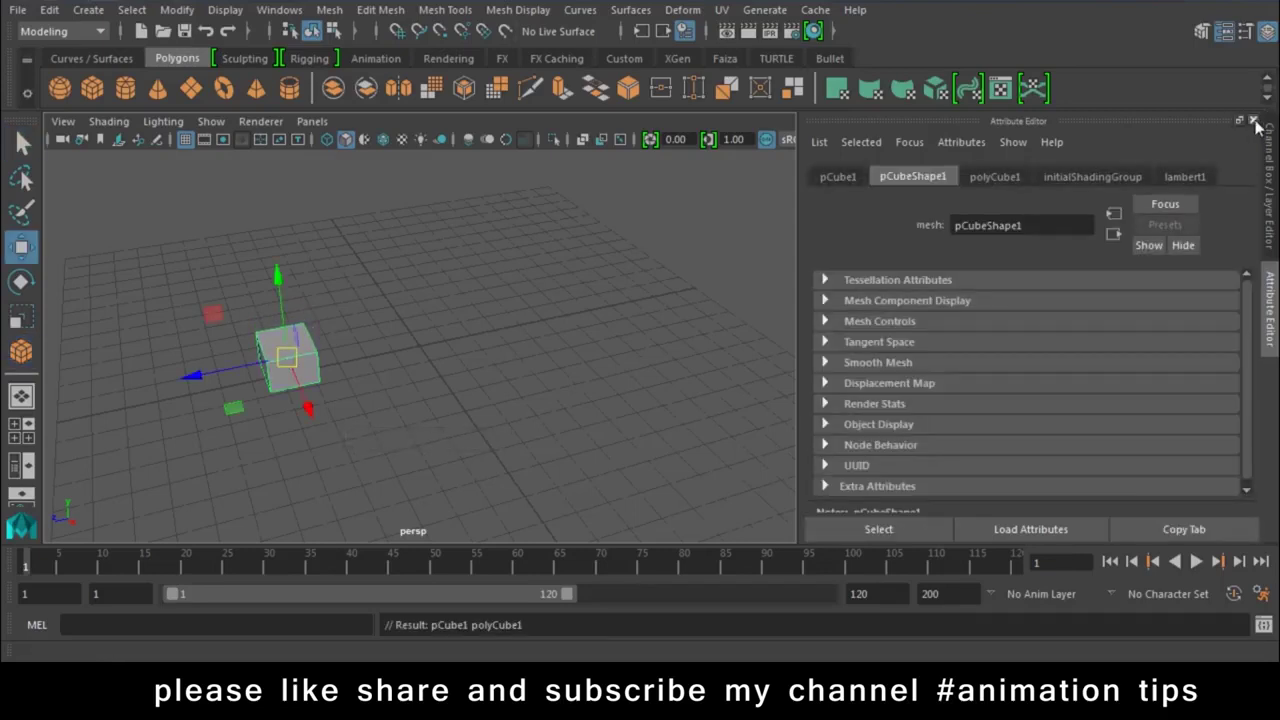
Close the Attribute Editor and look at the cube from the front view
{"action": "left_click", "coordinate": [1253, 120]}
{"action": "key", "text": "space"}
{"action": "left_click_drag", "start_coordinate": [574, 295], "coordinate": [574, 345]}
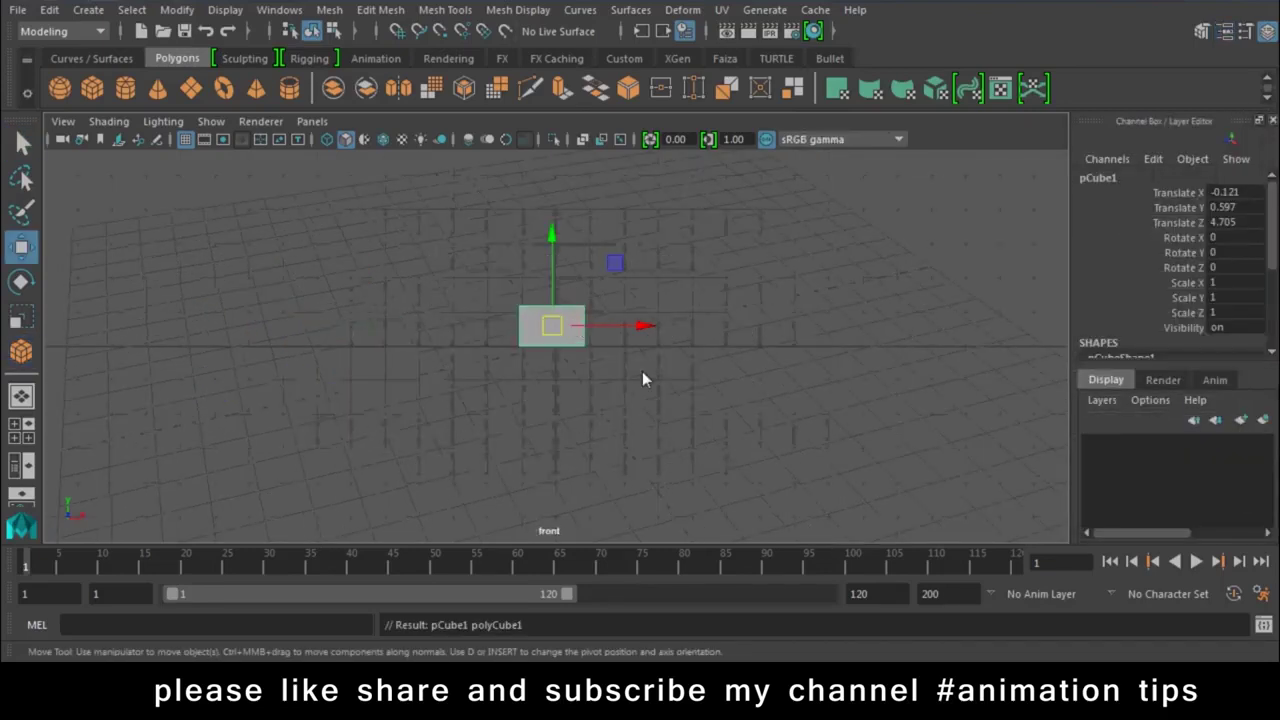
{"action": "left_click", "coordinate": [92, 59]}
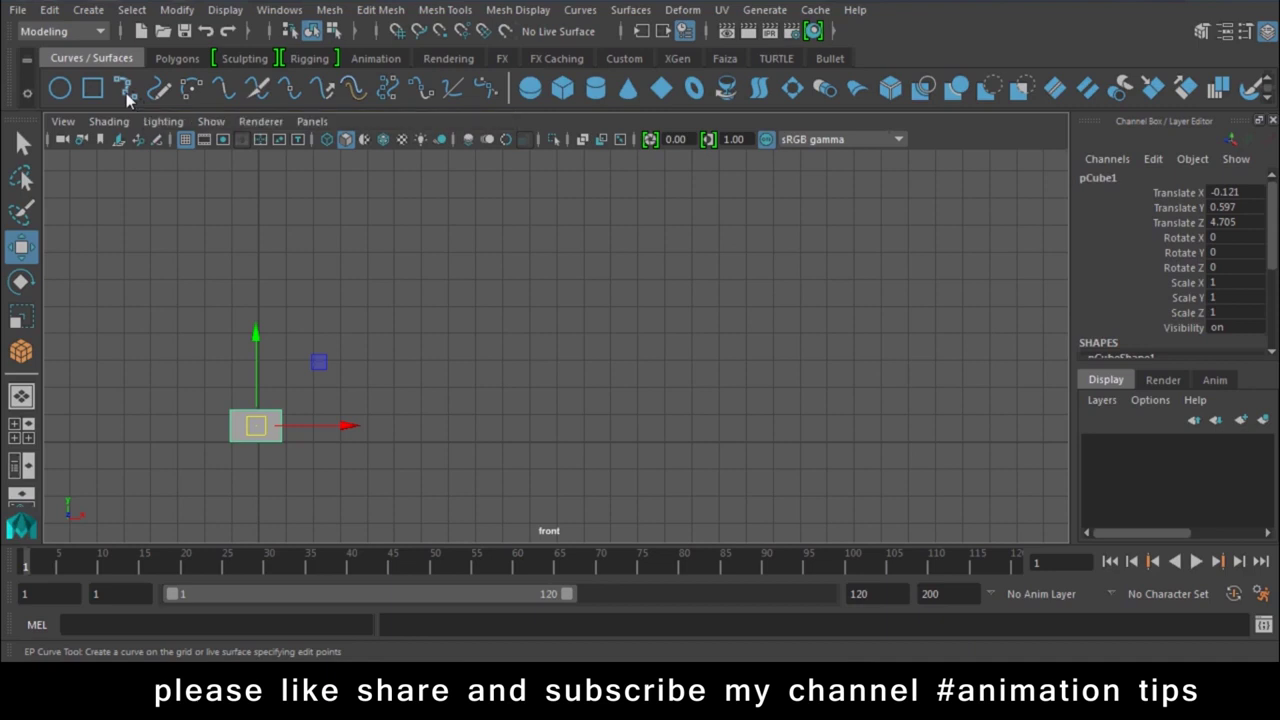
{"action": "left_click", "coordinate": [126, 93]}
{"action": "left_click", "coordinate": [367, 441]}
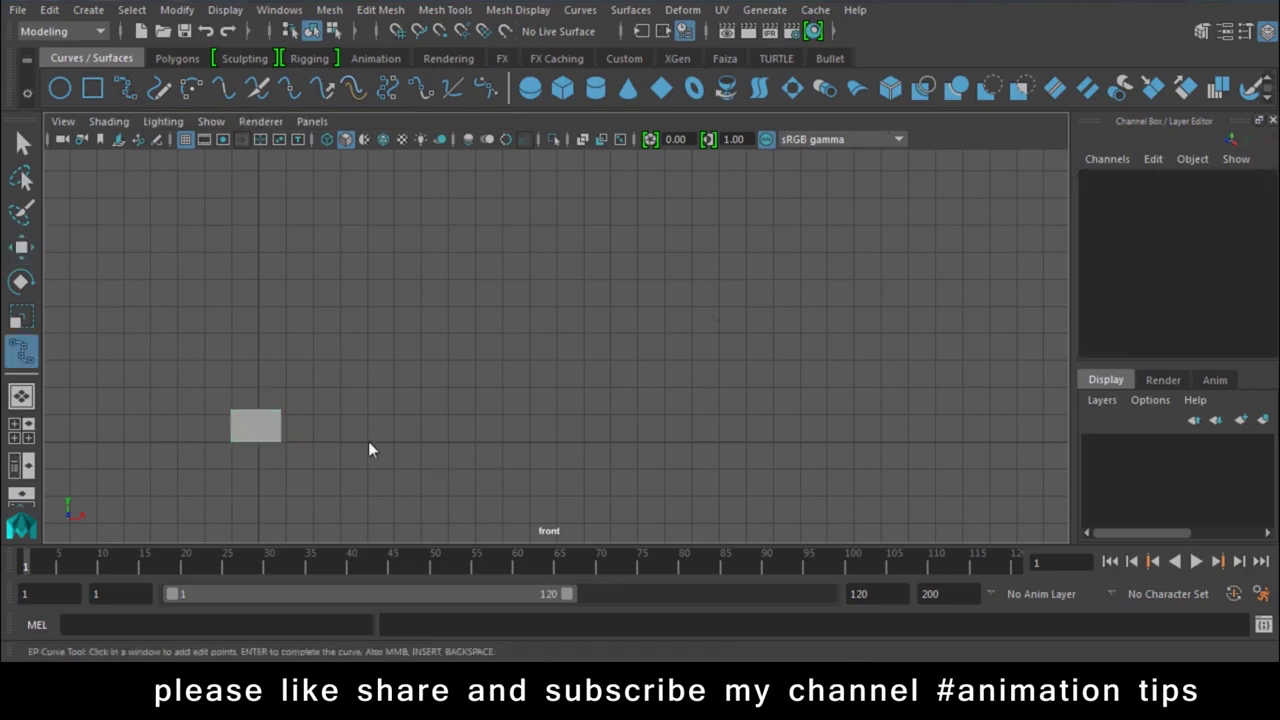
{"action": "left_click", "coordinate": [371, 333]}
{"action": "left_click", "coordinate": [370, 275]}
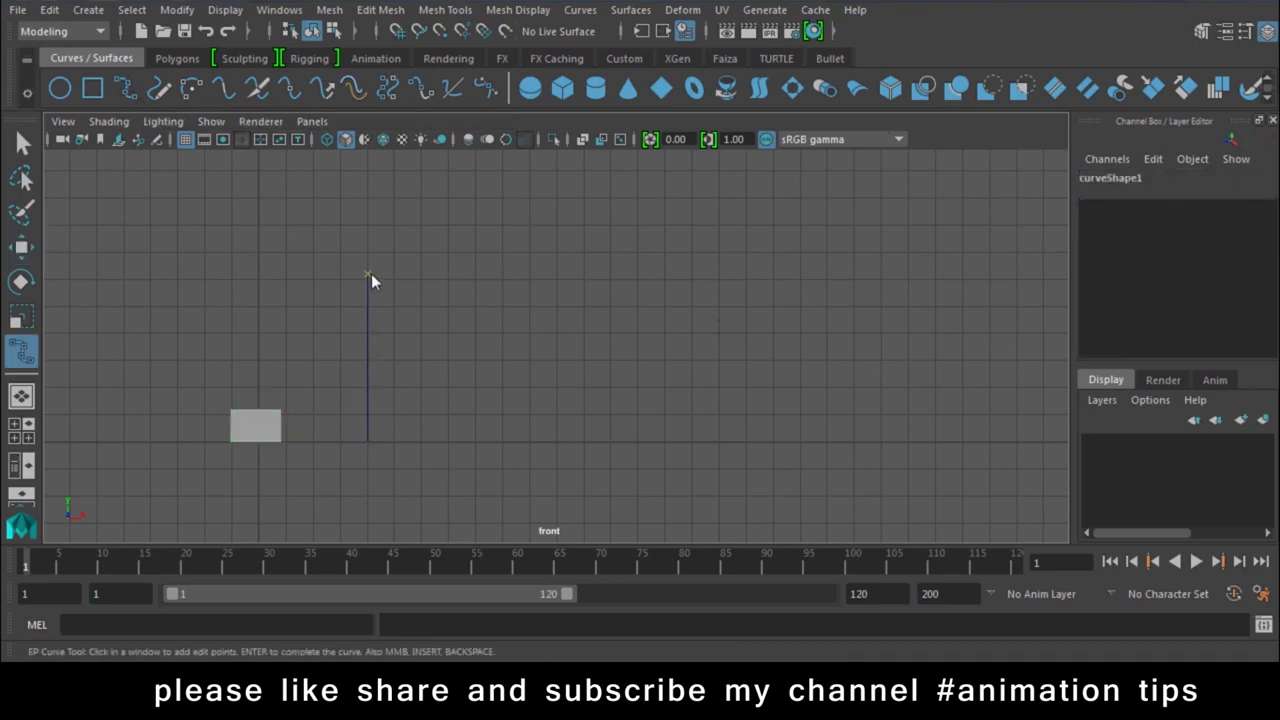
{"action": "left_click", "coordinate": [368, 239]}
{"action": "left_click", "coordinate": [385, 213]}
{"action": "left_click", "coordinate": [388, 200]}
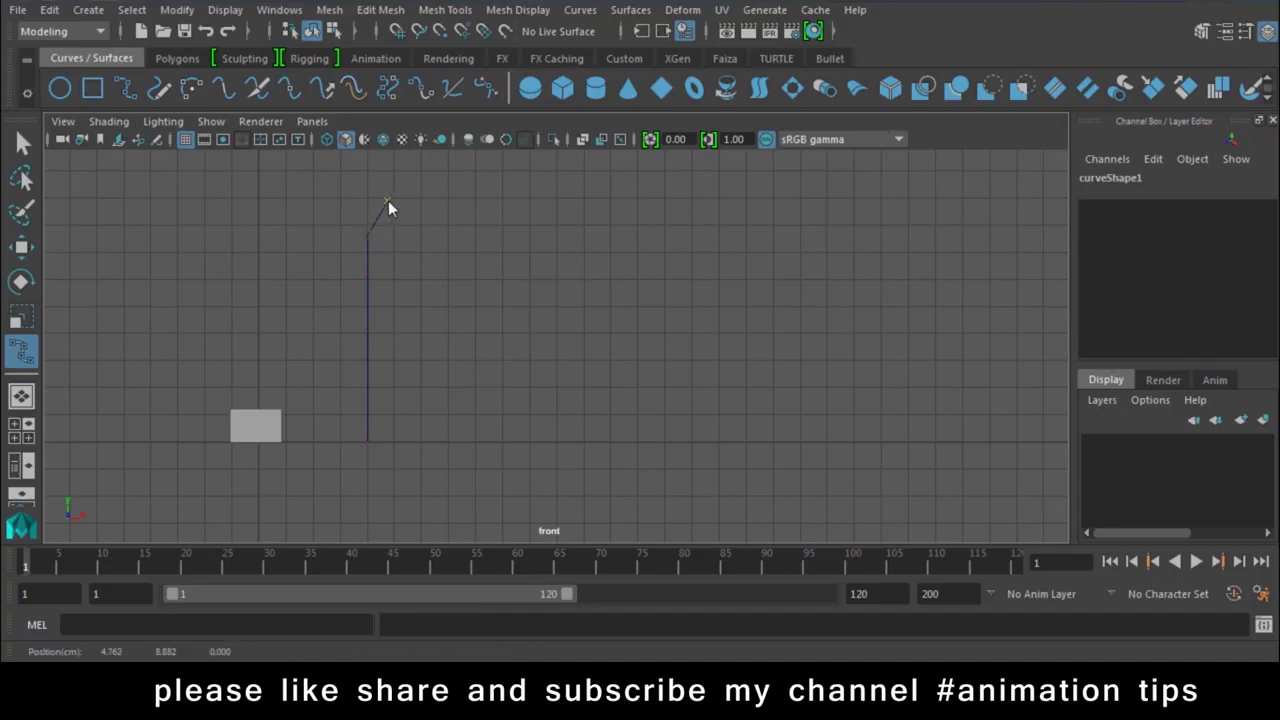
{"action": "left_click", "coordinate": [439, 178]}
{"action": "left_click", "coordinate": [503, 177]}
{"action": "key", "text": "Return"}
{"action": "key", "text": "w"}
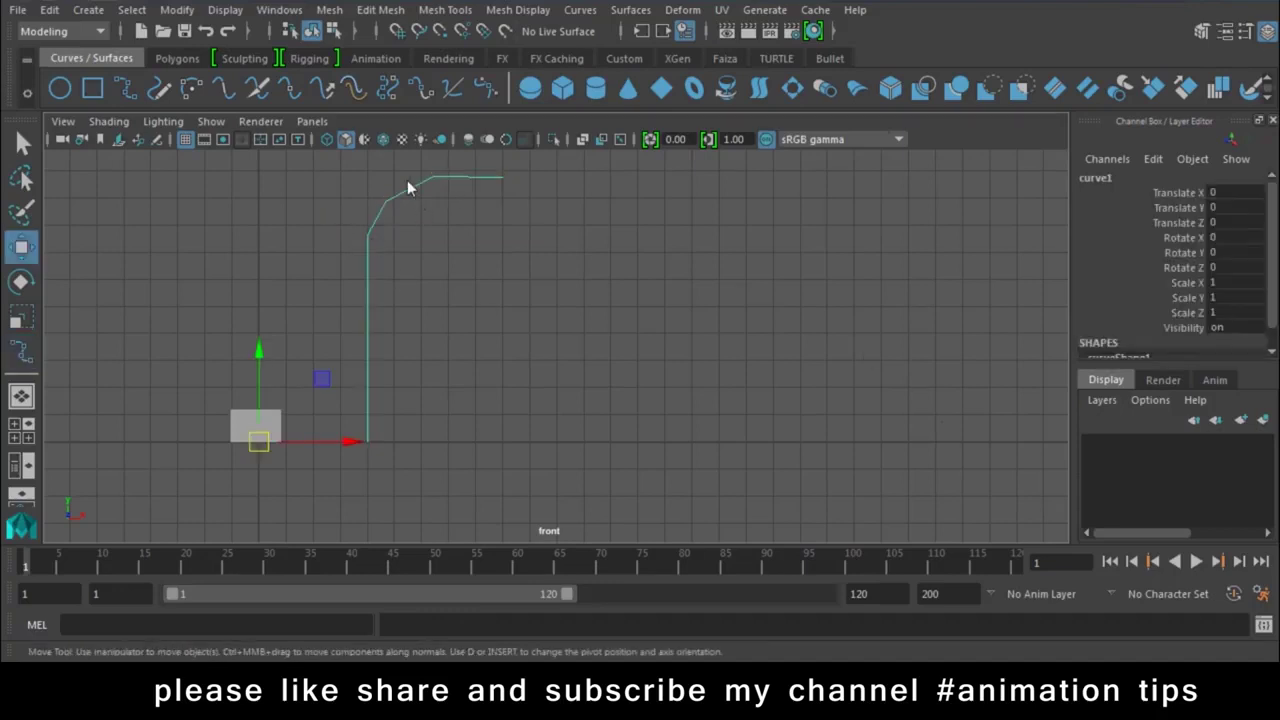
{"action": "key", "text": "Delete"}
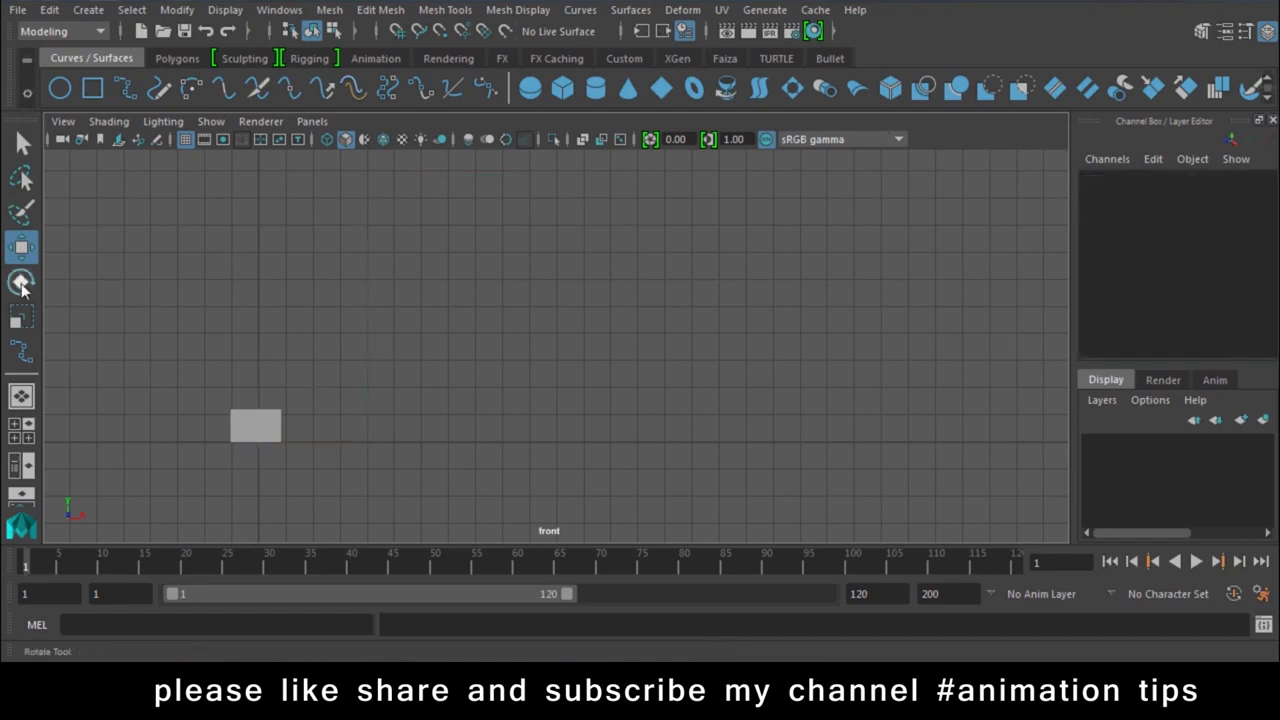
Draw a 3 Cubic EP curve, curve1, rising up, arching across the top and down the right
{"action": "double_click", "coordinate": [120, 90]}
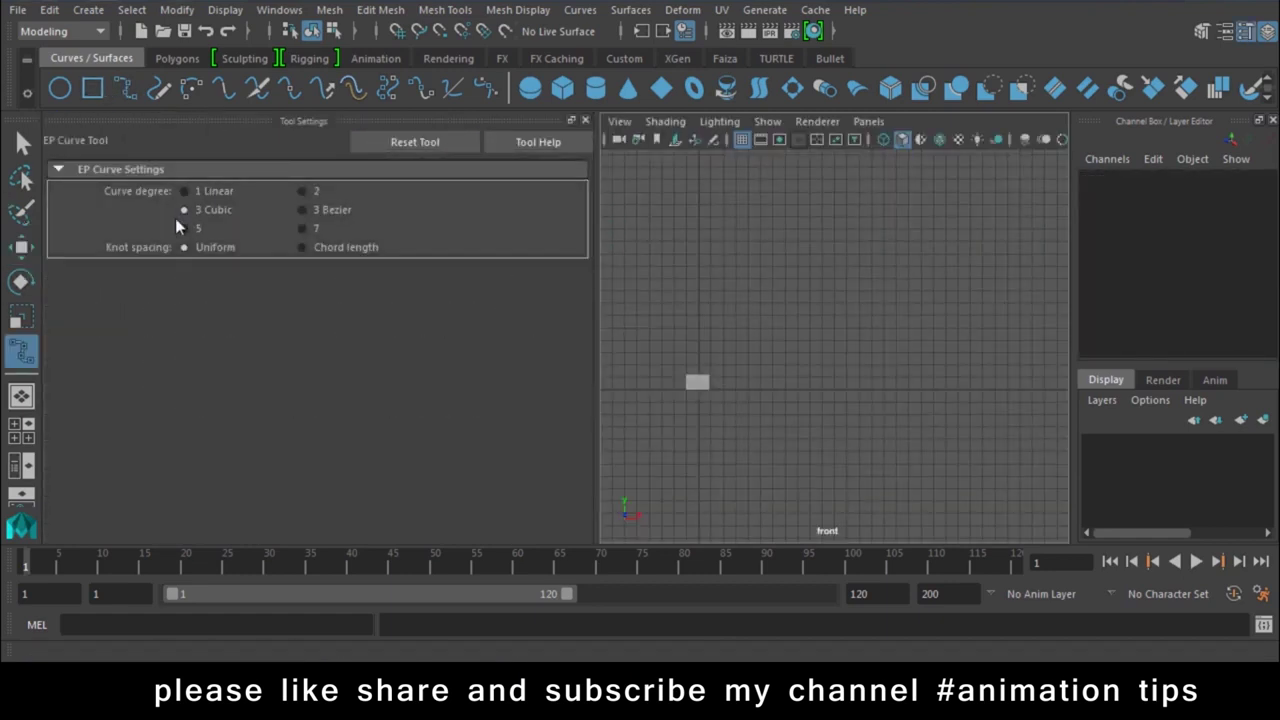
{"action": "left_click", "coordinate": [584, 120]}
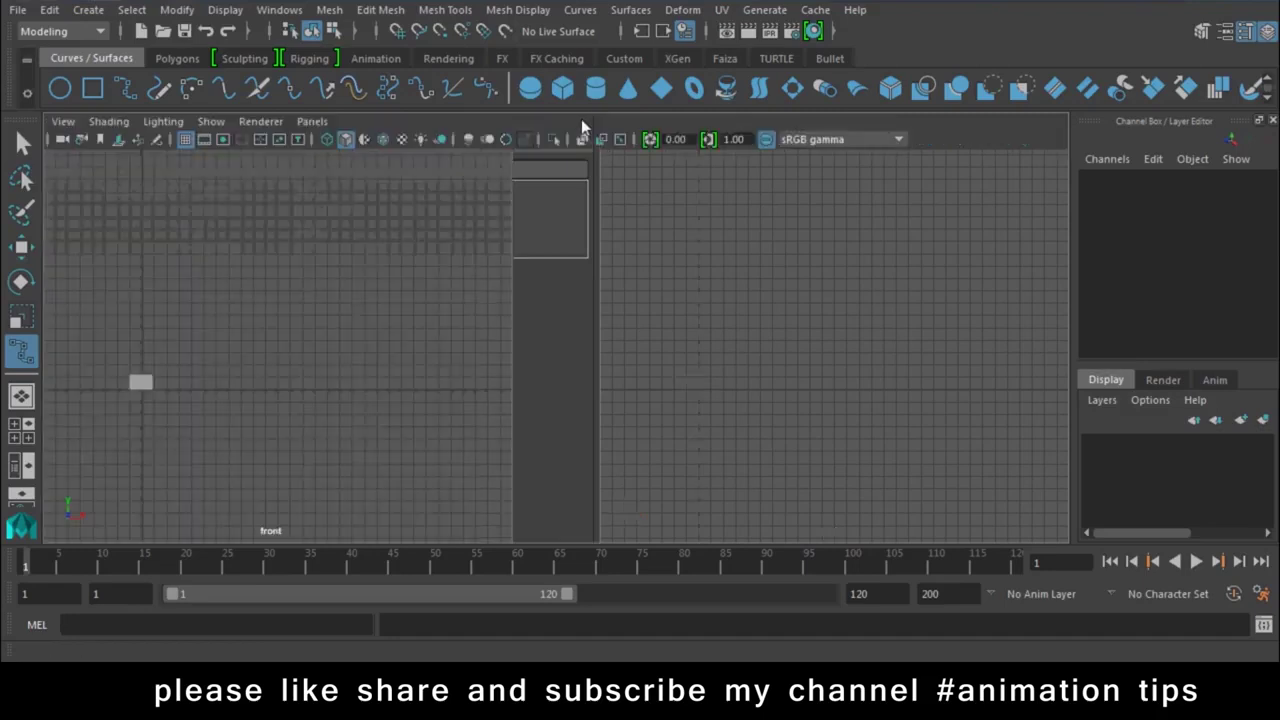
{"action": "left_click", "coordinate": [383, 444]}
{"action": "left_click_drag", "start_coordinate": [385, 284], "coordinate": [385, 216]}
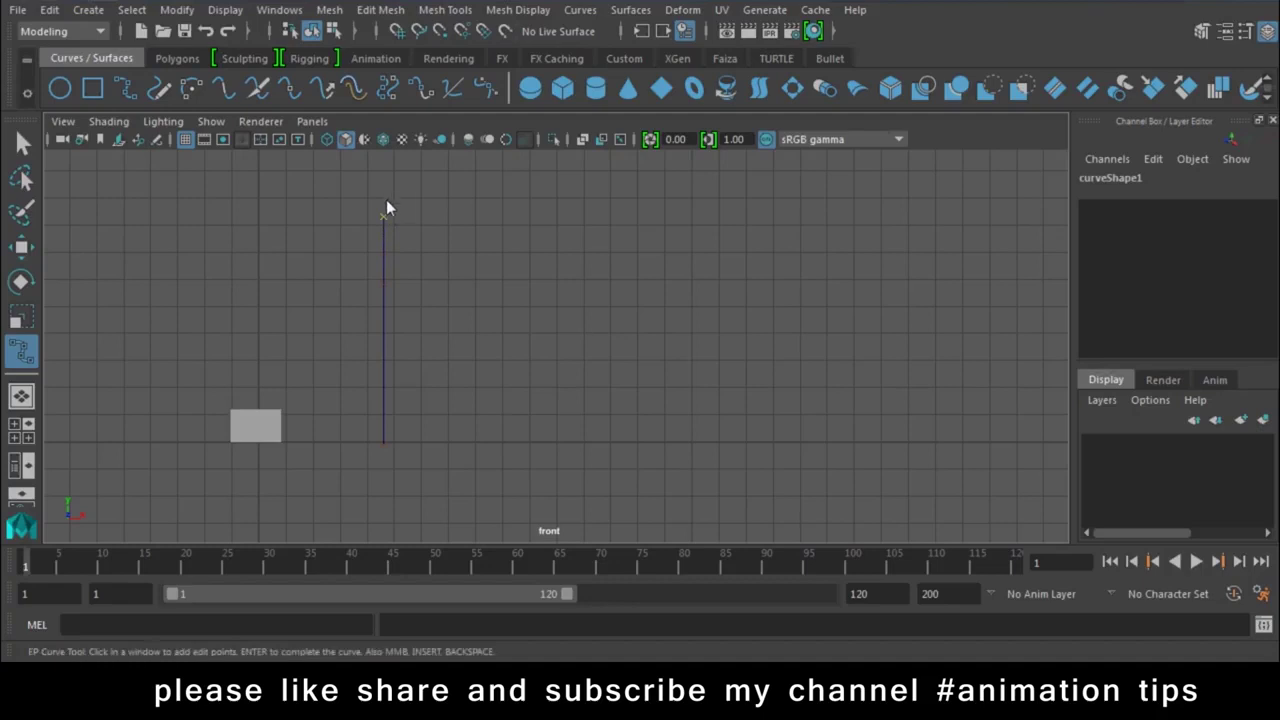
{"action": "left_click_drag", "start_coordinate": [400, 180], "coordinate": [429, 168]}
{"action": "left_click", "coordinate": [488, 167]}
{"action": "mouse_move", "coordinate": [494, 169]}
{"action": "left_mouse_down"}
{"action": "mouse_move", "coordinate": [541, 179]}
{"action": "mouse_move", "coordinate": [551, 199]}
{"action": "left_mouse_up"}
{"action": "left_click", "coordinate": [552, 287]}
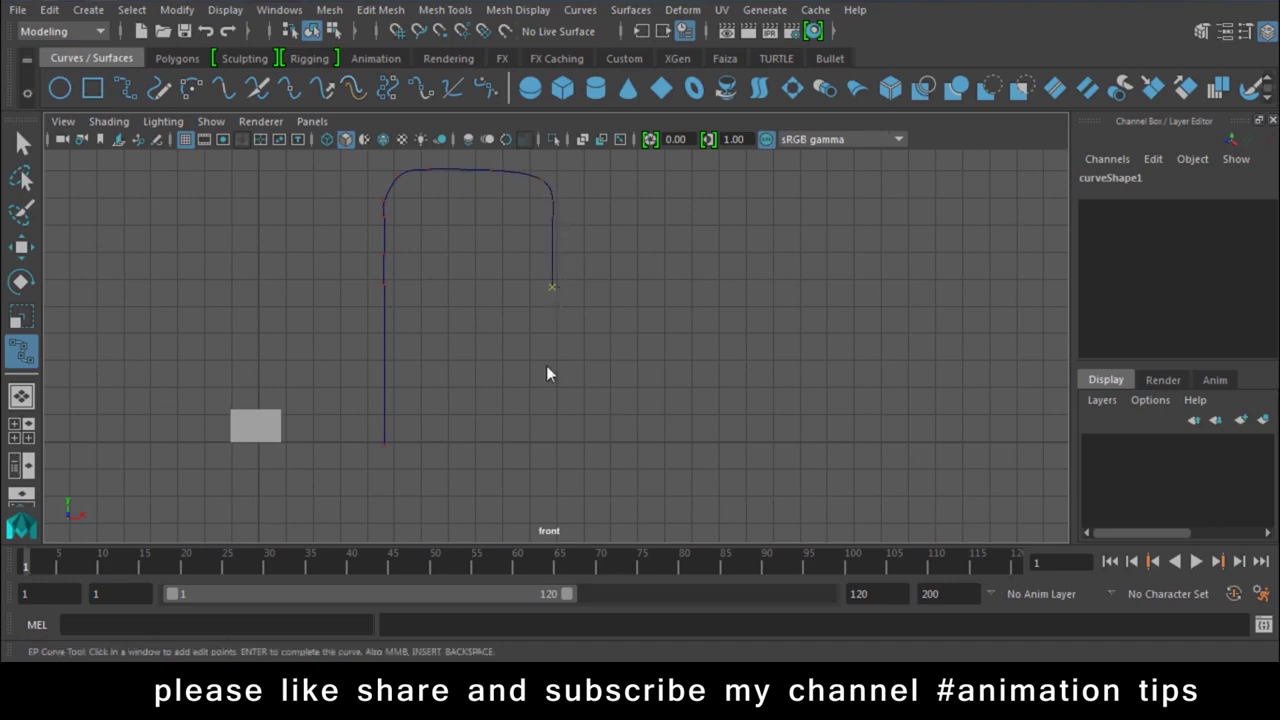
{"action": "key", "text": "Return"}
Put curve1 into control vertex mode and zoom in on it
{"action": "key", "text": "w"}
{"action": "right_click", "coordinate": [558, 191]}
{"action": "right_click_drag", "start_coordinate": [558, 196], "coordinate": [448, 190]}
{"action": "middle_click_drag", "start_coordinate": [346, 221], "coordinate": [386, 321], "text": "alt"}
{"action": "scroll", "coordinate": [478, 306], "scroll_direction": "up", "scroll_amount": 3}
{"action": "scroll", "coordinate": [410, 376], "scroll_direction": "up", "scroll_amount": 3}
{"action": "scroll", "coordinate": [410, 376], "scroll_direction": "down", "scroll_amount": 4}
Move the upper-left, lower-left and top control vertices to raise the curve's top
{"action": "left_click", "coordinate": [410, 363]}
{"action": "left_click_drag", "start_coordinate": [408, 363], "coordinate": [436, 305]}
{"action": "left_click", "coordinate": [420, 354]}
{"action": "left_click_drag", "start_coordinate": [420, 354], "coordinate": [418, 364]}
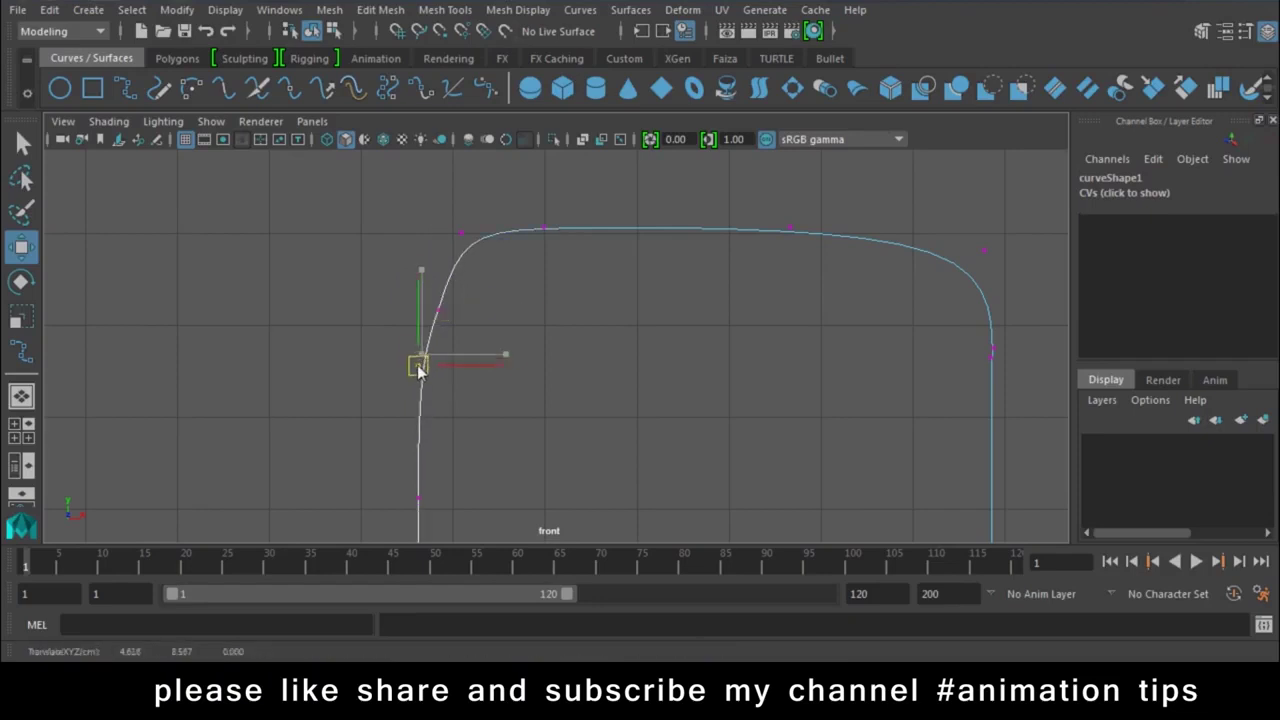
{"action": "left_click", "coordinate": [543, 228]}
{"action": "left_click_drag", "start_coordinate": [543, 228], "coordinate": [549, 200]}
{"action": "scroll", "coordinate": [692, 321], "scroll_direction": "down", "scroll_amount": 2}
{"action": "middle_click_drag", "start_coordinate": [692, 321], "coordinate": [638, 359], "text": "alt"}
{"action": "left_click_drag", "start_coordinate": [629, 256], "coordinate": [709, 343]}
{"action": "left_click_drag", "start_coordinate": [671, 294], "coordinate": [609, 248]}
Reposition the right-side control vertices, undoing one misplaced move
{"action": "mouse_move", "coordinate": [850, 303]}
{"action": "left_mouse_down"}
{"action": "mouse_move", "coordinate": [779, 343]}
{"action": "mouse_move", "coordinate": [783, 282]}
{"action": "left_mouse_up"}
{"action": "left_click", "coordinate": [819, 387]}
{"action": "left_click_drag", "start_coordinate": [819, 392], "coordinate": [800, 350]}
{"action": "key", "text": "ctrl+z"}
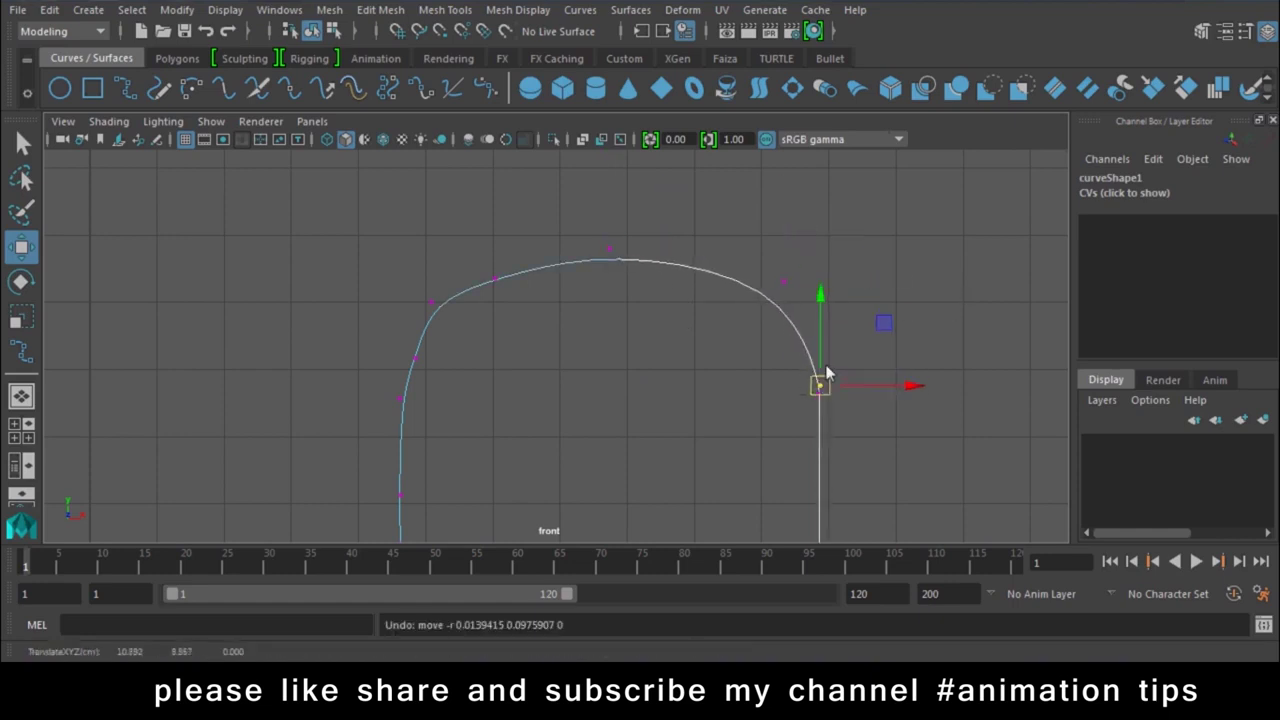
{"action": "mouse_move", "coordinate": [817, 311]}
{"action": "left_mouse_down"}
{"action": "mouse_move", "coordinate": [821, 322]}
{"action": "mouse_move", "coordinate": [820, 281]}
{"action": "left_mouse_up"}
{"action": "mouse_move", "coordinate": [820, 366]}
{"action": "right_mouse_down", "text": "alt"}
{"action": "mouse_move", "coordinate": [698, 348]}
{"action": "mouse_move", "coordinate": [587, 238]}
{"action": "right_mouse_up", "text": "alt"}
{"action": "middle_click_drag", "start_coordinate": [587, 238], "coordinate": [595, 163], "text": "alt"}
Select the left-side control vertices and scale them into a straight vertical side
{"action": "left_click", "coordinate": [578, 260]}
{"action": "left_click_drag", "start_coordinate": [508, 222], "coordinate": [530, 478]}
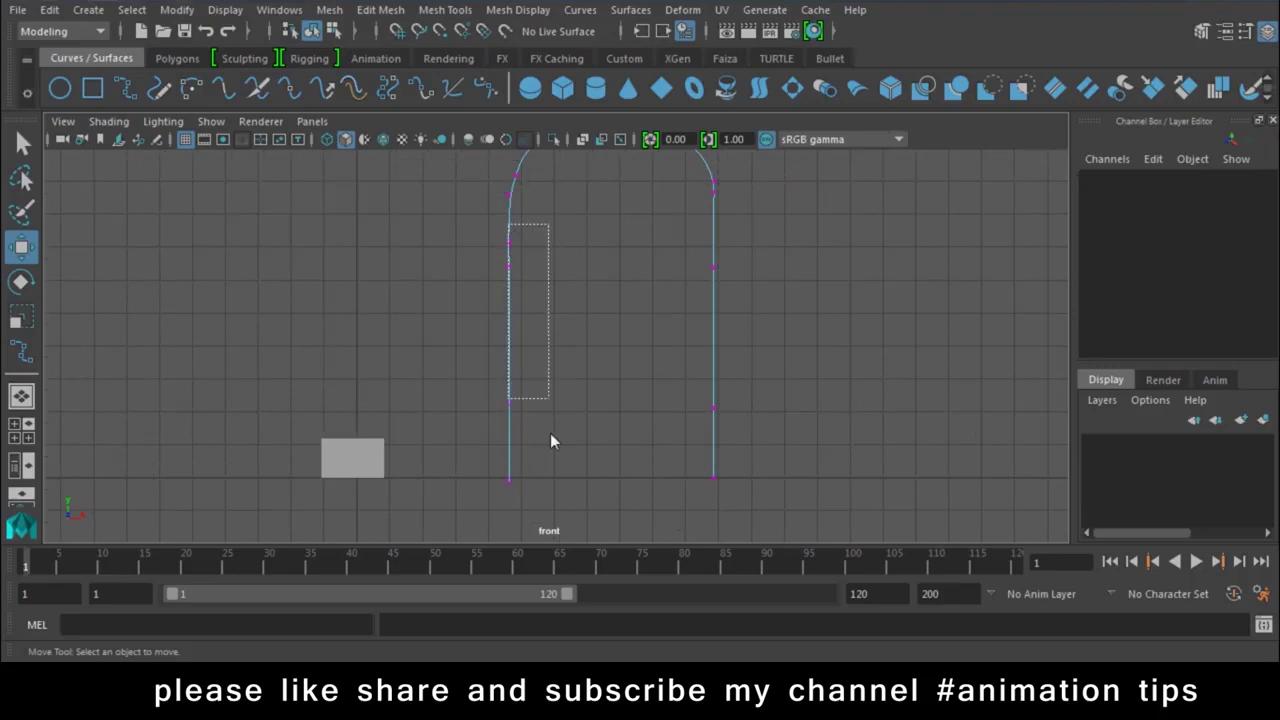
{"action": "mouse_move", "coordinate": [440, 286]}
{"action": "left_mouse_down"}
{"action": "mouse_move", "coordinate": [540, 470]}
{"action": "mouse_move", "coordinate": [503, 447]}
{"action": "left_mouse_up"}
{"action": "key", "text": "r"}
{"action": "middle_click_drag", "start_coordinate": [543, 322], "coordinate": [529, 385], "text": "alt"}
{"action": "left_click_drag", "start_coordinate": [424, 250], "coordinate": [528, 513]}
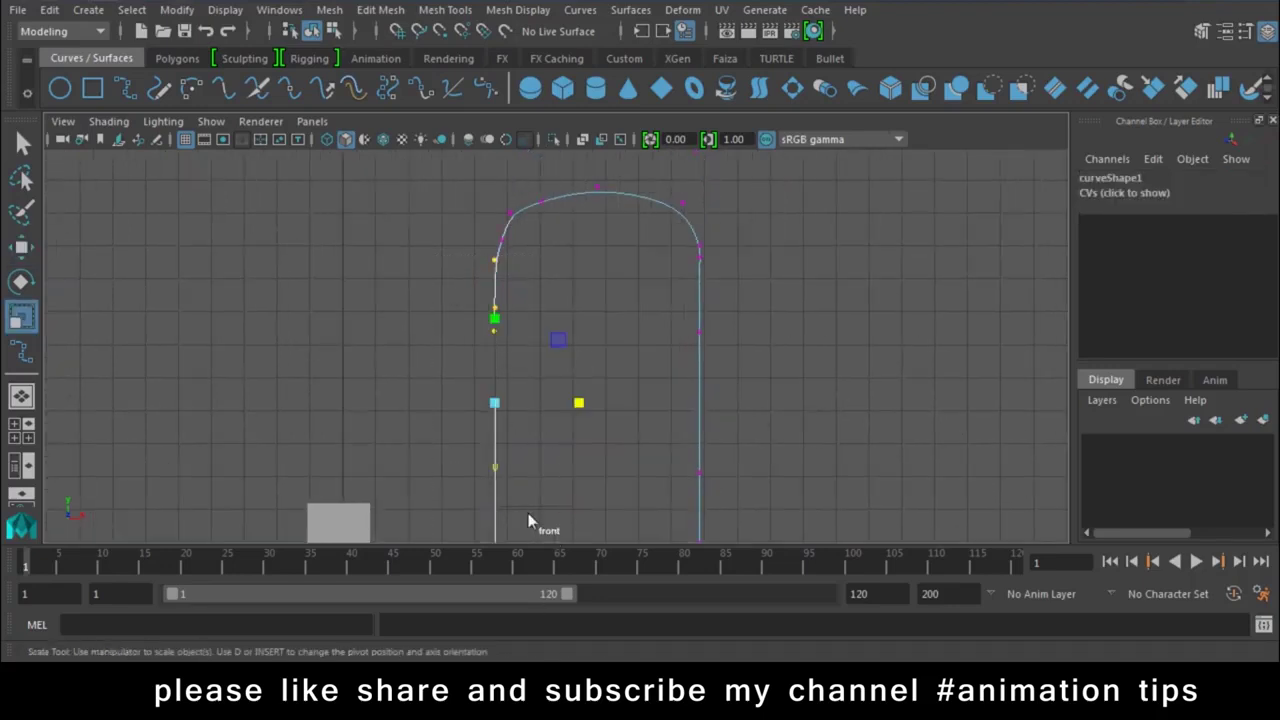
{"action": "middle_click_drag", "start_coordinate": [528, 513], "coordinate": [533, 457], "text": "alt"}
{"action": "left_click_drag", "start_coordinate": [474, 254], "coordinate": [533, 568]}
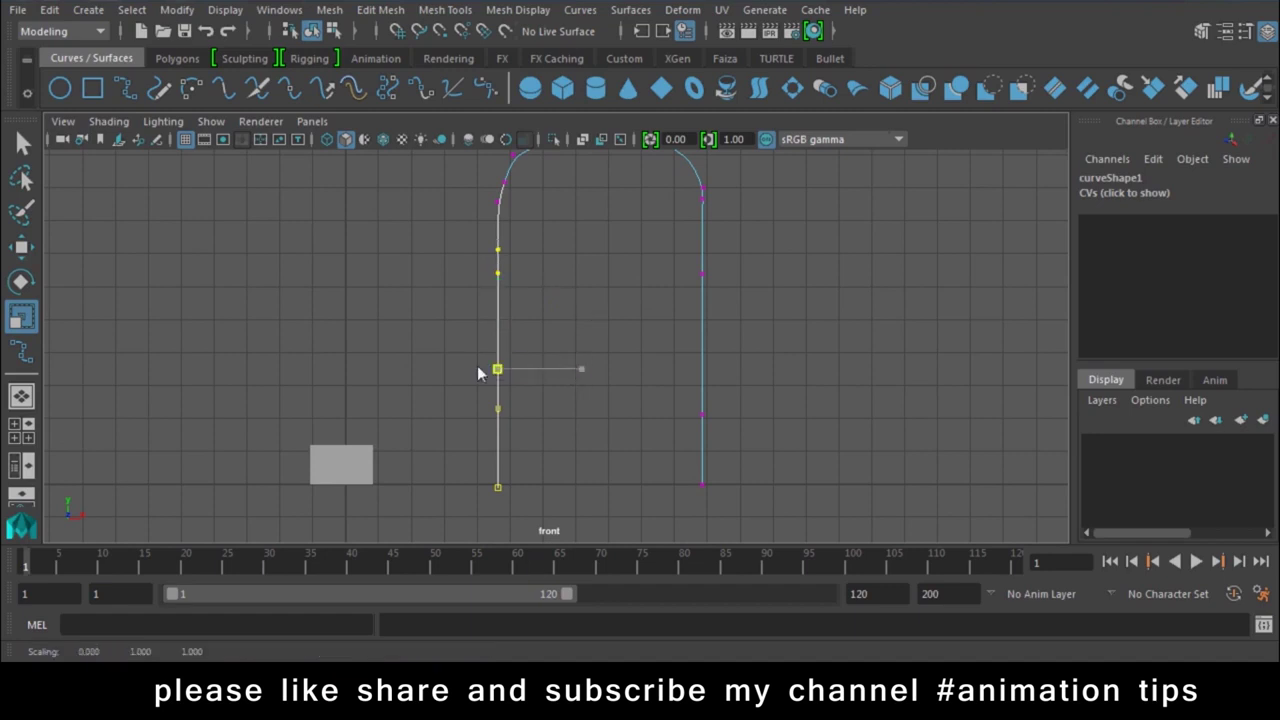
{"action": "middle_click_drag", "start_coordinate": [480, 371], "coordinate": [449, 488], "text": "alt"}
{"action": "mouse_move", "coordinate": [478, 289]}
{"action": "left_mouse_down"}
{"action": "mouse_move", "coordinate": [500, 310]}
{"action": "mouse_move", "coordinate": [488, 305]}
{"action": "left_mouse_up"}
{"action": "key", "text": "w"}
Adjust the upper-left, top and shoulder vertices so the arch top rounds evenly
{"action": "left_click_drag", "start_coordinate": [543, 234], "coordinate": [597, 294]}
{"action": "left_click", "coordinate": [526, 290]}
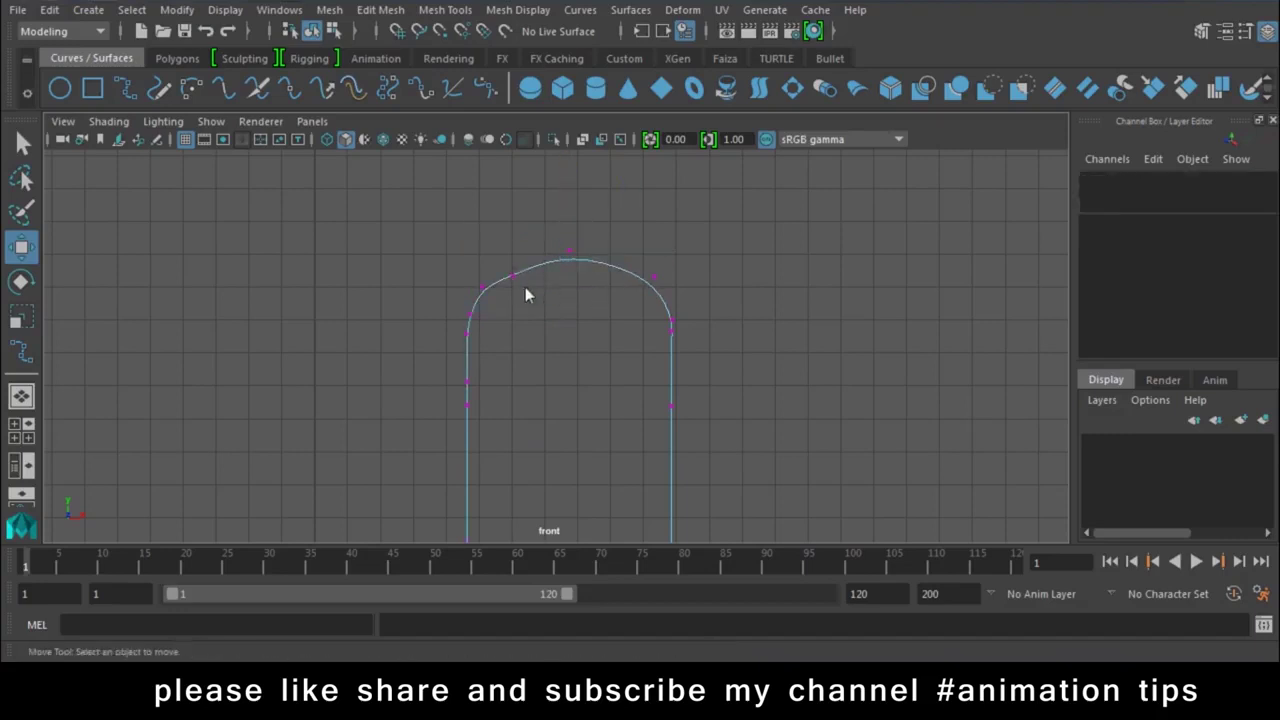
{"action": "left_click", "coordinate": [519, 272]}
{"action": "left_click_drag", "start_coordinate": [508, 278], "coordinate": [521, 261]}
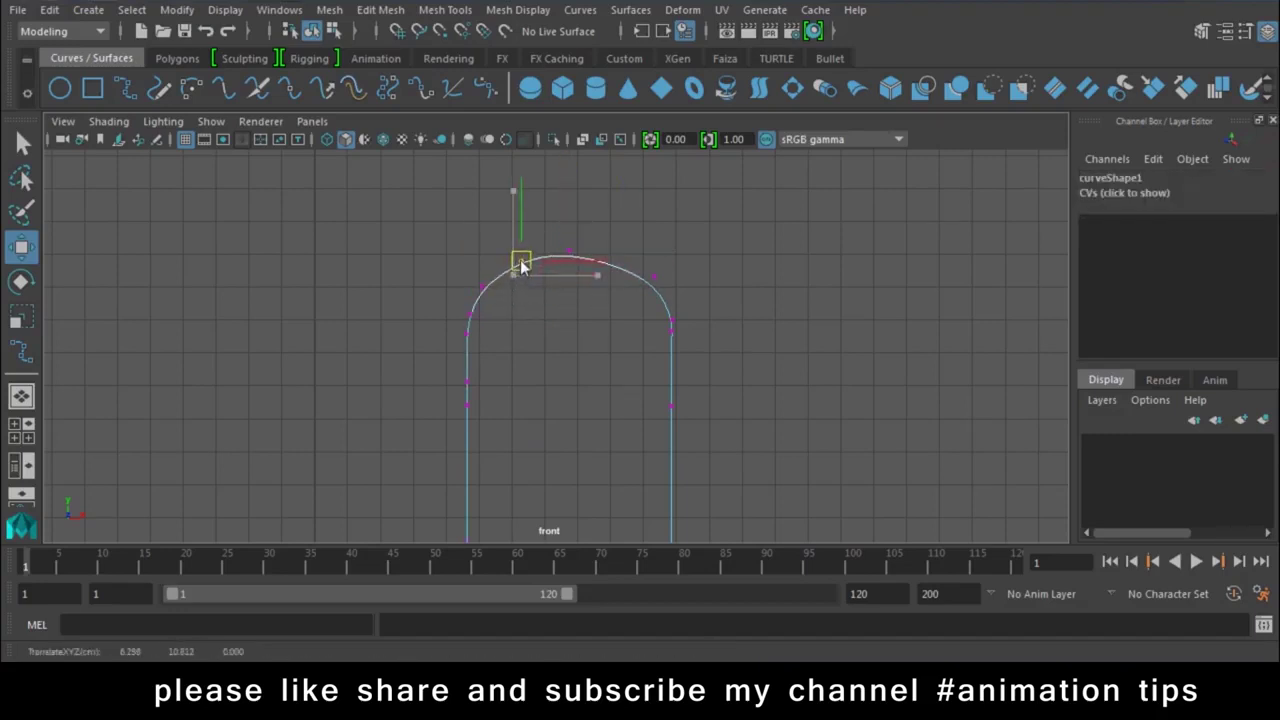
{"action": "left_click", "coordinate": [654, 277]}
{"action": "left_click_drag", "start_coordinate": [652, 276], "coordinate": [650, 273]}
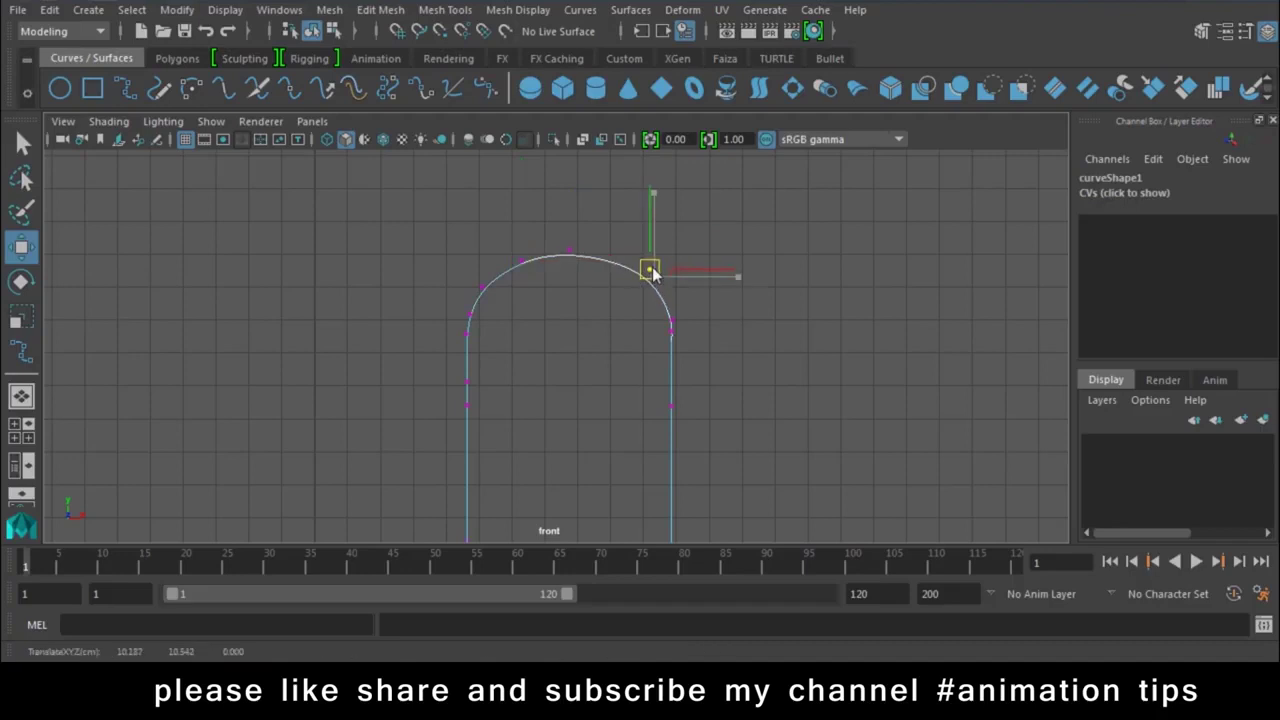
{"action": "left_click", "coordinate": [687, 306]}
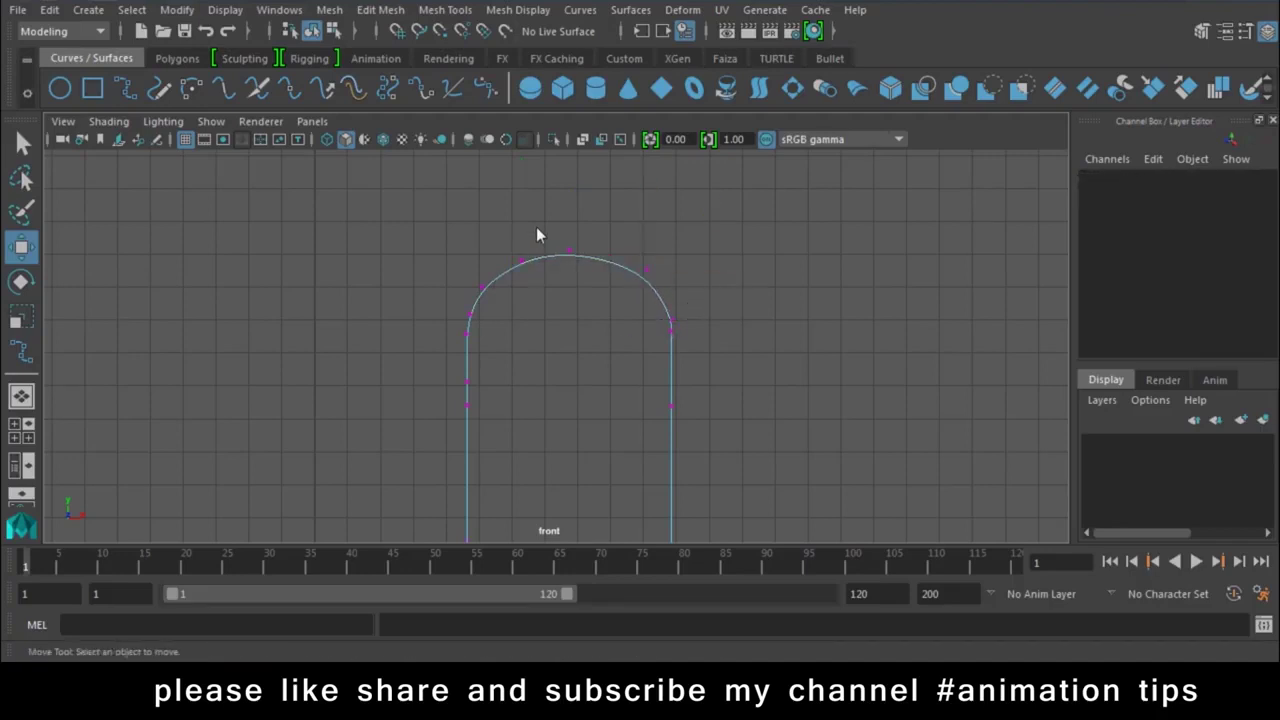
{"action": "left_click", "coordinate": [524, 264]}
{"action": "left_click_drag", "start_coordinate": [541, 268], "coordinate": [587, 258]}
{"action": "left_click", "coordinate": [569, 251]}
{"action": "left_click", "coordinate": [484, 288]}
{"action": "left_click_drag", "start_coordinate": [487, 290], "coordinate": [492, 278]}
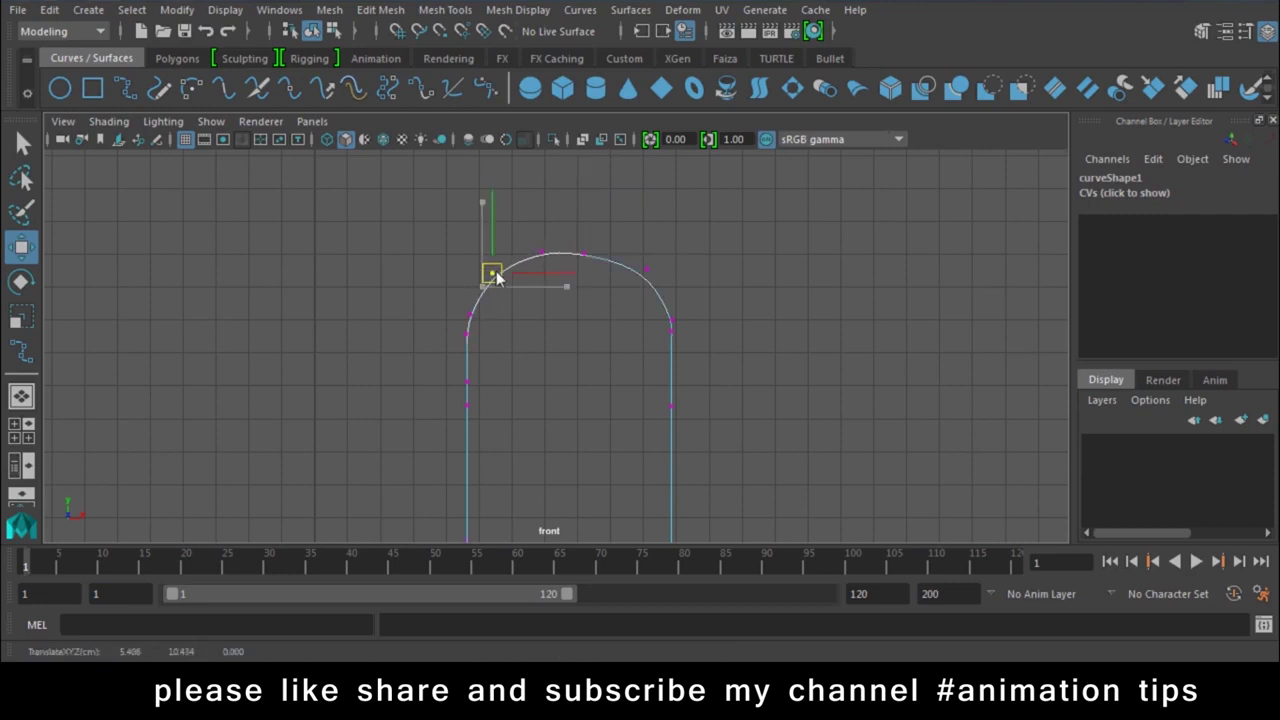
{"action": "left_click", "coordinate": [585, 254]}
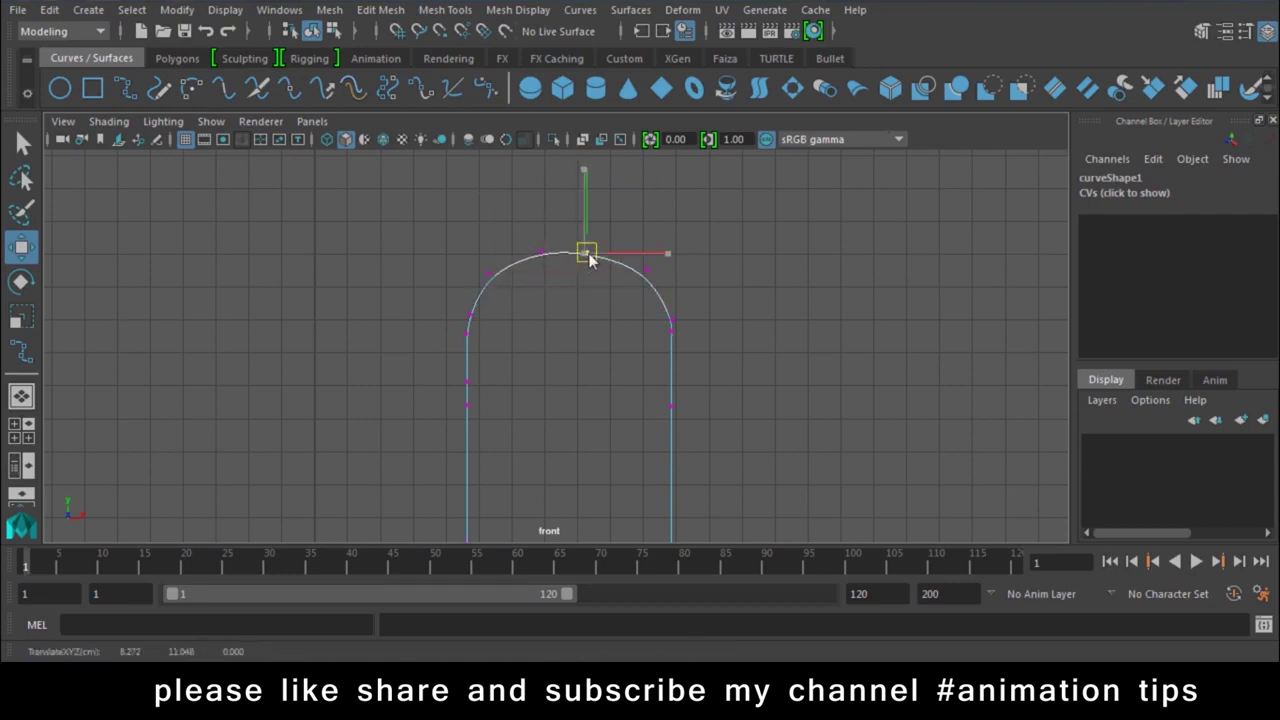
Return curve1 to object mode and zoom out to frame the whole arch
{"action": "right_click_drag", "start_coordinate": [668, 220], "coordinate": [786, 208]}
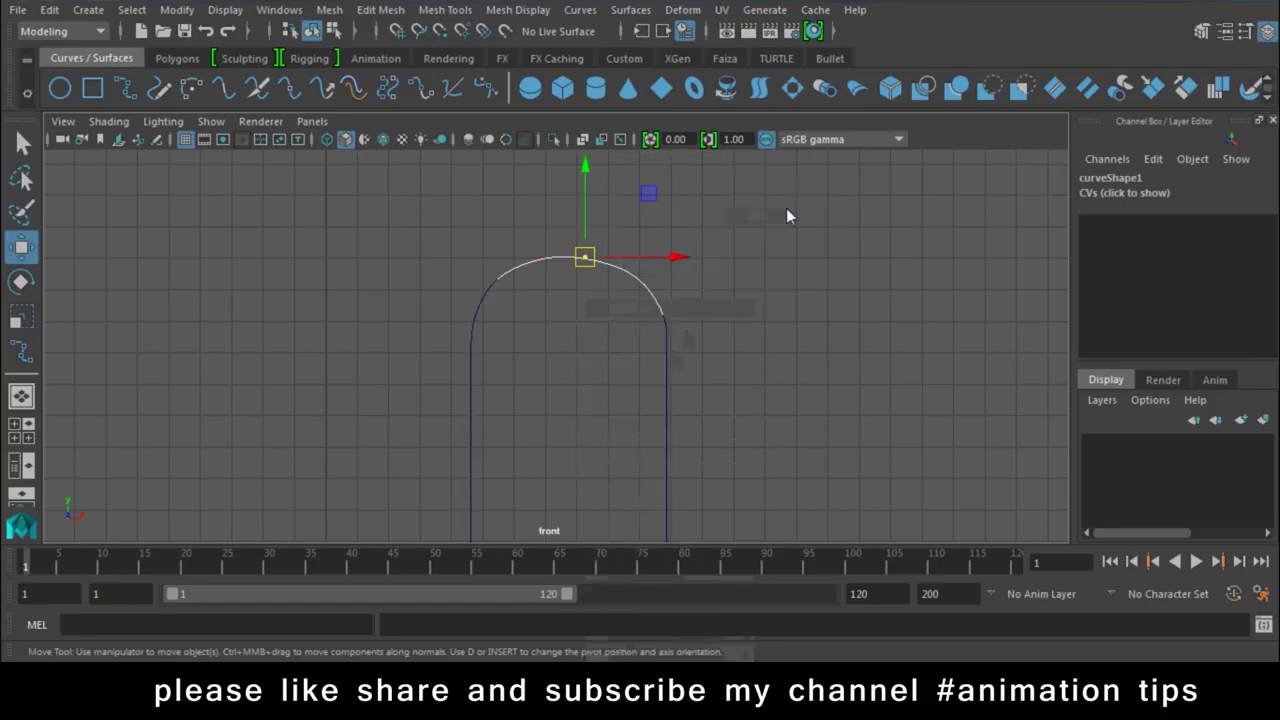
{"action": "middle_click_drag", "start_coordinate": [691, 380], "coordinate": [650, 362], "text": "alt"}
{"action": "right_click_drag", "start_coordinate": [650, 362], "coordinate": [466, 332], "text": "alt"}
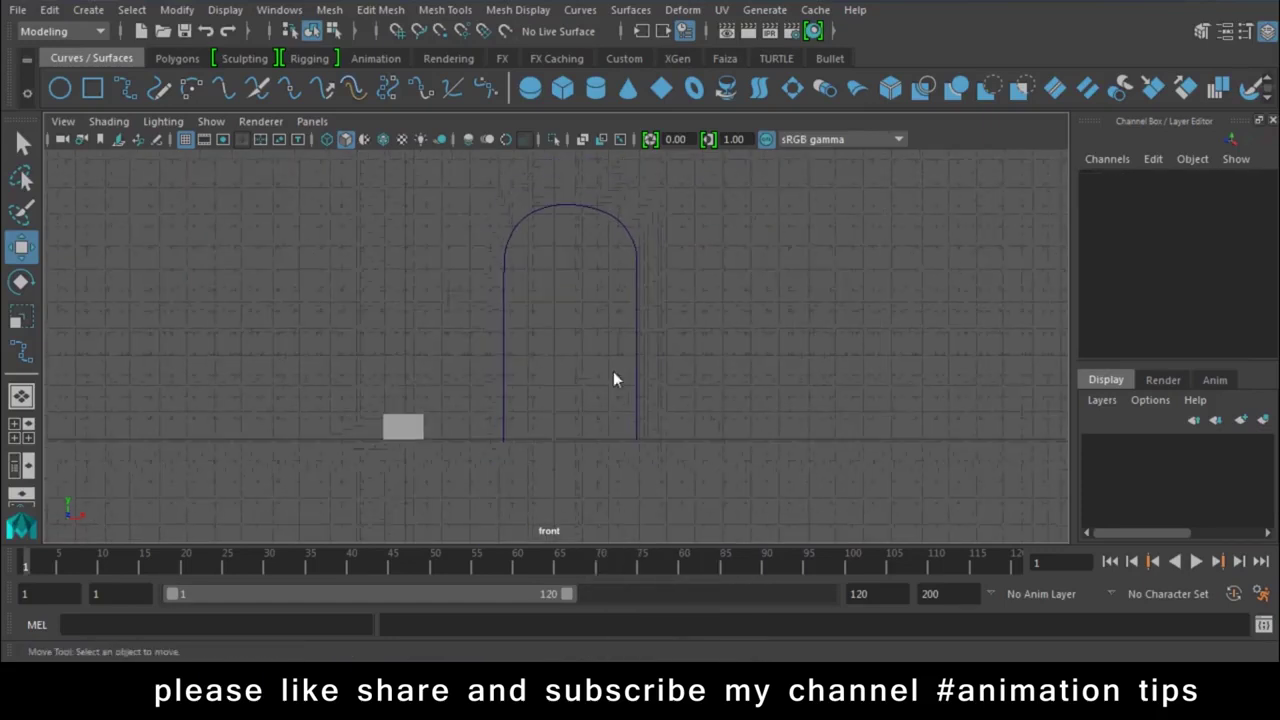
Scale the arch curve wider horizontally to scale X 1.376
{"action": "left_click_drag", "start_coordinate": [751, 323], "coordinate": [597, 368]}
{"action": "key", "text": "r"}
{"action": "left_click_drag", "start_coordinate": [489, 440], "coordinate": [522, 442]}
{"action": "key", "text": "w"}
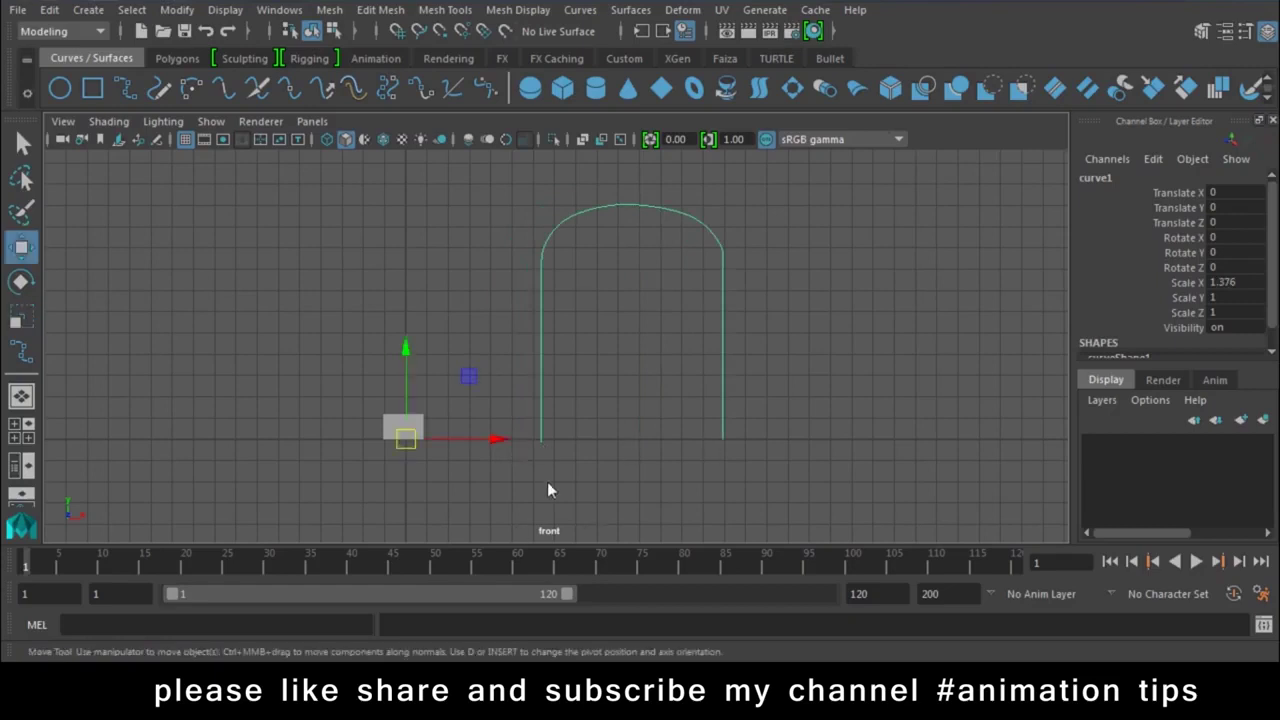
In perspective view, move the cube to the base of the arch's left side
{"action": "key", "text": "space"}
{"action": "left_click_drag", "start_coordinate": [586, 414], "coordinate": [586, 400]}
{"action": "mouse_move", "coordinate": [580, 454]}
{"action": "left_mouse_down", "text": "alt"}
{"action": "mouse_move", "coordinate": [660, 422]}
{"action": "mouse_move", "coordinate": [567, 405]}
{"action": "left_mouse_up", "text": "alt"}
{"action": "left_click", "coordinate": [566, 405]}
{"action": "left_click_drag", "start_coordinate": [537, 468], "coordinate": [563, 403]}
{"action": "mouse_move", "coordinate": [638, 347]}
{"action": "left_mouse_down"}
{"action": "mouse_move", "coordinate": [765, 348]}
{"action": "mouse_move", "coordinate": [659, 375]}
{"action": "mouse_move", "coordinate": [391, 546]}
{"action": "mouse_move", "coordinate": [462, 519]}
{"action": "left_mouse_up"}
Select the cube's top face and add the arch curve to the selection
{"action": "mouse_move", "coordinate": [566, 340]}
{"action": "left_mouse_down", "text": "alt"}
{"action": "mouse_move", "coordinate": [517, 378]}
{"action": "mouse_move", "coordinate": [583, 365]}
{"action": "left_mouse_up", "text": "alt"}
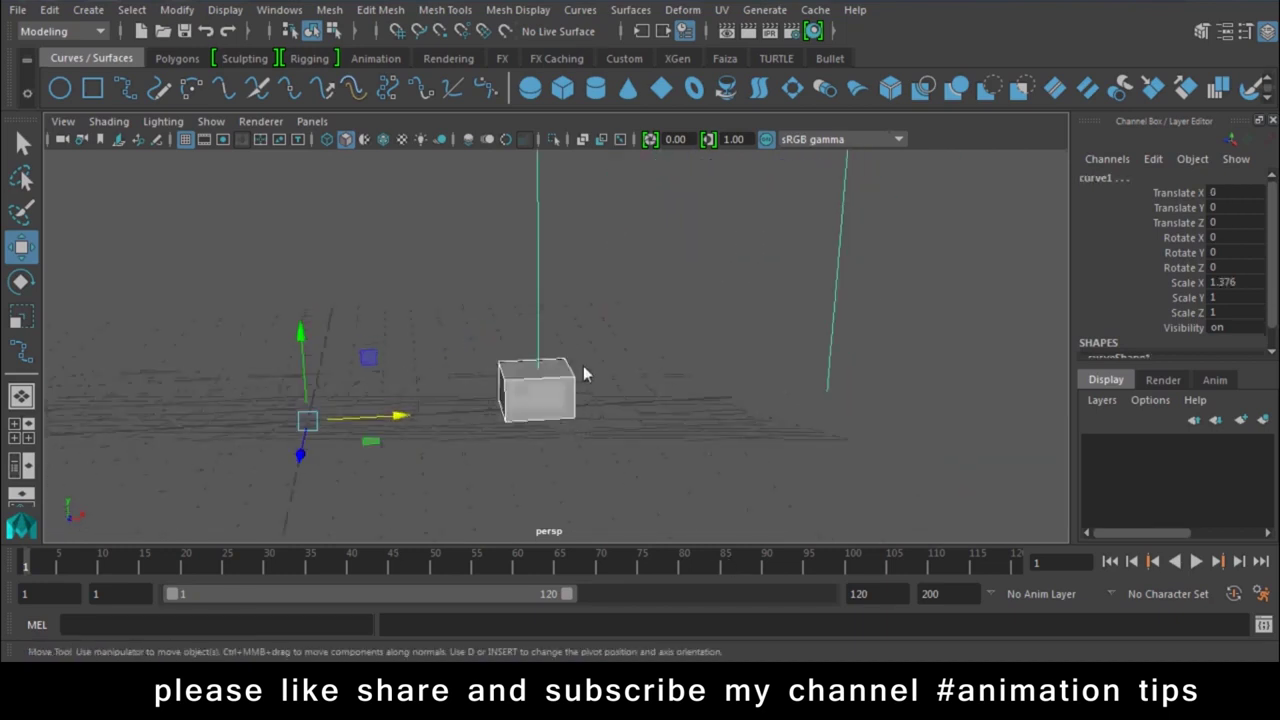
{"action": "right_click_drag", "start_coordinate": [583, 365], "coordinate": [563, 346]}
{"action": "left_click", "coordinate": [617, 249]}
{"action": "left_click", "coordinate": [566, 372]}
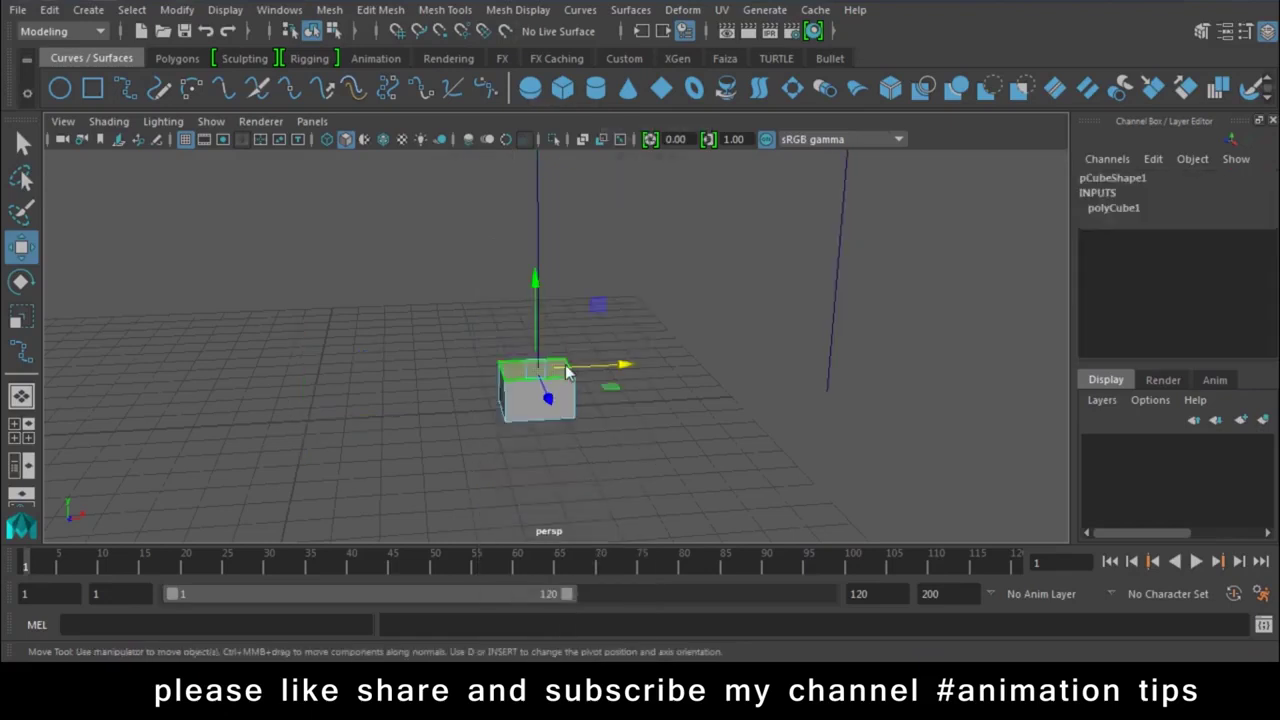
{"action": "left_click_drag", "start_coordinate": [657, 221], "coordinate": [440, 283]}
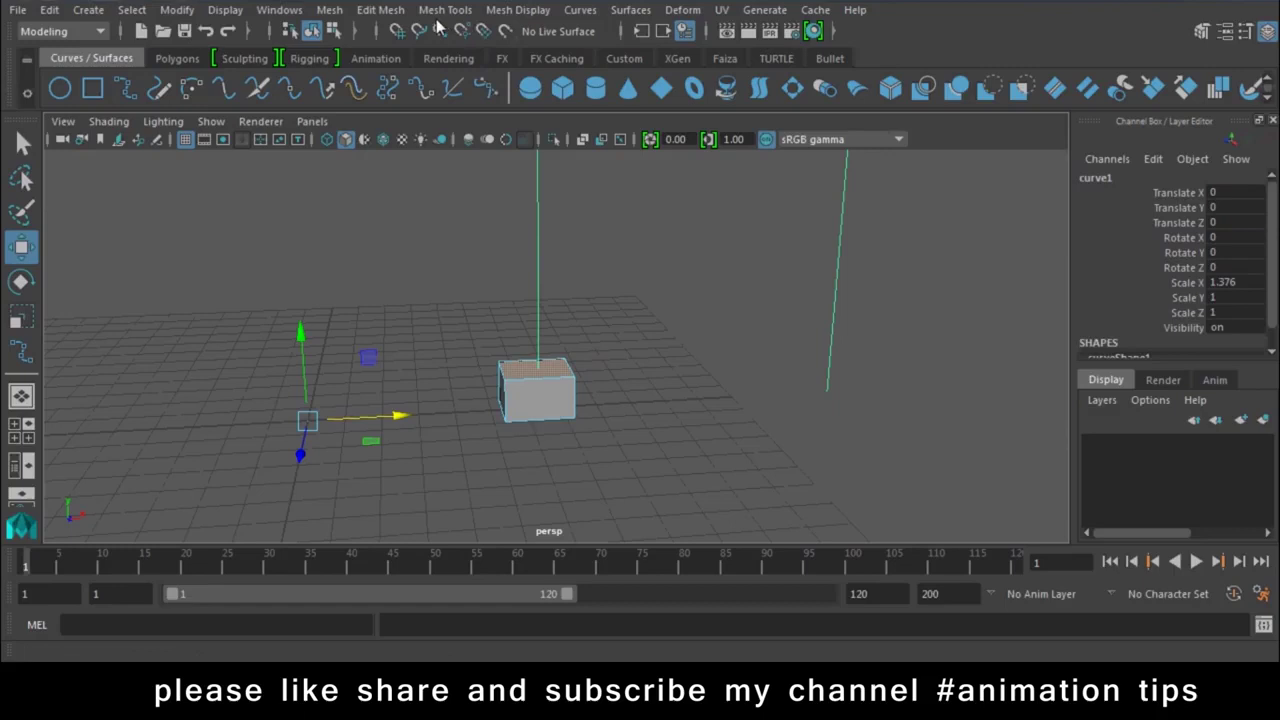
{"action": "left_click", "coordinate": [177, 58]}
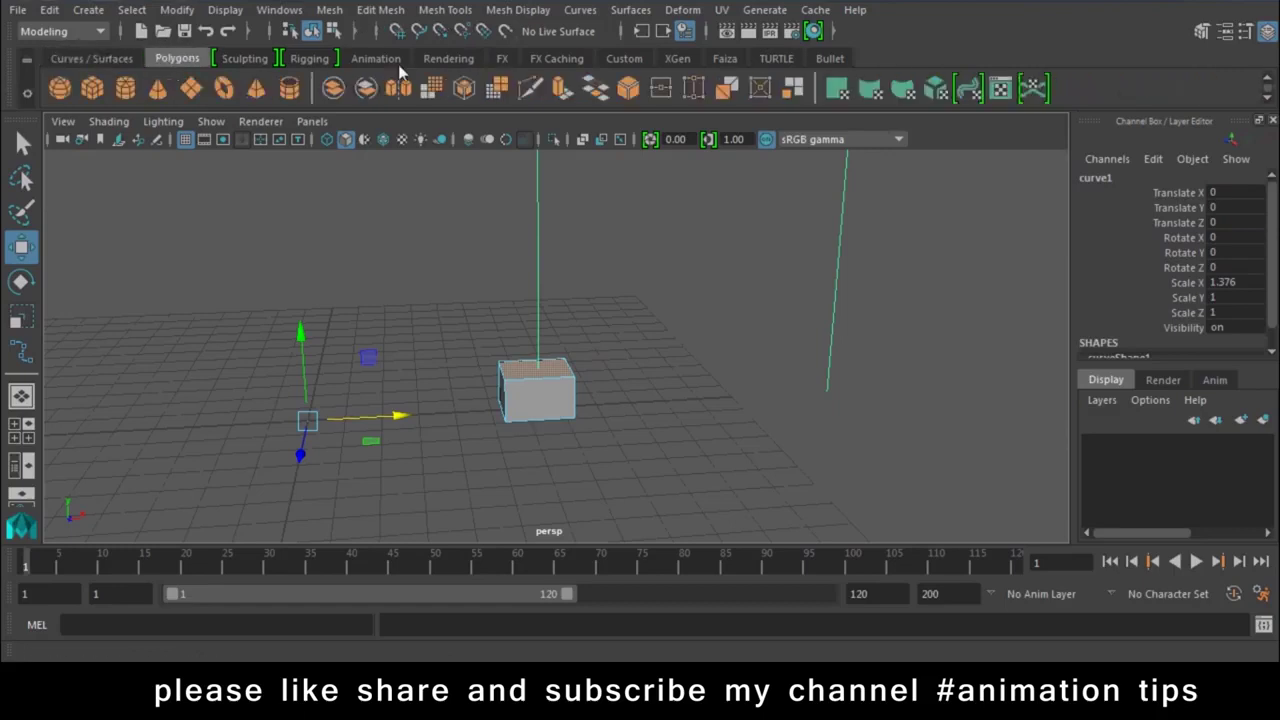
{"action": "left_click", "coordinate": [559, 89]}
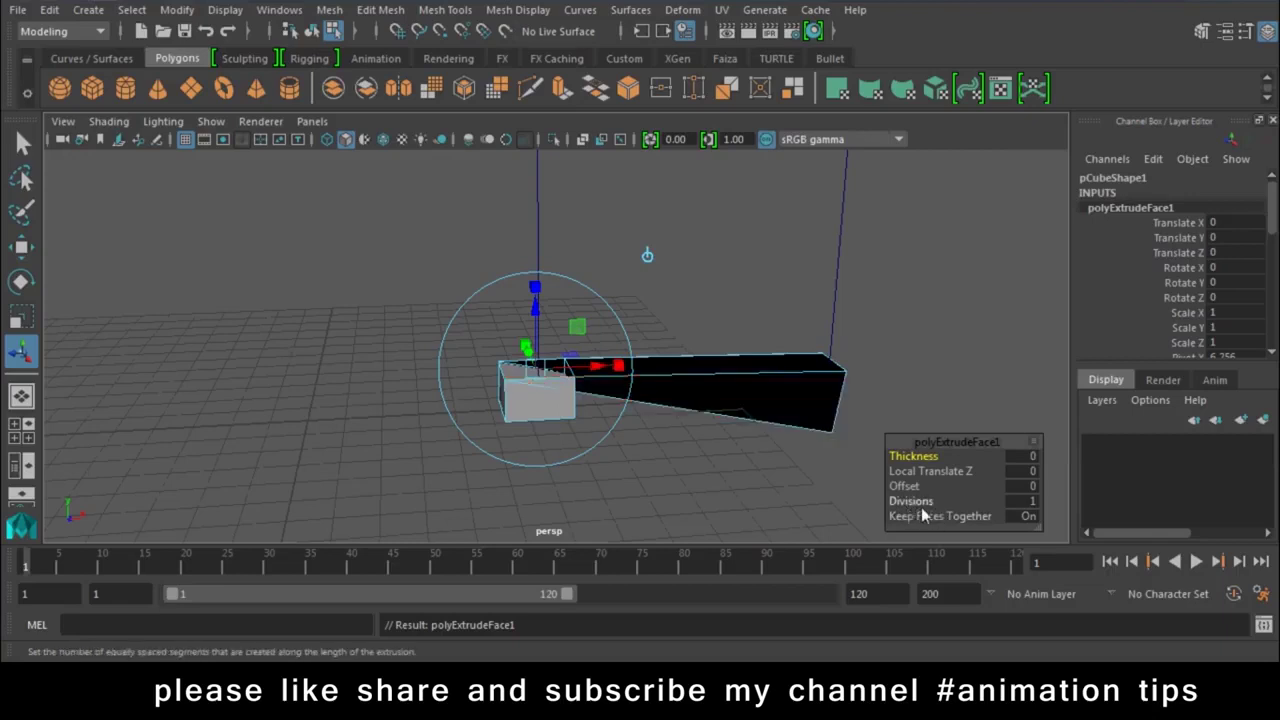
{"action": "mouse_move", "coordinate": [909, 506]}
{"action": "left_mouse_down"}
{"action": "mouse_move", "coordinate": [986, 502]}
{"action": "mouse_move", "coordinate": [575, 383]}
{"action": "mouse_move", "coordinate": [654, 430]}
{"action": "left_mouse_up"}
{"action": "mouse_move", "coordinate": [913, 506]}
{"action": "left_mouse_down"}
{"action": "mouse_move", "coordinate": [1071, 514]}
{"action": "mouse_move", "coordinate": [1008, 509]}
{"action": "left_mouse_up"}
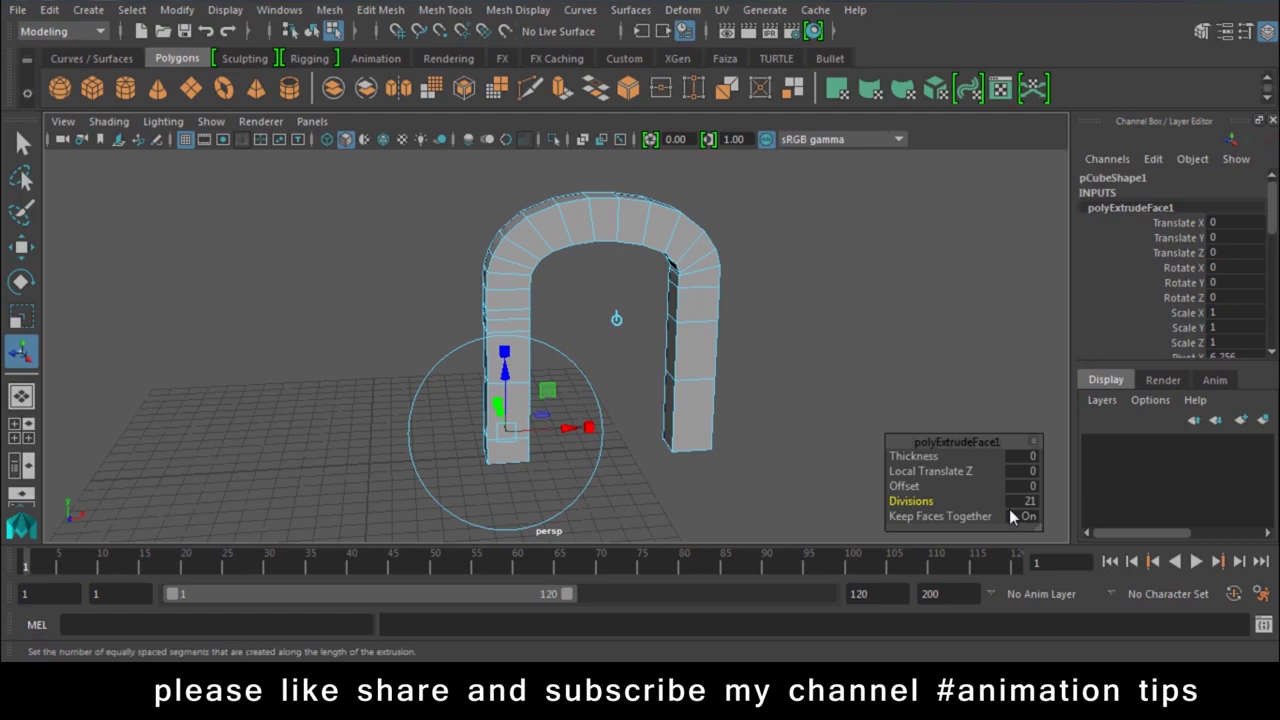
{"action": "key", "text": "ctrl+z"}
{"action": "key", "text": "ctrl+z"}
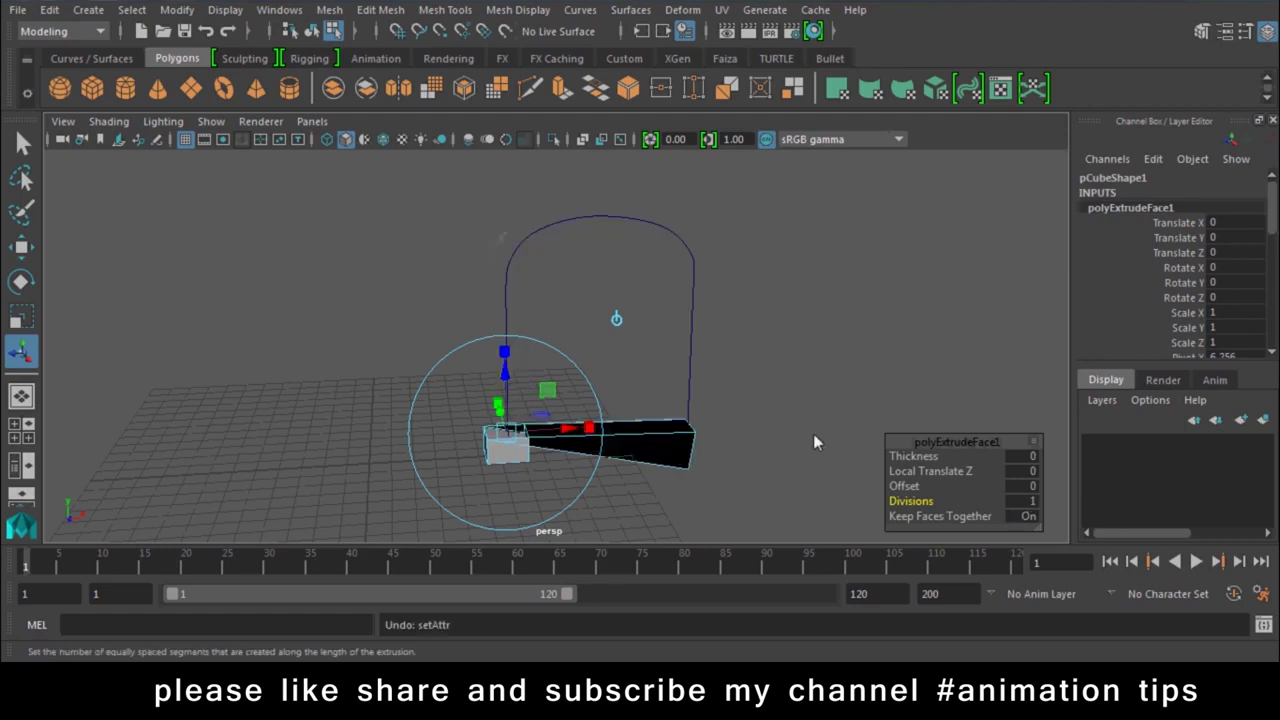
{"action": "key", "text": "ctrl+z"}
{"action": "key", "text": "w"}
{"action": "right_click_drag", "start_coordinate": [531, 214], "coordinate": [626, 189]}
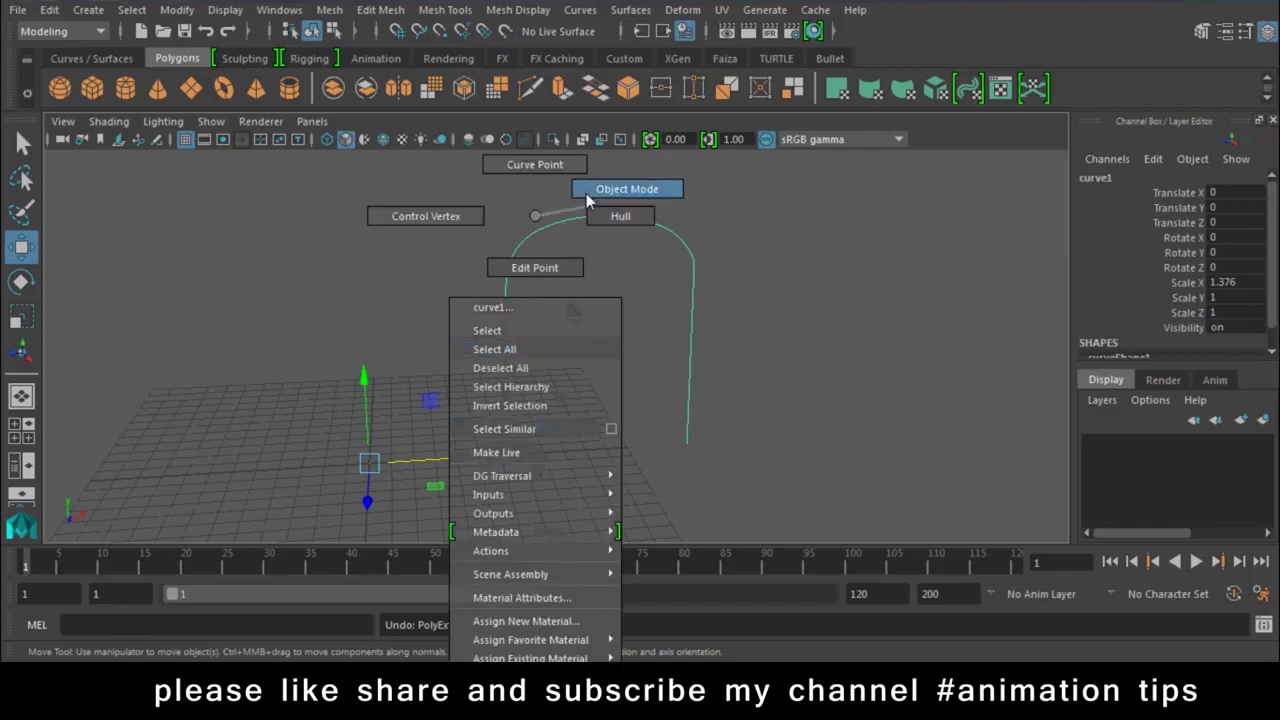
Select the cube and orbit around it to inspect its position, then deselect
{"action": "left_click", "coordinate": [602, 375]}
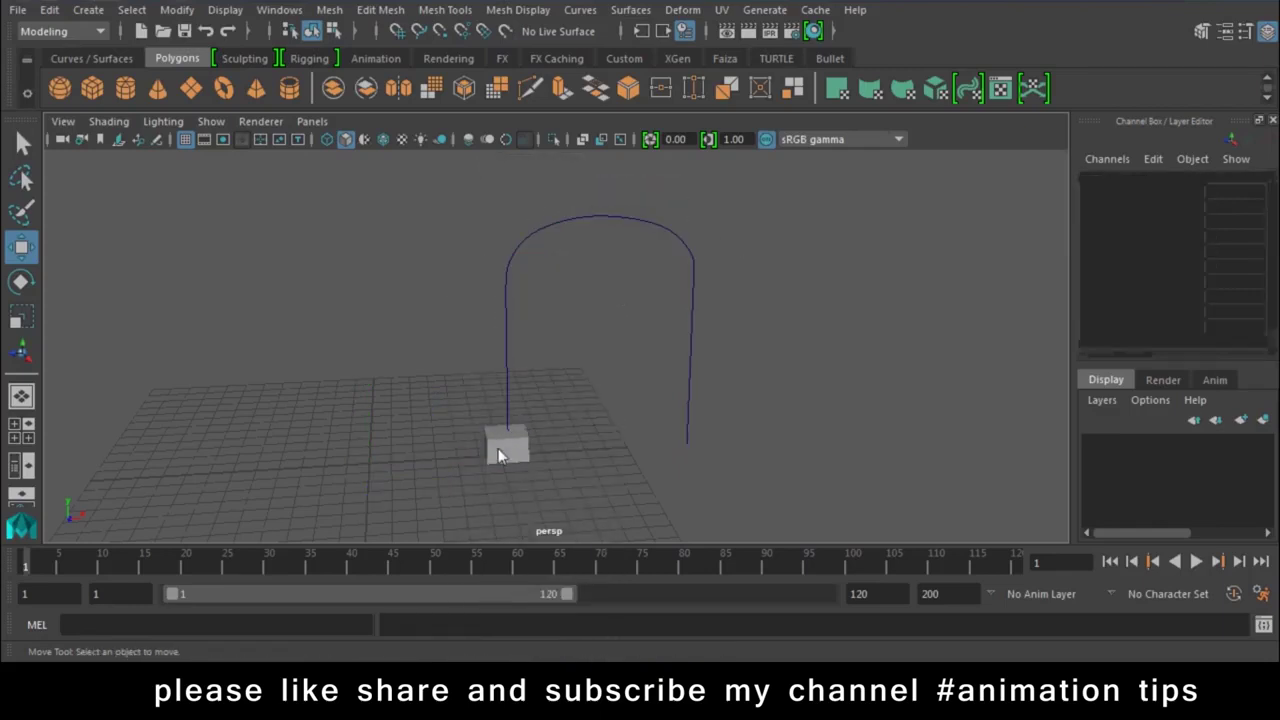
{"action": "left_click", "coordinate": [505, 446]}
{"action": "mouse_move", "coordinate": [490, 479]}
{"action": "left_mouse_down", "text": "alt"}
{"action": "mouse_move", "coordinate": [592, 476]}
{"action": "mouse_move", "coordinate": [543, 383]}
{"action": "left_mouse_up", "text": "alt"}
{"action": "right_click_drag", "start_coordinate": [523, 354], "coordinate": [522, 210]}
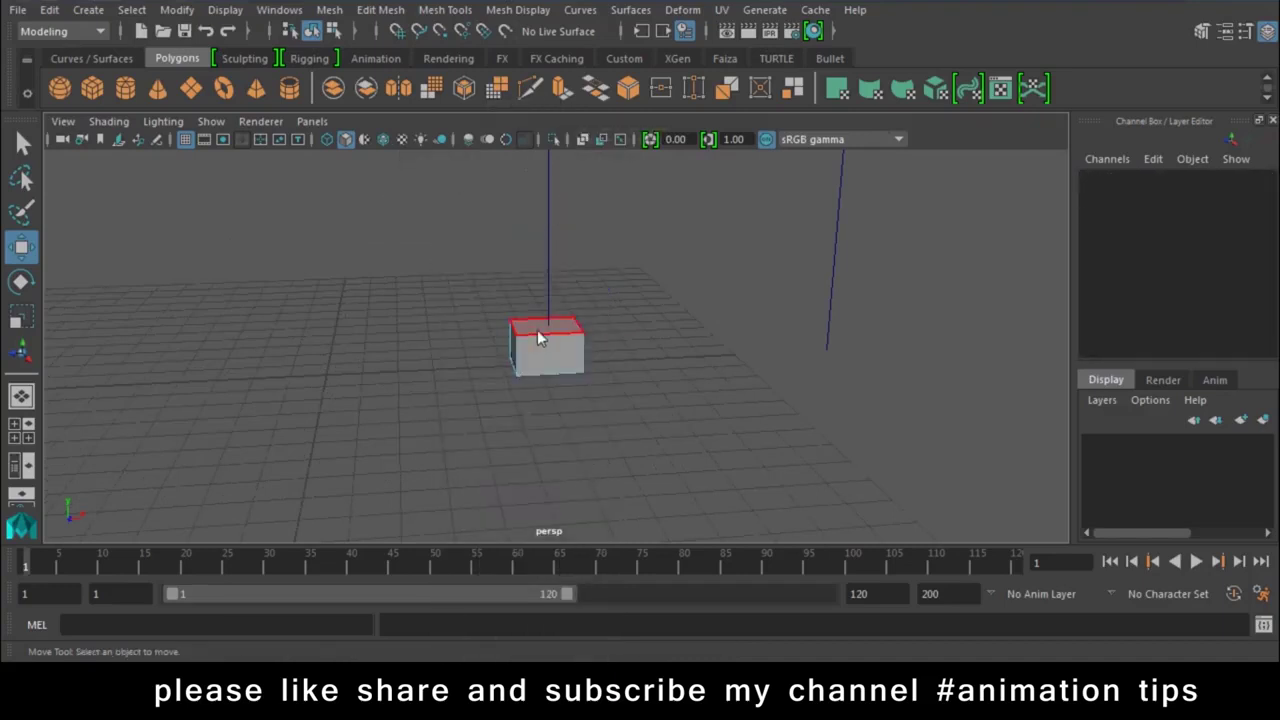
{"action": "left_click", "coordinate": [709, 431]}
{"action": "mouse_move", "coordinate": [538, 160]}
{"action": "right_mouse_down"}
{"action": "mouse_move", "coordinate": [460, 177]}
{"action": "mouse_move", "coordinate": [622, 135]}
{"action": "right_mouse_up"}
Check the EP Curve Tool settings, then return to the Select tool
{"action": "left_click", "coordinate": [85, 57]}
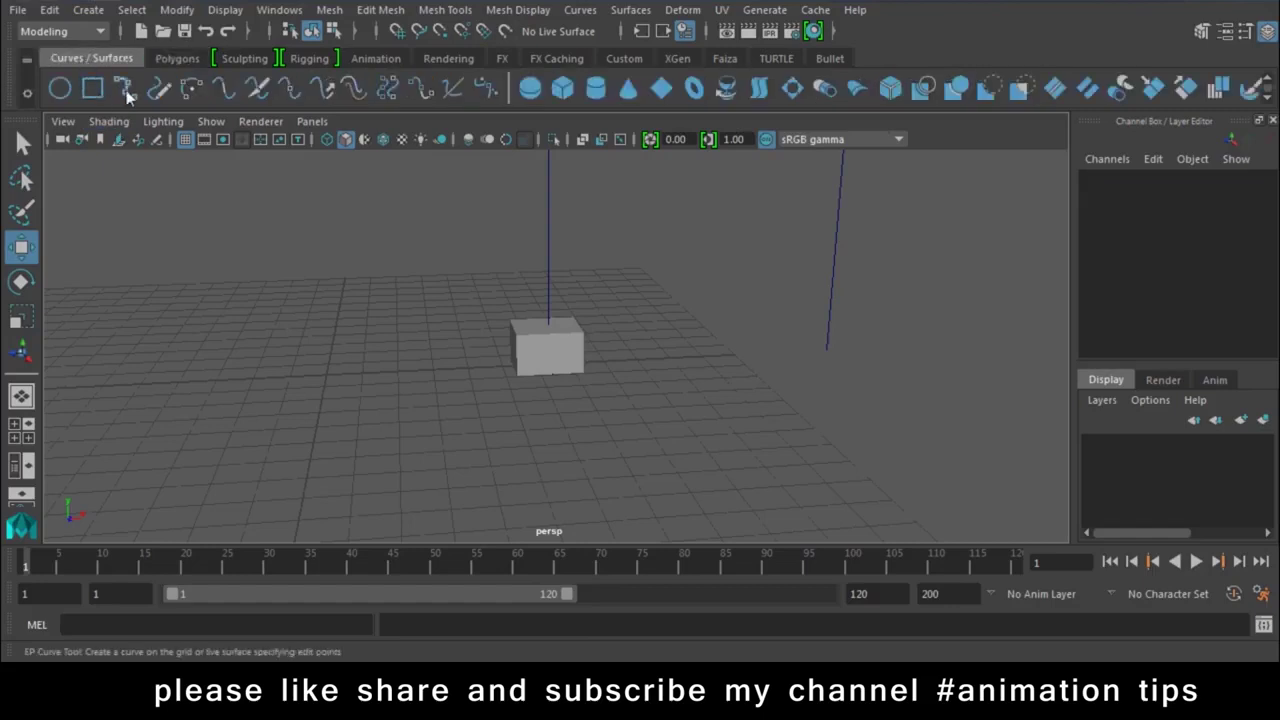
{"action": "double_click", "coordinate": [125, 90]}
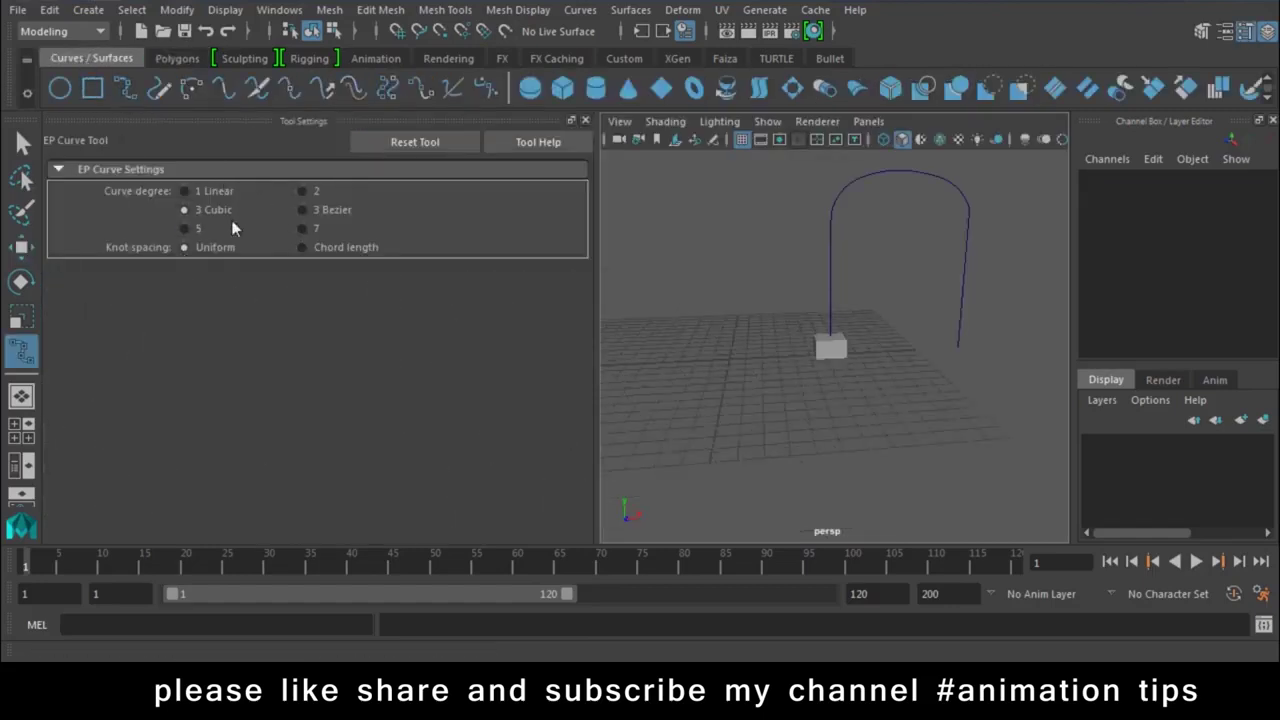
{"action": "left_click", "coordinate": [585, 120]}
{"action": "left_click", "coordinate": [22, 143]}
Select the cube's top face in face mode and add the arch curve
{"action": "left_click", "coordinate": [557, 325]}
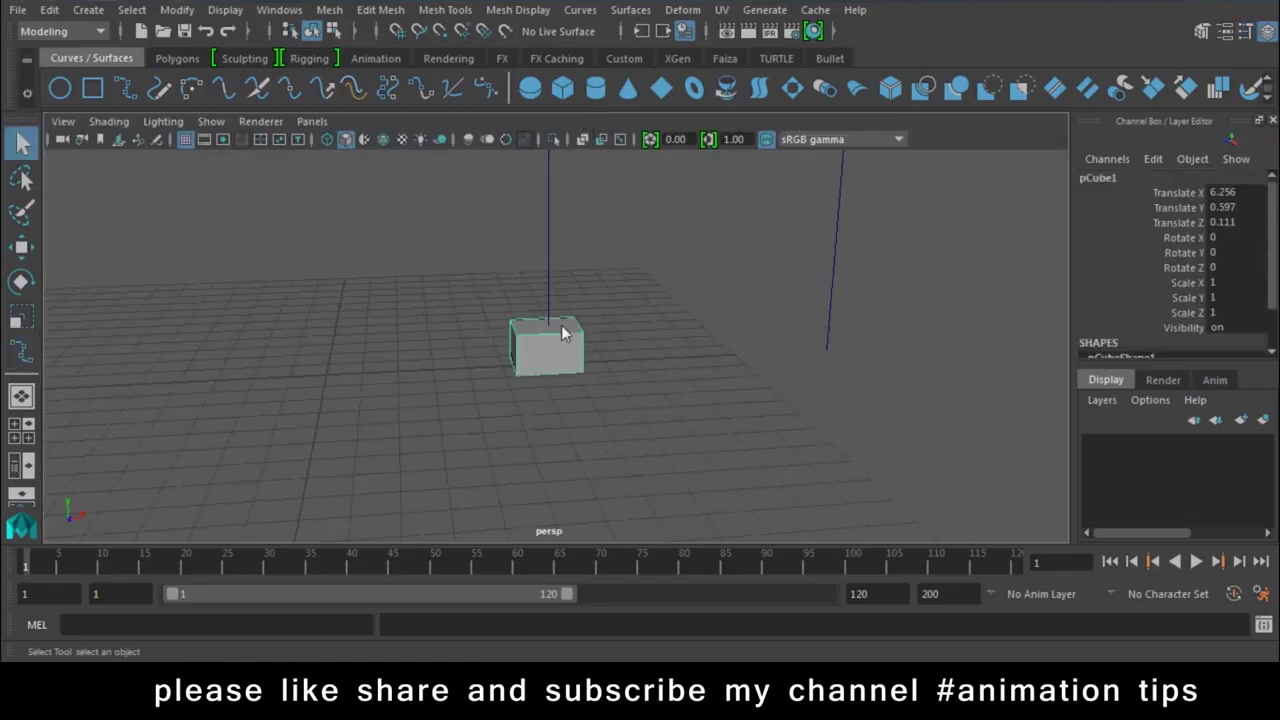
{"action": "right_click", "coordinate": [561, 325]}
{"action": "left_click", "coordinate": [561, 211]}
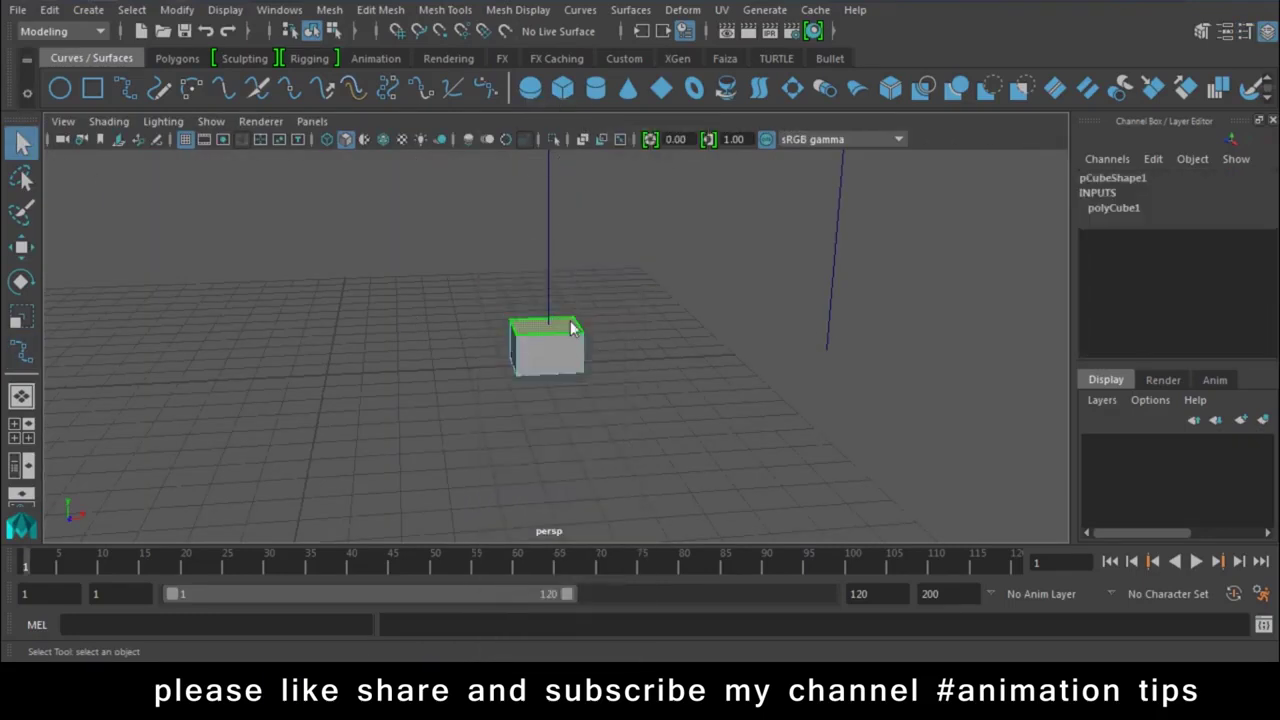
{"action": "left_click", "coordinate": [563, 420]}
{"action": "left_click", "coordinate": [543, 404]}
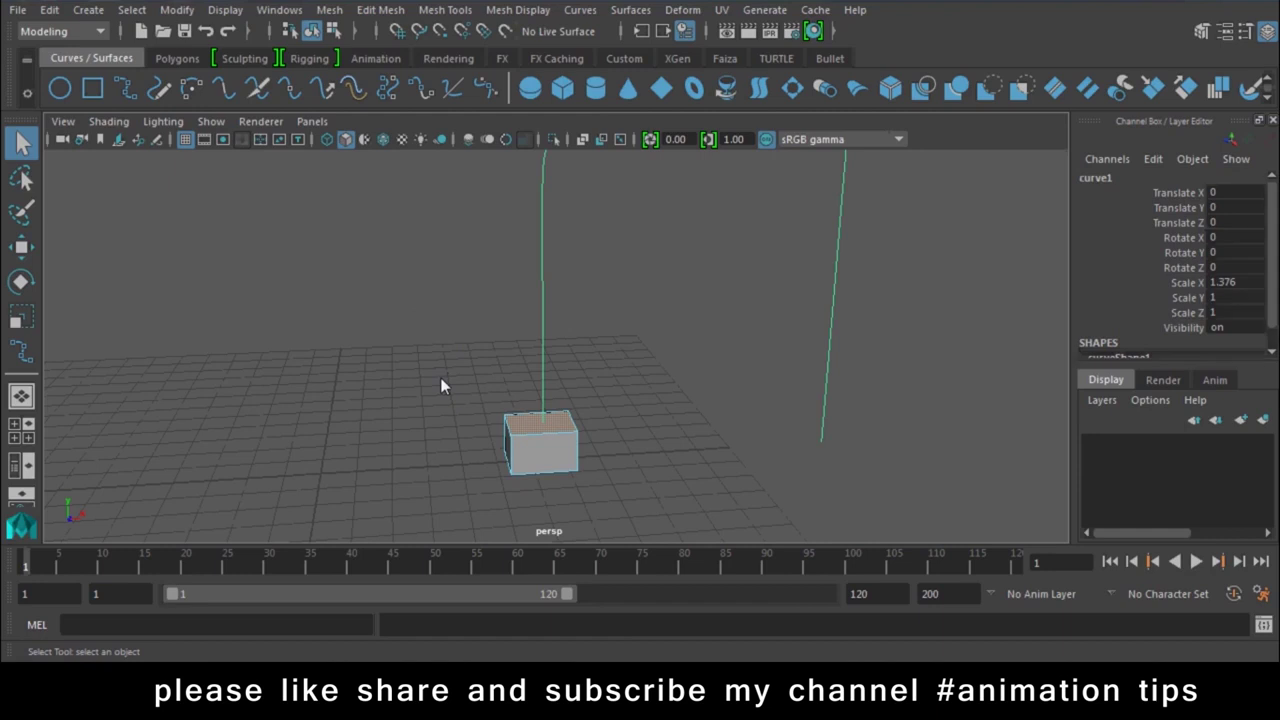
{"action": "left_click", "coordinate": [179, 60]}
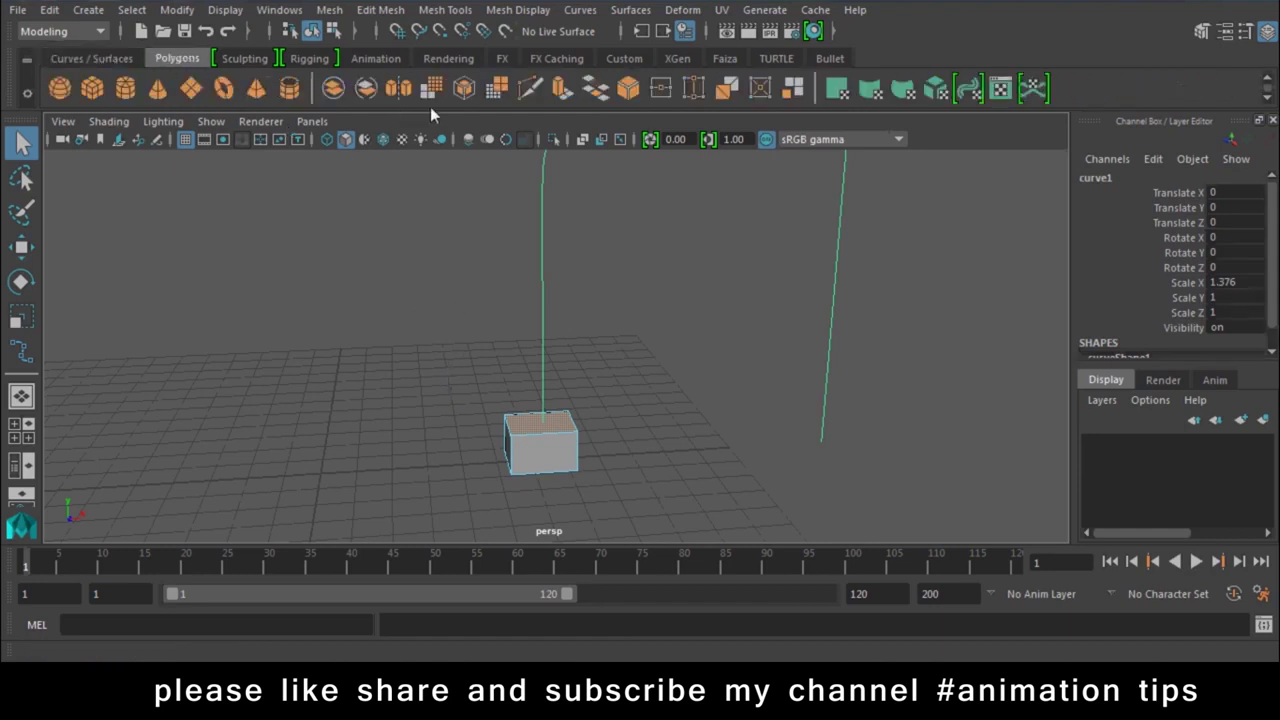
Extrude the top face along curve1 with 22 divisions and tumble around the new archway
{"action": "left_click", "coordinate": [566, 88]}
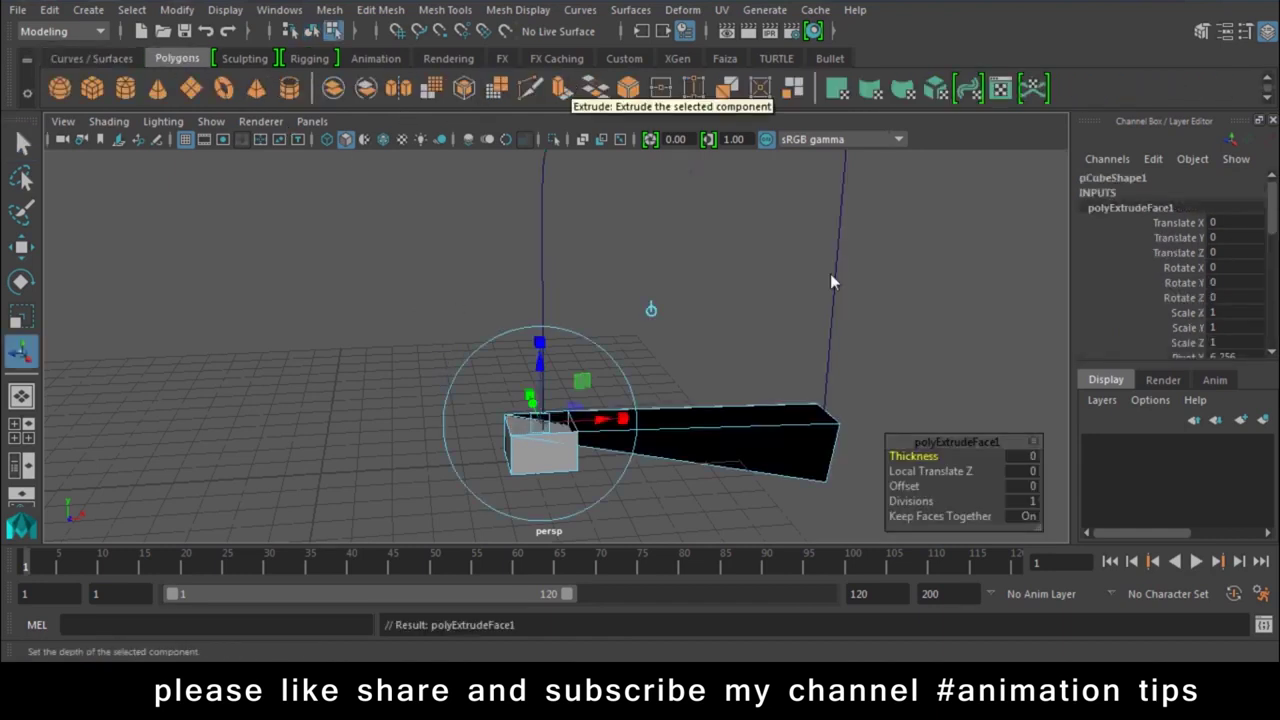
{"action": "left_click", "coordinate": [906, 508]}
{"action": "mouse_move", "coordinate": [906, 508]}
{"action": "middle_mouse_down"}
{"action": "mouse_move", "coordinate": [1039, 507]}
{"action": "mouse_move", "coordinate": [843, 464]}
{"action": "mouse_move", "coordinate": [733, 457]}
{"action": "mouse_move", "coordinate": [938, 530]}
{"action": "mouse_move", "coordinate": [966, 516]}
{"action": "middle_mouse_up"}
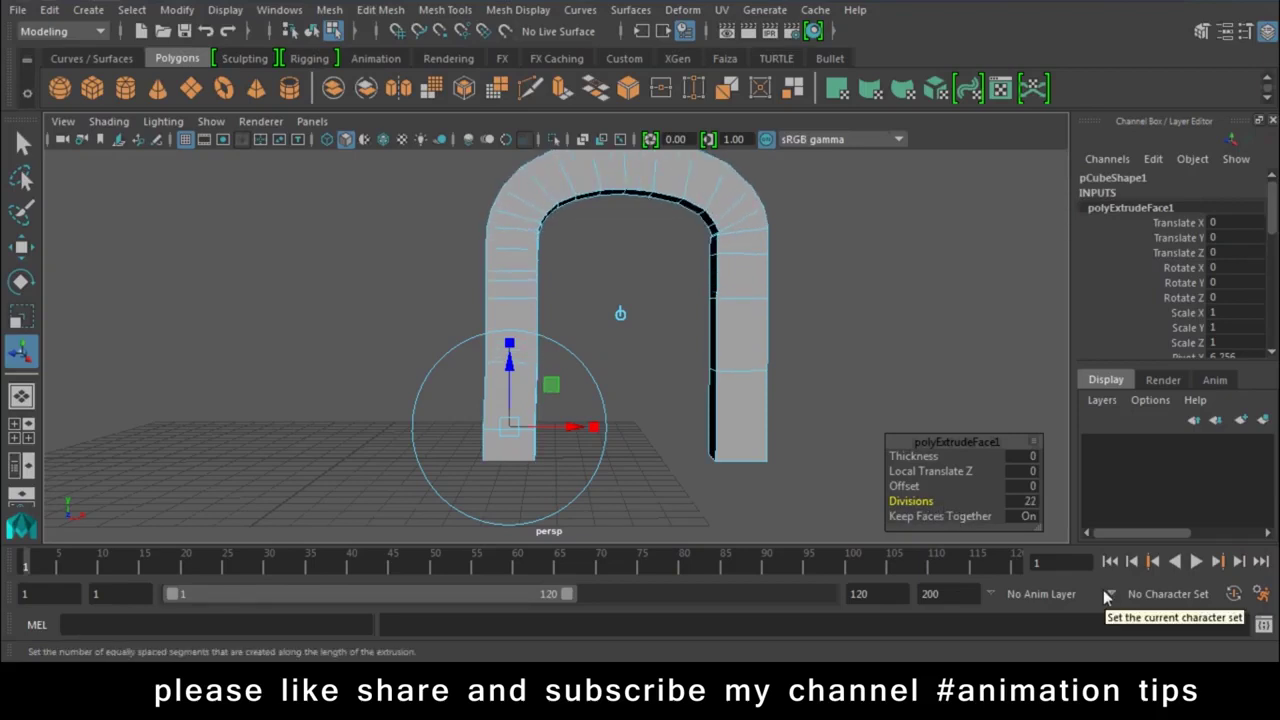
{"action": "key", "text": "backslash"}
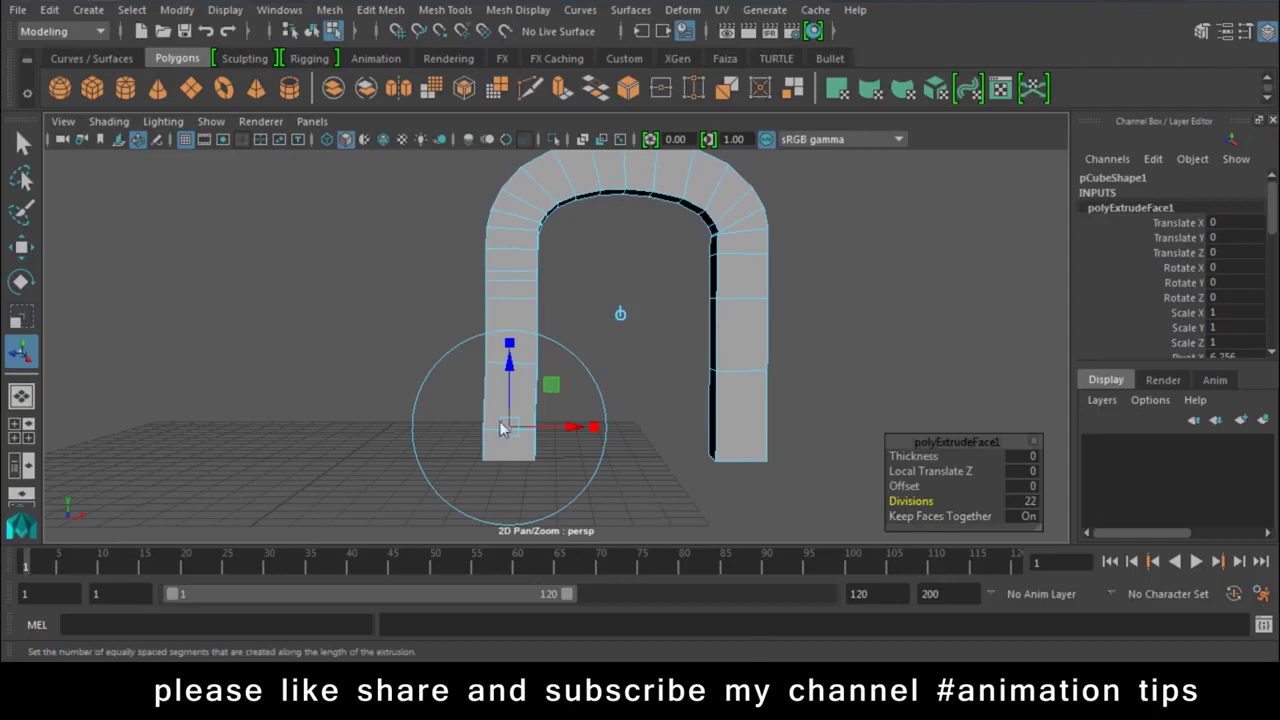
{"action": "key", "text": "w"}
{"action": "left_click_drag", "start_coordinate": [671, 334], "coordinate": [605, 315], "text": "alt"}
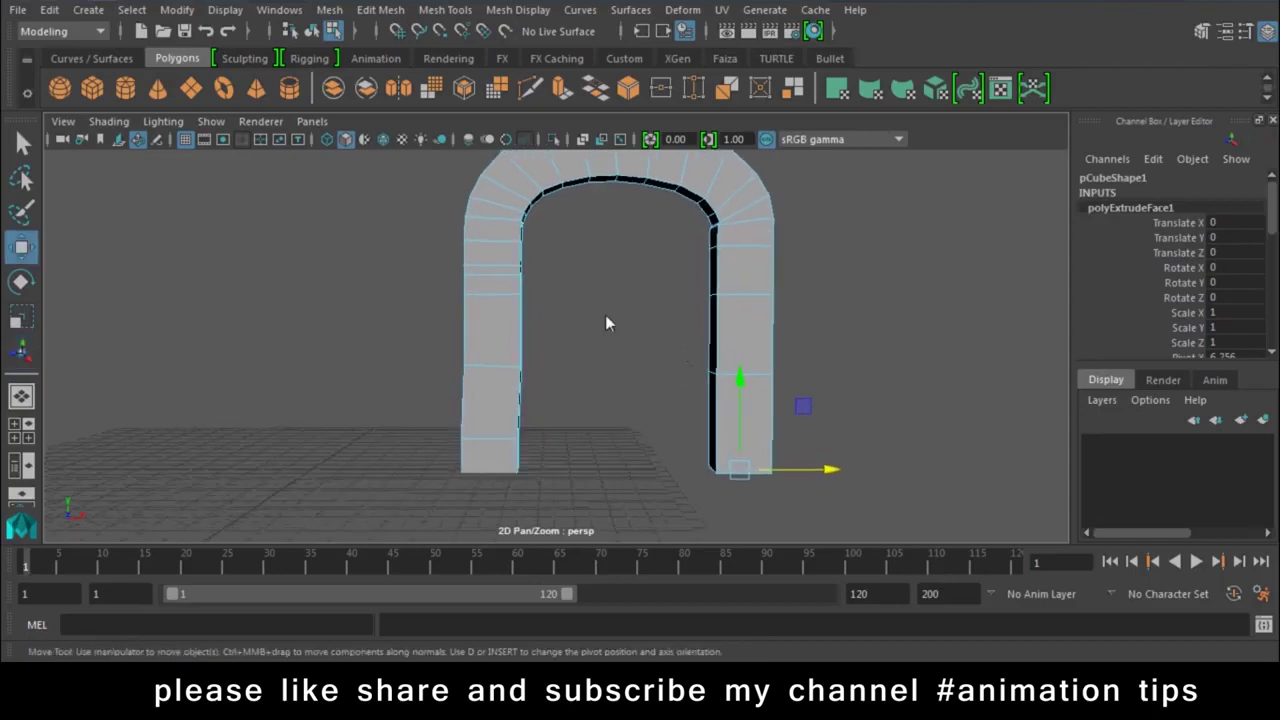
{"action": "right_click_drag", "start_coordinate": [605, 315], "coordinate": [603, 434], "text": "alt"}
{"action": "mouse_move", "coordinate": [604, 325]}
{"action": "right_mouse_down", "text": "alt"}
{"action": "mouse_move", "coordinate": [646, 484]}
{"action": "mouse_move", "coordinate": [485, 353]}
{"action": "right_mouse_up", "text": "alt"}
{"action": "mouse_move", "coordinate": [485, 353]}
{"action": "left_mouse_down", "text": "alt"}
{"action": "mouse_move", "coordinate": [623, 434]}
{"action": "mouse_move", "coordinate": [557, 400]}
{"action": "mouse_move", "coordinate": [586, 434]}
{"action": "mouse_move", "coordinate": [524, 342]}
{"action": "mouse_move", "coordinate": [560, 250]}
{"action": "left_mouse_up", "text": "alt"}
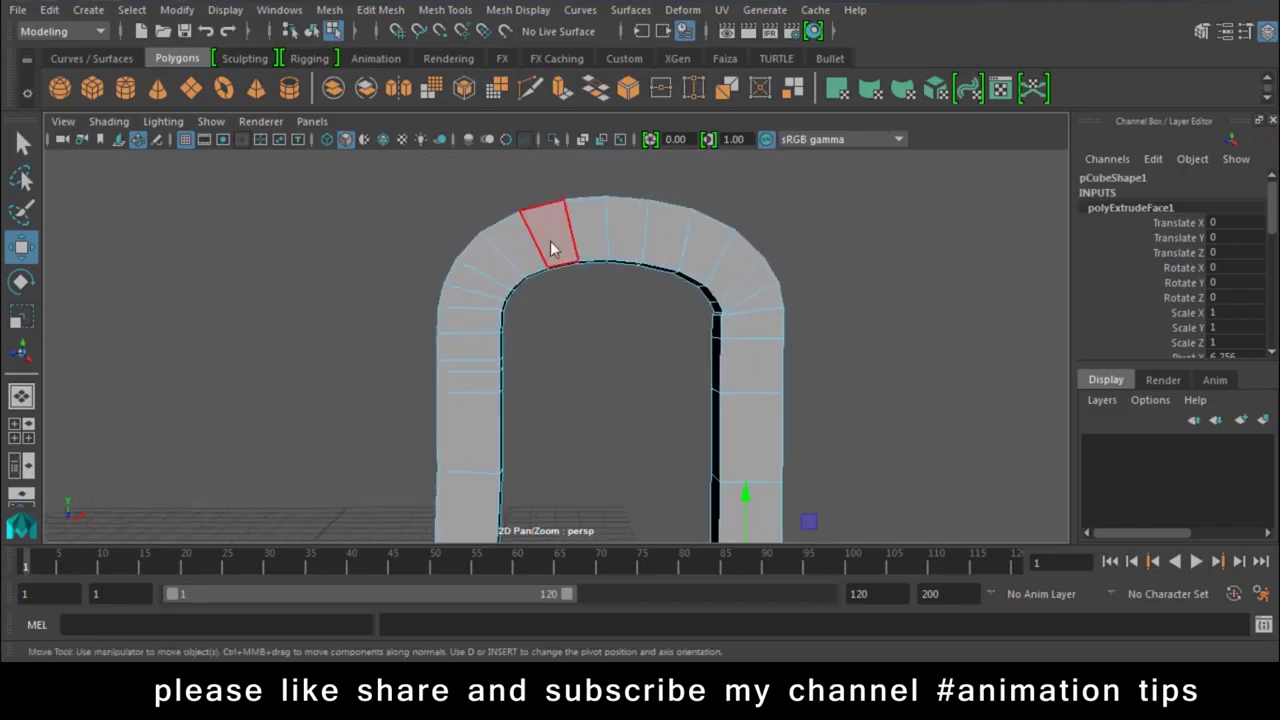
{"action": "right_click_drag", "start_coordinate": [900, 560], "coordinate": [343, 197], "text": "alt"}
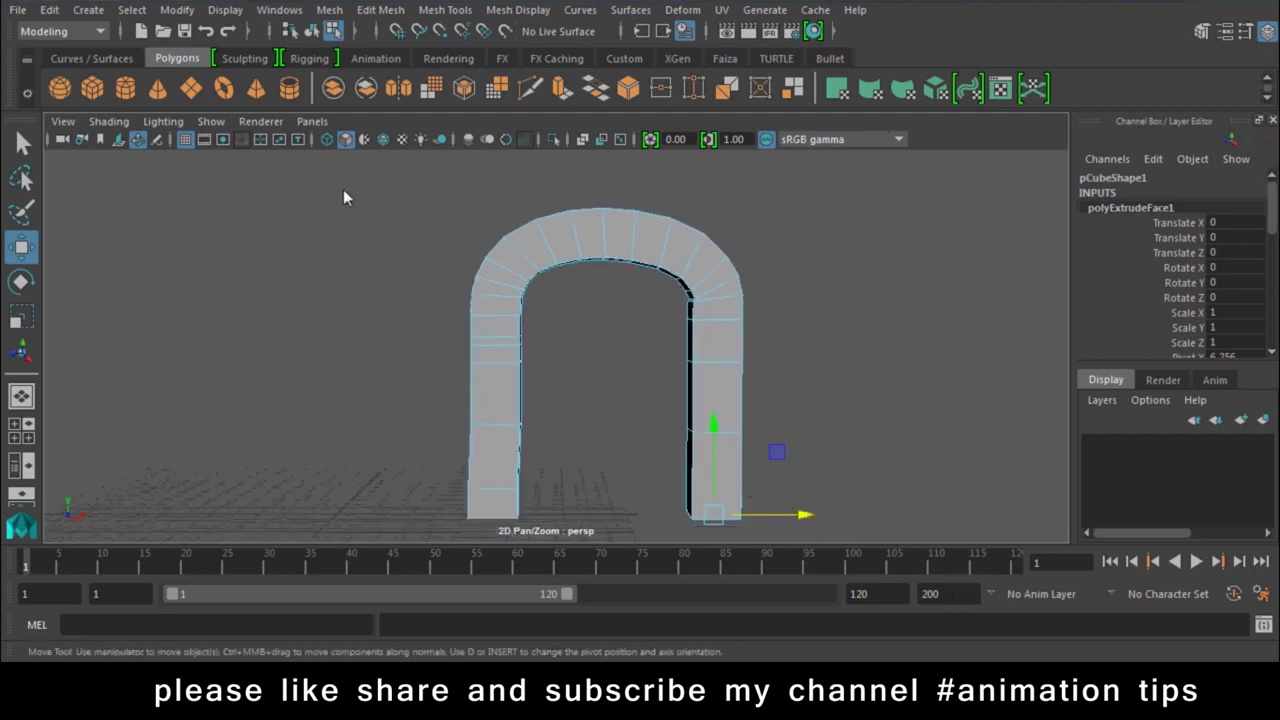
Turn on the Poly Count heads-up display and clear the selection on the arch
{"action": "left_click", "coordinate": [224, 12]}
{"action": "mouse_move", "coordinate": [278, 76]}
{"action": "left_click", "coordinate": [453, 336]}
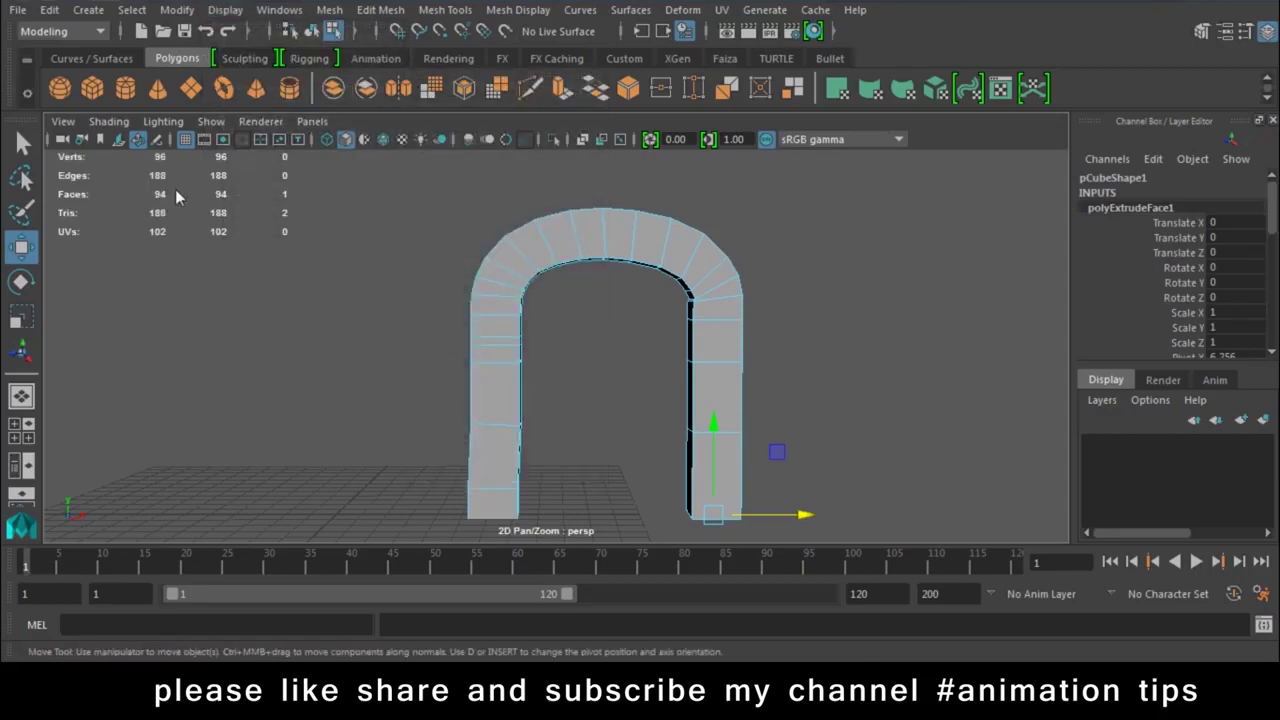
{"action": "left_click_drag", "start_coordinate": [135, 202], "coordinate": [144, 204]}
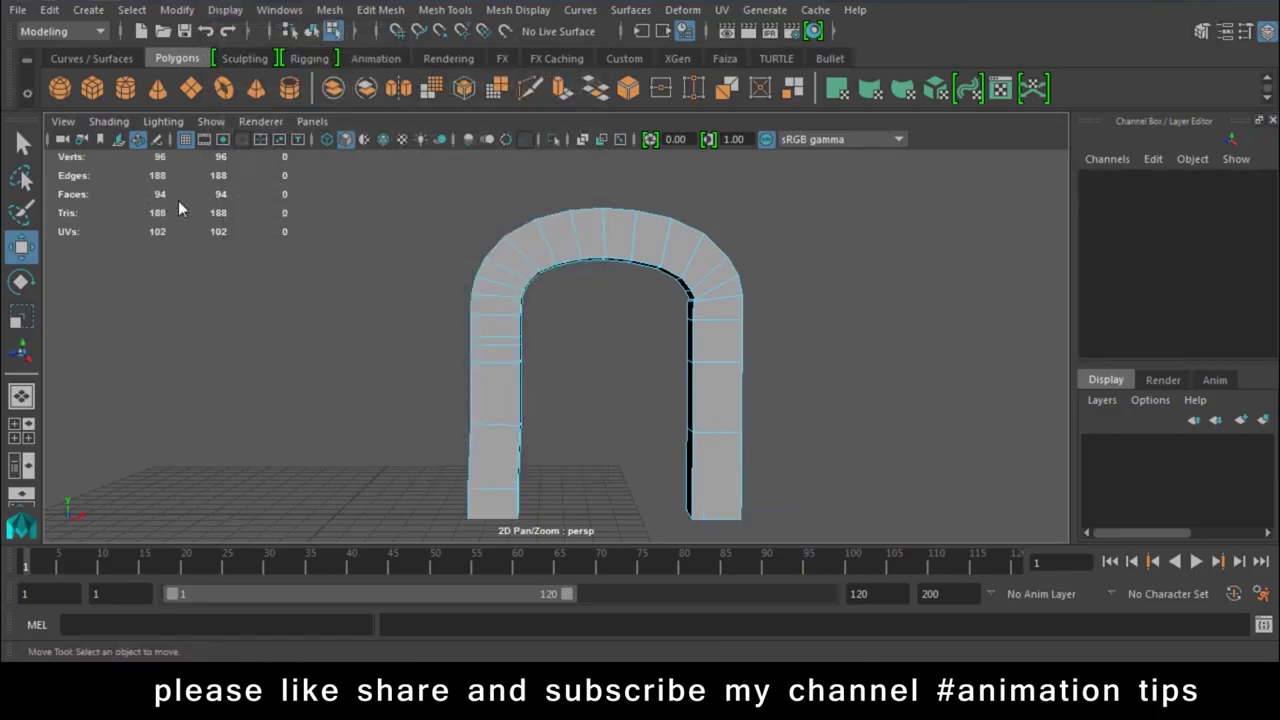
{"action": "left_click_drag", "start_coordinate": [129, 196], "coordinate": [125, 202]}
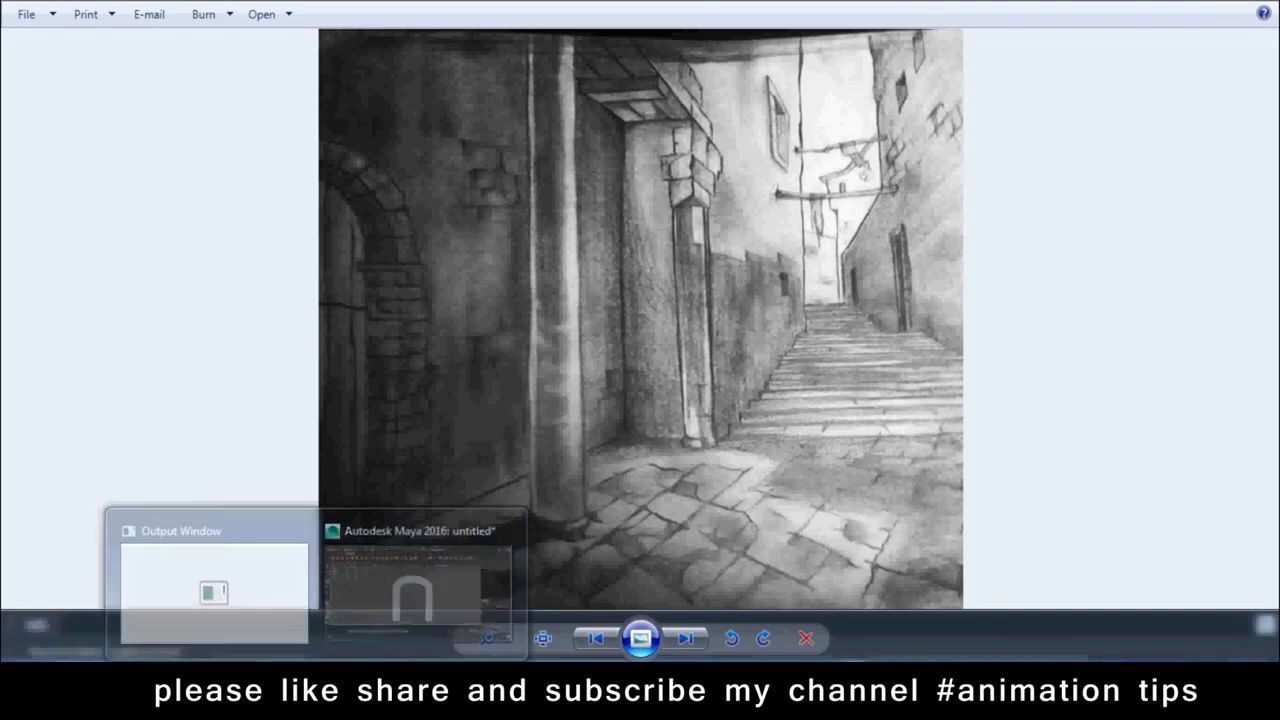
{"action": "mouse_move", "coordinate": [418, 600]}
{"action": "left_click", "coordinate": [353, 604]}
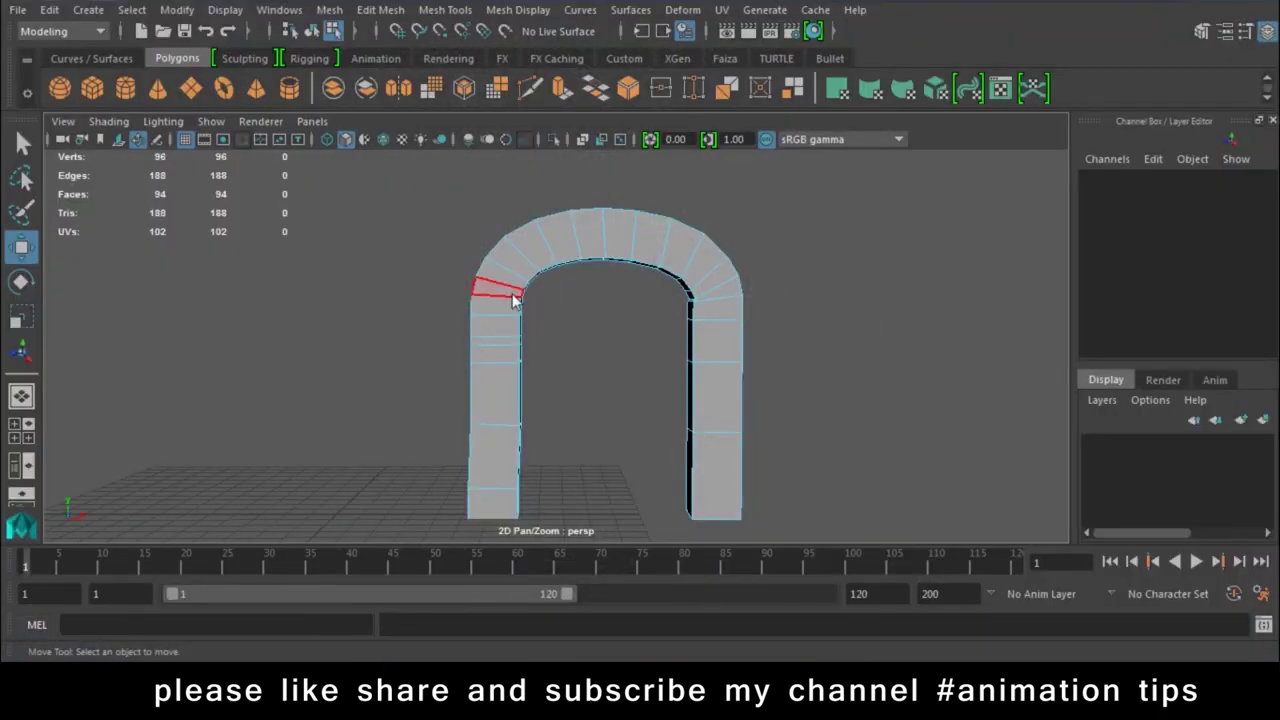
Switch the archway to edge mode and try selecting edge loops near the top
{"action": "mouse_move", "coordinate": [736, 332]}
{"action": "left_mouse_down", "text": "alt"}
{"action": "mouse_move", "coordinate": [630, 308]}
{"action": "mouse_move", "coordinate": [472, 351]}
{"action": "mouse_move", "coordinate": [534, 331]}
{"action": "mouse_move", "coordinate": [557, 429]}
{"action": "mouse_move", "coordinate": [629, 297]}
{"action": "mouse_move", "coordinate": [594, 343]}
{"action": "left_mouse_up", "text": "alt"}
{"action": "right_click_drag", "start_coordinate": [586, 160], "coordinate": [586, 110]}
{"action": "scroll", "coordinate": [593, 263], "scroll_direction": "up", "scroll_amount": 3}
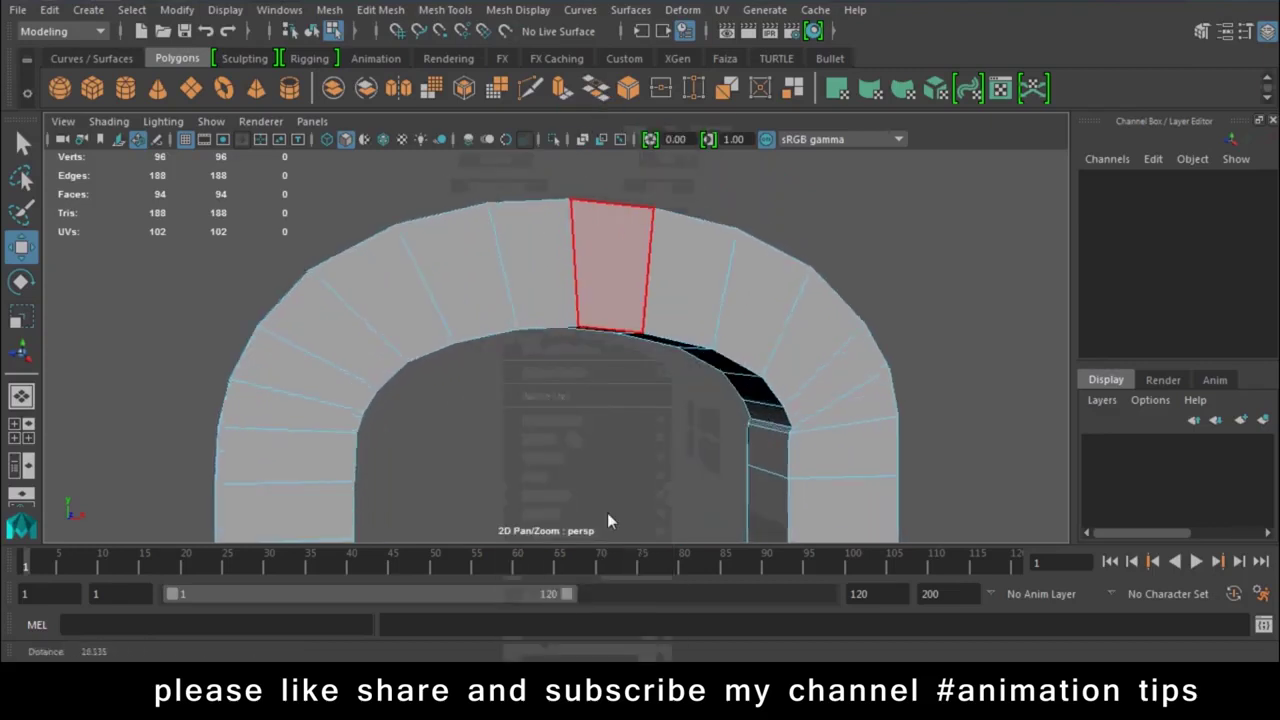
{"action": "double_click", "coordinate": [578, 256]}
{"action": "left_click", "coordinate": [410, 280], "text": "shift"}
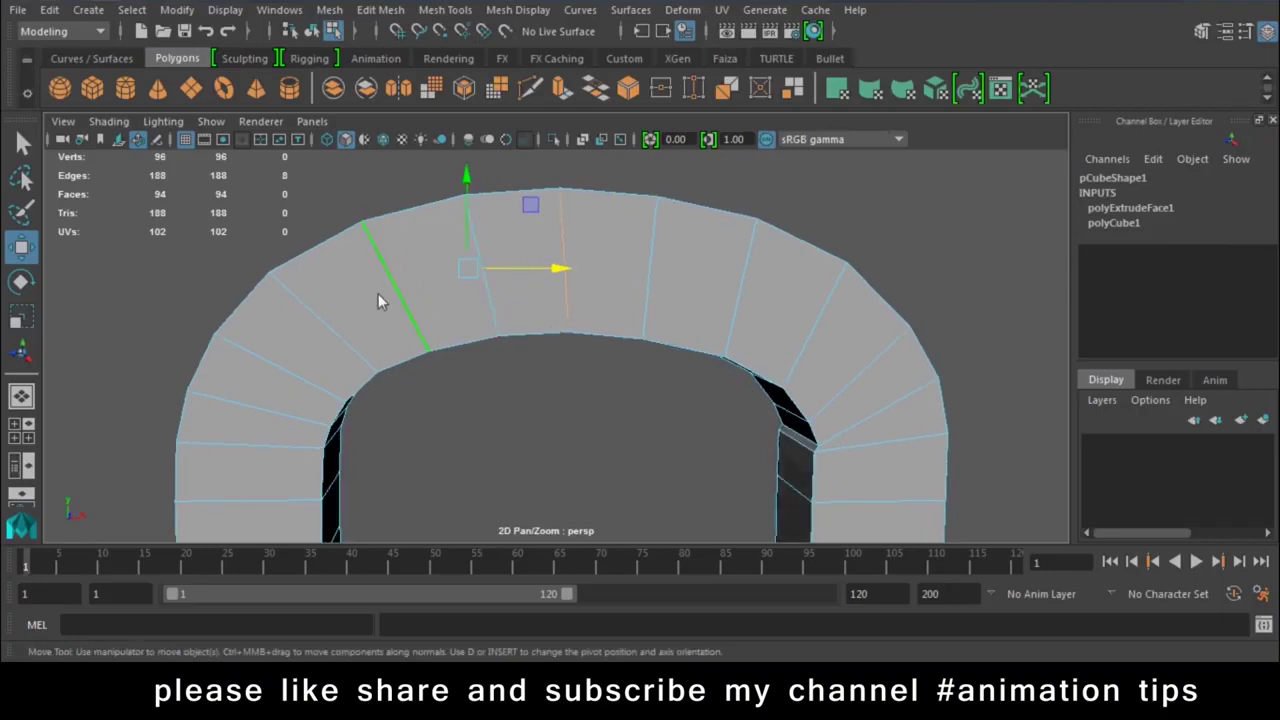
{"action": "double_click", "coordinate": [478, 255]}
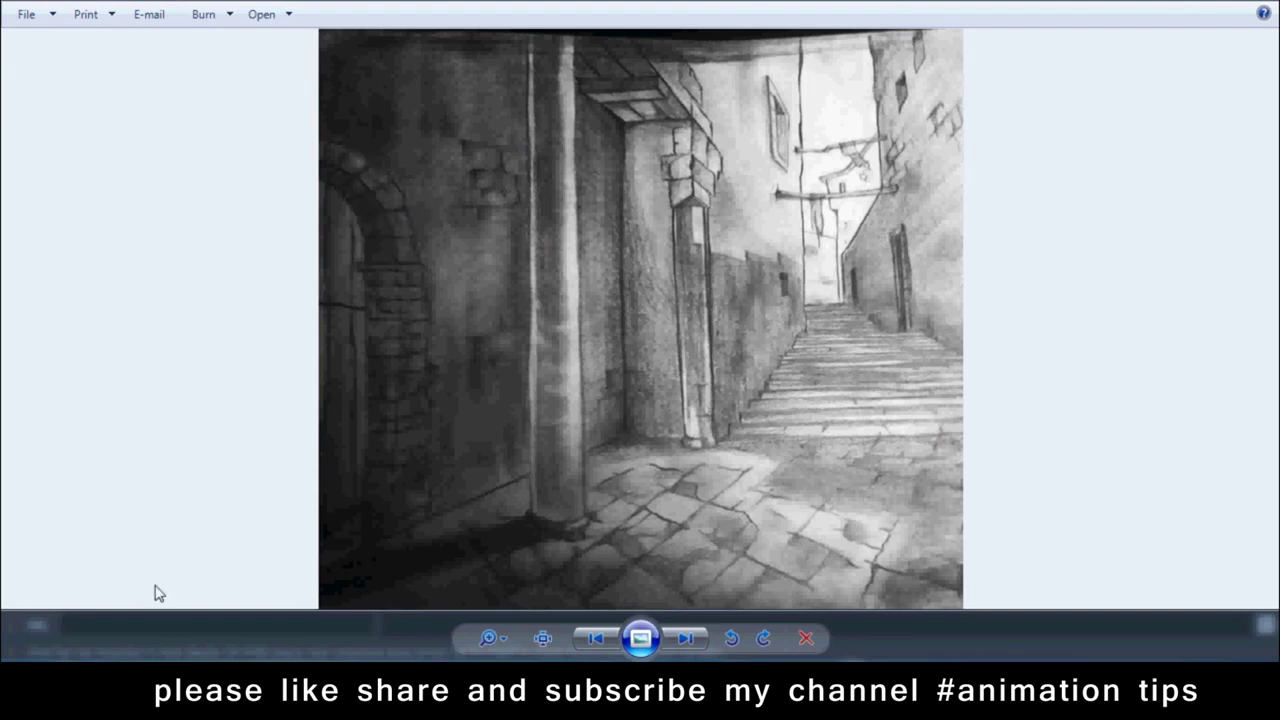
{"action": "left_click", "coordinate": [400, 570]}
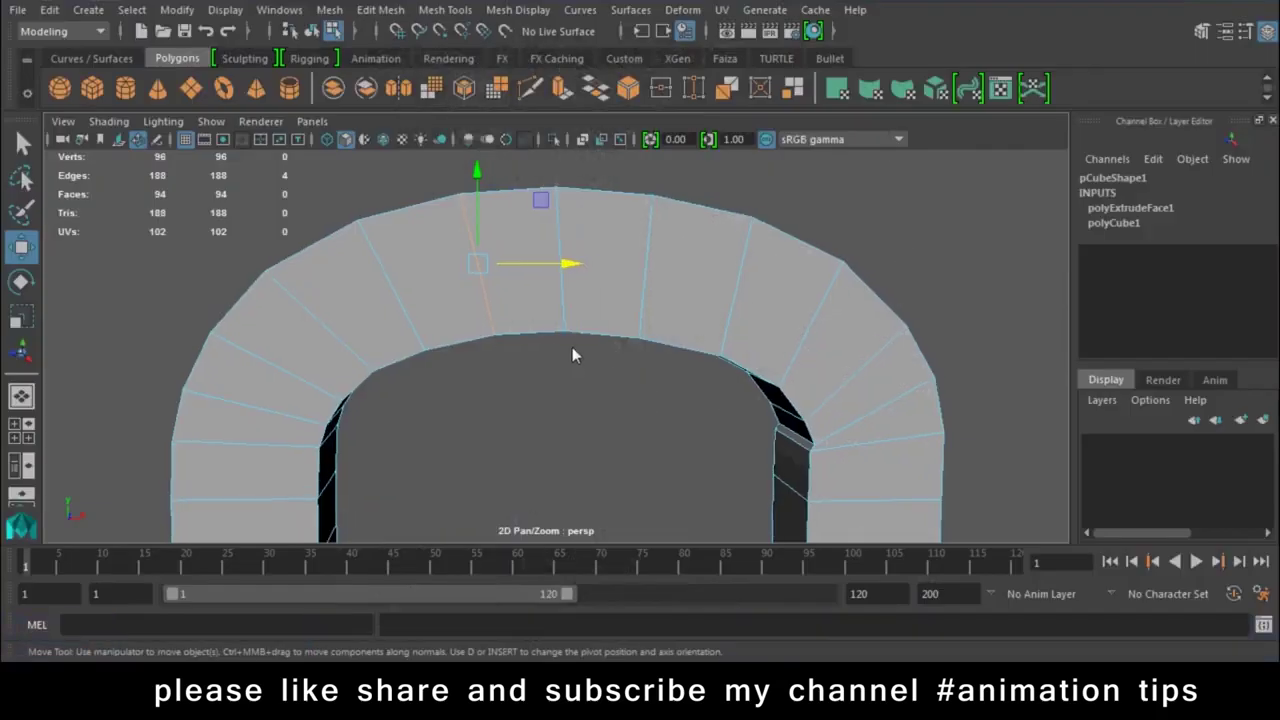
Select several stone joint edges across the arch and the left pillar
{"action": "left_click", "coordinate": [562, 310]}
{"action": "left_click", "coordinate": [729, 306], "text": "shift"}
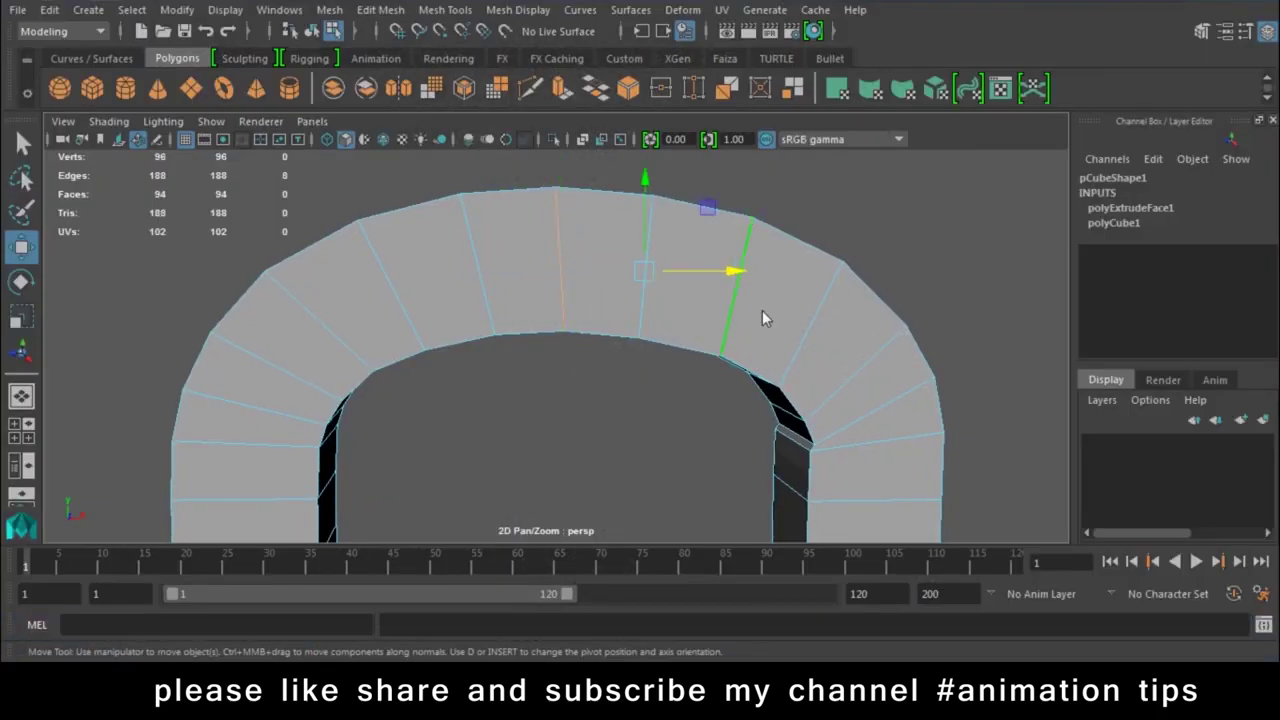
{"action": "left_click", "coordinate": [851, 388], "text": "shift"}
{"action": "left_click", "coordinate": [400, 306], "text": "shift"}
{"action": "left_click", "coordinate": [288, 385], "text": "shift"}
{"action": "mouse_move", "coordinate": [288, 388]}
{"action": "left_mouse_down", "text": "alt"}
{"action": "mouse_move", "coordinate": [350, 458]}
{"action": "mouse_move", "coordinate": [359, 337]}
{"action": "left_mouse_up", "text": "alt"}
{"action": "left_click", "coordinate": [359, 334], "text": "shift"}
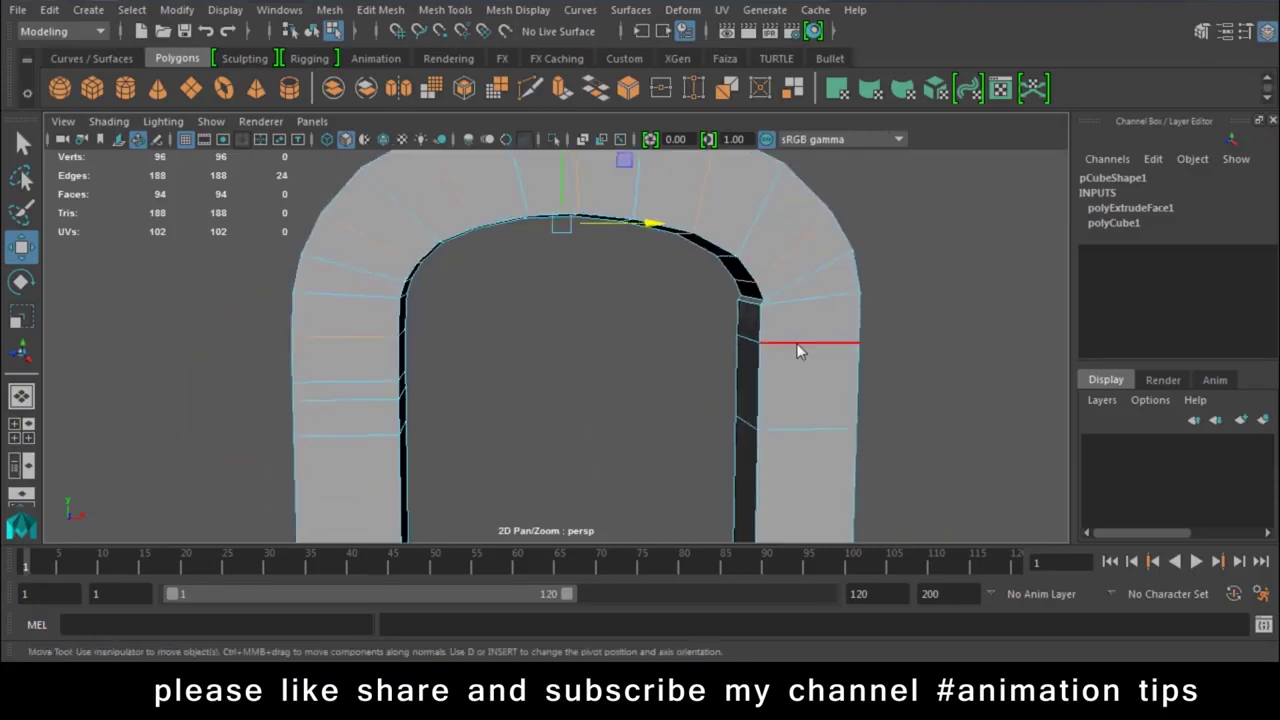
{"action": "middle_click_drag", "start_coordinate": [820, 494], "coordinate": [762, 294], "text": "alt"}
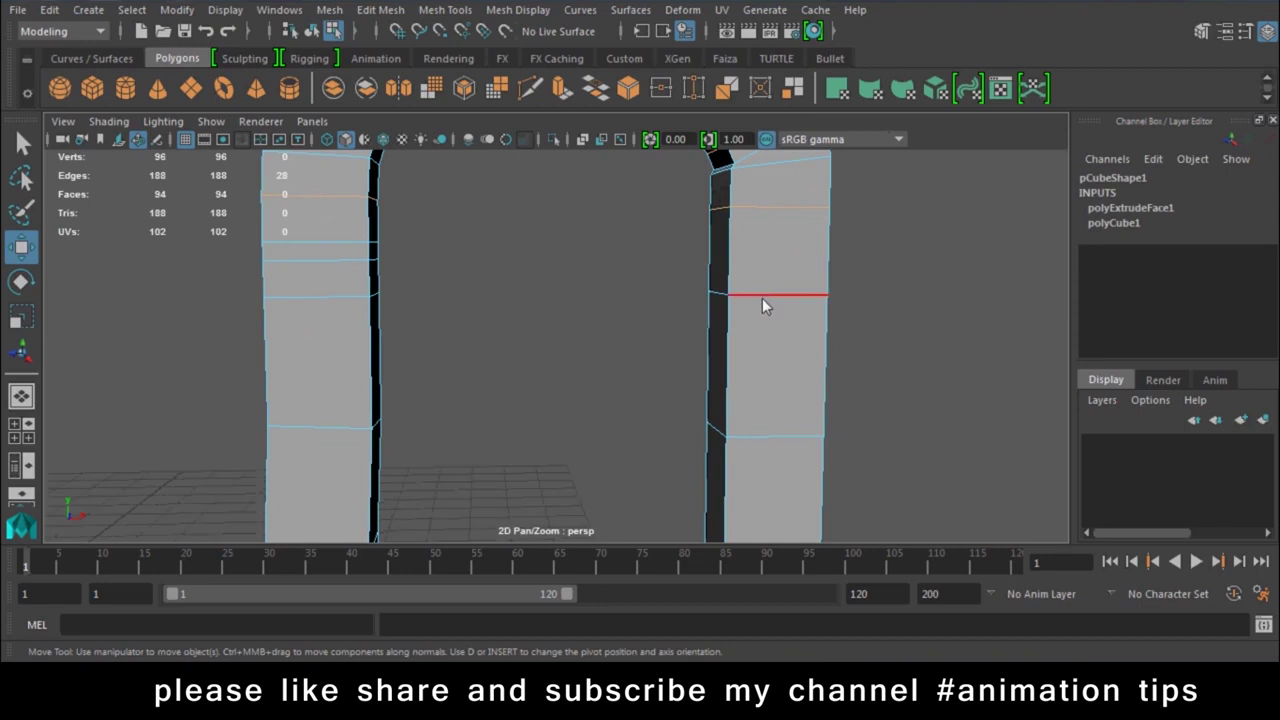
{"action": "left_click", "coordinate": [318, 297], "text": "shift"}
{"action": "mouse_move", "coordinate": [318, 297]}
{"action": "left_mouse_down", "text": "alt"}
{"action": "mouse_move", "coordinate": [557, 363]}
{"action": "mouse_move", "coordinate": [557, 400]}
{"action": "mouse_move", "coordinate": [384, 300]}
{"action": "left_mouse_up", "text": "alt"}
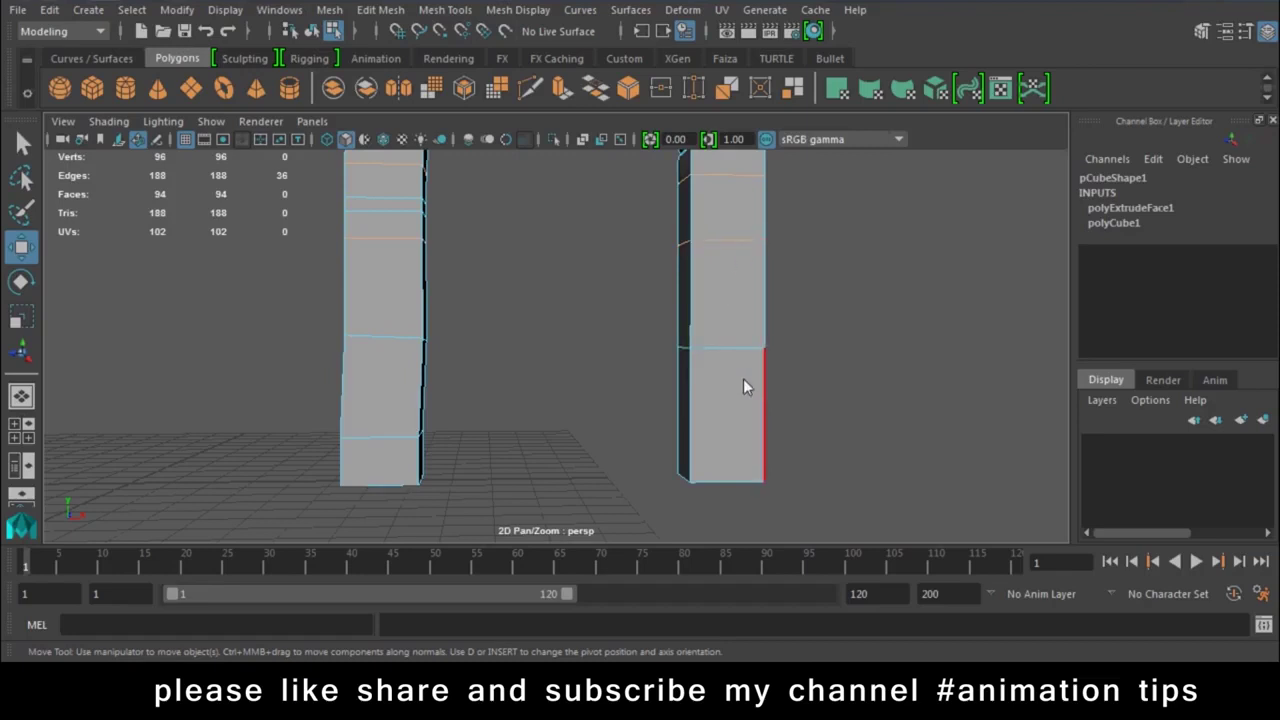
Raise a horizontal edge loop on the right pillar, then pick one on the left pillar
{"action": "left_click", "coordinate": [715, 373]}
{"action": "left_click", "coordinate": [720, 354]}
{"action": "double_click", "coordinate": [720, 354]}
{"action": "mouse_move", "coordinate": [721, 252]}
{"action": "left_mouse_down"}
{"action": "mouse_move", "coordinate": [728, 236]}
{"action": "mouse_move", "coordinate": [639, 318]}
{"action": "left_mouse_up"}
{"action": "double_click", "coordinate": [453, 322]}
Select the left pillar's bottom vertices in vertex mode, then return to object mode
{"action": "mouse_move", "coordinate": [468, 160]}
{"action": "right_mouse_down"}
{"action": "mouse_move", "coordinate": [469, 349]}
{"action": "mouse_move", "coordinate": [400, 161]}
{"action": "right_mouse_up"}
{"action": "left_click_drag", "start_coordinate": [481, 452], "coordinate": [470, 398]}
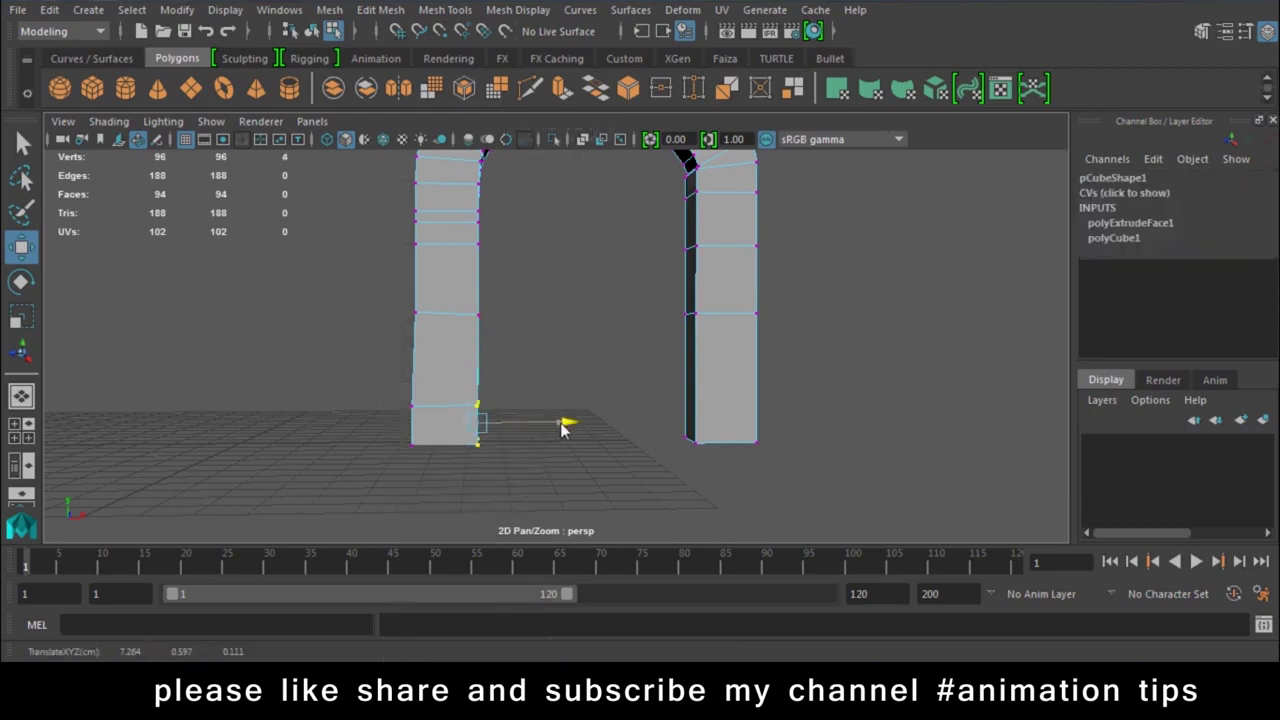
{"action": "left_click_drag", "start_coordinate": [338, 378], "coordinate": [416, 454]}
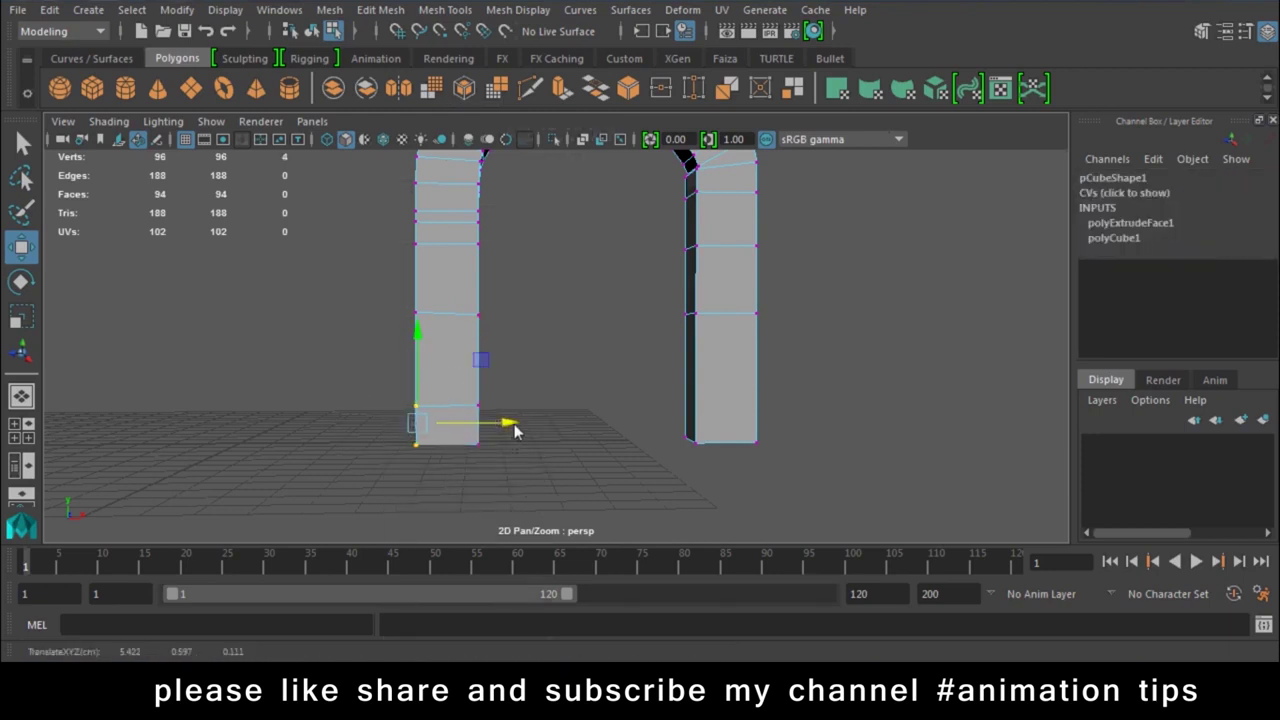
{"action": "right_click_drag", "start_coordinate": [455, 195], "coordinate": [500, 150]}
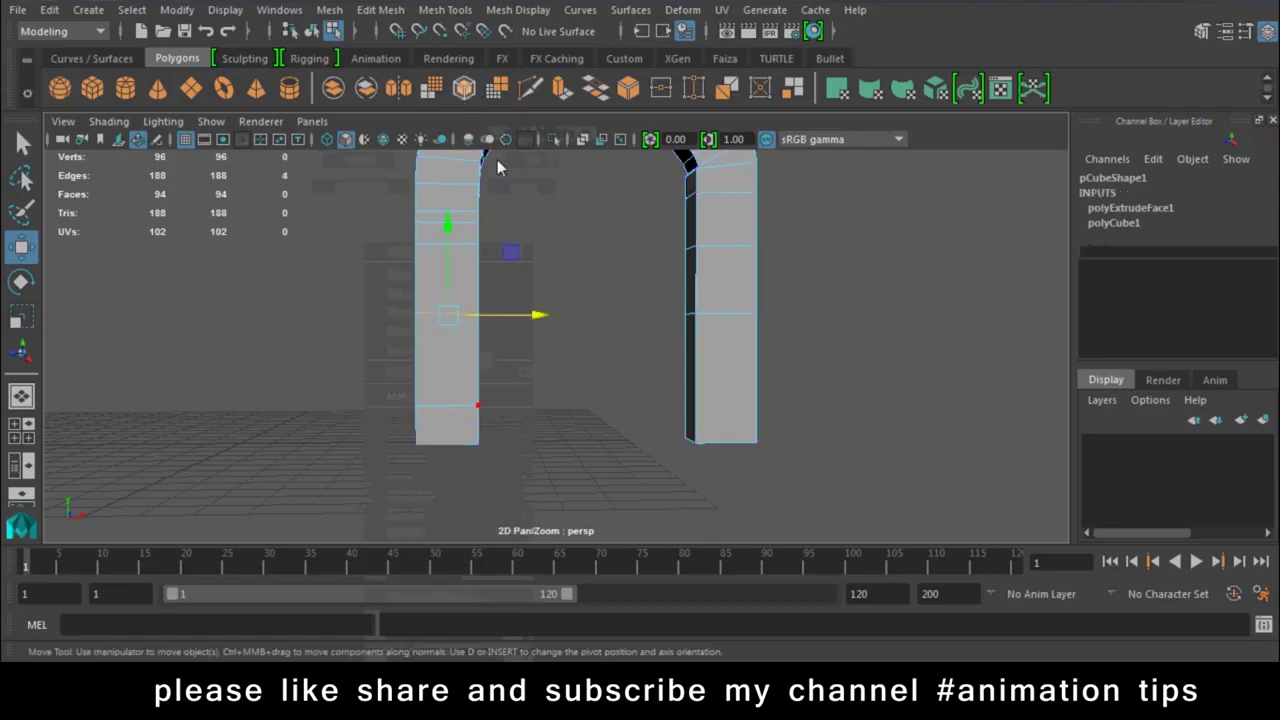
Insert a new edge loop low on the right pillar with Insert Edge Loop
{"action": "left_click", "coordinate": [432, 15]}
{"action": "left_click", "coordinate": [487, 151]}
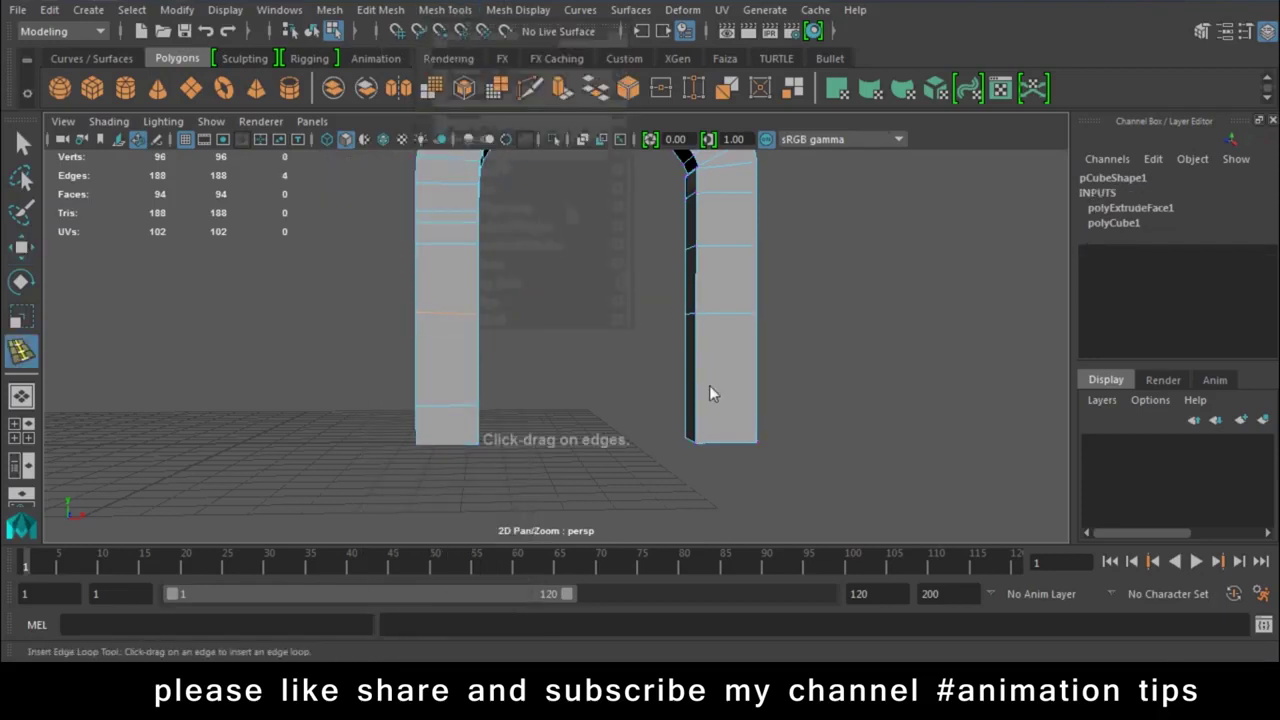
{"action": "left_click", "coordinate": [700, 381]}
Select the left pillar's lower, middle and upper edges and adjust them with move and scale
{"action": "key", "text": "w"}
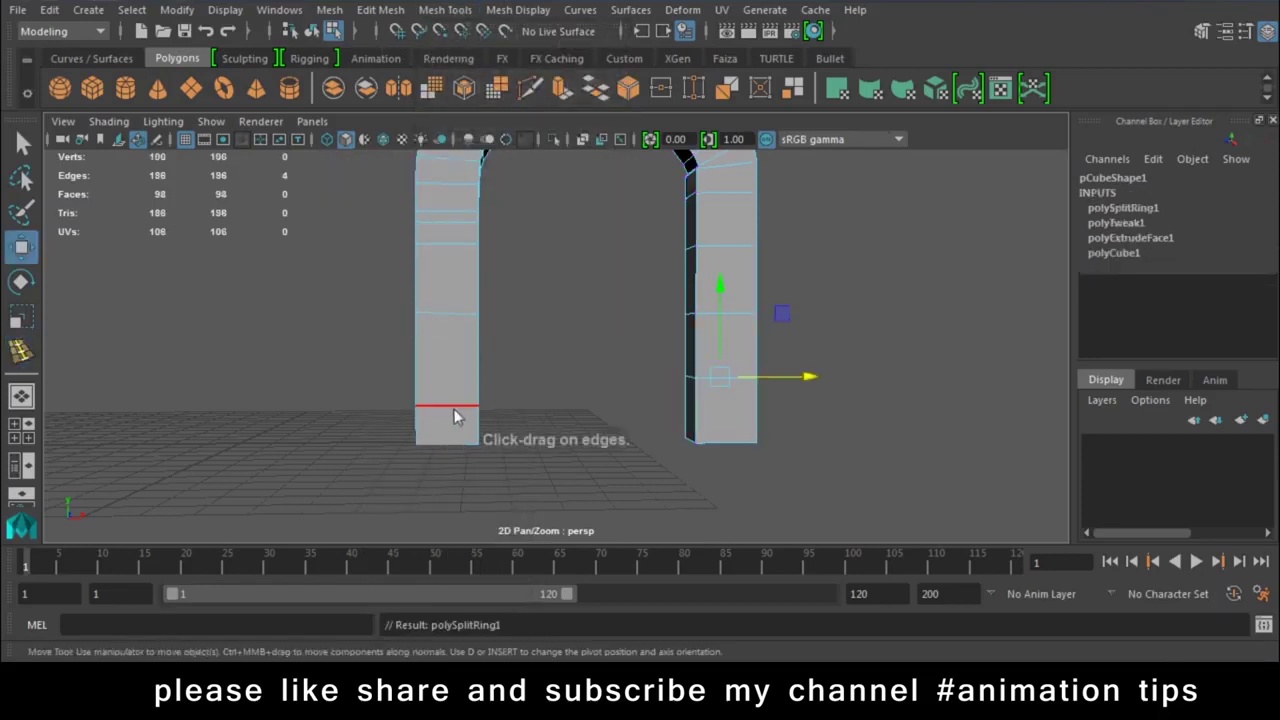
{"action": "left_click", "coordinate": [450, 406]}
{"action": "left_click", "coordinate": [428, 316]}
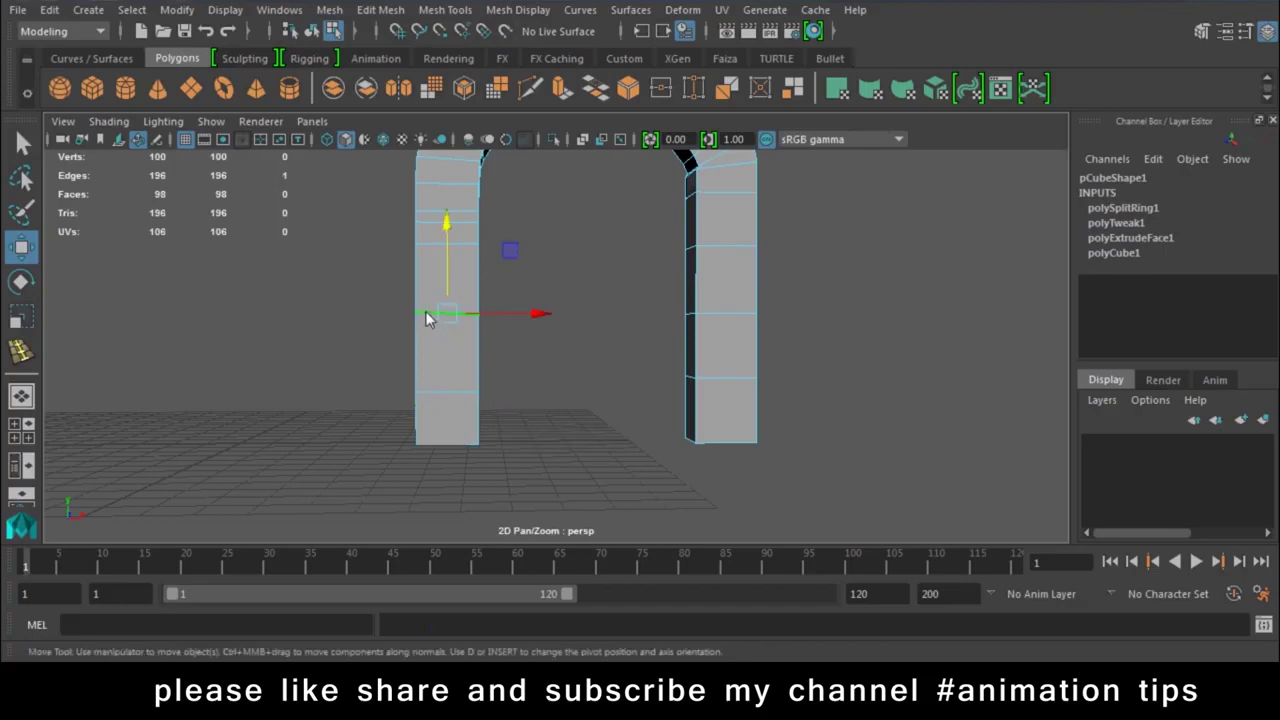
{"action": "key", "text": "e"}
{"action": "key", "text": "r"}
{"action": "left_click", "coordinate": [446, 223]}
{"action": "left_click", "coordinate": [449, 316]}
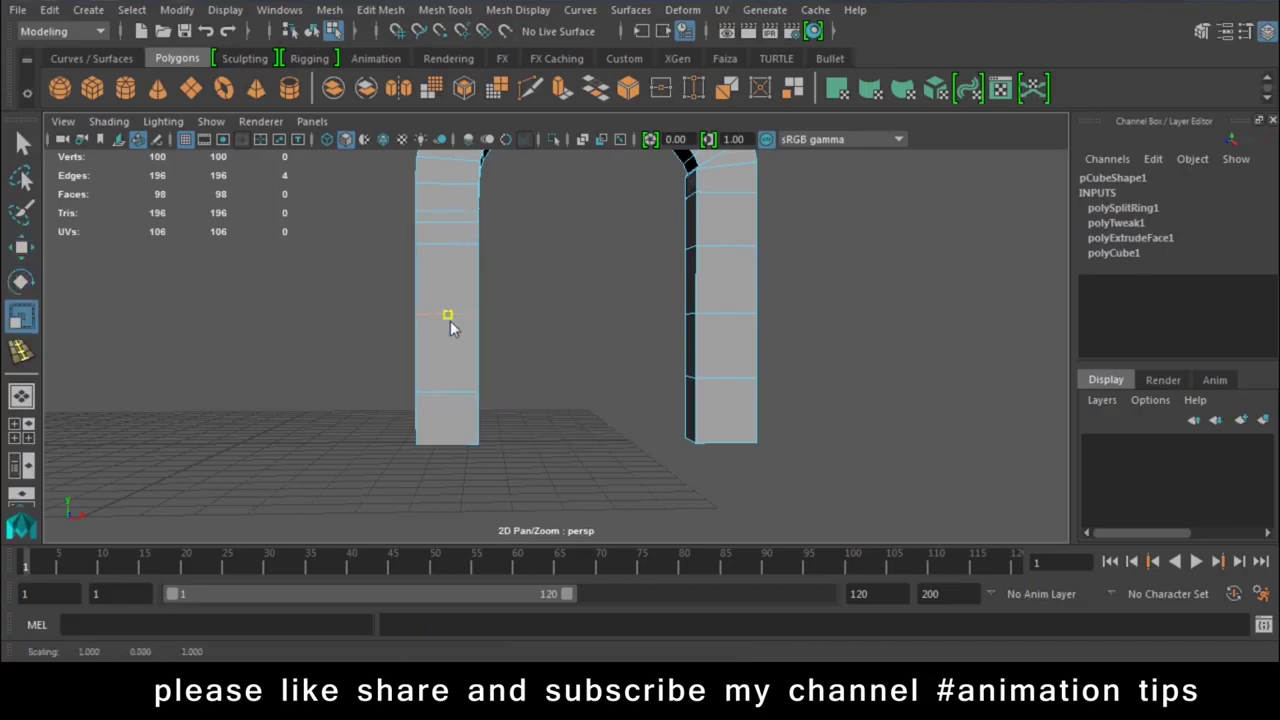
{"action": "key", "text": "w"}
{"action": "right_click_drag", "start_coordinate": [757, 253], "coordinate": [697, 338]}
Select the lower, middle and upper joint edge loops on both pillars
{"action": "double_click", "coordinate": [723, 378]}
{"action": "double_click", "coordinate": [466, 391], "text": "shift"}
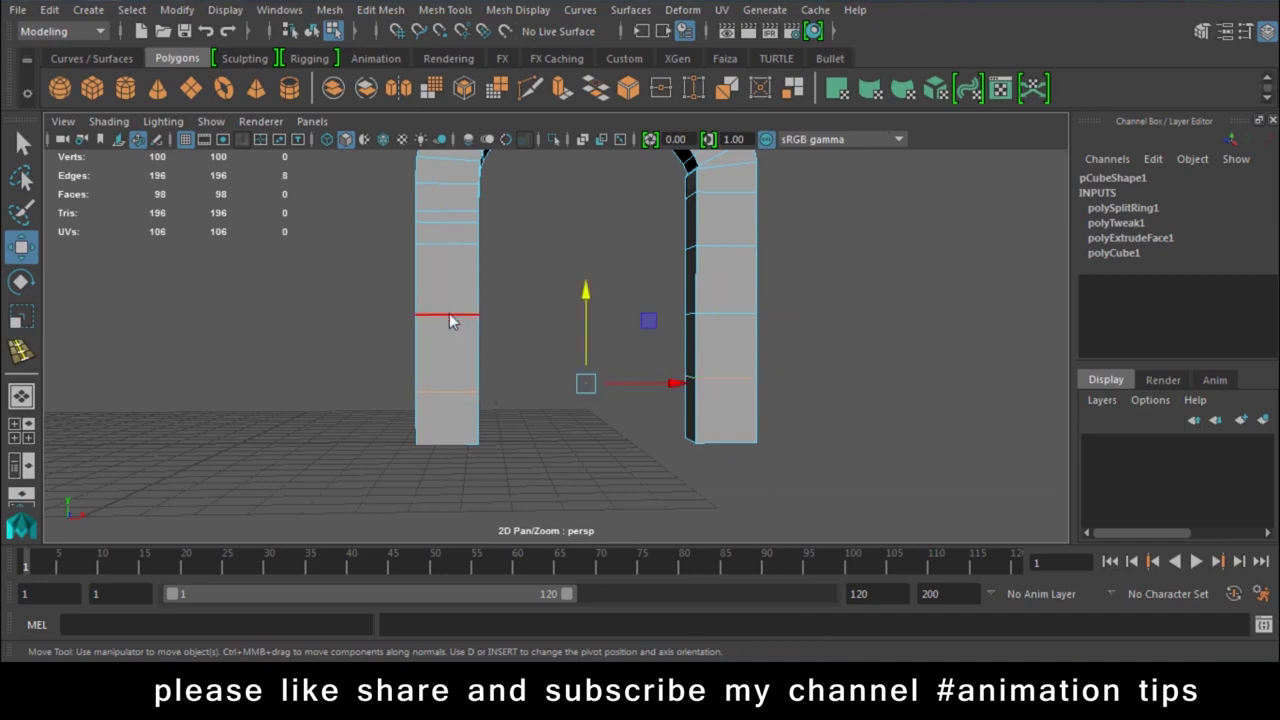
{"action": "double_click", "coordinate": [445, 392]}
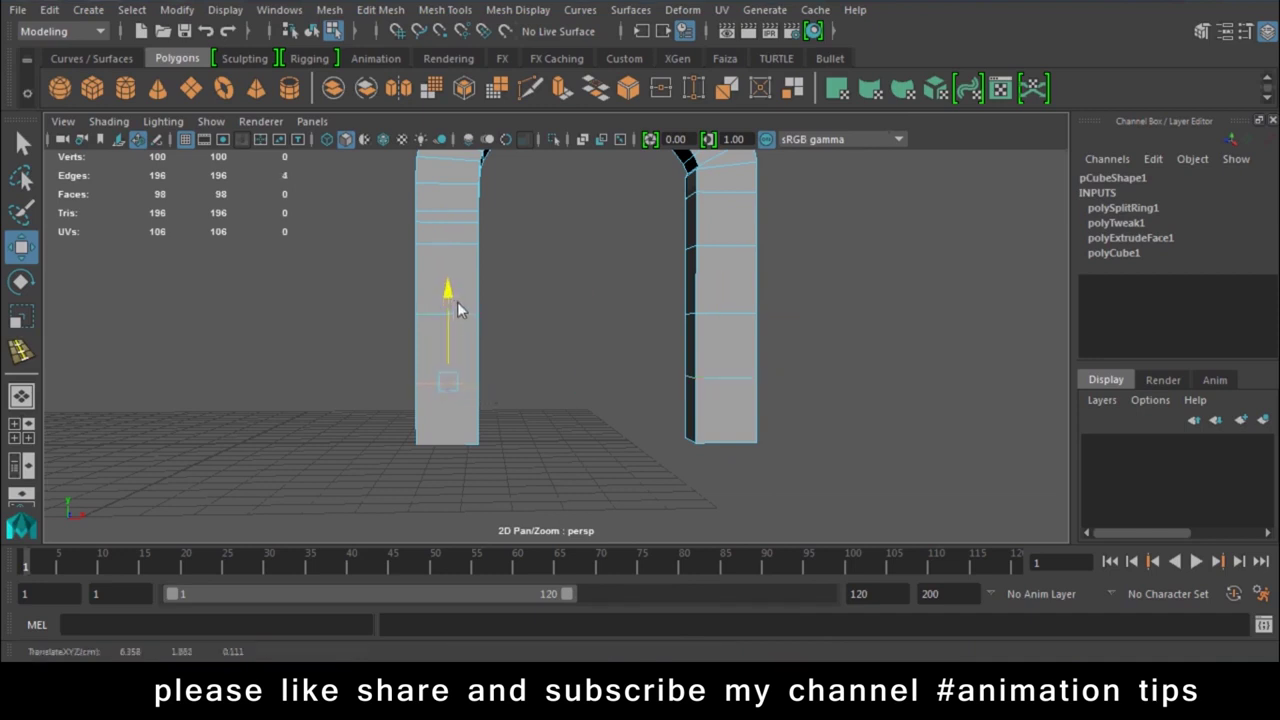
{"action": "double_click", "coordinate": [748, 378], "text": "shift"}
{"action": "double_click", "coordinate": [734, 315], "text": "shift"}
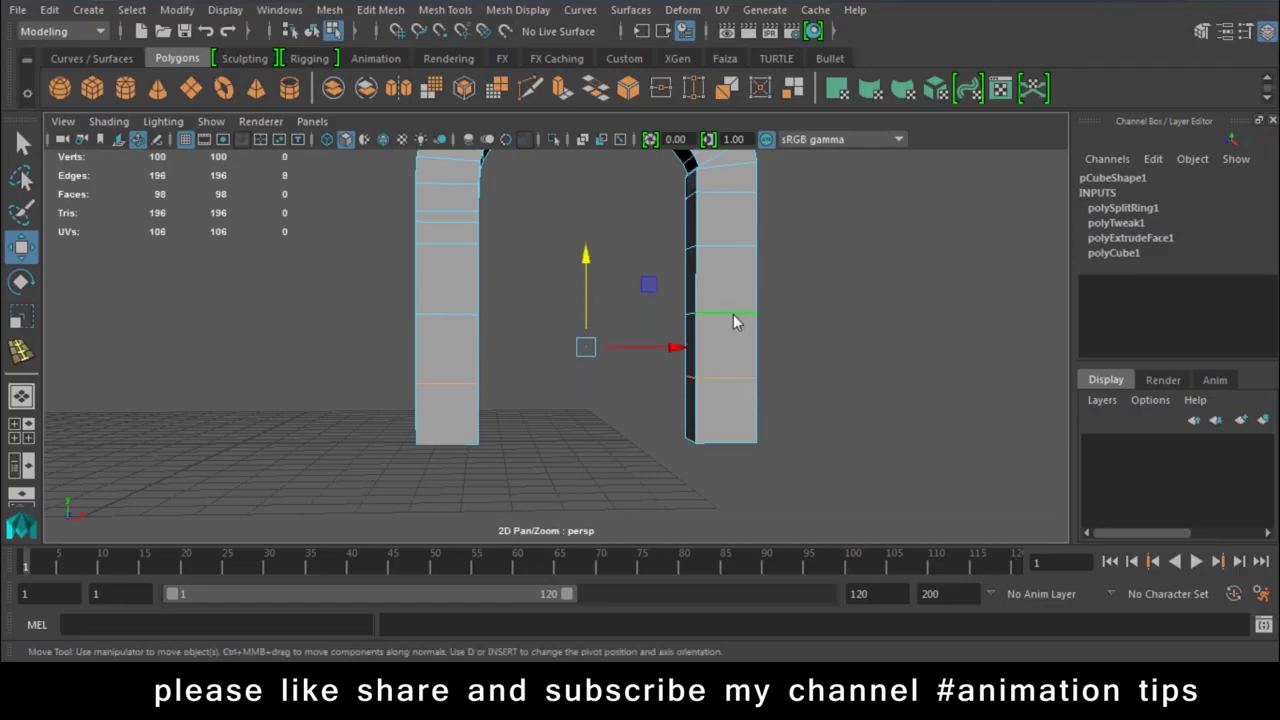
{"action": "double_click", "coordinate": [466, 316], "text": "shift"}
{"action": "double_click", "coordinate": [465, 245], "text": "shift"}
Add the arch's left-side, top-centre and remaining pillar joint loops to the selection
{"action": "middle_click_drag", "start_coordinate": [924, 252], "coordinate": [903, 403], "text": "alt"}
{"action": "left_click", "coordinate": [709, 400], "text": "shift"}
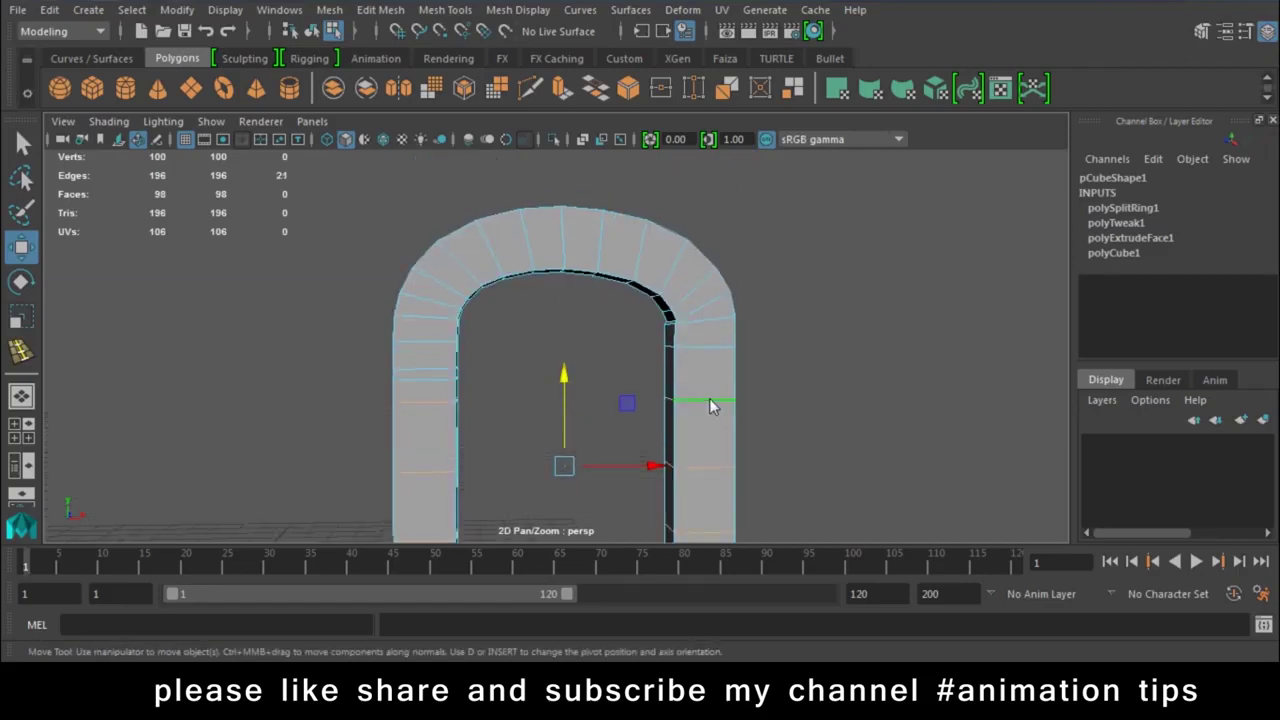
{"action": "double_click", "coordinate": [412, 346], "text": "shift"}
{"action": "double_click", "coordinate": [431, 290], "text": "shift"}
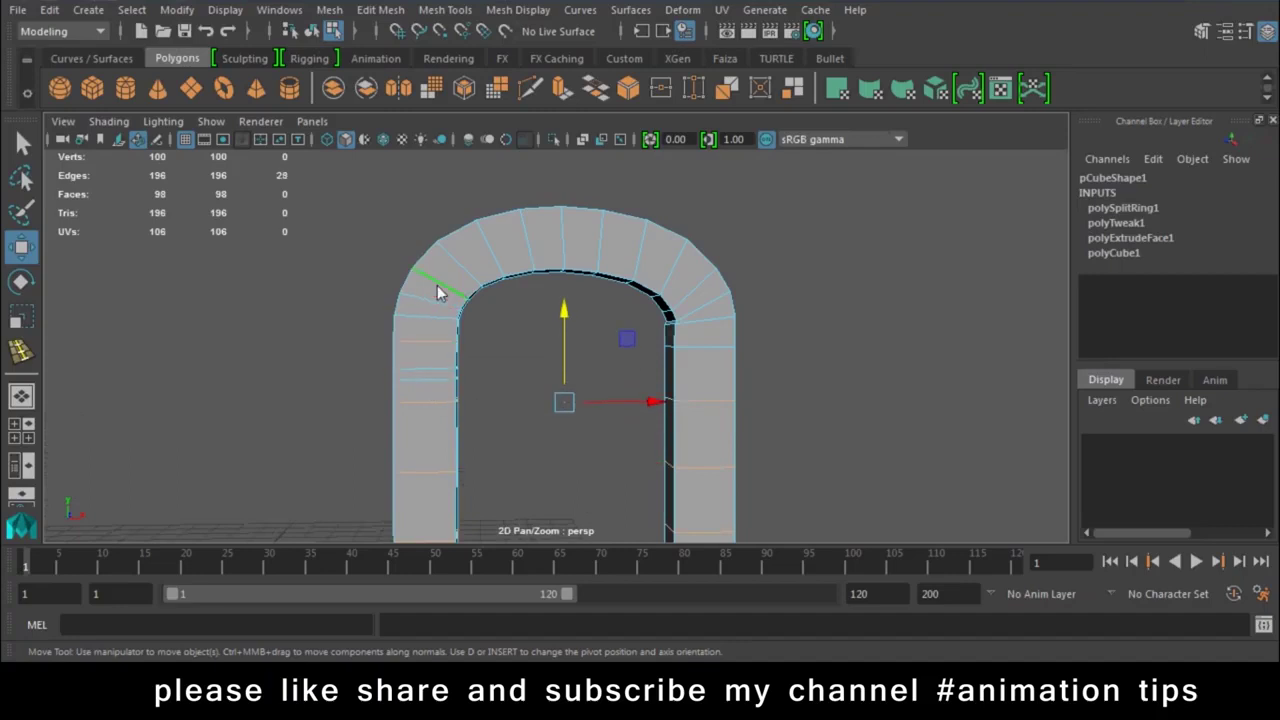
{"action": "double_click", "coordinate": [495, 248], "text": "shift"}
{"action": "double_click", "coordinate": [563, 240], "text": "shift"}
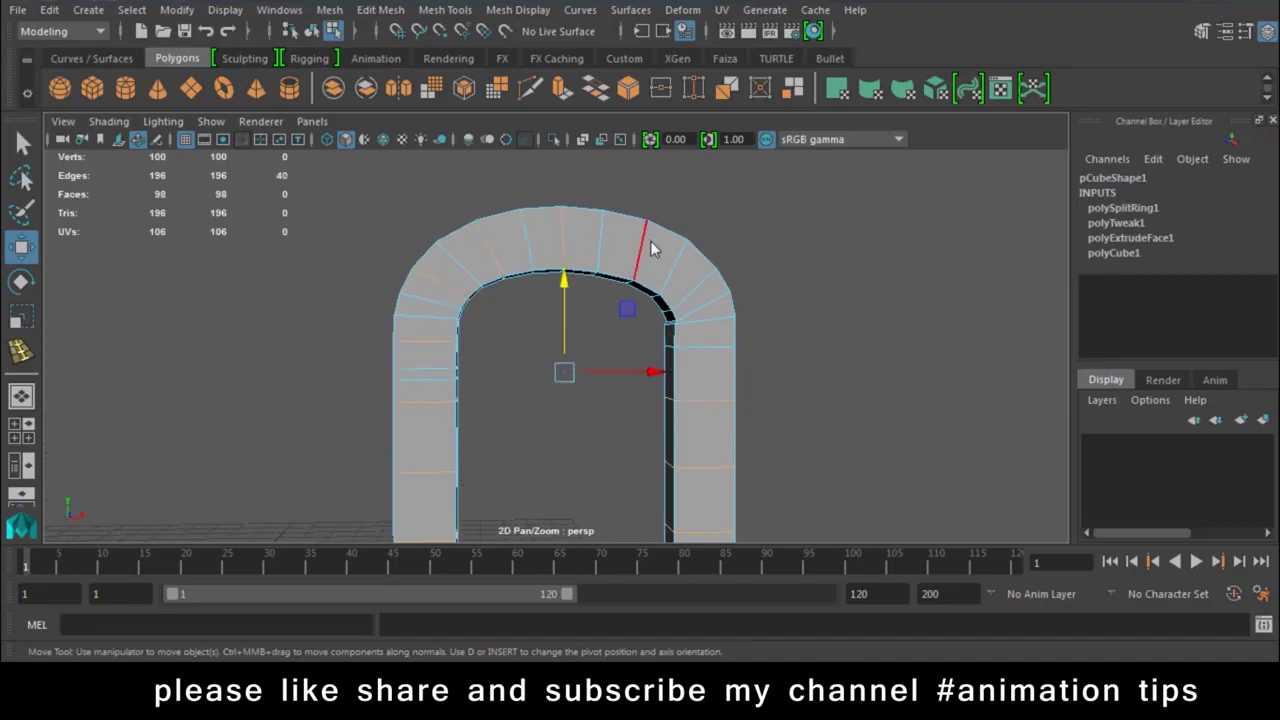
{"action": "double_click", "coordinate": [726, 354], "text": "shift"}
Orbit and zoom in close on the arch, then bring up the Edit Mesh menu
{"action": "mouse_move", "coordinate": [726, 354]}
{"action": "left_mouse_down", "text": "alt"}
{"action": "mouse_move", "coordinate": [766, 302]}
{"action": "mouse_move", "coordinate": [645, 393]}
{"action": "mouse_move", "coordinate": [821, 362]}
{"action": "mouse_move", "coordinate": [651, 325]}
{"action": "mouse_move", "coordinate": [549, 328]}
{"action": "left_mouse_up", "text": "alt"}
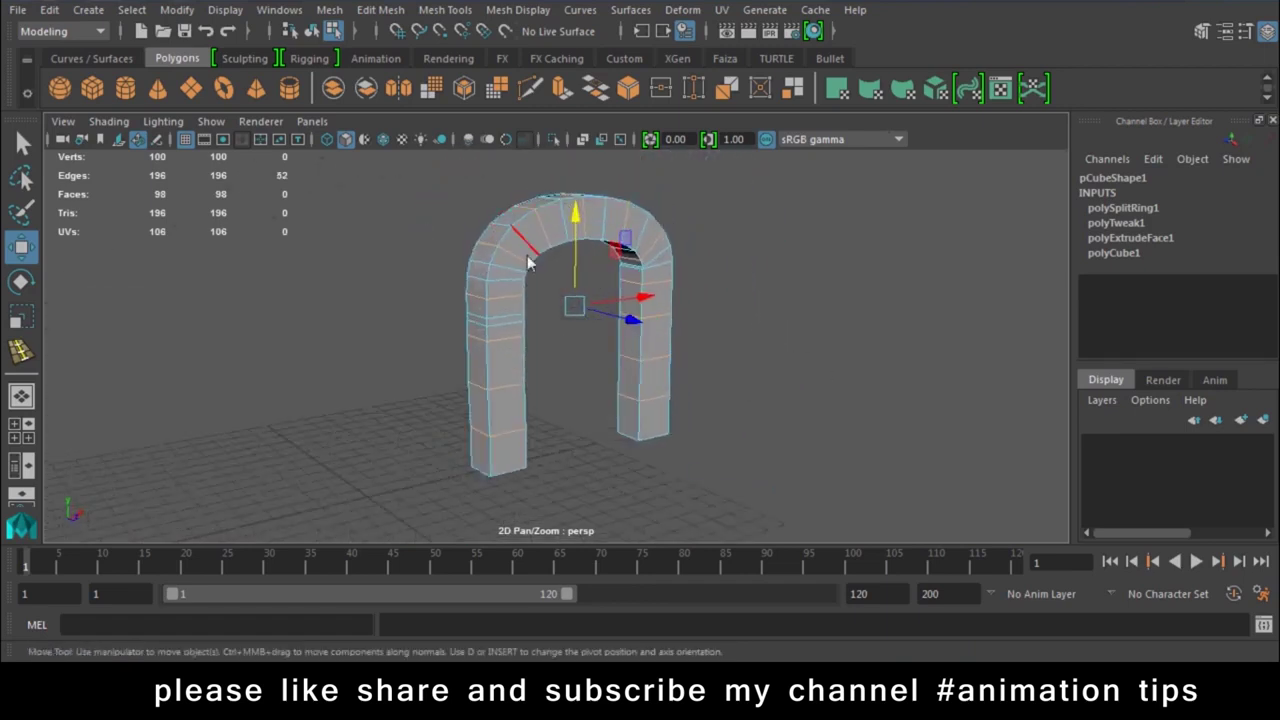
{"action": "right_click_drag", "start_coordinate": [656, 222], "coordinate": [581, 303], "text": "alt"}
{"action": "scroll", "coordinate": [525, 299], "scroll_direction": "up", "scroll_amount": 2}
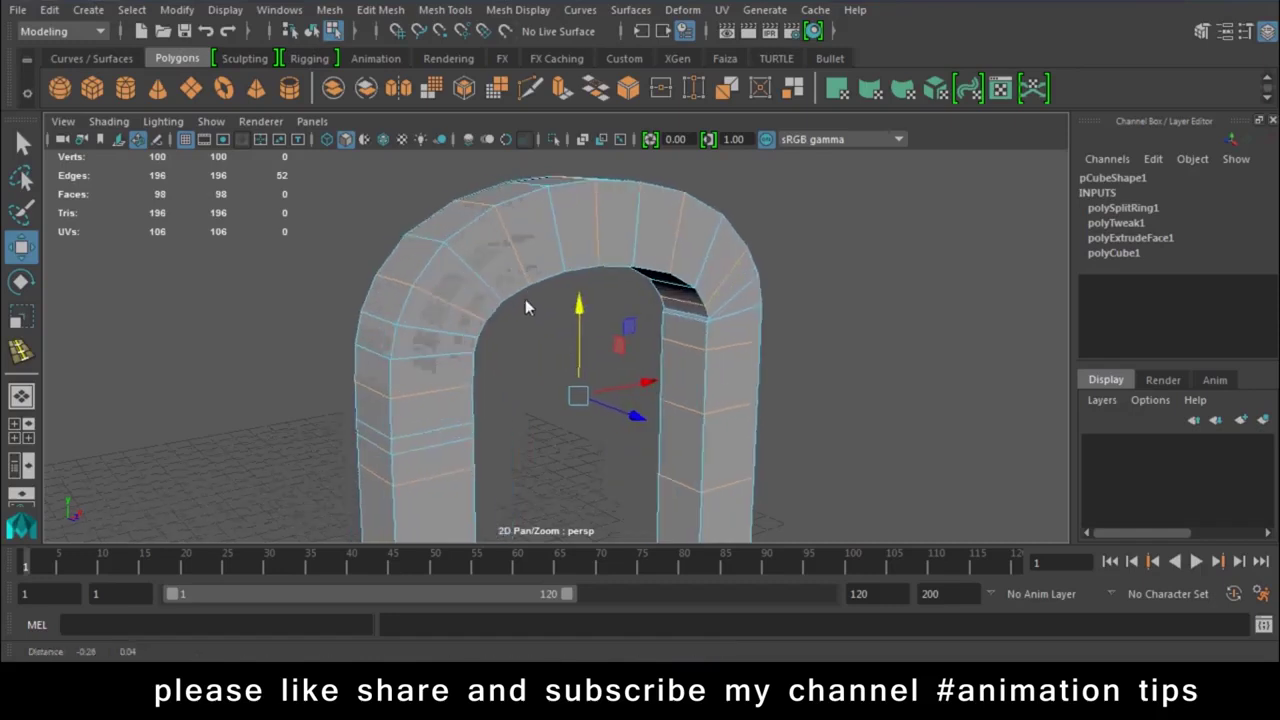
{"action": "scroll", "coordinate": [664, 410], "scroll_direction": "up", "scroll_amount": 3}
{"action": "scroll", "coordinate": [600, 343], "scroll_direction": "up", "scroll_amount": 1}
{"action": "scroll", "coordinate": [385, 226], "scroll_direction": "up", "scroll_amount": 3}
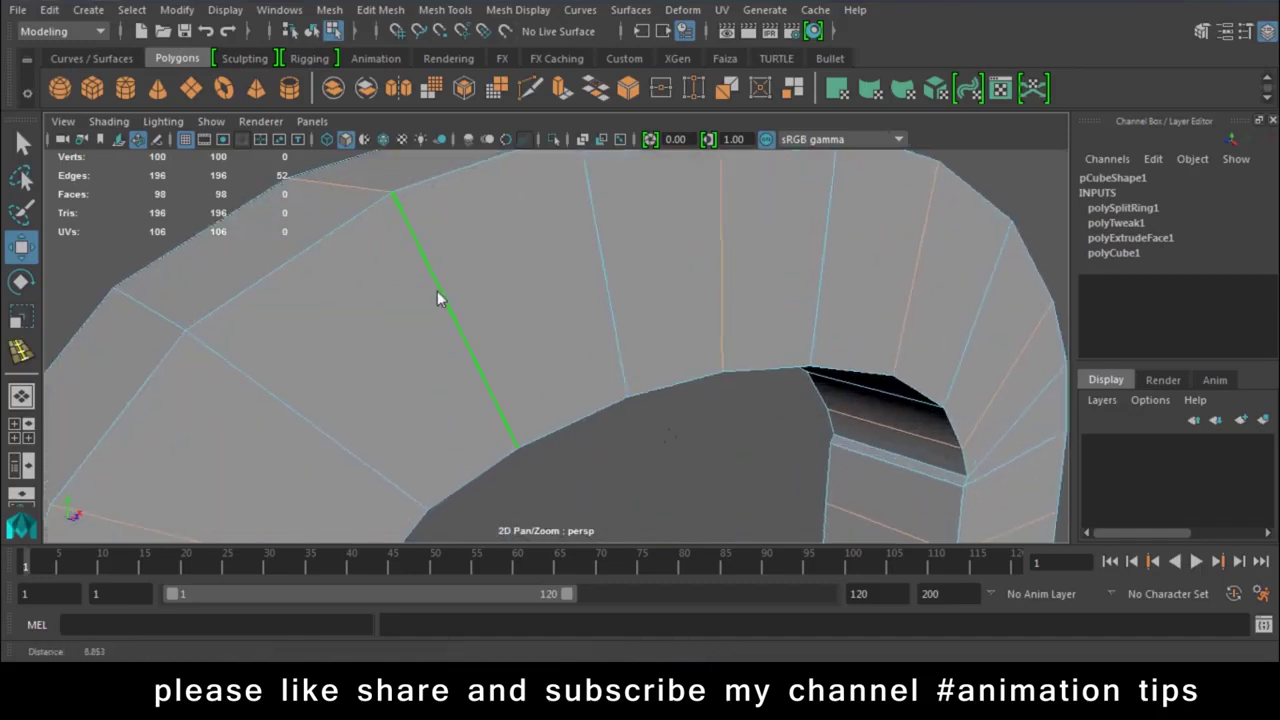
{"action": "scroll", "coordinate": [391, 301], "scroll_direction": "up", "scroll_amount": 2}
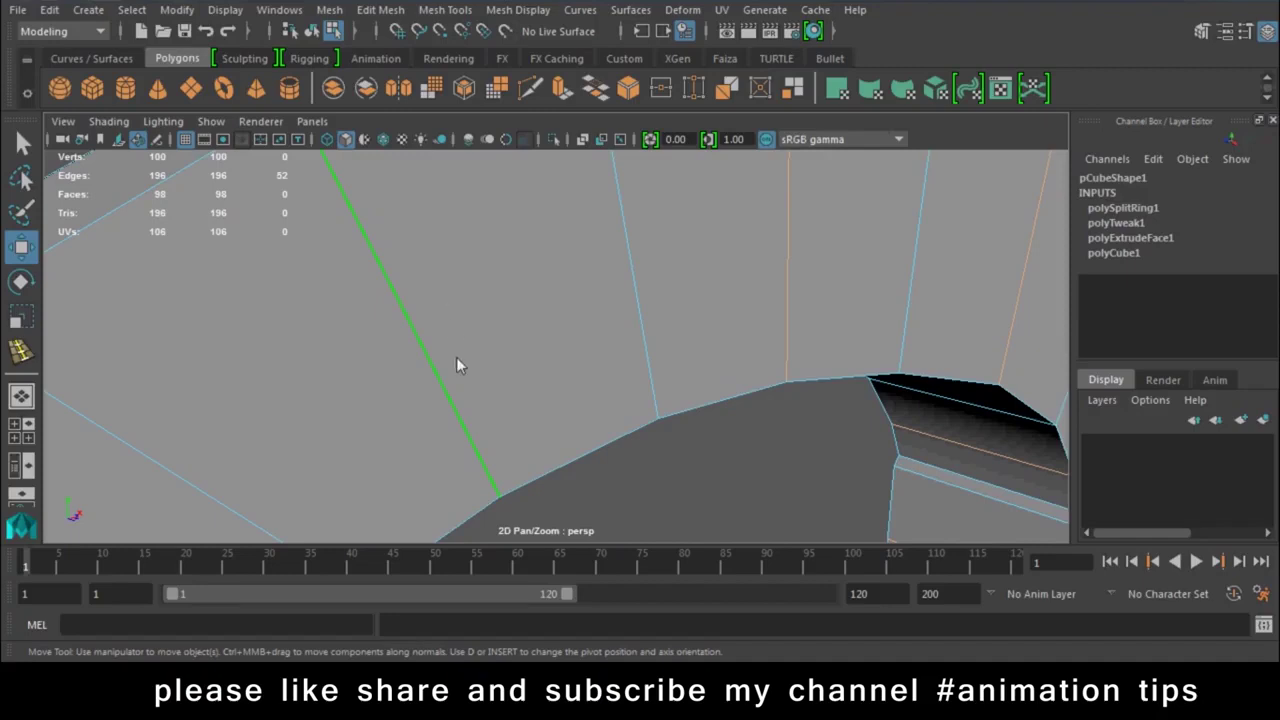
{"action": "scroll", "coordinate": [395, 316], "scroll_direction": "up", "scroll_amount": 2}
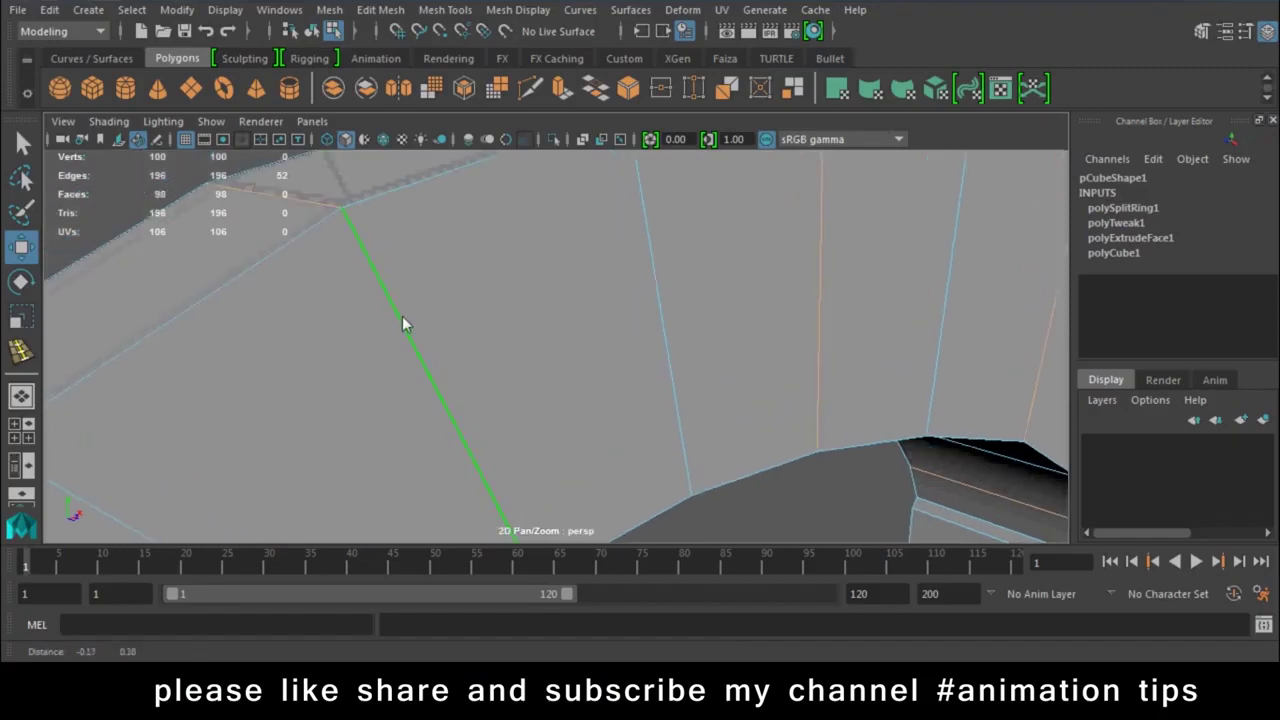
{"action": "left_click", "coordinate": [456, 12]}
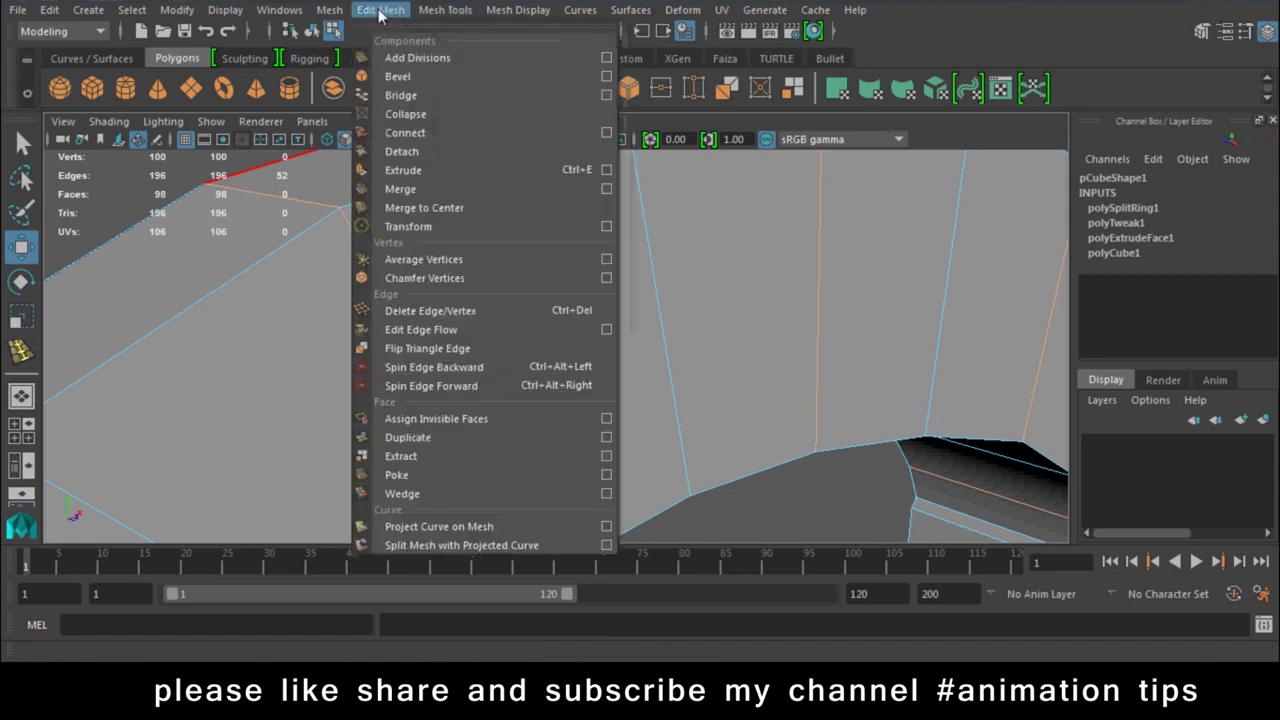
Bevel the selected joint edges with 1 segment at a width of about 0.31
{"action": "left_click", "coordinate": [606, 77]}
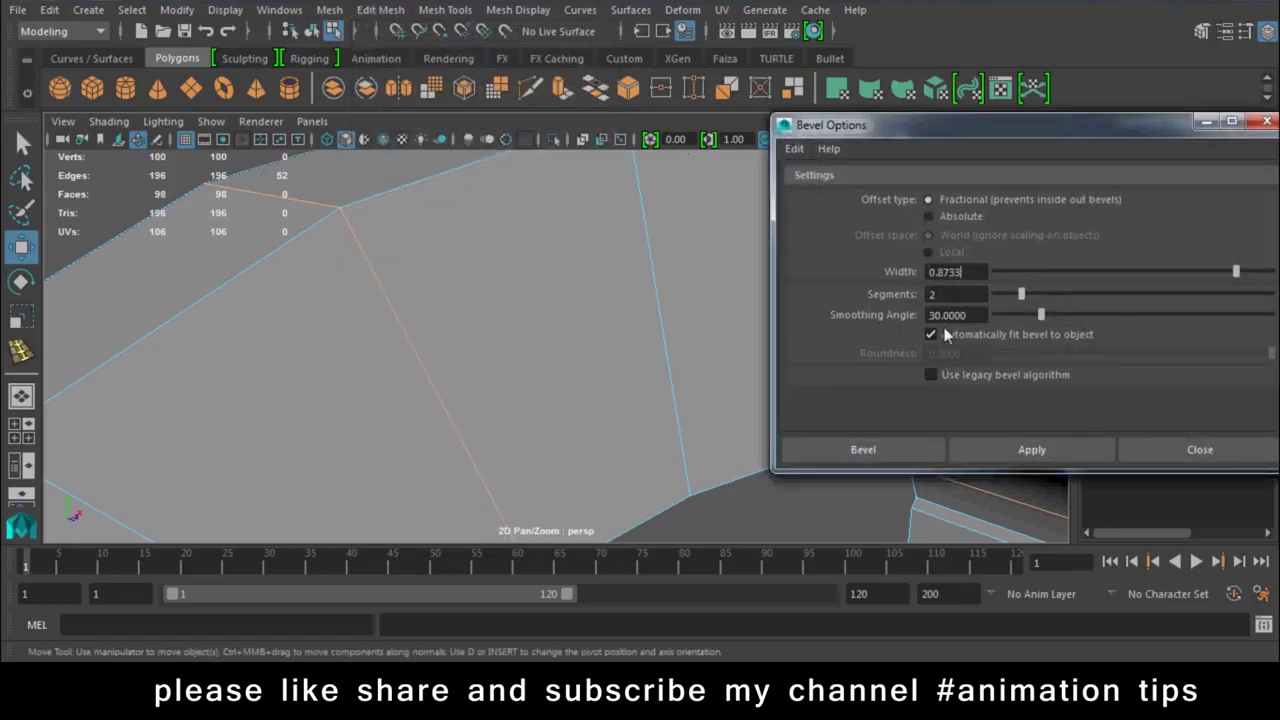
{"action": "left_click", "coordinate": [993, 455]}
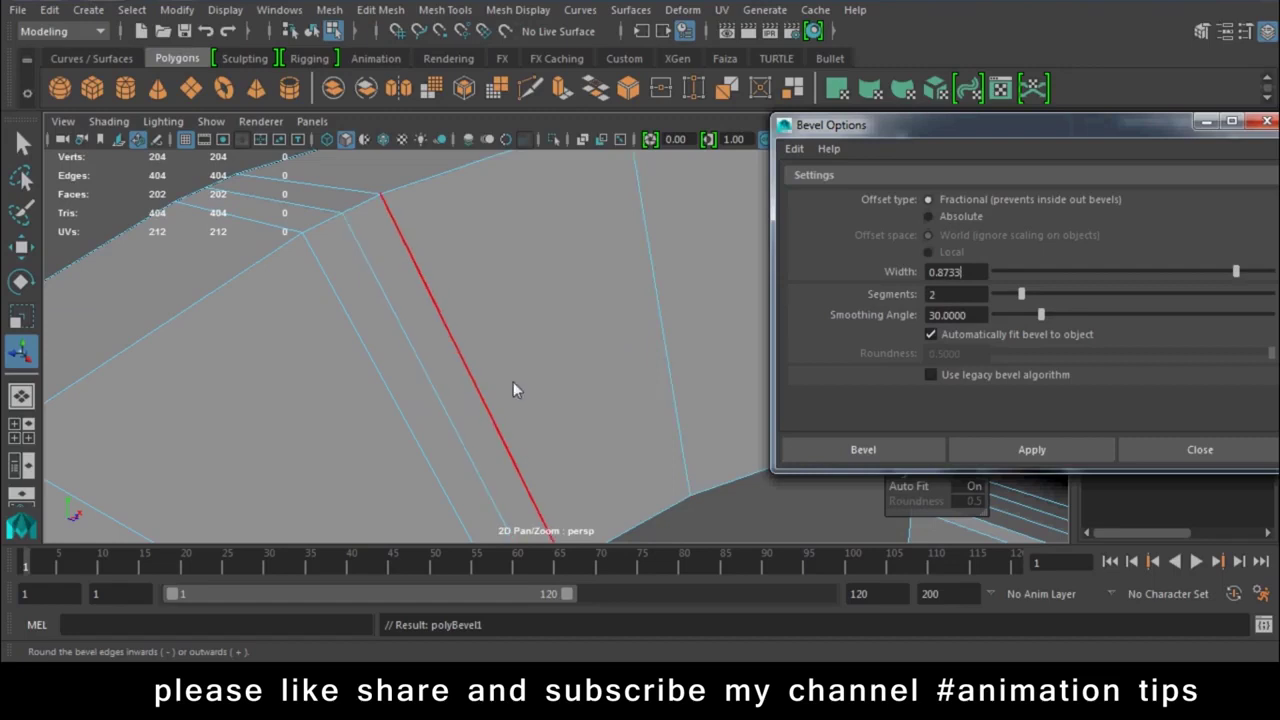
{"action": "left_click", "coordinate": [602, 477]}
{"action": "key", "text": "ctrl+z"}
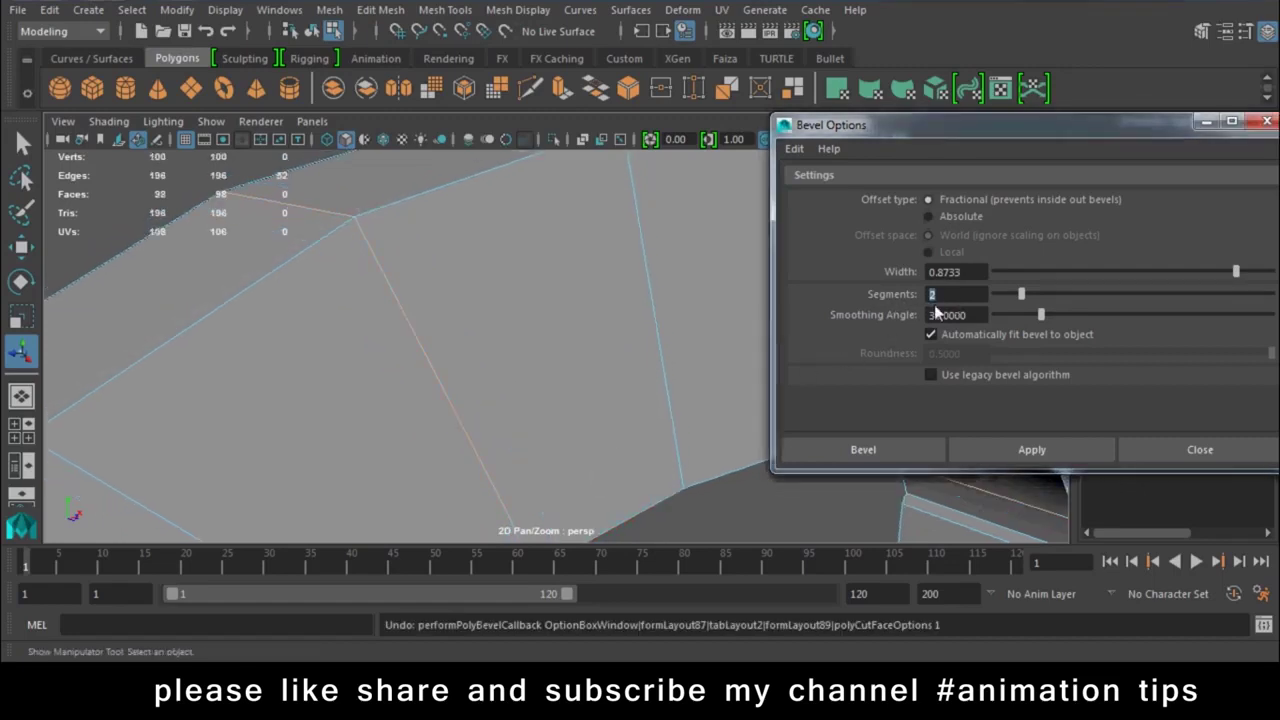
{"action": "type", "text": "1"}
{"action": "left_click", "coordinate": [1030, 449]}
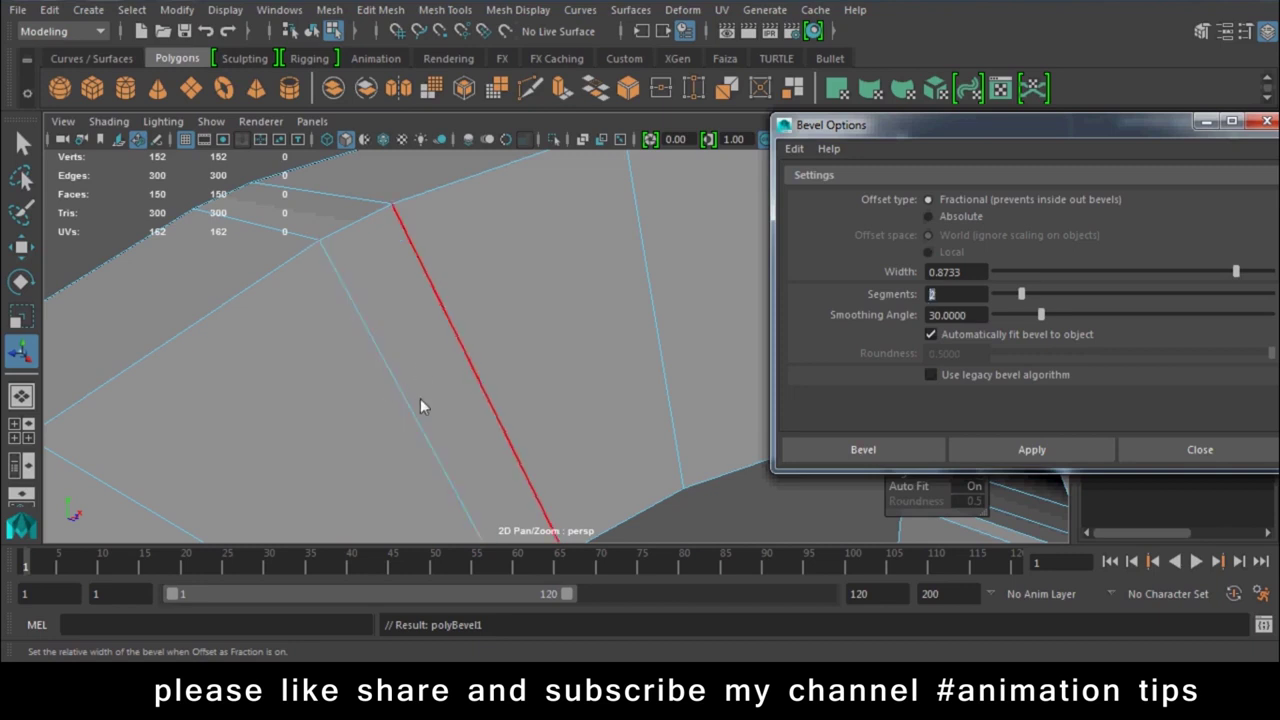
{"action": "key", "text": "ctrl+z"}
{"action": "left_click", "coordinate": [1014, 449]}
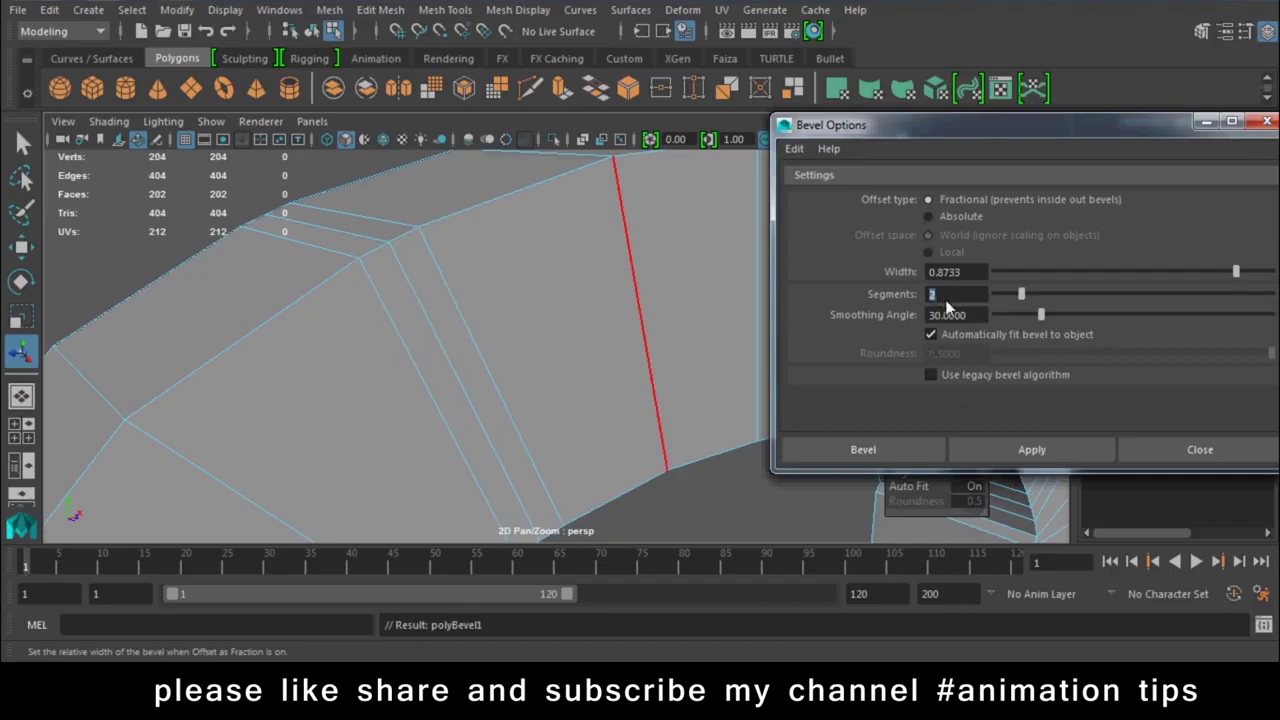
{"action": "key", "text": "ctrl+z"}
{"action": "key", "text": "ctrl+z"}
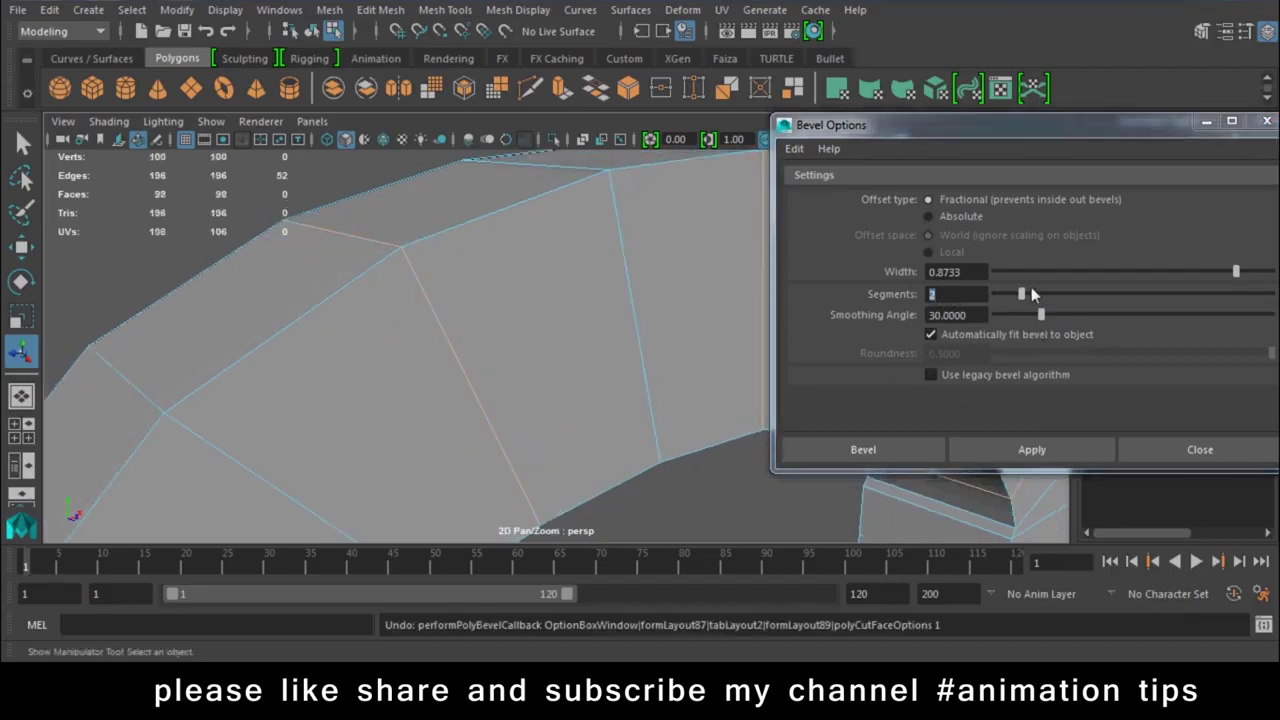
{"action": "type", "text": "1"}
{"action": "left_click_drag", "start_coordinate": [1142, 271], "coordinate": [1081, 271]}
{"action": "left_click", "coordinate": [1032, 449]}
View the bevelled arch zoomed in from the front and bring up its component choices
{"action": "mouse_move", "coordinate": [680, 435]}
{"action": "right_mouse_down", "text": "alt"}
{"action": "mouse_move", "coordinate": [615, 426]}
{"action": "mouse_move", "coordinate": [450, 344]}
{"action": "right_mouse_up", "text": "alt"}
{"action": "left_click_drag", "start_coordinate": [450, 344], "coordinate": [524, 295], "text": "alt"}
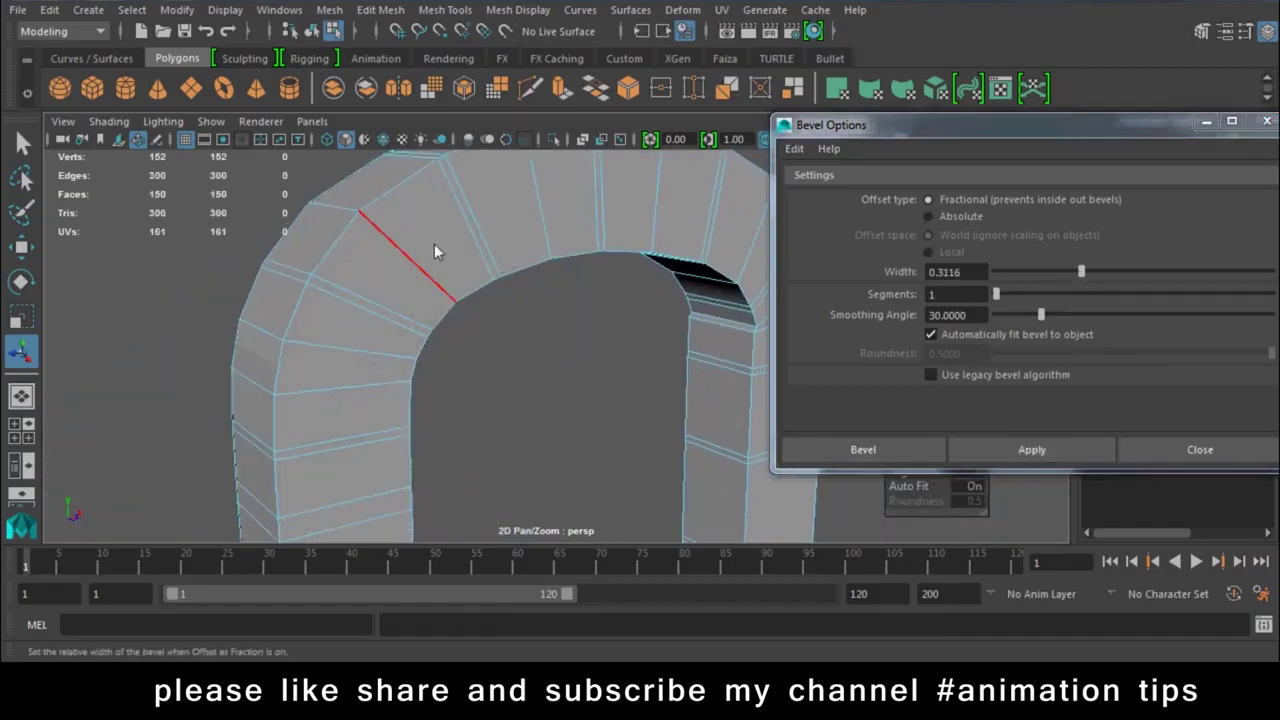
{"action": "mouse_move", "coordinate": [563, 233]}
{"action": "left_mouse_down", "text": "alt"}
{"action": "mouse_move", "coordinate": [513, 291]}
{"action": "mouse_move", "coordinate": [437, 301]}
{"action": "left_mouse_up", "text": "alt"}
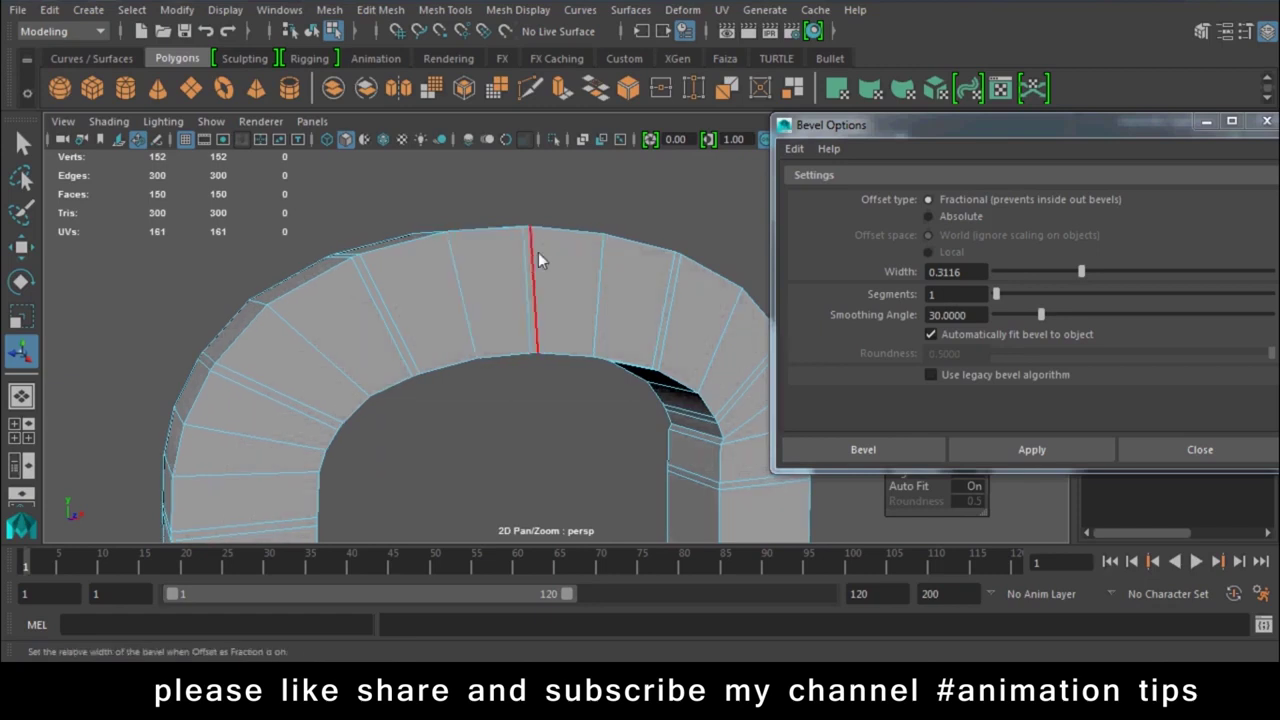
{"action": "key", "text": "space"}
{"action": "mouse_move", "coordinate": [401, 423]}
{"action": "right_mouse_down", "text": "alt"}
{"action": "mouse_move", "coordinate": [423, 347]}
{"action": "mouse_move", "coordinate": [672, 510]}
{"action": "right_mouse_up", "text": "alt"}
{"action": "right_click", "coordinate": [616, 244]}
Marquee-select faces across the arch top and down the pillars
{"action": "left_click_drag", "start_coordinate": [573, 205], "coordinate": [490, 298]}
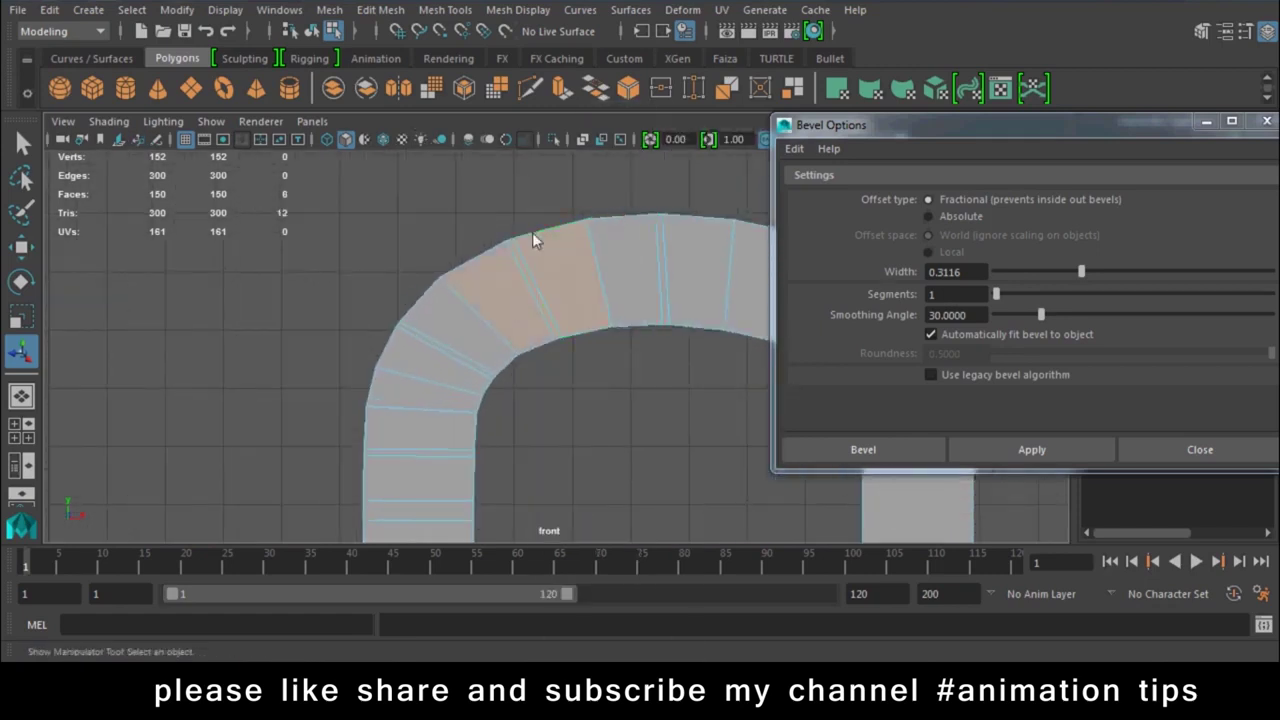
{"action": "left_click", "coordinate": [487, 280], "text": "shift"}
{"action": "right_click_drag", "start_coordinate": [540, 357], "coordinate": [490, 276], "text": "alt"}
{"action": "left_click_drag", "start_coordinate": [313, 186], "coordinate": [714, 565]}
{"action": "scroll", "coordinate": [614, 409], "scroll_direction": "up", "scroll_amount": 5}
{"action": "left_click_drag", "start_coordinate": [691, 377], "coordinate": [451, 515]}
{"action": "left_click_drag", "start_coordinate": [466, 350], "coordinate": [228, 476]}
Deselect the lower pillar faces and arch corner faces, keeping only the joint strips
{"action": "middle_click_drag", "start_coordinate": [428, 358], "coordinate": [632, 383], "text": "alt"}
{"action": "left_click_drag", "start_coordinate": [686, 368], "coordinate": [388, 394], "text": "ctrl"}
{"action": "middle_click_drag", "start_coordinate": [628, 338], "coordinate": [662, 413], "text": "alt"}
{"action": "left_click_drag", "start_coordinate": [662, 413], "coordinate": [261, 428], "text": "ctrl"}
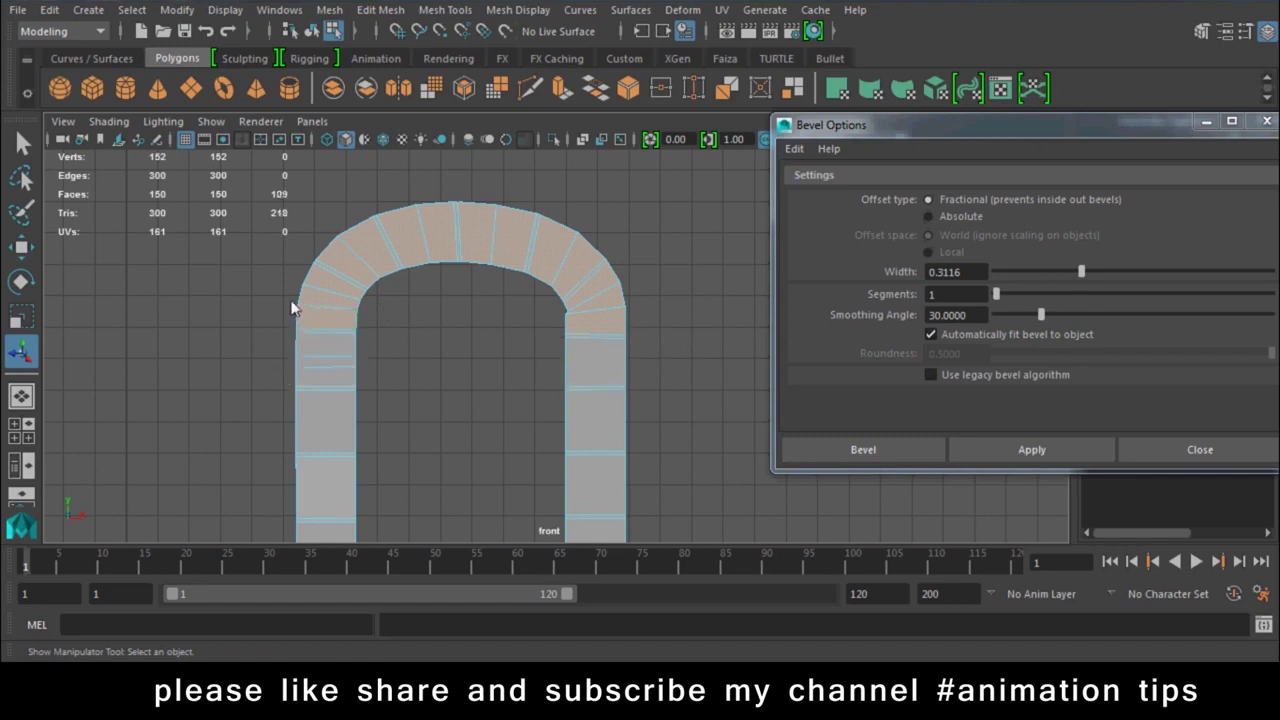
{"action": "left_click_drag", "start_coordinate": [281, 290], "coordinate": [328, 312], "text": "ctrl"}
{"action": "left_click_drag", "start_coordinate": [617, 312], "coordinate": [600, 322], "text": "ctrl"}
{"action": "left_click_drag", "start_coordinate": [352, 255], "coordinate": [354, 257], "text": "ctrl"}
Check the strip selection in perspective and remove a stray face
{"action": "key", "text": "space"}
{"action": "mouse_move", "coordinate": [500, 360]}
{"action": "left_mouse_down"}
{"action": "mouse_move", "coordinate": [506, 306]}
{"action": "mouse_move", "coordinate": [442, 428]}
{"action": "mouse_move", "coordinate": [465, 417]}
{"action": "mouse_move", "coordinate": [442, 338]}
{"action": "mouse_move", "coordinate": [816, 290]}
{"action": "mouse_move", "coordinate": [719, 304]}
{"action": "left_mouse_up"}
{"action": "left_click", "coordinate": [419, 447], "text": "ctrl"}
{"action": "mouse_move", "coordinate": [265, 472]}
{"action": "left_mouse_down", "text": "alt"}
{"action": "mouse_move", "coordinate": [655, 476]}
{"action": "mouse_move", "coordinate": [398, 285]}
{"action": "mouse_move", "coordinate": [509, 258]}
{"action": "mouse_move", "coordinate": [686, 403]}
{"action": "mouse_move", "coordinate": [506, 377]}
{"action": "left_mouse_up", "text": "alt"}
{"action": "scroll", "coordinate": [623, 451], "scroll_direction": "up", "scroll_amount": 5}
{"action": "mouse_move", "coordinate": [623, 451]}
{"action": "left_mouse_down", "text": "alt"}
{"action": "mouse_move", "coordinate": [385, 251]}
{"action": "mouse_move", "coordinate": [537, 419]}
{"action": "left_mouse_up", "text": "alt"}
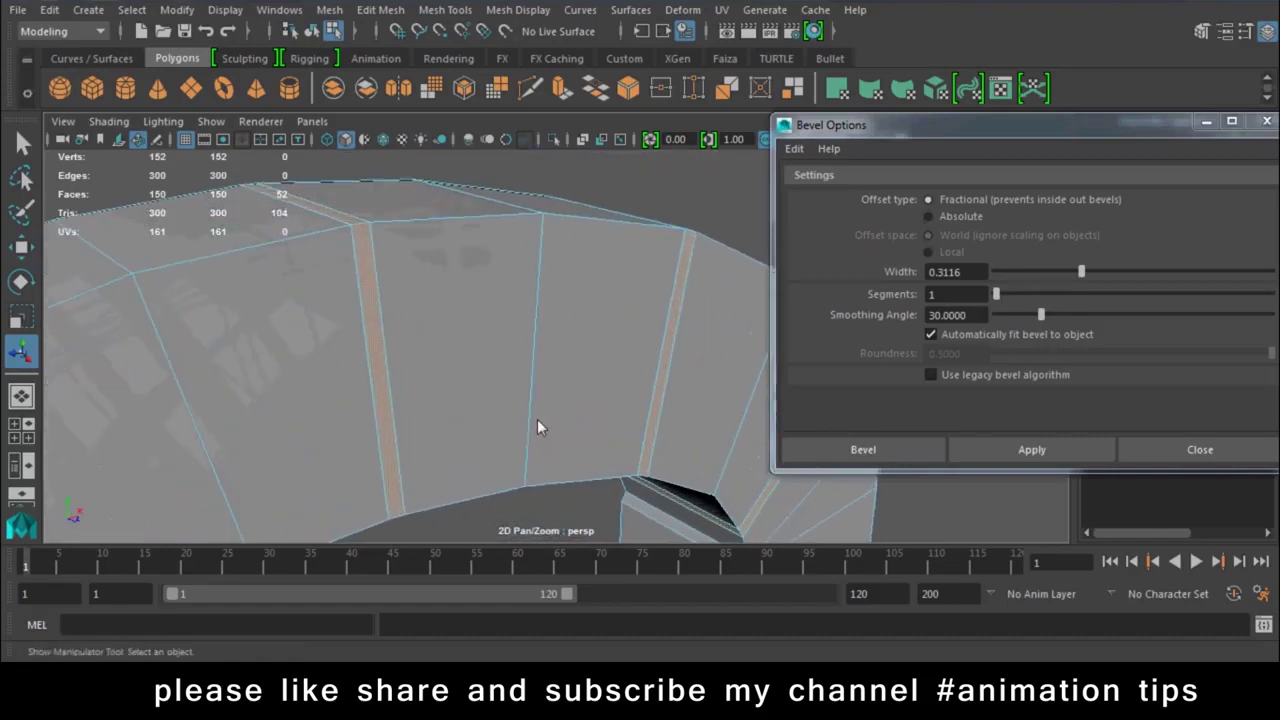
Extrude the selected joint strips and drag to set their depth
{"action": "left_click", "coordinate": [562, 90]}
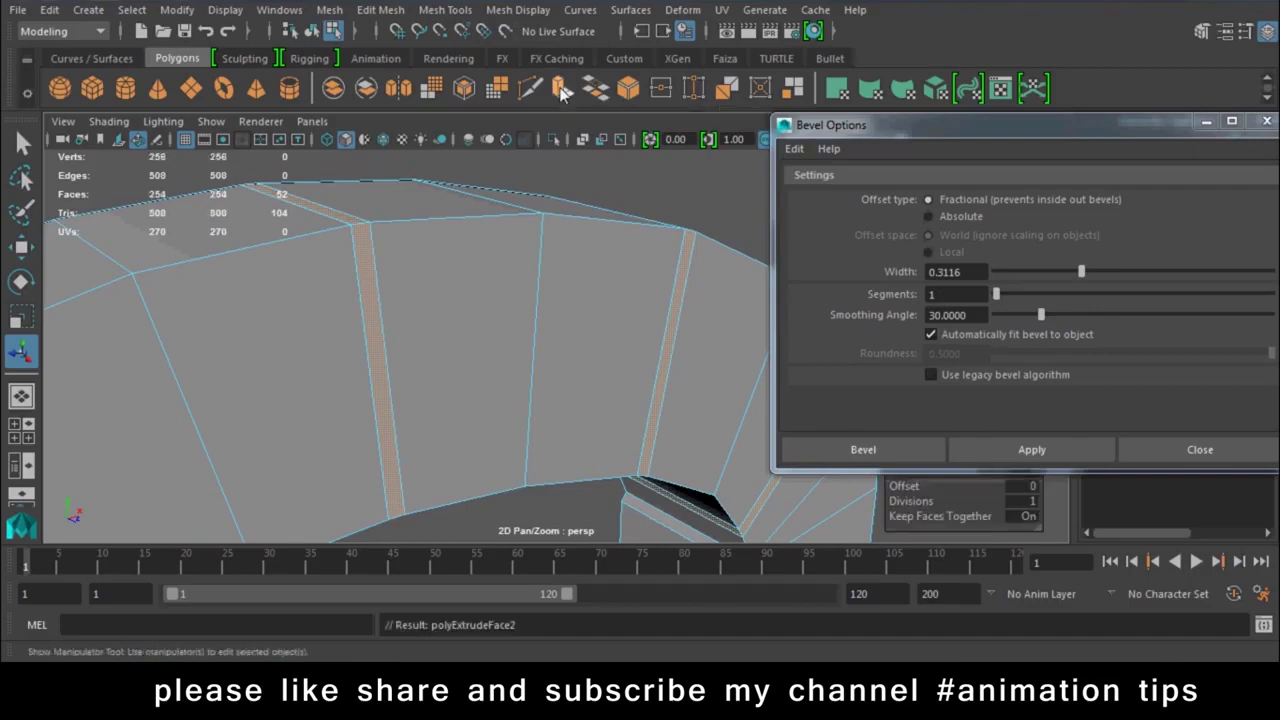
{"action": "scroll", "coordinate": [578, 253], "scroll_direction": "down", "scroll_amount": 5}
{"action": "mouse_move", "coordinate": [470, 448]}
{"action": "left_mouse_down", "text": "alt"}
{"action": "mouse_move", "coordinate": [597, 423]}
{"action": "mouse_move", "coordinate": [448, 398]}
{"action": "mouse_move", "coordinate": [637, 368]}
{"action": "left_mouse_up", "text": "alt"}
{"action": "scroll", "coordinate": [636, 368], "scroll_direction": "up", "scroll_amount": 4}
{"action": "scroll", "coordinate": [494, 325], "scroll_direction": "up", "scroll_amount": 2}
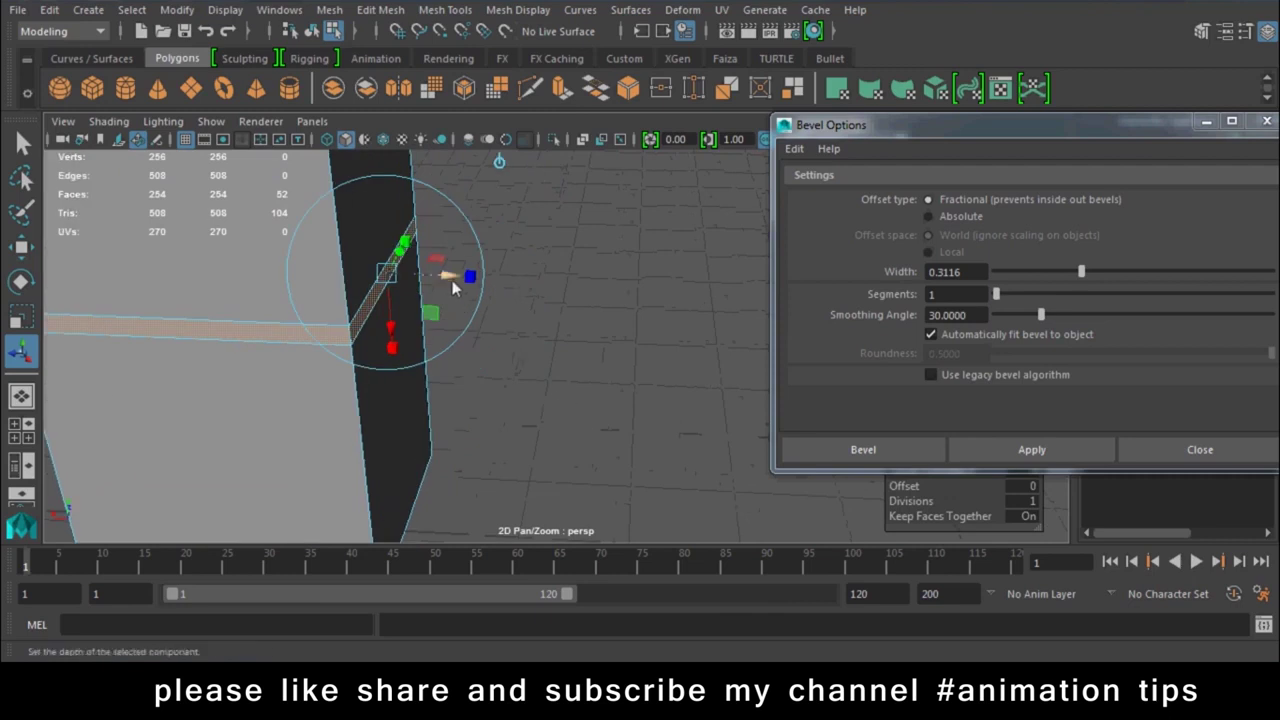
{"action": "mouse_move", "coordinate": [452, 280]}
{"action": "left_mouse_down"}
{"action": "mouse_move", "coordinate": [430, 280]}
{"action": "mouse_move", "coordinate": [365, 340]}
{"action": "mouse_move", "coordinate": [296, 259]}
{"action": "left_mouse_up"}
{"action": "key", "text": "t"}
Clear the selection, tumble around the arch and preview it smoothed with key 3
{"action": "right_click_drag", "start_coordinate": [458, 230], "coordinate": [530, 186]}
{"action": "left_click", "coordinate": [667, 310]}
{"action": "mouse_move", "coordinate": [667, 310]}
{"action": "left_mouse_down", "text": "alt"}
{"action": "mouse_move", "coordinate": [241, 291]}
{"action": "mouse_move", "coordinate": [540, 277]}
{"action": "mouse_move", "coordinate": [503, 330]}
{"action": "mouse_move", "coordinate": [594, 309]}
{"action": "mouse_move", "coordinate": [506, 365]}
{"action": "mouse_move", "coordinate": [372, 365]}
{"action": "mouse_move", "coordinate": [589, 352]}
{"action": "left_mouse_up", "text": "alt"}
{"action": "mouse_move", "coordinate": [589, 352]}
{"action": "right_mouse_down", "text": "alt"}
{"action": "mouse_move", "coordinate": [533, 407]}
{"action": "mouse_move", "coordinate": [500, 363]}
{"action": "right_mouse_up", "text": "alt"}
{"action": "mouse_move", "coordinate": [500, 363]}
{"action": "left_mouse_down", "text": "alt"}
{"action": "mouse_move", "coordinate": [443, 372]}
{"action": "mouse_move", "coordinate": [591, 366]}
{"action": "mouse_move", "coordinate": [495, 399]}
{"action": "left_mouse_up", "text": "alt"}
{"action": "key", "text": "3"}
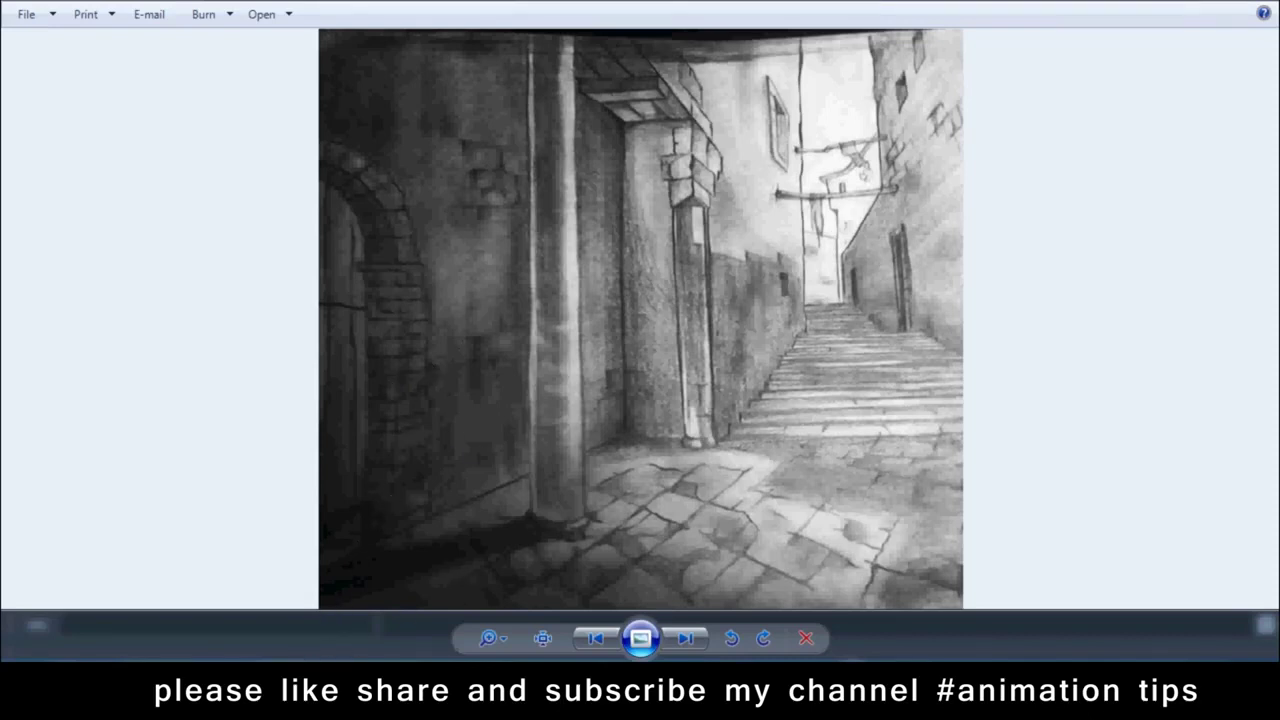
Return to Maya and move the Bevel Options window aside
{"action": "left_click", "coordinate": [415, 575]}
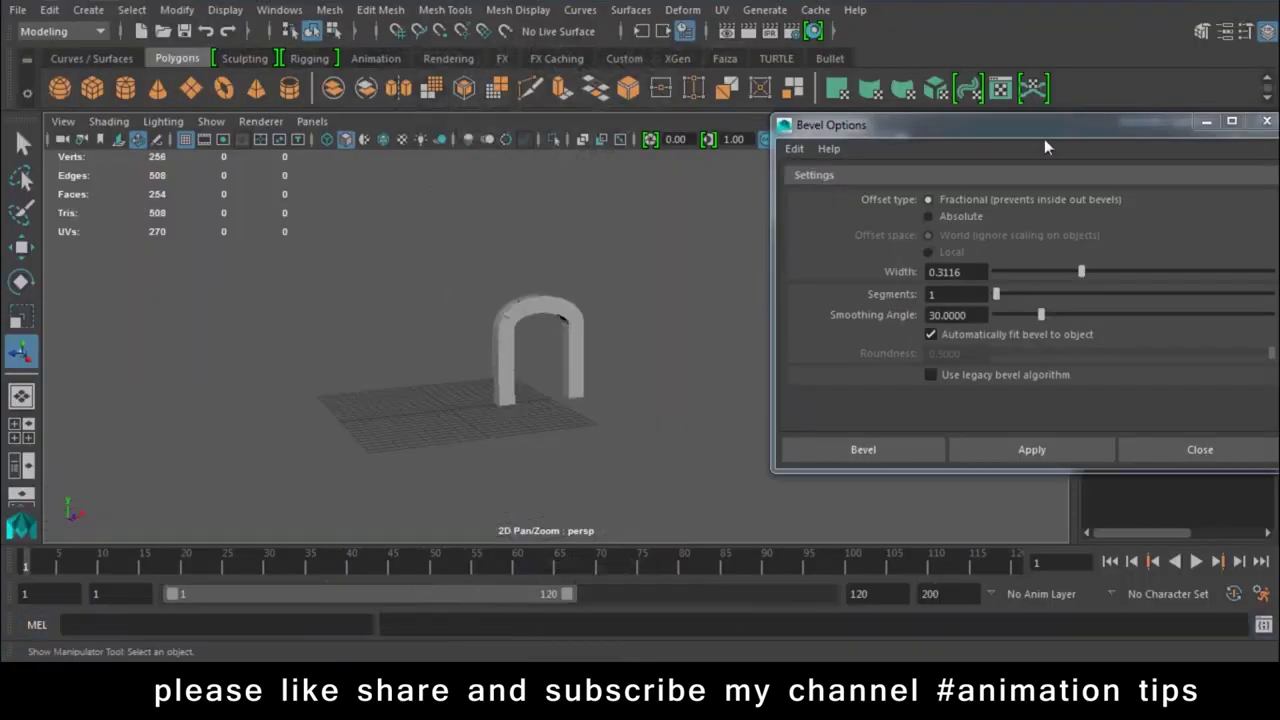
{"action": "left_click_drag", "start_coordinate": [1044, 147], "coordinate": [1184, 613]}
{"action": "left_click_drag", "start_coordinate": [592, 411], "coordinate": [519, 422], "text": "alt"}
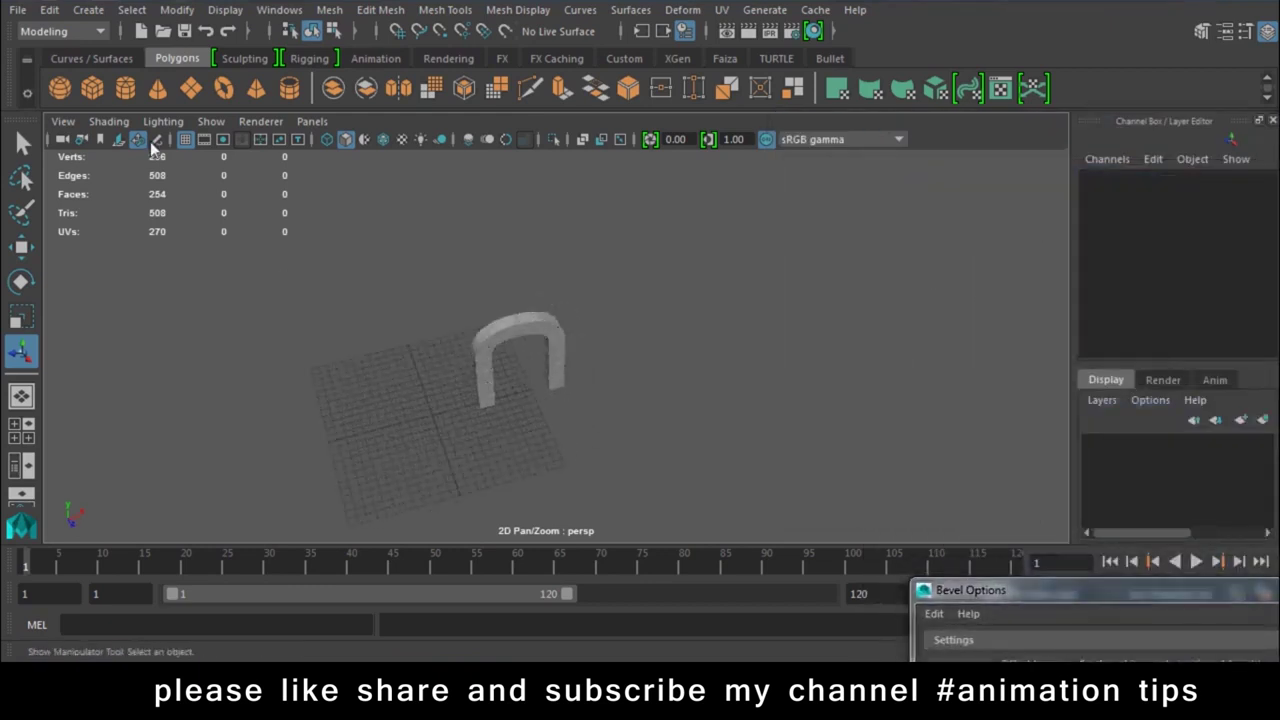
Draw a polygon cube wall box around the arch and slide it along Z
{"action": "left_click", "coordinate": [92, 88]}
{"action": "mouse_move", "coordinate": [271, 317]}
{"action": "left_mouse_down"}
{"action": "mouse_move", "coordinate": [675, 362]}
{"action": "mouse_move", "coordinate": [659, 243]}
{"action": "left_mouse_up"}
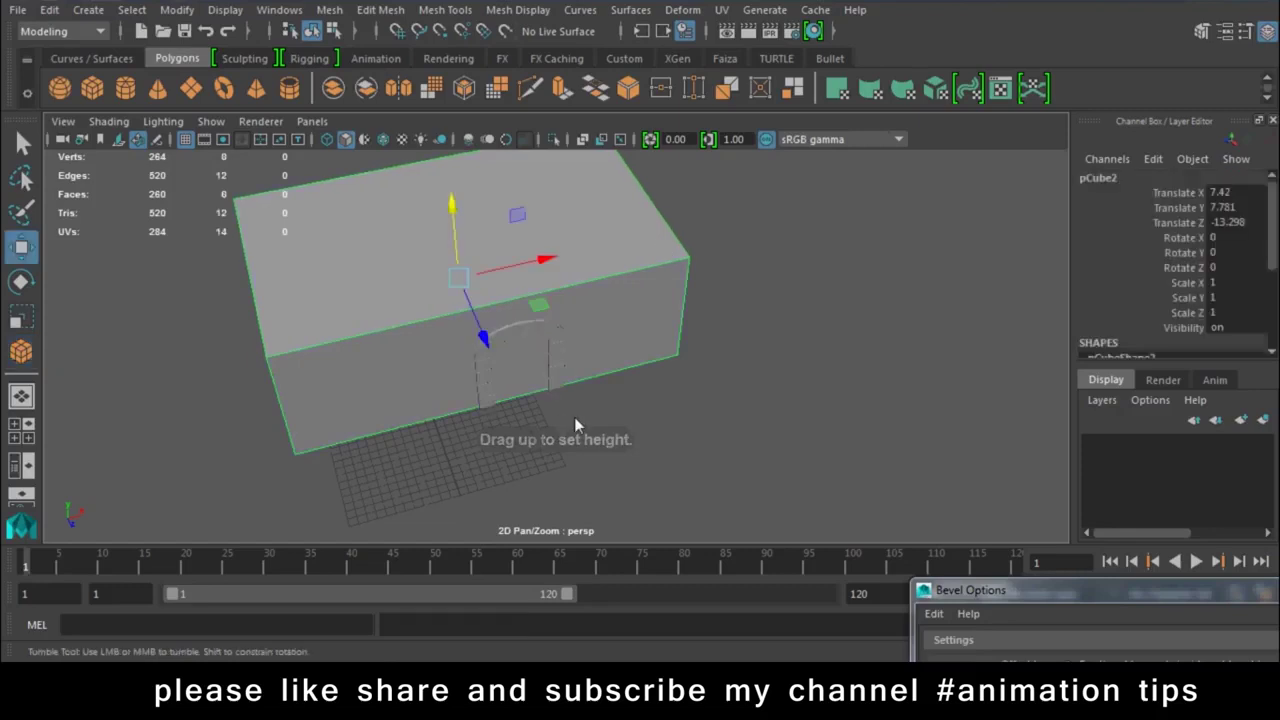
{"action": "right_click_drag", "start_coordinate": [574, 425], "coordinate": [828, 546], "text": "alt"}
{"action": "left_click_drag", "start_coordinate": [368, 338], "coordinate": [381, 337]}
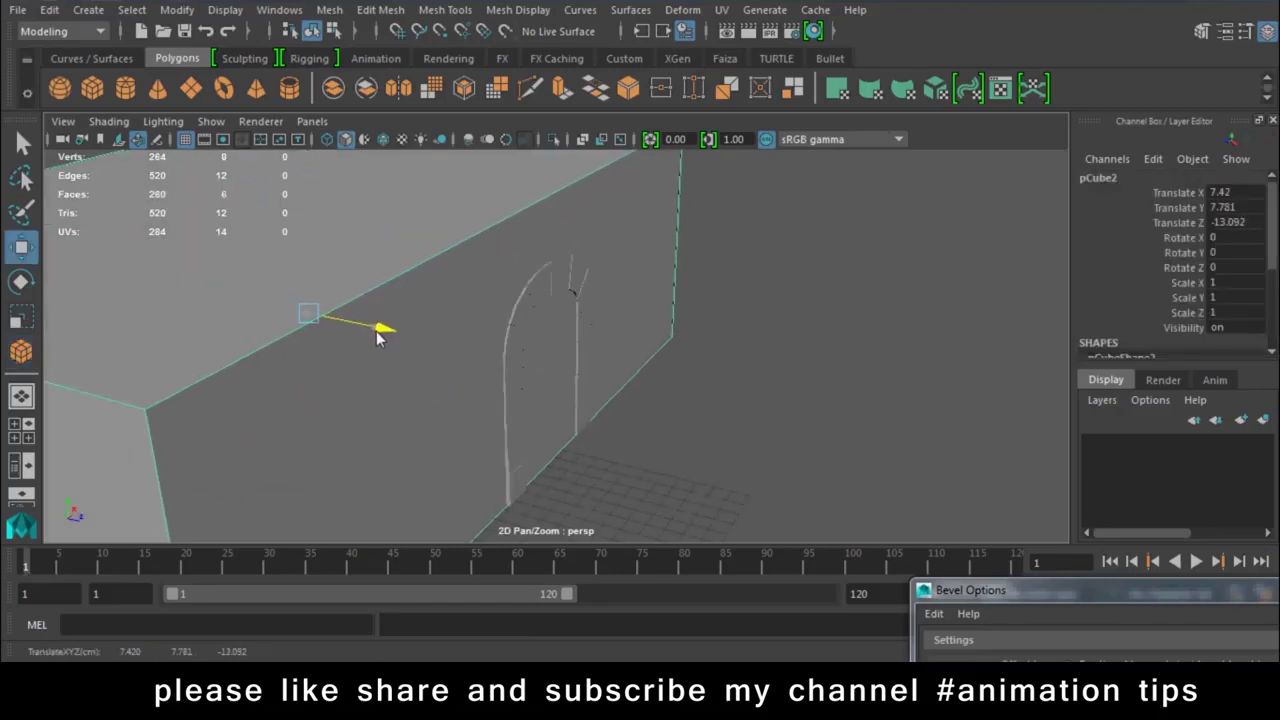
{"action": "left_click_drag", "start_coordinate": [381, 337], "coordinate": [378, 335]}
Select all the arch's vertices and scale them to fit the wall
{"action": "left_click", "coordinate": [551, 292]}
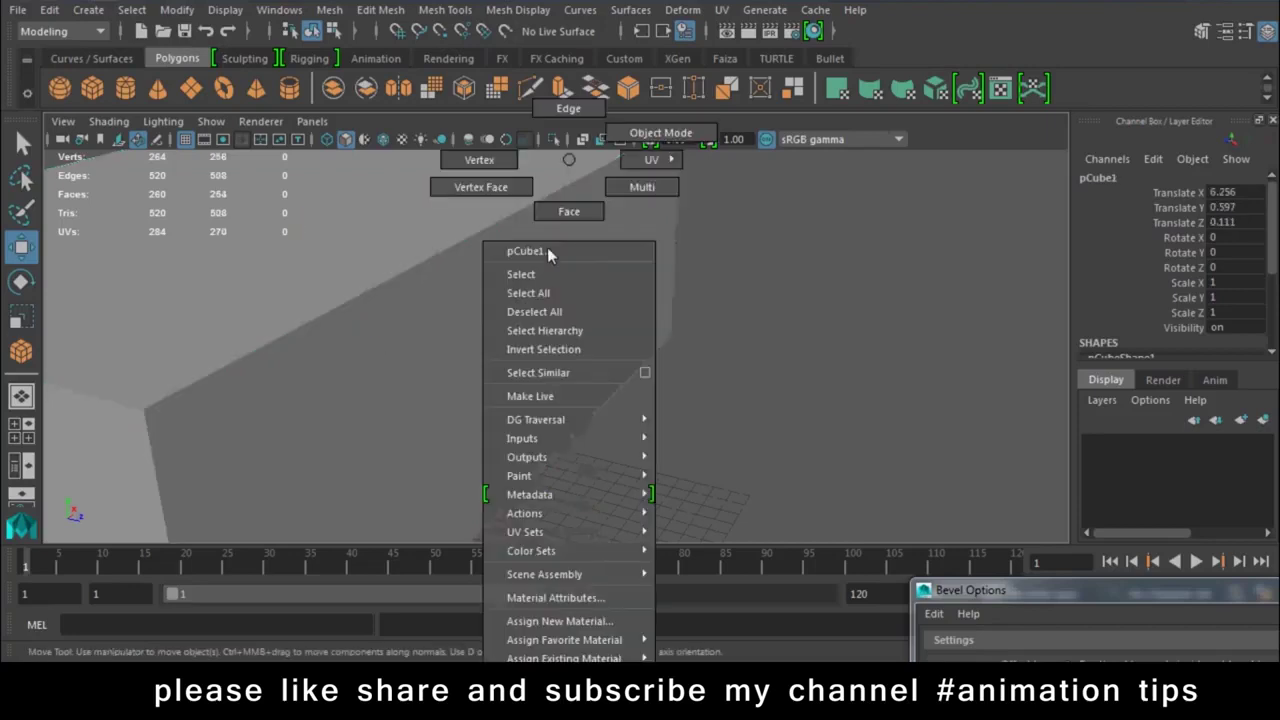
{"action": "right_click_drag", "start_coordinate": [547, 247], "coordinate": [499, 308]}
{"action": "mouse_move", "coordinate": [499, 308]}
{"action": "left_mouse_down", "text": "alt"}
{"action": "mouse_move", "coordinate": [572, 291]}
{"action": "mouse_move", "coordinate": [654, 197]}
{"action": "mouse_move", "coordinate": [614, 468]}
{"action": "left_mouse_up", "text": "alt"}
{"action": "mouse_move", "coordinate": [642, 395]}
{"action": "left_mouse_down", "text": "alt"}
{"action": "mouse_move", "coordinate": [600, 413]}
{"action": "mouse_move", "coordinate": [625, 424]}
{"action": "mouse_move", "coordinate": [552, 378]}
{"action": "left_mouse_up", "text": "alt"}
{"action": "key", "text": "r"}
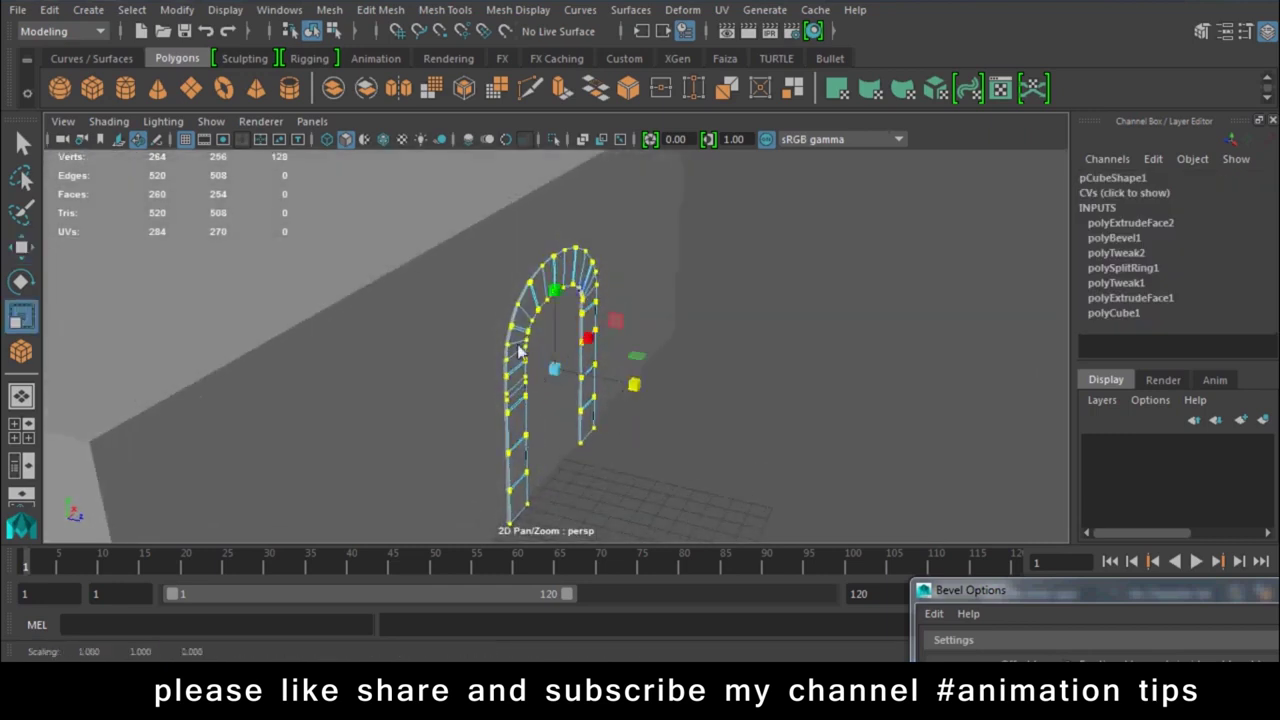
{"action": "key", "text": "w"}
{"action": "right_click_drag", "start_coordinate": [565, 200], "coordinate": [610, 135]}
Turn on Wireframe on Shaded in the viewport shading options
{"action": "mouse_move", "coordinate": [766, 403]}
{"action": "left_mouse_down", "text": "alt"}
{"action": "mouse_move", "coordinate": [620, 458]}
{"action": "mouse_move", "coordinate": [542, 365]}
{"action": "mouse_move", "coordinate": [641, 252]}
{"action": "left_mouse_up", "text": "alt"}
{"action": "left_click", "coordinate": [542, 365]}
{"action": "right_click_drag", "start_coordinate": [643, 247], "coordinate": [523, 163]}
{"action": "mouse_move", "coordinate": [523, 163]}
{"action": "left_mouse_down", "text": "alt"}
{"action": "mouse_move", "coordinate": [671, 359]}
{"action": "mouse_move", "coordinate": [622, 311]}
{"action": "mouse_move", "coordinate": [600, 330]}
{"action": "left_mouse_up", "text": "alt"}
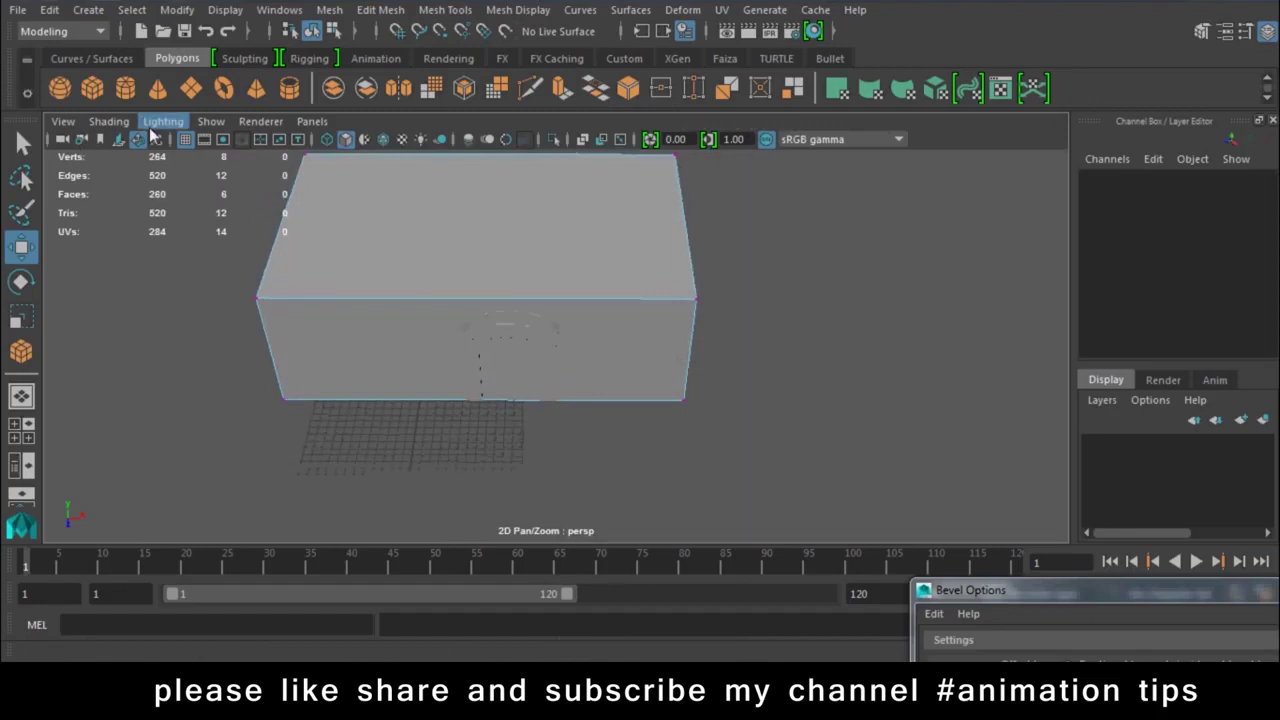
{"action": "left_click", "coordinate": [109, 121]}
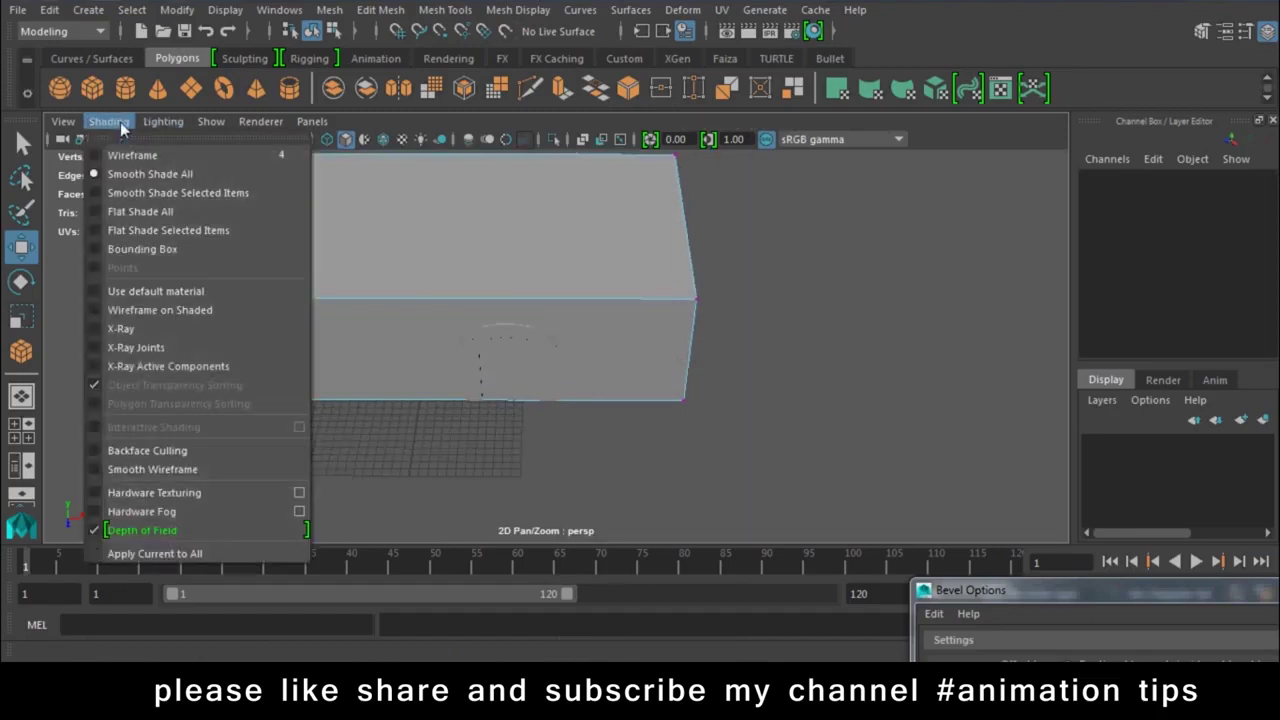
{"action": "left_click", "coordinate": [155, 310]}
{"action": "left_click_drag", "start_coordinate": [475, 383], "coordinate": [568, 356], "text": "alt"}
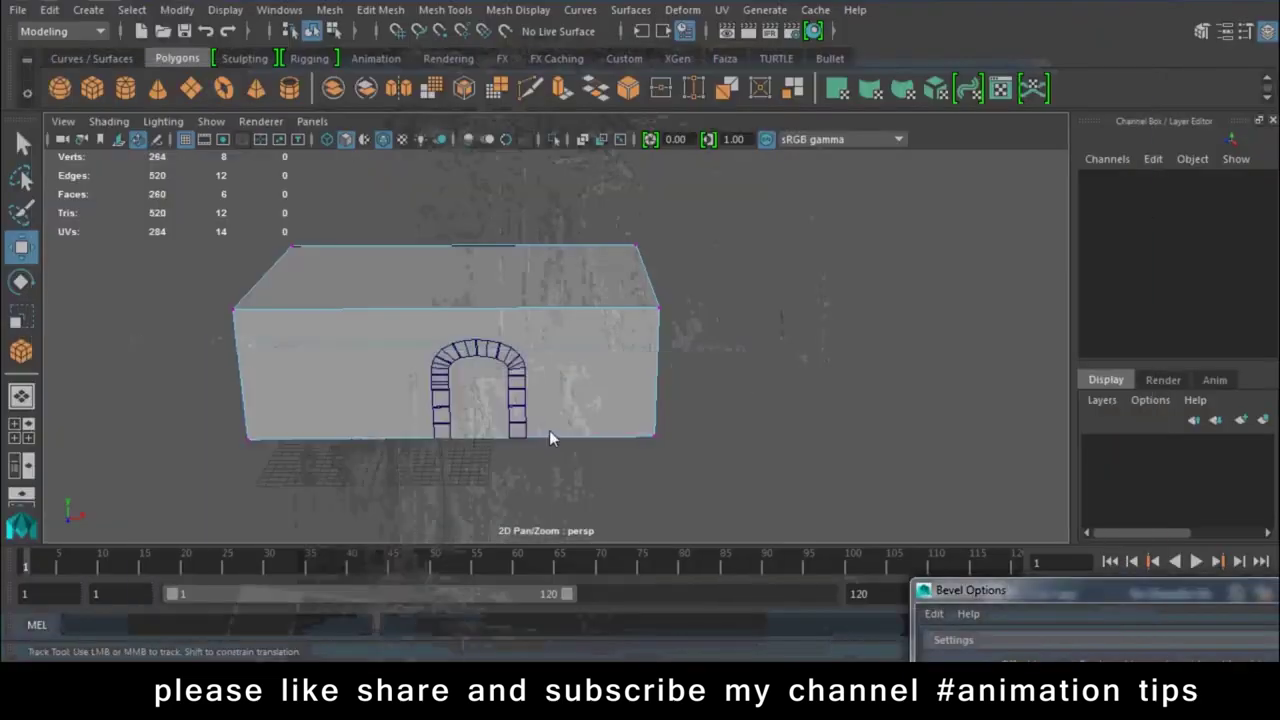
Tumble the arched wall view, switch to face selection and look down on the block
{"action": "mouse_move", "coordinate": [549, 430]}
{"action": "left_mouse_down", "text": "alt"}
{"action": "mouse_move", "coordinate": [642, 324]}
{"action": "mouse_move", "coordinate": [495, 436]}
{"action": "mouse_move", "coordinate": [471, 416]}
{"action": "left_mouse_up", "text": "alt"}
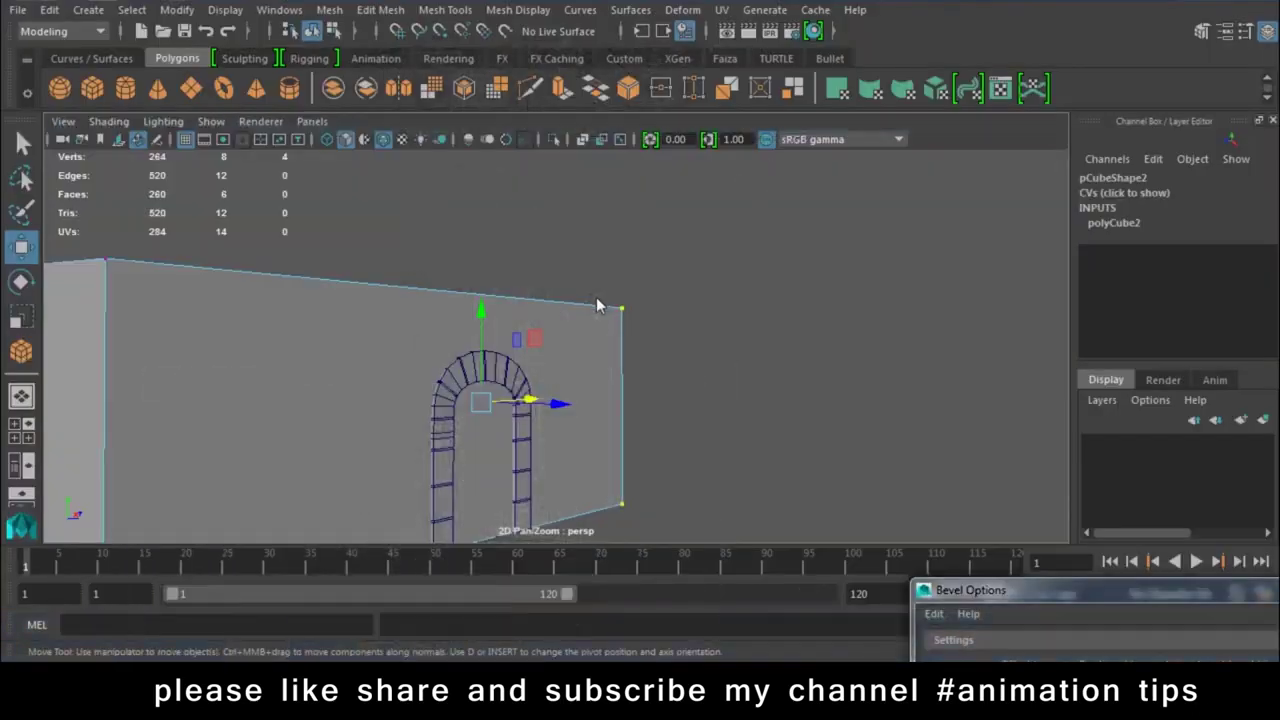
{"action": "right_click_drag", "start_coordinate": [596, 160], "coordinate": [601, 224]}
{"action": "mouse_move", "coordinate": [601, 224]}
{"action": "left_mouse_down", "text": "alt"}
{"action": "mouse_move", "coordinate": [586, 299]}
{"action": "mouse_move", "coordinate": [502, 339]}
{"action": "left_mouse_up", "text": "alt"}
Extrude the wall block's top face upward to make the wall taller
{"action": "left_click", "coordinate": [480, 350]}
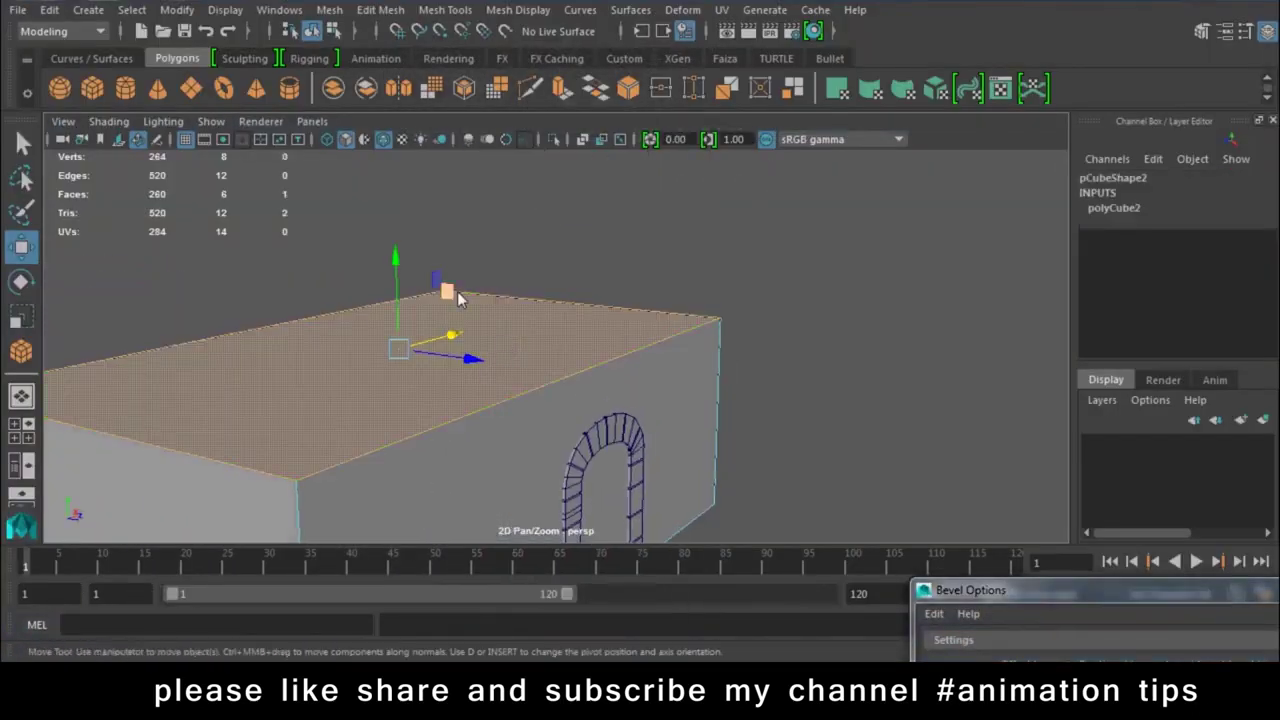
{"action": "left_click", "coordinate": [561, 89]}
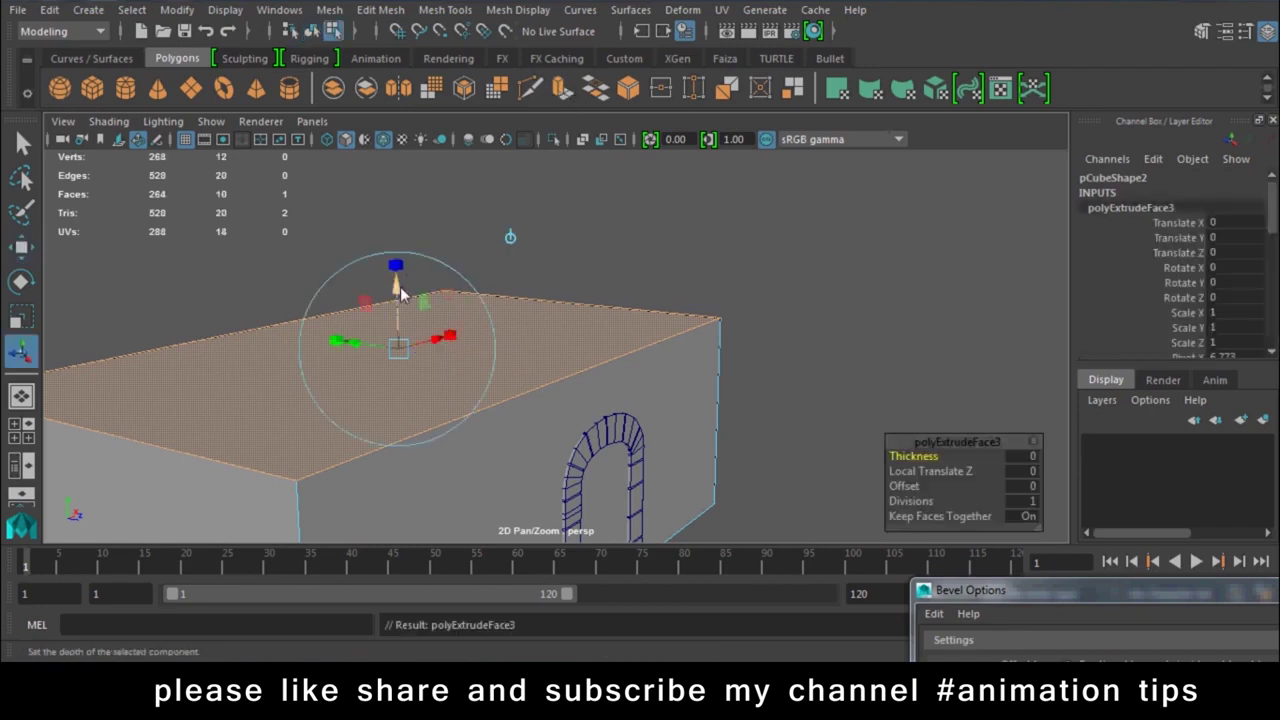
{"action": "left_click_drag", "start_coordinate": [400, 286], "coordinate": [415, 152]}
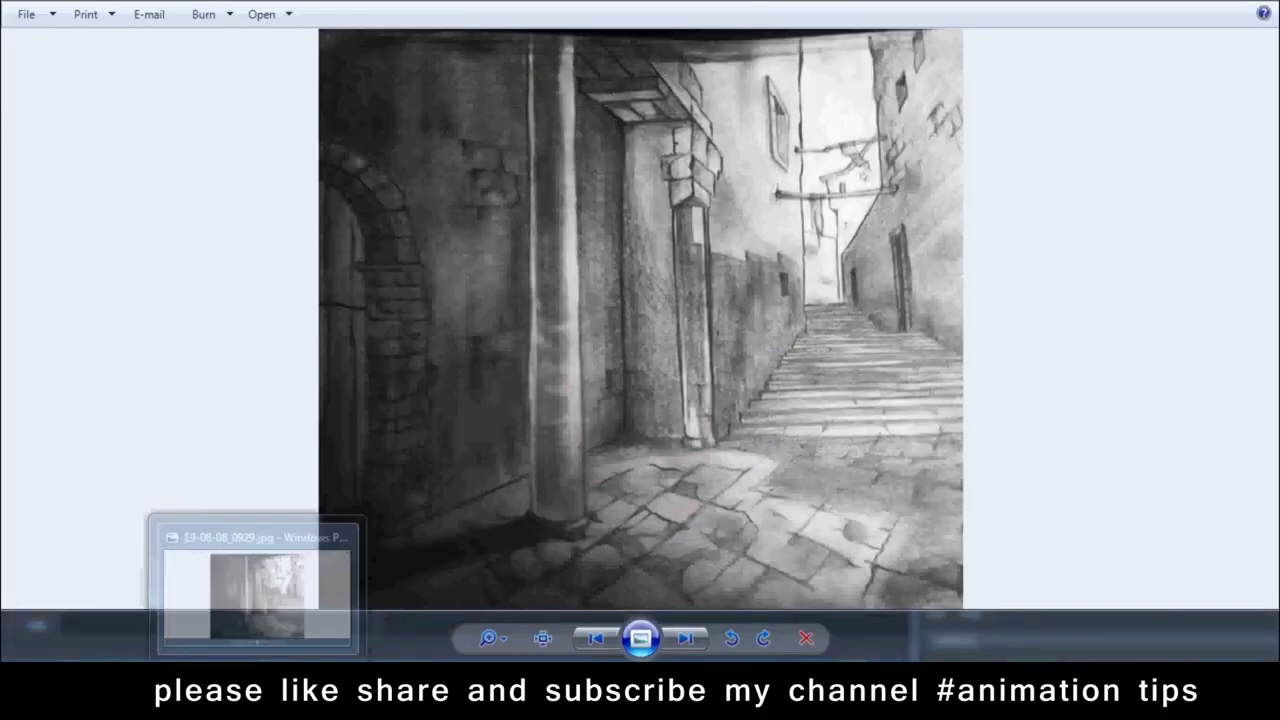
Select the wall's right-side faces and extrude them outward to lengthen the wall
{"action": "left_click", "coordinate": [355, 620]}
{"action": "mouse_move", "coordinate": [454, 441]}
{"action": "left_mouse_down", "text": "alt"}
{"action": "mouse_move", "coordinate": [594, 362]}
{"action": "mouse_move", "coordinate": [645, 375]}
{"action": "mouse_move", "coordinate": [535, 330]}
{"action": "left_mouse_up", "text": "alt"}
{"action": "left_click", "coordinate": [535, 330]}
{"action": "mouse_move", "coordinate": [745, 394]}
{"action": "left_mouse_down", "text": "alt"}
{"action": "mouse_move", "coordinate": [657, 354]}
{"action": "mouse_move", "coordinate": [537, 382]}
{"action": "mouse_move", "coordinate": [640, 366]}
{"action": "mouse_move", "coordinate": [363, 377]}
{"action": "left_mouse_up", "text": "alt"}
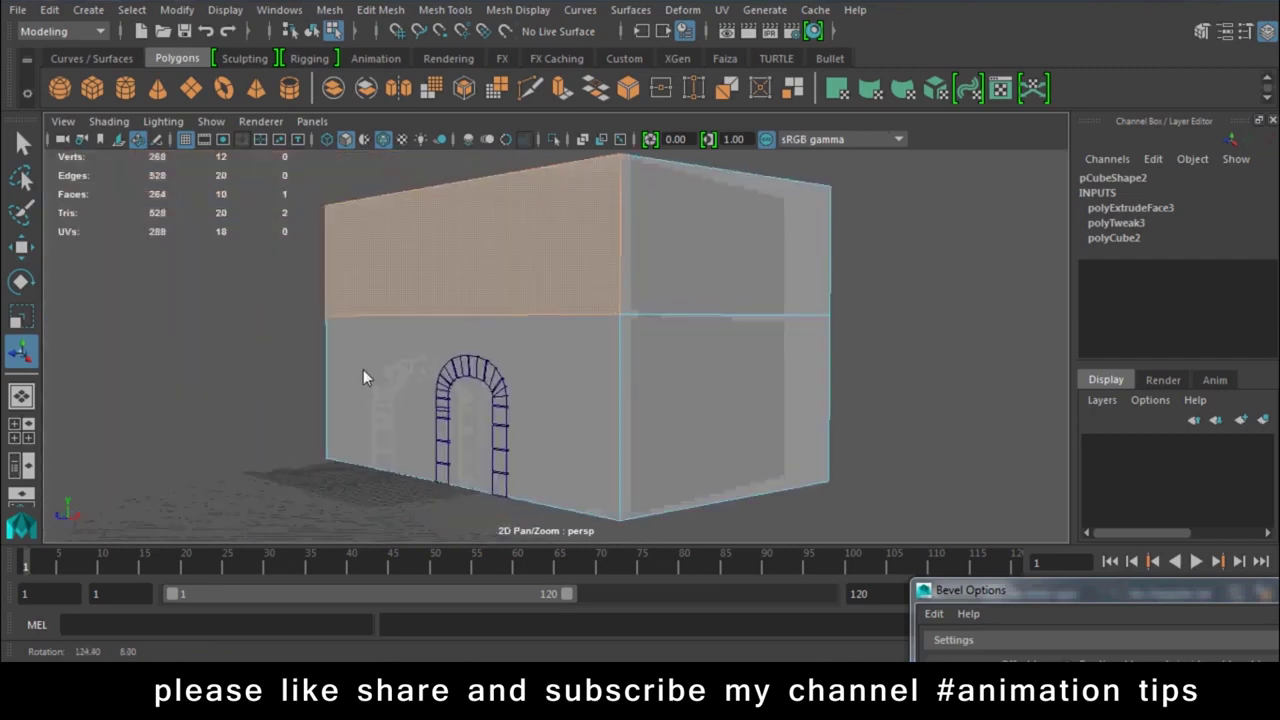
{"action": "left_click", "coordinate": [763, 259]}
{"action": "left_click", "coordinate": [727, 408], "text": "shift"}
{"action": "left_click_drag", "start_coordinate": [612, 404], "coordinate": [570, 100], "text": "alt"}
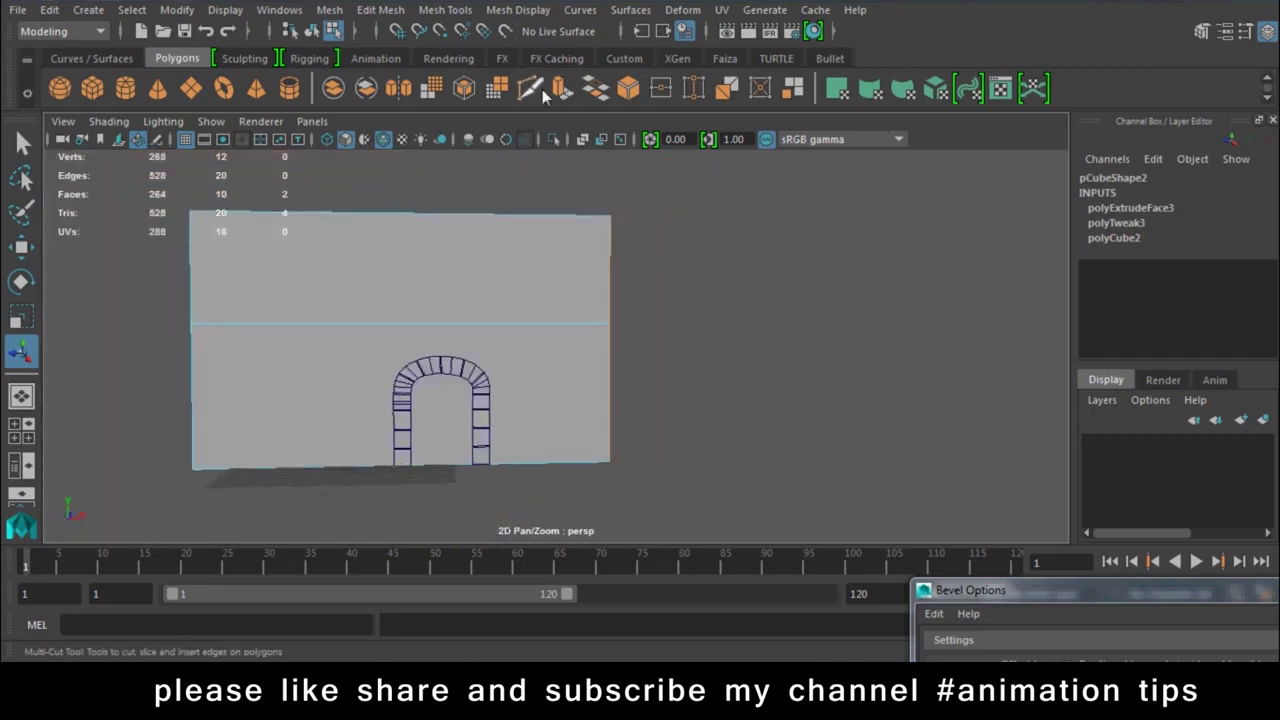
{"action": "left_click", "coordinate": [568, 96]}
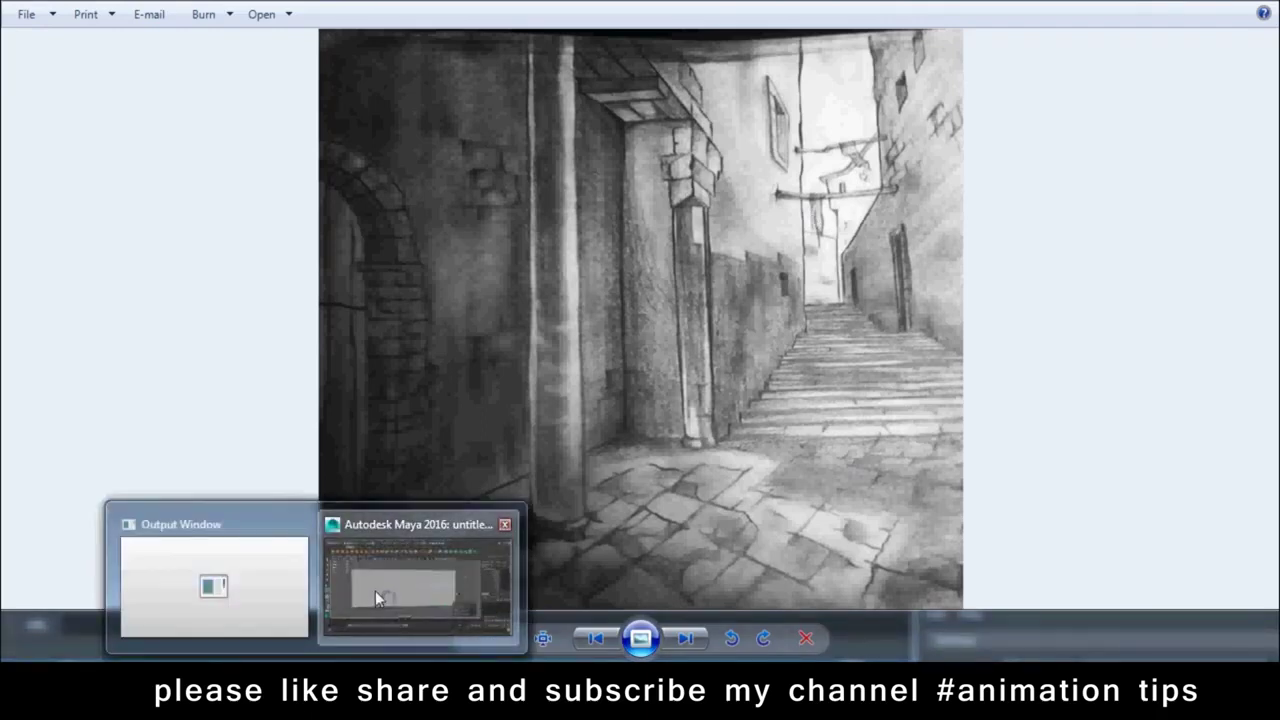
{"action": "left_click", "coordinate": [378, 592]}
{"action": "left_click", "coordinate": [666, 397]}
Extrude the upper wall faces forward about 4.8 into an overhanging ledge, then deselect
{"action": "left_click", "coordinate": [634, 311], "text": "shift"}
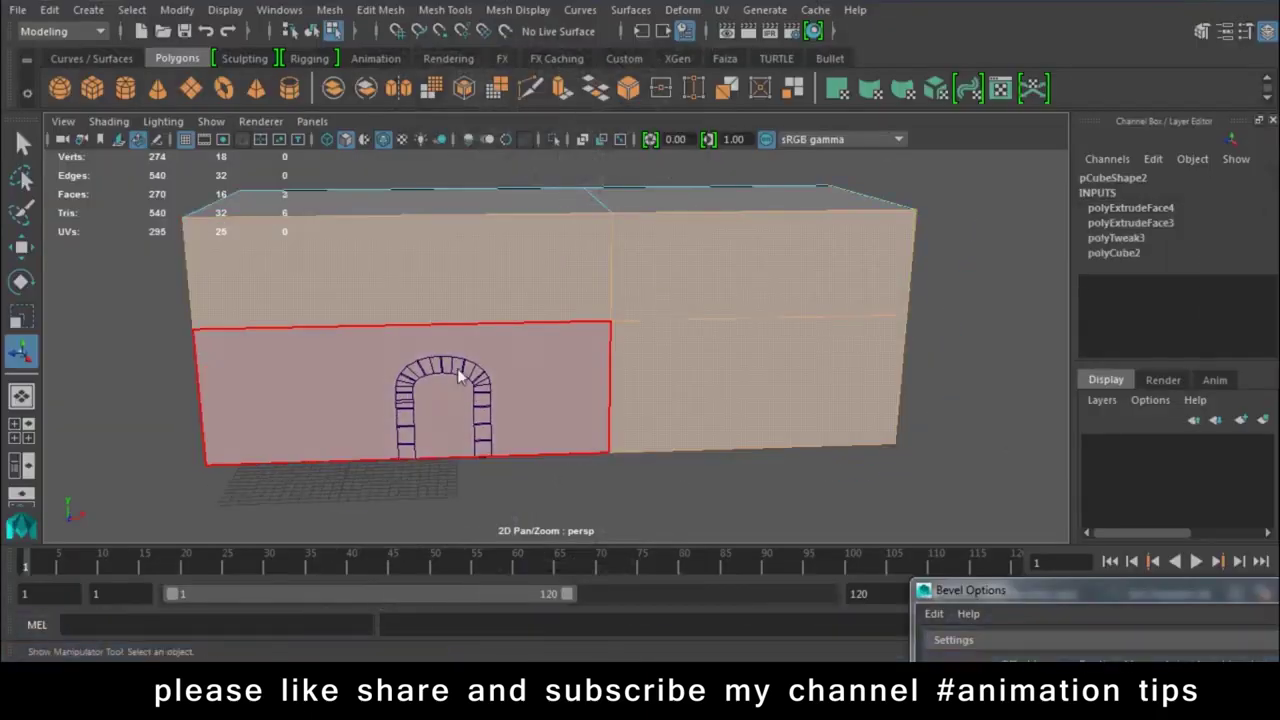
{"action": "left_click_drag", "start_coordinate": [457, 368], "coordinate": [629, 339], "text": "alt"}
{"action": "scroll", "coordinate": [622, 335], "scroll_direction": "up", "scroll_amount": 3}
{"action": "left_click", "coordinate": [562, 88]}
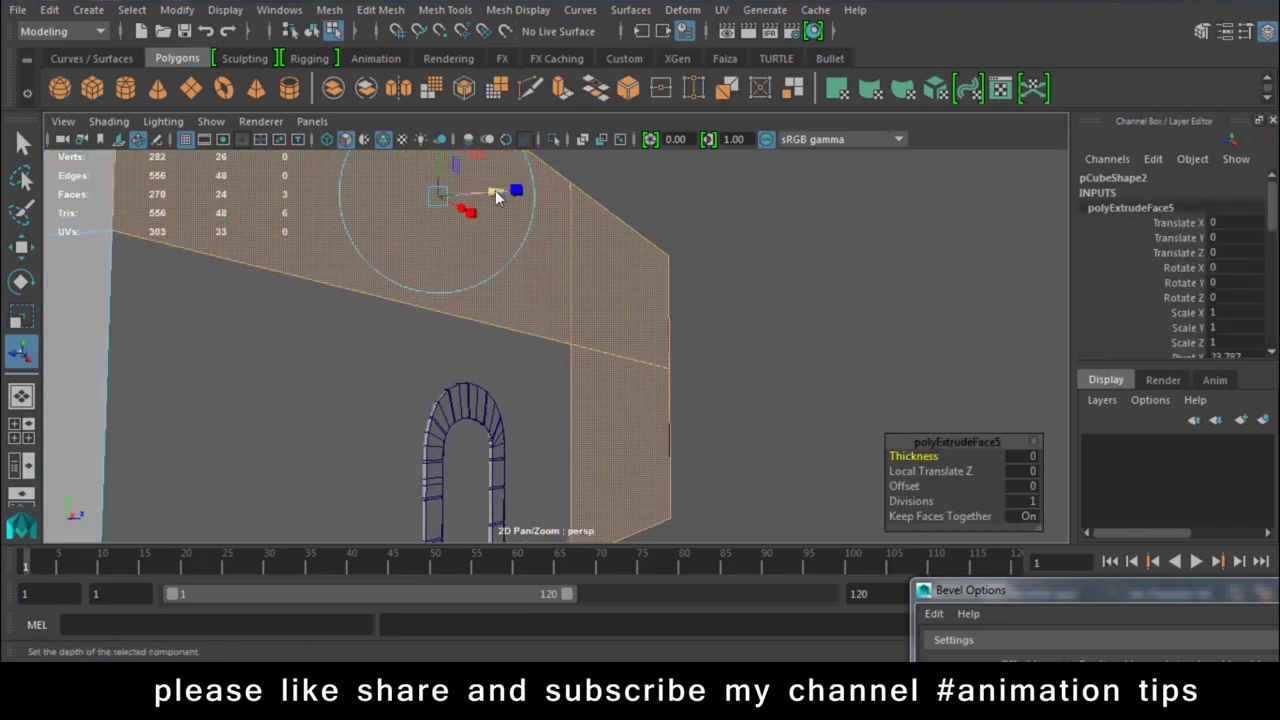
{"action": "left_click_drag", "start_coordinate": [513, 190], "coordinate": [580, 194]}
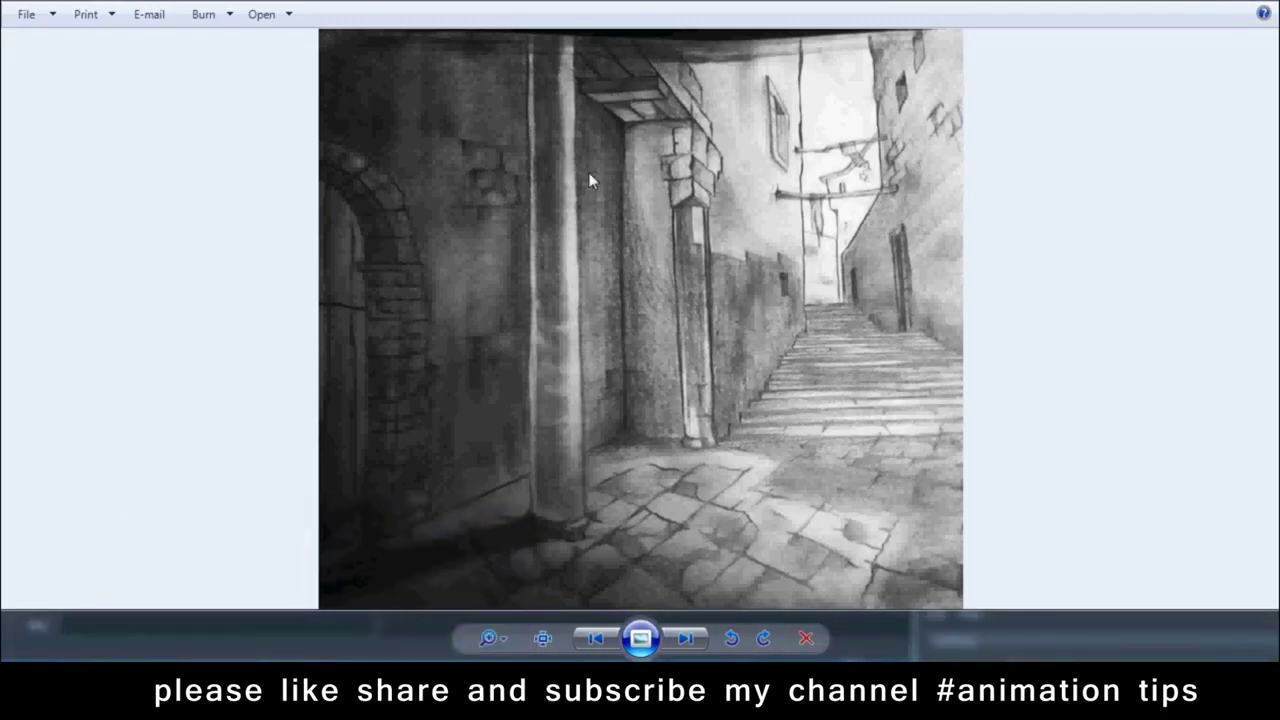
{"action": "left_click", "coordinate": [404, 533]}
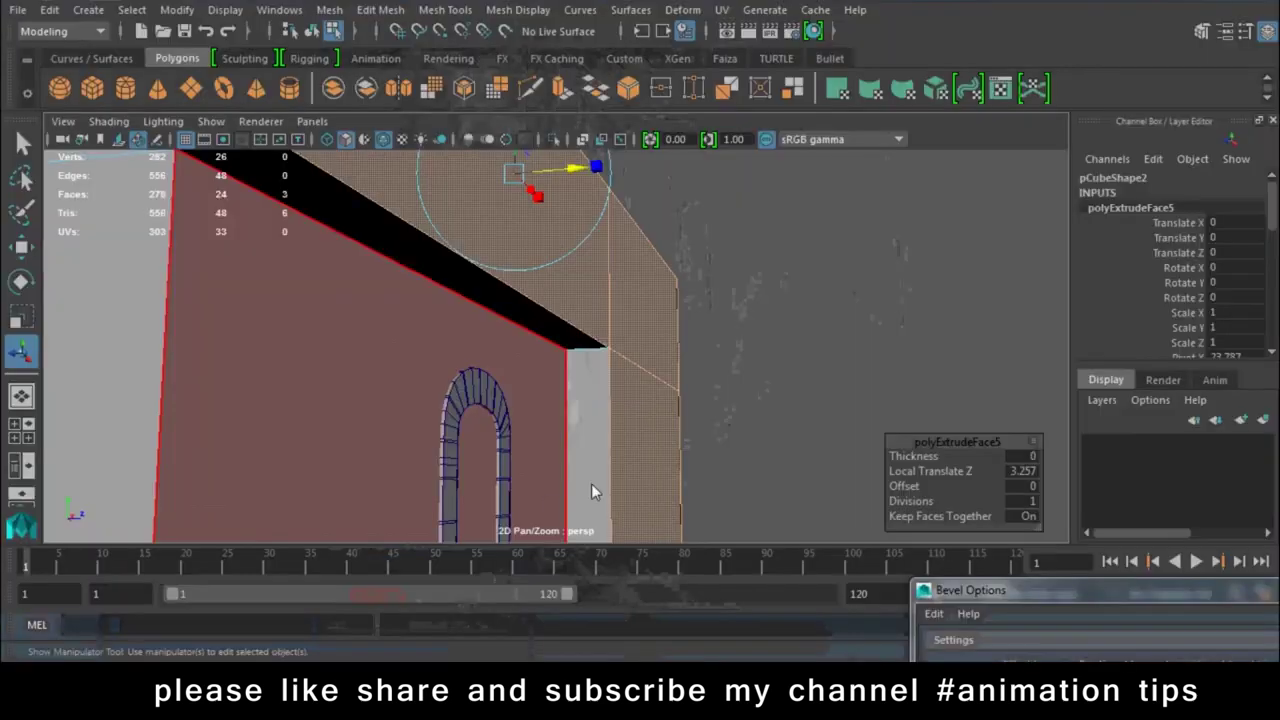
{"action": "left_click_drag", "start_coordinate": [638, 245], "coordinate": [660, 243]}
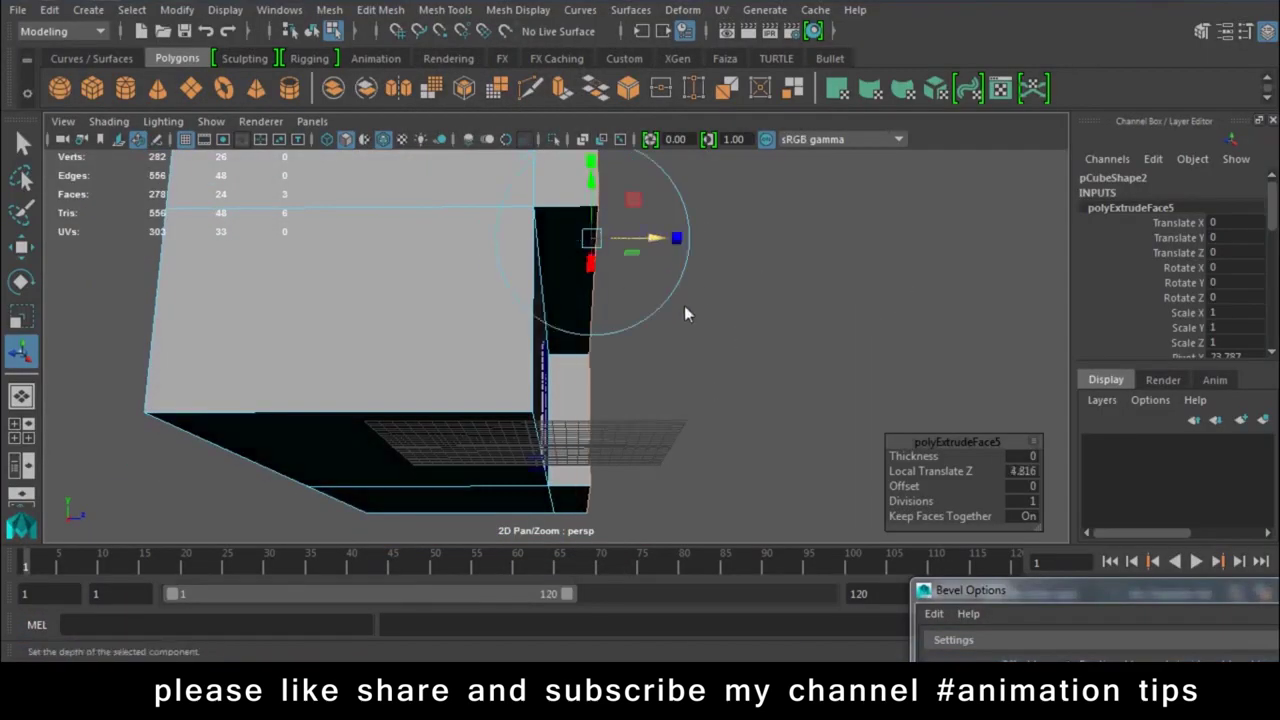
{"action": "right_click_drag", "start_coordinate": [671, 160], "coordinate": [737, 190]}
{"action": "left_click", "coordinate": [772, 405]}
{"action": "mouse_move", "coordinate": [772, 405]}
{"action": "left_mouse_down", "text": "alt"}
{"action": "mouse_move", "coordinate": [507, 309]}
{"action": "mouse_move", "coordinate": [637, 505]}
{"action": "mouse_move", "coordinate": [434, 320]}
{"action": "left_mouse_up", "text": "alt"}
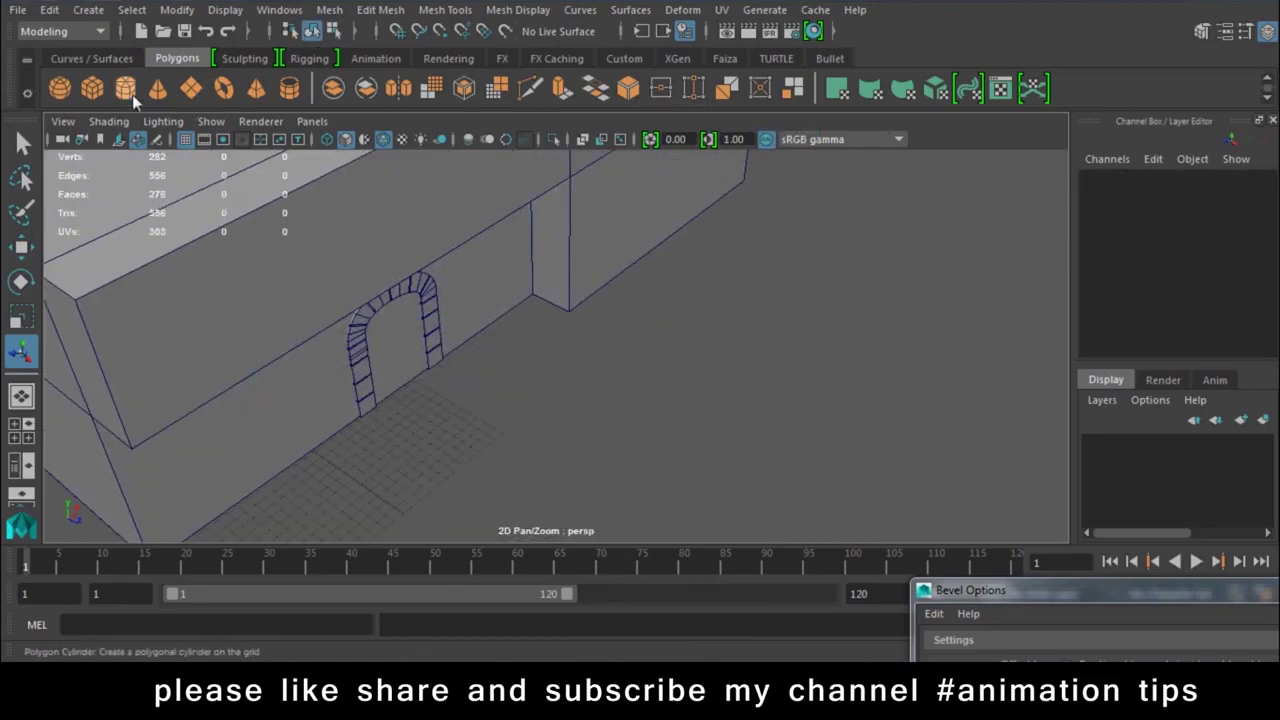
Draw a thin polygon cube board, pCube3, about 13.254 by 0.161 by 1.983
{"action": "left_click", "coordinate": [95, 94]}
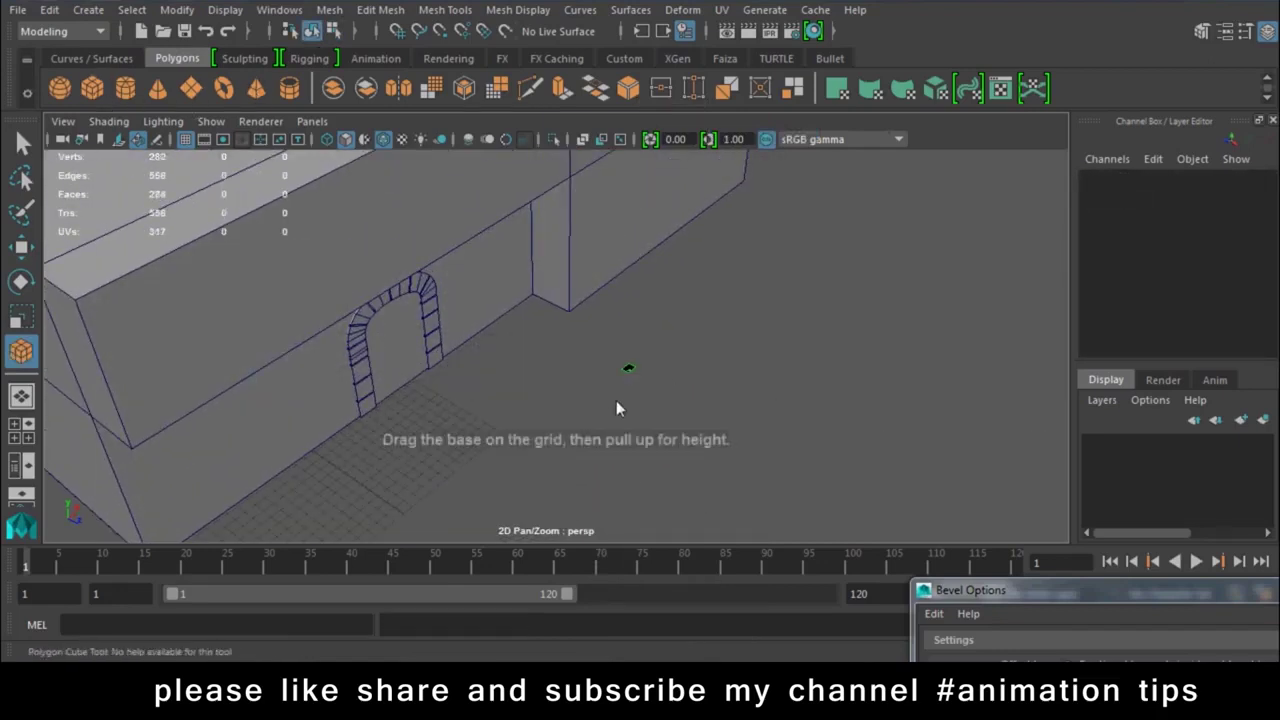
{"action": "left_click_drag", "start_coordinate": [628, 370], "coordinate": [556, 446]}
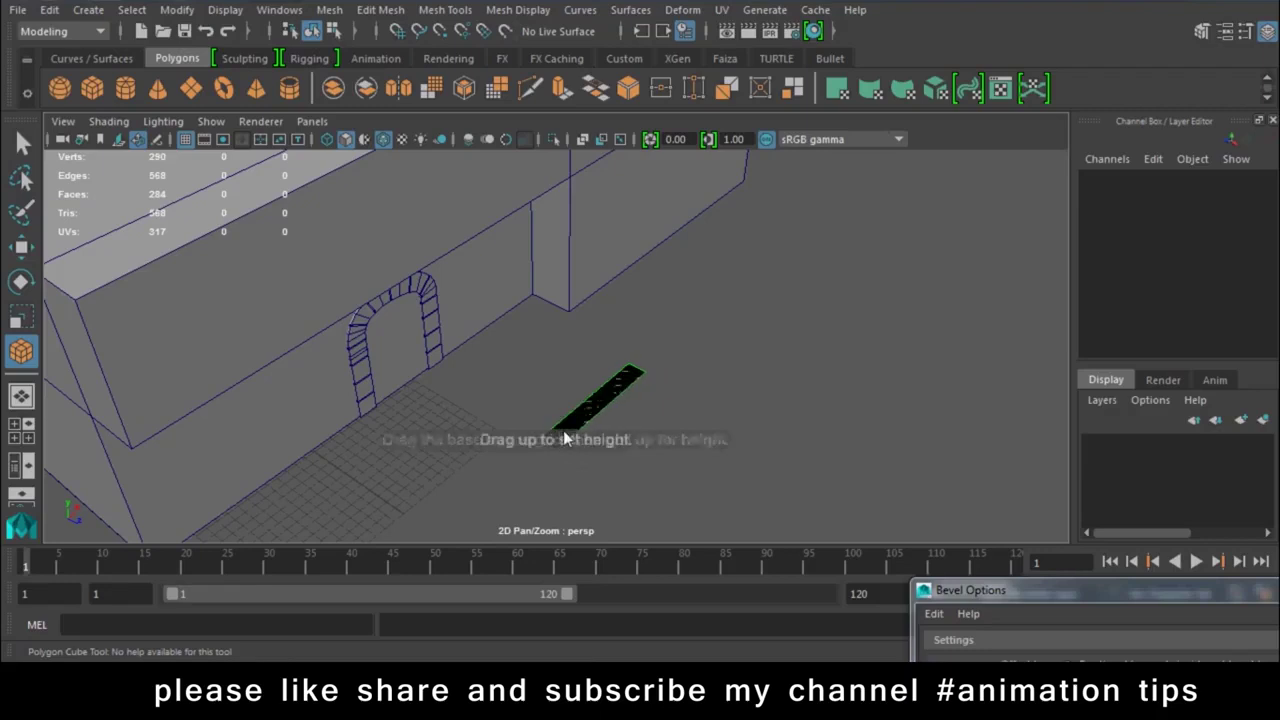
{"action": "left_click", "coordinate": [571, 403]}
{"action": "mouse_move", "coordinate": [571, 402]}
{"action": "left_mouse_down", "text": "alt"}
{"action": "mouse_move", "coordinate": [608, 390]}
{"action": "mouse_move", "coordinate": [778, 446]}
{"action": "mouse_move", "coordinate": [735, 492]}
{"action": "left_mouse_up", "text": "alt"}
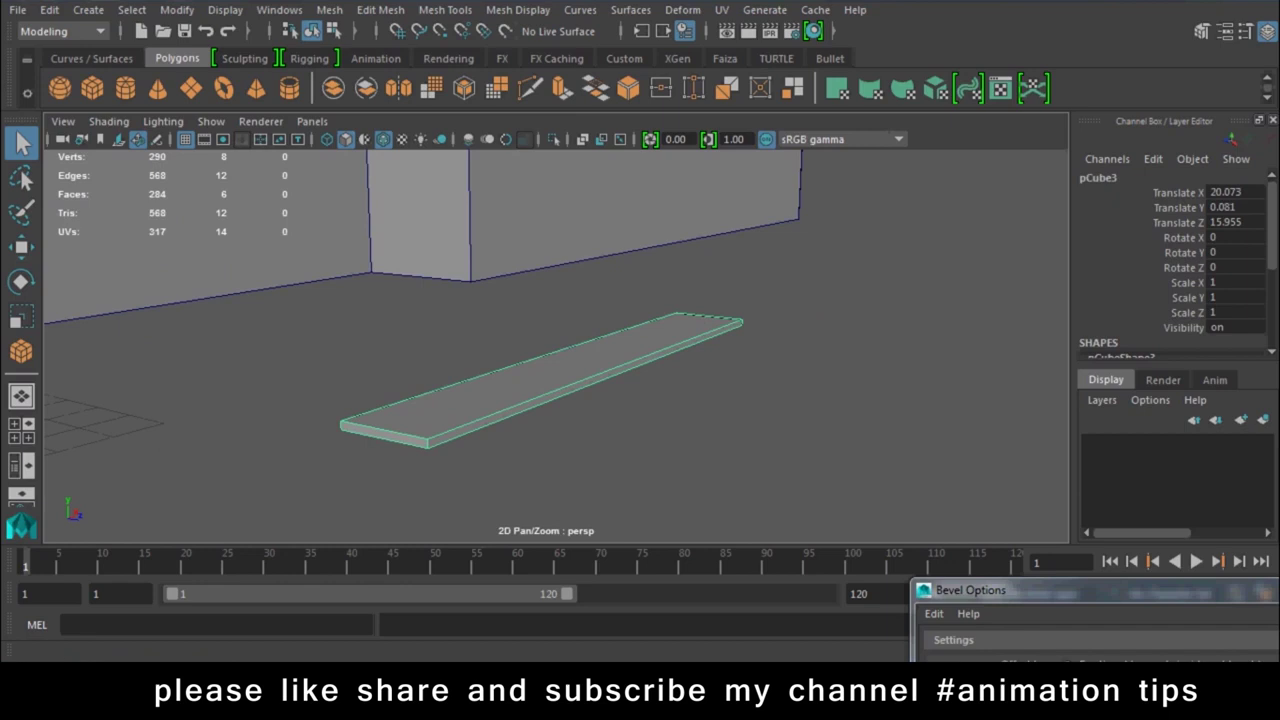
Subdivide the board 14 across by 4 deep in the Channel Box, then enter vertex mode
{"action": "left_click", "coordinate": [462, 12]}
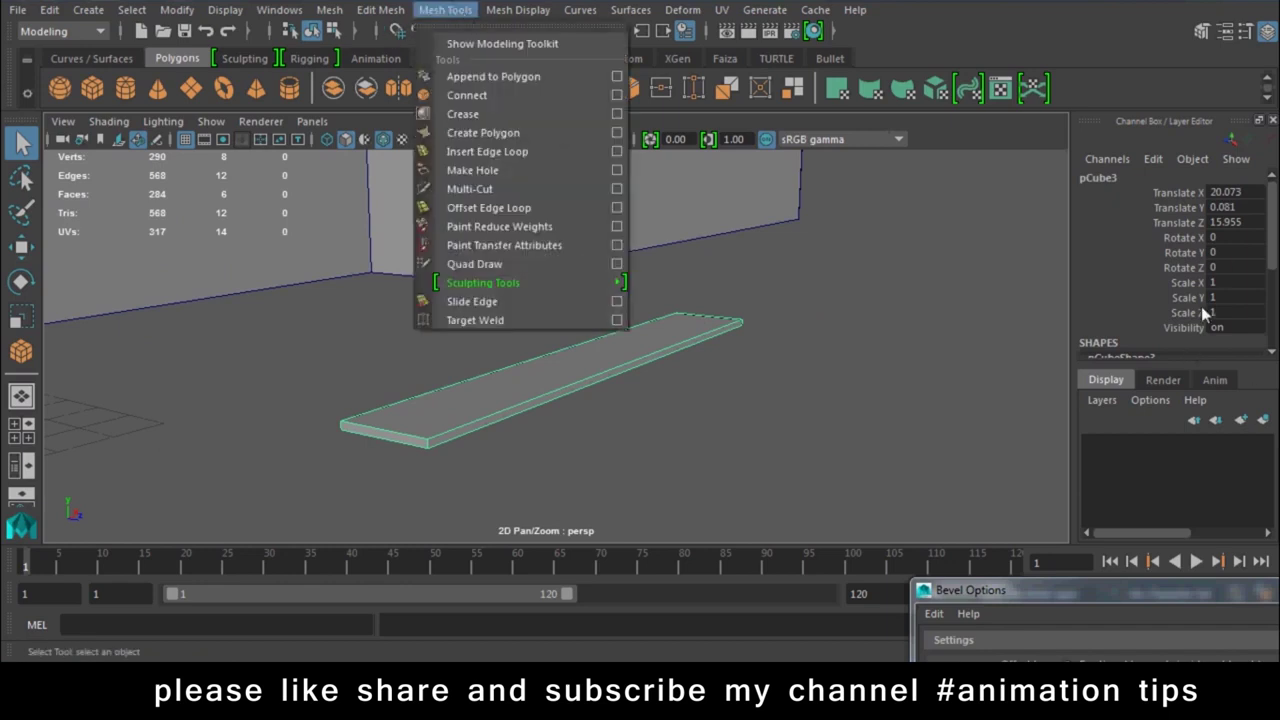
{"action": "scroll", "coordinate": [1201, 306], "scroll_direction": "down", "scroll_amount": 3}
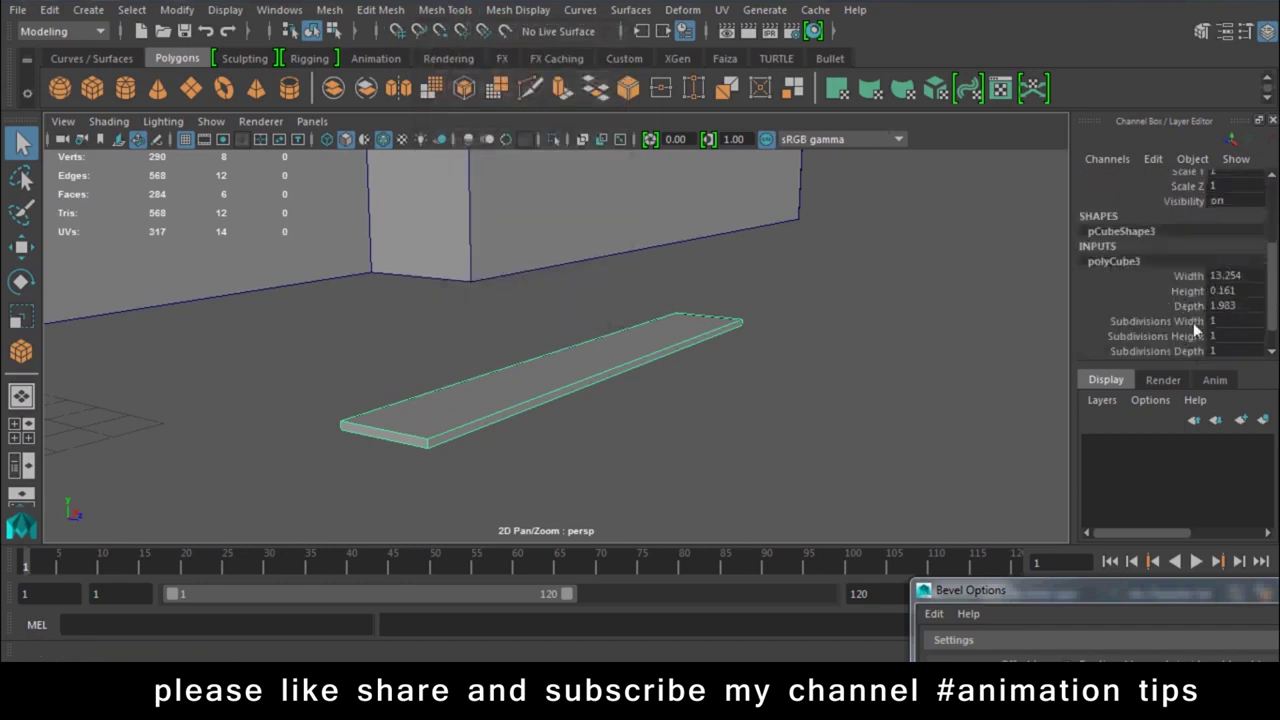
{"action": "left_click", "coordinate": [1193, 322]}
{"action": "left_click", "coordinate": [1187, 351], "text": "ctrl"}
{"action": "middle_click_drag", "start_coordinate": [625, 352], "coordinate": [640, 357]}
{"action": "left_click", "coordinate": [1172, 352]}
{"action": "middle_click_drag", "start_coordinate": [887, 370], "coordinate": [826, 378]}
{"action": "left_click", "coordinate": [1212, 322]}
{"action": "middle_click_drag", "start_coordinate": [704, 341], "coordinate": [814, 358]}
{"action": "mouse_move", "coordinate": [817, 352]}
{"action": "left_mouse_down", "text": "alt"}
{"action": "mouse_move", "coordinate": [670, 384]}
{"action": "mouse_move", "coordinate": [752, 370]}
{"action": "mouse_move", "coordinate": [719, 399]}
{"action": "mouse_move", "coordinate": [842, 421]}
{"action": "mouse_move", "coordinate": [698, 302]}
{"action": "mouse_move", "coordinate": [683, 399]}
{"action": "mouse_move", "coordinate": [688, 382]}
{"action": "left_mouse_up", "text": "alt"}
{"action": "mouse_move", "coordinate": [688, 382]}
{"action": "right_mouse_down"}
{"action": "mouse_move", "coordinate": [672, 266]}
{"action": "mouse_move", "coordinate": [590, 150]}
{"action": "right_mouse_up"}
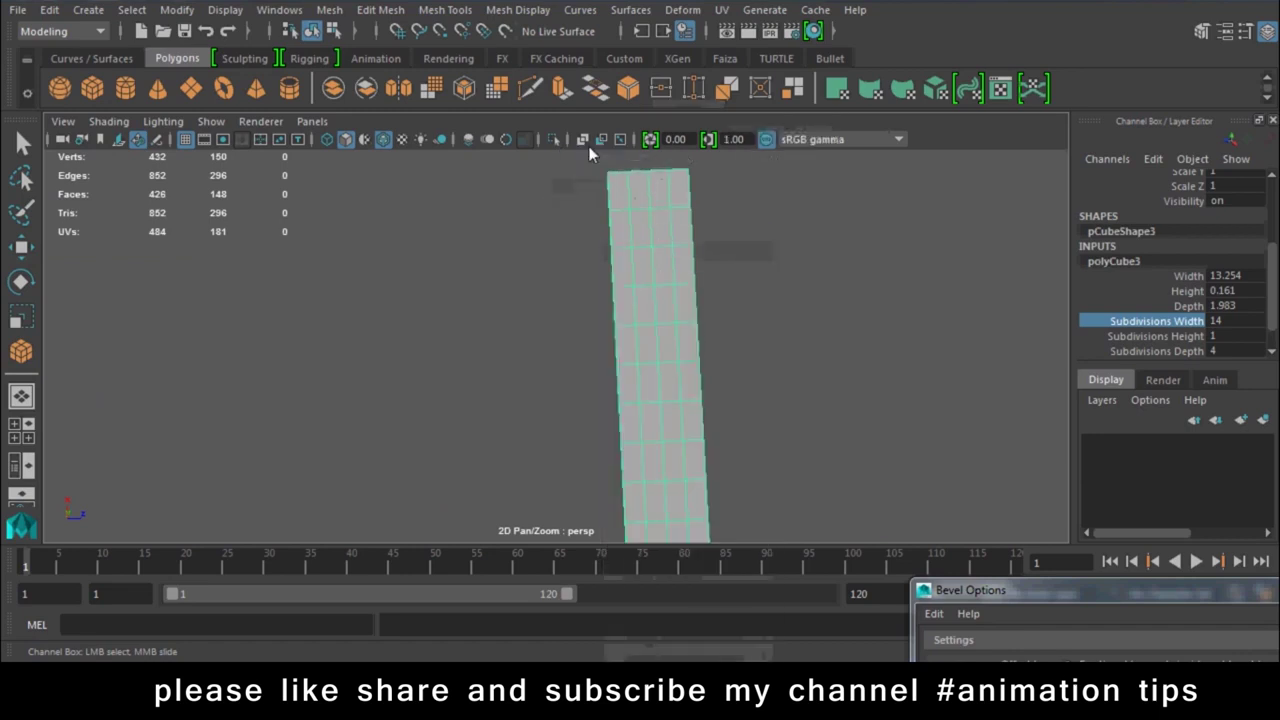
{"action": "left_click", "coordinate": [598, 282]}
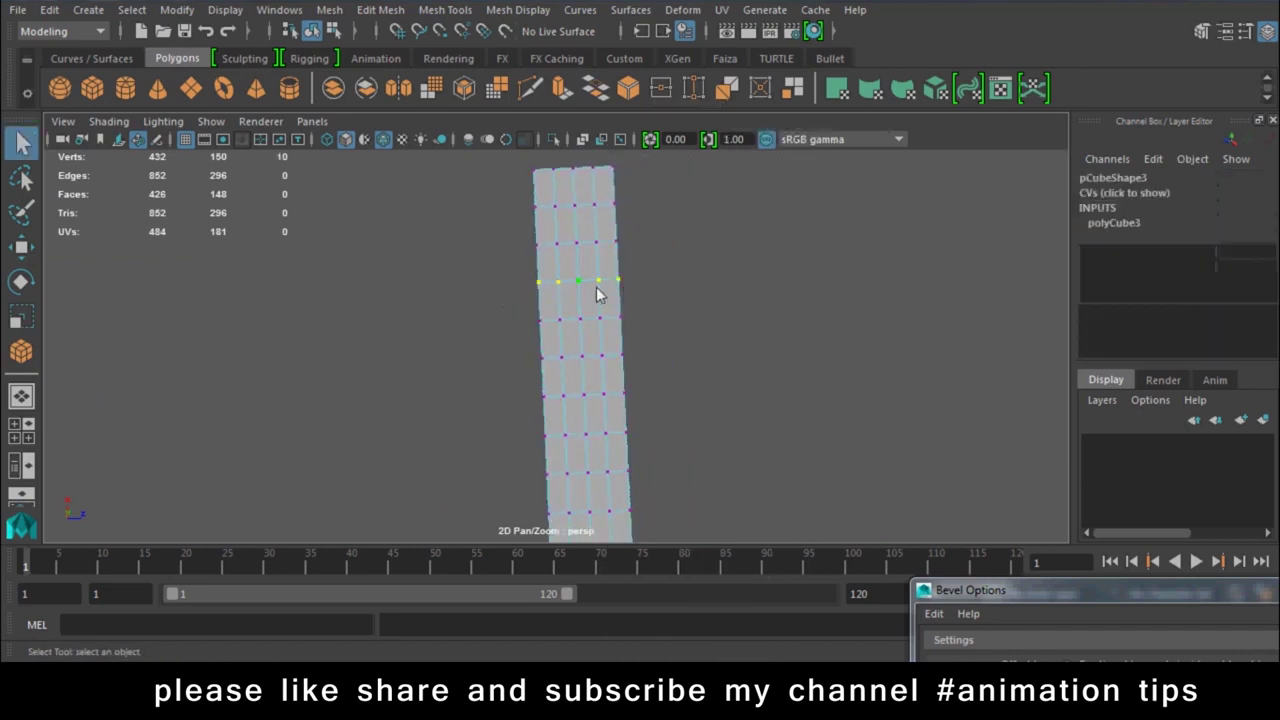
With the Move tool, nudge a row of board vertices sideways after undoing a first bend
{"action": "key", "text": "w"}
{"action": "left_click_drag", "start_coordinate": [650, 288], "coordinate": [719, 292]}
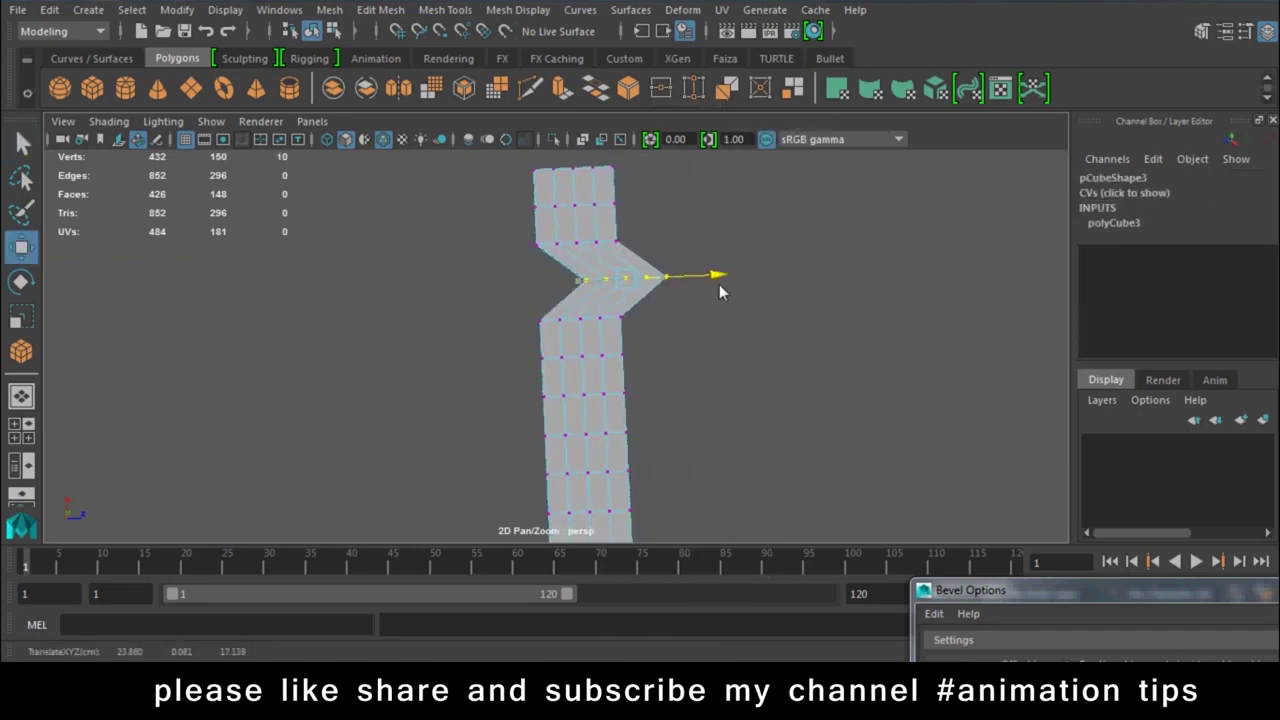
{"action": "key", "text": "ctrl+z"}
{"action": "scroll", "coordinate": [640, 285], "scroll_direction": "up", "scroll_amount": 2}
{"action": "left_click_drag", "start_coordinate": [676, 260], "coordinate": [674, 260]}
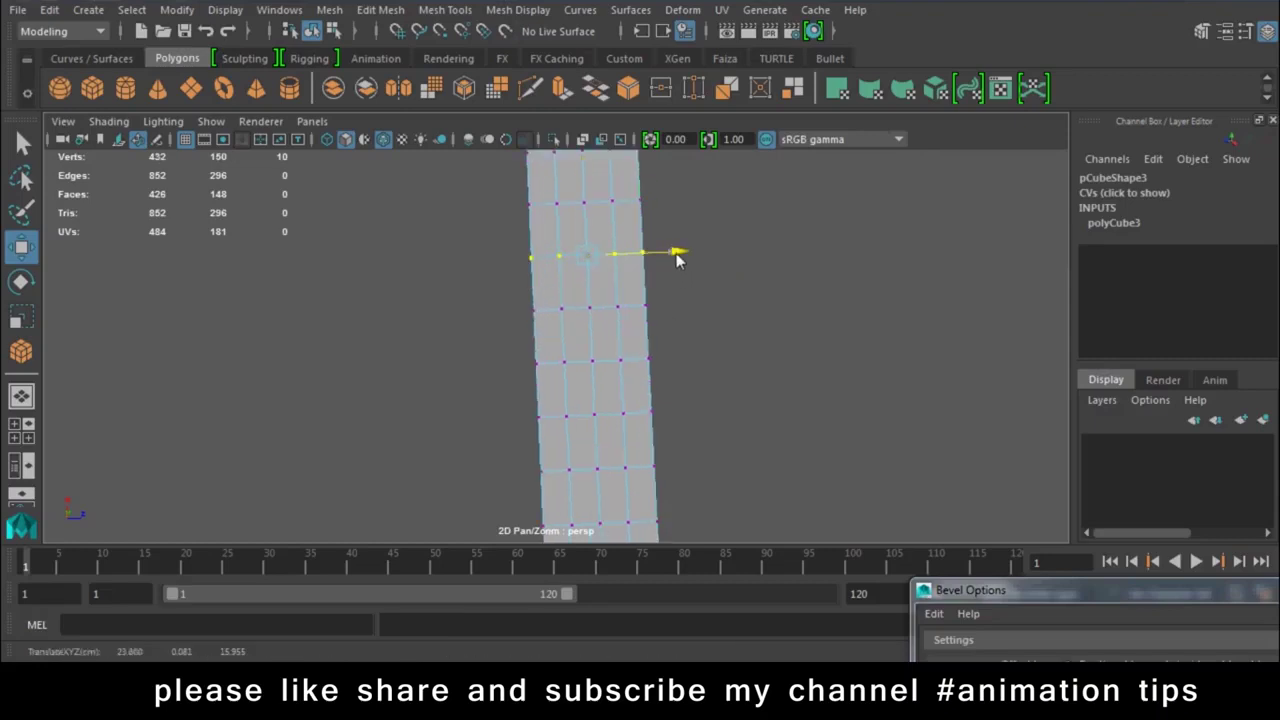
{"action": "scroll", "coordinate": [650, 400], "scroll_direction": "down", "scroll_amount": 2}
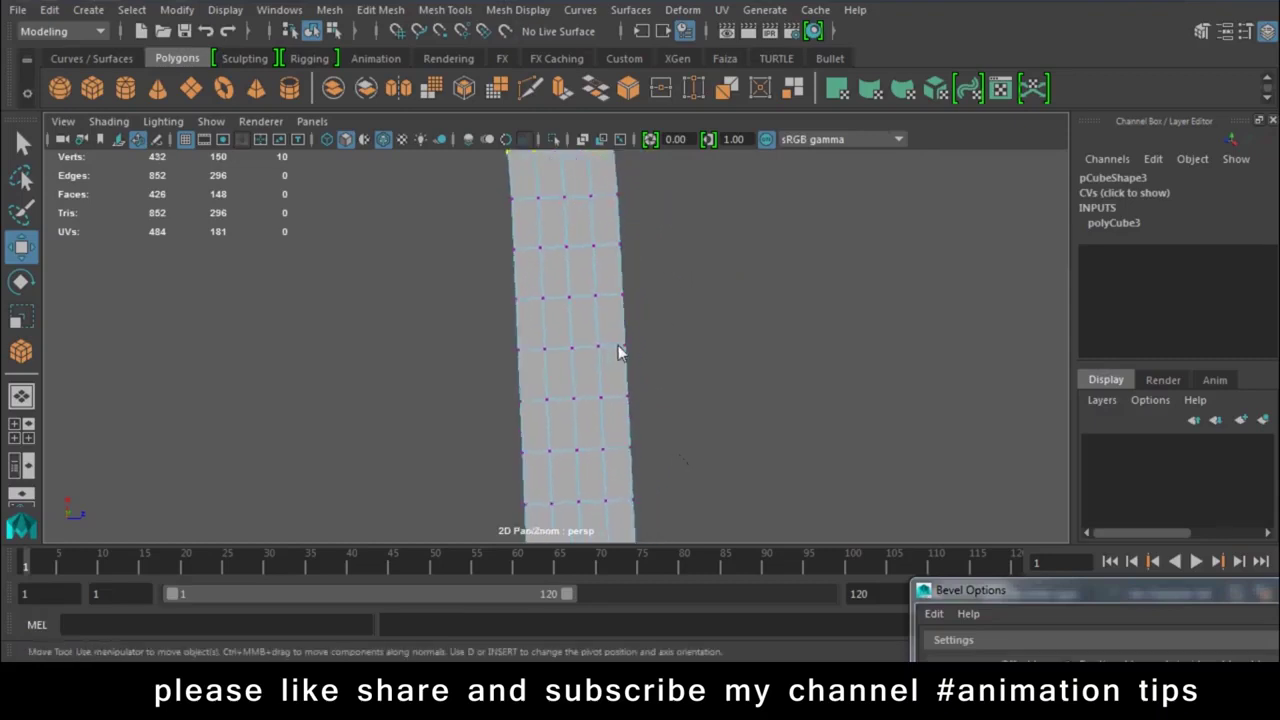
Shift vertices along the board's edge to bow and warp the plank outline
{"action": "mouse_move", "coordinate": [530, 318]}
{"action": "left_mouse_down"}
{"action": "mouse_move", "coordinate": [537, 362]}
{"action": "mouse_move", "coordinate": [613, 348]}
{"action": "left_mouse_up"}
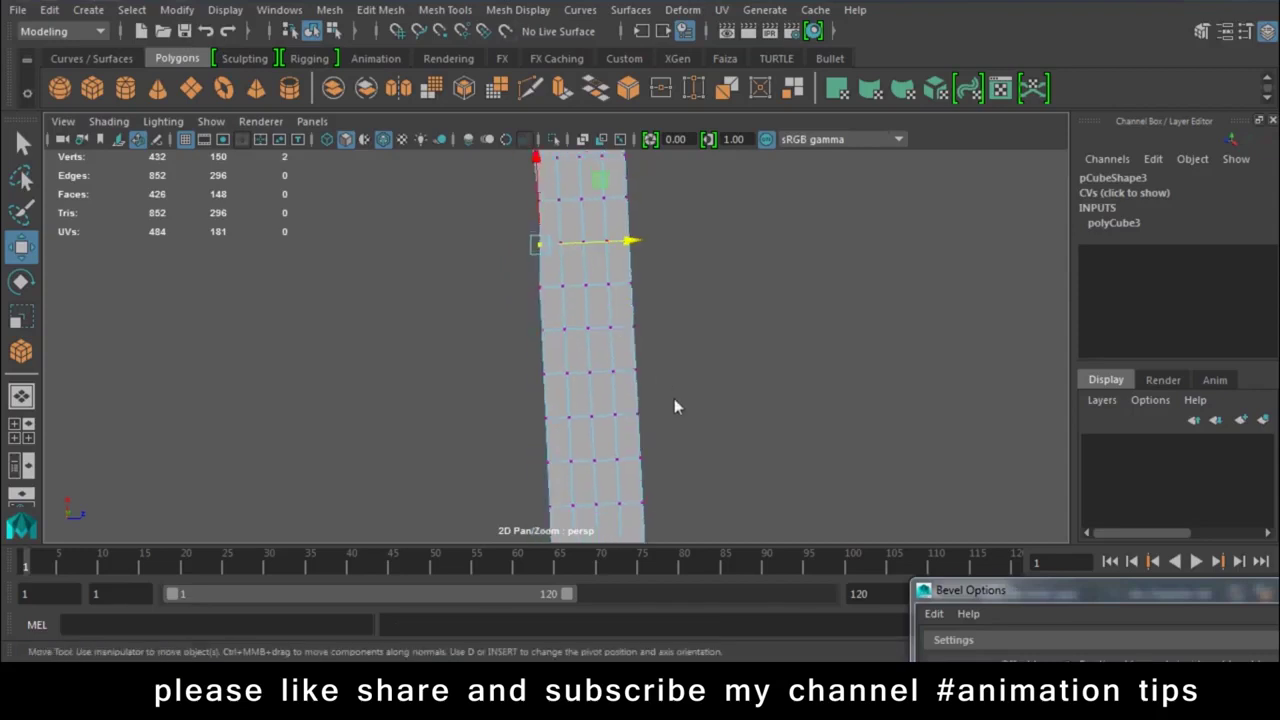
{"action": "left_click_drag", "start_coordinate": [597, 407], "coordinate": [581, 361]}
{"action": "scroll", "coordinate": [580, 380], "scroll_direction": "down", "scroll_amount": 2}
{"action": "mouse_move", "coordinate": [667, 361]}
{"action": "left_mouse_down"}
{"action": "mouse_move", "coordinate": [650, 410]}
{"action": "mouse_move", "coordinate": [556, 428]}
{"action": "left_mouse_up"}
{"action": "left_click_drag", "start_coordinate": [654, 415], "coordinate": [656, 413]}
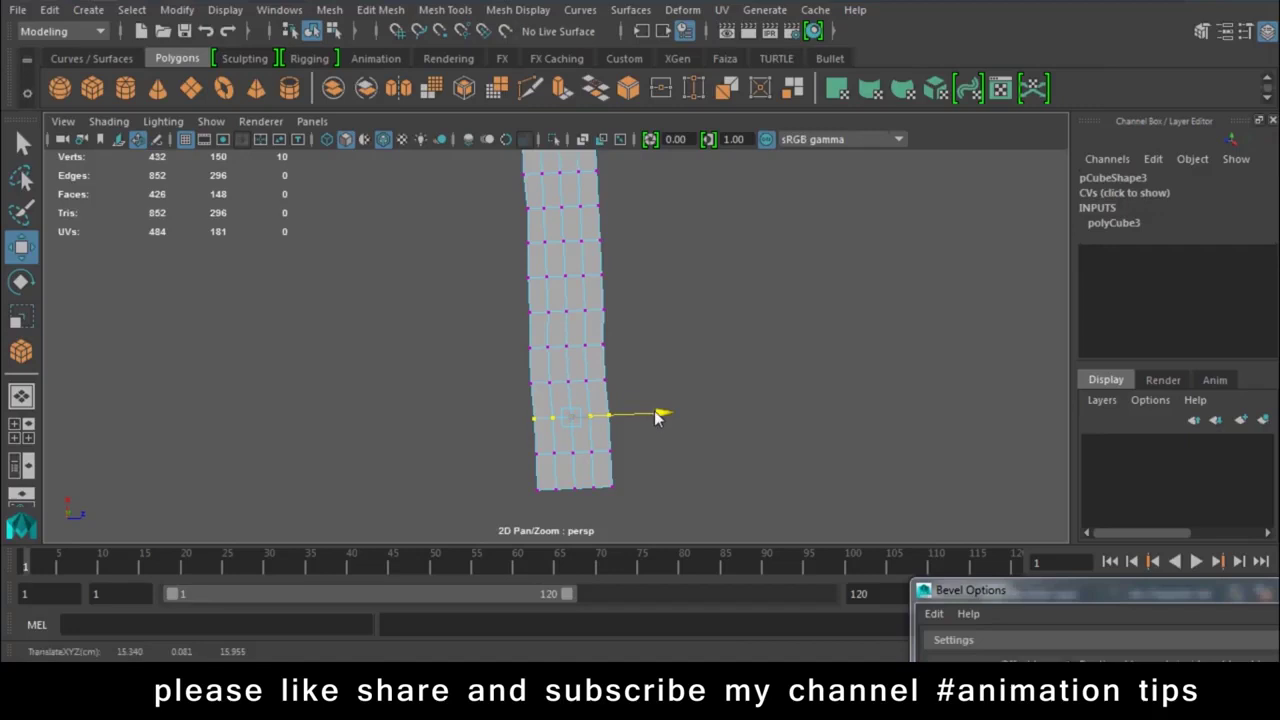
{"action": "mouse_move", "coordinate": [629, 326]}
{"action": "left_mouse_down", "text": "alt"}
{"action": "mouse_move", "coordinate": [593, 284]}
{"action": "mouse_move", "coordinate": [586, 356]}
{"action": "mouse_move", "coordinate": [645, 379]}
{"action": "left_mouse_up", "text": "alt"}
{"action": "scroll", "coordinate": [635, 406], "scroll_direction": "up", "scroll_amount": 3}
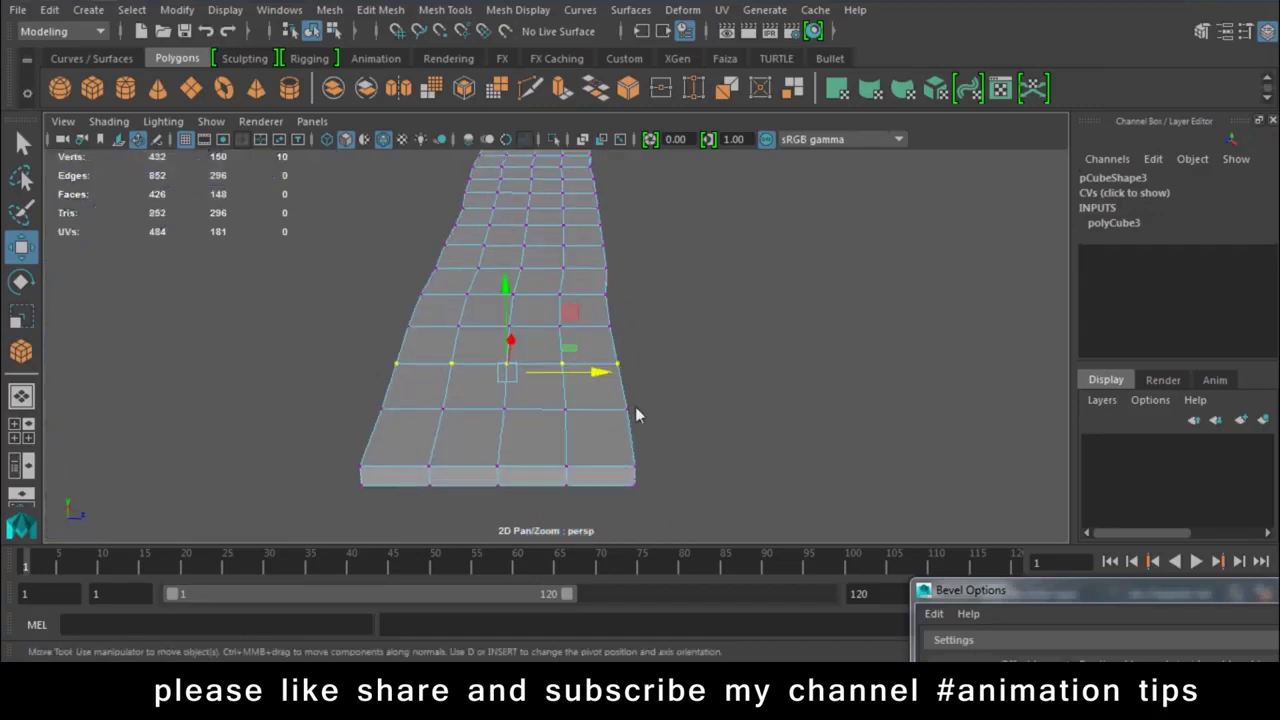
{"action": "middle_click_drag", "start_coordinate": [588, 261], "coordinate": [588, 296], "text": "alt"}
Select individual edge vertices at the plank's ends and raise one slightly
{"action": "left_click", "coordinate": [524, 294]}
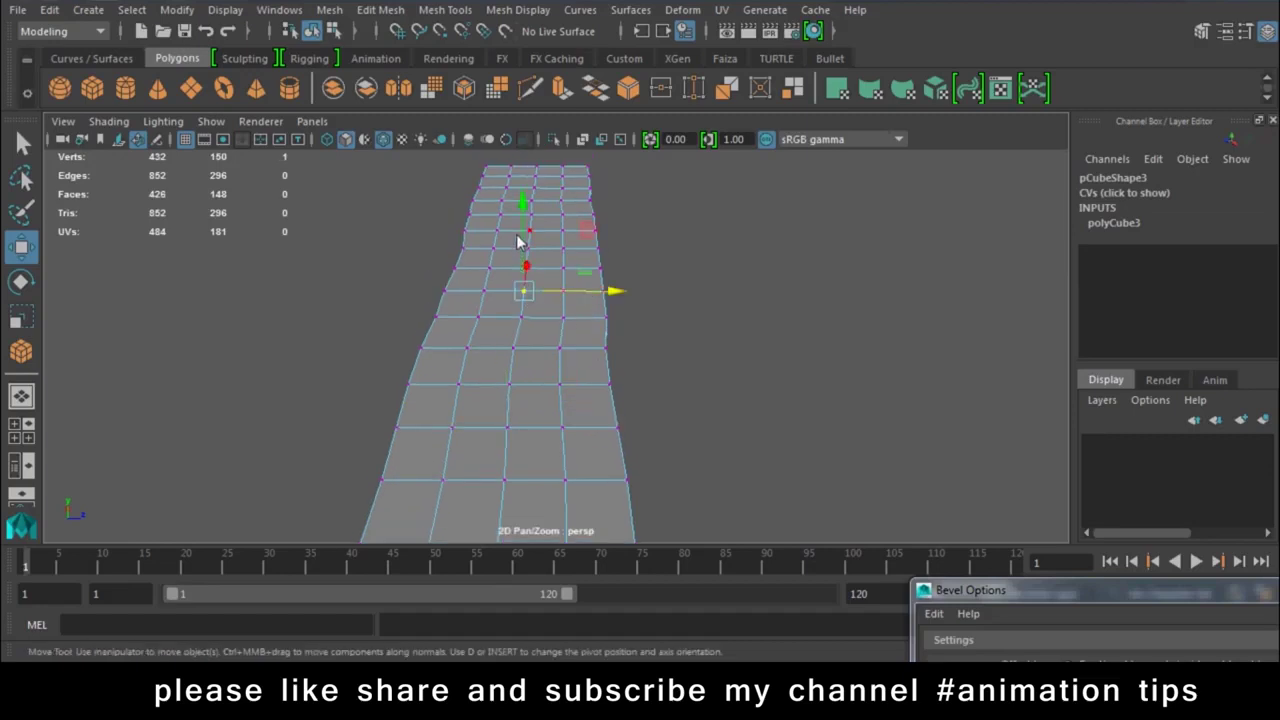
{"action": "left_click", "coordinate": [482, 292]}
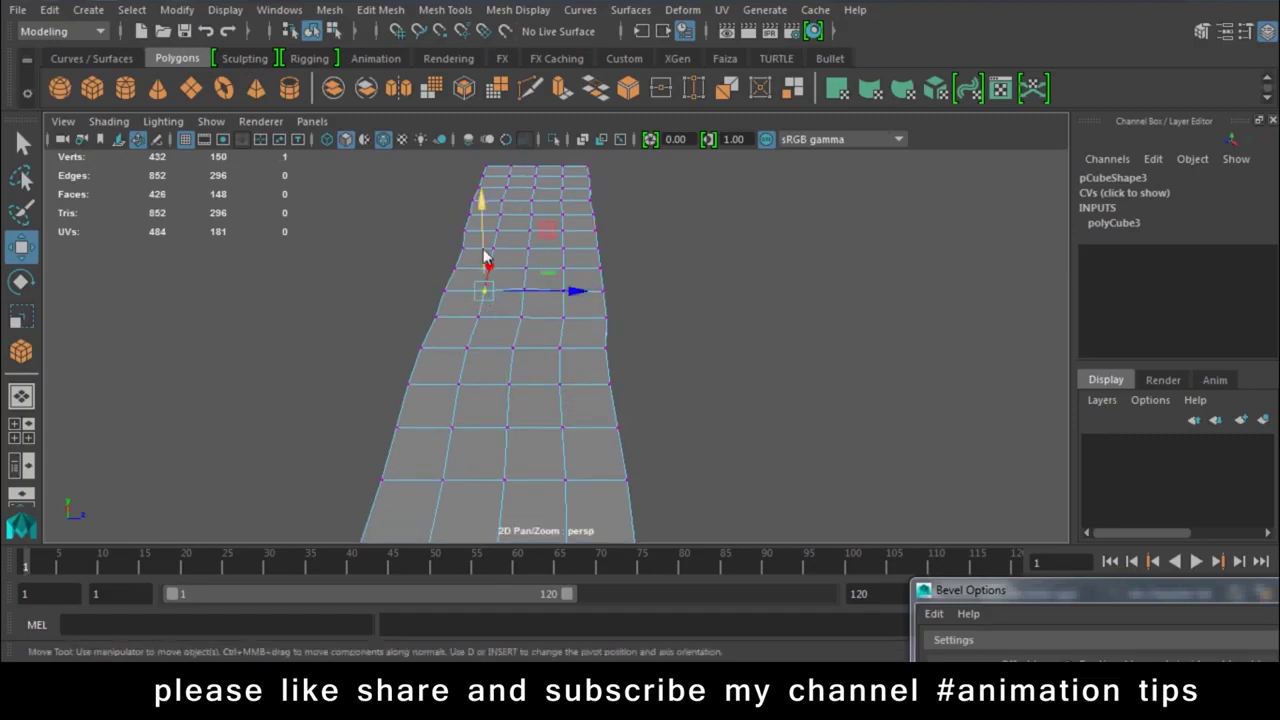
{"action": "left_click", "coordinate": [510, 386]}
{"action": "left_click", "coordinate": [460, 384], "text": "shift"}
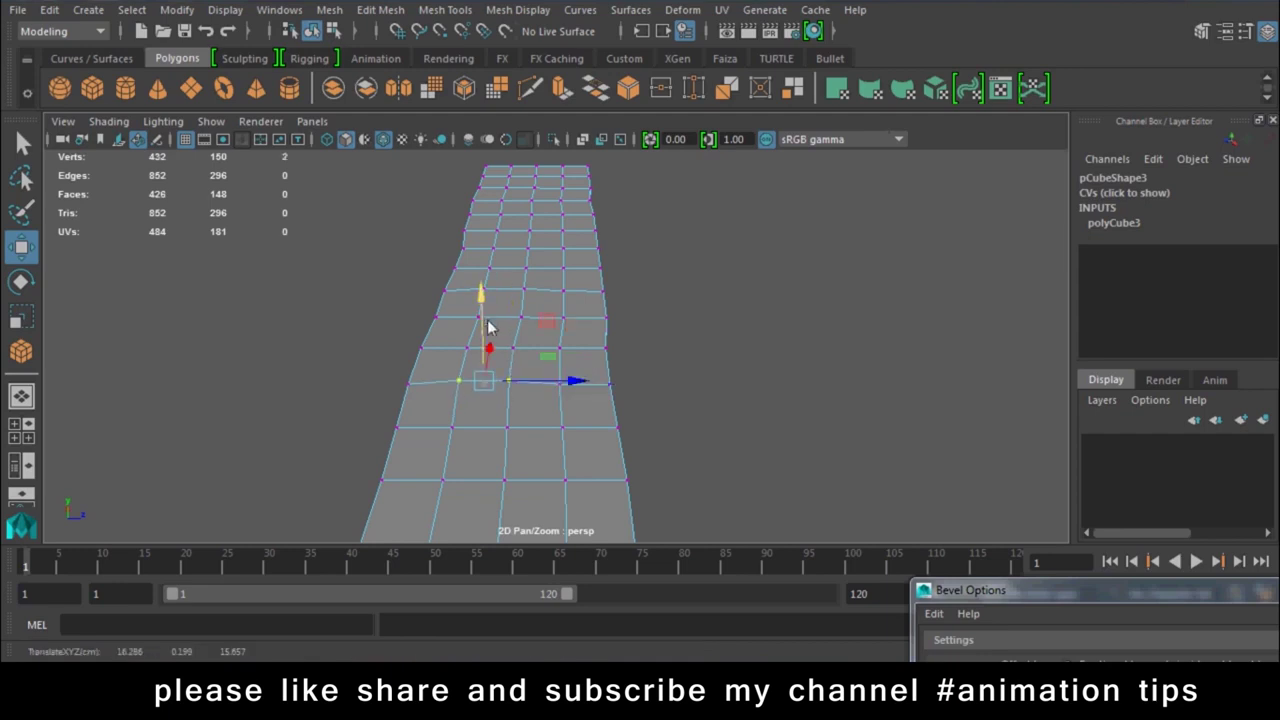
{"action": "left_click_drag", "start_coordinate": [506, 436], "coordinate": [535, 381], "text": "alt"}
{"action": "left_click", "coordinate": [535, 378]}
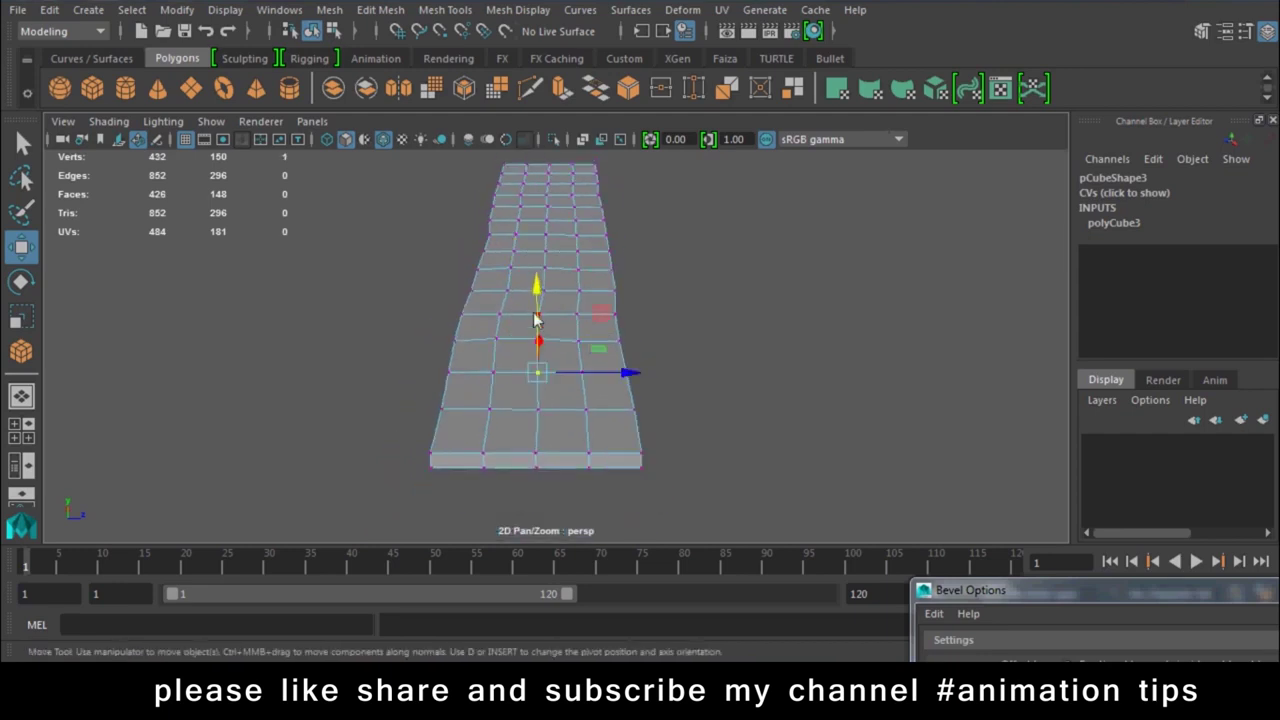
{"action": "left_click", "coordinate": [548, 198]}
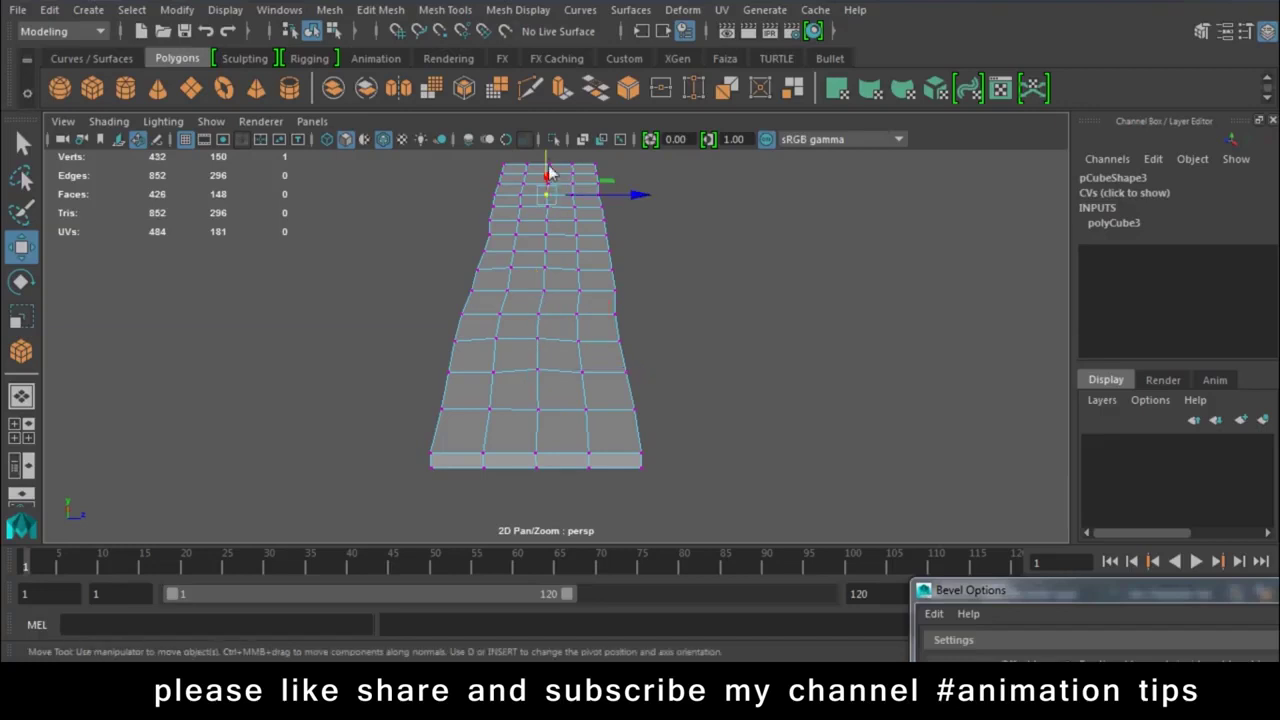
{"action": "mouse_move", "coordinate": [551, 149]}
{"action": "left_mouse_down", "text": "alt"}
{"action": "mouse_move", "coordinate": [445, 320]}
{"action": "mouse_move", "coordinate": [551, 380]}
{"action": "mouse_move", "coordinate": [626, 294]}
{"action": "left_mouse_up", "text": "alt"}
{"action": "left_click", "coordinate": [626, 294]}
{"action": "left_click_drag", "start_coordinate": [630, 246], "coordinate": [630, 236]}
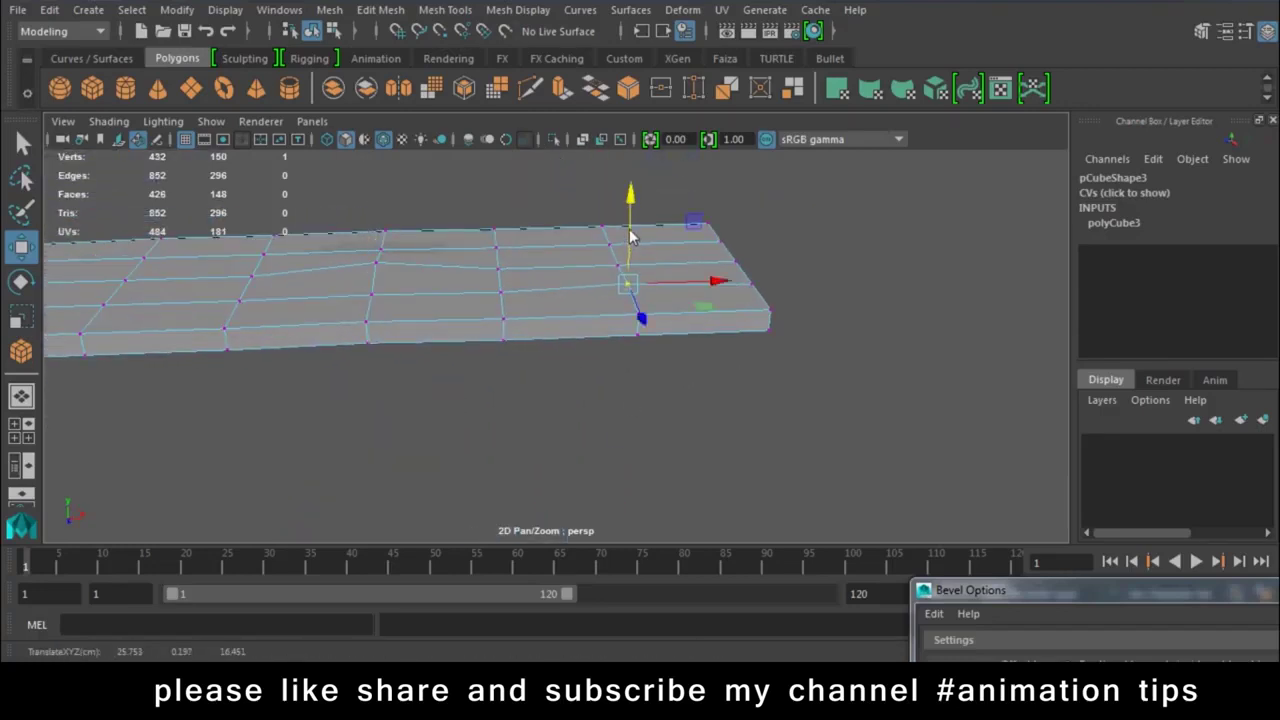
Lift a plank vertex slightly upward and pick further vertices to adjust
{"action": "mouse_move", "coordinate": [368, 303]}
{"action": "left_mouse_down", "text": "alt"}
{"action": "mouse_move", "coordinate": [514, 351]}
{"action": "mouse_move", "coordinate": [580, 345]}
{"action": "left_mouse_up", "text": "alt"}
{"action": "left_click", "coordinate": [502, 368]}
{"action": "left_click_drag", "start_coordinate": [504, 300], "coordinate": [505, 315]}
{"action": "left_click", "coordinate": [309, 257]}
{"action": "mouse_move", "coordinate": [400, 266]}
{"action": "left_mouse_down", "text": "alt"}
{"action": "mouse_move", "coordinate": [582, 405]}
{"action": "mouse_move", "coordinate": [434, 320]}
{"action": "mouse_move", "coordinate": [457, 343]}
{"action": "left_mouse_up", "text": "alt"}
{"action": "left_click", "coordinate": [465, 332]}
{"action": "left_click", "coordinate": [473, 277]}
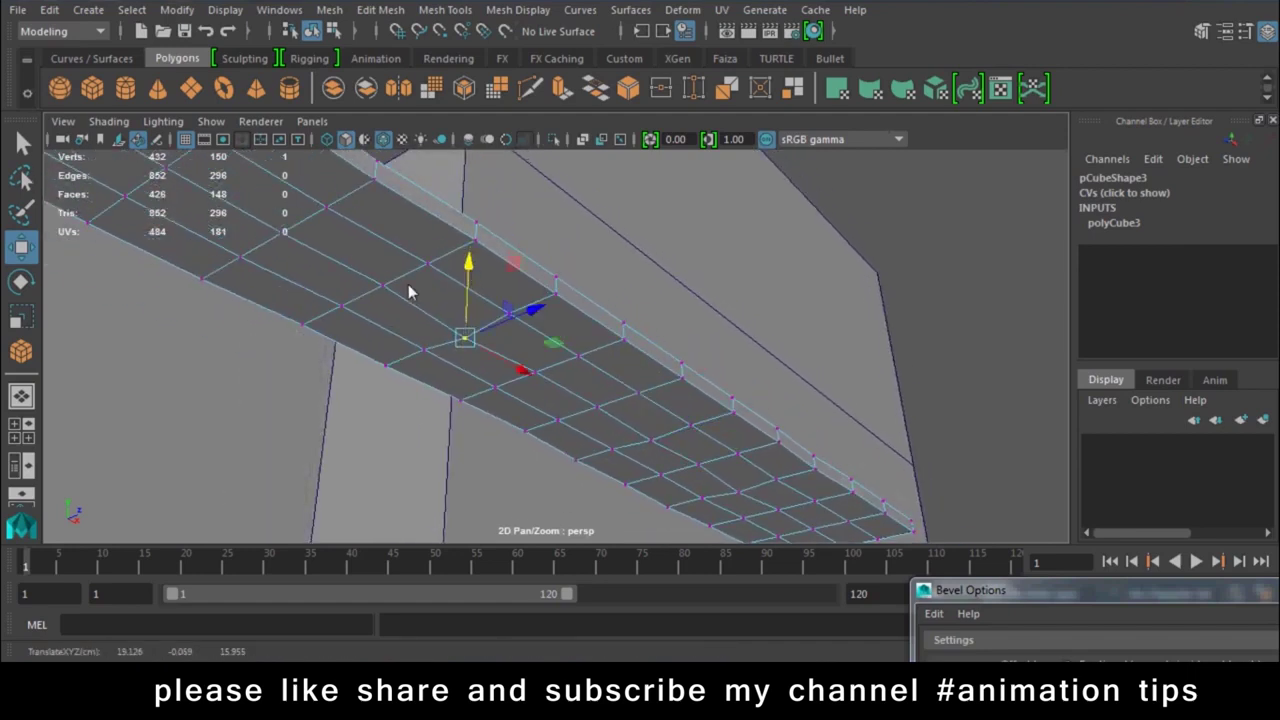
Nudge another plank vertex up and select two more vertices along its side
{"action": "left_click_drag", "start_coordinate": [411, 286], "coordinate": [448, 375], "text": "alt"}
{"action": "left_click", "coordinate": [368, 330]}
{"action": "mouse_move", "coordinate": [380, 284]}
{"action": "left_mouse_down"}
{"action": "mouse_move", "coordinate": [330, 305]}
{"action": "mouse_move", "coordinate": [429, 371]}
{"action": "mouse_move", "coordinate": [352, 335]}
{"action": "left_mouse_up"}
{"action": "left_click", "coordinate": [322, 352]}
{"action": "left_click", "coordinate": [351, 333]}
{"action": "left_click", "coordinate": [290, 360], "text": "shift"}
View the whole plank from below, reselect it and return to vertex editing
{"action": "right_click_drag", "start_coordinate": [603, 362], "coordinate": [703, 160]}
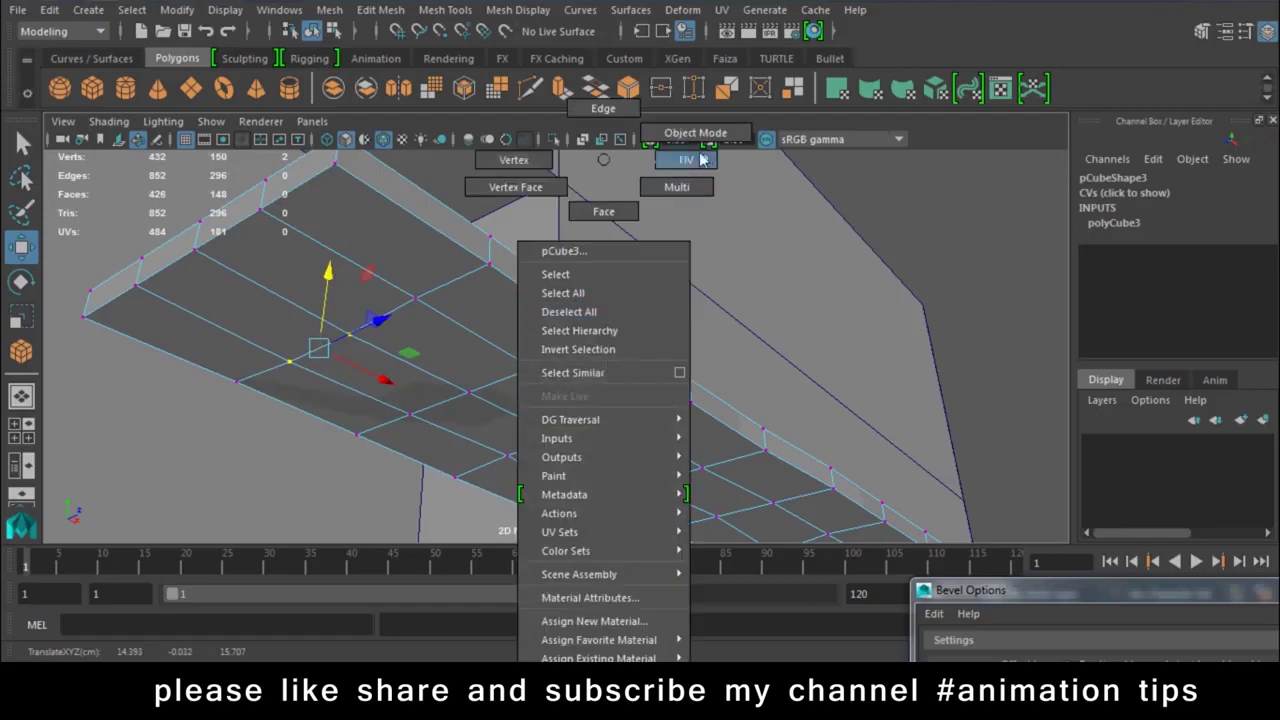
{"action": "left_click_drag", "start_coordinate": [703, 160], "coordinate": [878, 236], "text": "alt"}
{"action": "right_click_drag", "start_coordinate": [871, 441], "coordinate": [648, 399], "text": "alt"}
{"action": "mouse_move", "coordinate": [648, 399]}
{"action": "left_mouse_down", "text": "alt"}
{"action": "mouse_move", "coordinate": [603, 383]}
{"action": "mouse_move", "coordinate": [657, 361]}
{"action": "left_mouse_up", "text": "alt"}
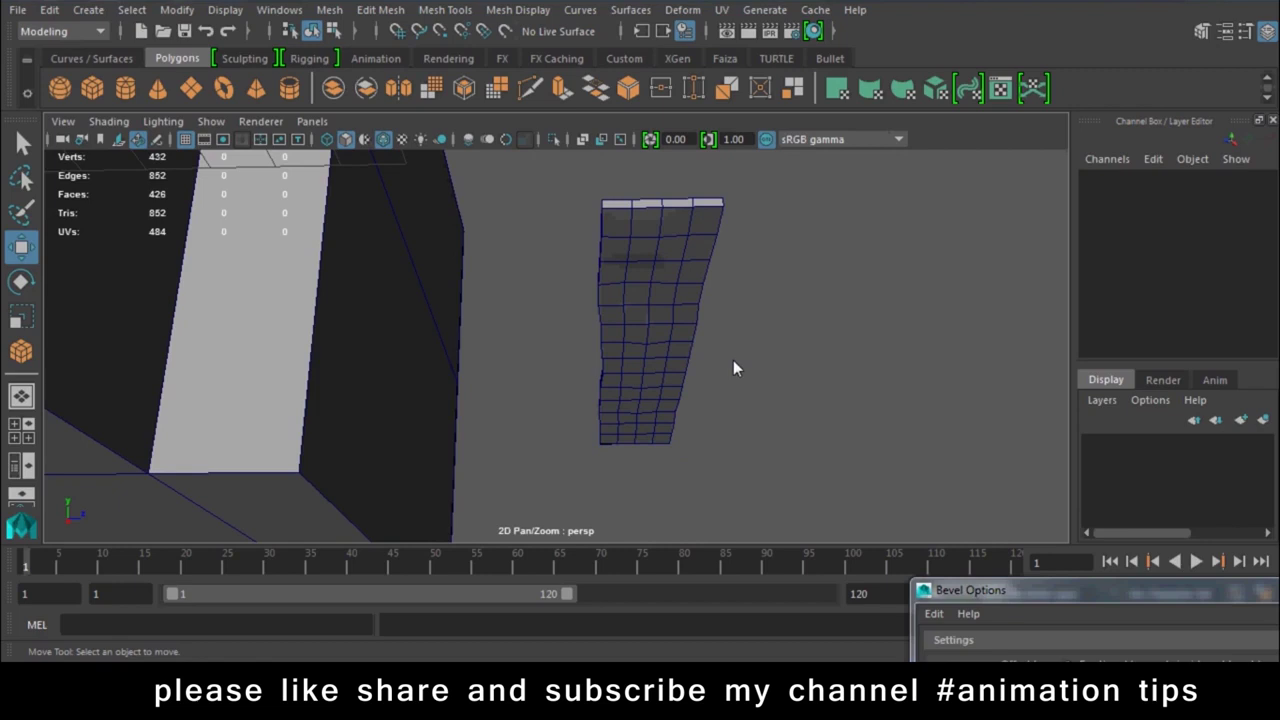
{"action": "left_click", "coordinate": [654, 366]}
{"action": "left_click_drag", "start_coordinate": [654, 366], "coordinate": [654, 349], "text": "alt"}
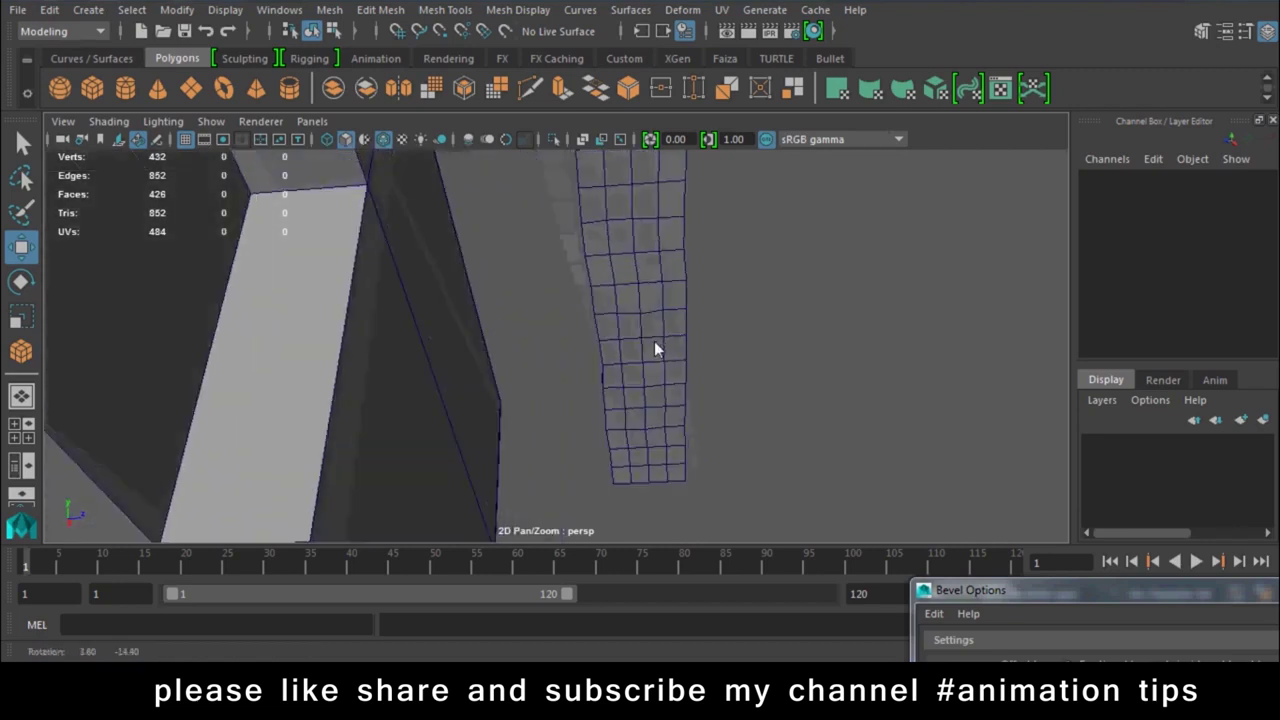
{"action": "mouse_move", "coordinate": [738, 378]}
{"action": "left_mouse_down", "text": "alt"}
{"action": "mouse_move", "coordinate": [583, 320]}
{"action": "mouse_move", "coordinate": [428, 291]}
{"action": "mouse_move", "coordinate": [510, 367]}
{"action": "mouse_move", "coordinate": [668, 374]}
{"action": "left_mouse_up", "text": "alt"}
{"action": "right_click_drag", "start_coordinate": [700, 350], "coordinate": [620, 350]}
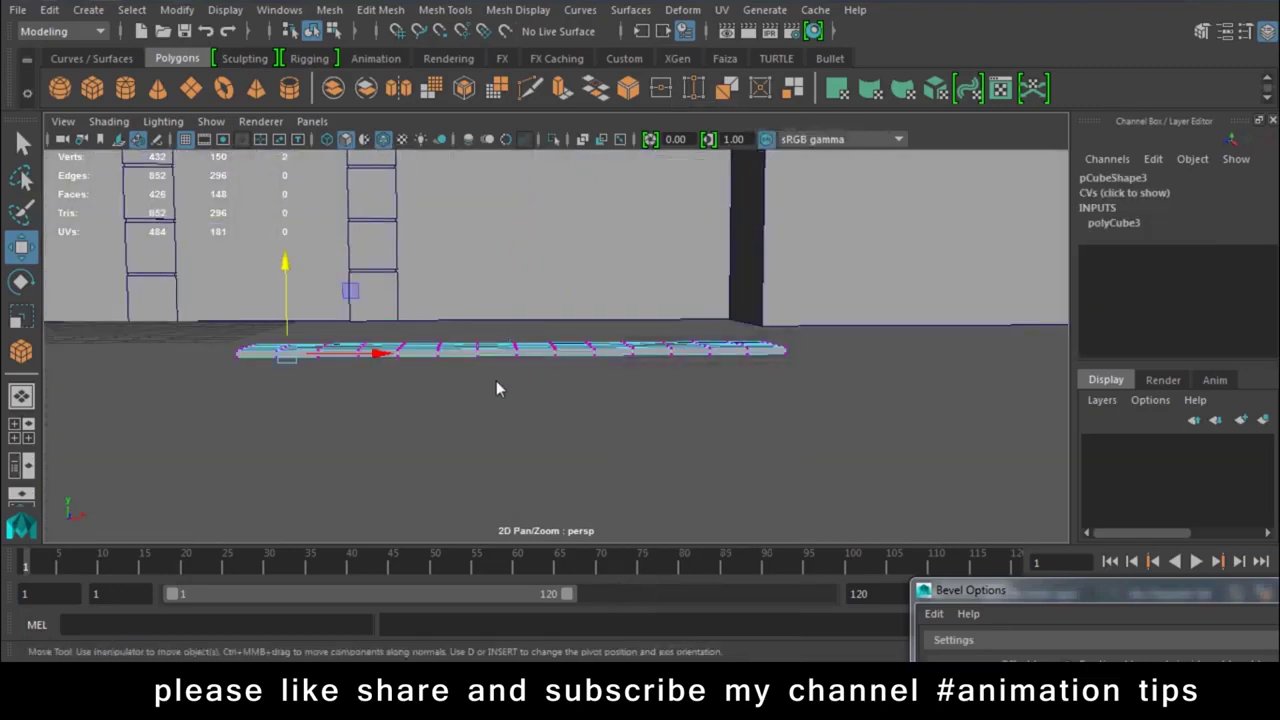
Try raising the centre vertices into a peak, undo each attempt, and open Move Tool settings
{"action": "mouse_move", "coordinate": [515, 289]}
{"action": "left_mouse_down"}
{"action": "mouse_move", "coordinate": [531, 284]}
{"action": "mouse_move", "coordinate": [514, 292]}
{"action": "mouse_move", "coordinate": [526, 311]}
{"action": "mouse_move", "coordinate": [518, 366]}
{"action": "left_mouse_up"}
{"action": "key", "text": "ctrl+z"}
{"action": "key", "text": "ctrl+z"}
{"action": "key", "text": "ctrl+z"}
{"action": "left_click_drag", "start_coordinate": [507, 305], "coordinate": [513, 293]}
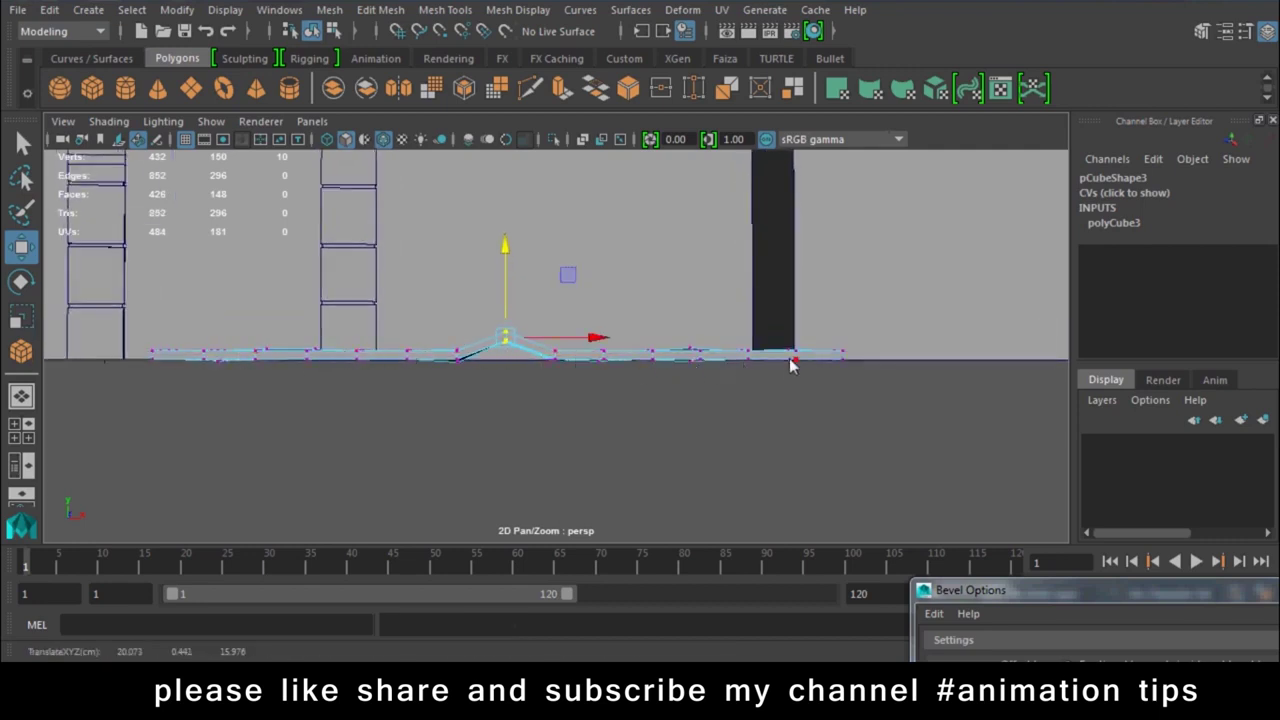
{"action": "key", "text": "ctrl+z"}
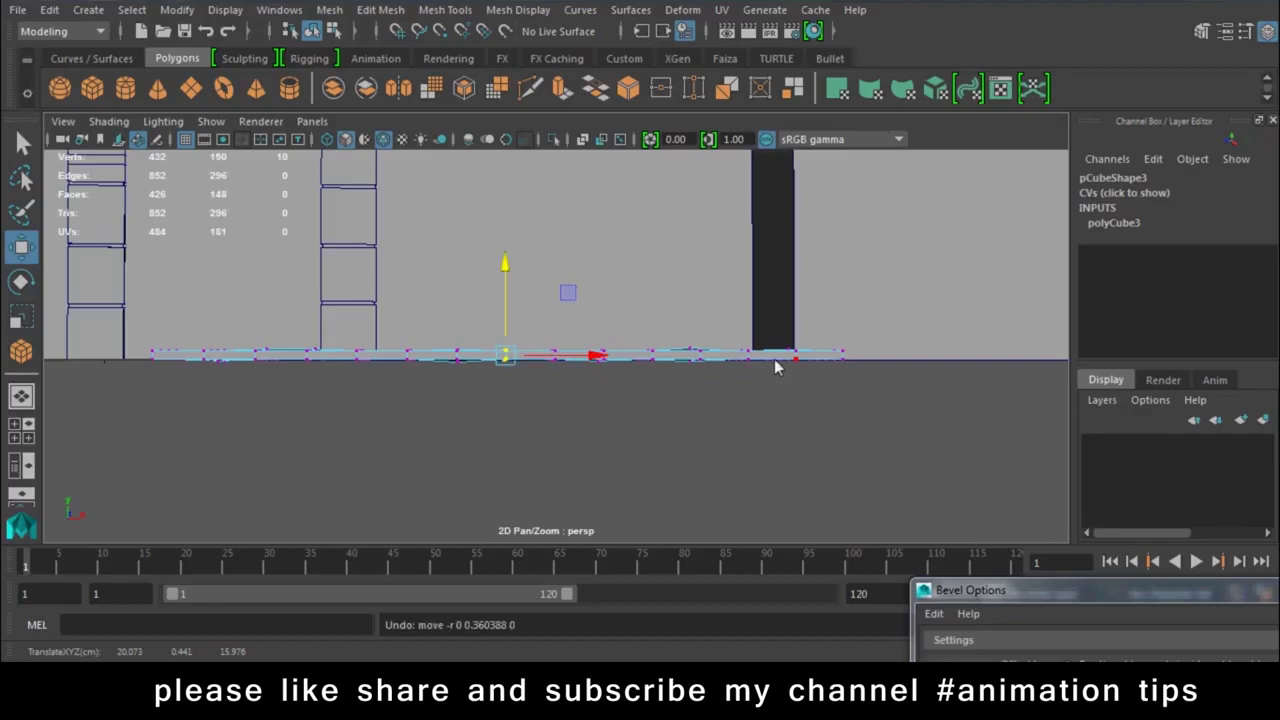
{"action": "left_click", "coordinate": [512, 437]}
{"action": "left_click_drag", "start_coordinate": [472, 392], "coordinate": [537, 318]}
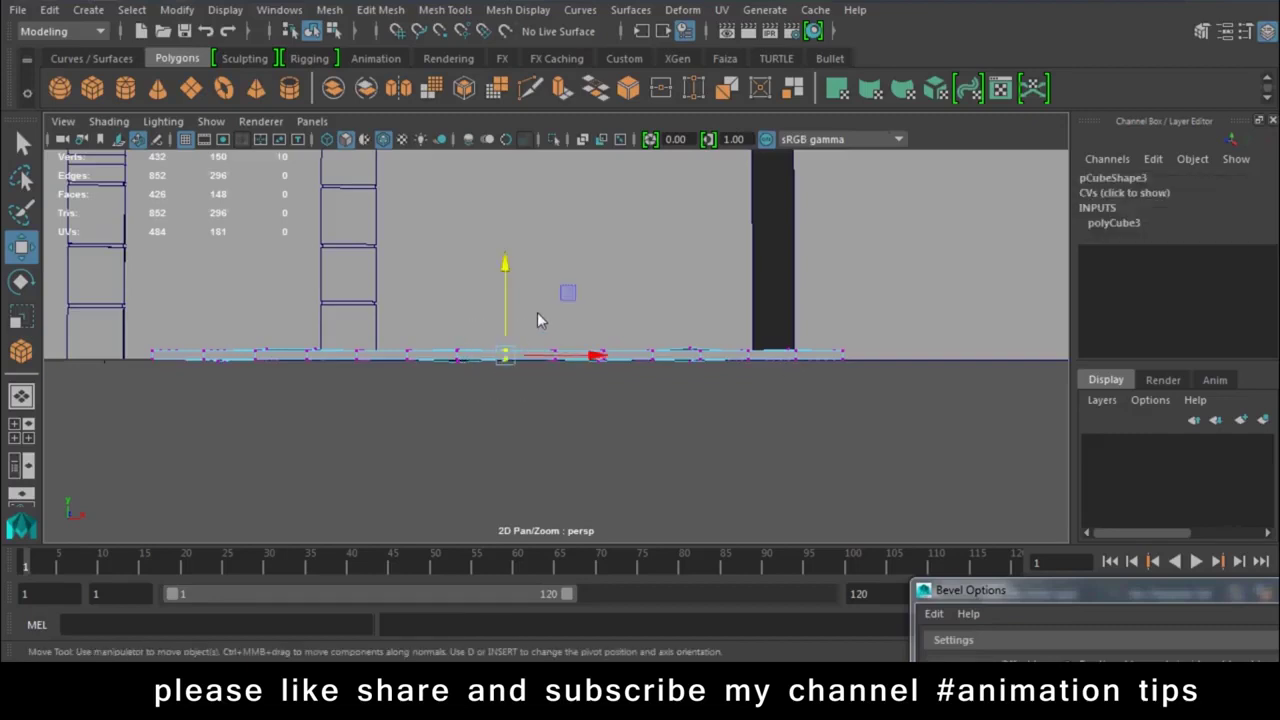
{"action": "left_click_drag", "start_coordinate": [506, 267], "coordinate": [515, 150]}
{"action": "key", "text": "ctrl+z"}
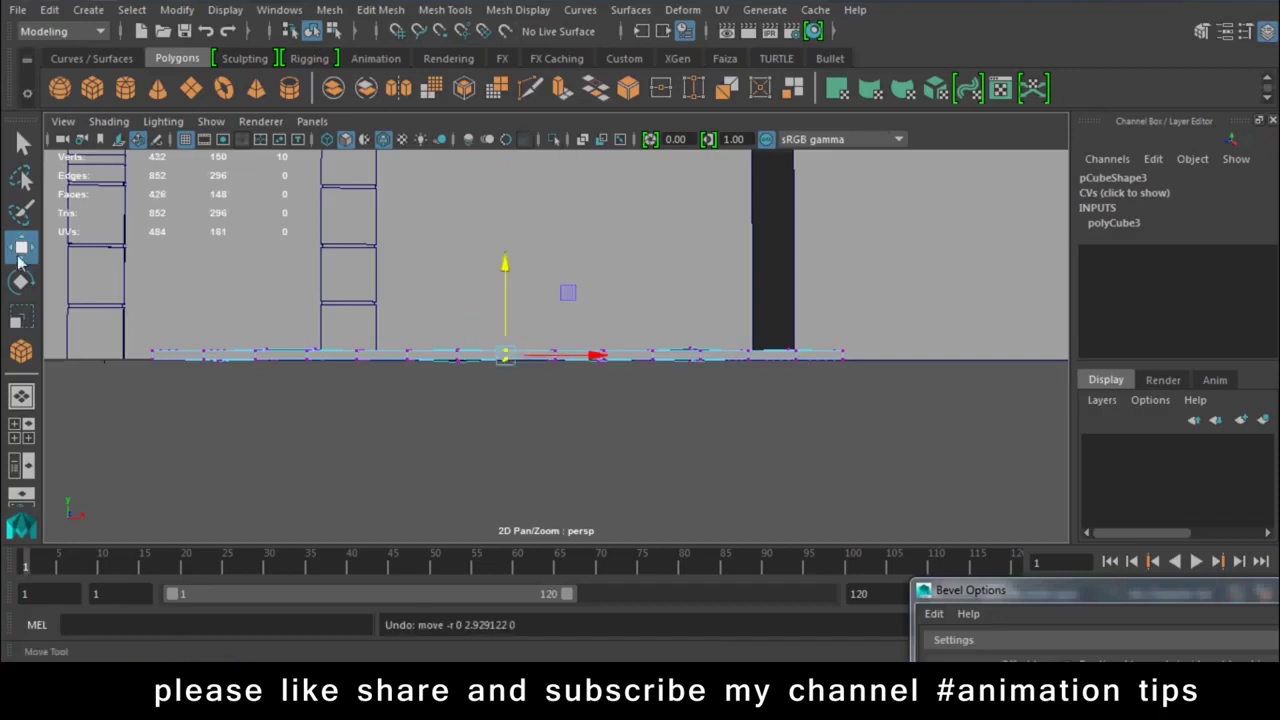
{"action": "double_click", "coordinate": [22, 250]}
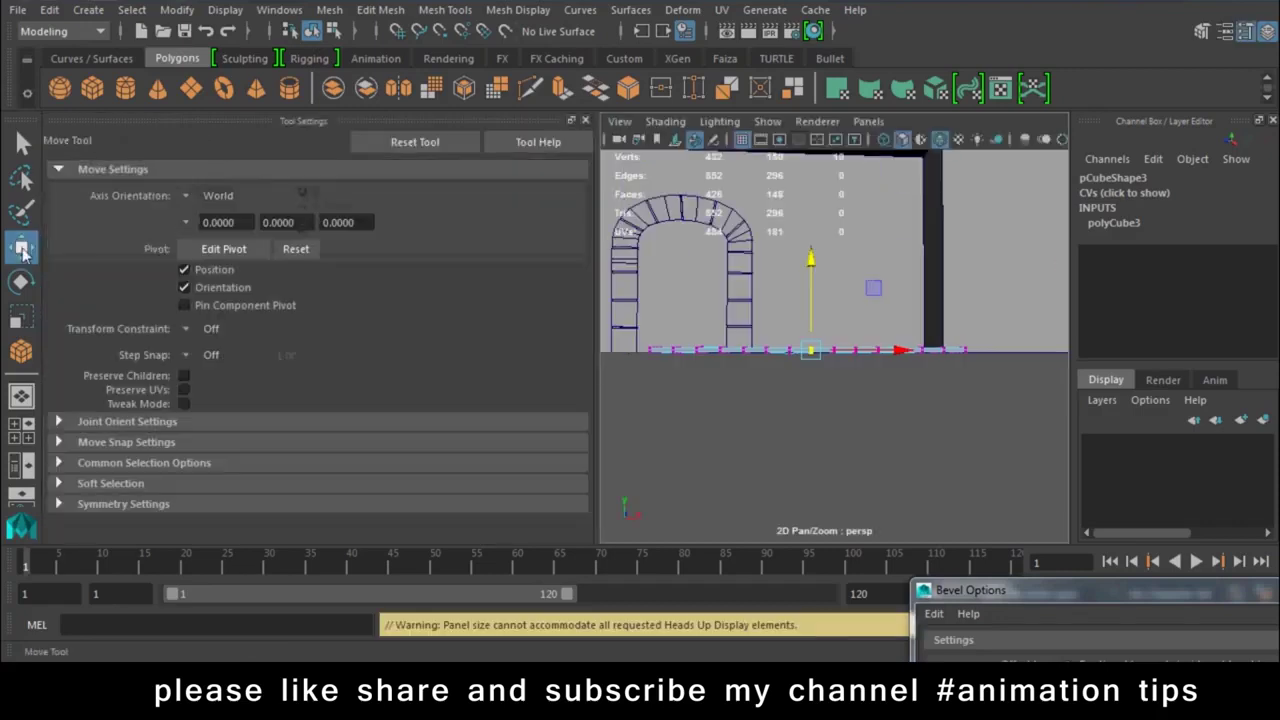
Test moving a floor-edge vertex with and without soft selection, undoing each trial hump
{"action": "left_click", "coordinate": [66, 487]}
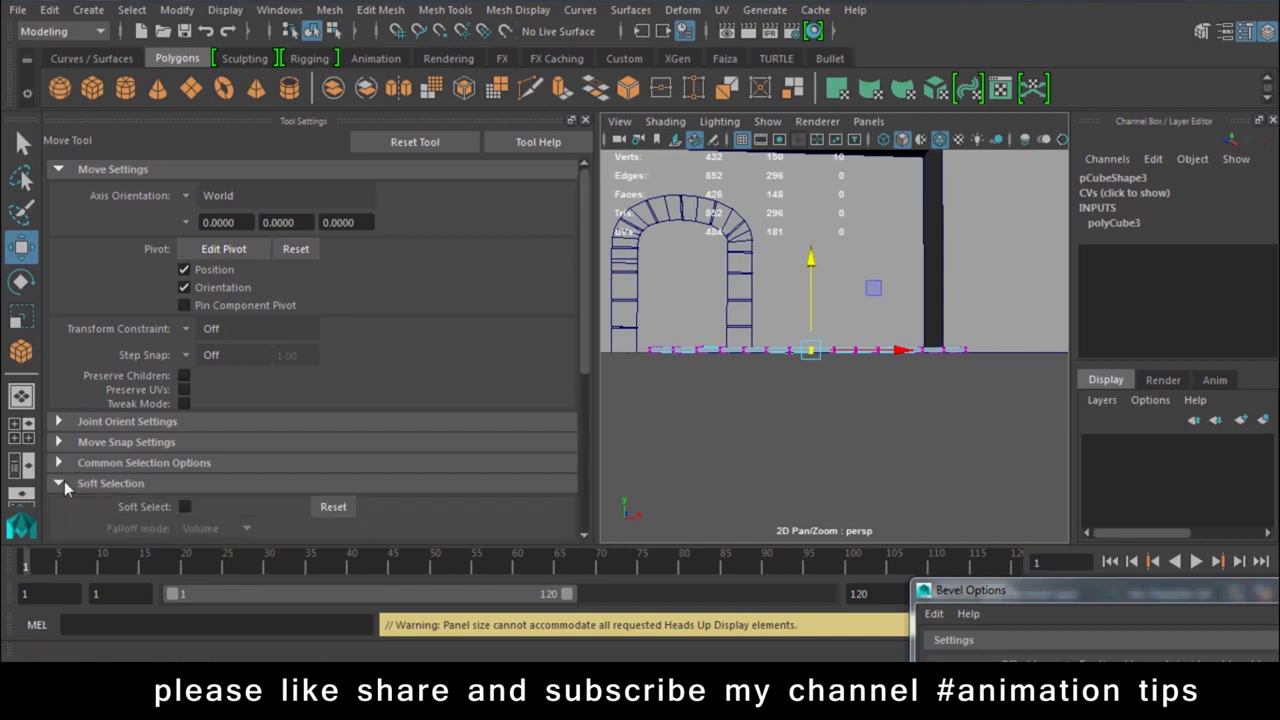
{"action": "scroll", "coordinate": [771, 363], "scroll_direction": "up", "scroll_amount": 2}
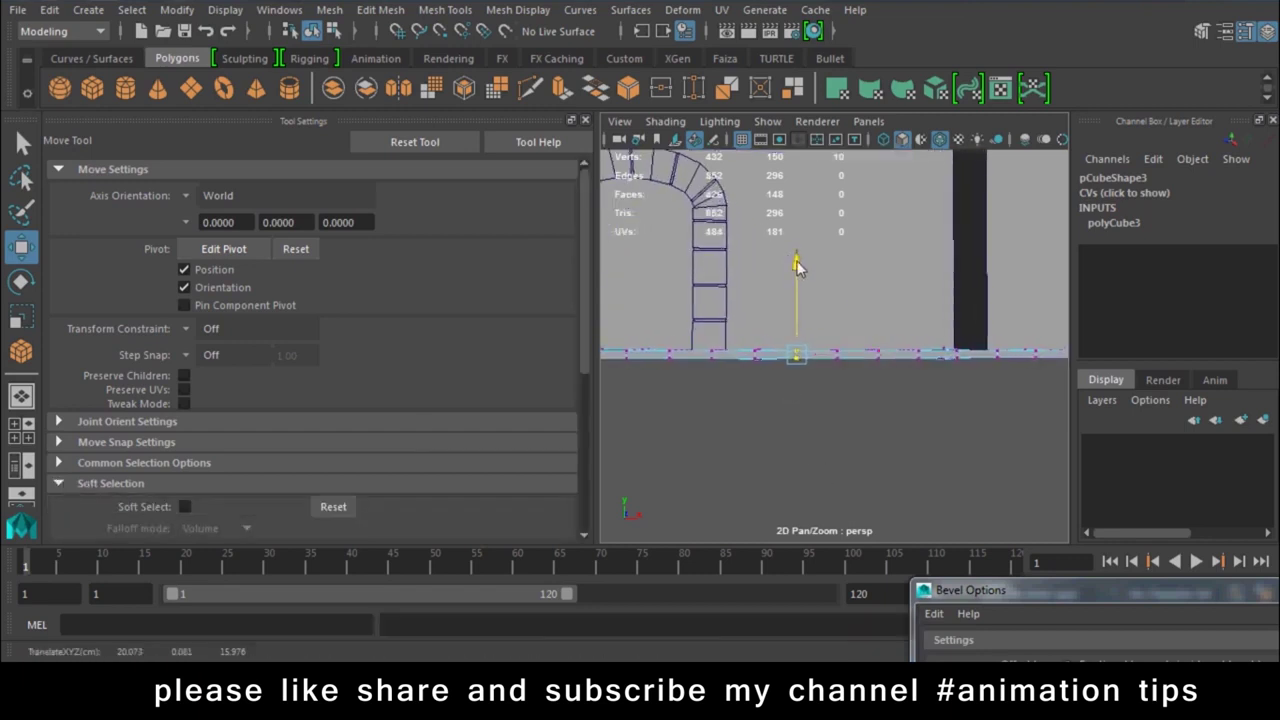
{"action": "left_click_drag", "start_coordinate": [778, 398], "coordinate": [806, 340]}
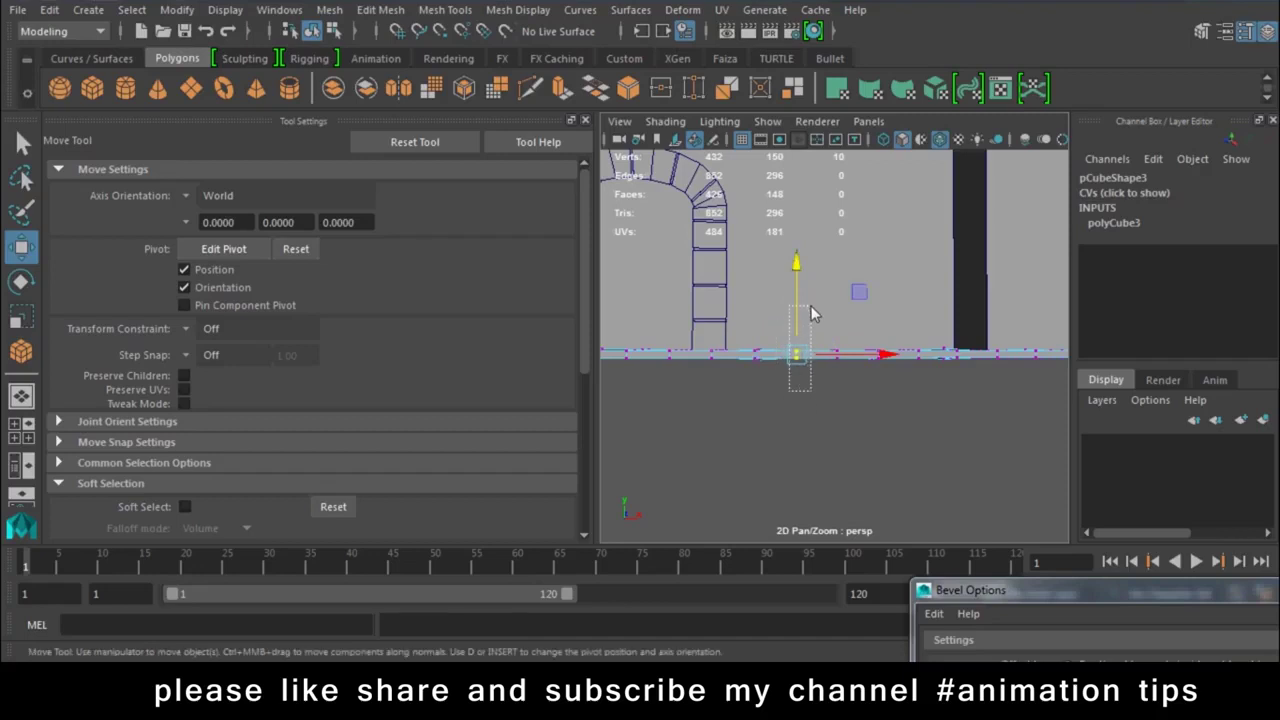
{"action": "left_click_drag", "start_coordinate": [799, 265], "coordinate": [826, 211]}
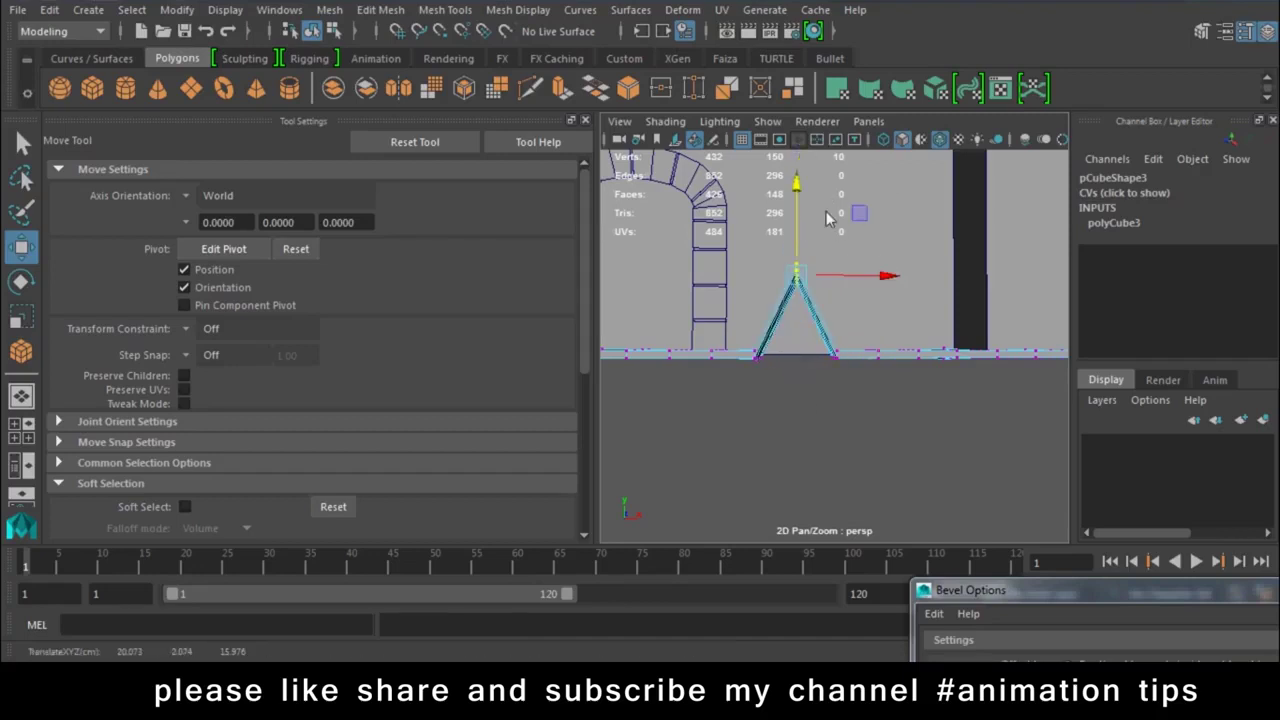
{"action": "key", "text": "ctrl+z"}
{"action": "left_click", "coordinate": [186, 507]}
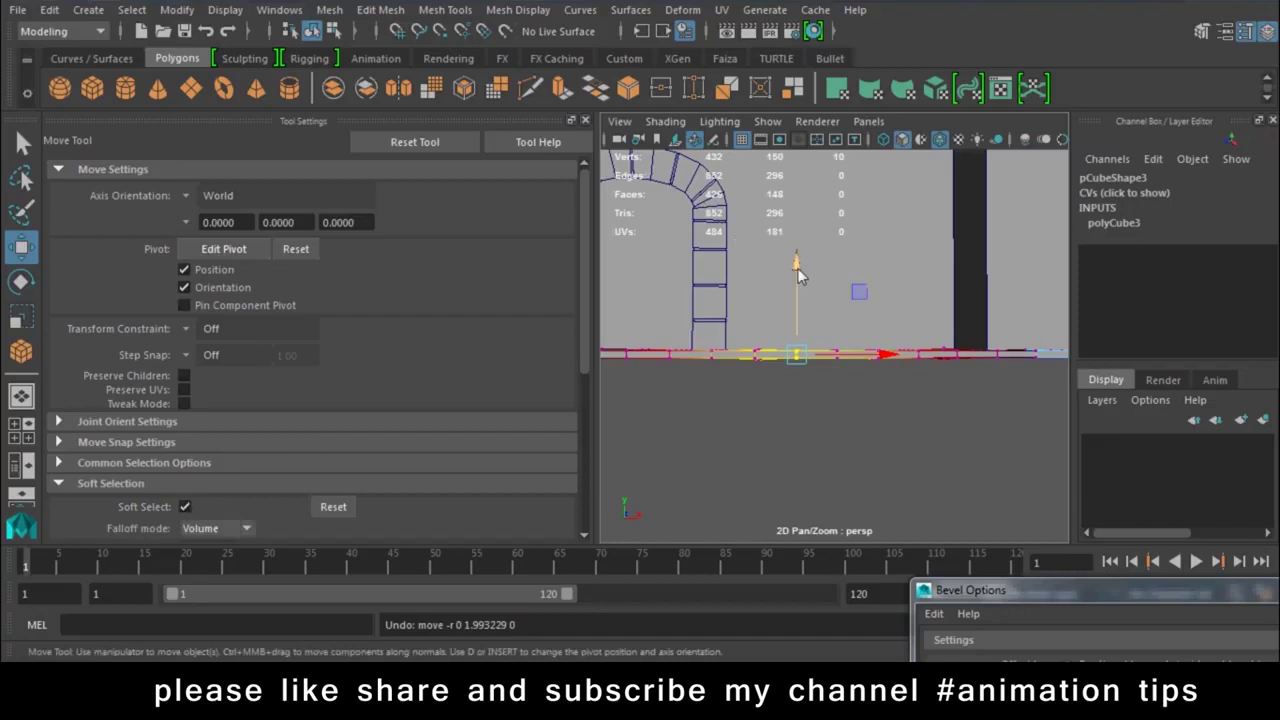
{"action": "left_click_drag", "start_coordinate": [797, 270], "coordinate": [811, 297]}
{"action": "key", "text": "ctrl+z"}
{"action": "key", "text": "ctrl+z"}
{"action": "left_click", "coordinate": [185, 507]}
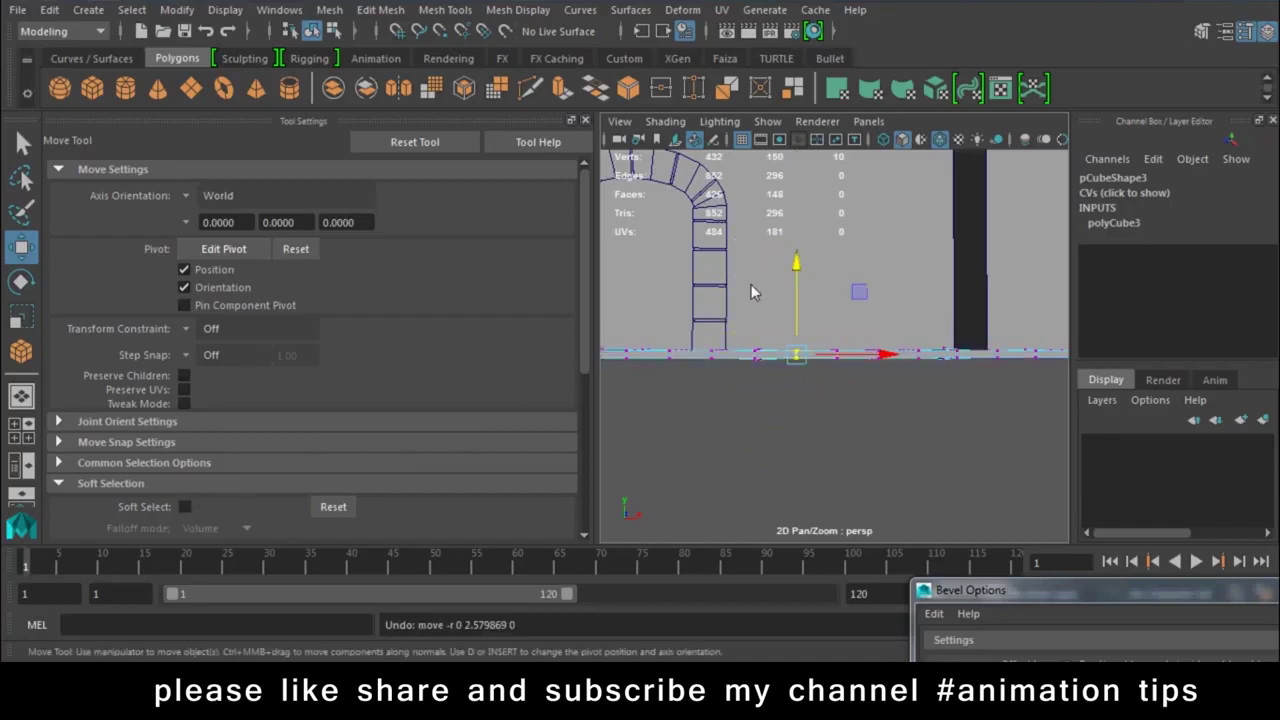
{"action": "key", "text": "ctrl+z"}
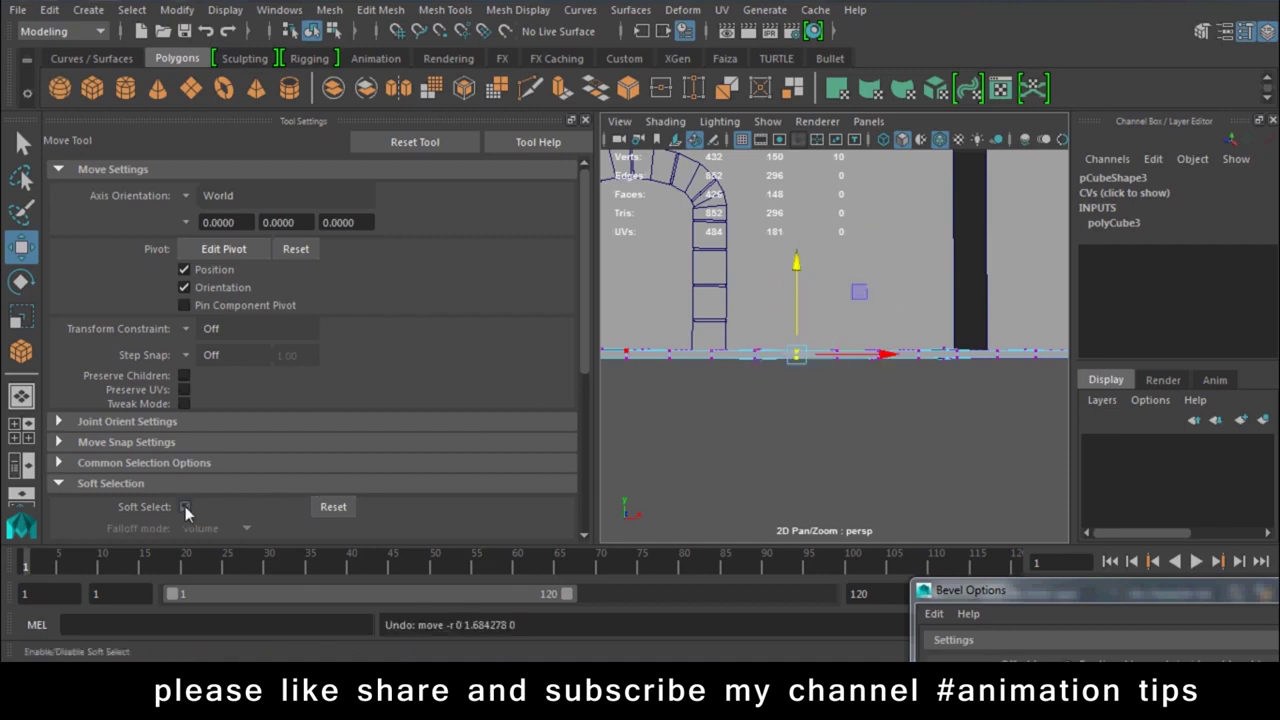
{"action": "left_click", "coordinate": [185, 507]}
{"action": "mouse_move", "coordinate": [797, 265]}
{"action": "left_mouse_down"}
{"action": "mouse_move", "coordinate": [815, 222]}
{"action": "mouse_move", "coordinate": [842, 219]}
{"action": "left_mouse_up"}
{"action": "key", "text": "ctrl+z"}
Set the soft-select falloff radius, trying .2 then committing 1.00, with soft selection on
{"action": "scroll", "coordinate": [419, 409], "scroll_direction": "down", "scroll_amount": 2}
{"action": "scroll", "coordinate": [419, 408], "scroll_direction": "down", "scroll_amount": 2}
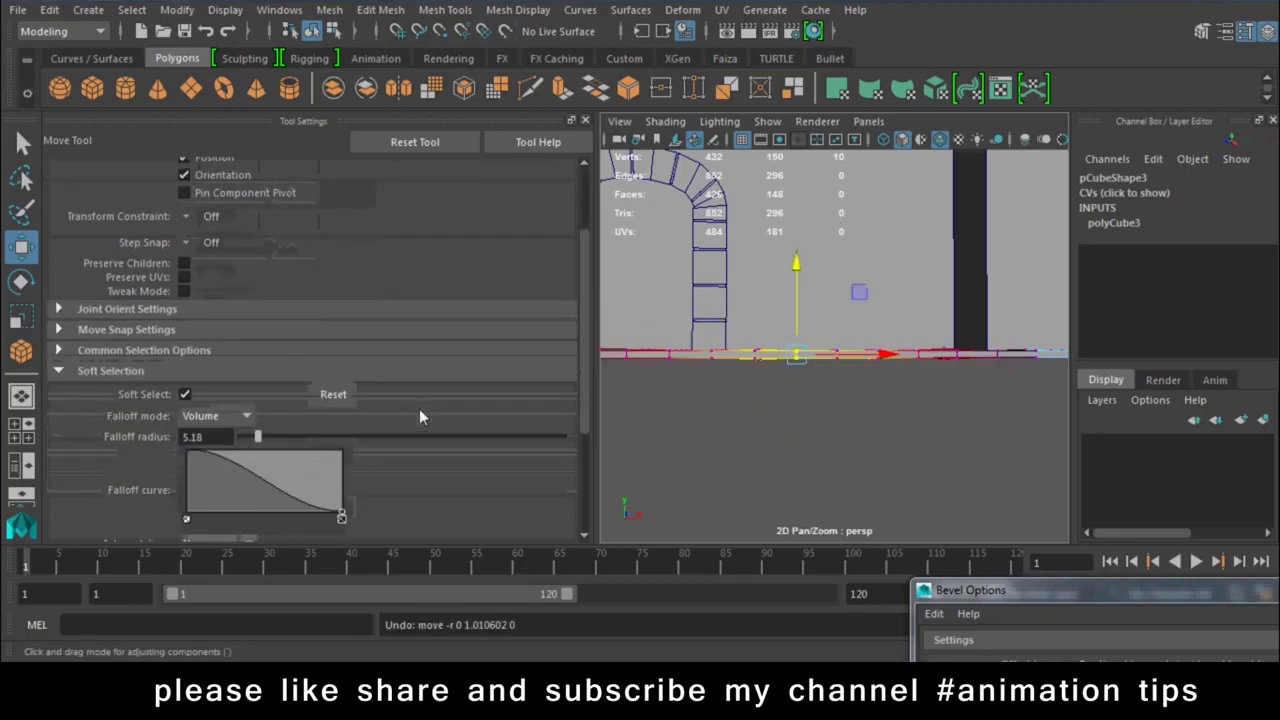
{"action": "double_click", "coordinate": [192, 437]}
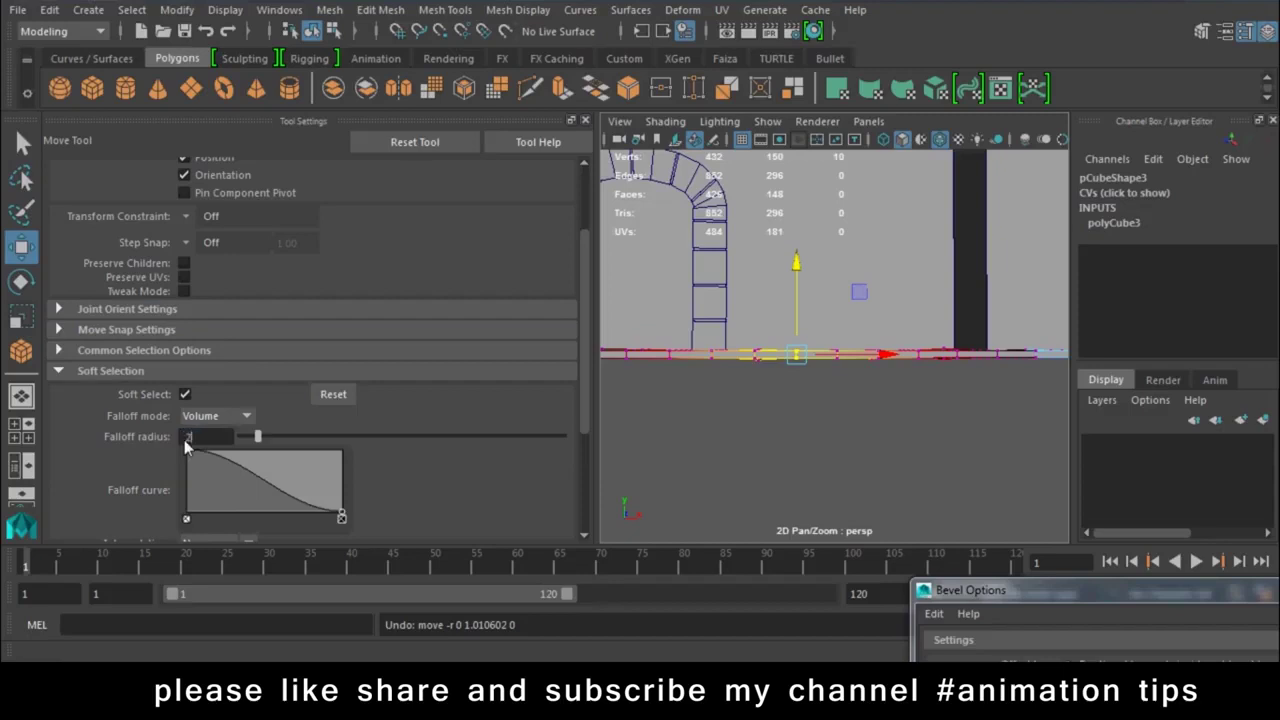
{"action": "type", "text": ".2"}
{"action": "key", "text": "Return"}
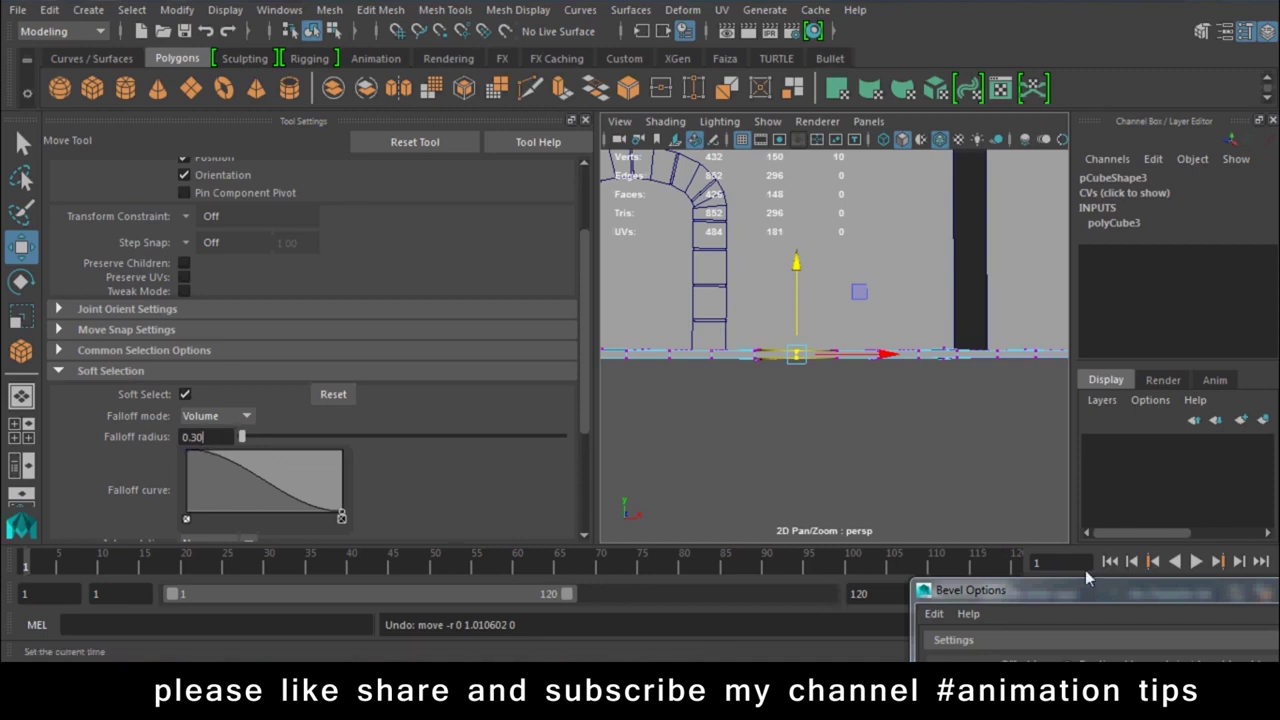
{"action": "left_click", "coordinate": [849, 475]}
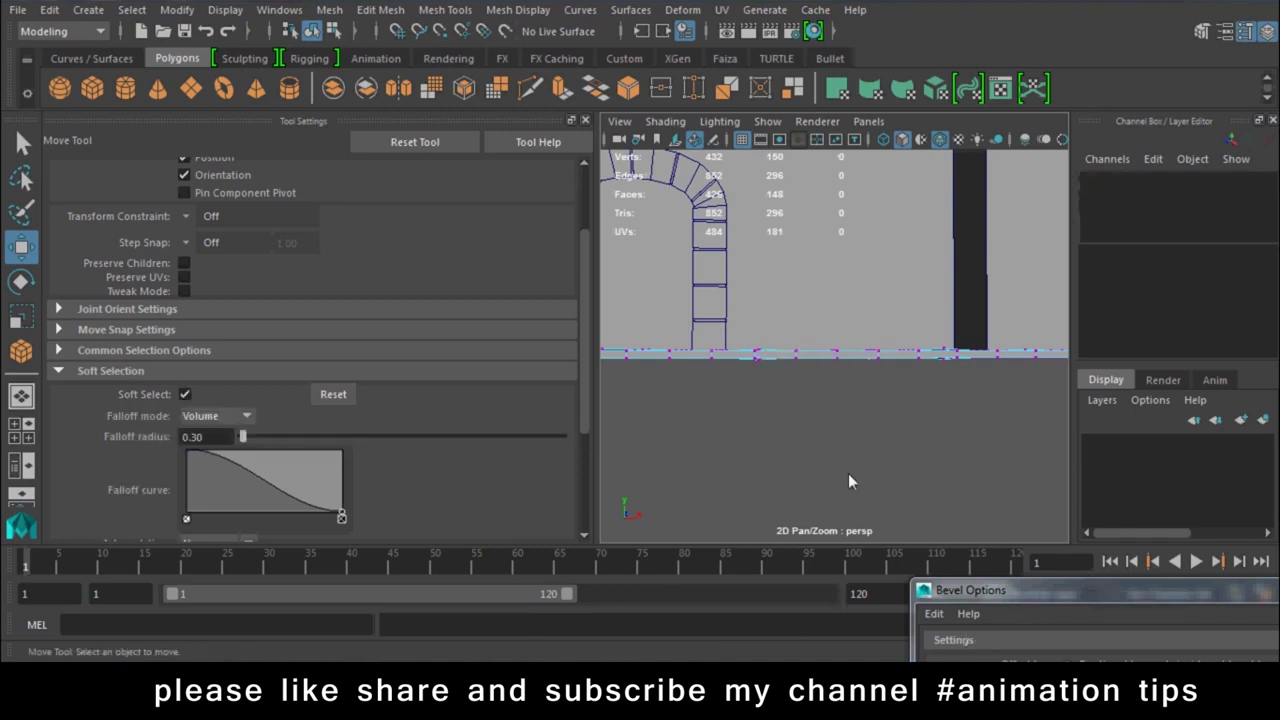
{"action": "key", "text": "b"}
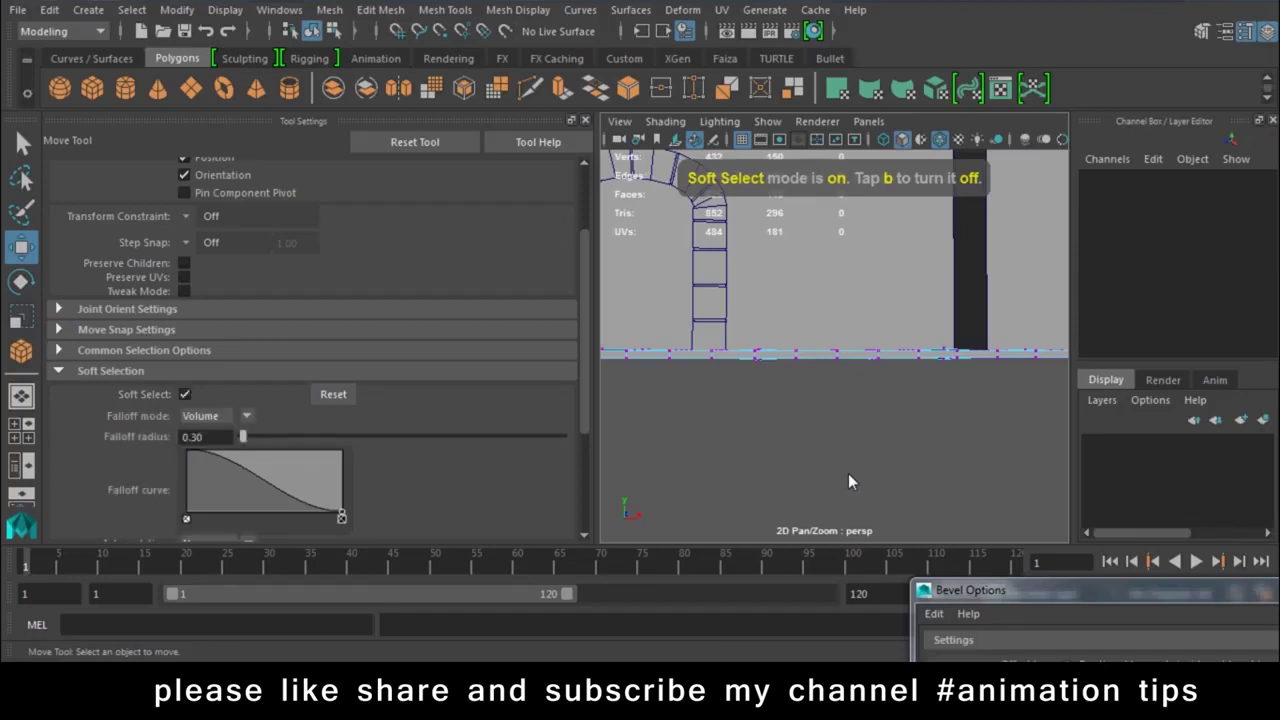
{"action": "left_click", "coordinate": [797, 356]}
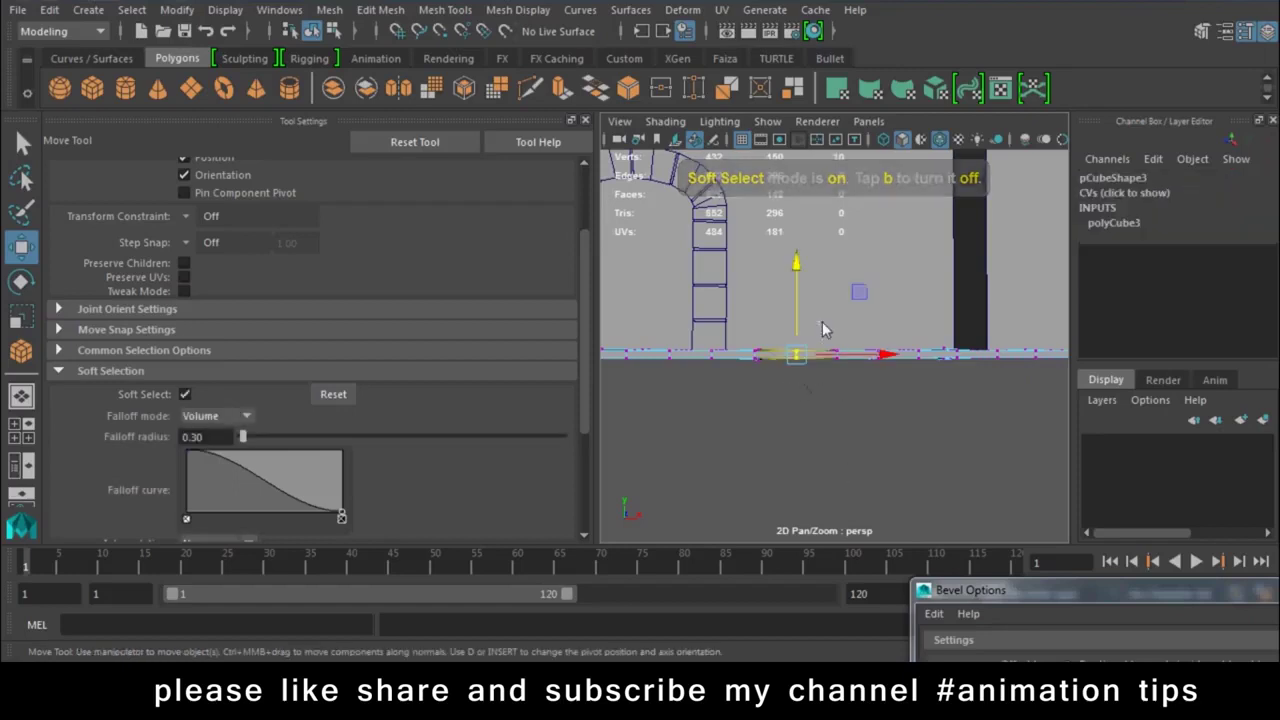
{"action": "double_click", "coordinate": [205, 440]}
{"action": "type", "text": "1"}
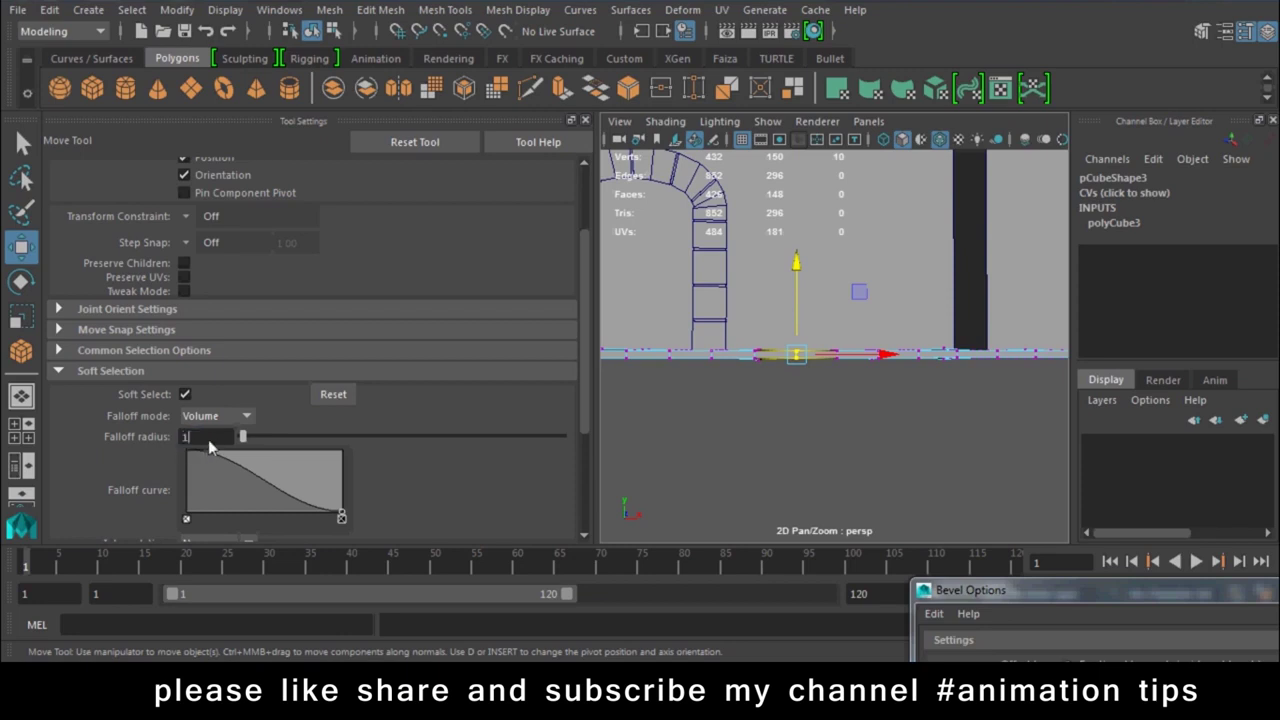
{"action": "key", "text": "Return"}
Nudge the floor vertices below the arch slightly along the vertical axis
{"action": "left_click", "coordinate": [797, 263]}
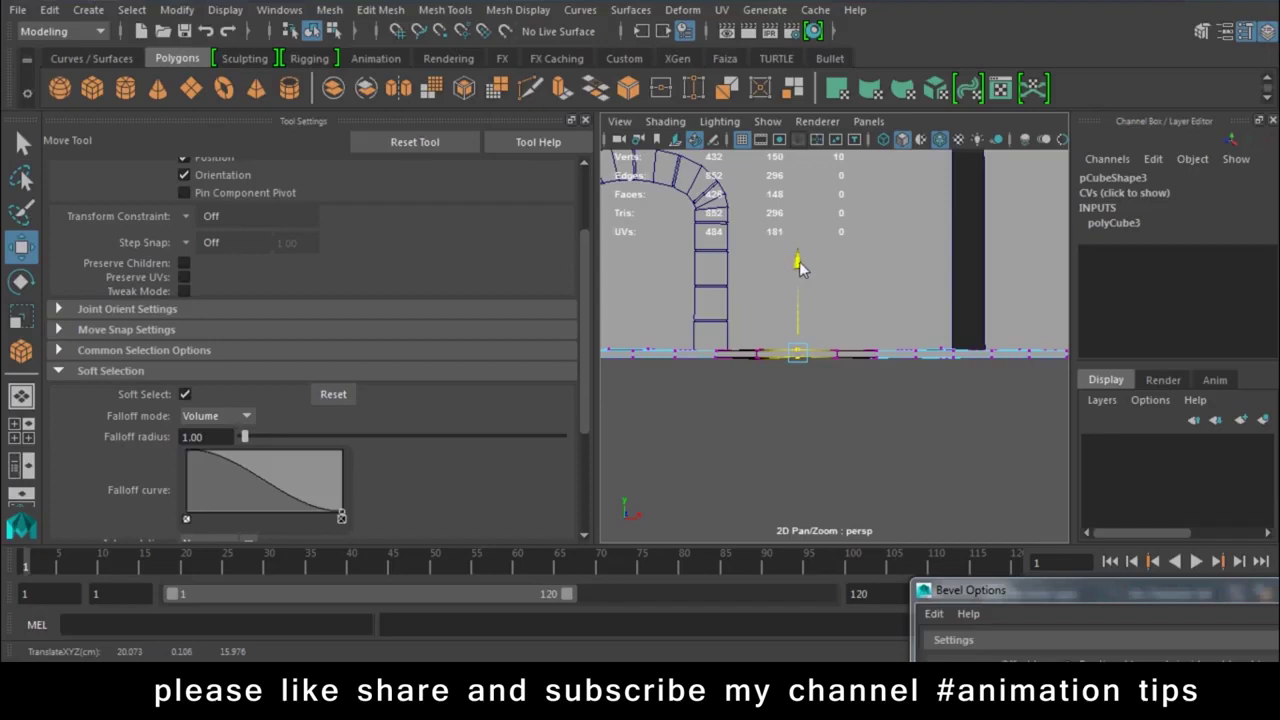
{"action": "left_click_drag", "start_coordinate": [759, 309], "coordinate": [813, 372], "text": "alt"}
{"action": "left_click", "coordinate": [779, 367]}
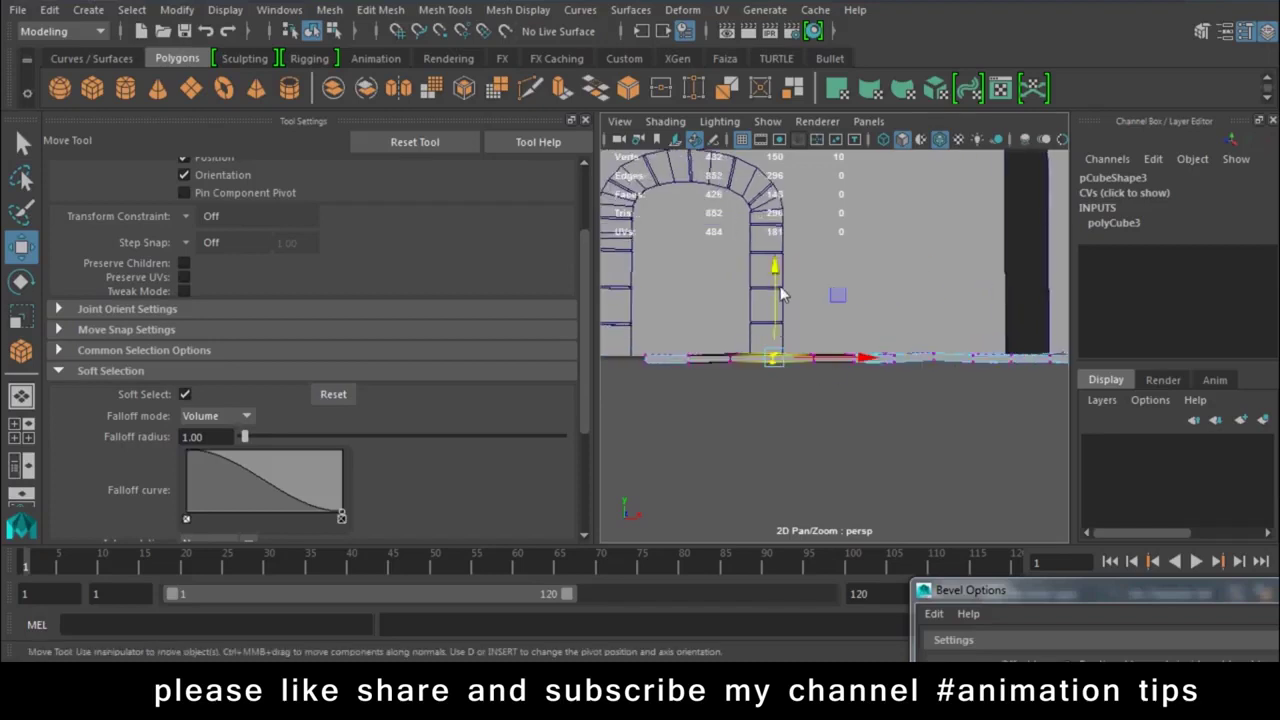
{"action": "mouse_move", "coordinate": [779, 270]}
{"action": "left_mouse_down", "text": "alt"}
{"action": "mouse_move", "coordinate": [860, 386]}
{"action": "mouse_move", "coordinate": [857, 350]}
{"action": "left_mouse_up", "text": "alt"}
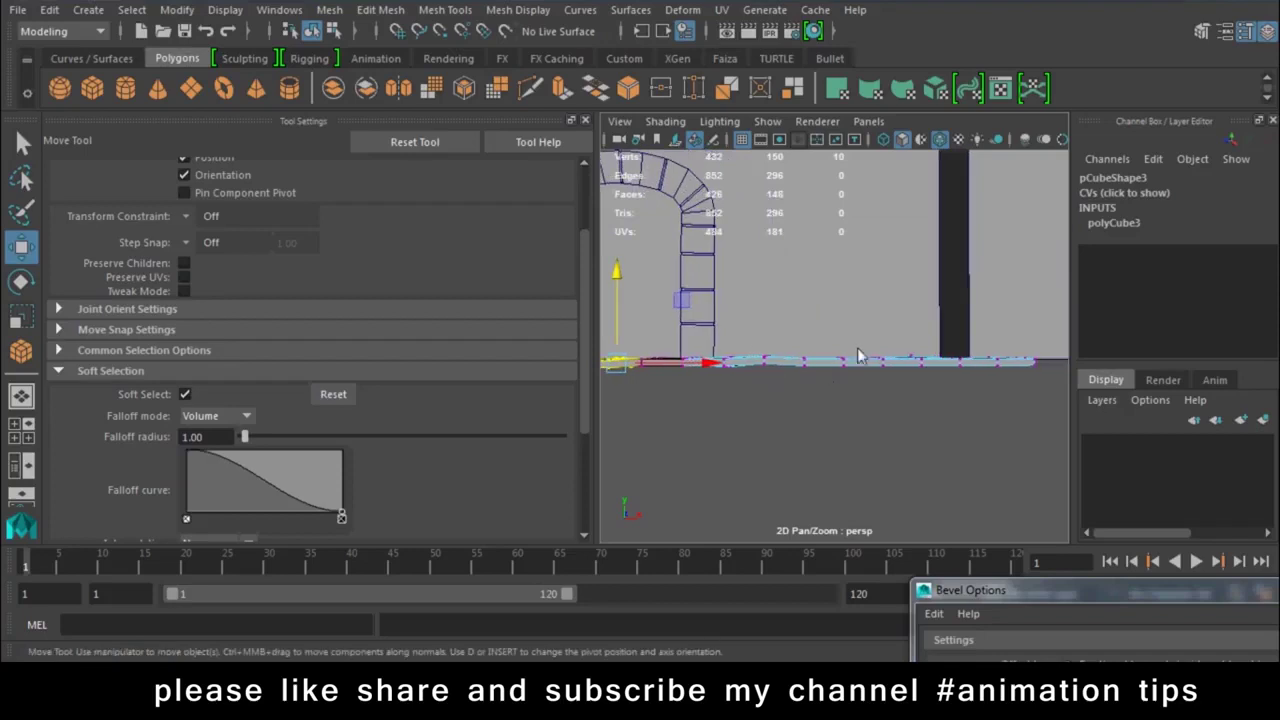
{"action": "left_click", "coordinate": [898, 375]}
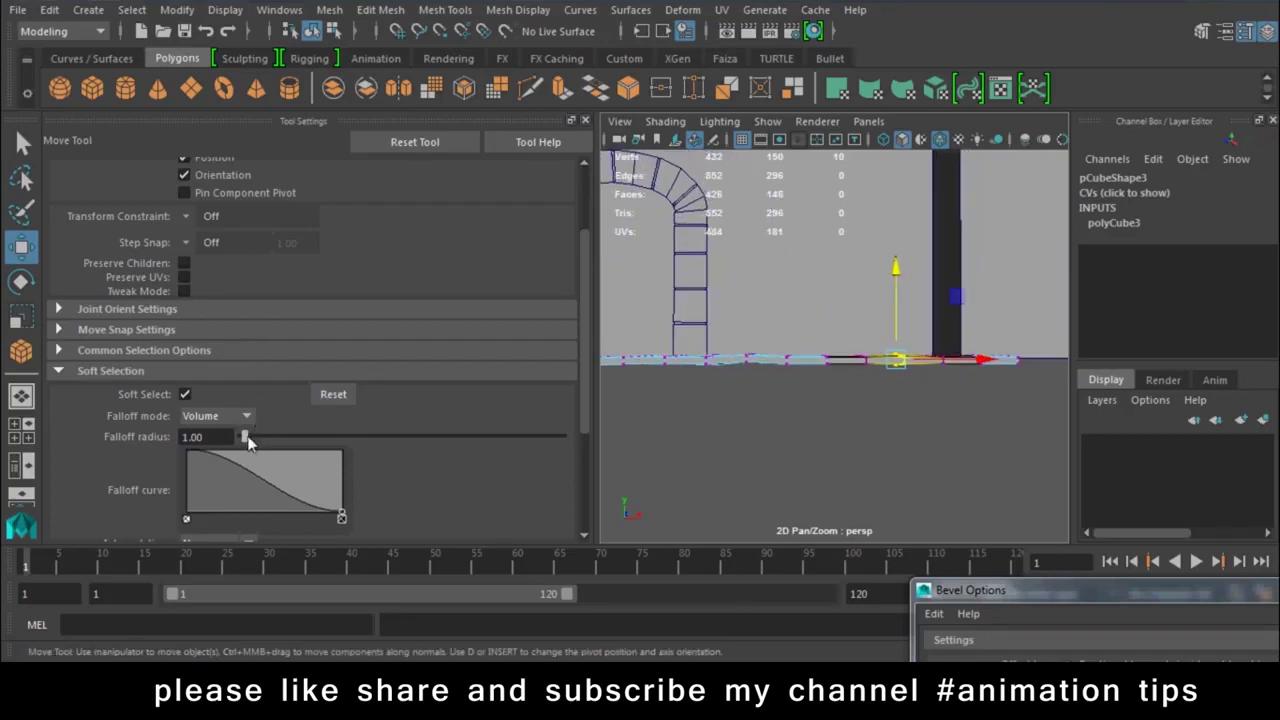
{"action": "left_click_drag", "start_coordinate": [893, 275], "coordinate": [898, 270]}
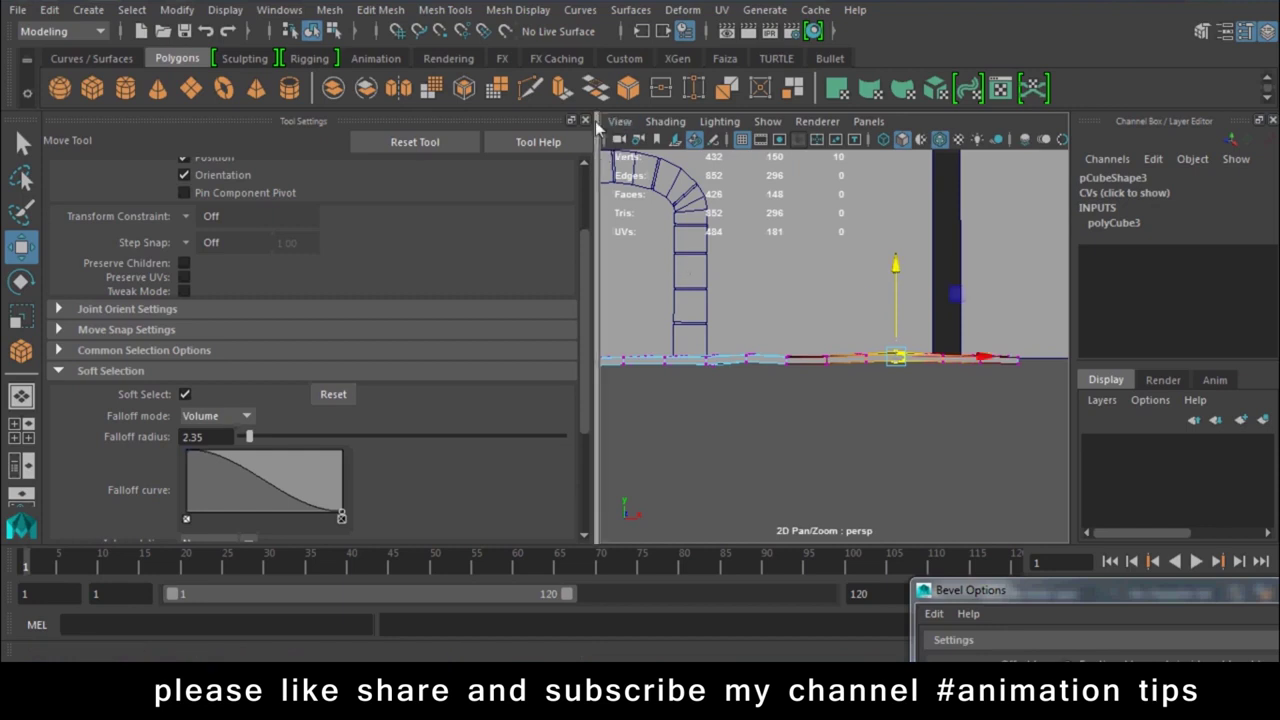
{"action": "left_click", "coordinate": [585, 119]}
{"action": "right_click", "coordinate": [623, 379]}
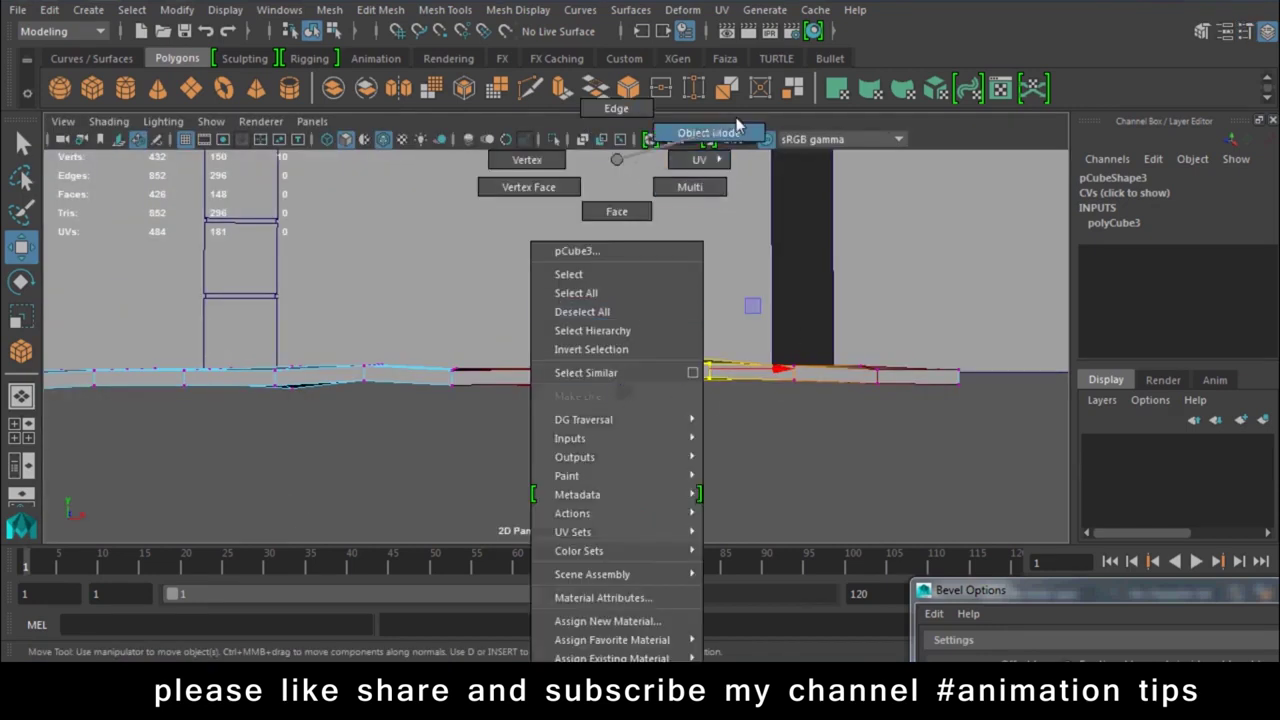
Return to object mode and move the board pCube3 onto the top of the wall
{"action": "left_click", "coordinate": [708, 132]}
{"action": "mouse_move", "coordinate": [755, 484]}
{"action": "left_mouse_down", "text": "alt"}
{"action": "mouse_move", "coordinate": [355, 318]}
{"action": "mouse_move", "coordinate": [586, 334]}
{"action": "mouse_move", "coordinate": [674, 429]}
{"action": "mouse_move", "coordinate": [518, 446]}
{"action": "left_mouse_up", "text": "alt"}
{"action": "mouse_move", "coordinate": [425, 350]}
{"action": "left_mouse_down"}
{"action": "mouse_move", "coordinate": [430, 268]}
{"action": "mouse_move", "coordinate": [494, 191]}
{"action": "mouse_move", "coordinate": [499, 303]}
{"action": "mouse_move", "coordinate": [570, 387]}
{"action": "left_mouse_up"}
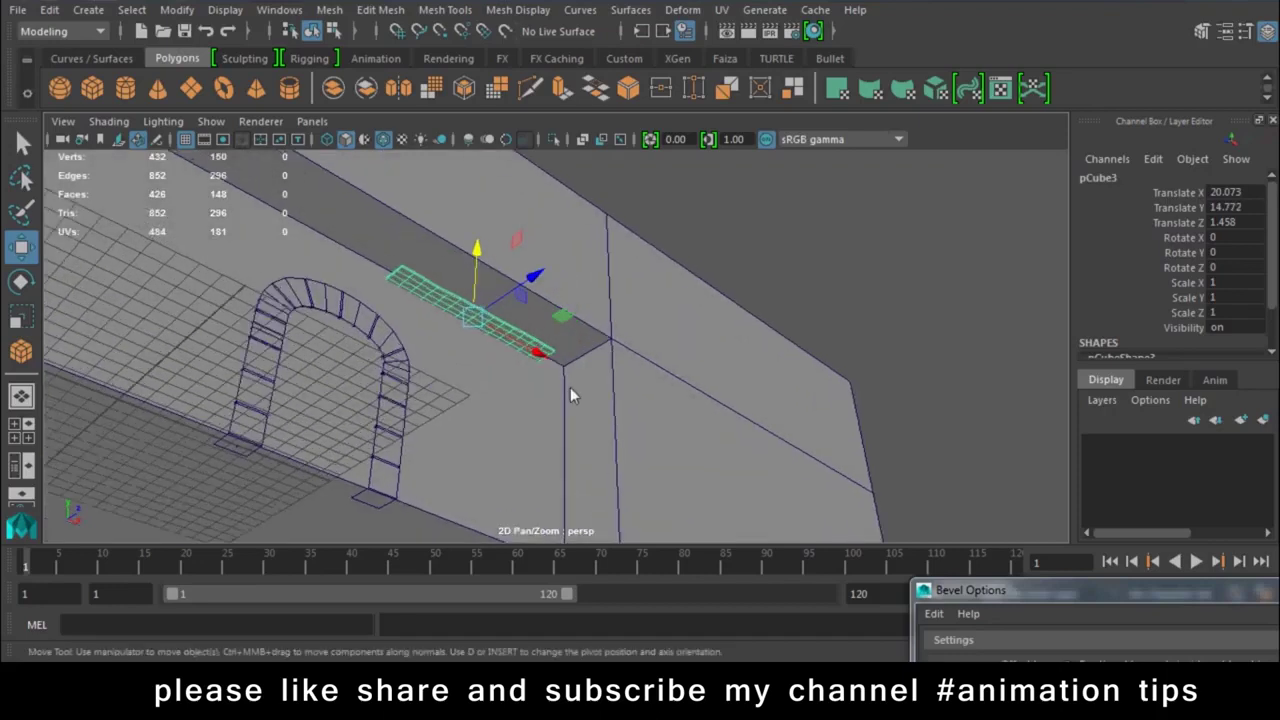
{"action": "right_click_drag", "start_coordinate": [571, 387], "coordinate": [613, 451], "text": "alt"}
{"action": "mouse_move", "coordinate": [613, 451]}
{"action": "left_mouse_down", "text": "alt"}
{"action": "mouse_move", "coordinate": [602, 398]}
{"action": "mouse_move", "coordinate": [668, 391]}
{"action": "mouse_move", "coordinate": [704, 406]}
{"action": "mouse_move", "coordinate": [692, 396]}
{"action": "left_mouse_up", "text": "alt"}
{"action": "mouse_move", "coordinate": [629, 316]}
{"action": "left_mouse_down"}
{"action": "mouse_move", "coordinate": [640, 283]}
{"action": "mouse_move", "coordinate": [697, 392]}
{"action": "mouse_move", "coordinate": [640, 380]}
{"action": "mouse_move", "coordinate": [712, 378]}
{"action": "mouse_move", "coordinate": [702, 383]}
{"action": "mouse_move", "coordinate": [781, 428]}
{"action": "mouse_move", "coordinate": [640, 303]}
{"action": "left_mouse_up"}
{"action": "key", "text": "r"}
{"action": "key", "text": "w"}
Duplicate the board into several plank strips and narrow them together along Z
{"action": "key", "text": "ctrl+d"}
{"action": "key", "text": "shift+d"}
{"action": "key", "text": "shift+d"}
{"action": "left_click", "coordinate": [642, 301], "text": "shift"}
{"action": "left_click", "coordinate": [607, 320], "text": "shift"}
{"action": "left_click", "coordinate": [545, 319], "text": "shift"}
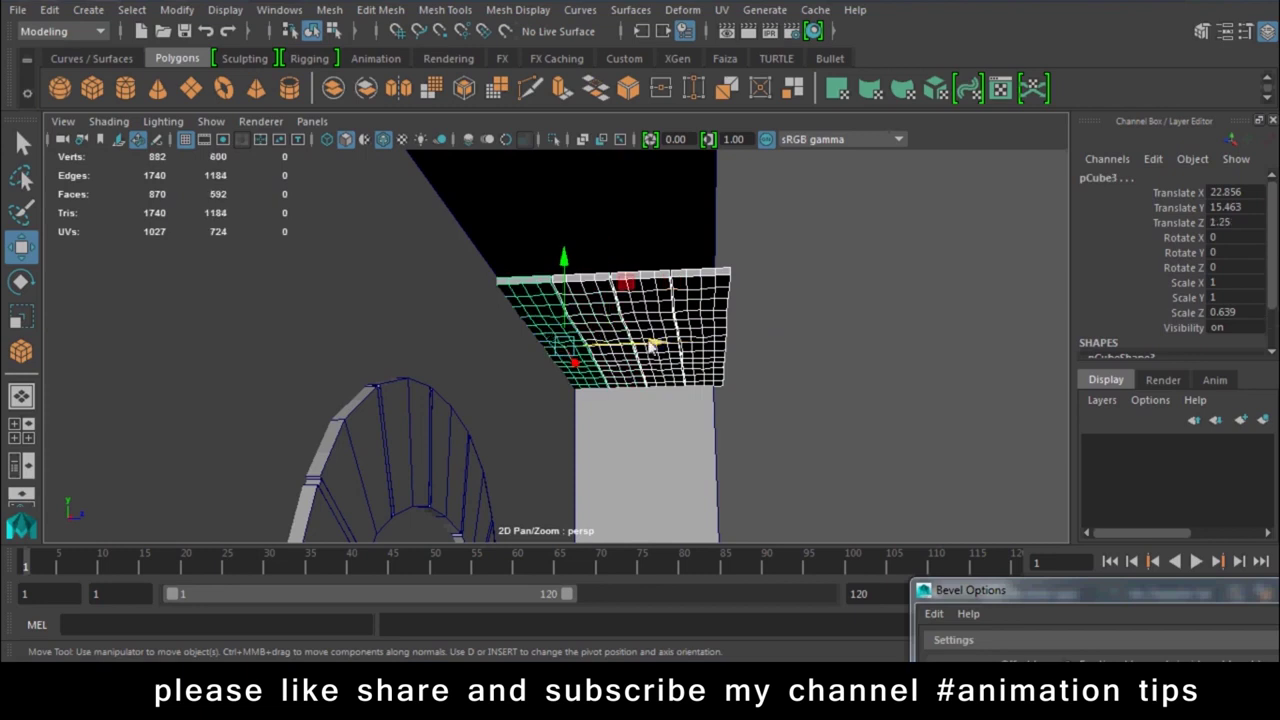
{"action": "key", "text": "r"}
{"action": "mouse_move", "coordinate": [648, 344]}
{"action": "left_mouse_down"}
{"action": "mouse_move", "coordinate": [805, 332]}
{"action": "mouse_move", "coordinate": [746, 356]}
{"action": "left_mouse_up"}
{"action": "key", "text": "w"}
Adjust individual plank widths, slightly widening the neighbouring strip
{"action": "left_click", "coordinate": [610, 330]}
{"action": "left_click", "coordinate": [672, 341]}
{"action": "key", "text": "e"}
{"action": "key", "text": "r"}
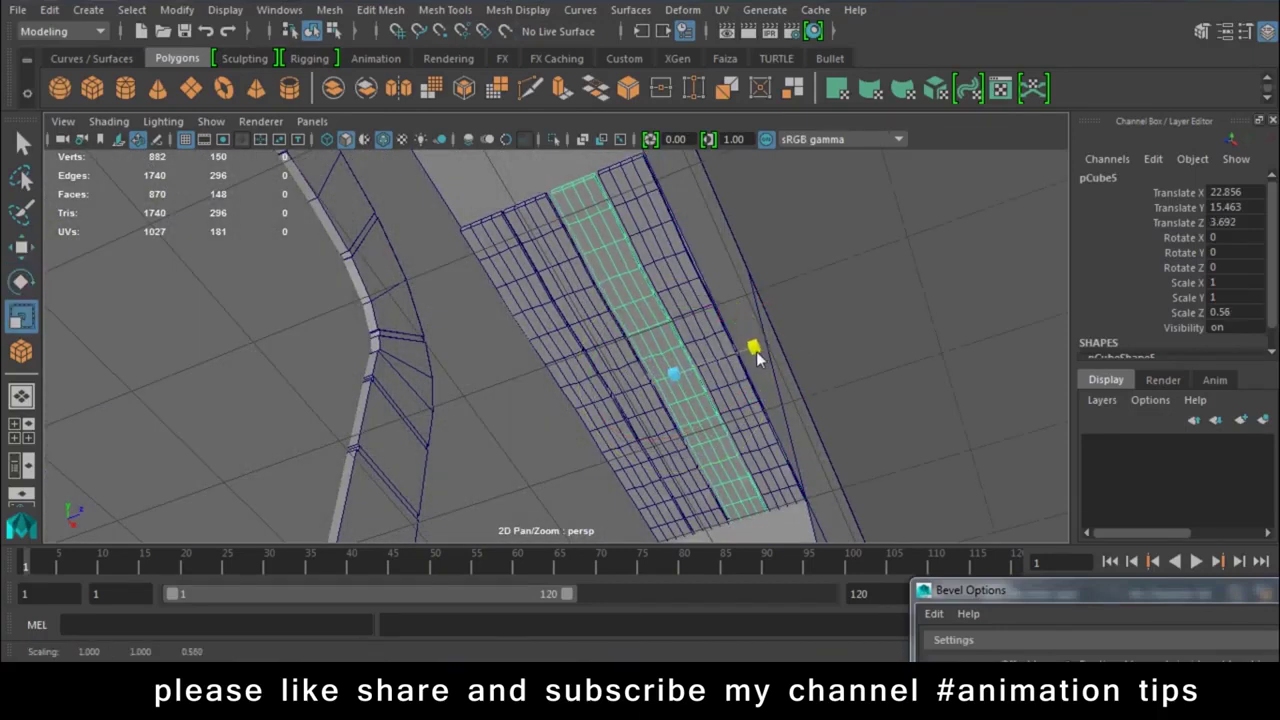
{"action": "left_click", "coordinate": [622, 395]}
{"action": "mouse_move", "coordinate": [715, 370]}
{"action": "left_mouse_down"}
{"action": "mouse_move", "coordinate": [677, 337]}
{"action": "mouse_move", "coordinate": [631, 417]}
{"action": "mouse_move", "coordinate": [568, 277]}
{"action": "mouse_move", "coordinate": [539, 334]}
{"action": "mouse_move", "coordinate": [763, 432]}
{"action": "mouse_move", "coordinate": [704, 392]}
{"action": "mouse_move", "coordinate": [667, 386]}
{"action": "left_mouse_up"}
{"action": "key", "text": "w"}
Duplicate the first plank leftward along the ledge and repeat the copies
{"action": "left_click", "coordinate": [538, 329]}
{"action": "key", "text": "ctrl+d"}
{"action": "left_click_drag", "start_coordinate": [746, 371], "coordinate": [531, 362]}
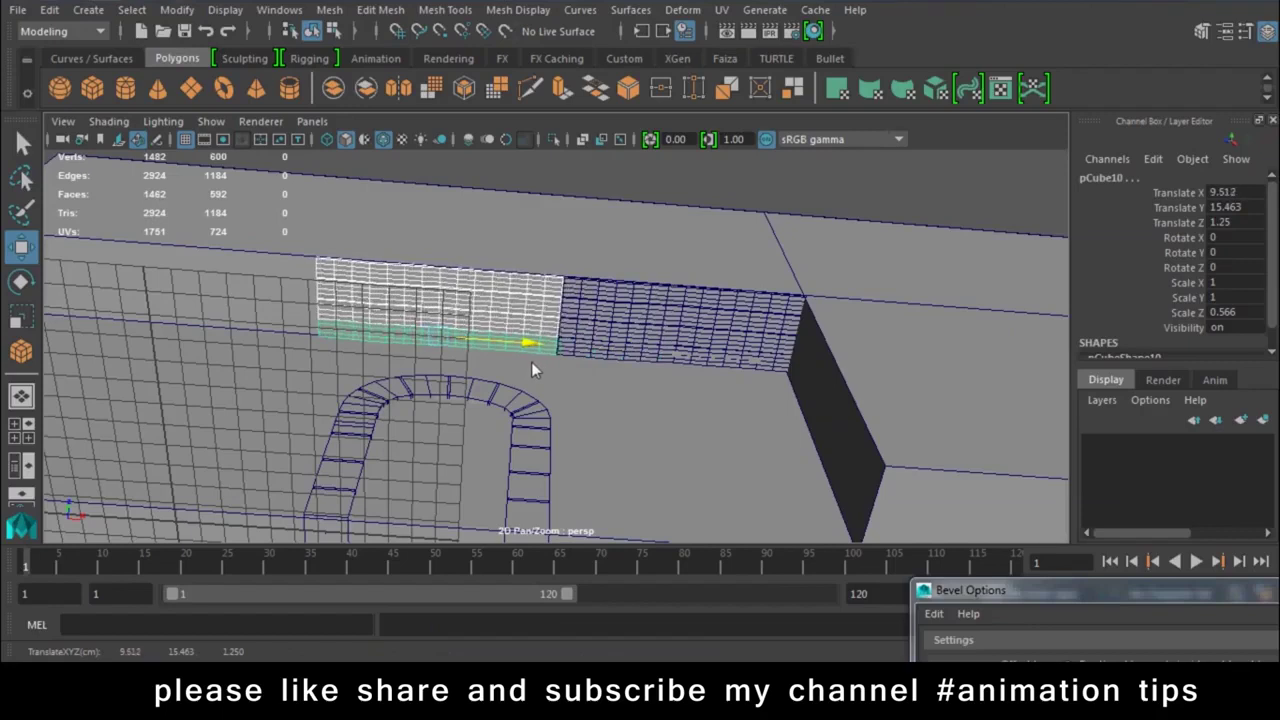
{"action": "key", "text": "shift+d"}
{"action": "key", "text": "shift+d"}
{"action": "key", "text": "space"}
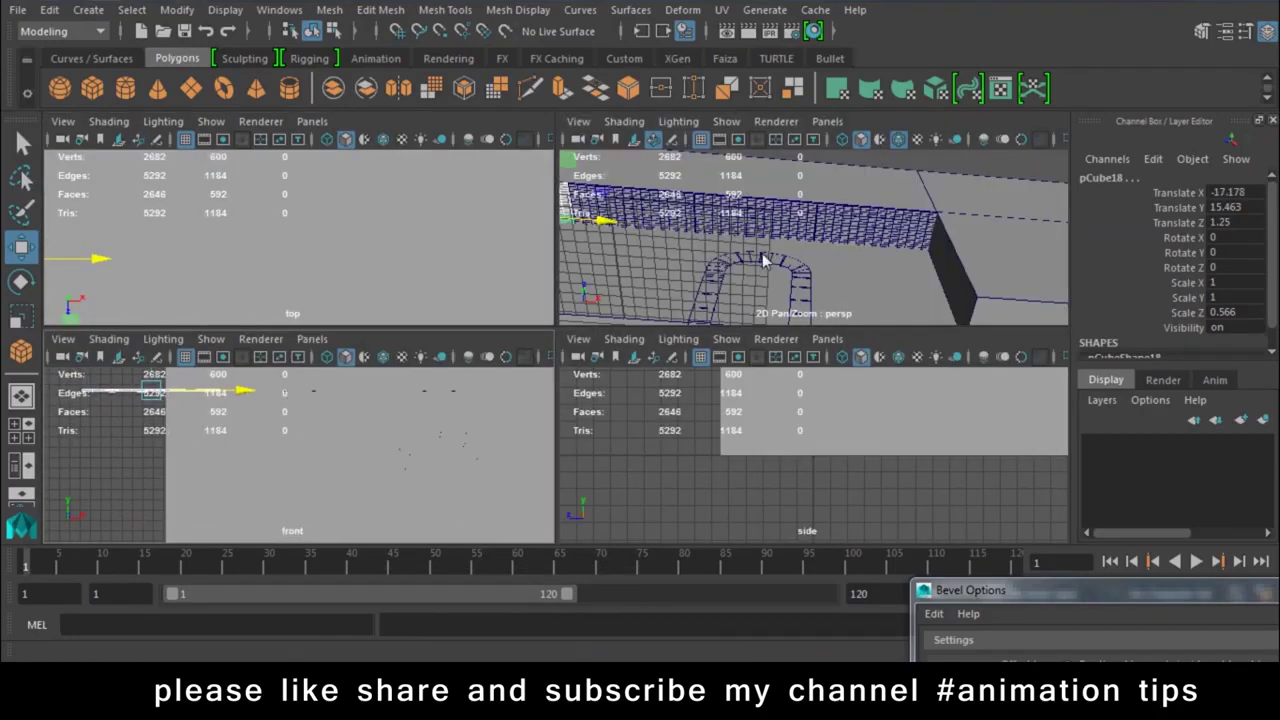
Select the wall's faces and shift them left along X
{"action": "left_click", "coordinate": [900, 177]}
{"action": "right_click_drag", "start_coordinate": [672, 303], "coordinate": [372, 381], "text": "alt"}
{"action": "mouse_move", "coordinate": [372, 381]}
{"action": "left_mouse_down", "text": "alt"}
{"action": "mouse_move", "coordinate": [529, 385]}
{"action": "mouse_move", "coordinate": [587, 248]}
{"action": "left_mouse_up", "text": "alt"}
{"action": "mouse_move", "coordinate": [677, 237]}
{"action": "left_mouse_down", "text": "alt"}
{"action": "mouse_move", "coordinate": [643, 257]}
{"action": "mouse_move", "coordinate": [626, 237]}
{"action": "mouse_move", "coordinate": [409, 286]}
{"action": "left_mouse_up", "text": "alt"}
{"action": "right_click_drag", "start_coordinate": [655, 160], "coordinate": [643, 230]}
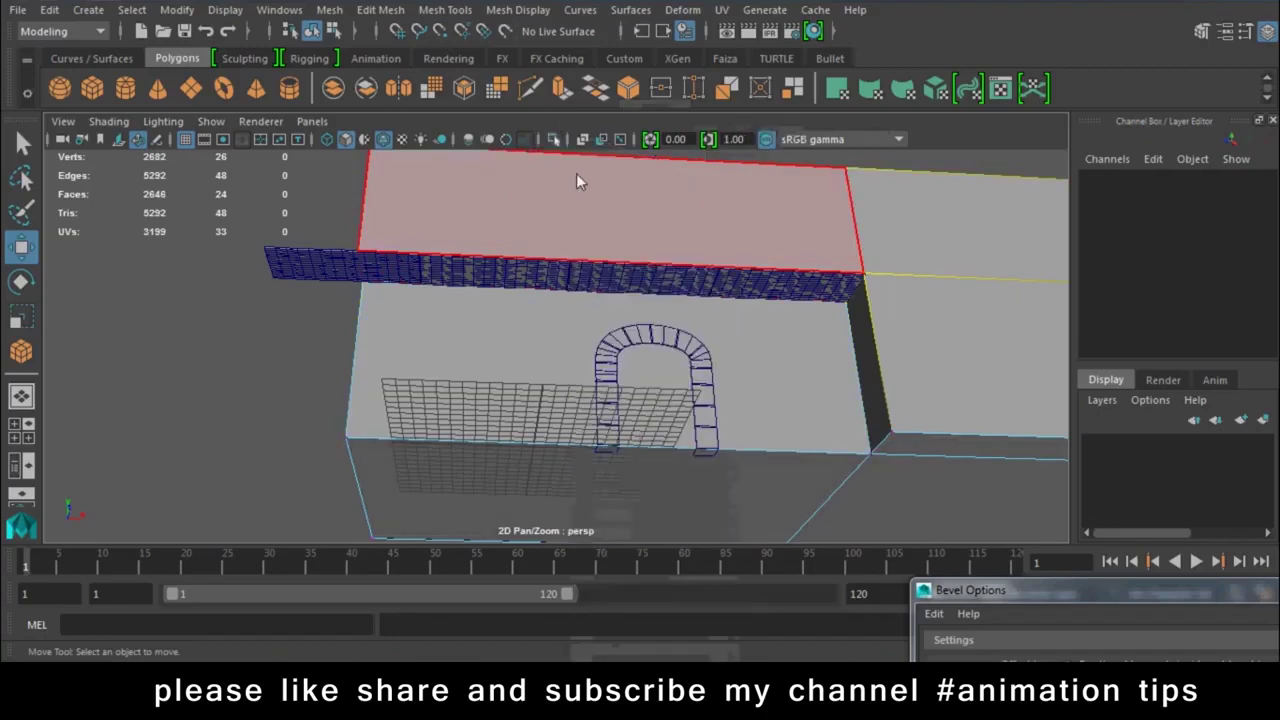
{"action": "right_click_drag", "start_coordinate": [576, 173], "coordinate": [354, 249], "text": "alt"}
{"action": "left_click_drag", "start_coordinate": [404, 206], "coordinate": [536, 478]}
{"action": "middle_click_drag", "start_coordinate": [559, 360], "coordinate": [526, 357]}
Duplicate a face loop of the ledge into pCube19 and lower it below the ledge
{"action": "right_click_drag", "start_coordinate": [585, 272], "coordinate": [710, 168]}
{"action": "mouse_move", "coordinate": [710, 168]}
{"action": "left_mouse_down", "text": "alt"}
{"action": "mouse_move", "coordinate": [686, 209]}
{"action": "mouse_move", "coordinate": [709, 400]}
{"action": "mouse_move", "coordinate": [683, 277]}
{"action": "left_mouse_up", "text": "alt"}
{"action": "scroll", "coordinate": [783, 470], "scroll_direction": "up", "scroll_amount": 5}
{"action": "mouse_move", "coordinate": [783, 470]}
{"action": "left_mouse_down", "text": "alt"}
{"action": "mouse_move", "coordinate": [769, 477]}
{"action": "mouse_move", "coordinate": [728, 443]}
{"action": "mouse_move", "coordinate": [625, 334]}
{"action": "mouse_move", "coordinate": [586, 410]}
{"action": "left_mouse_up", "text": "alt"}
{"action": "double_click", "coordinate": [626, 330]}
{"action": "key", "text": "ctrl+d"}
{"action": "mouse_move", "coordinate": [598, 266]}
{"action": "left_mouse_down"}
{"action": "mouse_move", "coordinate": [609, 315]}
{"action": "mouse_move", "coordinate": [541, 313]}
{"action": "mouse_move", "coordinate": [1021, 284]}
{"action": "left_mouse_up"}
{"action": "key", "text": "e"}
{"action": "key", "text": "ctrl+z"}
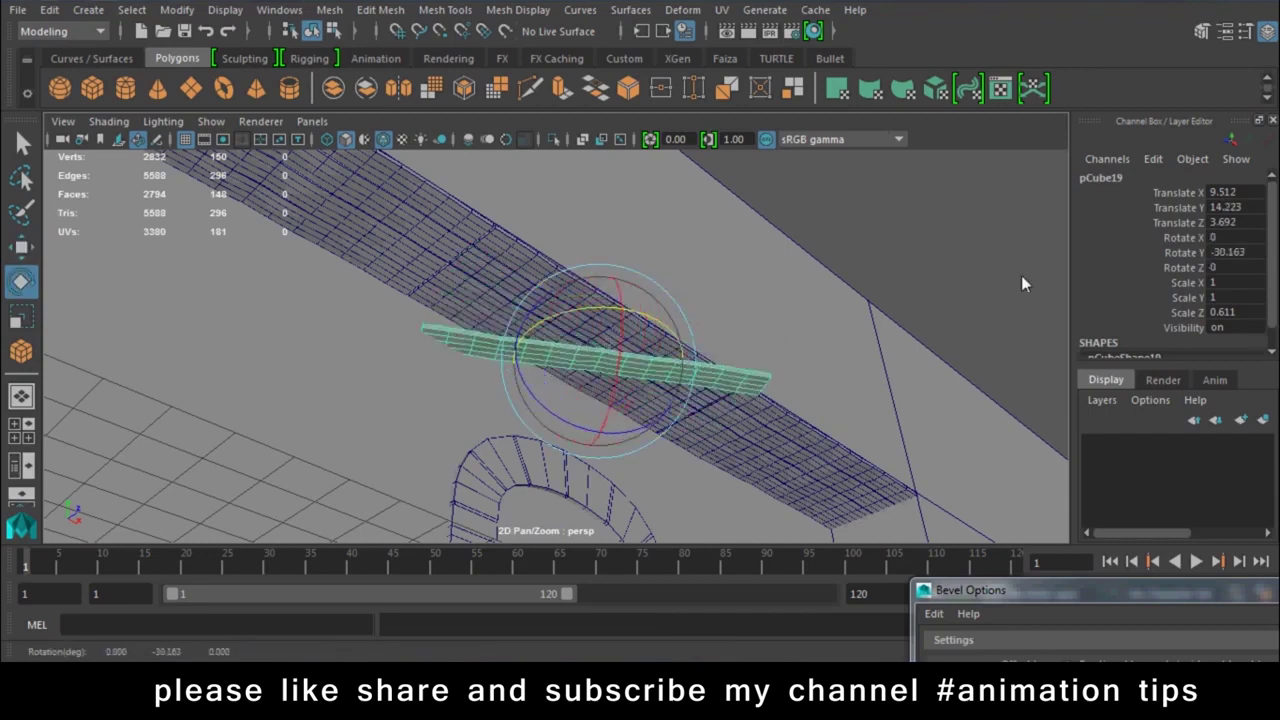
Rotate the copied strip to 90 degrees on Y
{"action": "double_click", "coordinate": [1244, 256]}
{"action": "type", "text": "90"}
{"action": "key", "text": "Return"}
{"action": "key", "text": "r"}
{"action": "left_click_drag", "start_coordinate": [769, 420], "coordinate": [708, 392], "text": "alt"}
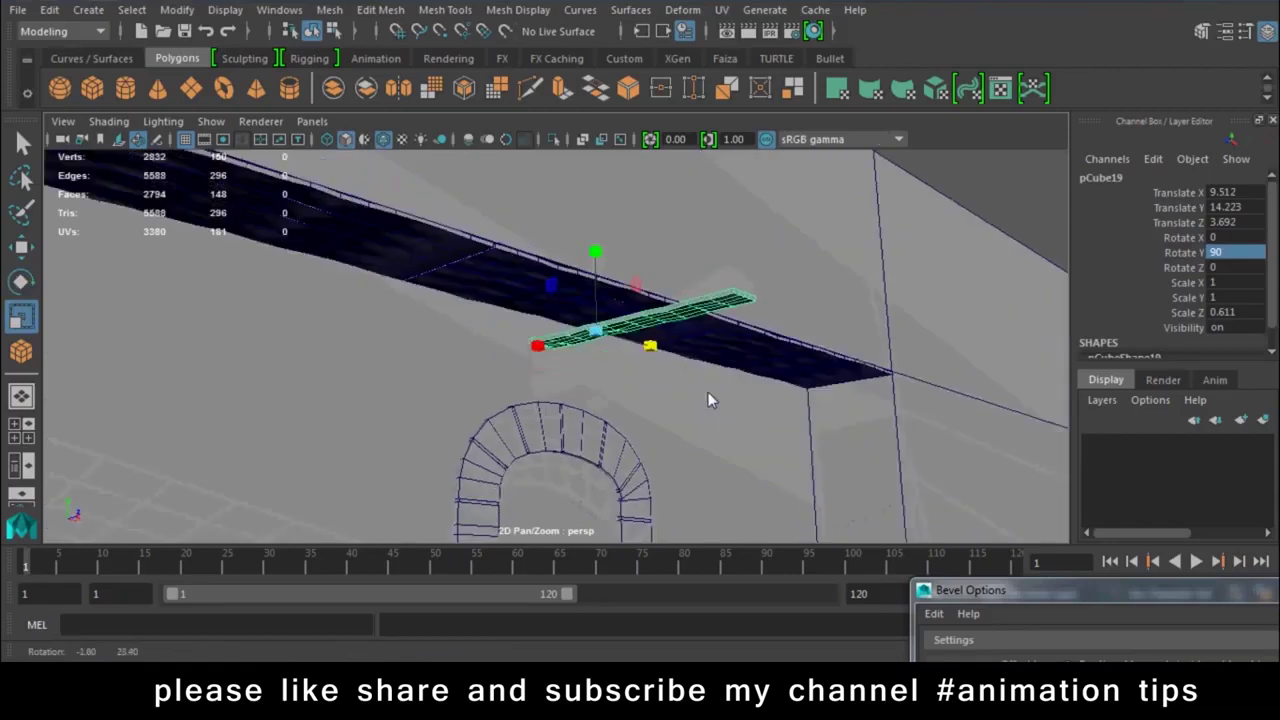
{"action": "mouse_move", "coordinate": [606, 249]}
{"action": "left_mouse_down"}
{"action": "mouse_move", "coordinate": [614, 131]}
{"action": "mouse_move", "coordinate": [665, 58]}
{"action": "left_mouse_up"}
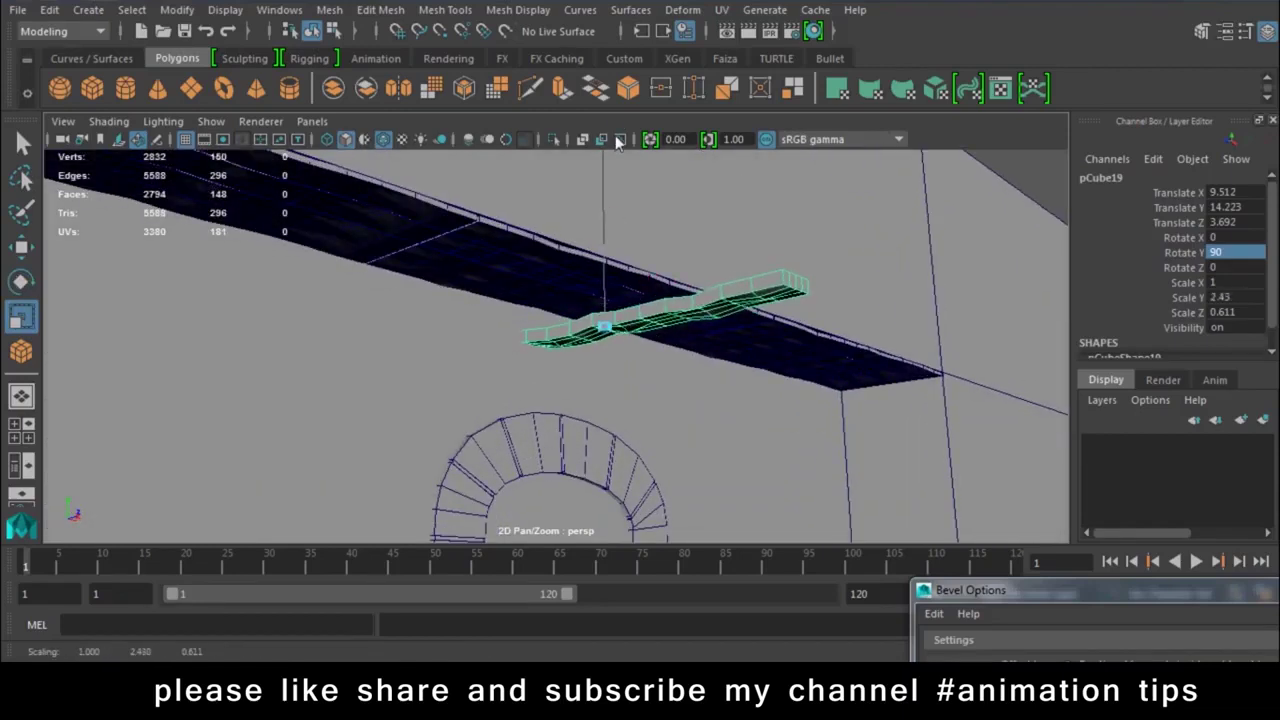
{"action": "key", "text": "ctrl+z"}
{"action": "mouse_move", "coordinate": [684, 357]}
{"action": "left_mouse_down", "text": "alt"}
{"action": "mouse_move", "coordinate": [634, 314]}
{"action": "mouse_move", "coordinate": [622, 328]}
{"action": "left_mouse_up", "text": "alt"}
In front view, pull the strip's bottom vertices down to thicken it
{"action": "key", "text": "space"}
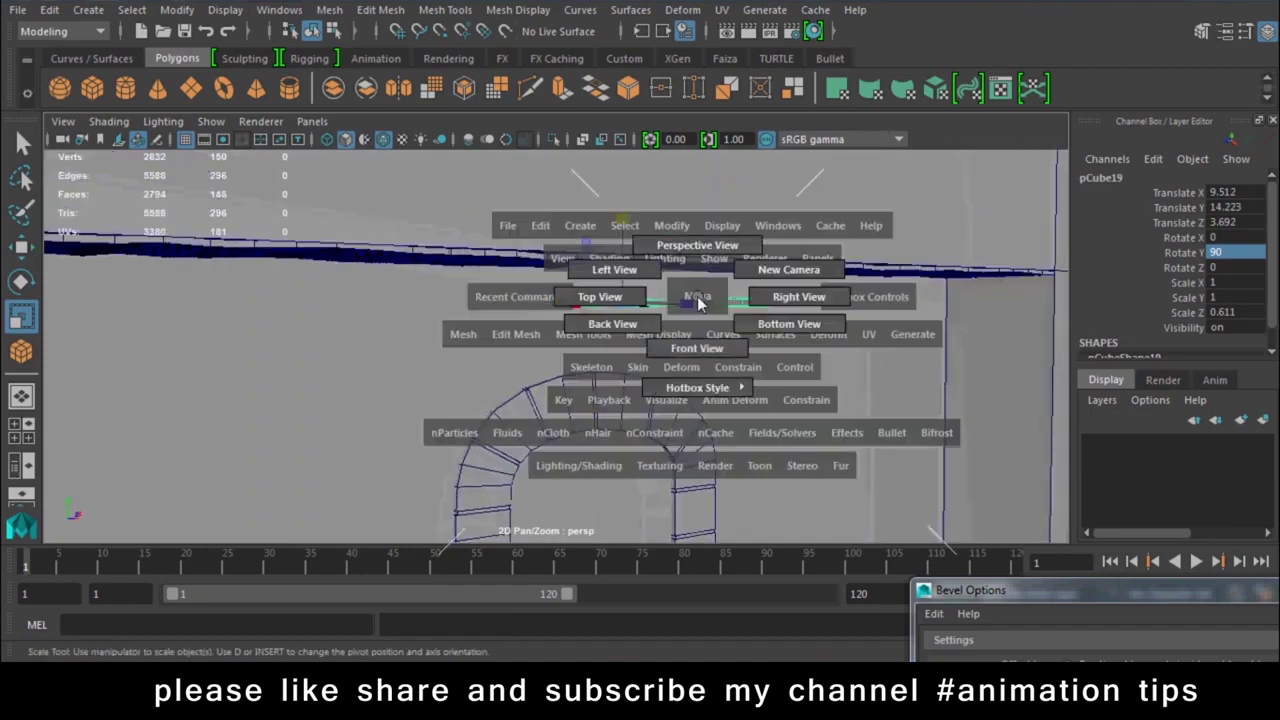
{"action": "left_click_drag", "start_coordinate": [700, 295], "coordinate": [703, 365]}
{"action": "scroll", "coordinate": [774, 310], "scroll_direction": "up", "scroll_amount": 3}
{"action": "key", "text": "f"}
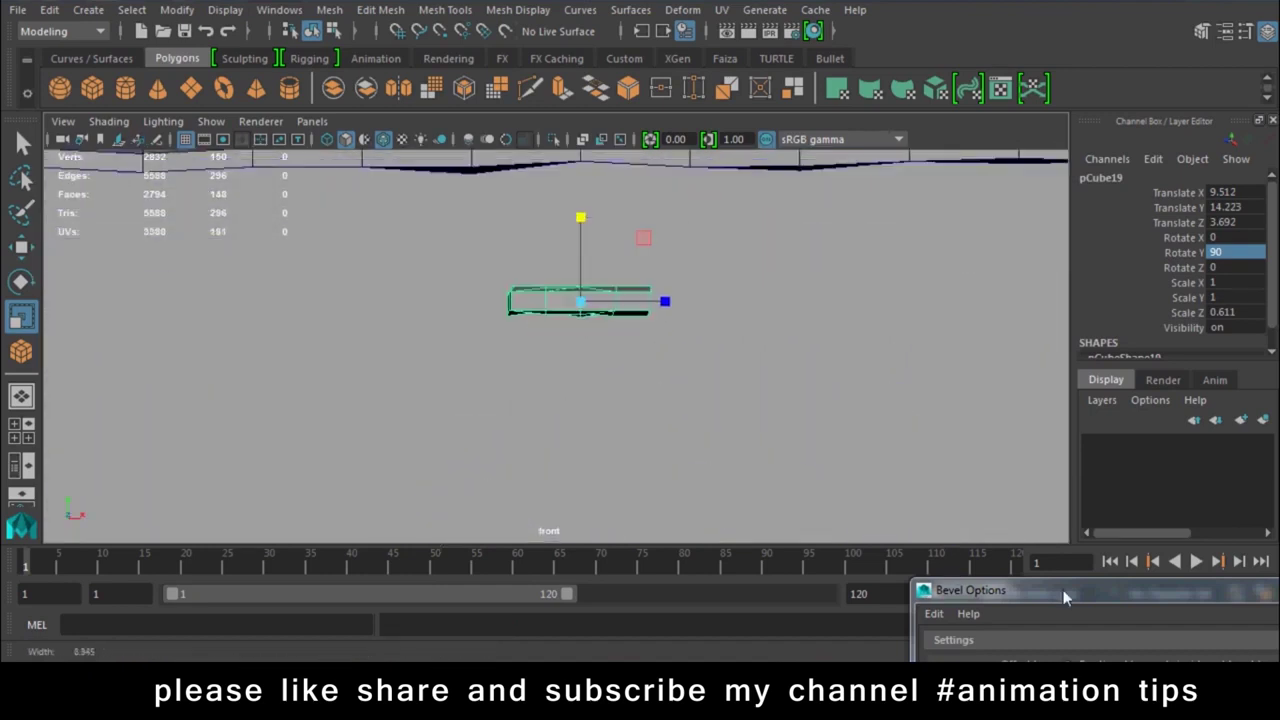
{"action": "right_click_drag", "start_coordinate": [540, 160], "coordinate": [464, 166]}
{"action": "left_click_drag", "start_coordinate": [437, 337], "coordinate": [714, 298]}
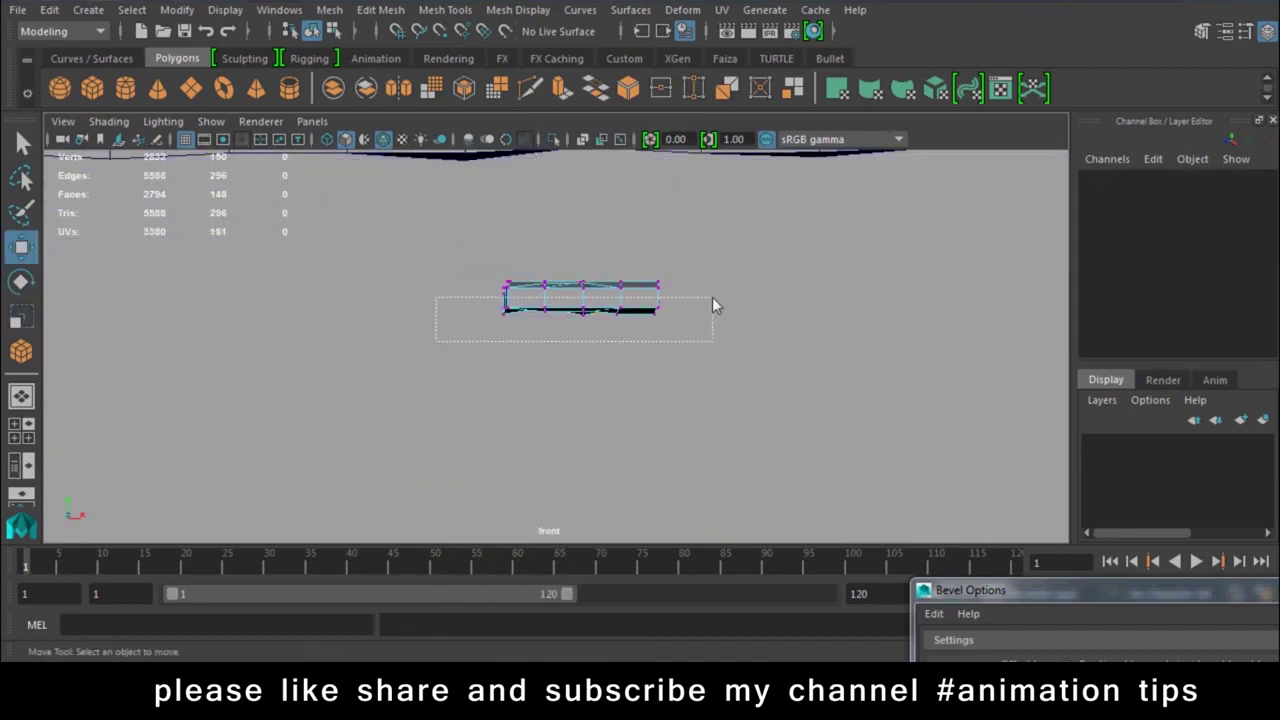
{"action": "key", "text": "w"}
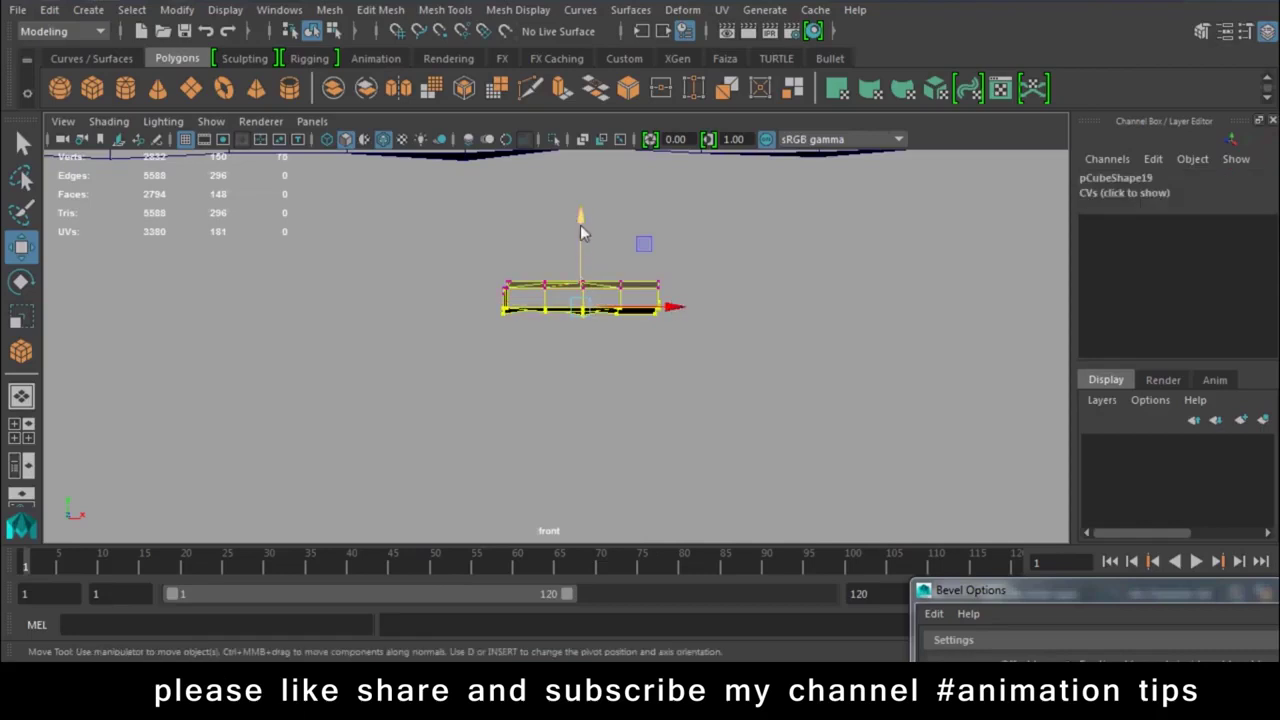
{"action": "left_click_drag", "start_coordinate": [582, 221], "coordinate": [587, 277]}
{"action": "key", "text": "space"}
{"action": "left_click", "coordinate": [587, 277]}
Back in object mode, select the whole pCube19 block and lower it slightly
{"action": "mouse_move", "coordinate": [583, 342]}
{"action": "left_mouse_down", "text": "alt"}
{"action": "mouse_move", "coordinate": [714, 434]}
{"action": "mouse_move", "coordinate": [590, 322]}
{"action": "left_mouse_up", "text": "alt"}
{"action": "key", "text": "r"}
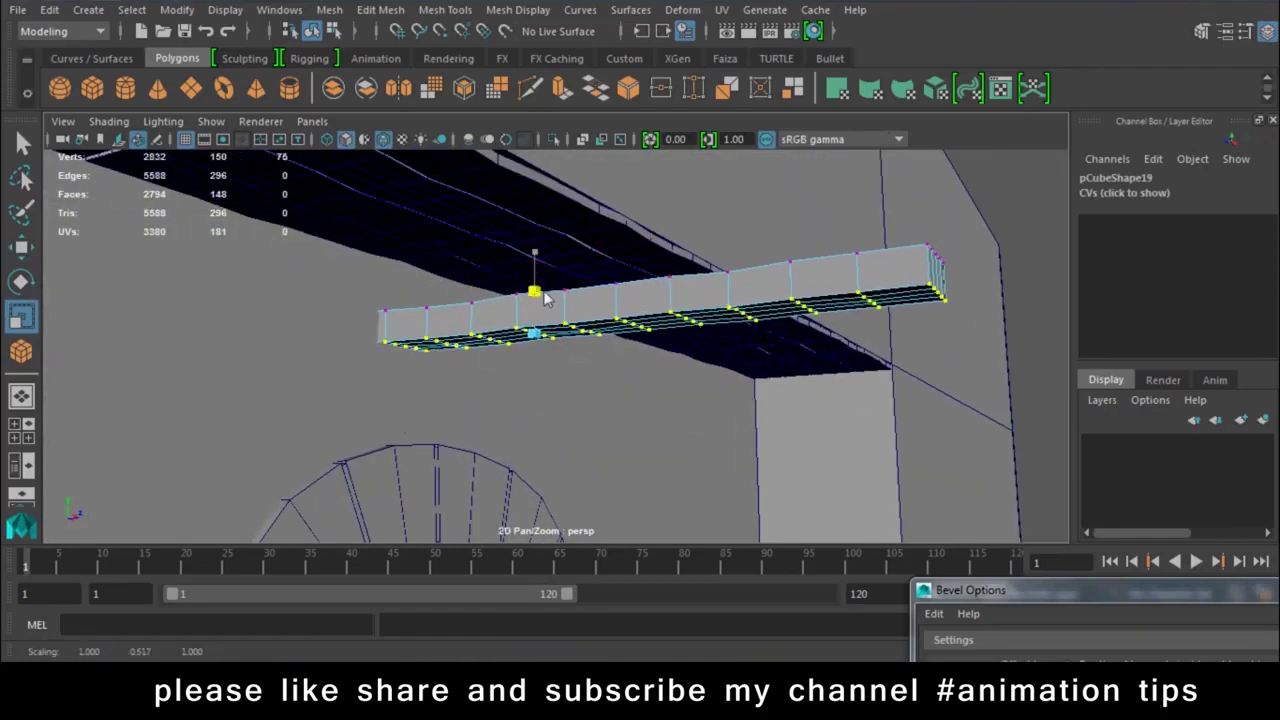
{"action": "right_click", "coordinate": [721, 305]}
{"action": "left_click", "coordinate": [684, 311]}
{"action": "left_click", "coordinate": [676, 345]}
{"action": "mouse_move", "coordinate": [676, 350]}
{"action": "left_mouse_down", "text": "alt"}
{"action": "mouse_move", "coordinate": [530, 280]}
{"action": "mouse_move", "coordinate": [540, 222]}
{"action": "left_mouse_up", "text": "alt"}
{"action": "key", "text": "w"}
{"action": "mouse_move", "coordinate": [673, 317]}
{"action": "left_mouse_down", "text": "alt"}
{"action": "mouse_move", "coordinate": [389, 283]}
{"action": "mouse_move", "coordinate": [626, 340]}
{"action": "mouse_move", "coordinate": [560, 315]}
{"action": "mouse_move", "coordinate": [843, 317]}
{"action": "mouse_move", "coordinate": [829, 321]}
{"action": "left_mouse_up", "text": "alt"}
Shorten the block to scale X 0.373 and slide it against the wall under the ledge
{"action": "key", "text": "r"}
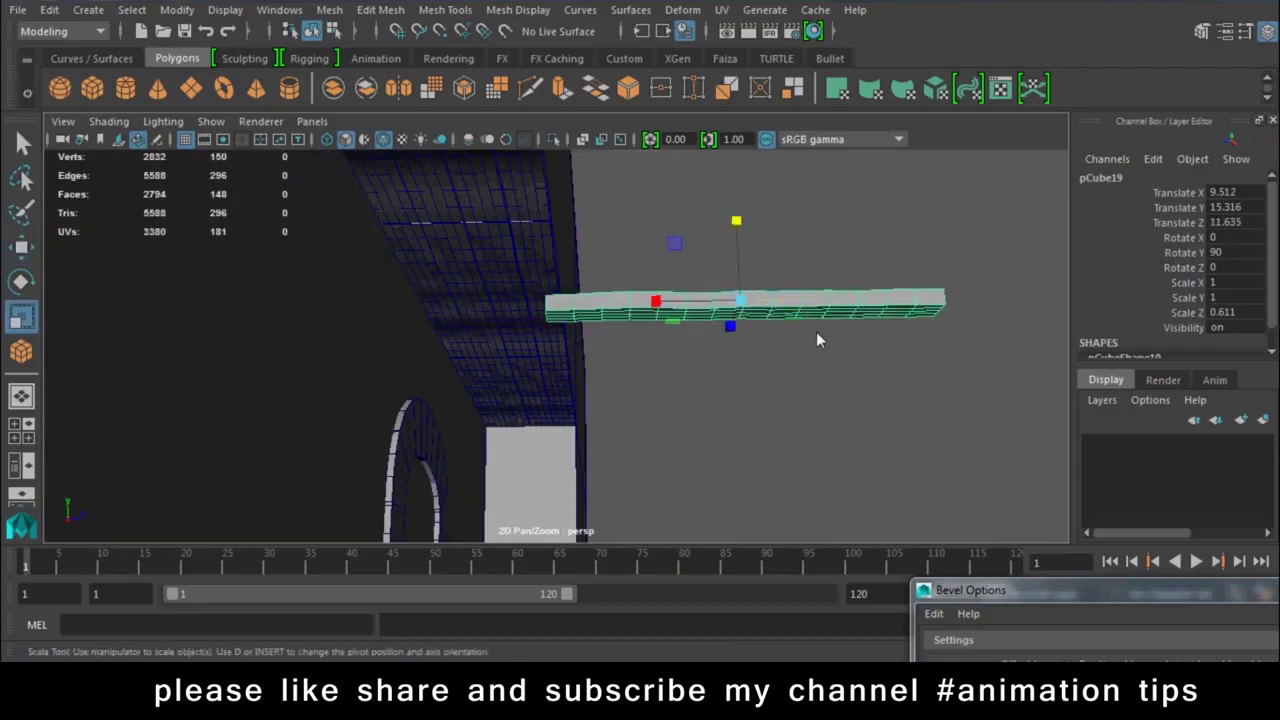
{"action": "left_click_drag", "start_coordinate": [652, 303], "coordinate": [714, 303]}
{"action": "key", "text": "w"}
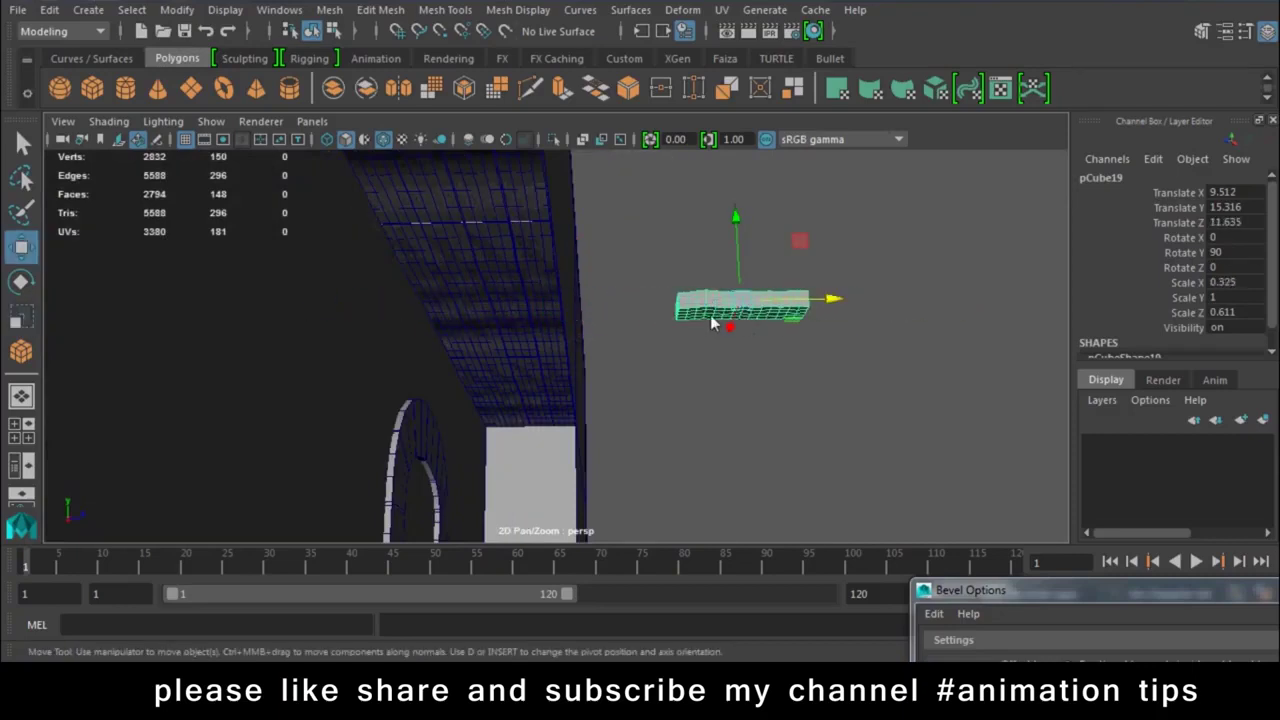
{"action": "left_click_drag", "start_coordinate": [829, 307], "coordinate": [569, 313]}
{"action": "key", "text": "r"}
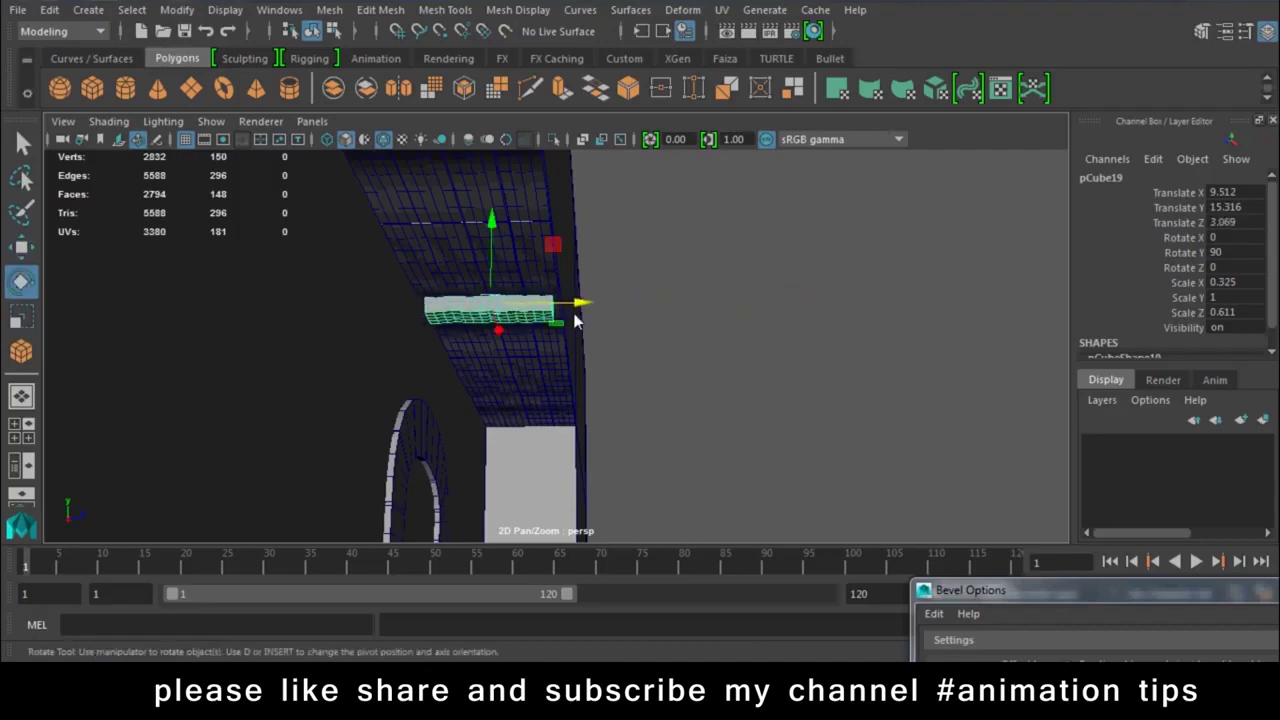
{"action": "left_click_drag", "start_coordinate": [418, 314], "coordinate": [396, 314]}
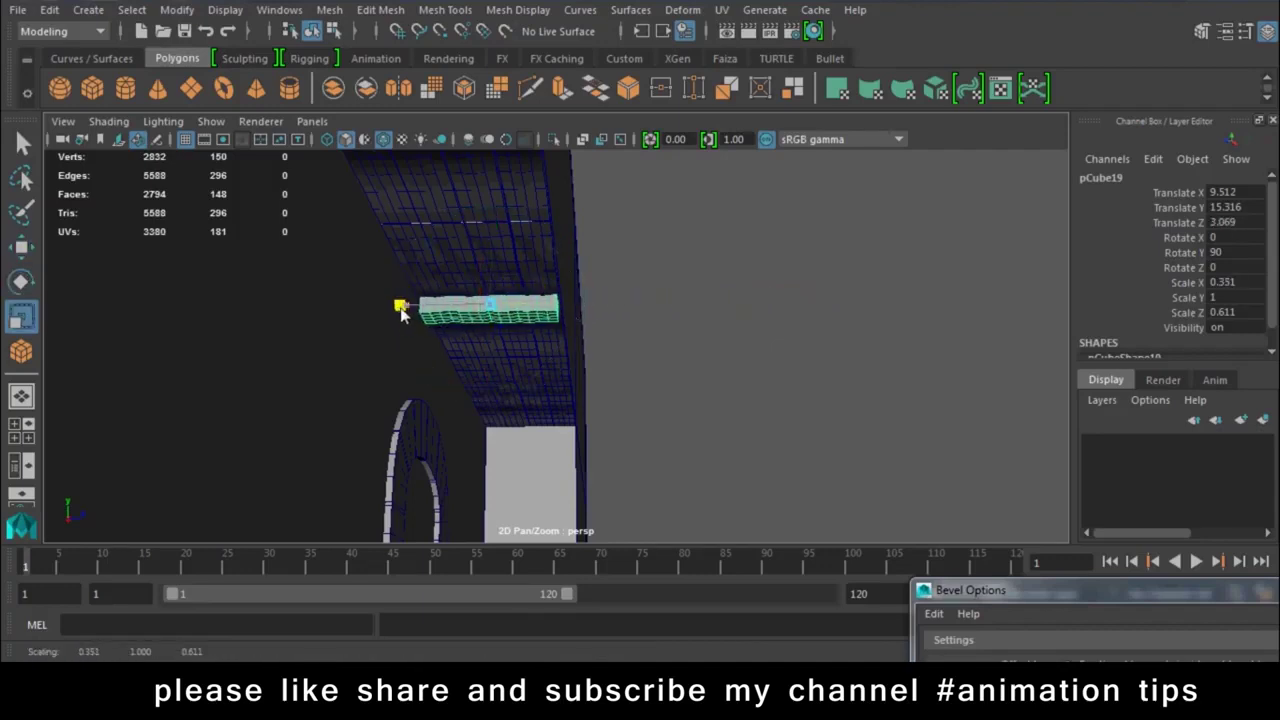
{"action": "key", "text": "w"}
{"action": "mouse_move", "coordinate": [500, 337]}
{"action": "left_mouse_down", "text": "alt"}
{"action": "mouse_move", "coordinate": [654, 377]}
{"action": "mouse_move", "coordinate": [515, 357]}
{"action": "mouse_move", "coordinate": [760, 343]}
{"action": "left_mouse_up", "text": "alt"}
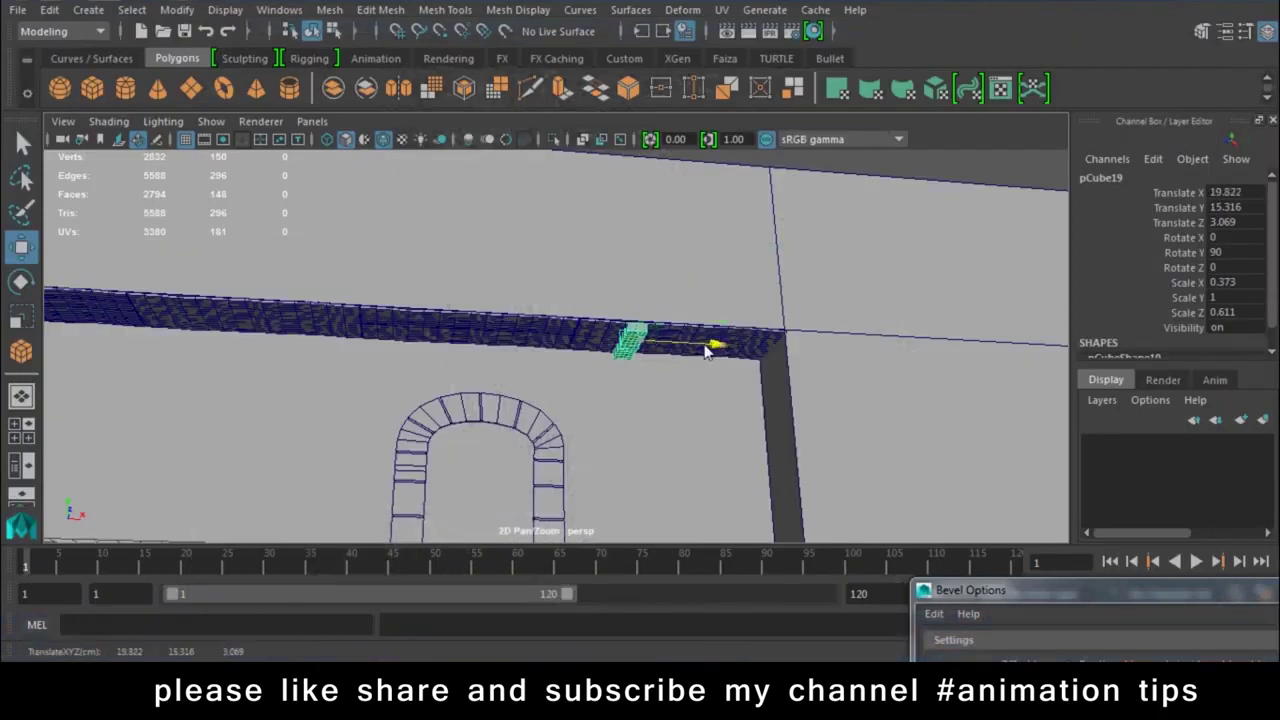
Place the bracket along the ledge and repeat-duplicate it into evenly spaced copies up to pCube23
{"action": "mouse_move", "coordinate": [707, 349]}
{"action": "left_mouse_down"}
{"action": "mouse_move", "coordinate": [531, 361]}
{"action": "mouse_move", "coordinate": [240, 414]}
{"action": "mouse_move", "coordinate": [494, 446]}
{"action": "left_mouse_up"}
{"action": "key", "text": "ctrl+d"}
{"action": "key", "text": "shift+d"}
{"action": "key", "text": "shift+d"}
{"action": "key", "text": "shift+d"}
Slide the last bracket back along the ledge and deselect it
{"action": "left_click_drag", "start_coordinate": [366, 317], "coordinate": [408, 325]}
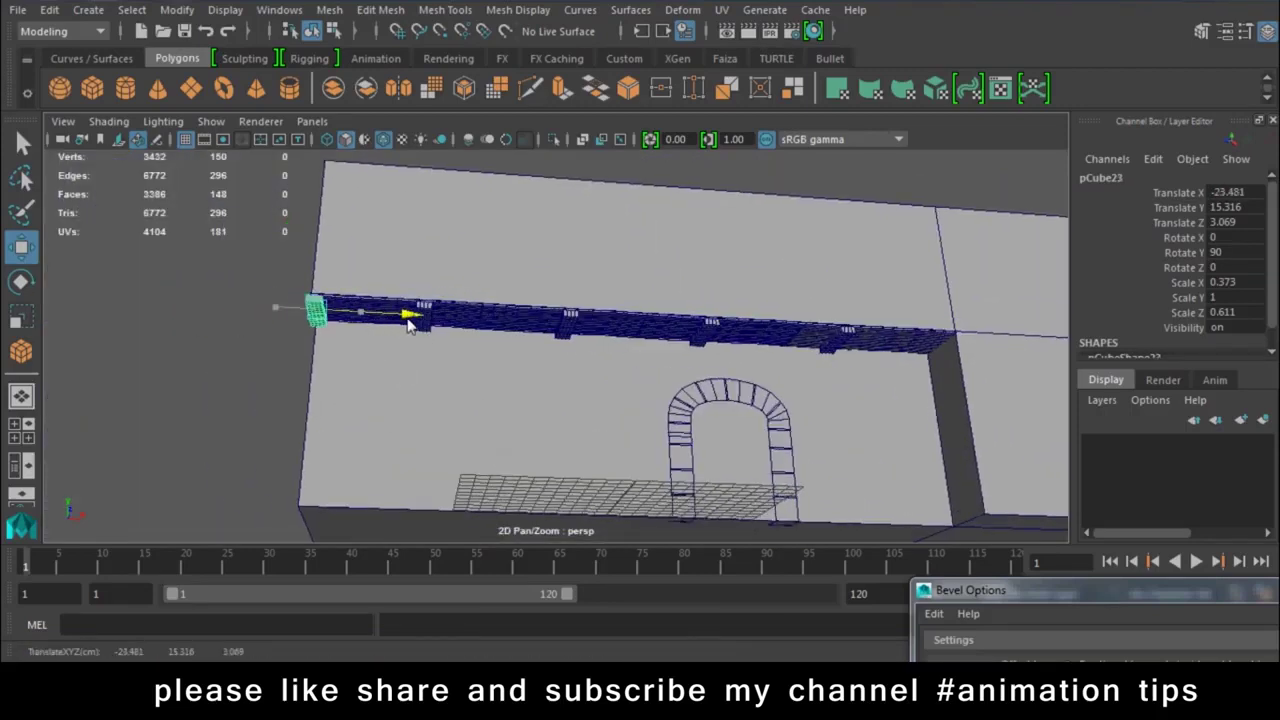
{"action": "left_click", "coordinate": [267, 361]}
{"action": "left_click_drag", "start_coordinate": [267, 361], "coordinate": [708, 441], "text": "alt"}
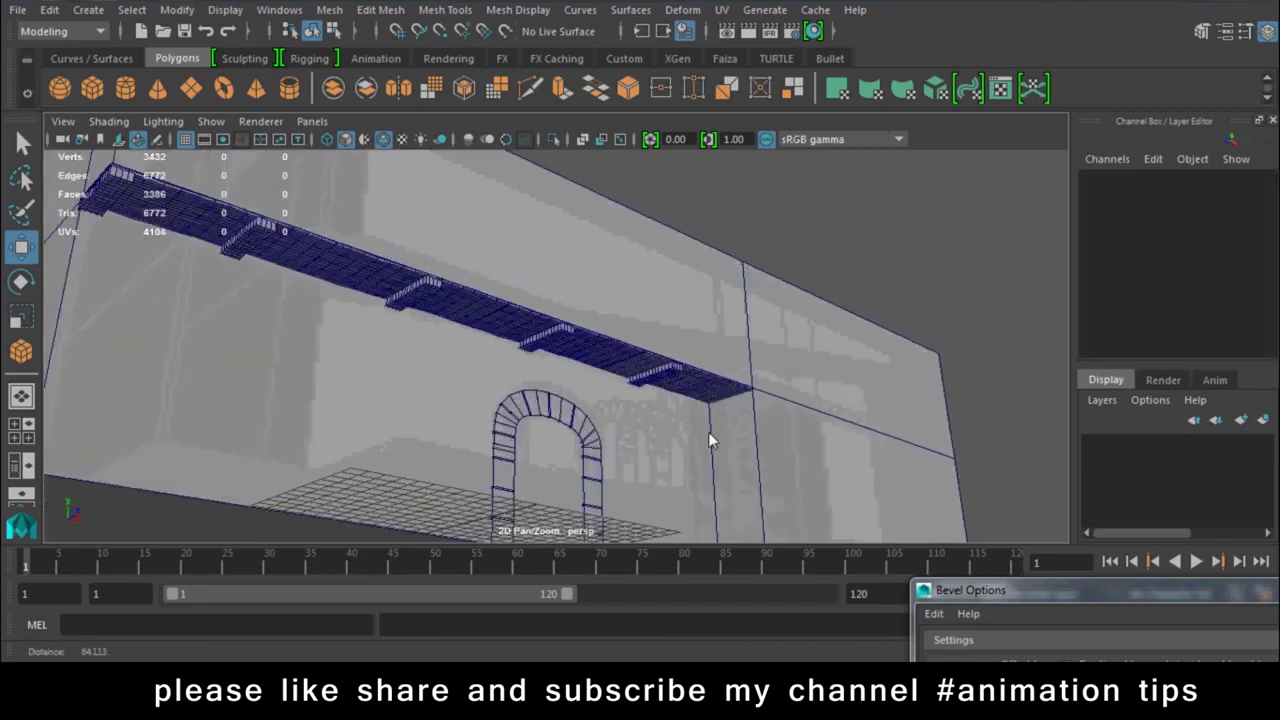
Turn off Wireframe on Shaded, inspect the bracketed ledge, and select the wall
{"action": "left_click", "coordinate": [108, 121]}
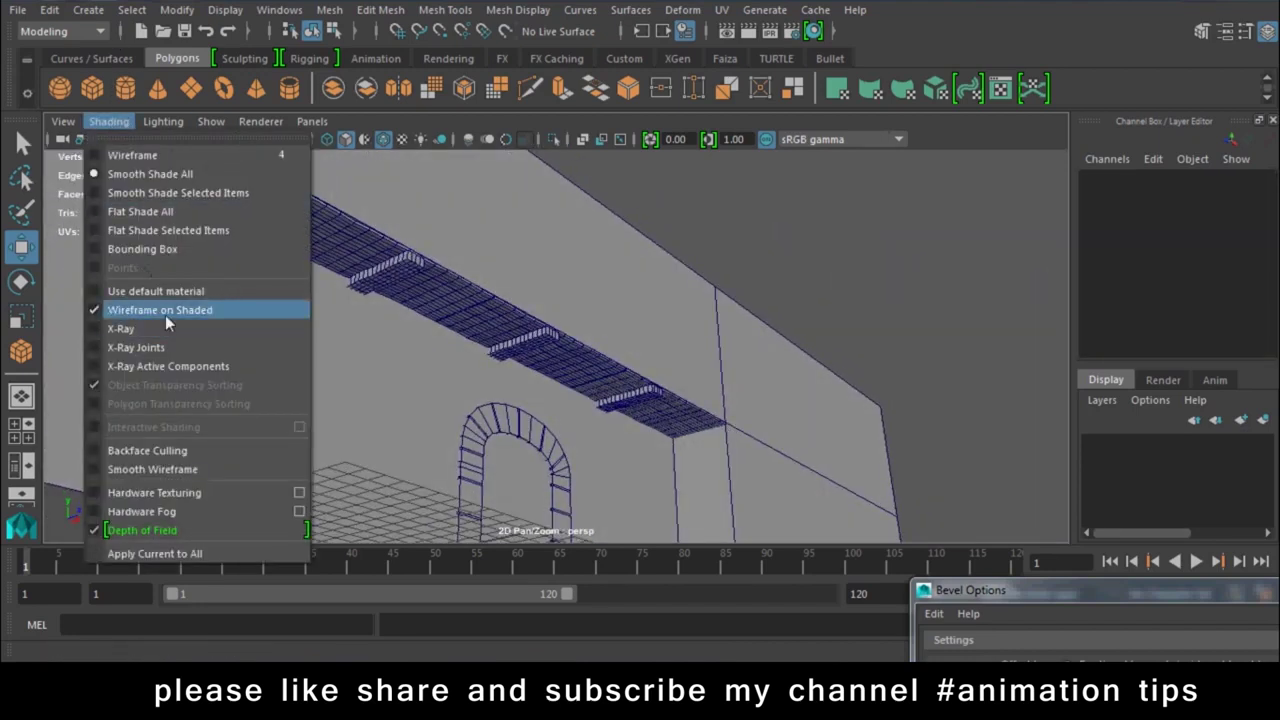
{"action": "left_click", "coordinate": [165, 315]}
{"action": "mouse_move", "coordinate": [407, 387]}
{"action": "left_mouse_down", "text": "alt"}
{"action": "mouse_move", "coordinate": [517, 380]}
{"action": "mouse_move", "coordinate": [545, 412]}
{"action": "mouse_move", "coordinate": [519, 403]}
{"action": "left_mouse_up", "text": "alt"}
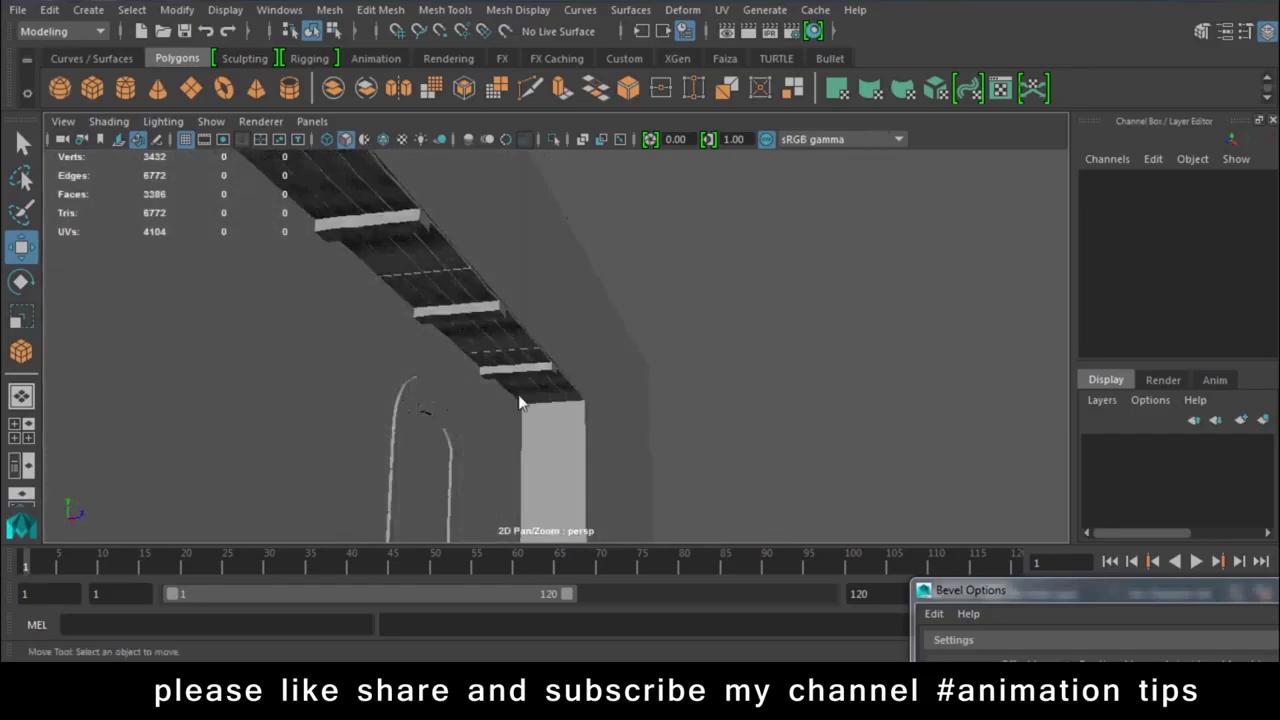
{"action": "left_click_drag", "start_coordinate": [620, 393], "coordinate": [578, 364], "text": "alt"}
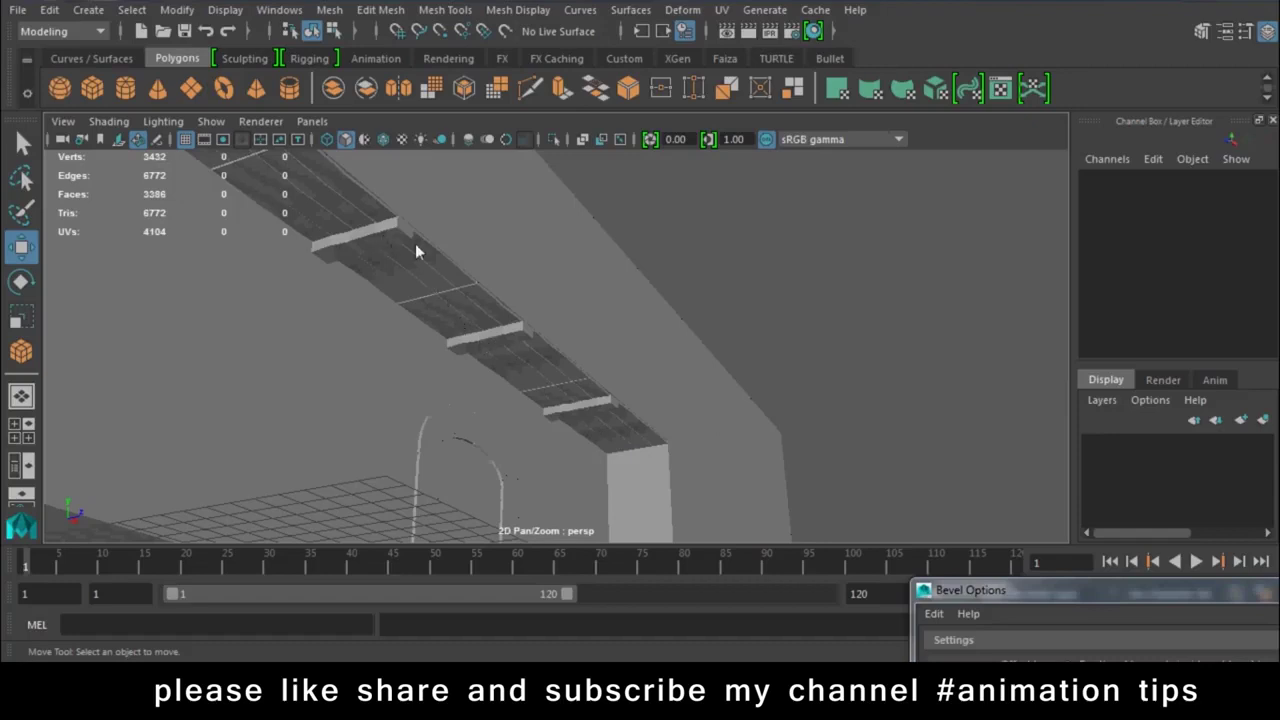
{"action": "mouse_move", "coordinate": [647, 378]}
{"action": "left_mouse_down", "text": "alt"}
{"action": "mouse_move", "coordinate": [500, 343]}
{"action": "mouse_move", "coordinate": [480, 423]}
{"action": "mouse_move", "coordinate": [583, 394]}
{"action": "mouse_move", "coordinate": [687, 512]}
{"action": "mouse_move", "coordinate": [528, 391]}
{"action": "mouse_move", "coordinate": [506, 331]}
{"action": "mouse_move", "coordinate": [571, 431]}
{"action": "left_mouse_up", "text": "alt"}
{"action": "left_click", "coordinate": [687, 386]}
{"action": "mouse_move", "coordinate": [687, 386]}
{"action": "left_mouse_down", "text": "alt"}
{"action": "mouse_move", "coordinate": [300, 251]}
{"action": "mouse_move", "coordinate": [571, 357]}
{"action": "mouse_move", "coordinate": [523, 346]}
{"action": "mouse_move", "coordinate": [603, 360]}
{"action": "mouse_move", "coordinate": [600, 400]}
{"action": "mouse_move", "coordinate": [640, 386]}
{"action": "mouse_move", "coordinate": [674, 480]}
{"action": "mouse_move", "coordinate": [693, 417]}
{"action": "left_mouse_up", "text": "alt"}
{"action": "left_click", "coordinate": [681, 421]}
{"action": "left_click", "coordinate": [676, 375]}
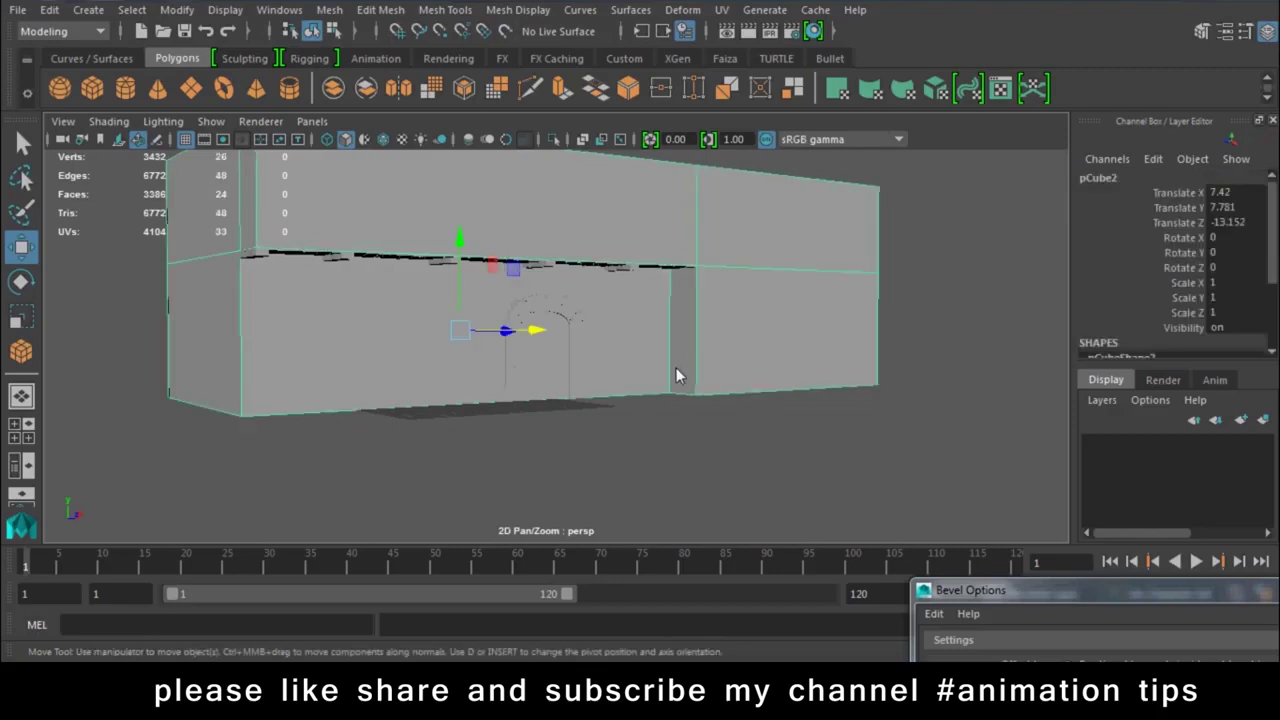
{"action": "left_click", "coordinate": [623, 394]}
{"action": "left_click", "coordinate": [633, 377]}
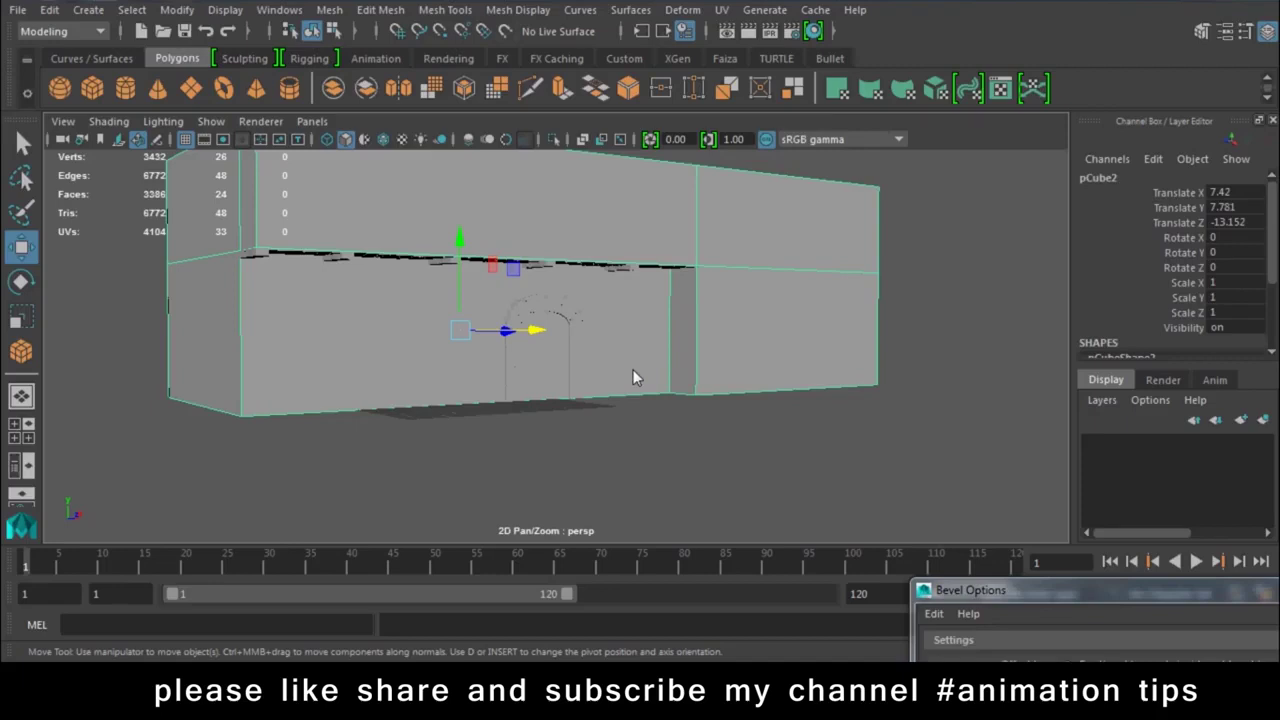
{"action": "key", "text": "ctrl+1"}
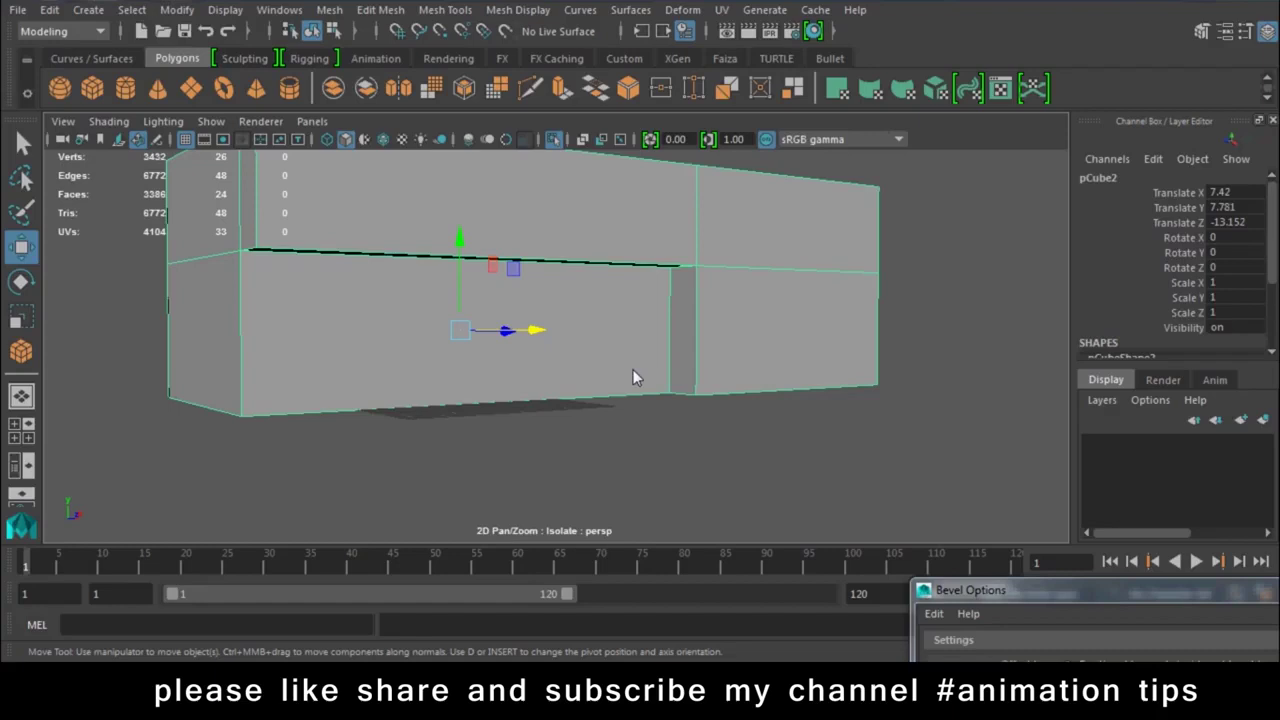
{"action": "key", "text": "ctrl+1"}
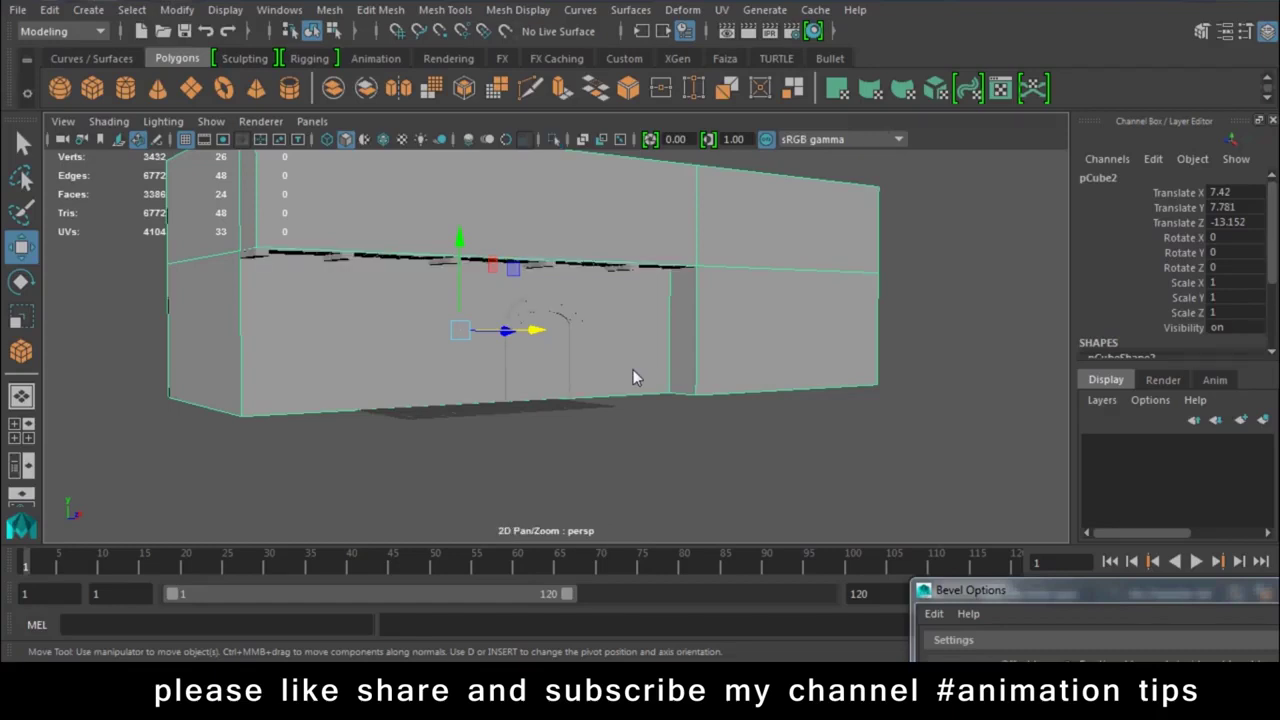
{"action": "key", "text": "ctrl+1"}
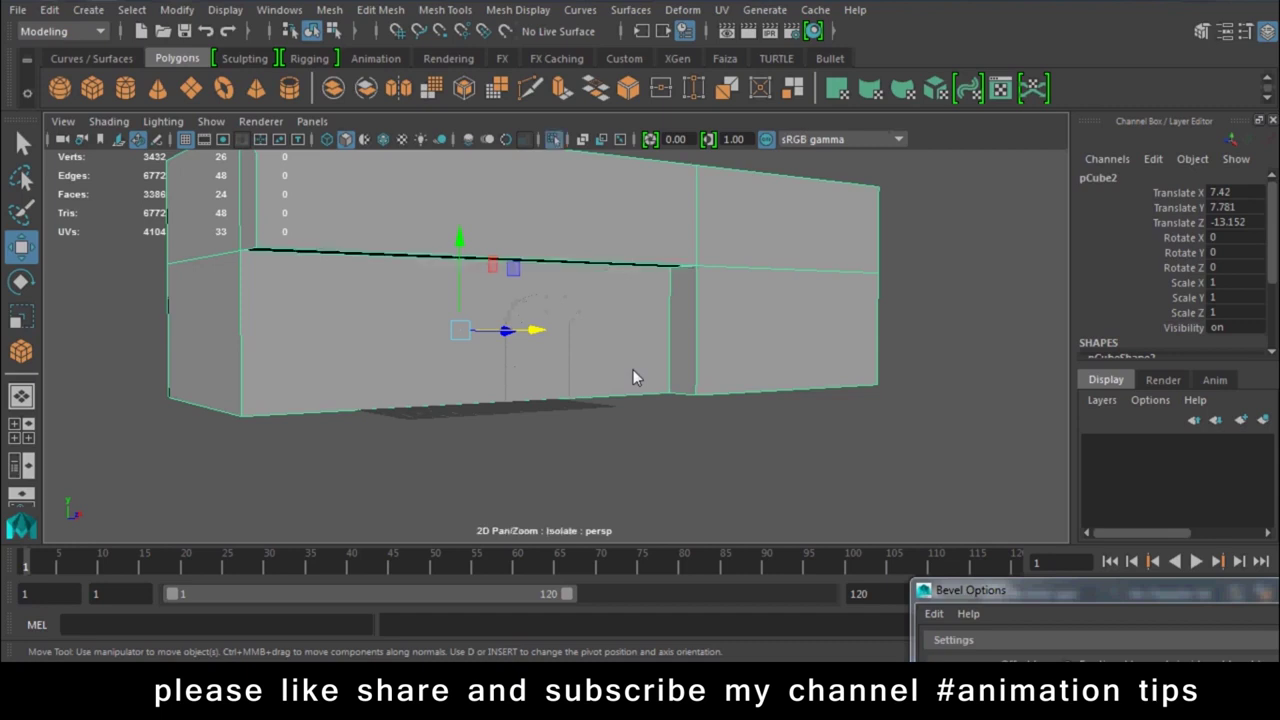
{"action": "key", "text": "ctrl+1"}
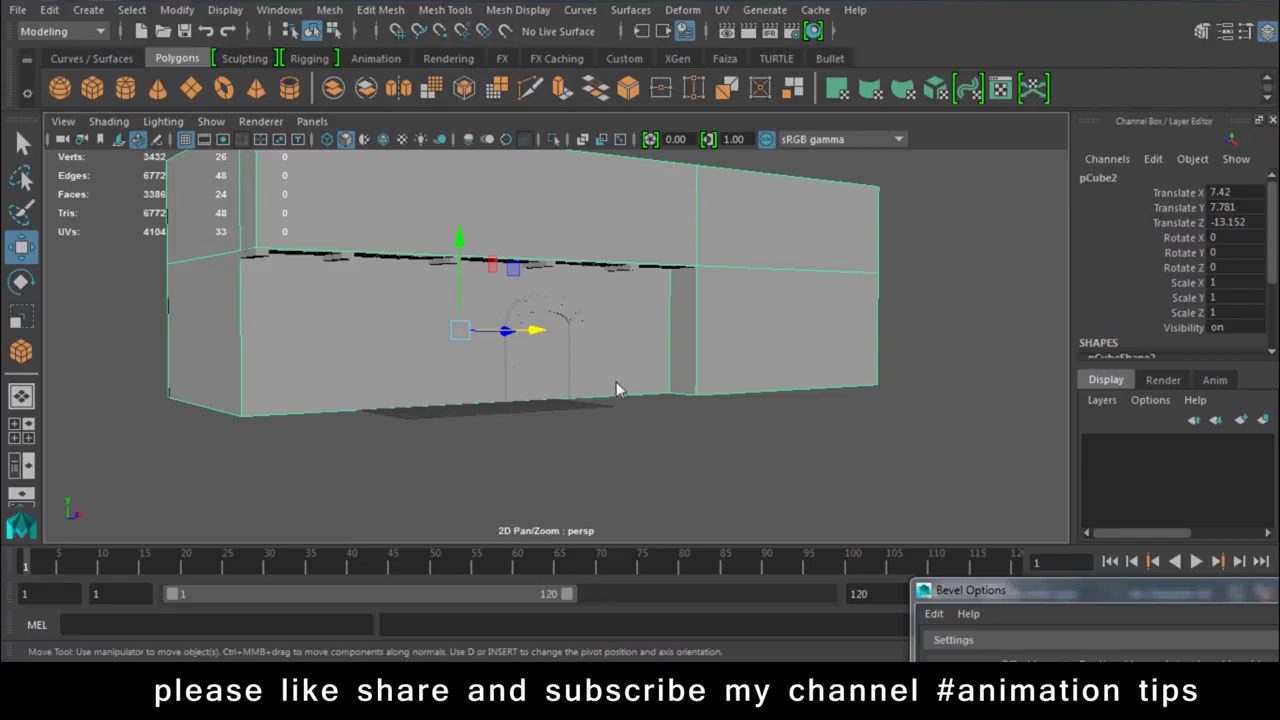
{"action": "mouse_move", "coordinate": [530, 400]}
{"action": "left_mouse_down", "text": "alt"}
{"action": "mouse_move", "coordinate": [384, 384]}
{"action": "mouse_move", "coordinate": [610, 470]}
{"action": "mouse_move", "coordinate": [621, 448]}
{"action": "left_mouse_up", "text": "alt"}
{"action": "right_click_drag", "start_coordinate": [621, 448], "coordinate": [735, 310], "text": "alt"}
{"action": "mouse_move", "coordinate": [735, 318]}
{"action": "left_mouse_down", "text": "alt"}
{"action": "mouse_move", "coordinate": [623, 354]}
{"action": "mouse_move", "coordinate": [617, 397]}
{"action": "mouse_move", "coordinate": [731, 280]}
{"action": "mouse_move", "coordinate": [672, 358]}
{"action": "mouse_move", "coordinate": [730, 371]}
{"action": "mouse_move", "coordinate": [718, 355]}
{"action": "left_mouse_up", "text": "alt"}
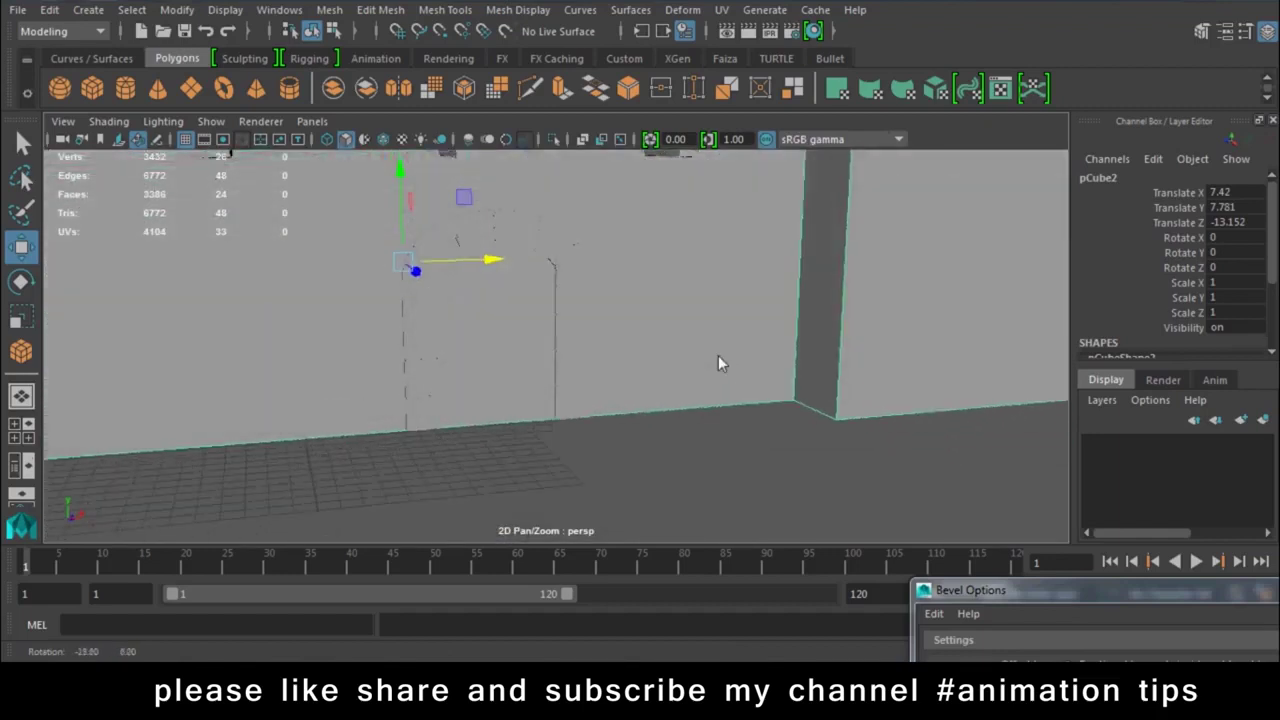
Turn Wireframe on Shaded back on and view the arch
{"action": "left_click", "coordinate": [104, 123]}
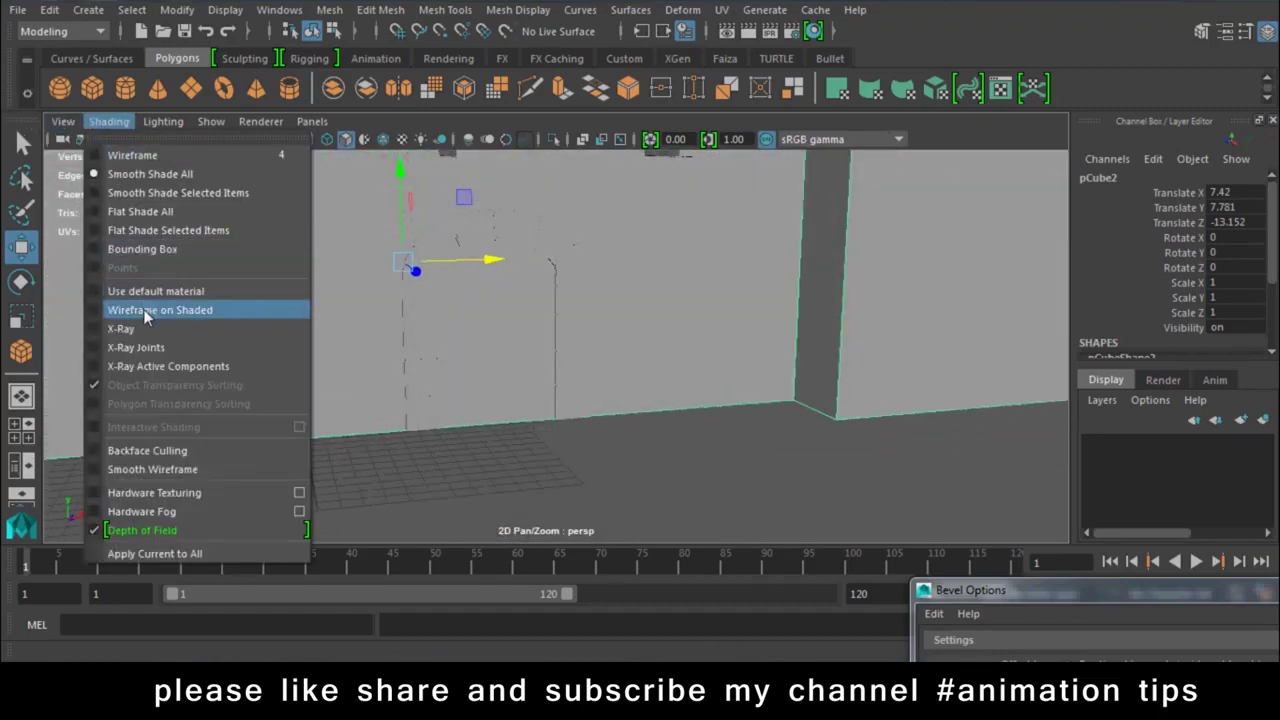
{"action": "left_click", "coordinate": [143, 309]}
{"action": "mouse_move", "coordinate": [497, 435]}
{"action": "left_mouse_down", "text": "alt"}
{"action": "mouse_move", "coordinate": [497, 321]}
{"action": "mouse_move", "coordinate": [507, 378]}
{"action": "mouse_move", "coordinate": [385, 274]}
{"action": "left_mouse_up", "text": "alt"}
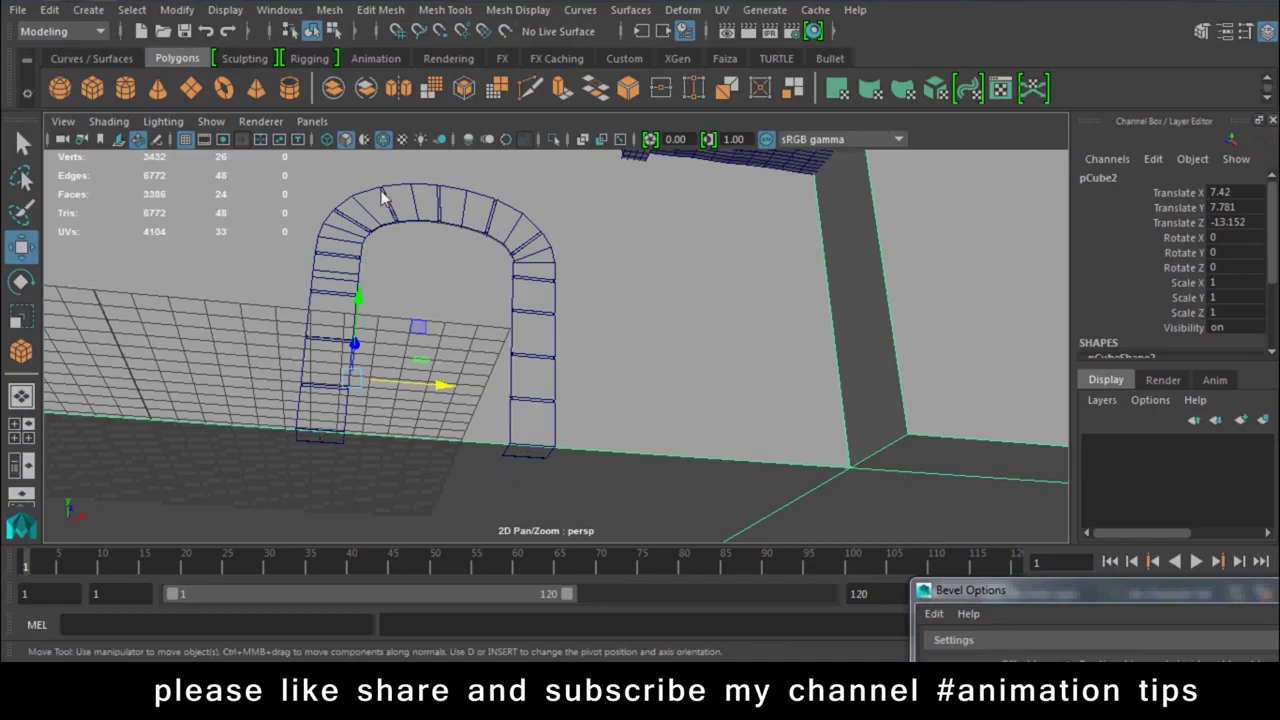
Reset the Insert Edge Loop tool and add edge loops beside the arch's left and right pillars
{"action": "left_click", "coordinate": [417, 9]}
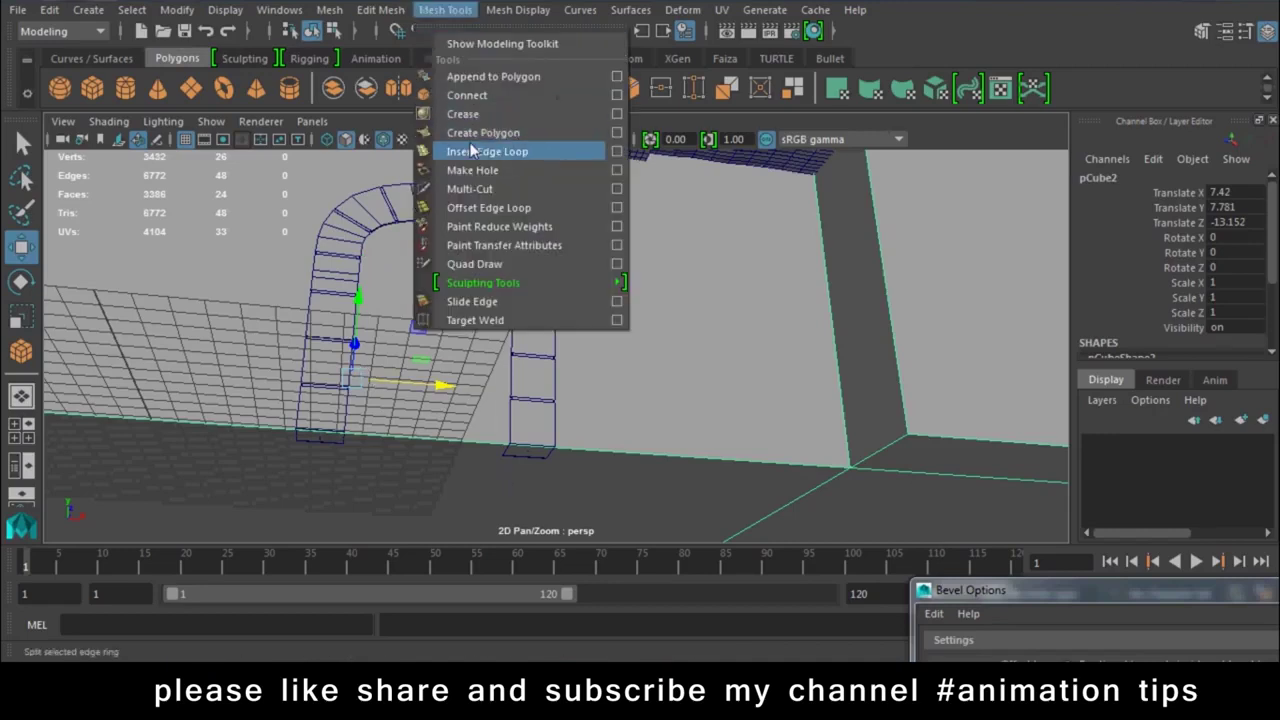
{"action": "left_click", "coordinate": [500, 149]}
{"action": "left_click", "coordinate": [355, 433]}
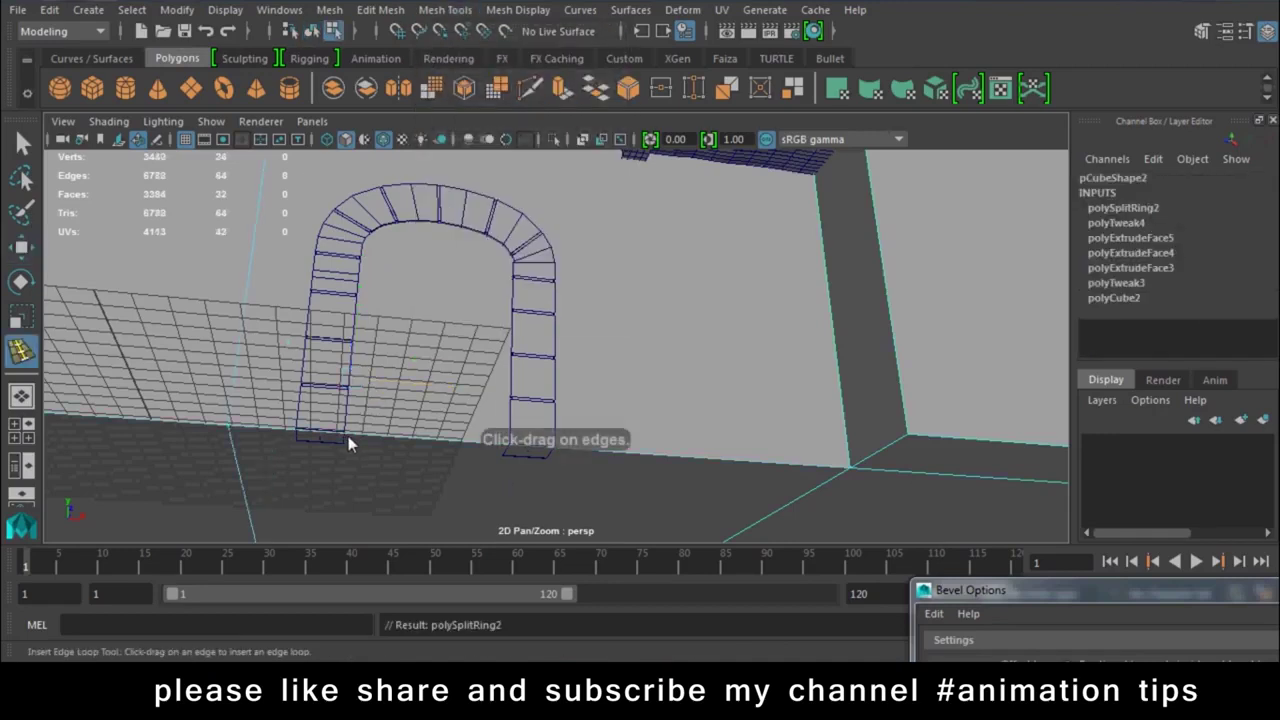
{"action": "key", "text": "ctrl+z"}
{"action": "left_click", "coordinate": [445, 9]}
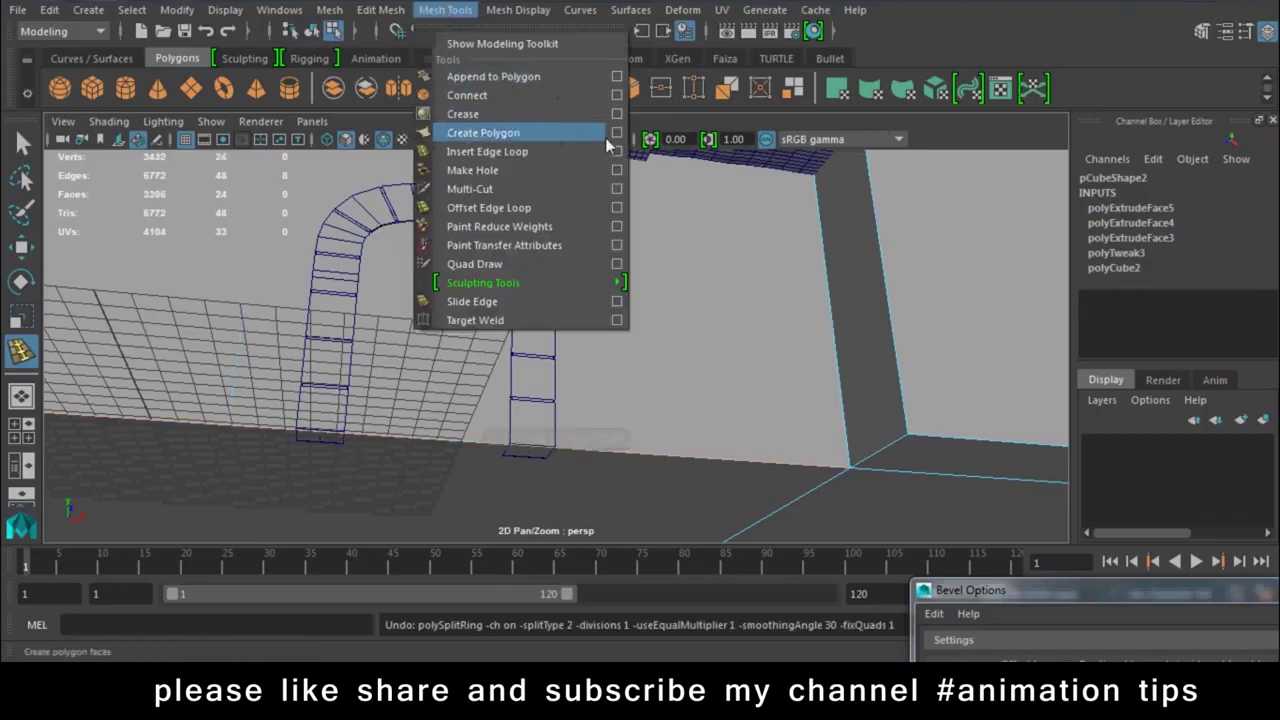
{"action": "left_click", "coordinate": [616, 151]}
{"action": "left_click", "coordinate": [415, 141]}
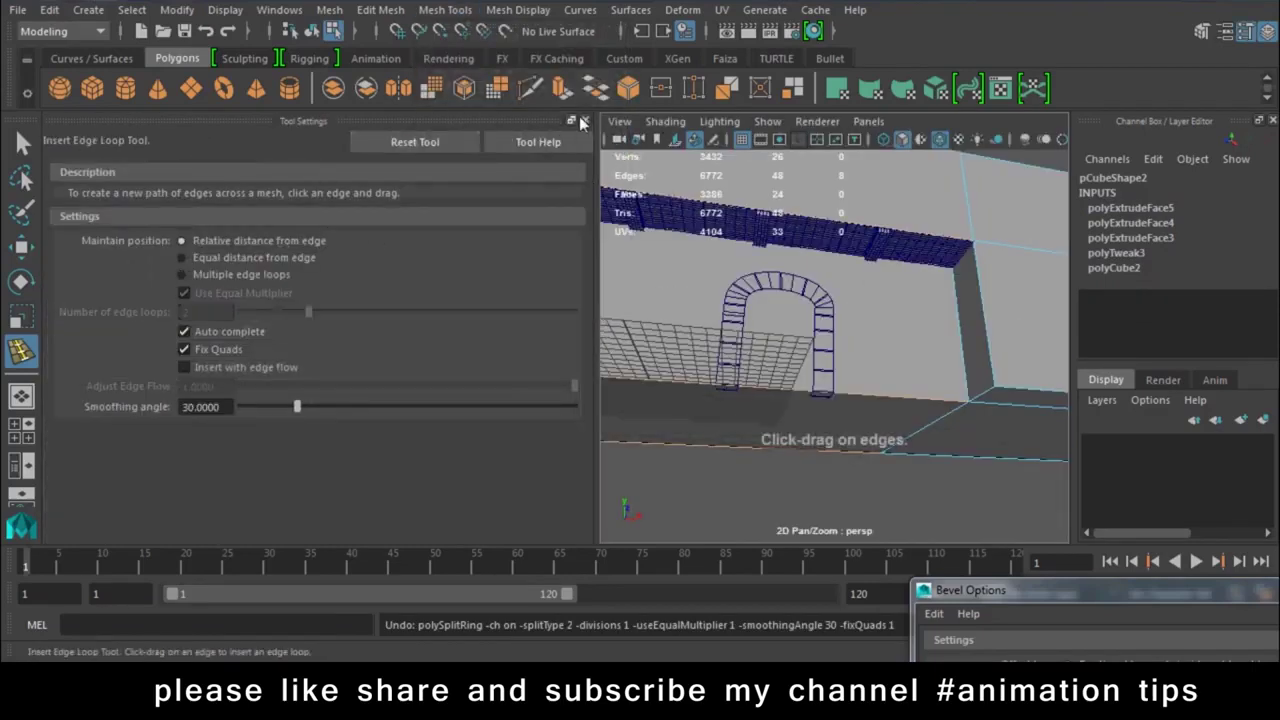
{"action": "left_click", "coordinate": [582, 121]}
{"action": "left_click", "coordinate": [342, 440]}
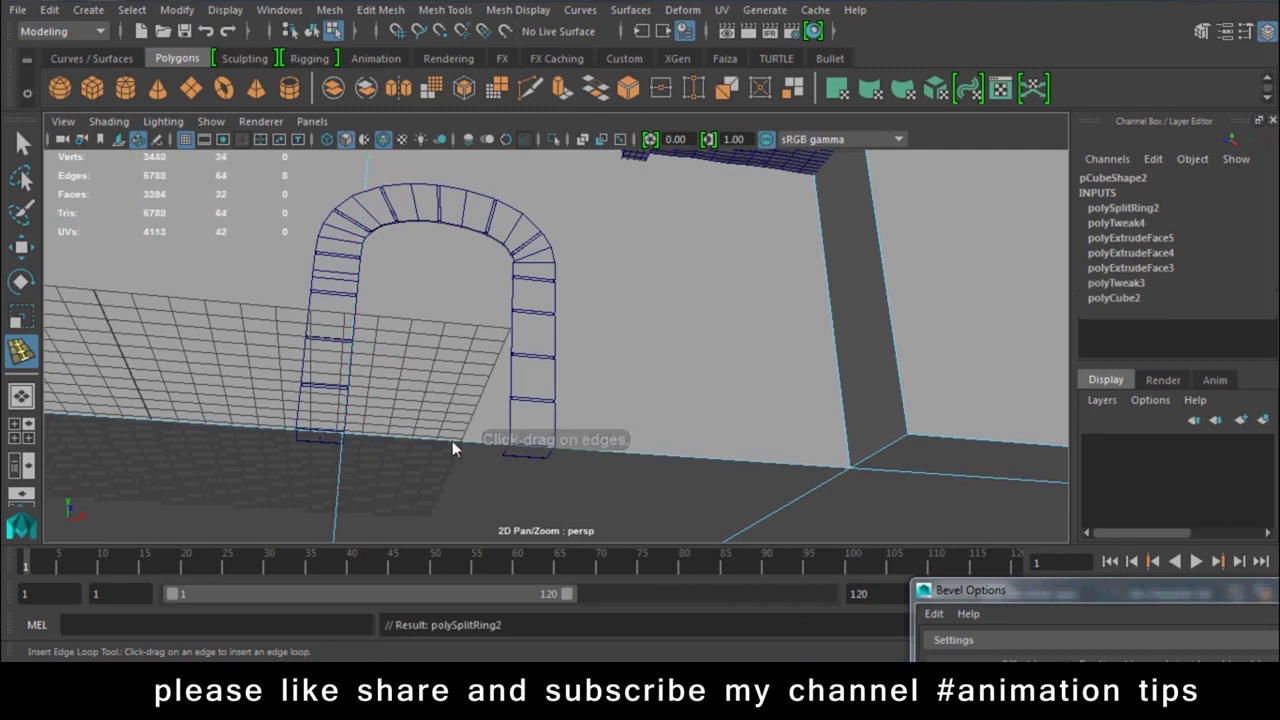
{"action": "left_click", "coordinate": [510, 445]}
{"action": "key", "text": "w"}
{"action": "mouse_move", "coordinate": [510, 445]}
{"action": "left_mouse_down", "text": "alt"}
{"action": "mouse_move", "coordinate": [520, 434]}
{"action": "mouse_move", "coordinate": [399, 332]}
{"action": "mouse_move", "coordinate": [454, 318]}
{"action": "mouse_move", "coordinate": [402, 313]}
{"action": "mouse_move", "coordinate": [424, 362]}
{"action": "left_mouse_up", "text": "alt"}
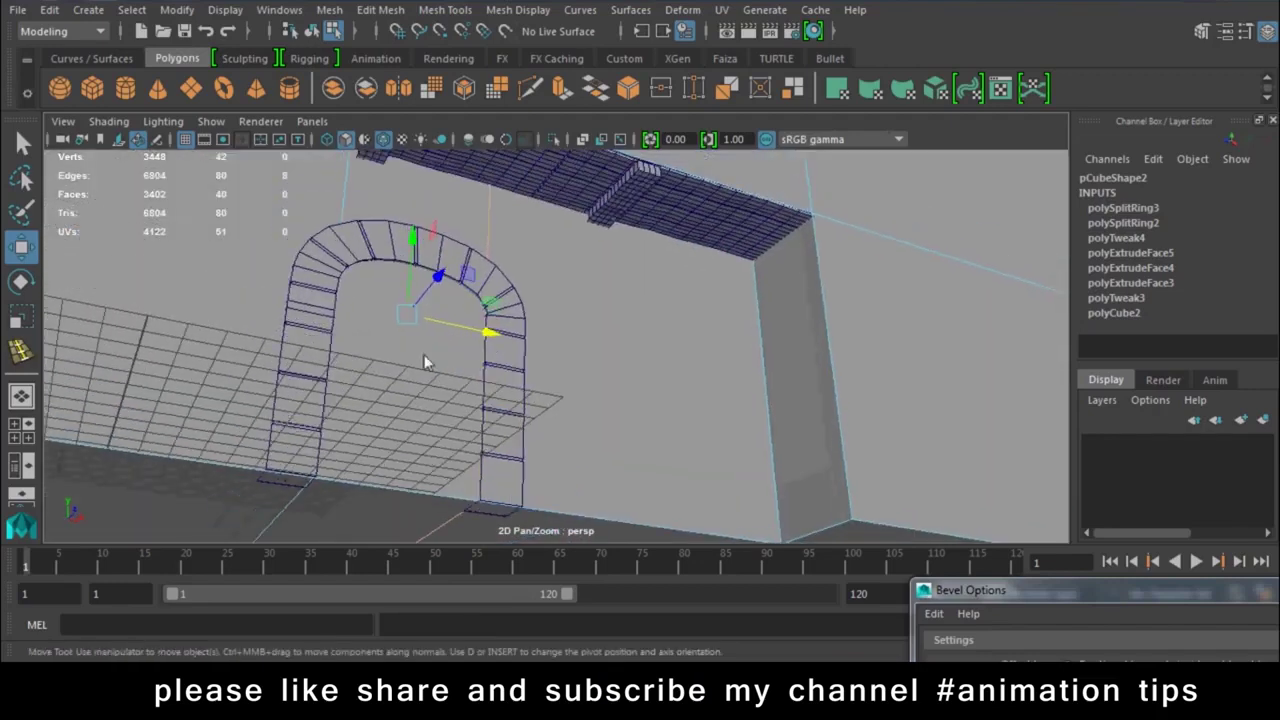
Add an edge loop along the arch top and select the door-shaped face inside
{"action": "left_click", "coordinate": [408, 10]}
{"action": "left_click", "coordinate": [470, 149]}
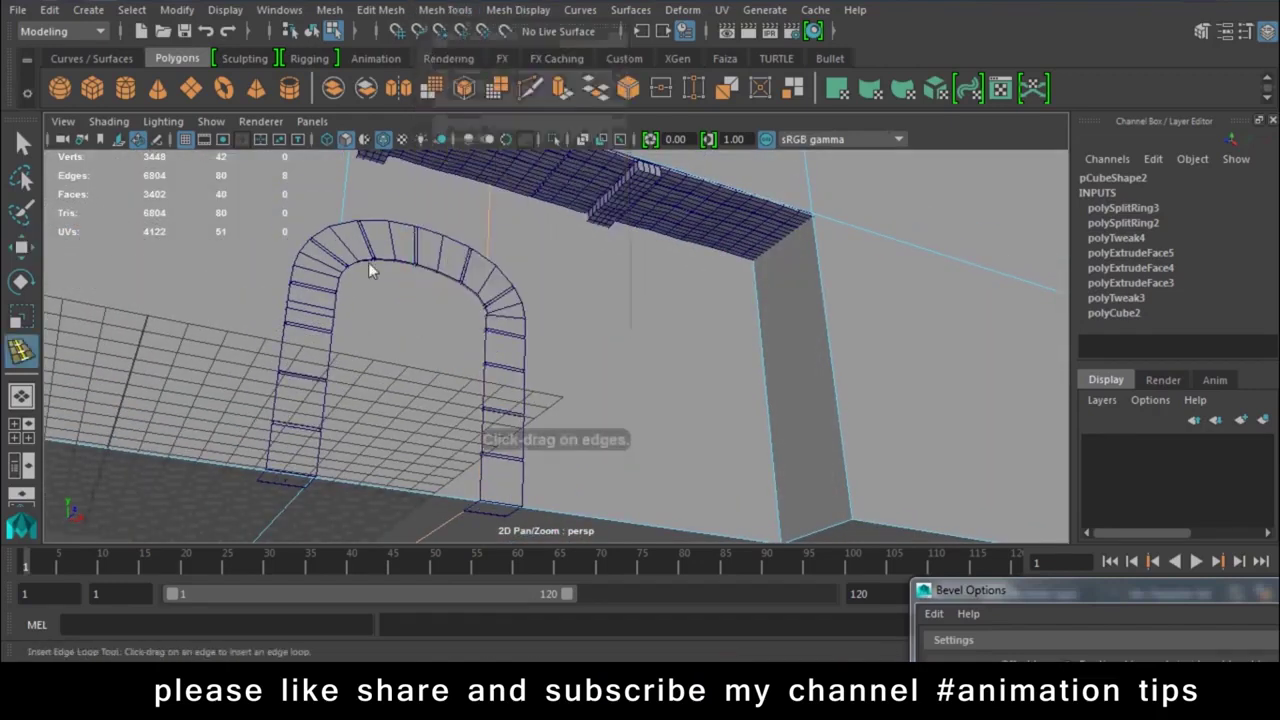
{"action": "left_click_drag", "start_coordinate": [337, 237], "coordinate": [343, 236]}
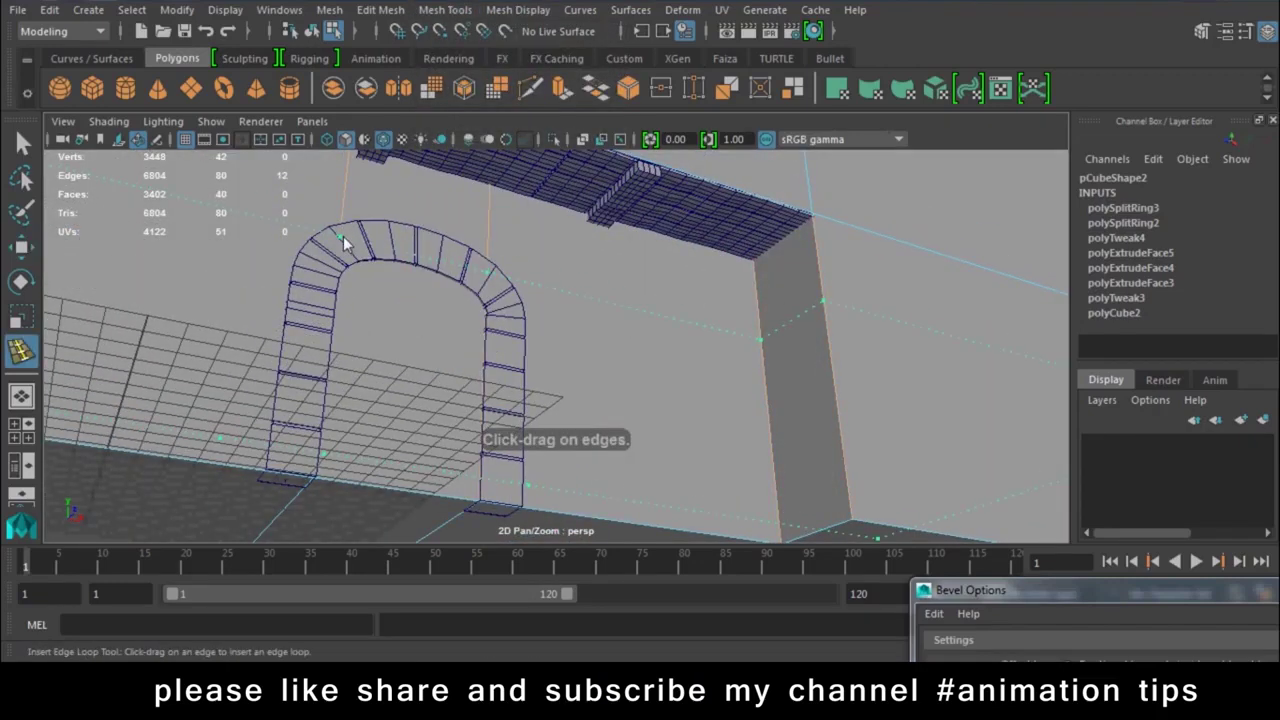
{"action": "key", "text": "w"}
{"action": "right_click_drag", "start_coordinate": [434, 288], "coordinate": [472, 252]}
{"action": "left_click", "coordinate": [430, 372]}
{"action": "mouse_move", "coordinate": [423, 385]}
{"action": "left_mouse_down", "text": "alt"}
{"action": "mouse_move", "coordinate": [420, 494]}
{"action": "mouse_move", "coordinate": [514, 389]}
{"action": "mouse_move", "coordinate": [528, 257]}
{"action": "left_mouse_up", "text": "alt"}
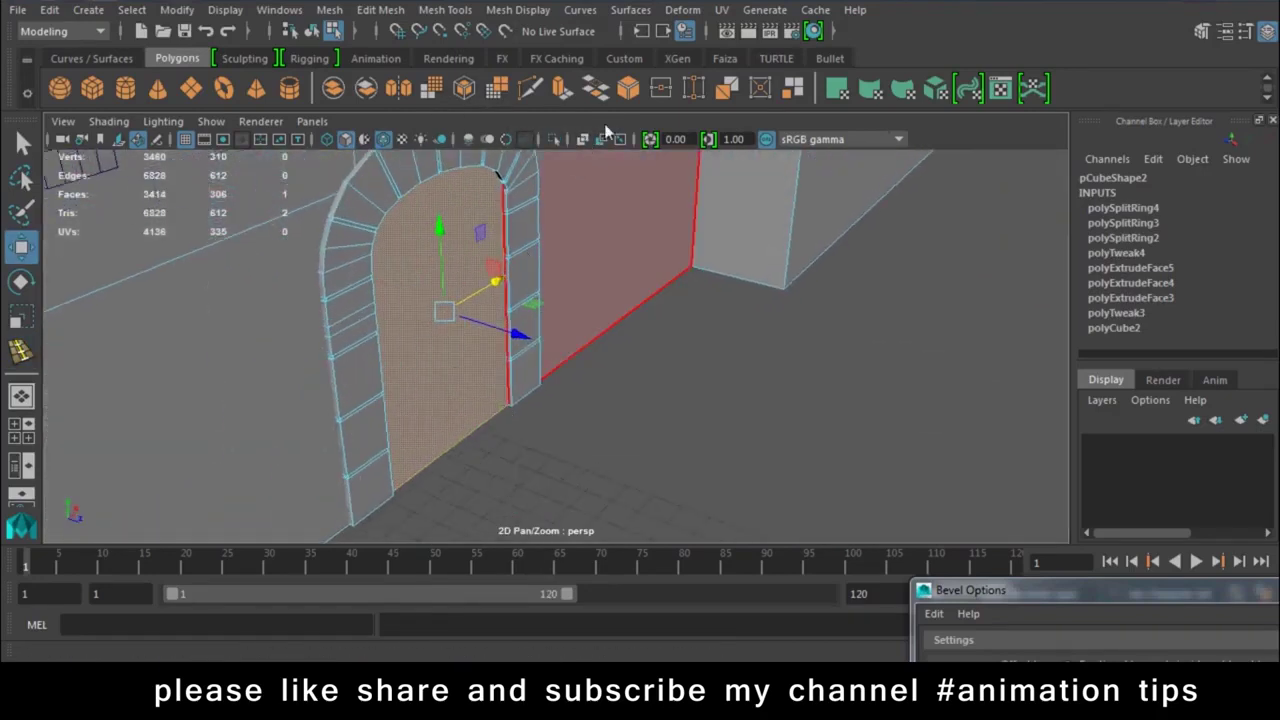
Extrude the arch face back to a -1.516 local Z recess, then extrude again
{"action": "left_click", "coordinate": [562, 88]}
{"action": "mouse_move", "coordinate": [472, 330]}
{"action": "left_mouse_down"}
{"action": "mouse_move", "coordinate": [371, 286]}
{"action": "mouse_move", "coordinate": [170, 268]}
{"action": "mouse_move", "coordinate": [146, 278]}
{"action": "mouse_move", "coordinate": [428, 363]}
{"action": "mouse_move", "coordinate": [371, 360]}
{"action": "mouse_move", "coordinate": [571, 386]}
{"action": "mouse_move", "coordinate": [262, 323]}
{"action": "left_mouse_up"}
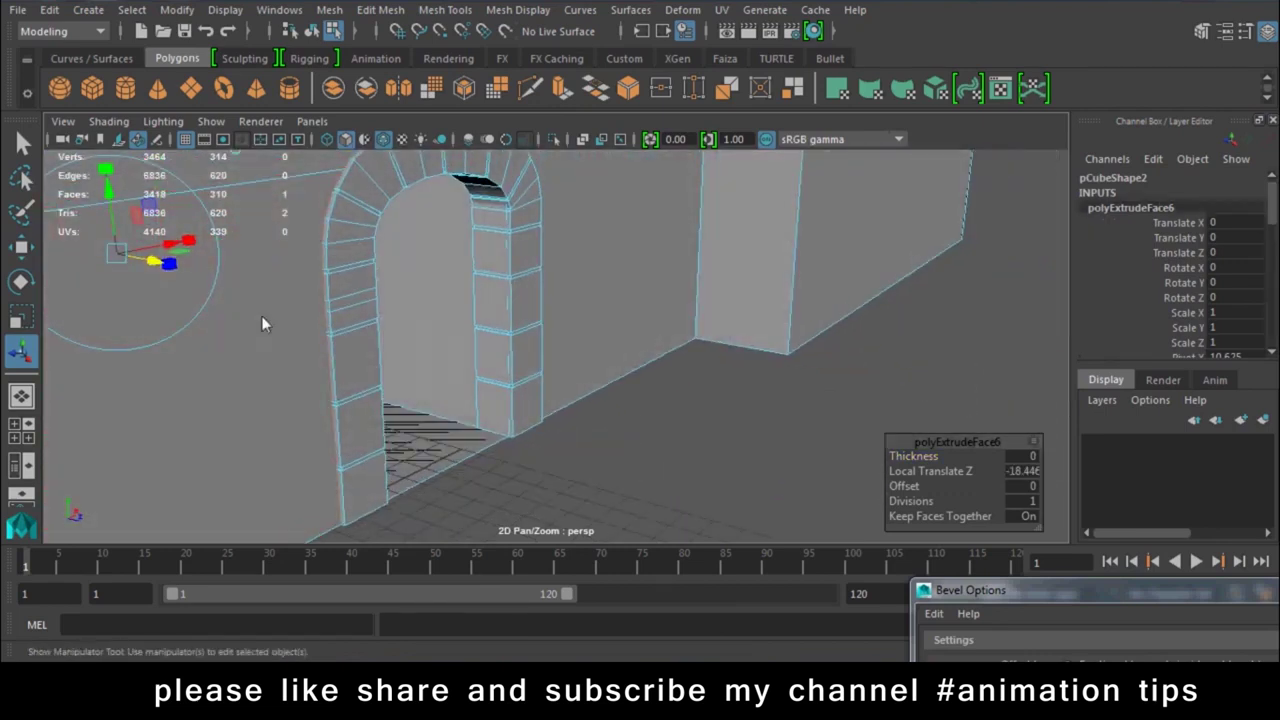
{"action": "left_click_drag", "start_coordinate": [168, 263], "coordinate": [455, 369]}
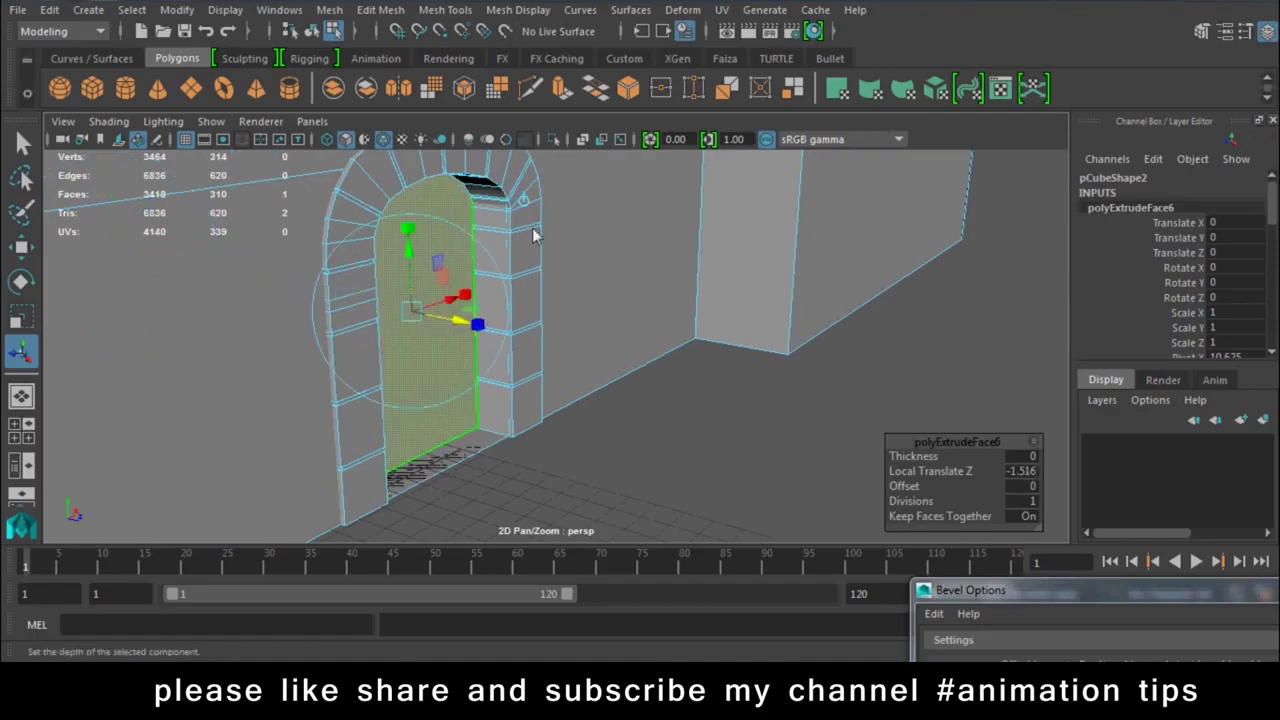
{"action": "key", "text": "ctrl+e"}
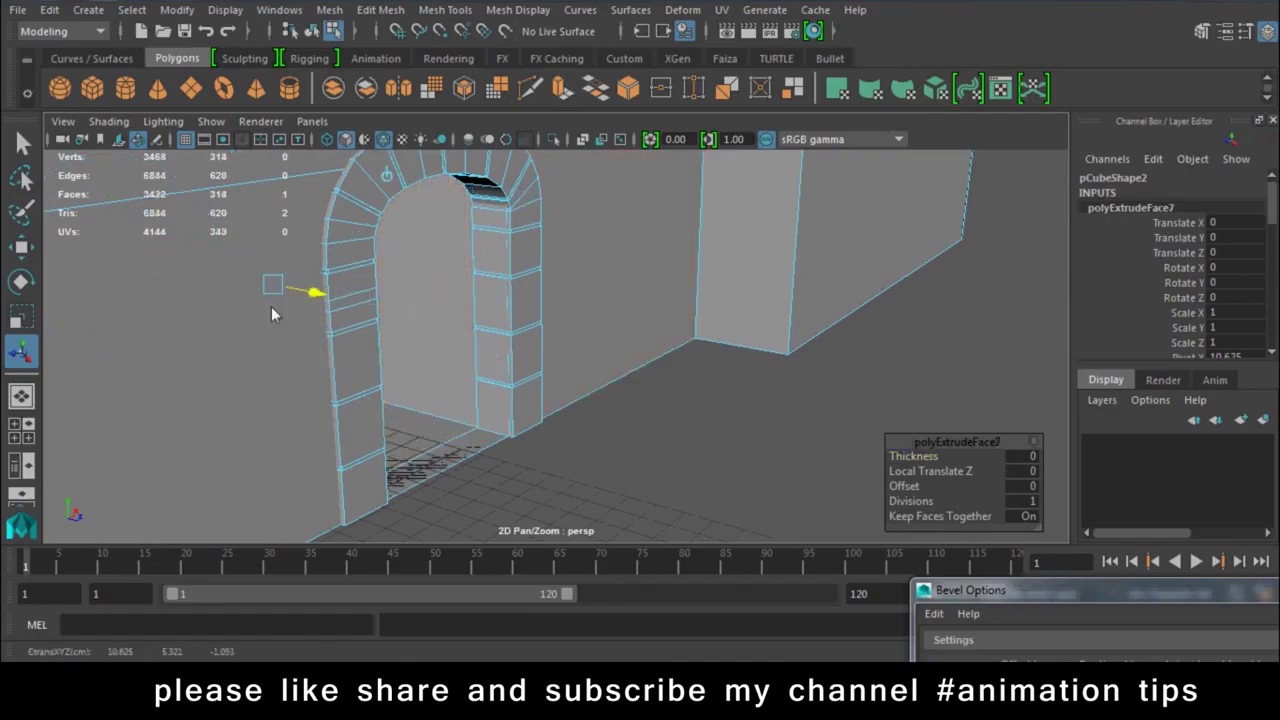
{"action": "key", "text": "w"}
Switch to multi-component selection mode
{"action": "mouse_move", "coordinate": [693, 416]}
{"action": "left_mouse_down", "text": "alt"}
{"action": "mouse_move", "coordinate": [448, 421]}
{"action": "mouse_move", "coordinate": [460, 150]}
{"action": "mouse_move", "coordinate": [615, 425]}
{"action": "left_mouse_up", "text": "alt"}
{"action": "right_click_drag", "start_coordinate": [793, 160], "coordinate": [825, 166]}
{"action": "mouse_move", "coordinate": [825, 166]}
{"action": "left_mouse_down", "text": "alt"}
{"action": "mouse_move", "coordinate": [714, 431]}
{"action": "mouse_move", "coordinate": [456, 439]}
{"action": "mouse_move", "coordinate": [600, 430]}
{"action": "left_mouse_up", "text": "alt"}
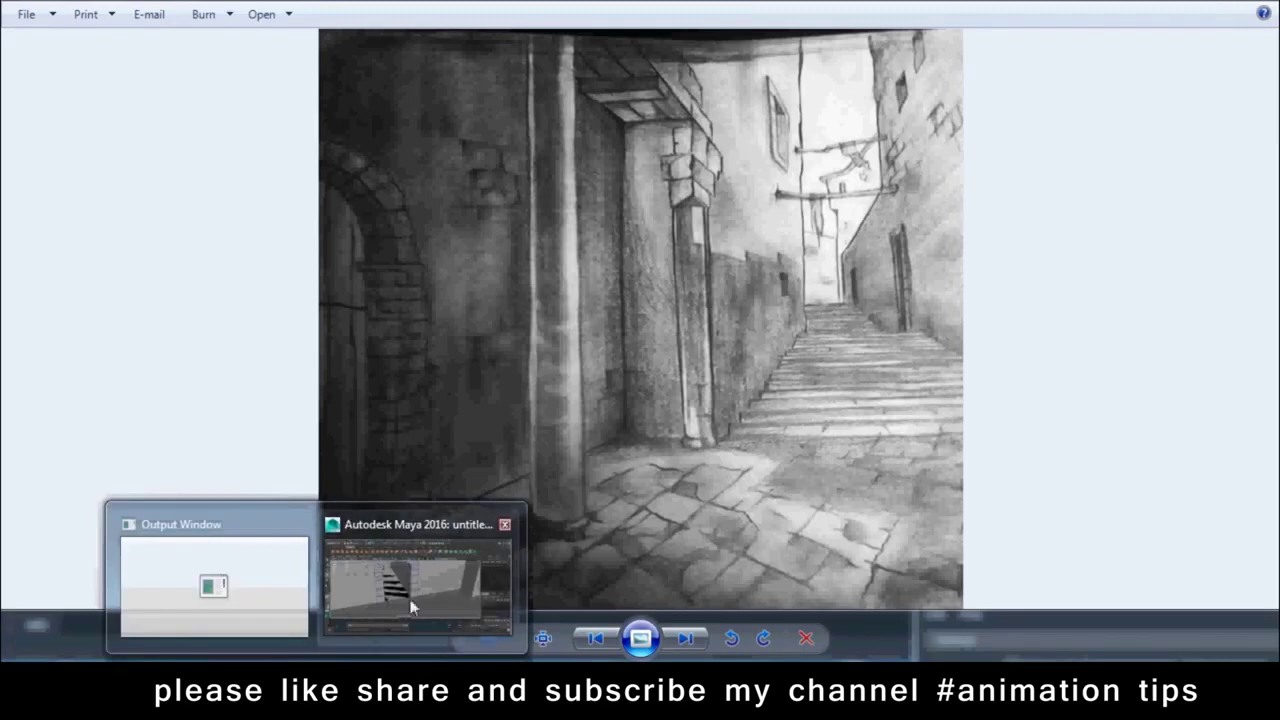
Return to Maya after viewing the stone alley sketch reference
{"action": "left_click", "coordinate": [409, 600]}
Select a plank strip of the ledge above the arch
{"action": "mouse_move", "coordinate": [594, 380]}
{"action": "left_mouse_down", "text": "alt"}
{"action": "mouse_move", "coordinate": [637, 268]}
{"action": "mouse_move", "coordinate": [514, 251]}
{"action": "left_mouse_up", "text": "alt"}
{"action": "left_click", "coordinate": [500, 220]}
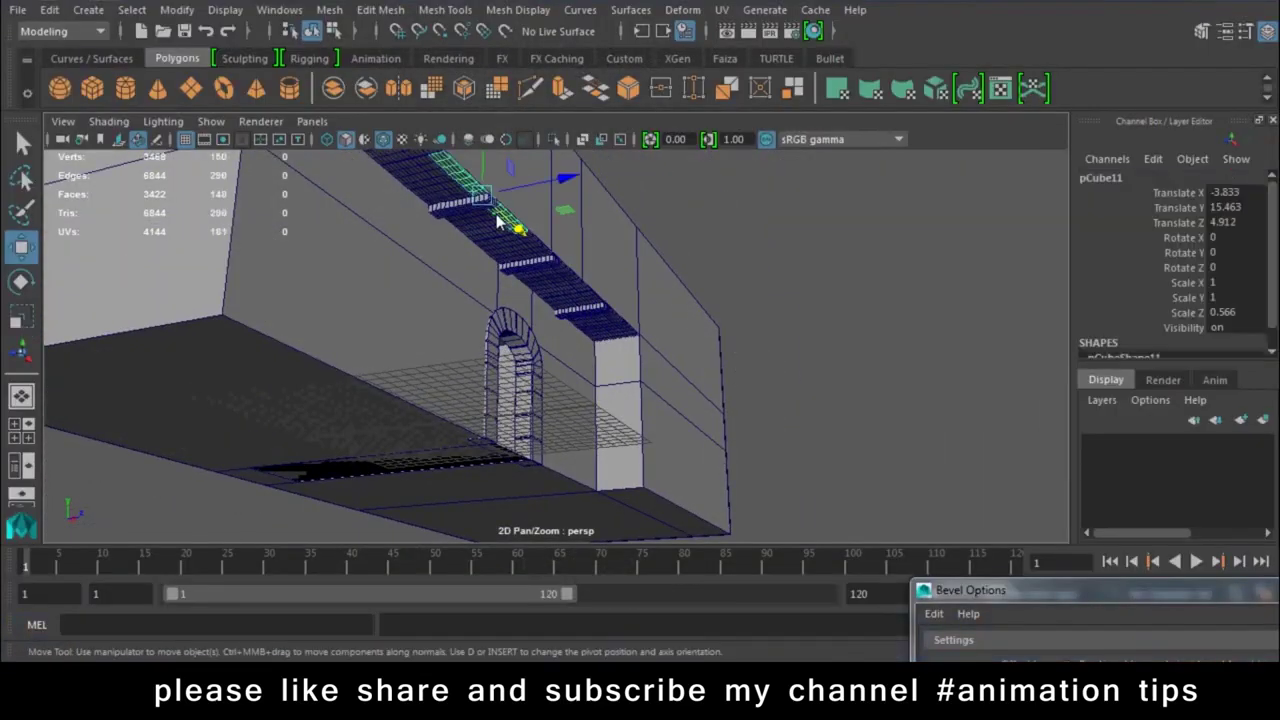
{"action": "left_click", "coordinate": [530, 262]}
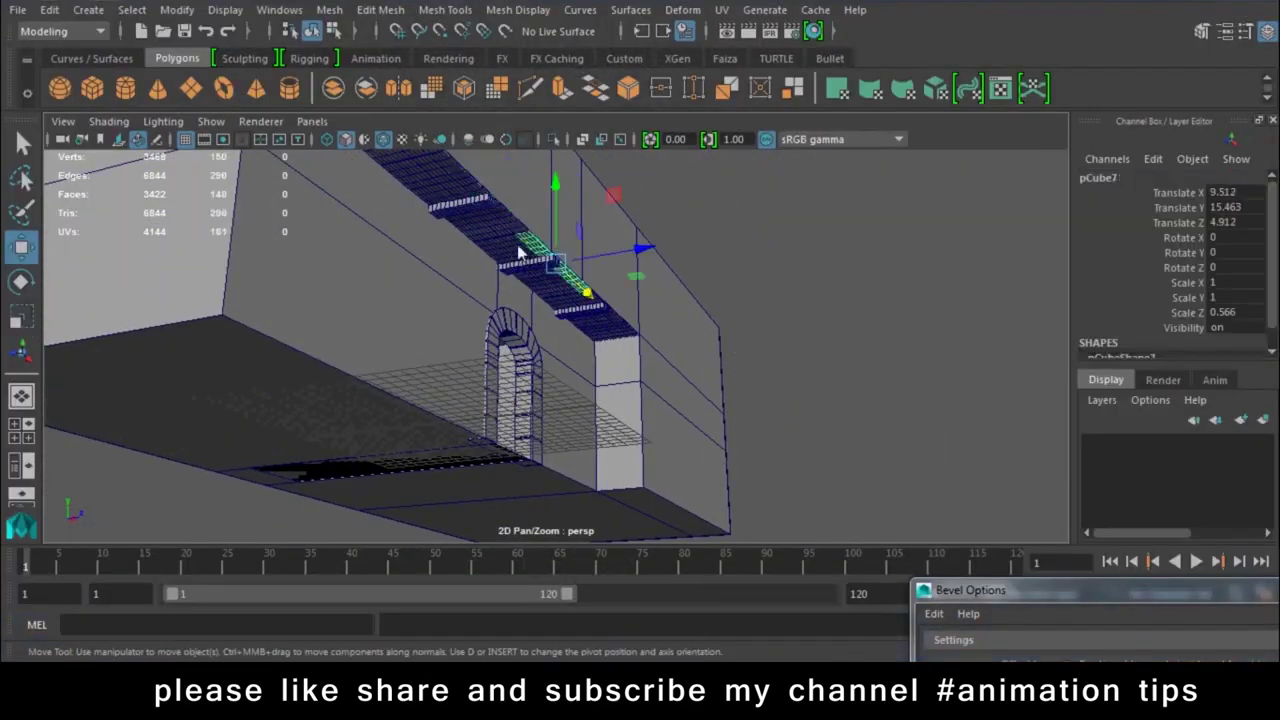
{"action": "left_click", "coordinate": [552, 300]}
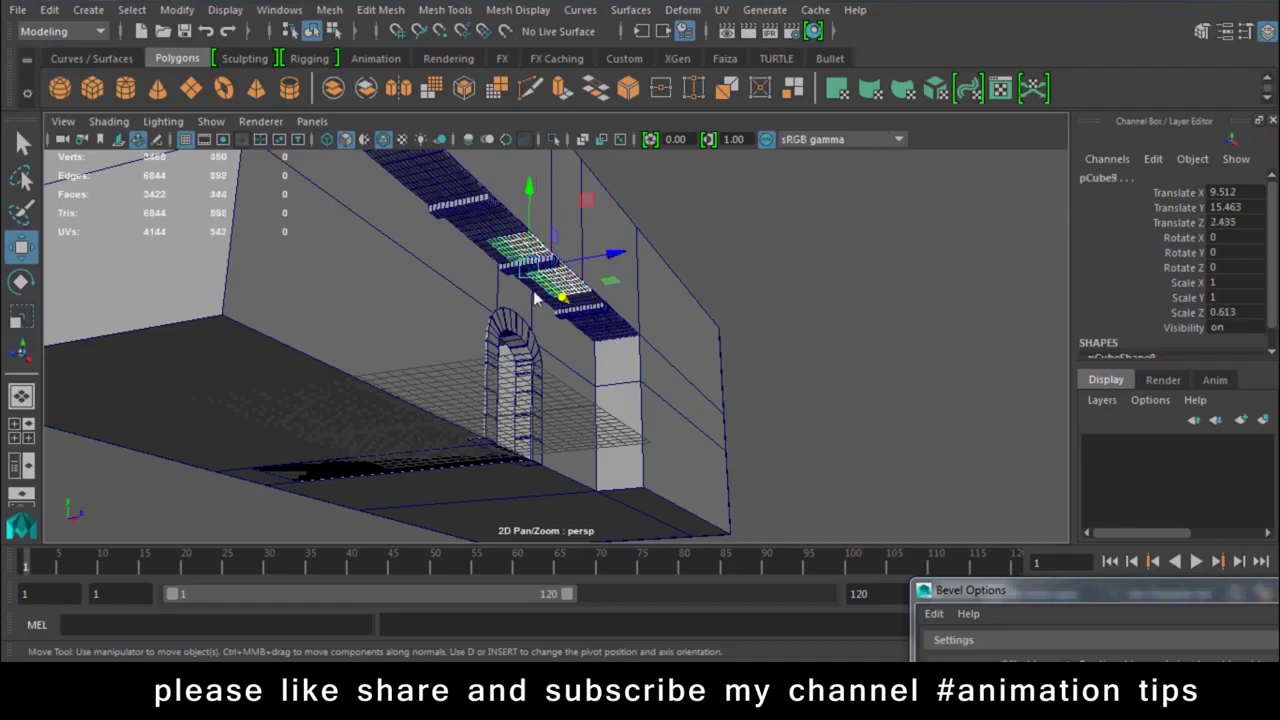
{"action": "left_click", "coordinate": [556, 309]}
{"action": "left_click", "coordinate": [540, 307]}
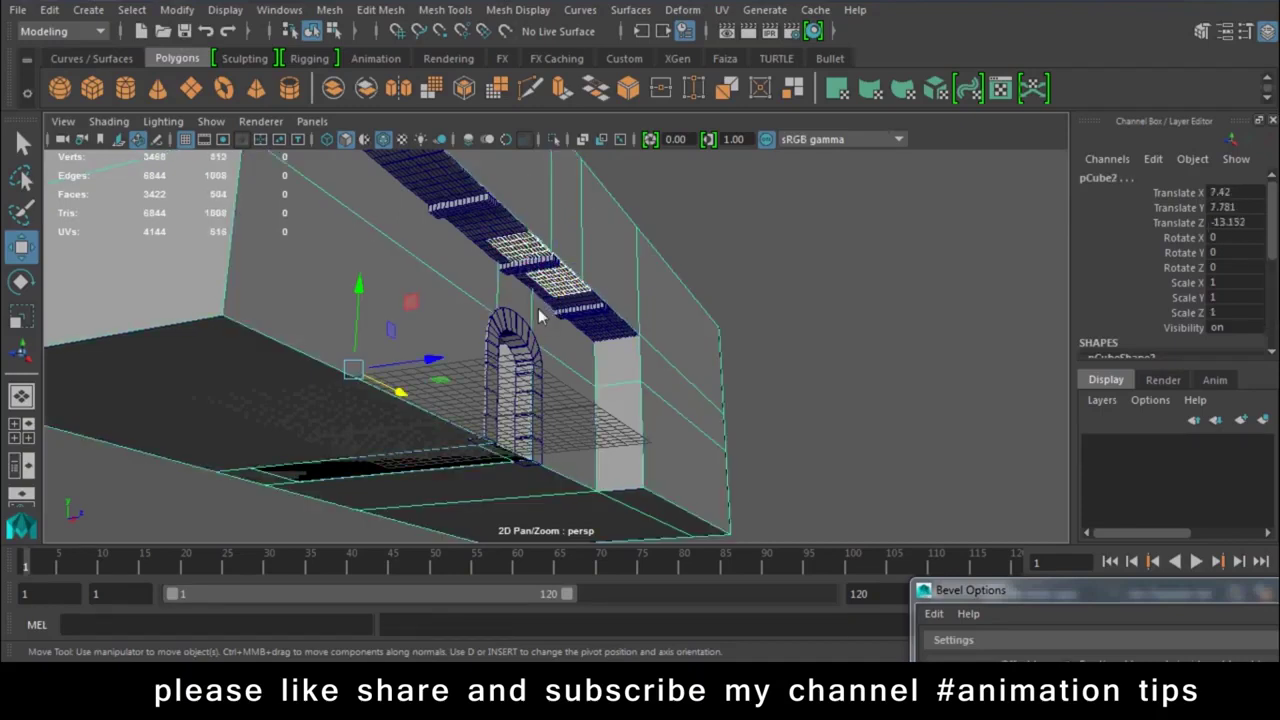
{"action": "right_click_drag", "start_coordinate": [540, 308], "coordinate": [798, 535], "text": "alt"}
{"action": "left_click", "coordinate": [527, 211]}
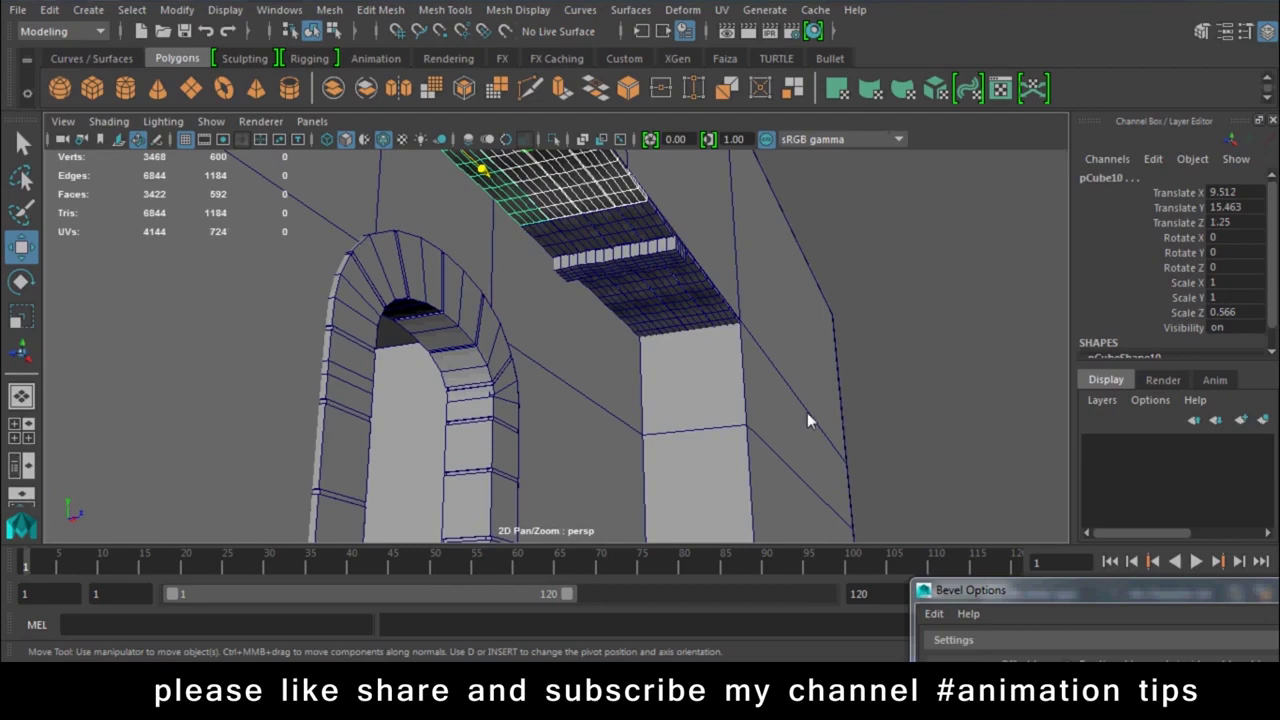
{"action": "right_click_drag", "start_coordinate": [807, 412], "coordinate": [522, 241], "text": "alt"}
Duplicate the strip, lower it to the ground, and delete the unwanted wide copy
{"action": "key", "text": "ctrl+d"}
{"action": "mouse_move", "coordinate": [522, 228]}
{"action": "left_mouse_down"}
{"action": "mouse_move", "coordinate": [572, 430]}
{"action": "mouse_move", "coordinate": [575, 398]}
{"action": "mouse_move", "coordinate": [638, 416]}
{"action": "mouse_move", "coordinate": [768, 545]}
{"action": "left_mouse_up"}
{"action": "left_click", "coordinate": [465, 341]}
{"action": "left_click_drag", "start_coordinate": [568, 323], "coordinate": [571, 320]}
{"action": "key", "text": "d"}
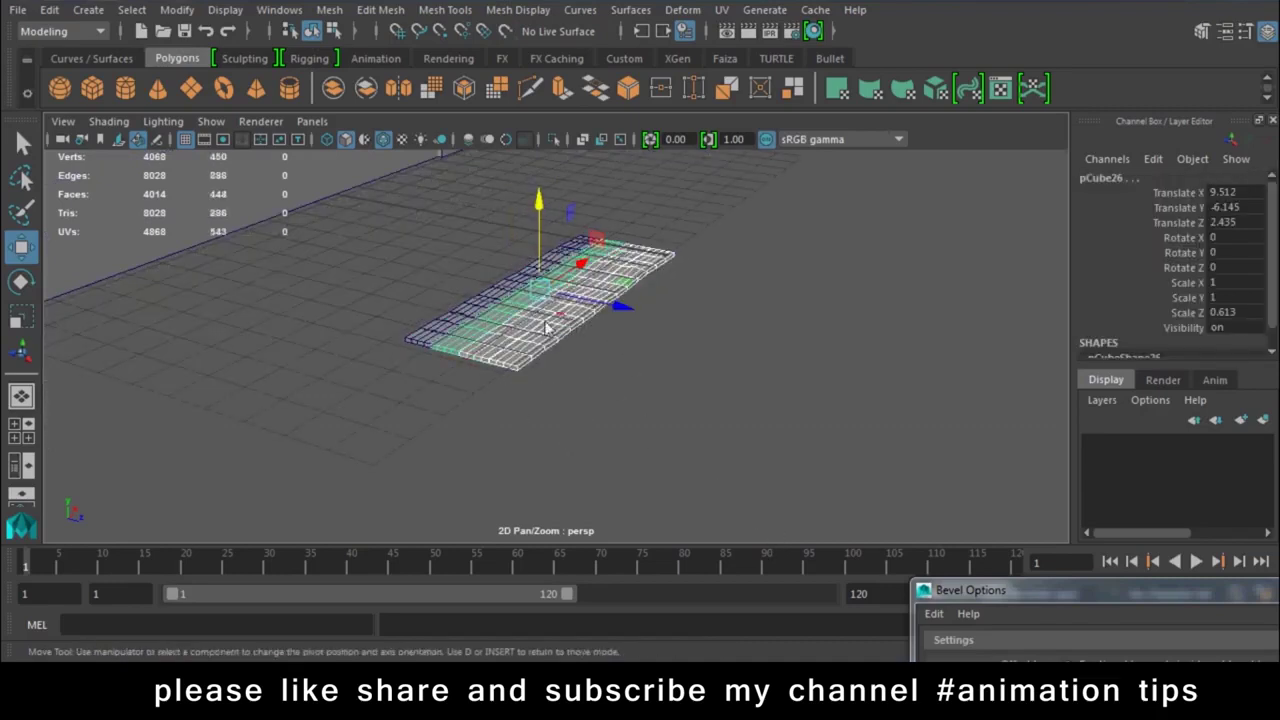
{"action": "key", "text": "d"}
{"action": "key", "text": "Delete"}
{"action": "left_click", "coordinate": [522, 296]}
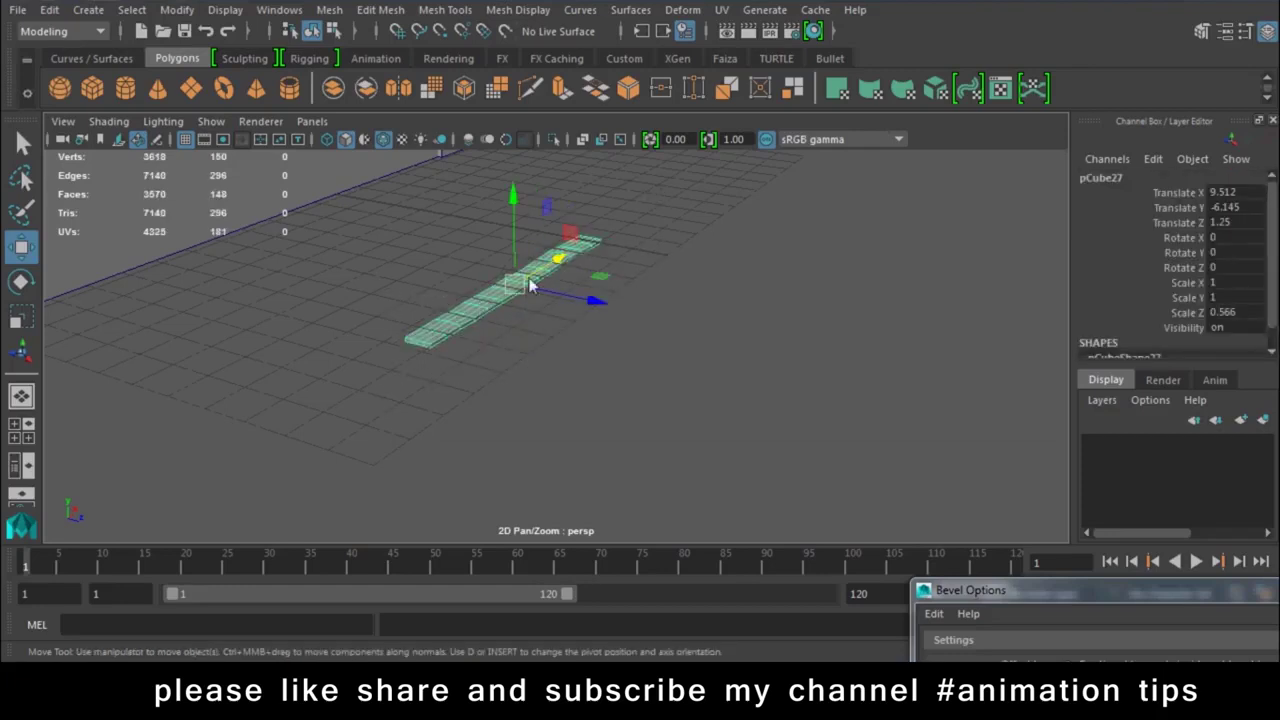
Rotate the remaining plank strip to exactly -90 on Z
{"action": "key", "text": "e"}
{"action": "left_click_drag", "start_coordinate": [468, 283], "coordinate": [539, 186]}
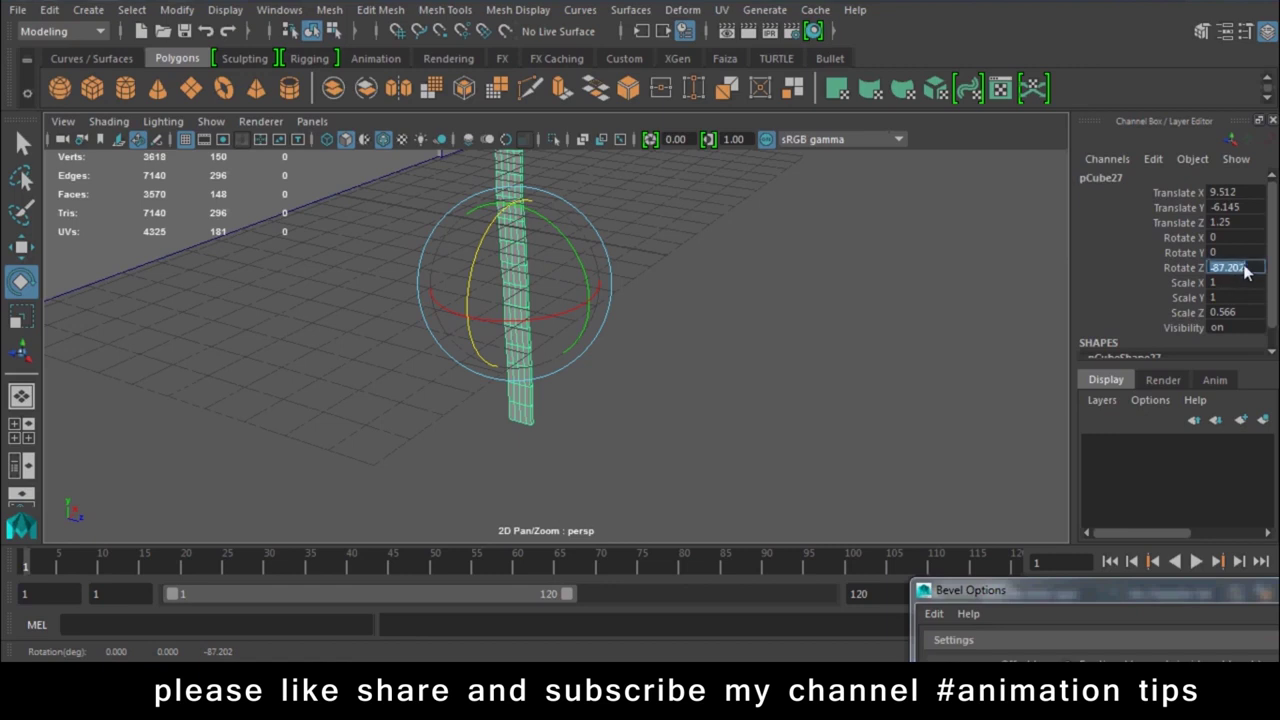
{"action": "type", "text": "0"}
{"action": "key", "text": "Return"}
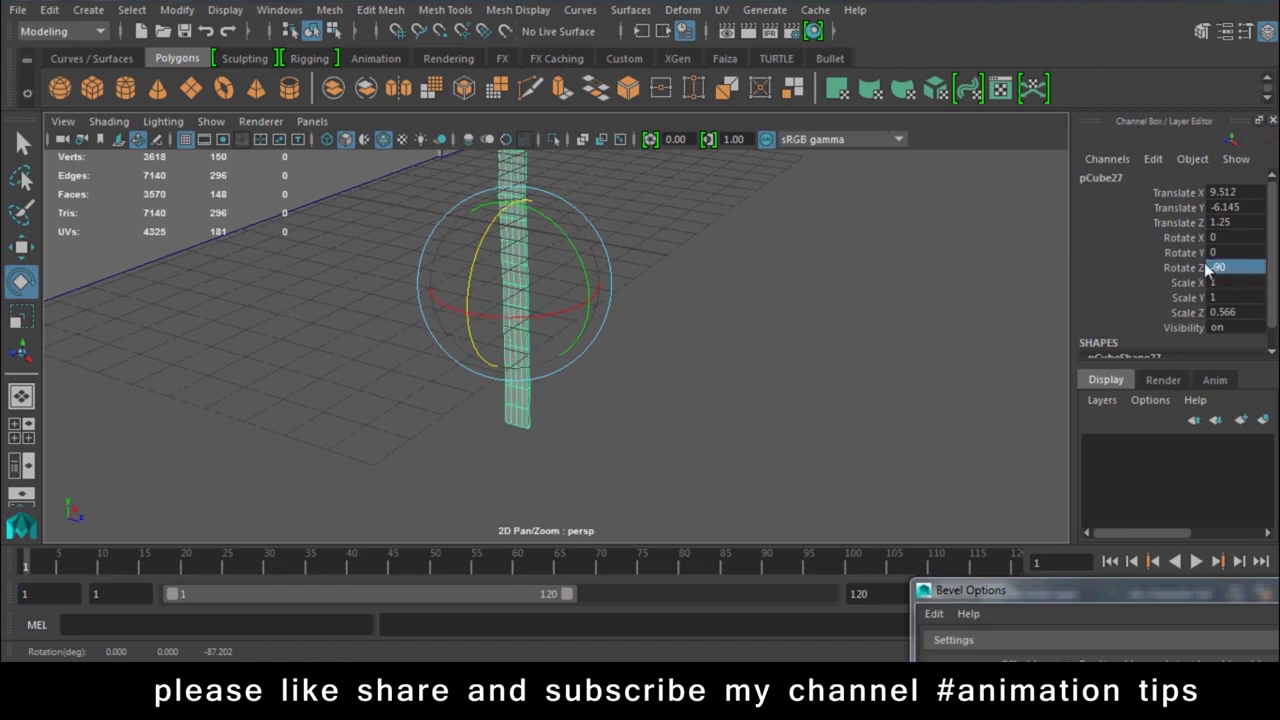
{"action": "key", "text": "w"}
{"action": "middle_click_drag", "start_coordinate": [709, 258], "coordinate": [687, 449], "text": "alt"}
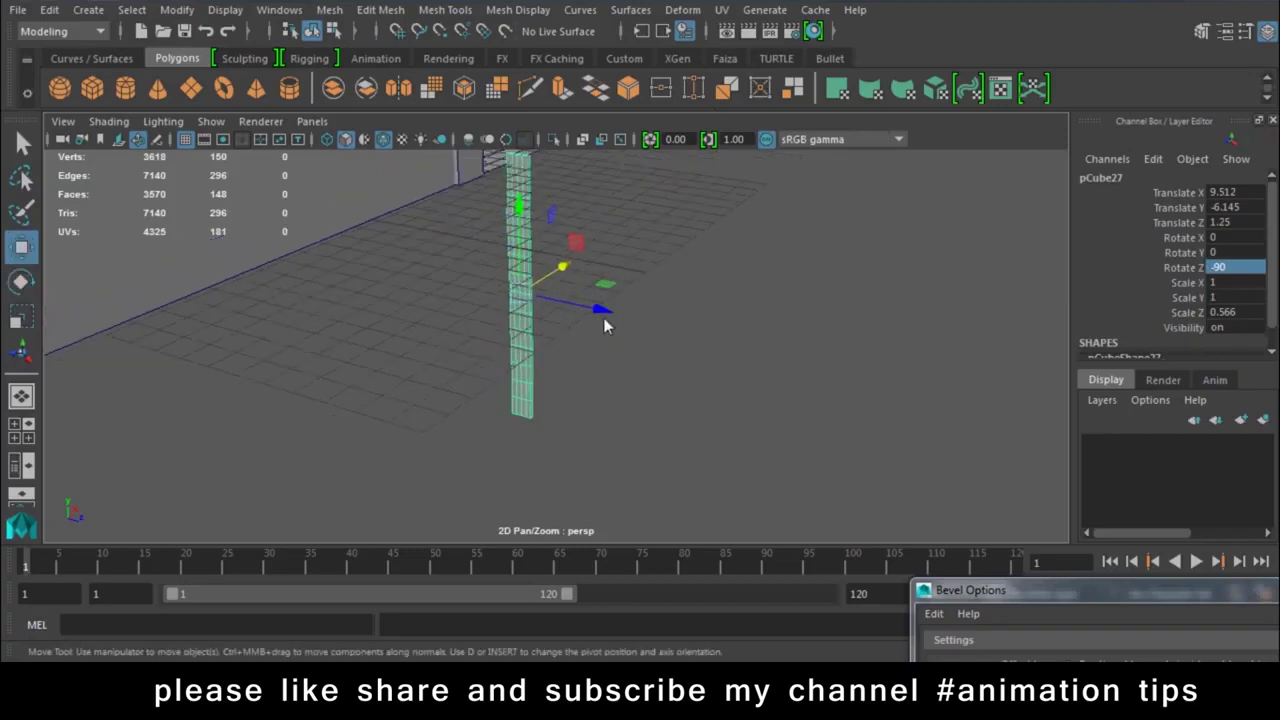
Set the plank pCube27's X rotation to -90 so it stands upright, and view it from the front
{"action": "key", "text": "e"}
{"action": "left_click_drag", "start_coordinate": [546, 381], "coordinate": [599, 366]}
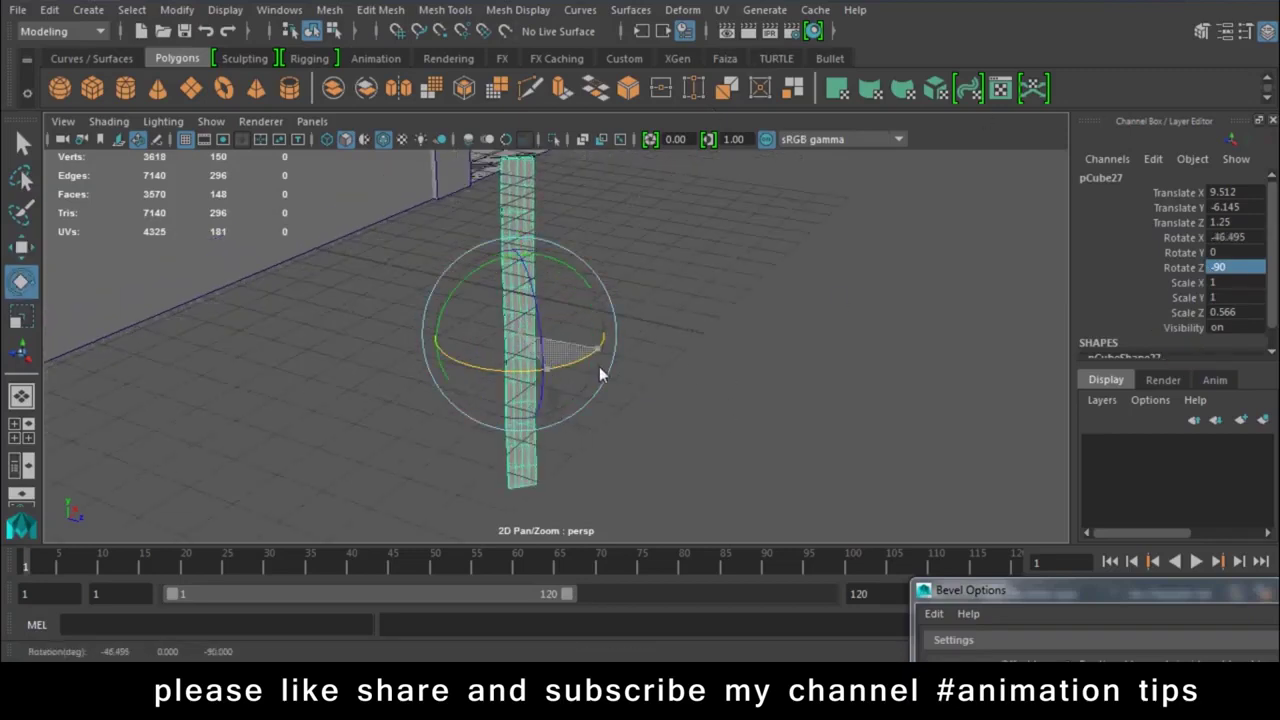
{"action": "double_click", "coordinate": [1249, 239]}
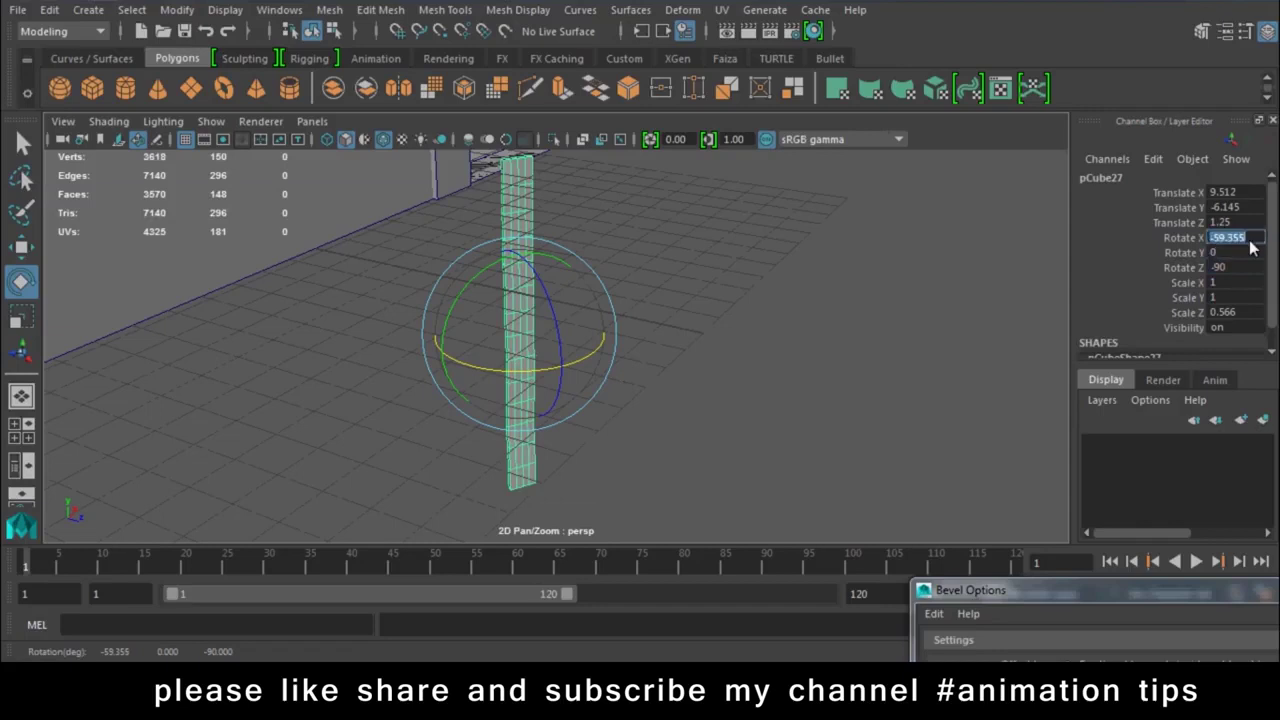
{"action": "type", "text": "90"}
{"action": "key", "text": "Return"}
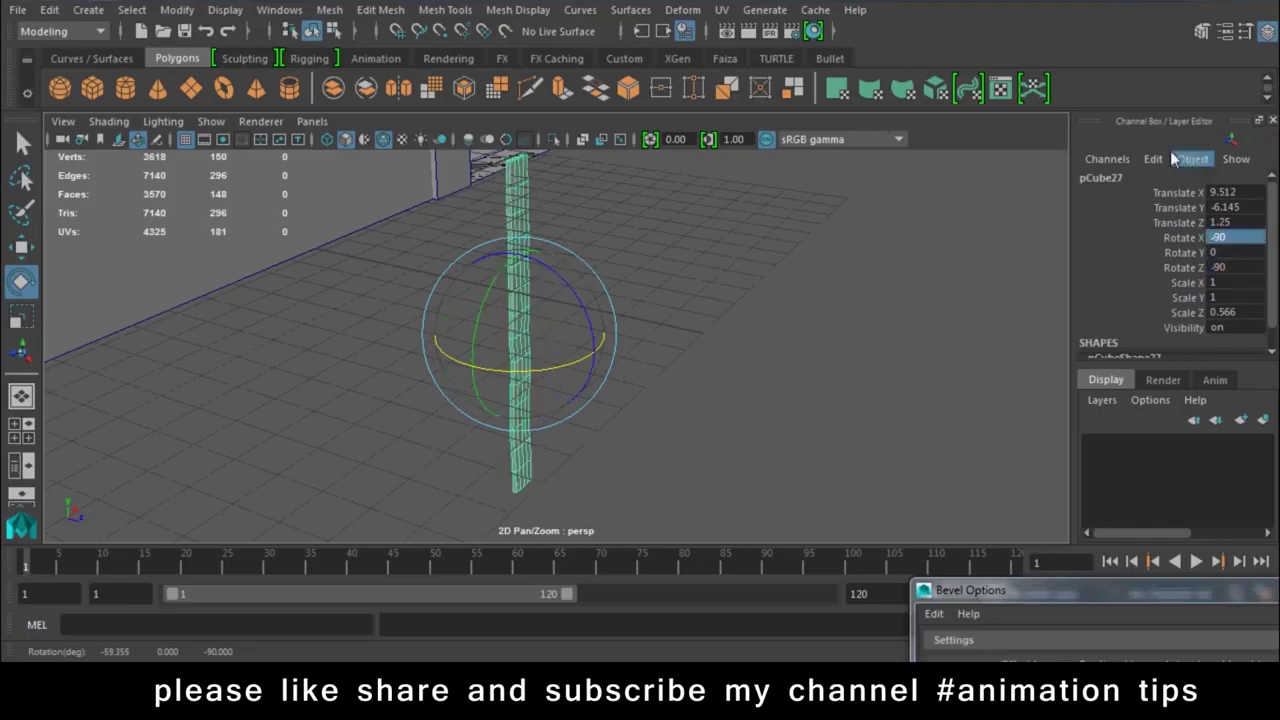
{"action": "key", "text": "w"}
{"action": "left_click_drag", "start_coordinate": [687, 409], "coordinate": [522, 516], "text": "alt"}
{"action": "key", "text": "space"}
{"action": "left_click_drag", "start_coordinate": [675, 357], "coordinate": [704, 455]}
{"action": "scroll", "coordinate": [704, 455], "scroll_direction": "down", "scroll_amount": 5}
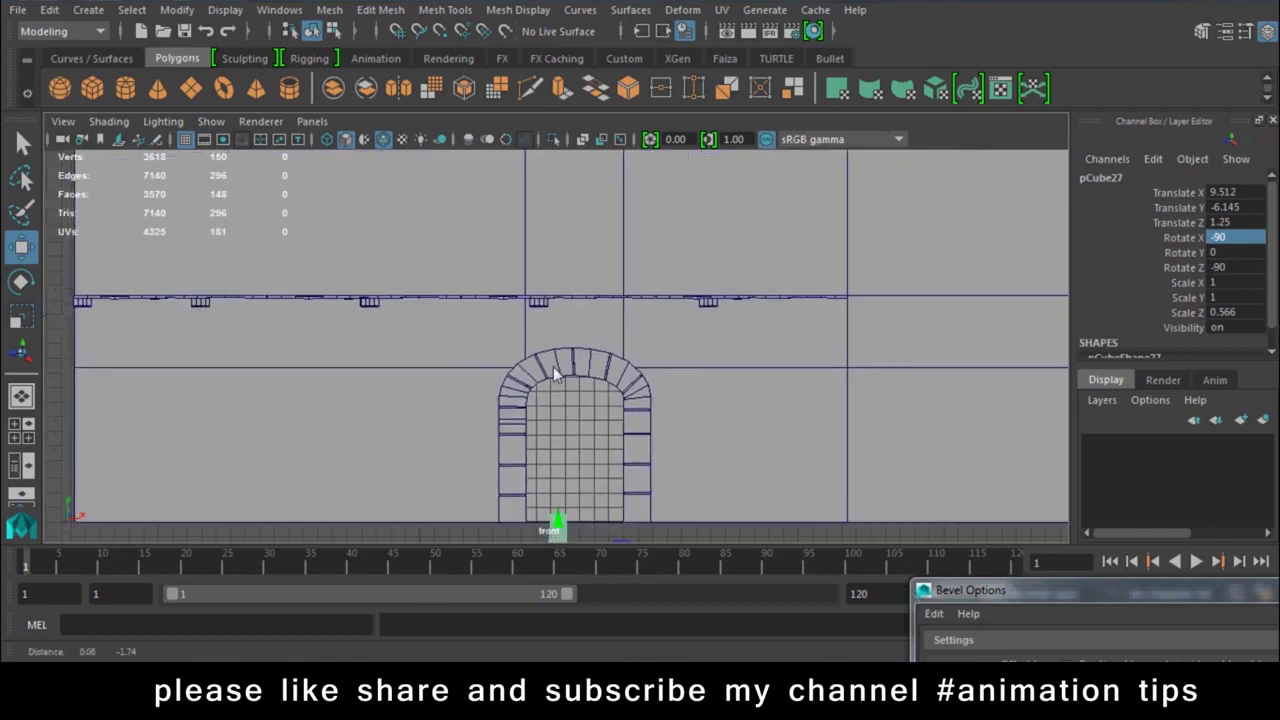
Raise the plank strip in front of the arch and place it at the arch's left edge
{"action": "scroll", "coordinate": [560, 370], "scroll_direction": "up", "scroll_amount": 5}
{"action": "left_click_drag", "start_coordinate": [551, 357], "coordinate": [521, 191]}
{"action": "scroll", "coordinate": [521, 191], "scroll_direction": "down", "scroll_amount": 4}
{"action": "scroll", "coordinate": [510, 387], "scroll_direction": "down", "scroll_amount": 1}
{"action": "left_click_drag", "start_coordinate": [532, 380], "coordinate": [535, 365]}
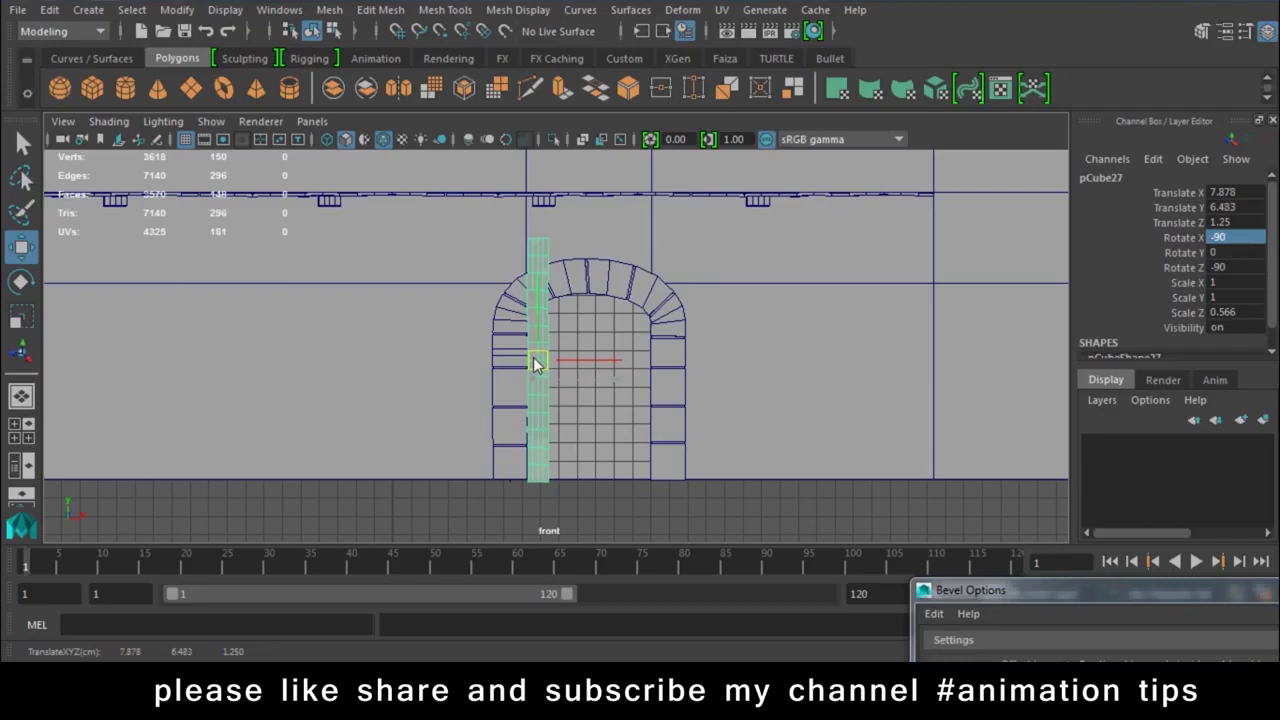
{"action": "middle_click_drag", "start_coordinate": [535, 365], "coordinate": [535, 392], "text": "alt"}
Scale the plank narrower and fit it to the arch, resting on the ground line
{"action": "key", "text": "r"}
{"action": "left_click_drag", "start_coordinate": [540, 480], "coordinate": [542, 441]}
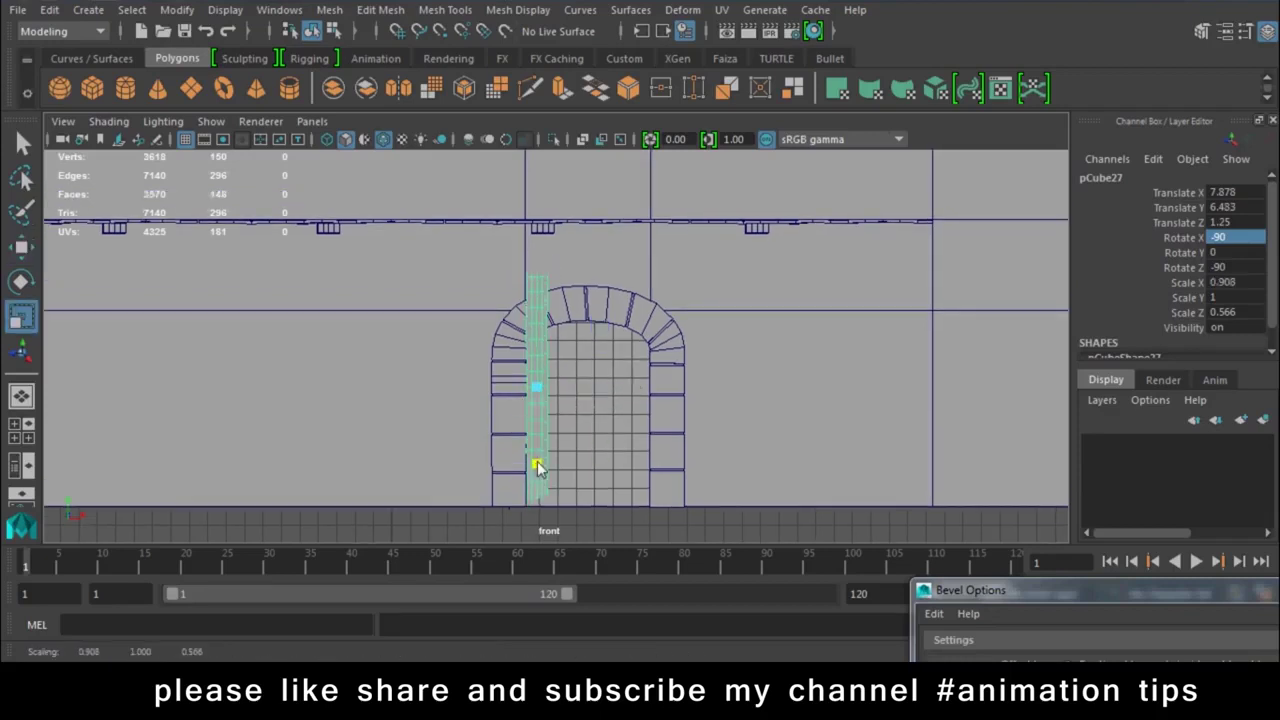
{"action": "key", "text": "w"}
{"action": "left_click_drag", "start_coordinate": [540, 290], "coordinate": [546, 345]}
{"action": "key", "text": "r"}
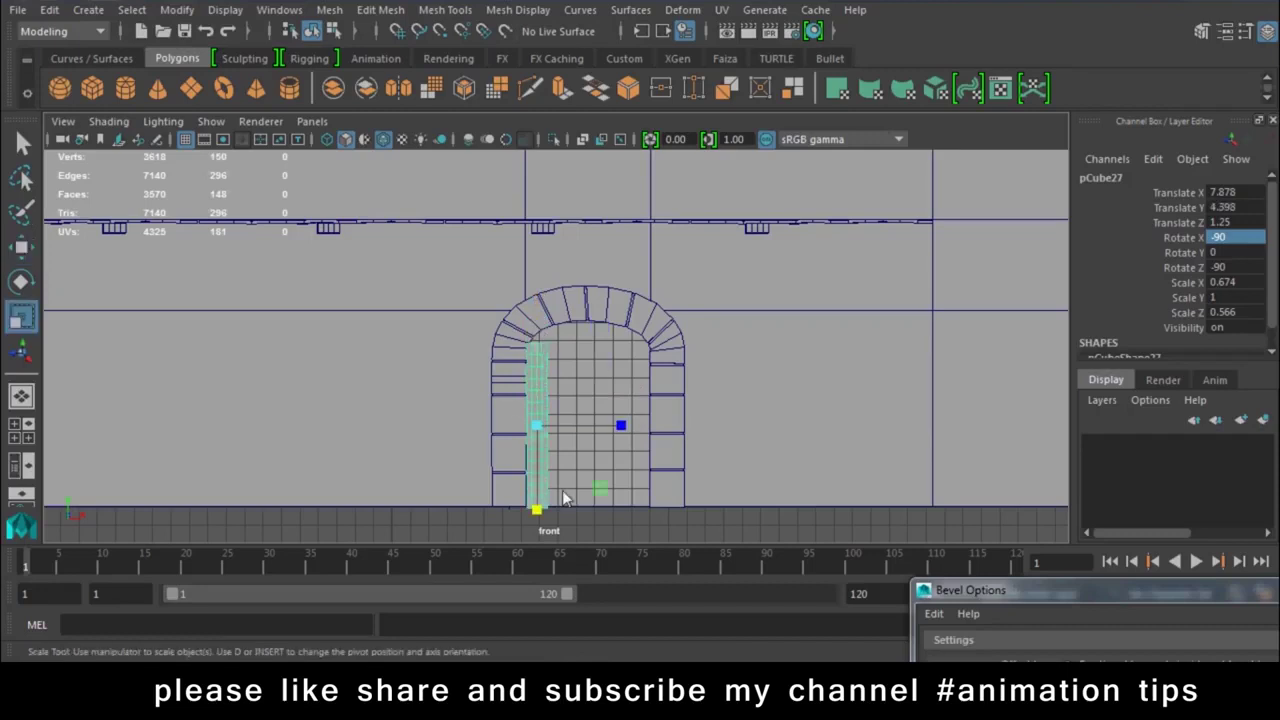
{"action": "left_click_drag", "start_coordinate": [538, 511], "coordinate": [543, 516]}
{"action": "key", "text": "w"}
{"action": "mouse_move", "coordinate": [538, 348]}
{"action": "left_mouse_down"}
{"action": "mouse_move", "coordinate": [538, 328]}
{"action": "mouse_move", "coordinate": [500, 294]}
{"action": "left_mouse_up"}
Duplicate the plank beside itself, repeating with Shift+D to line copies across the opening
{"action": "key", "text": "space"}
{"action": "mouse_move", "coordinate": [571, 420]}
{"action": "left_mouse_down", "text": "alt"}
{"action": "mouse_move", "coordinate": [594, 357]}
{"action": "mouse_move", "coordinate": [523, 463]}
{"action": "mouse_move", "coordinate": [516, 428]}
{"action": "mouse_move", "coordinate": [536, 398]}
{"action": "mouse_move", "coordinate": [494, 418]}
{"action": "mouse_move", "coordinate": [533, 439]}
{"action": "left_mouse_up", "text": "alt"}
{"action": "key", "text": "ctrl+d"}
{"action": "left_click_drag", "start_coordinate": [495, 332], "coordinate": [535, 336]}
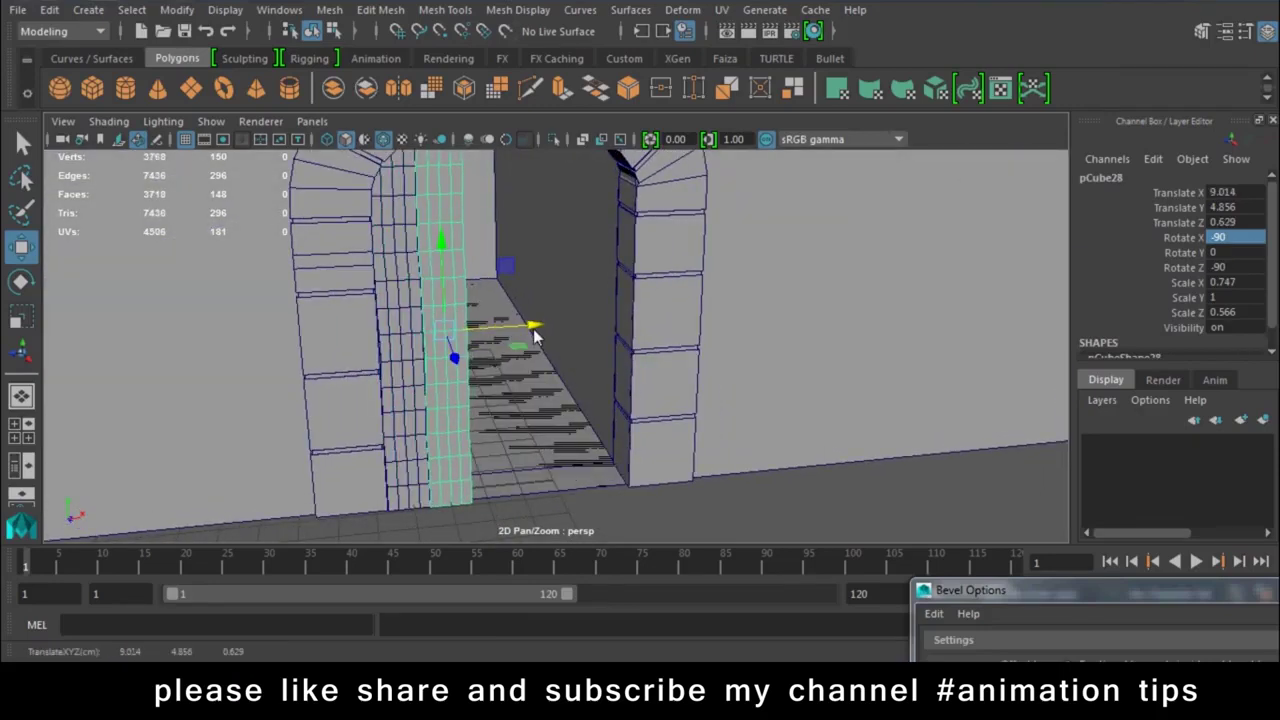
{"action": "key", "text": "shift+d"}
{"action": "key", "text": "shift+d"}
{"action": "key", "text": "shift+d"}
{"action": "key", "text": "shift+d"}
{"action": "mouse_move", "coordinate": [529, 332]}
{"action": "left_mouse_down", "text": "alt"}
{"action": "mouse_move", "coordinate": [575, 467]}
{"action": "mouse_move", "coordinate": [503, 413]}
{"action": "mouse_move", "coordinate": [587, 443]}
{"action": "mouse_move", "coordinate": [589, 361]}
{"action": "left_mouse_up", "text": "alt"}
Select all the door planks and assign them a favorite material
{"action": "left_click", "coordinate": [589, 361], "text": "shift"}
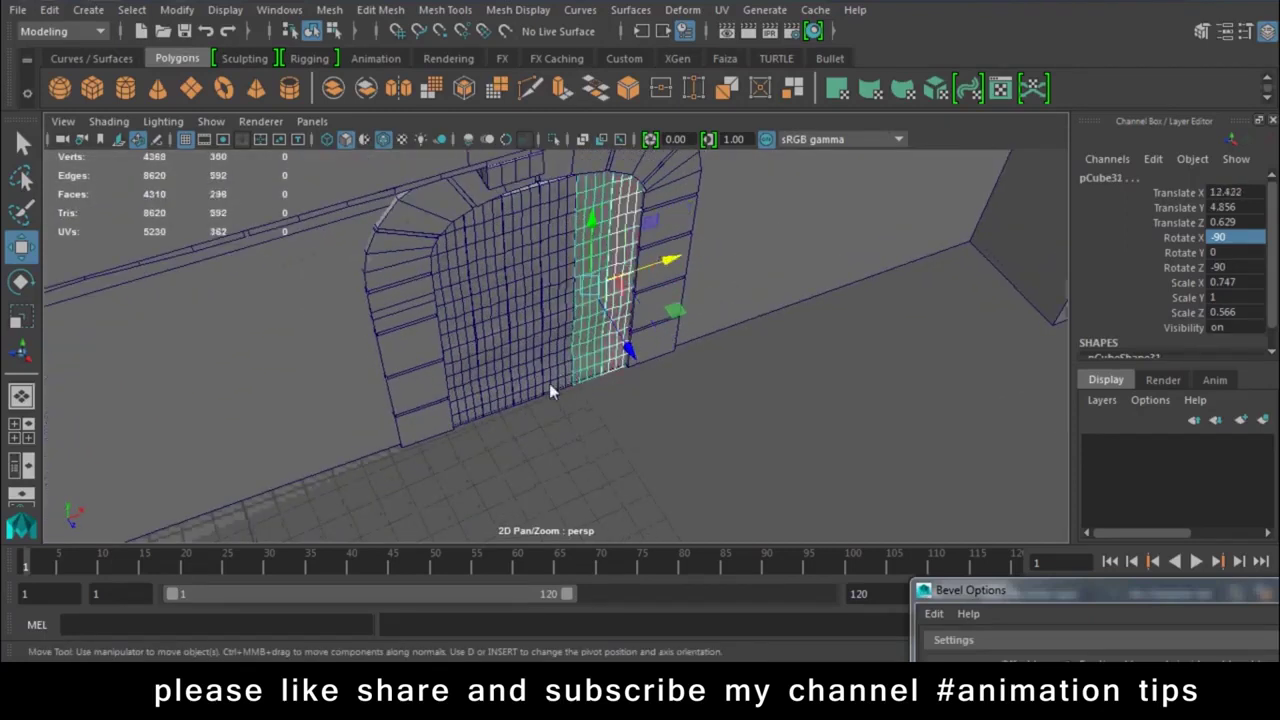
{"action": "left_click", "coordinate": [535, 395], "text": "shift"}
{"action": "left_click", "coordinate": [500, 410], "text": "shift"}
{"action": "left_click", "coordinate": [470, 407], "text": "shift"}
{"action": "left_click", "coordinate": [468, 404], "text": "shift"}
{"action": "mouse_move", "coordinate": [587, 405]}
{"action": "left_mouse_down", "text": "alt"}
{"action": "mouse_move", "coordinate": [553, 345]}
{"action": "mouse_move", "coordinate": [550, 222]}
{"action": "left_mouse_up", "text": "alt"}
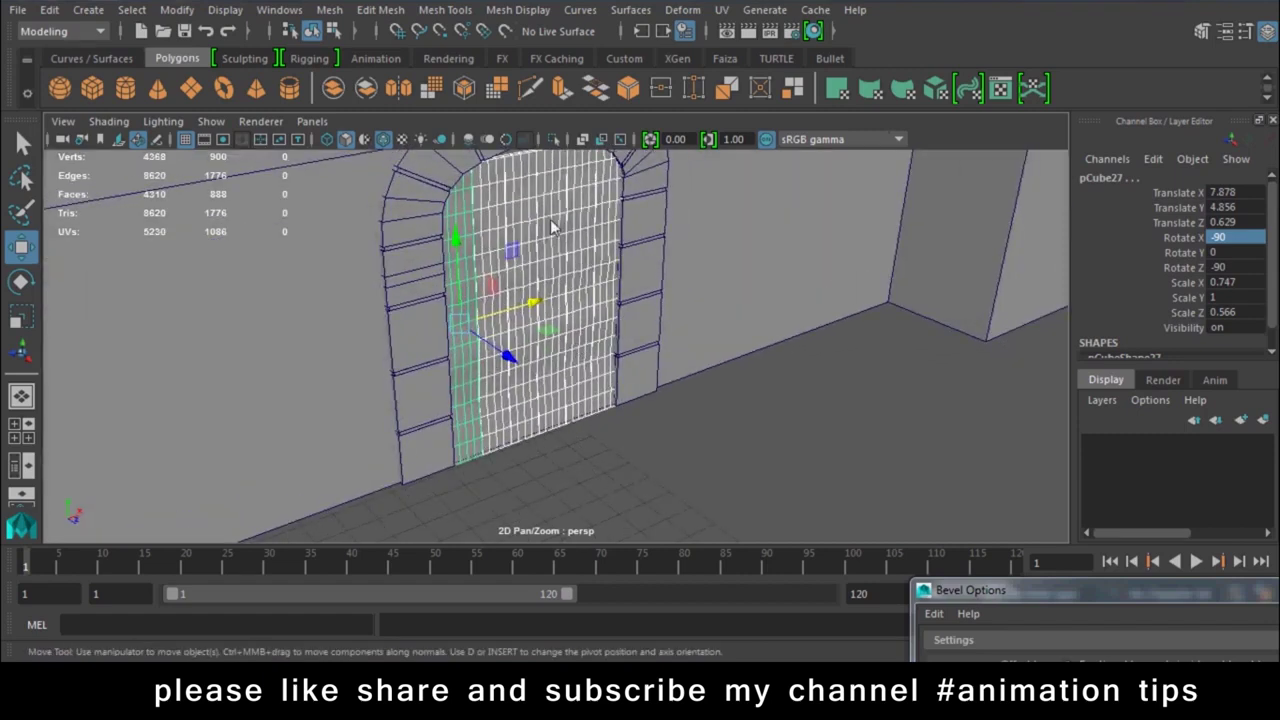
{"action": "right_click_drag", "start_coordinate": [551, 228], "coordinate": [565, 648]}
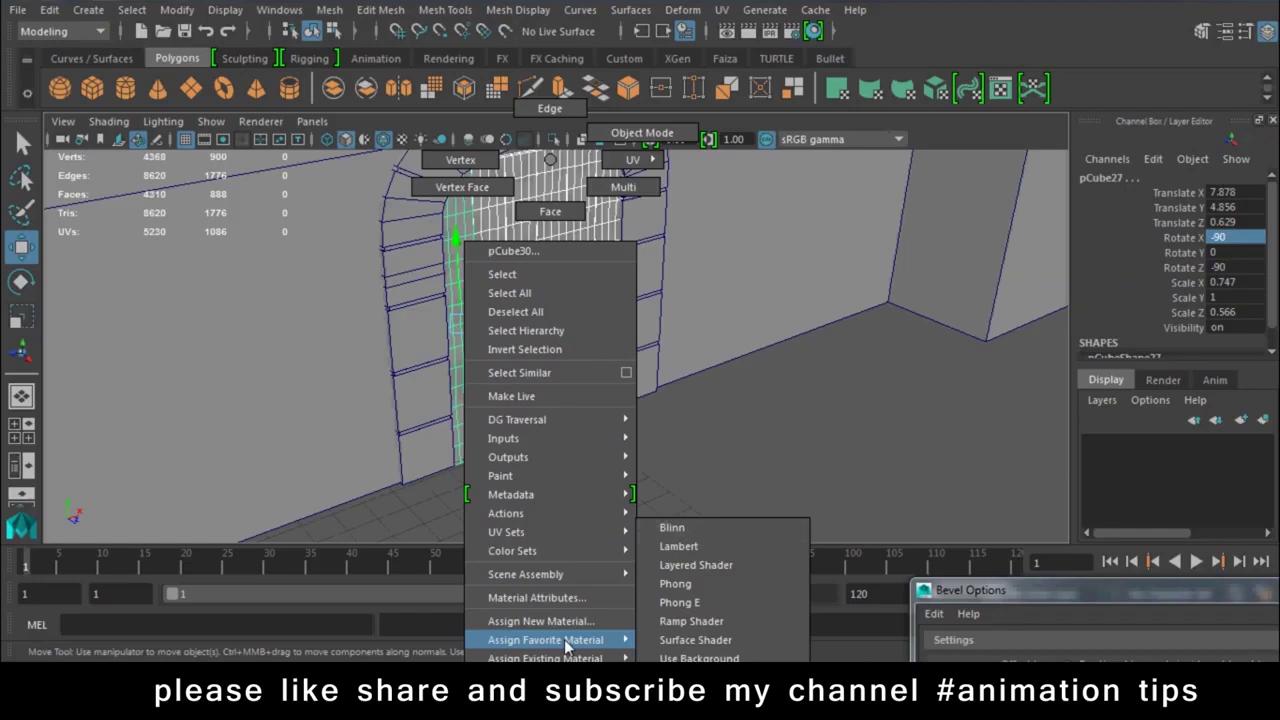
Assign a new Blinn material to the door and colour it dark brown (H 30, S 1, V 0.054)
{"action": "left_click", "coordinate": [722, 534]}
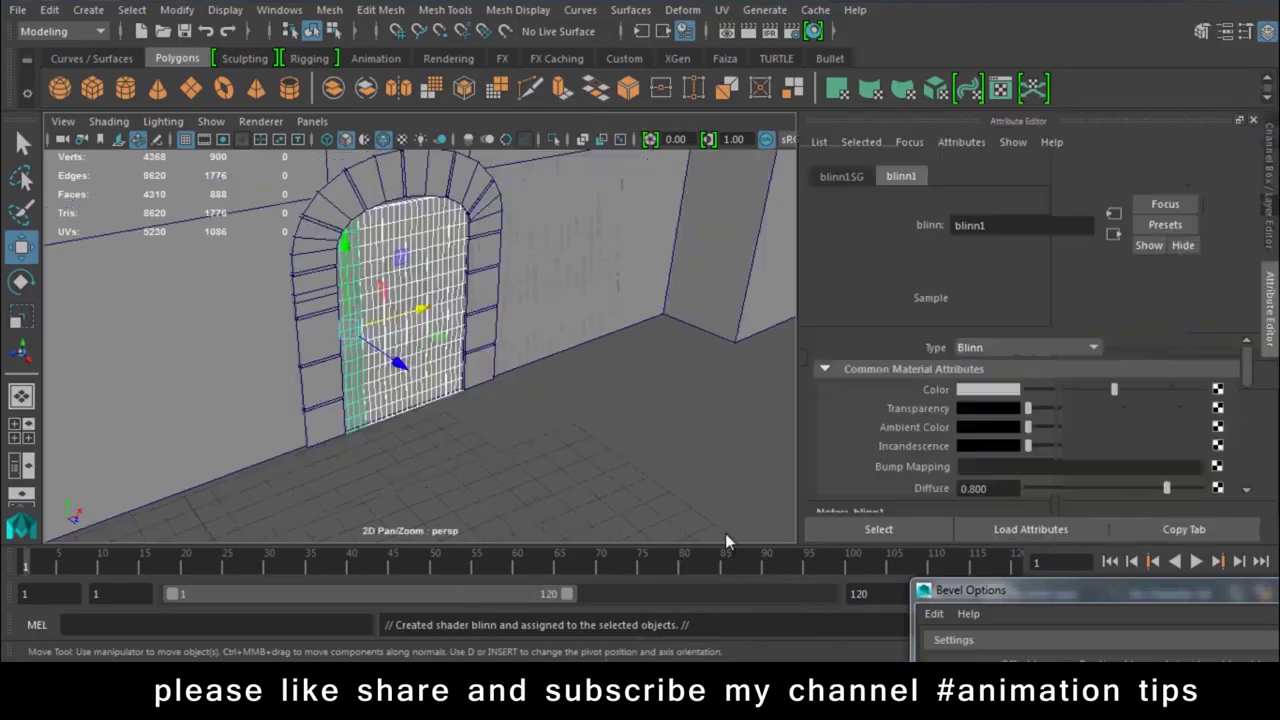
{"action": "left_click", "coordinate": [990, 390]}
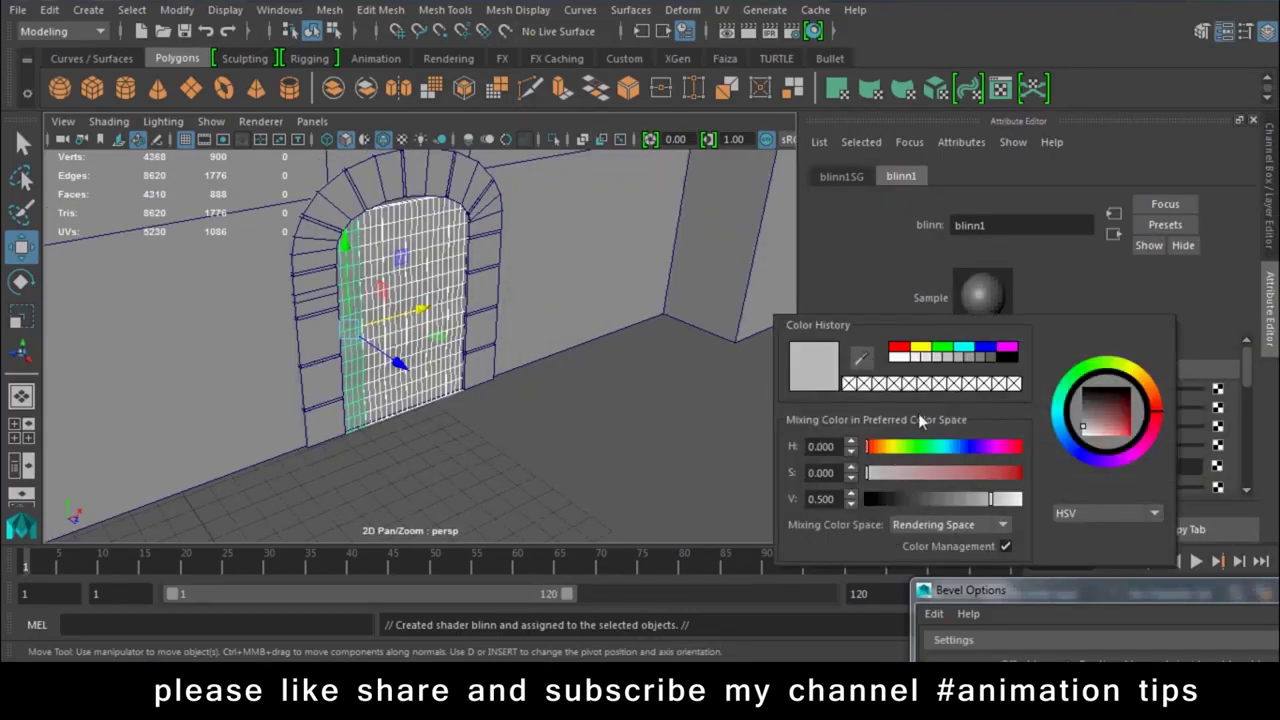
{"action": "left_click_drag", "start_coordinate": [875, 452], "coordinate": [1052, 472]}
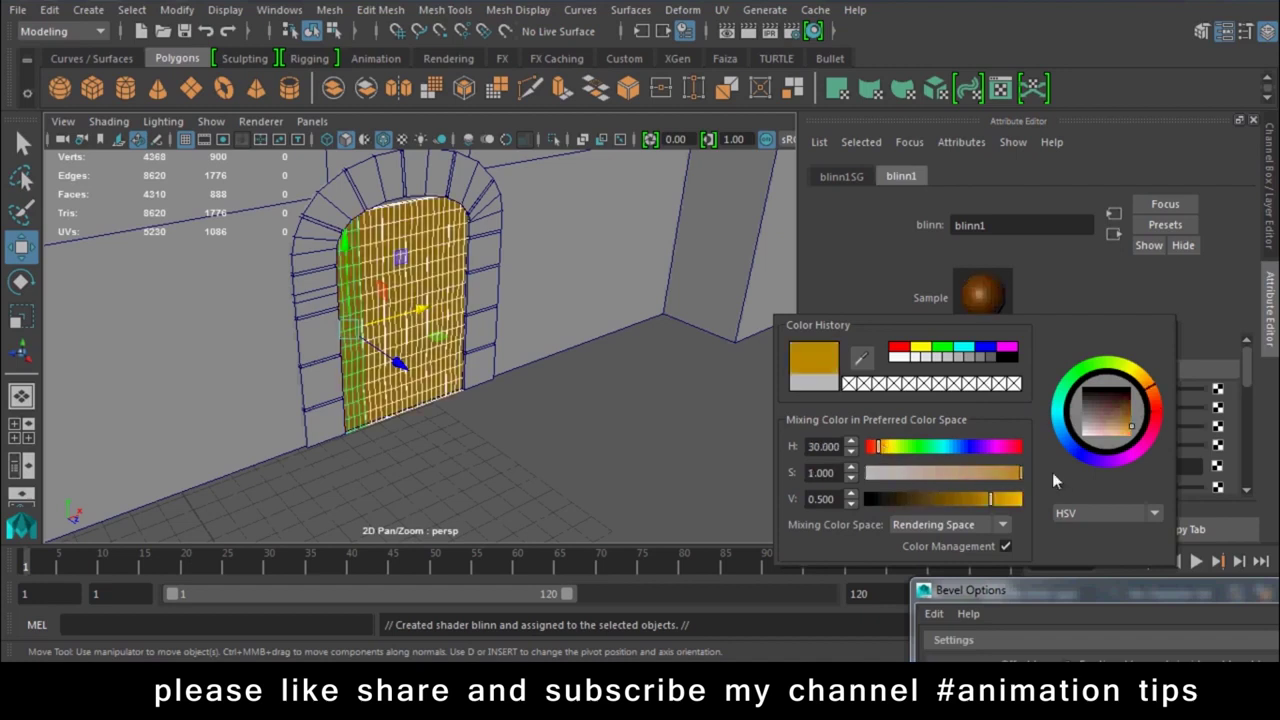
{"action": "left_click_drag", "start_coordinate": [926, 506], "coordinate": [910, 506]}
{"action": "left_click", "coordinate": [1132, 402]}
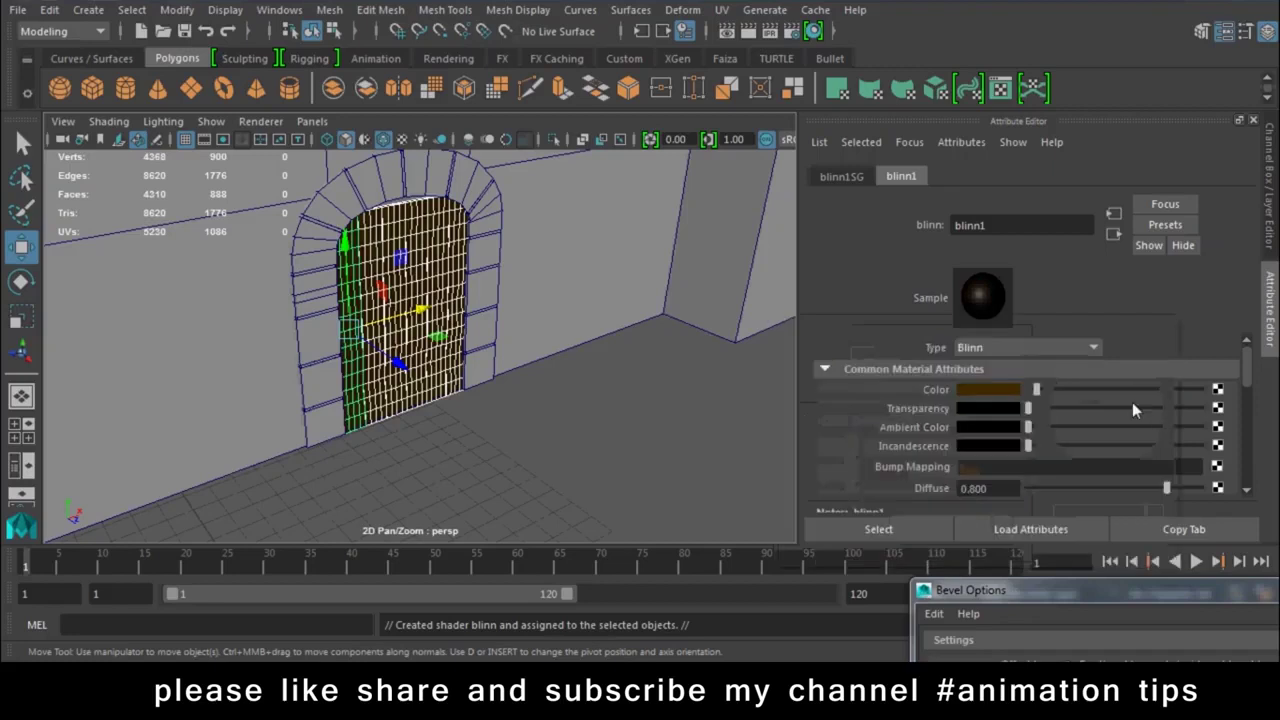
Change the door material's type from Blinn to Lambert
{"action": "left_click", "coordinate": [1033, 349]}
{"action": "scroll", "coordinate": [1015, 474], "scroll_direction": "up", "scroll_amount": 3}
{"action": "scroll", "coordinate": [1015, 474], "scroll_direction": "up", "scroll_amount": 2}
{"action": "scroll", "coordinate": [1009, 465], "scroll_direction": "down", "scroll_amount": 3}
{"action": "scroll", "coordinate": [1009, 465], "scroll_direction": "down", "scroll_amount": 3}
{"action": "left_click", "coordinate": [993, 388]}
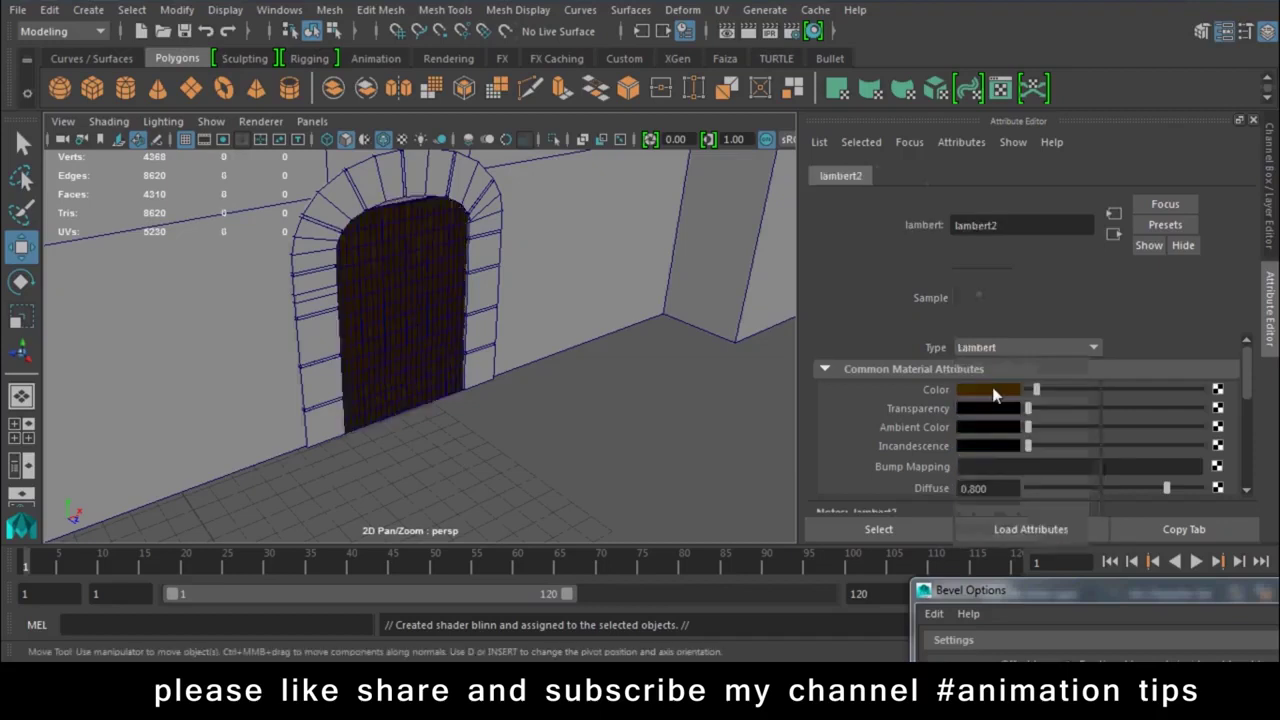
Select a middle door plank and raise its top edge toward the arch
{"action": "left_click", "coordinate": [491, 461]}
{"action": "mouse_move", "coordinate": [491, 461]}
{"action": "left_mouse_down", "text": "alt"}
{"action": "mouse_move", "coordinate": [512, 418]}
{"action": "mouse_move", "coordinate": [457, 309]}
{"action": "mouse_move", "coordinate": [540, 471]}
{"action": "mouse_move", "coordinate": [503, 414]}
{"action": "mouse_move", "coordinate": [606, 433]}
{"action": "left_mouse_up", "text": "alt"}
{"action": "scroll", "coordinate": [606, 433], "scroll_direction": "up", "scroll_amount": 2}
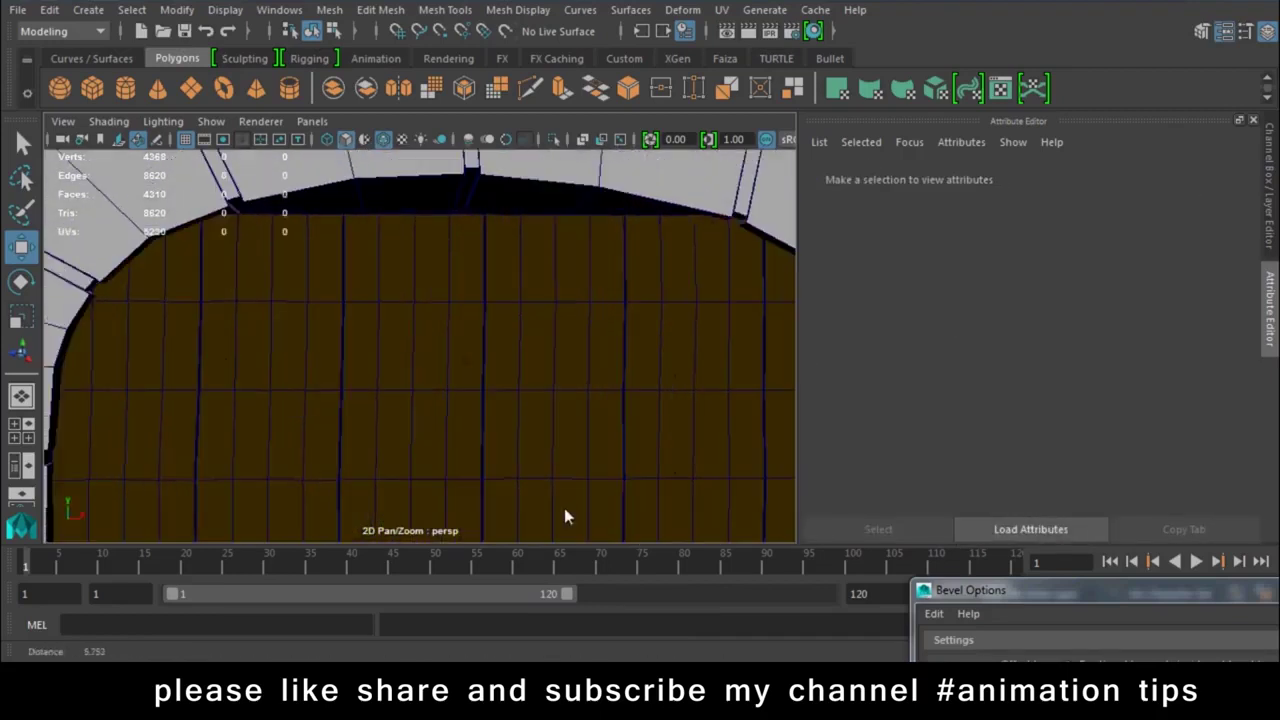
{"action": "left_click_drag", "start_coordinate": [490, 535], "coordinate": [340, 210]}
{"action": "right_click_drag", "start_coordinate": [437, 266], "coordinate": [341, 219]}
{"action": "left_click", "coordinate": [412, 210]}
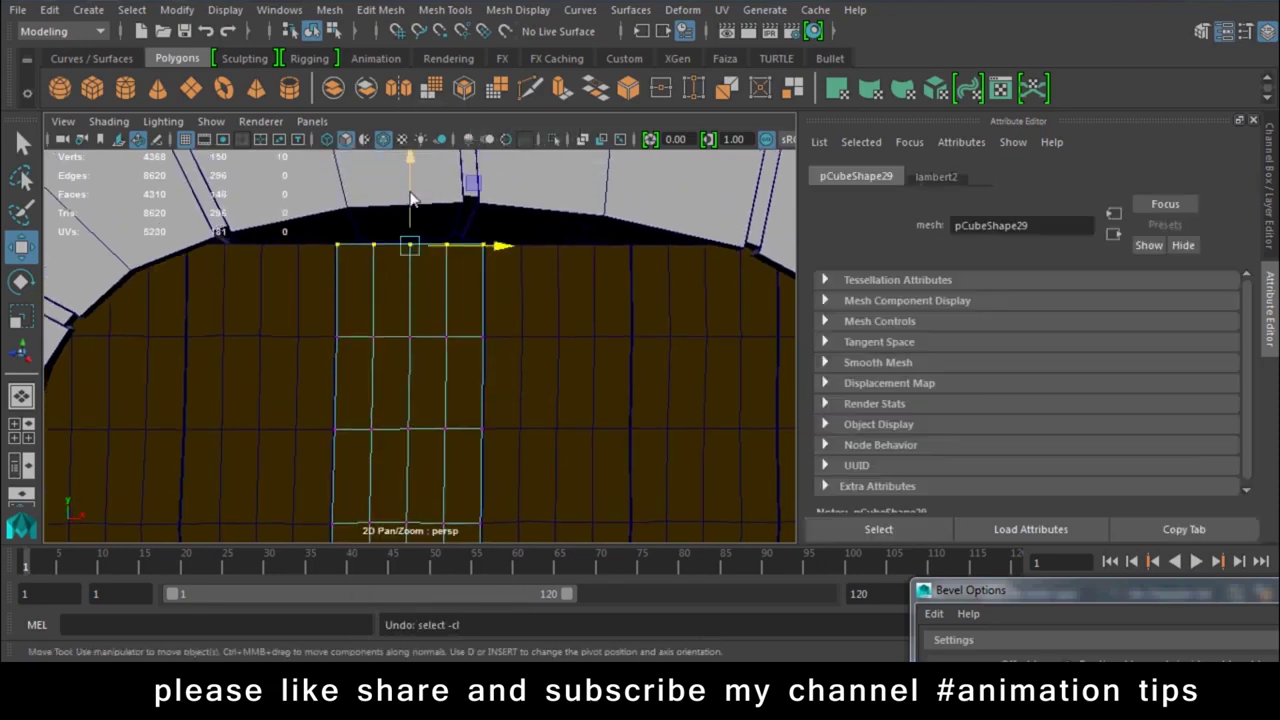
{"action": "left_click_drag", "start_coordinate": [410, 190], "coordinate": [418, 153]}
Nudge that plank's top vertices up so they sit just under the arch
{"action": "left_click", "coordinate": [458, 215]}
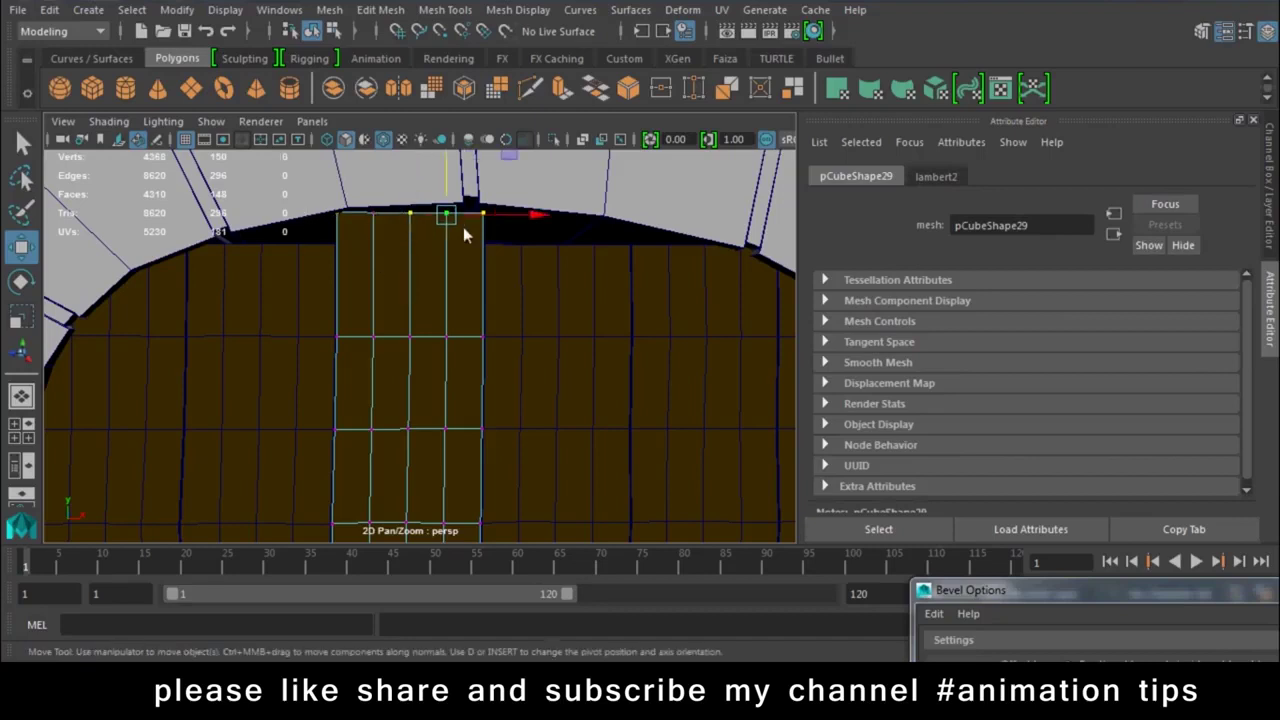
{"action": "key", "text": "ctrl+z"}
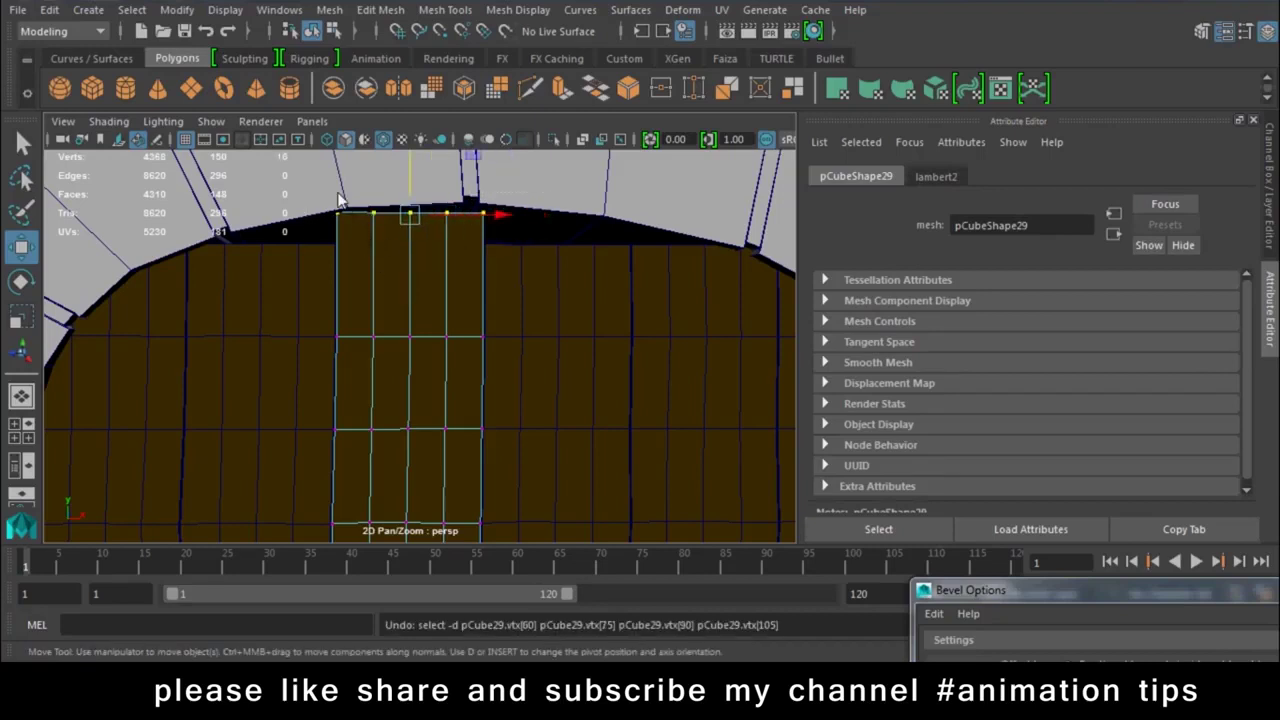
{"action": "left_click", "coordinate": [446, 214], "text": "shift"}
{"action": "left_click", "coordinate": [414, 160]}
{"action": "key", "text": "ctrl+z"}
{"action": "middle_click_drag", "start_coordinate": [411, 164], "coordinate": [411, 167]}
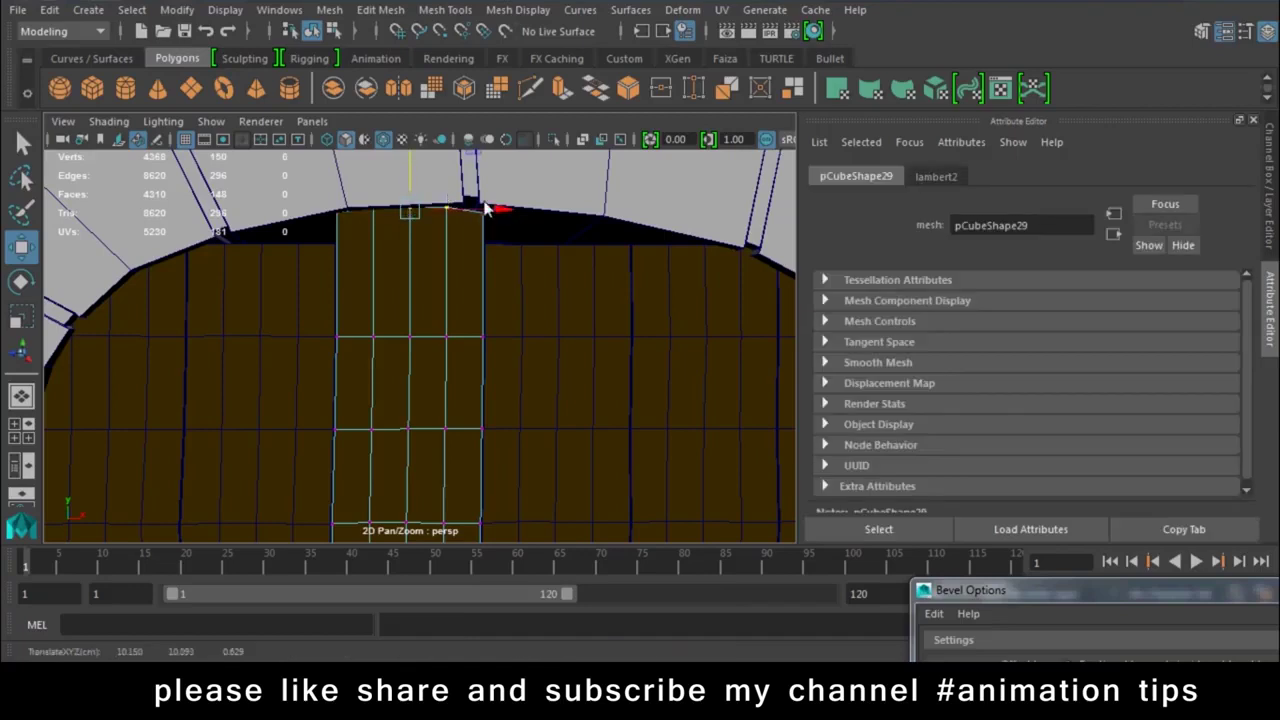
{"action": "left_click_drag", "start_coordinate": [411, 167], "coordinate": [401, 286], "text": "alt"}
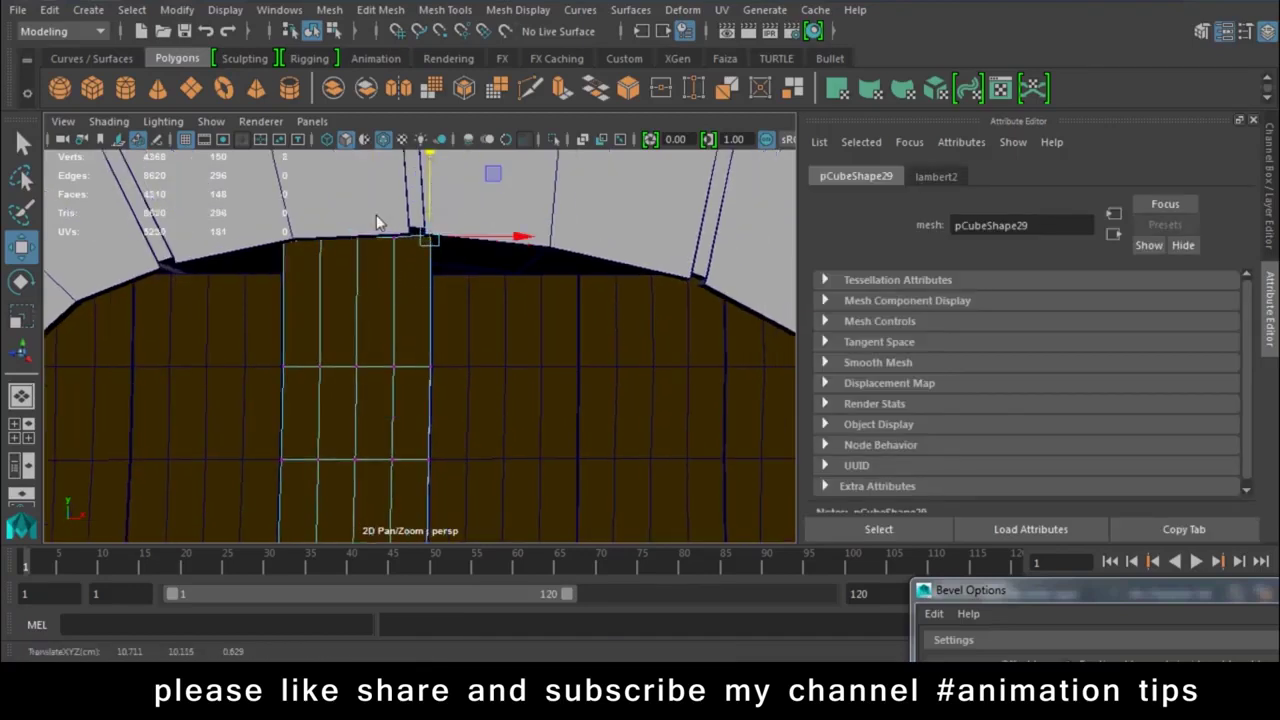
Select the next plank's top row of vertices and raise them toward the arch
{"action": "left_click", "coordinate": [491, 284]}
{"action": "right_click_drag", "start_coordinate": [491, 284], "coordinate": [425, 140]}
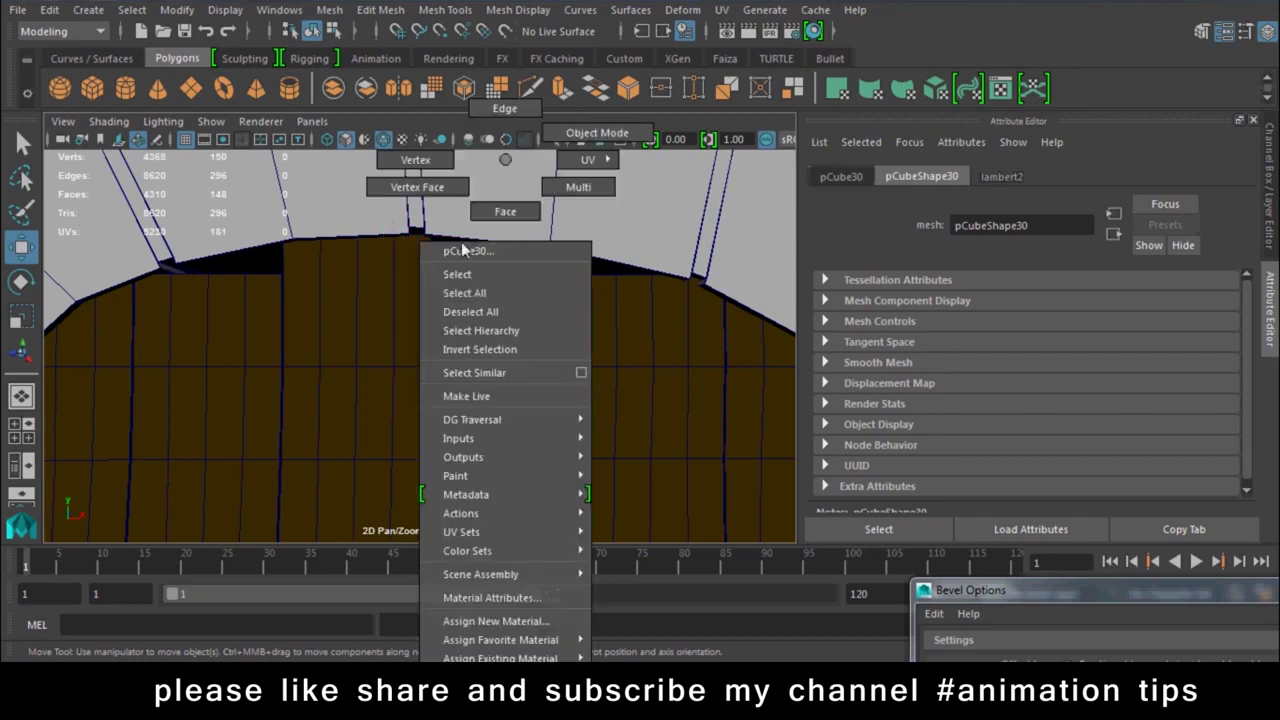
{"action": "left_click_drag", "start_coordinate": [430, 183], "coordinate": [581, 299]}
{"action": "mouse_move", "coordinate": [502, 198]}
{"action": "left_mouse_down"}
{"action": "mouse_move", "coordinate": [508, 183]}
{"action": "mouse_move", "coordinate": [492, 184]}
{"action": "left_mouse_up"}
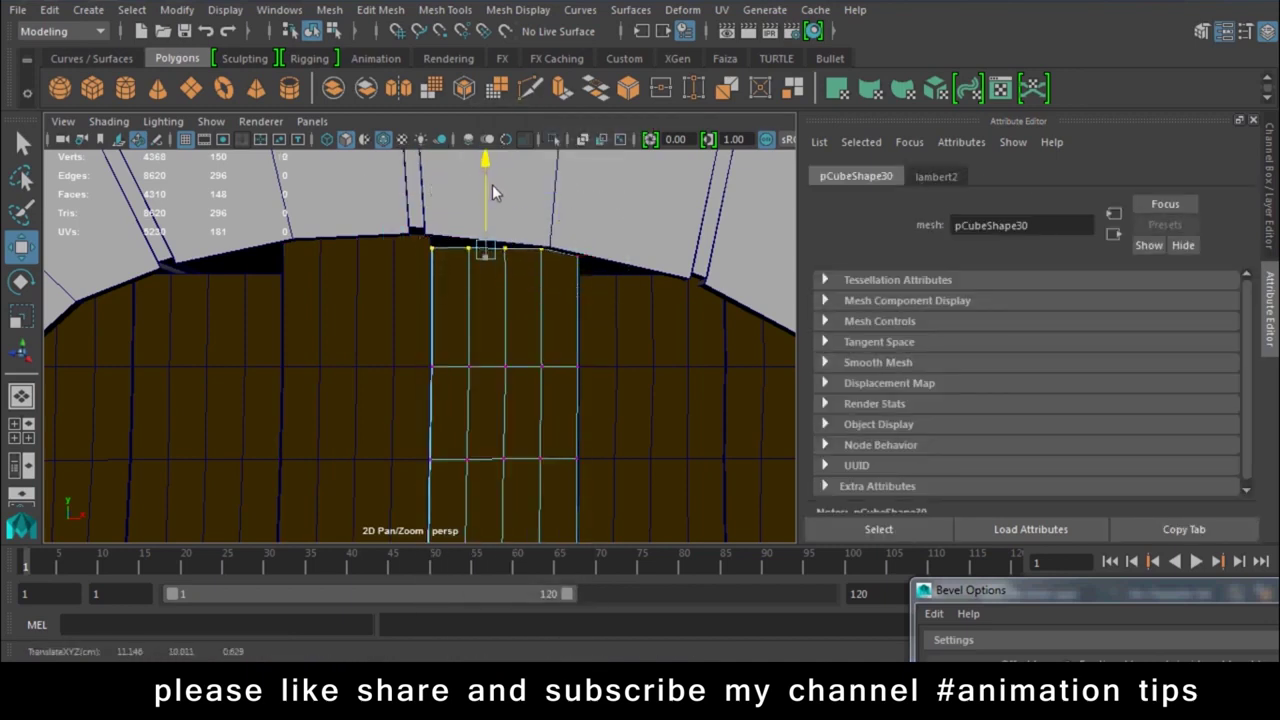
{"action": "left_click_drag", "start_coordinate": [601, 194], "coordinate": [520, 275], "text": "ctrl"}
{"action": "left_click_drag", "start_coordinate": [528, 186], "coordinate": [490, 262], "text": "ctrl"}
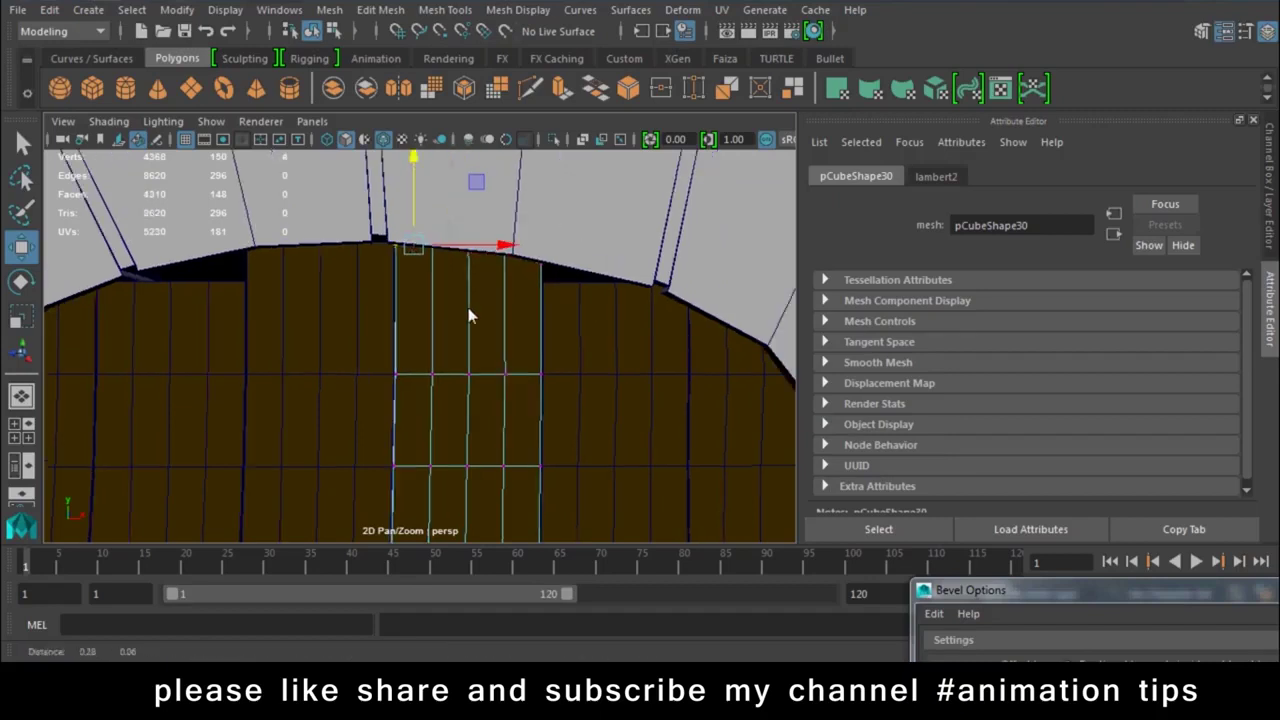
{"action": "key", "text": "ctrl+z"}
Reselect that plank's top vertices and raise them in stages, dropping vertices to follow the curve
{"action": "right_click", "coordinate": [486, 214]}
{"action": "left_click_drag", "start_coordinate": [420, 262], "coordinate": [594, 308]}
{"action": "left_click_drag", "start_coordinate": [505, 222], "coordinate": [508, 242]}
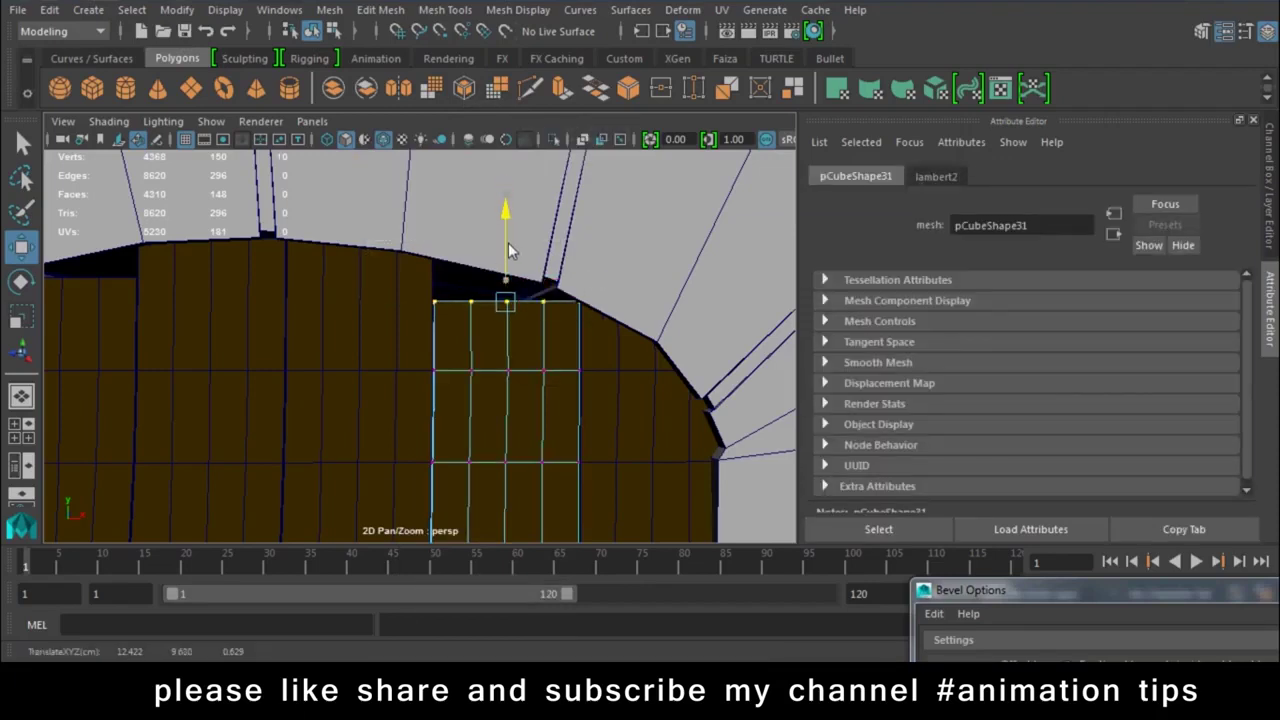
{"action": "left_click", "coordinate": [578, 300], "text": "ctrl"}
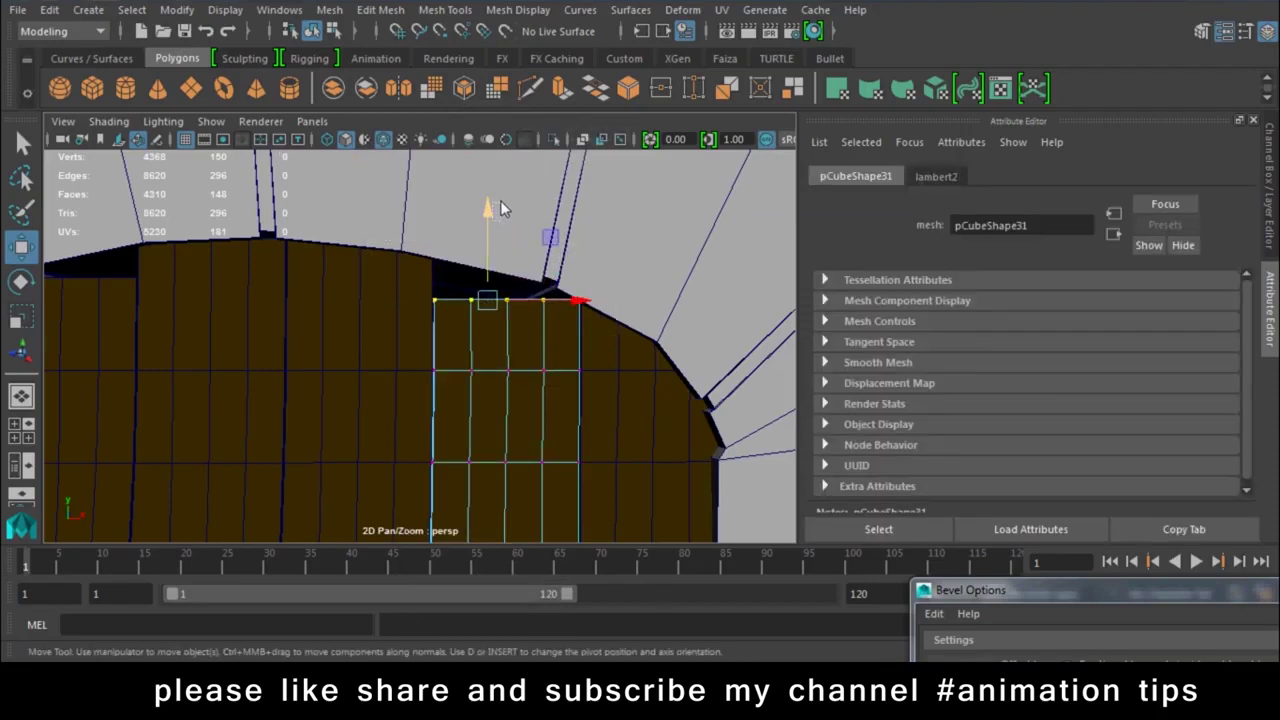
{"action": "mouse_move", "coordinate": [489, 220]}
{"action": "left_mouse_down"}
{"action": "mouse_move", "coordinate": [490, 206]}
{"action": "mouse_move", "coordinate": [456, 195]}
{"action": "left_mouse_up"}
{"action": "left_click", "coordinate": [545, 283], "text": "ctrl"}
{"action": "left_click", "coordinate": [507, 280], "text": "ctrl"}
{"action": "left_click", "coordinate": [466, 270], "text": "ctrl"}
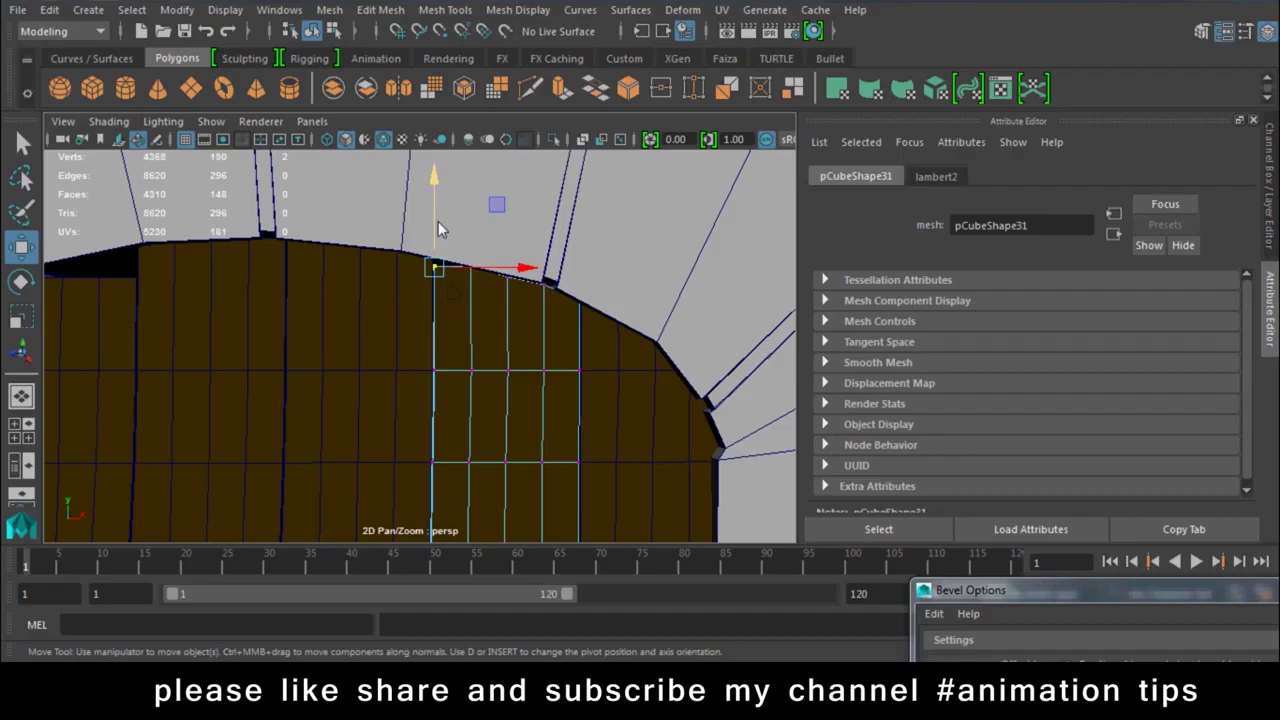
{"action": "left_click", "coordinate": [534, 322]}
Select the side plank's upper vertices and move them vertically toward the arch
{"action": "right_click_drag", "start_coordinate": [534, 160], "coordinate": [447, 170]}
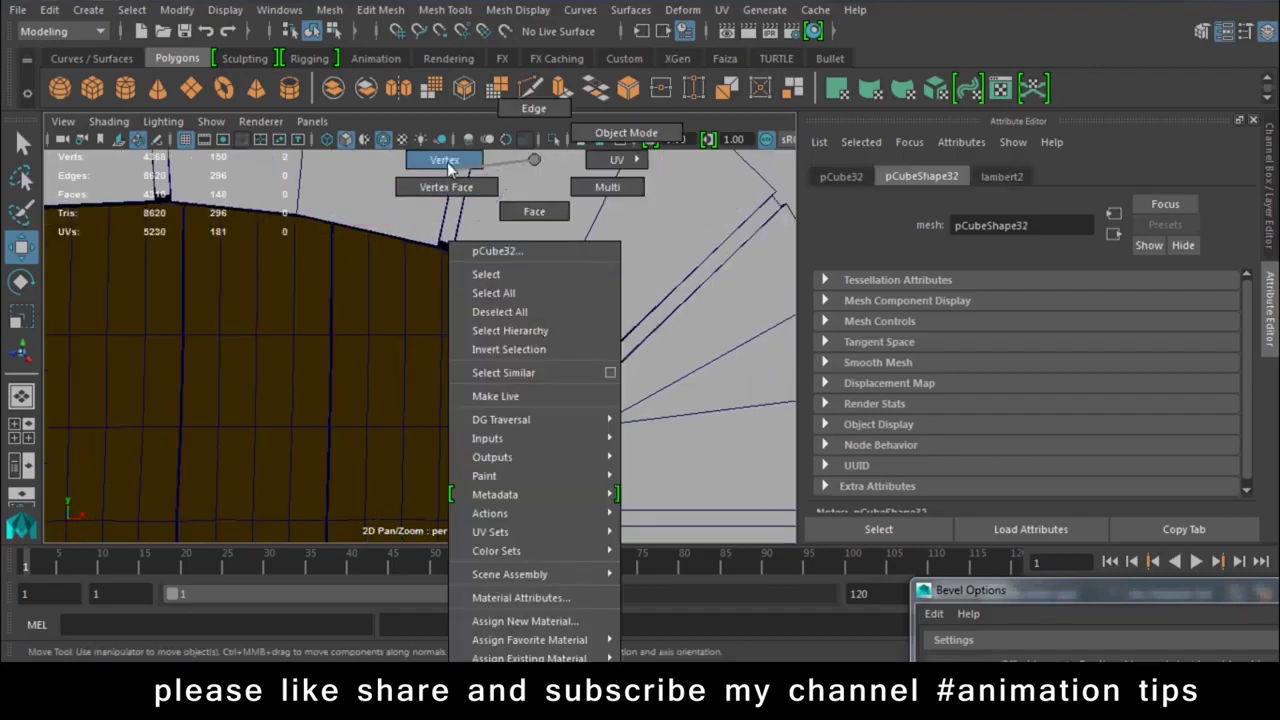
{"action": "left_click_drag", "start_coordinate": [335, 225], "coordinate": [707, 479]}
{"action": "mouse_move", "coordinate": [502, 259]}
{"action": "left_mouse_down"}
{"action": "mouse_move", "coordinate": [502, 340]}
{"action": "mouse_move", "coordinate": [502, 314]}
{"action": "left_mouse_up"}
{"action": "scroll", "coordinate": [544, 378], "scroll_direction": "down", "scroll_amount": 2}
{"action": "left_click", "coordinate": [564, 427], "text": "shift"}
{"action": "left_click_drag", "start_coordinate": [483, 270], "coordinate": [486, 307]}
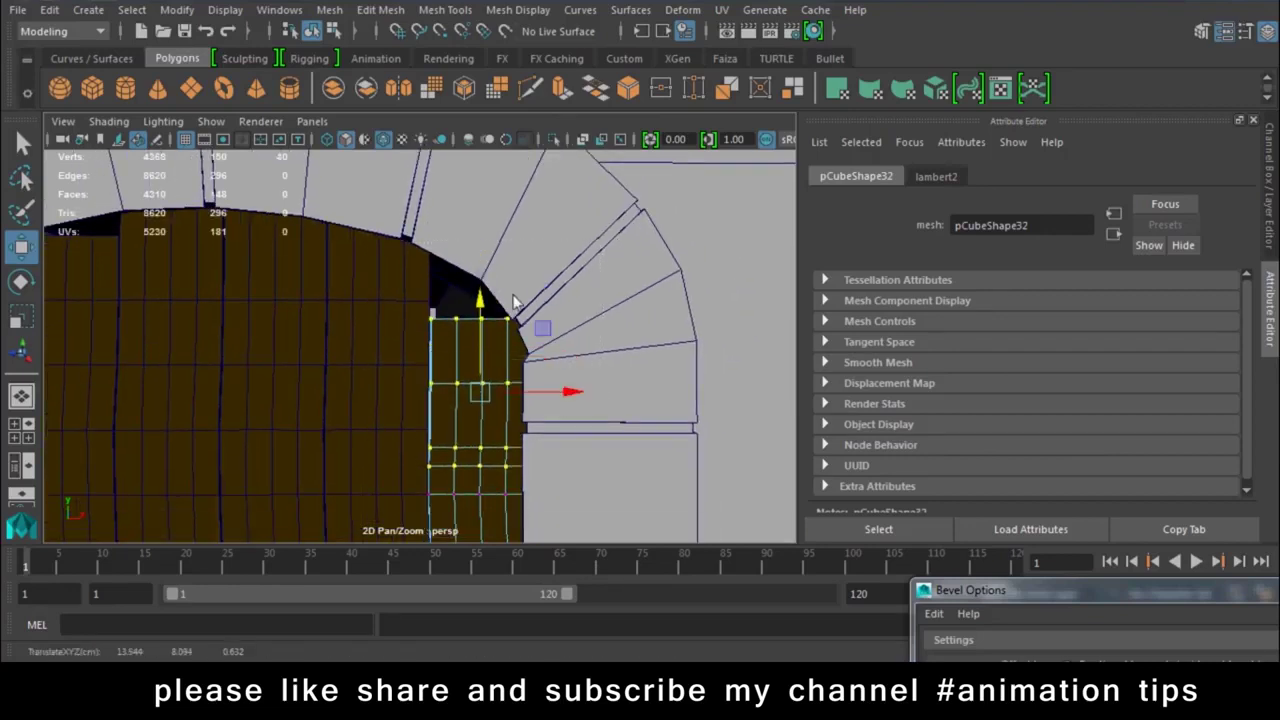
Pull that plank's top corner vertex up onto the arch curve
{"action": "left_click_drag", "start_coordinate": [414, 336], "coordinate": [495, 295]}
{"action": "left_click_drag", "start_coordinate": [422, 270], "coordinate": [480, 324]}
{"action": "key", "text": "ctrl+z"}
{"action": "key", "text": "ctrl+z"}
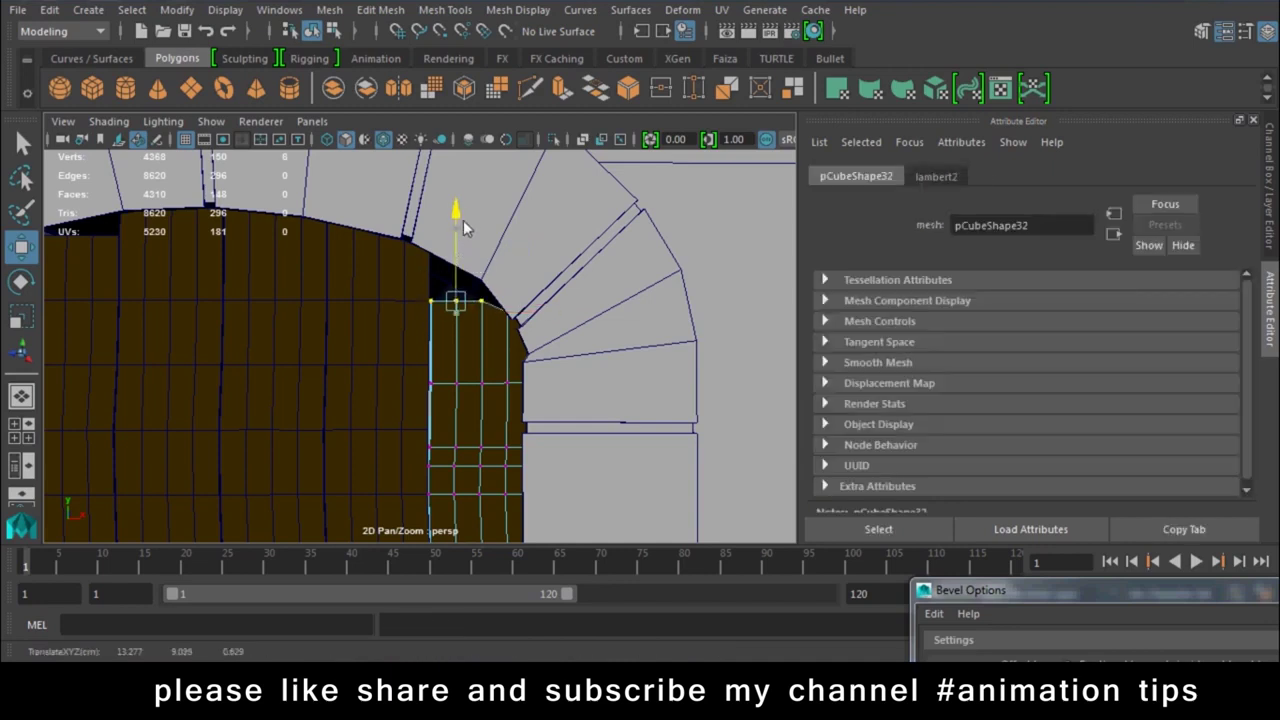
{"action": "key", "text": "ctrl+z"}
{"action": "key", "text": "ctrl+z"}
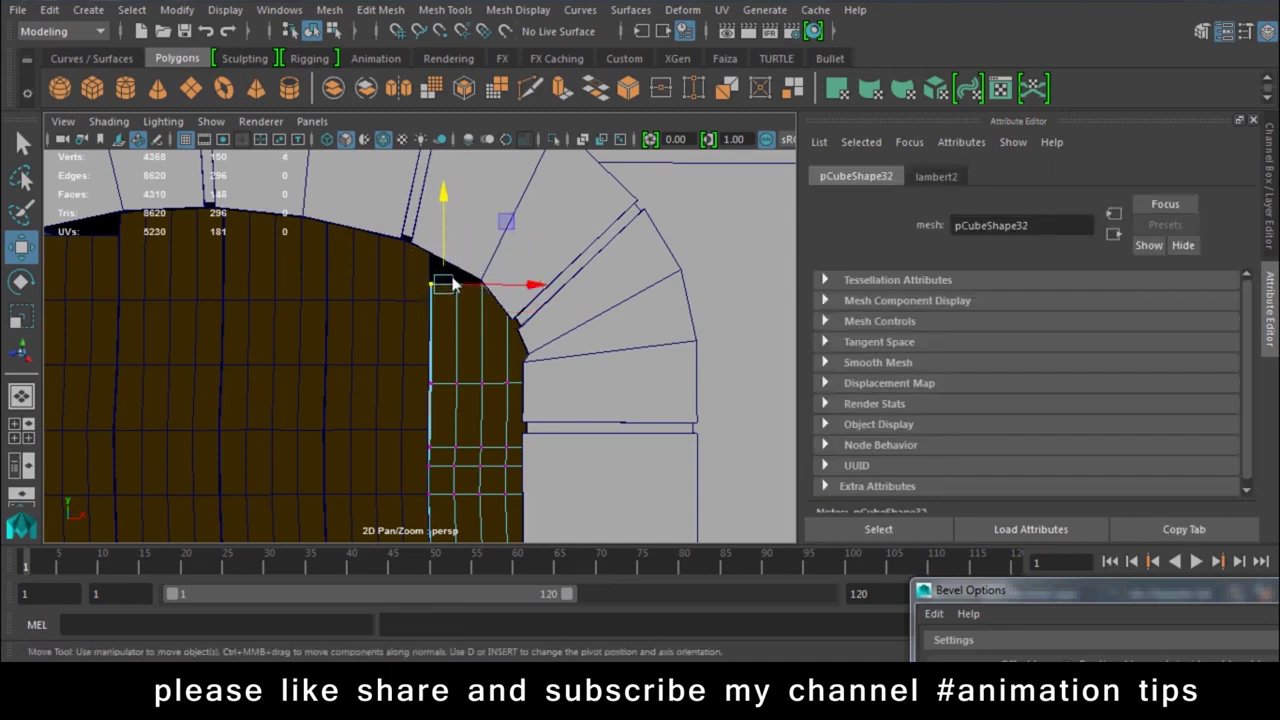
{"action": "left_click_drag", "start_coordinate": [447, 203], "coordinate": [431, 212]}
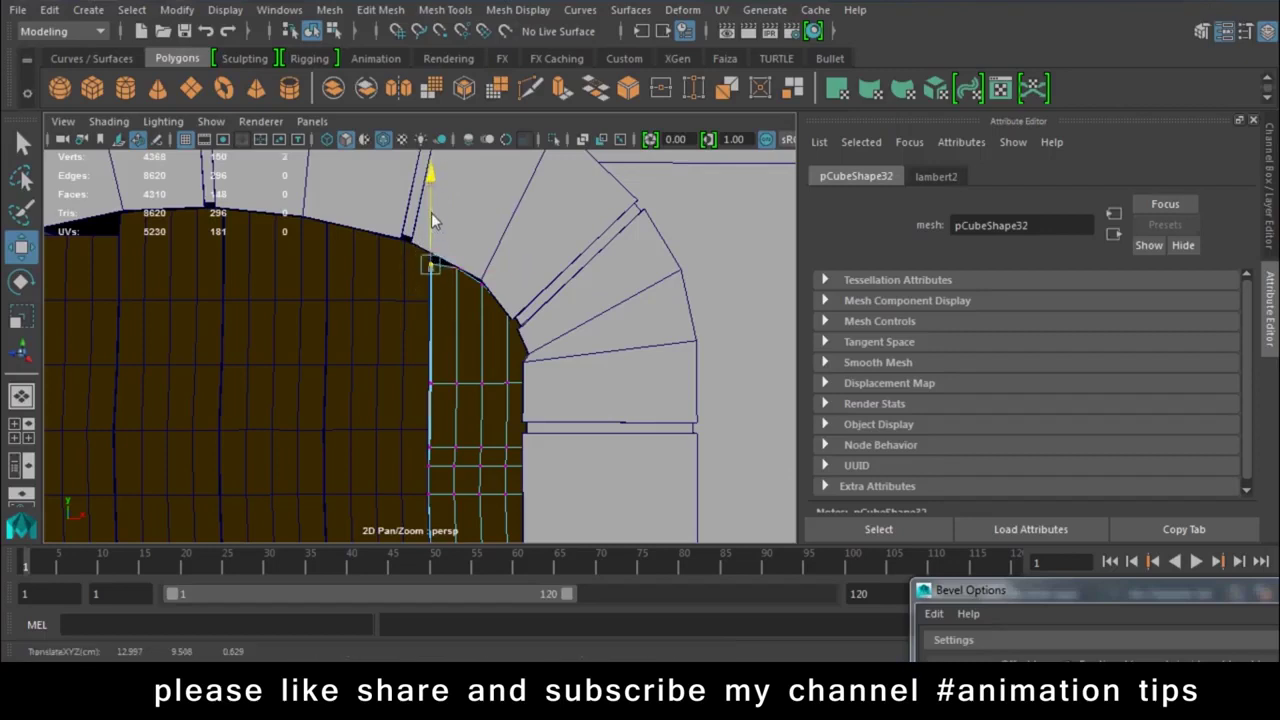
{"action": "middle_click_drag", "start_coordinate": [433, 205], "coordinate": [447, 323], "text": "alt"}
Shift the top-edge vertices of a left-side plank to fit the arch
{"action": "left_click", "coordinate": [354, 299]}
{"action": "right_click_drag", "start_coordinate": [354, 299], "coordinate": [340, 210]}
{"action": "mouse_move", "coordinate": [512, 320]}
{"action": "left_mouse_down"}
{"action": "mouse_move", "coordinate": [350, 245]}
{"action": "mouse_move", "coordinate": [401, 220]}
{"action": "left_mouse_up"}
{"action": "mouse_move", "coordinate": [444, 290]}
{"action": "left_mouse_down"}
{"action": "mouse_move", "coordinate": [424, 225]}
{"action": "mouse_move", "coordinate": [443, 220]}
{"action": "left_mouse_up"}
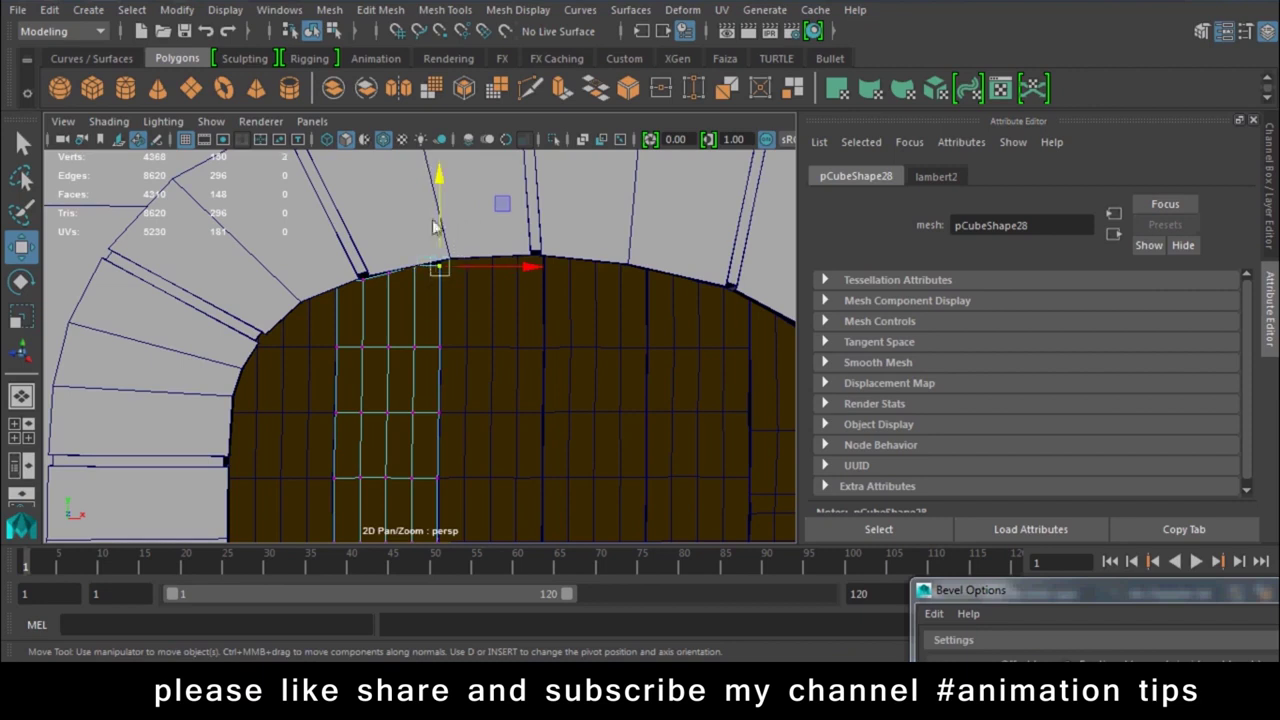
{"action": "scroll", "coordinate": [285, 351], "scroll_direction": "down", "scroll_amount": 3}
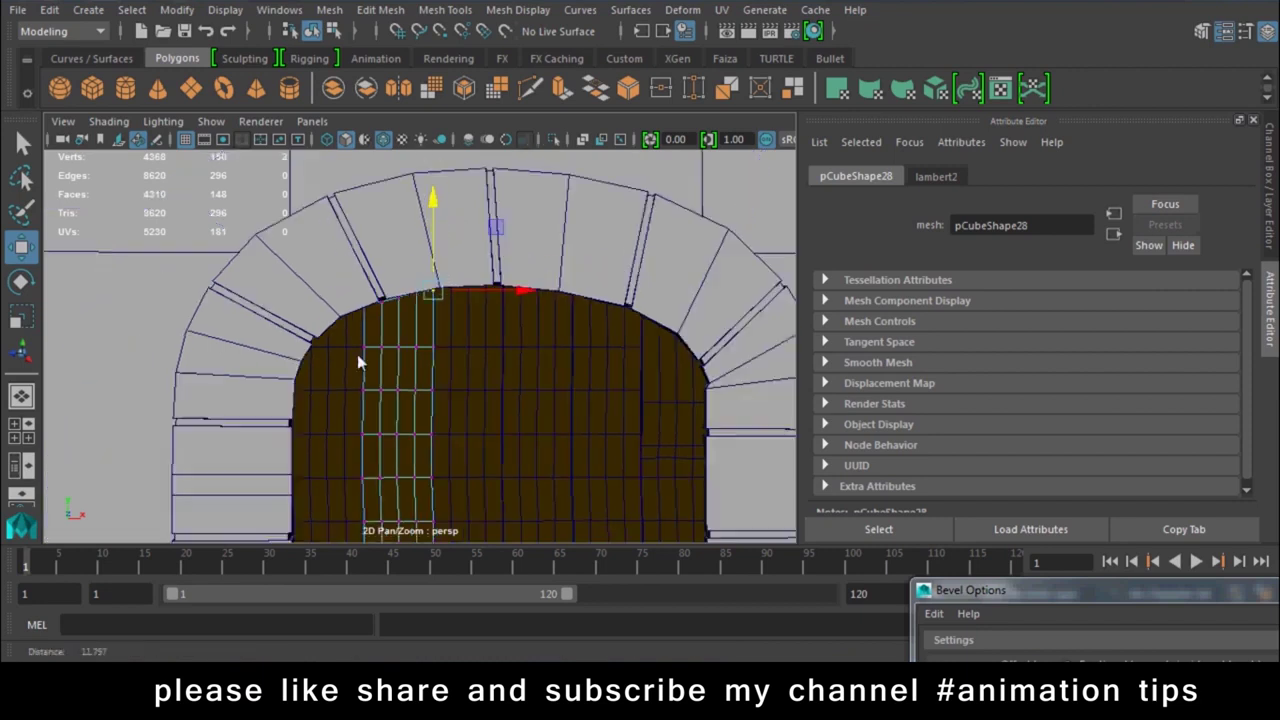
{"action": "scroll", "coordinate": [357, 354], "scroll_direction": "up", "scroll_amount": 2}
{"action": "scroll", "coordinate": [275, 215], "scroll_direction": "up", "scroll_amount": 3}
{"action": "scroll", "coordinate": [397, 304], "scroll_direction": "down", "scroll_amount": 2}
Scale a block of the left plank's vertices to squash them under the arch
{"action": "right_click_drag", "start_coordinate": [400, 305], "coordinate": [356, 229]}
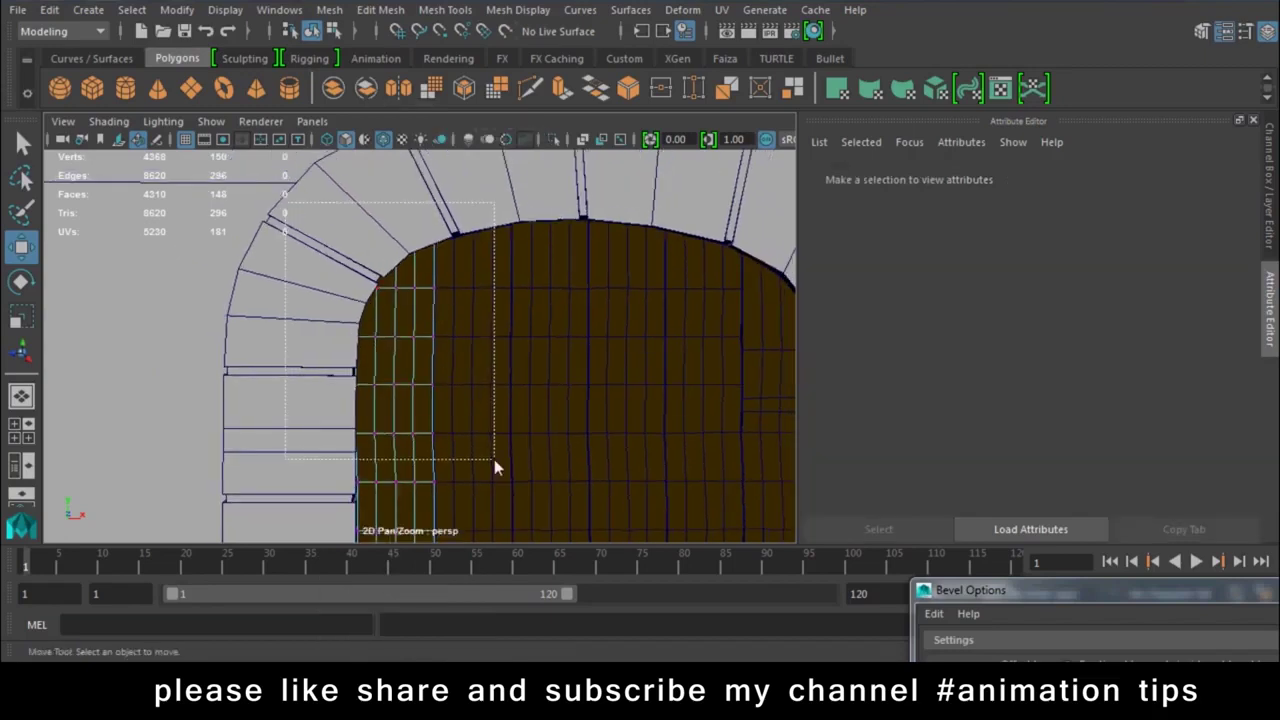
{"action": "left_click_drag", "start_coordinate": [494, 459], "coordinate": [368, 276]}
{"action": "key", "text": "r"}
{"action": "left_click_drag", "start_coordinate": [397, 427], "coordinate": [400, 391]}
{"action": "key", "text": "w"}
{"action": "mouse_move", "coordinate": [390, 292]}
{"action": "left_mouse_down"}
{"action": "mouse_move", "coordinate": [419, 213]}
{"action": "mouse_move", "coordinate": [432, 230]}
{"action": "mouse_move", "coordinate": [436, 210]}
{"action": "left_mouse_up"}
Select the door planks and isolate them in the view
{"action": "right_click_drag", "start_coordinate": [413, 337], "coordinate": [468, 158]}
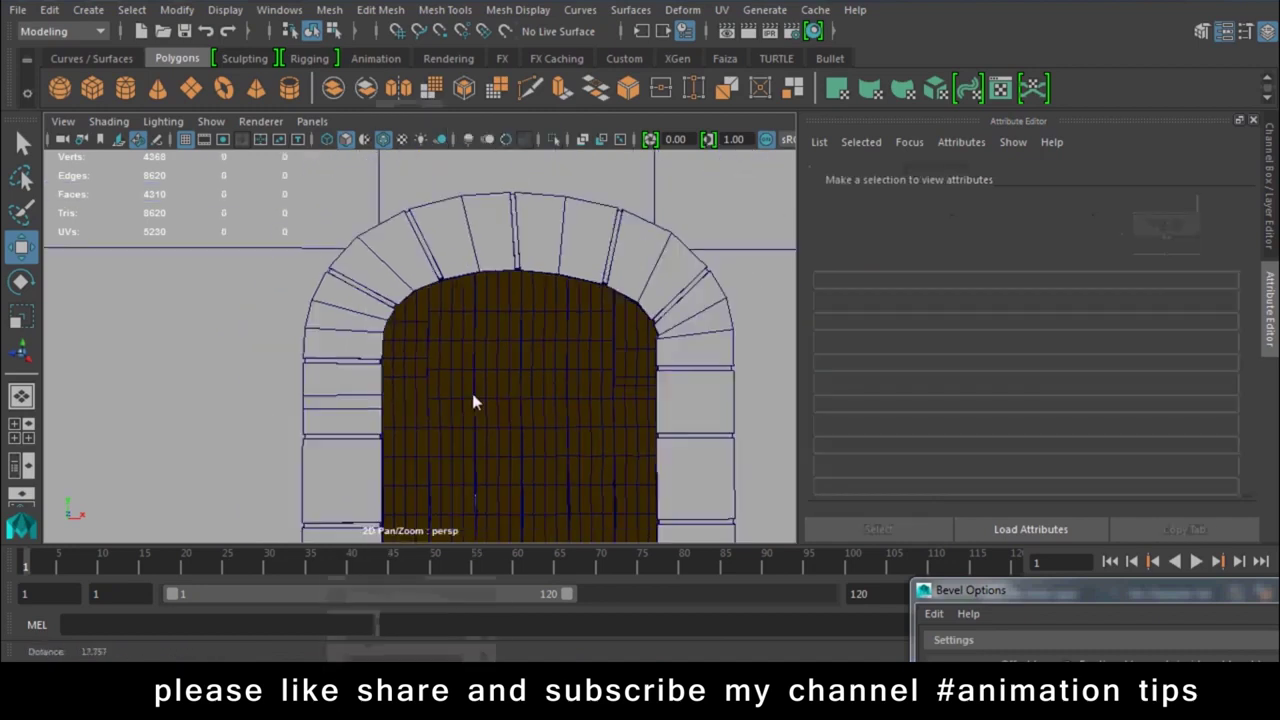
{"action": "scroll", "coordinate": [472, 393], "scroll_direction": "down", "scroll_amount": 3}
{"action": "left_click", "coordinate": [494, 430]}
{"action": "left_click", "coordinate": [494, 430]}
{"action": "left_click", "coordinate": [564, 431]}
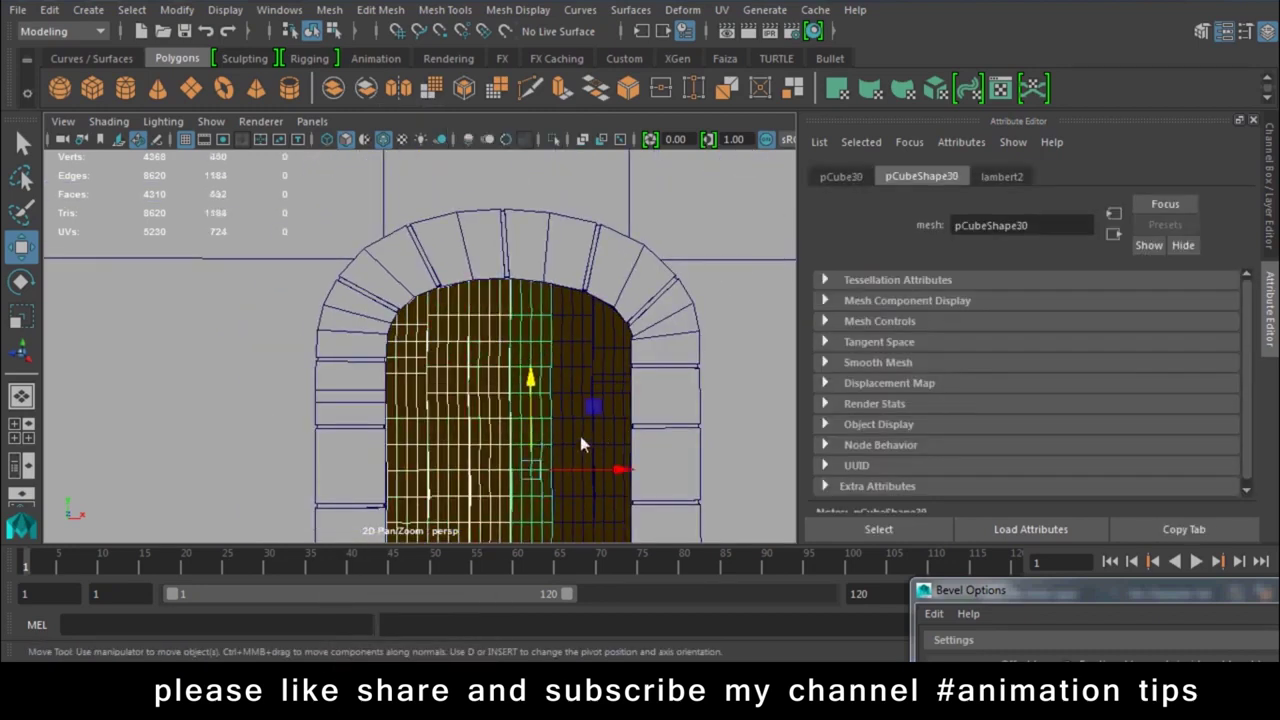
{"action": "left_click", "coordinate": [580, 436]}
{"action": "left_click", "coordinate": [615, 435]}
{"action": "key", "text": "ctrl+1"}
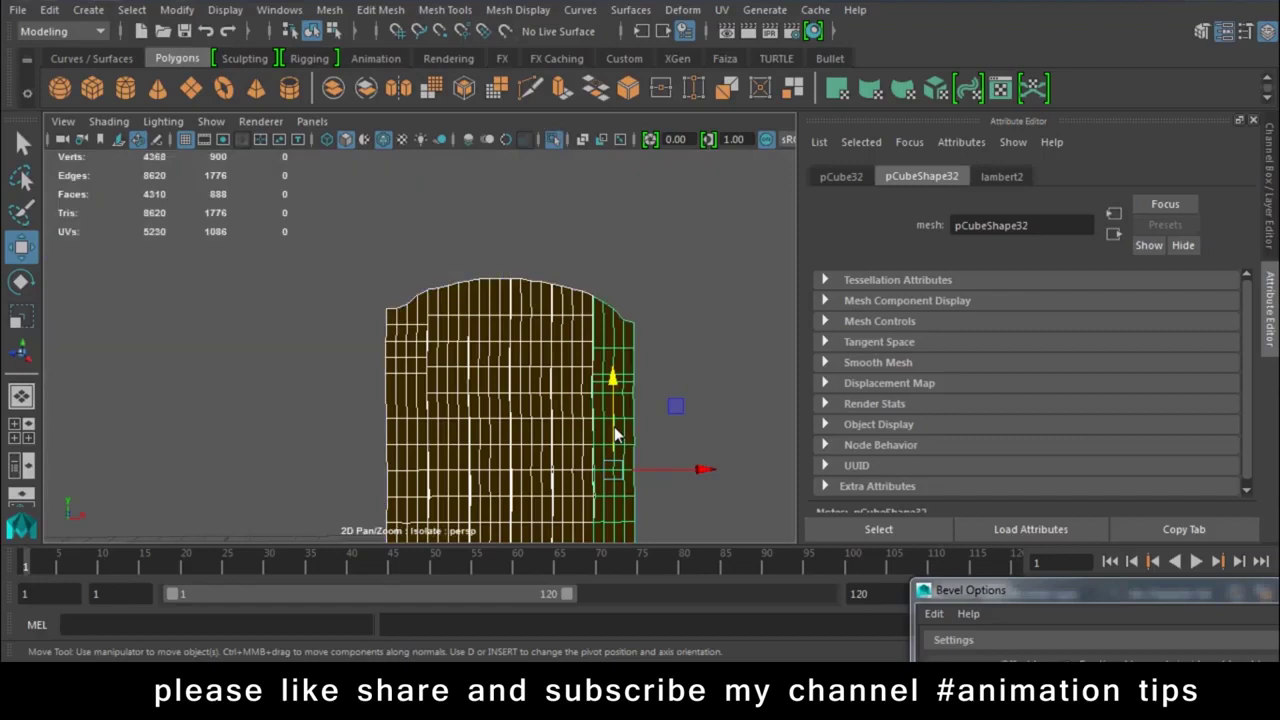
Lower the left plank's top-left corner vertex to sit under the arch
{"action": "right_click_drag", "start_coordinate": [600, 180], "coordinate": [520, 182]}
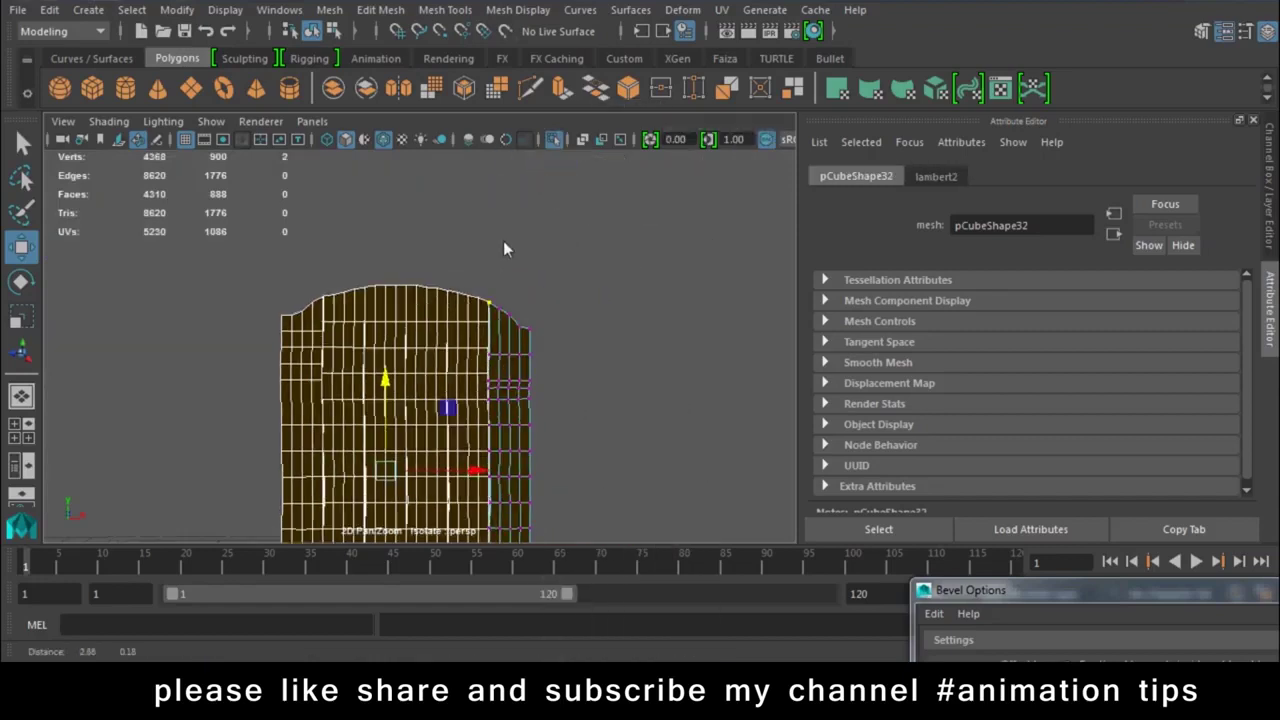
{"action": "scroll", "coordinate": [503, 240], "scroll_direction": "up", "scroll_amount": 3}
{"action": "left_click", "coordinate": [562, 290]}
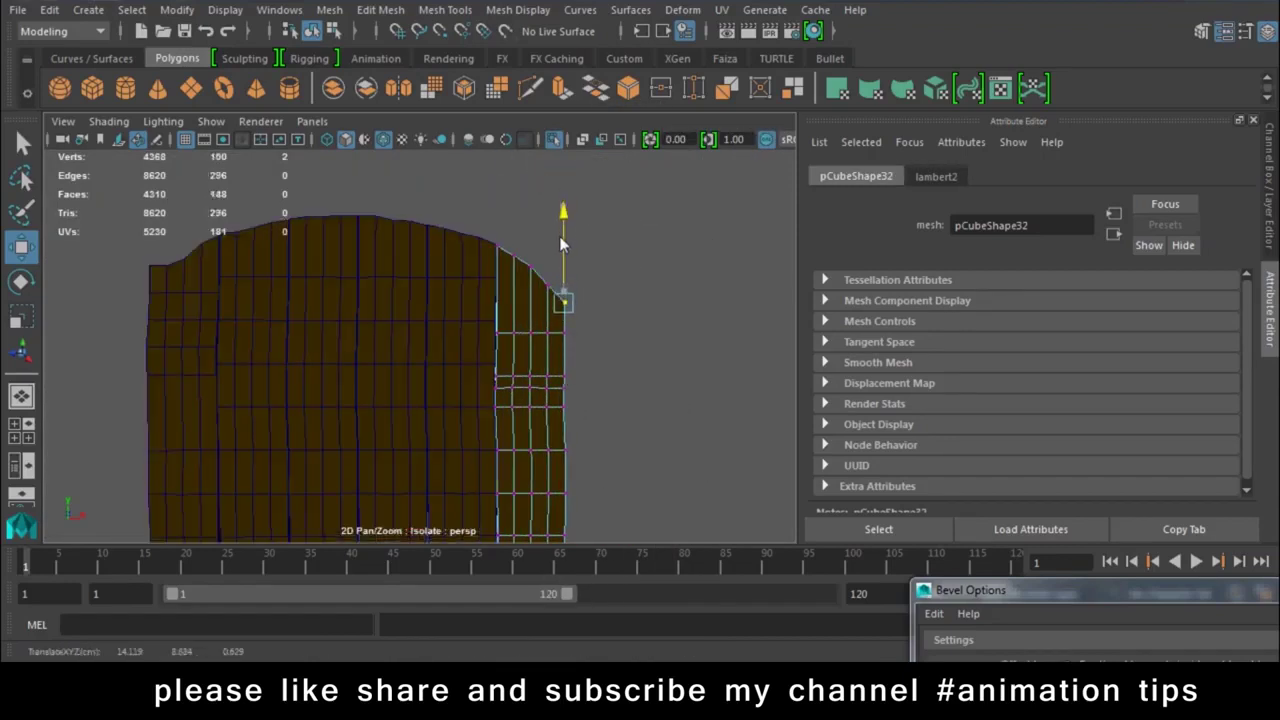
{"action": "left_click", "coordinate": [178, 326]}
{"action": "middle_click_drag", "start_coordinate": [178, 326], "coordinate": [428, 326], "text": "alt"}
{"action": "right_click_drag", "start_coordinate": [428, 236], "coordinate": [350, 263]}
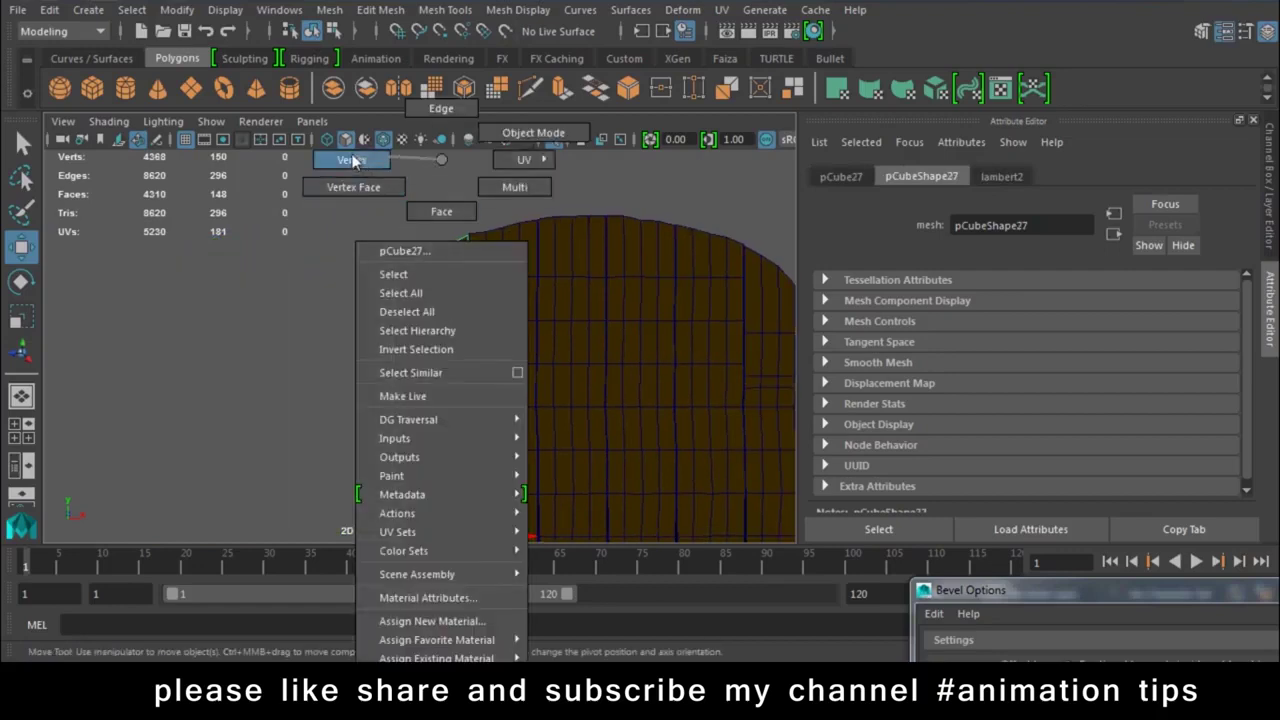
{"action": "left_click_drag", "start_coordinate": [357, 229], "coordinate": [429, 277]}
{"action": "left_click_drag", "start_coordinate": [401, 196], "coordinate": [410, 214]}
{"action": "left_click", "coordinate": [433, 258]}
Return the plank to object mode and orbit to an angled view of the arched wall
{"action": "right_click_drag", "start_coordinate": [463, 178], "coordinate": [592, 404]}
{"action": "scroll", "coordinate": [592, 395], "scroll_direction": "down", "scroll_amount": 5}
{"action": "left_click_drag", "start_coordinate": [440, 290], "coordinate": [303, 561]}
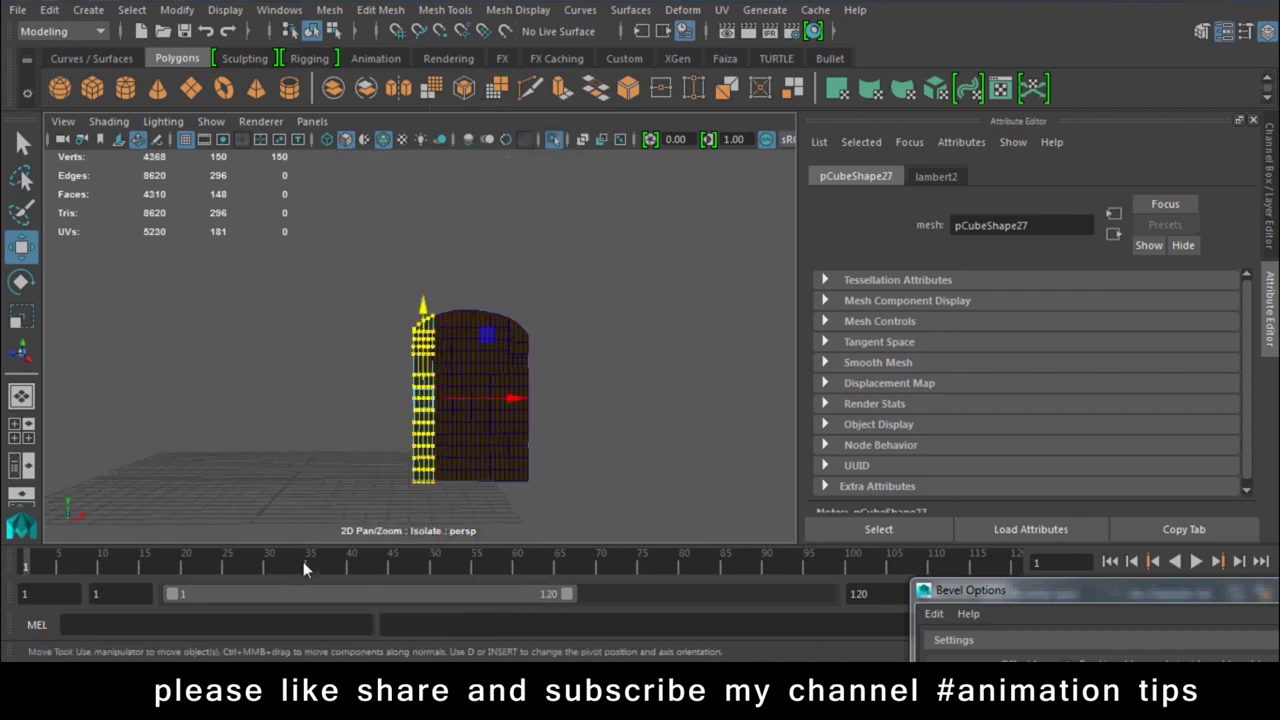
{"action": "left_click", "coordinate": [666, 280]}
{"action": "scroll", "coordinate": [541, 377], "scroll_direction": "up", "scroll_amount": 5}
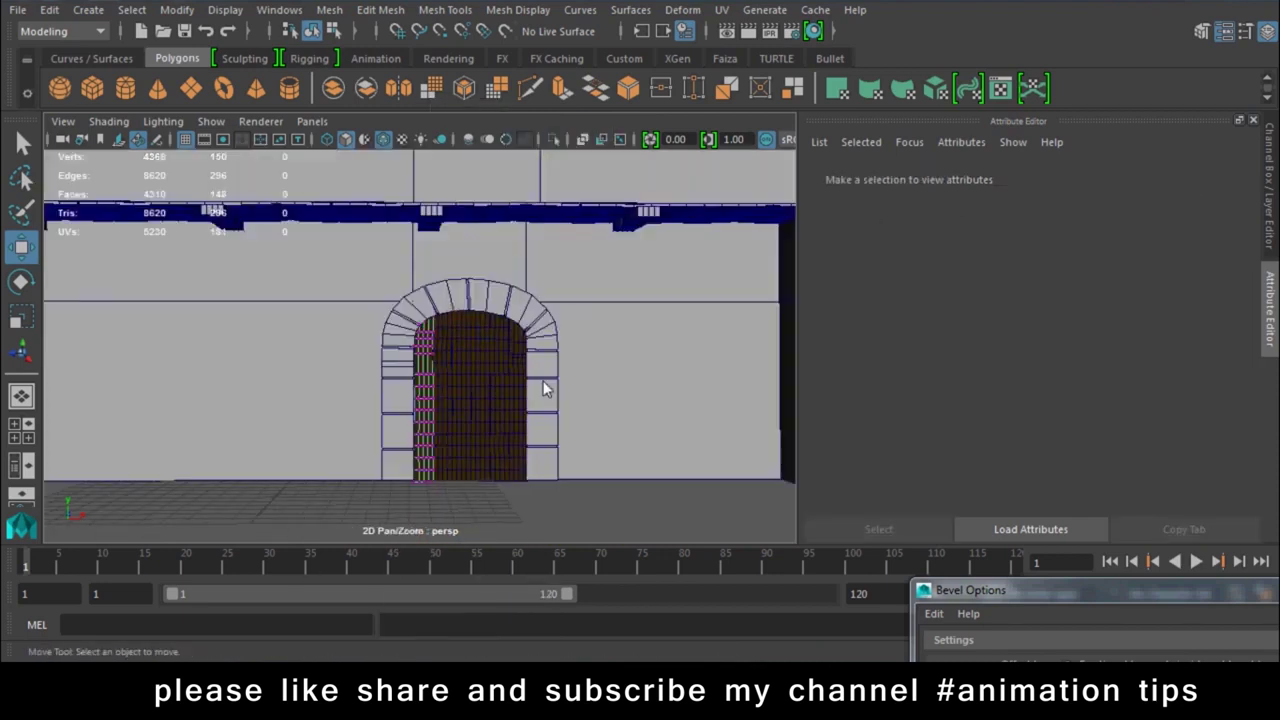
{"action": "right_click_drag", "start_coordinate": [422, 160], "coordinate": [528, 150]}
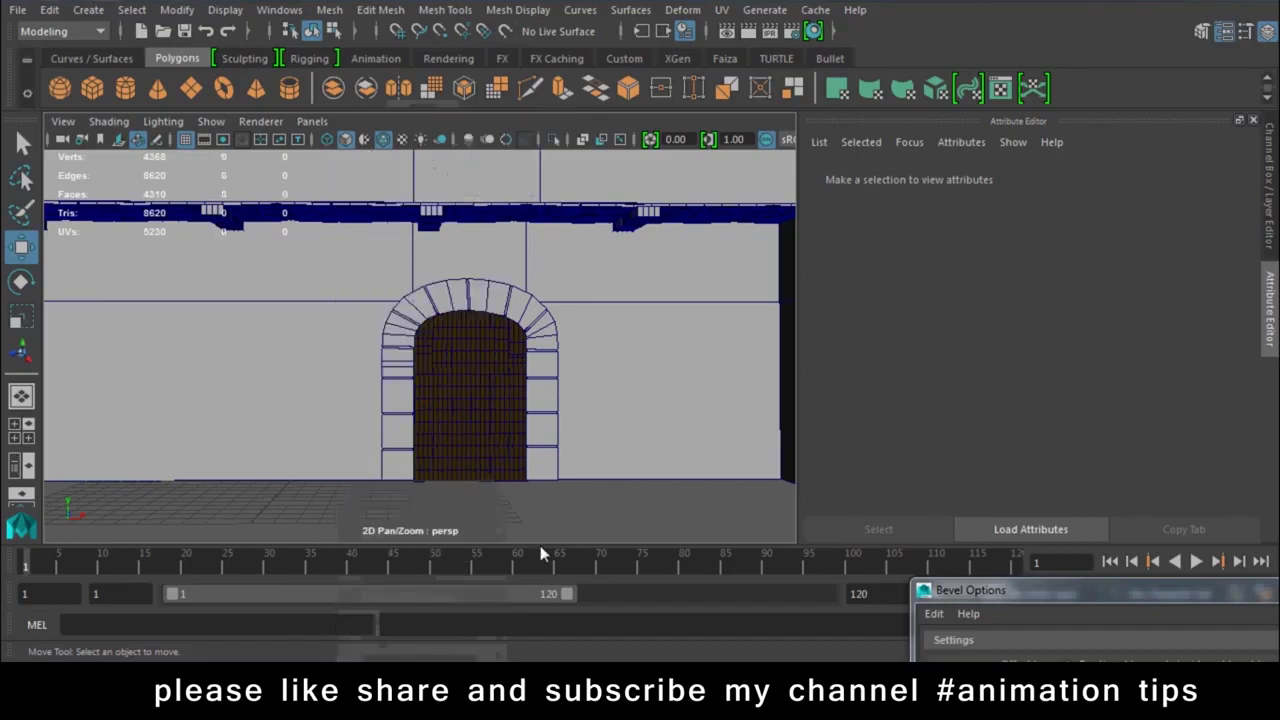
{"action": "mouse_move", "coordinate": [560, 501]}
{"action": "left_mouse_down", "text": "alt"}
{"action": "mouse_move", "coordinate": [664, 488]}
{"action": "mouse_move", "coordinate": [452, 418]}
{"action": "mouse_move", "coordinate": [509, 440]}
{"action": "left_mouse_up", "text": "alt"}
{"action": "scroll", "coordinate": [508, 438], "scroll_direction": "up", "scroll_amount": 2}
{"action": "scroll", "coordinate": [491, 423], "scroll_direction": "up", "scroll_amount": 4}
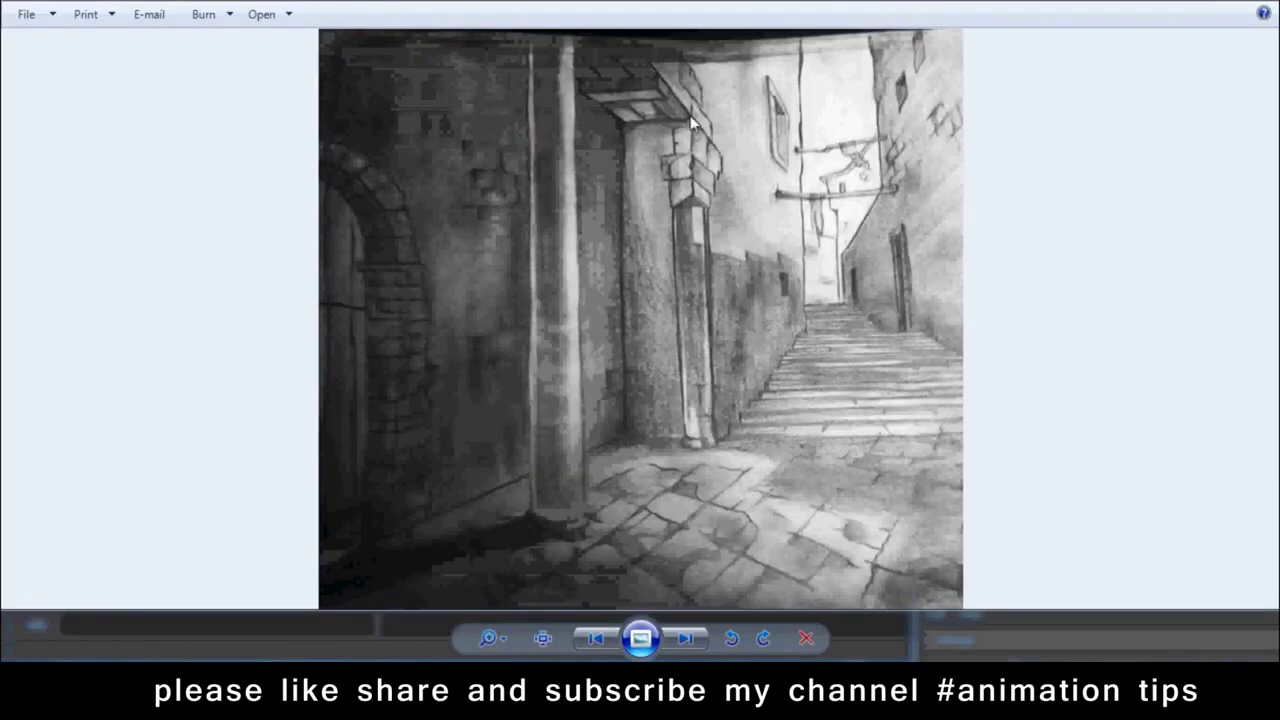
Zoom into the stone pillar and its blocky capital in the alley sketch, then browse two more reference images
{"action": "scroll", "coordinate": [700, 121], "scroll_direction": "up", "scroll_amount": 2}
{"action": "scroll", "coordinate": [740, 200], "scroll_direction": "up", "scroll_amount": 2}
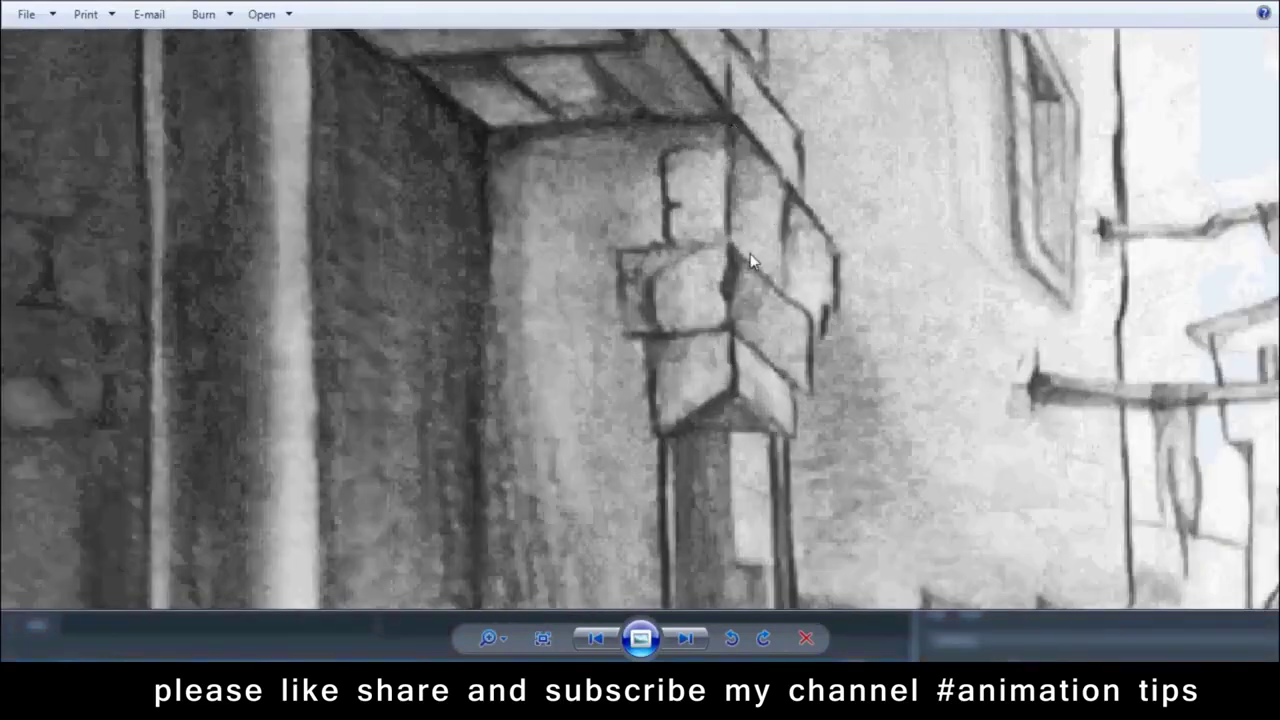
{"action": "scroll", "coordinate": [680, 290], "scroll_direction": "up", "scroll_amount": 2}
{"action": "scroll", "coordinate": [660, 400], "scroll_direction": "down", "scroll_amount": 6}
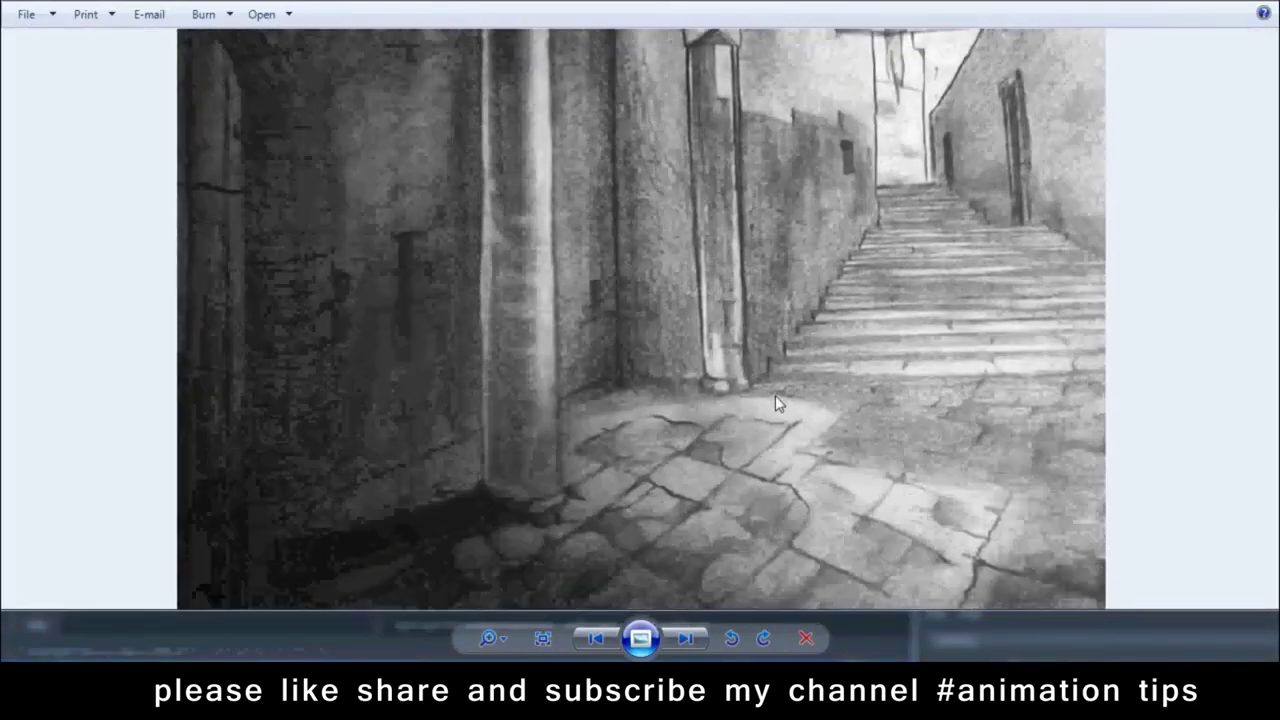
{"action": "scroll", "coordinate": [725, 240], "scroll_direction": "up", "scroll_amount": 2}
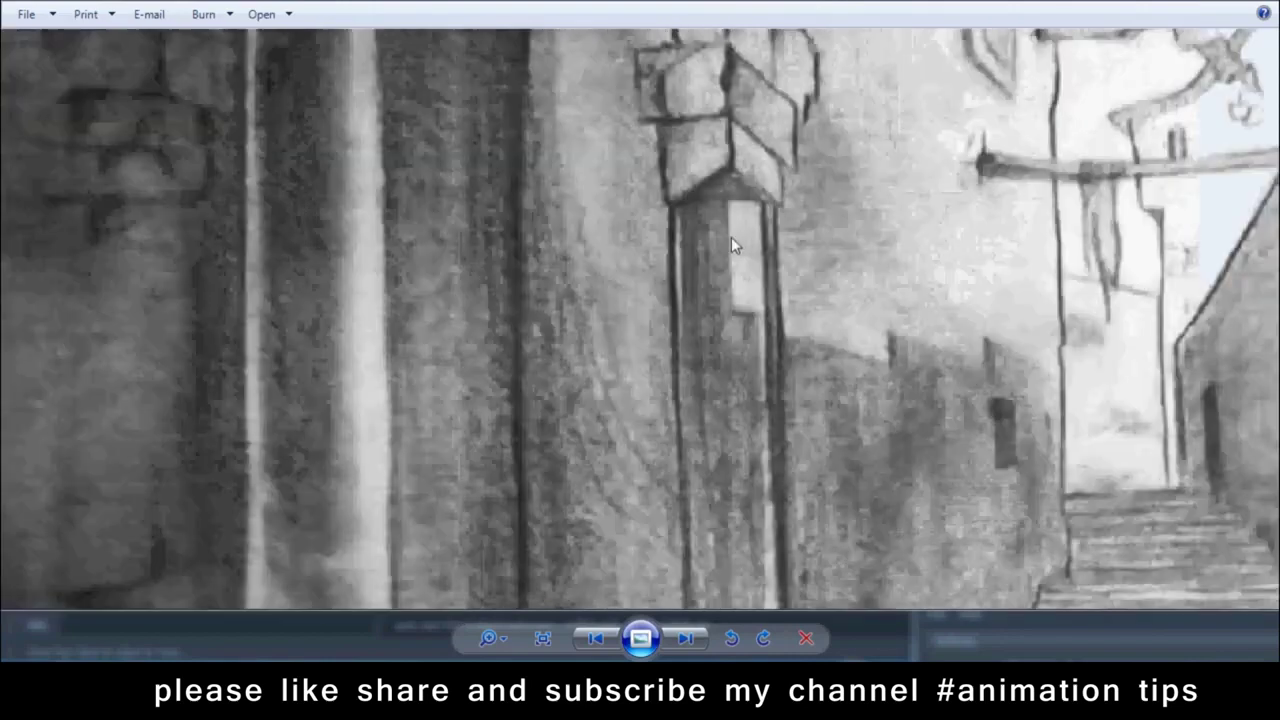
{"action": "scroll", "coordinate": [690, 330], "scroll_direction": "up", "scroll_amount": 1}
{"action": "scroll", "coordinate": [664, 410], "scroll_direction": "up", "scroll_amount": 1}
{"action": "key", "text": "Right"}
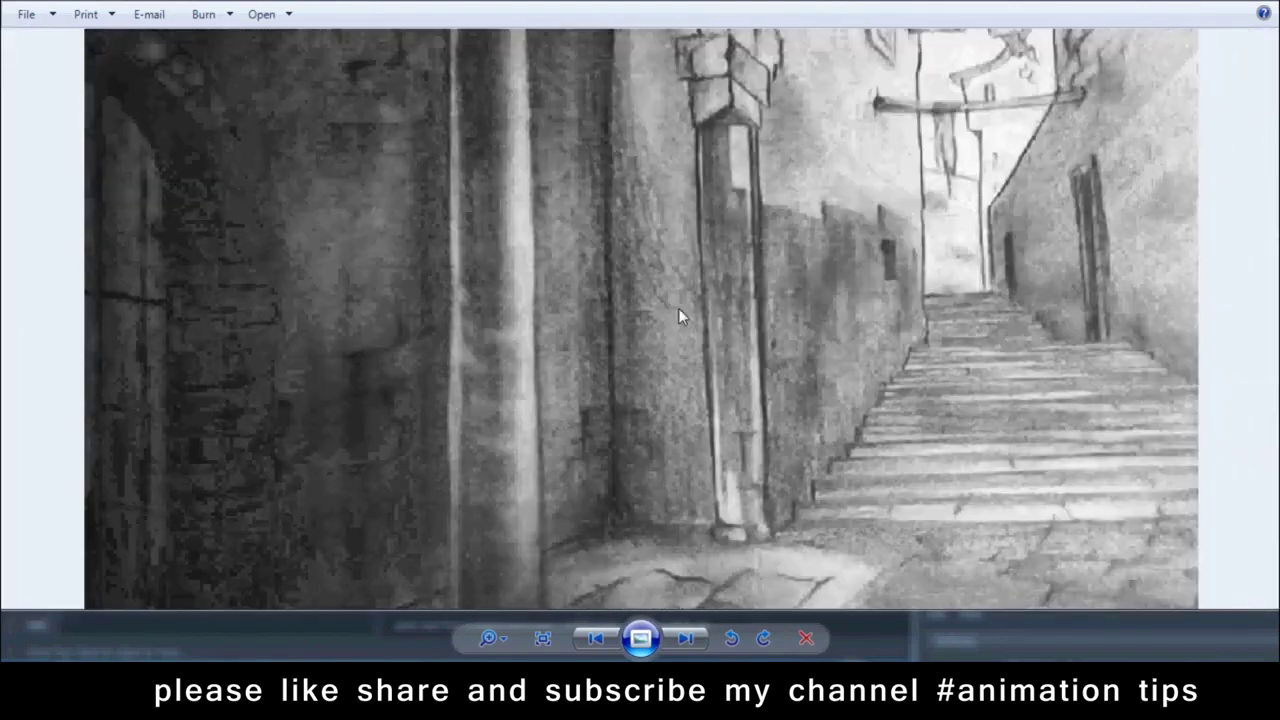
{"action": "key", "text": "Right"}
{"action": "key", "text": "Right"}
{"action": "key", "text": "Right"}
{"action": "key", "text": "Right"}
{"action": "key", "text": "Right"}
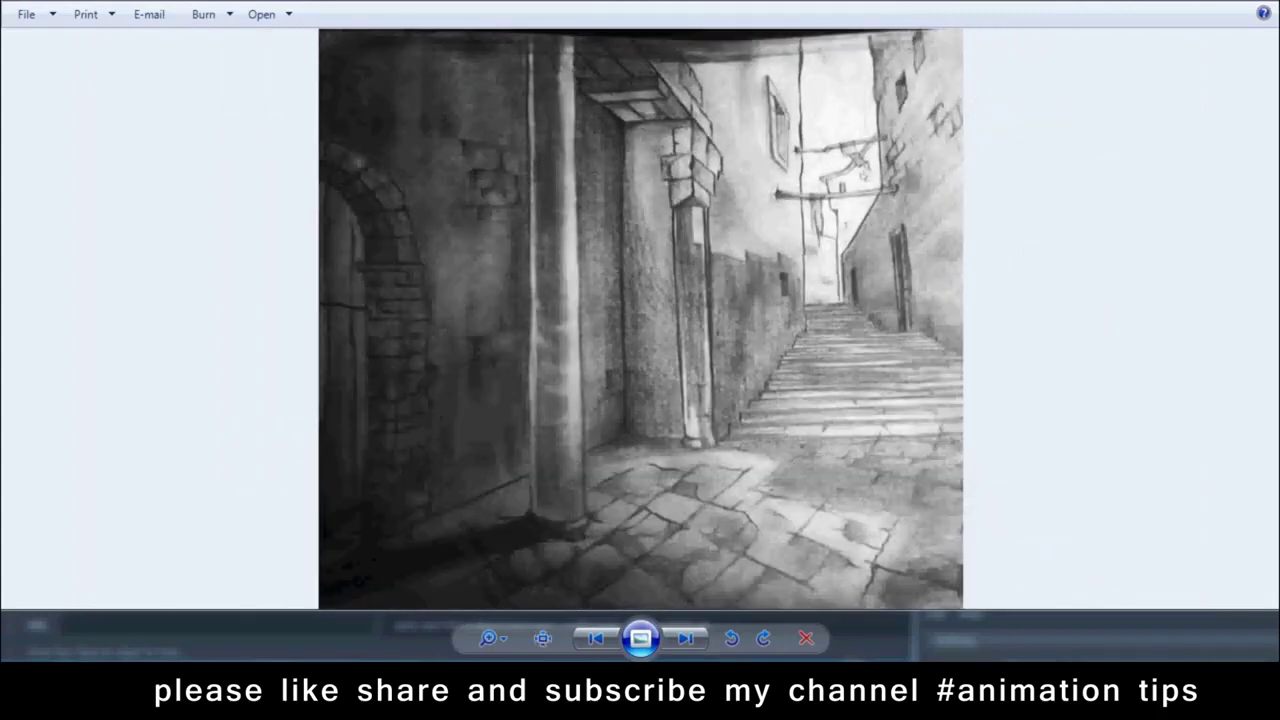
Back in Maya, switch to the front orthographic view framed on the arch
{"action": "left_click", "coordinate": [367, 588]}
{"action": "mouse_move", "coordinate": [450, 484]}
{"action": "left_mouse_down", "text": "alt"}
{"action": "mouse_move", "coordinate": [325, 464]}
{"action": "mouse_move", "coordinate": [383, 400]}
{"action": "left_mouse_up", "text": "alt"}
{"action": "key", "text": "space"}
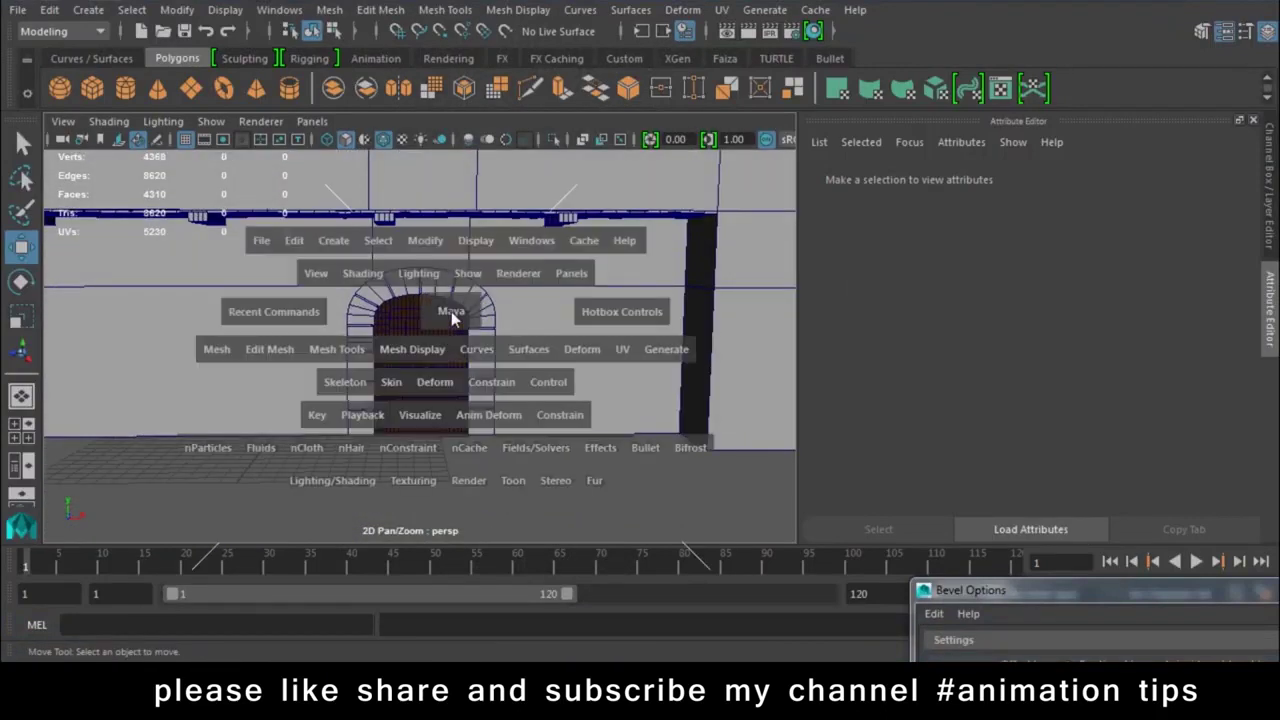
{"action": "left_click_drag", "start_coordinate": [451, 311], "coordinate": [445, 347]}
{"action": "middle_click_drag", "start_coordinate": [445, 349], "coordinate": [393, 320], "text": "alt"}
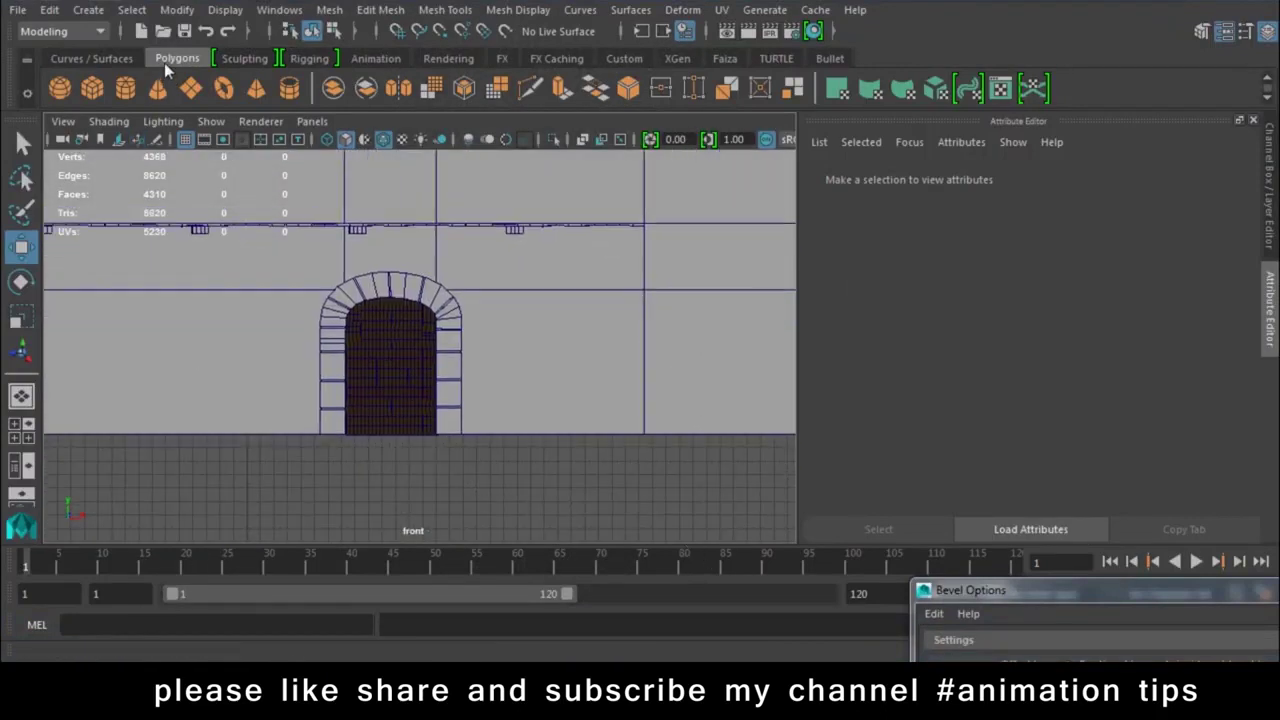
{"action": "left_click", "coordinate": [97, 59]}
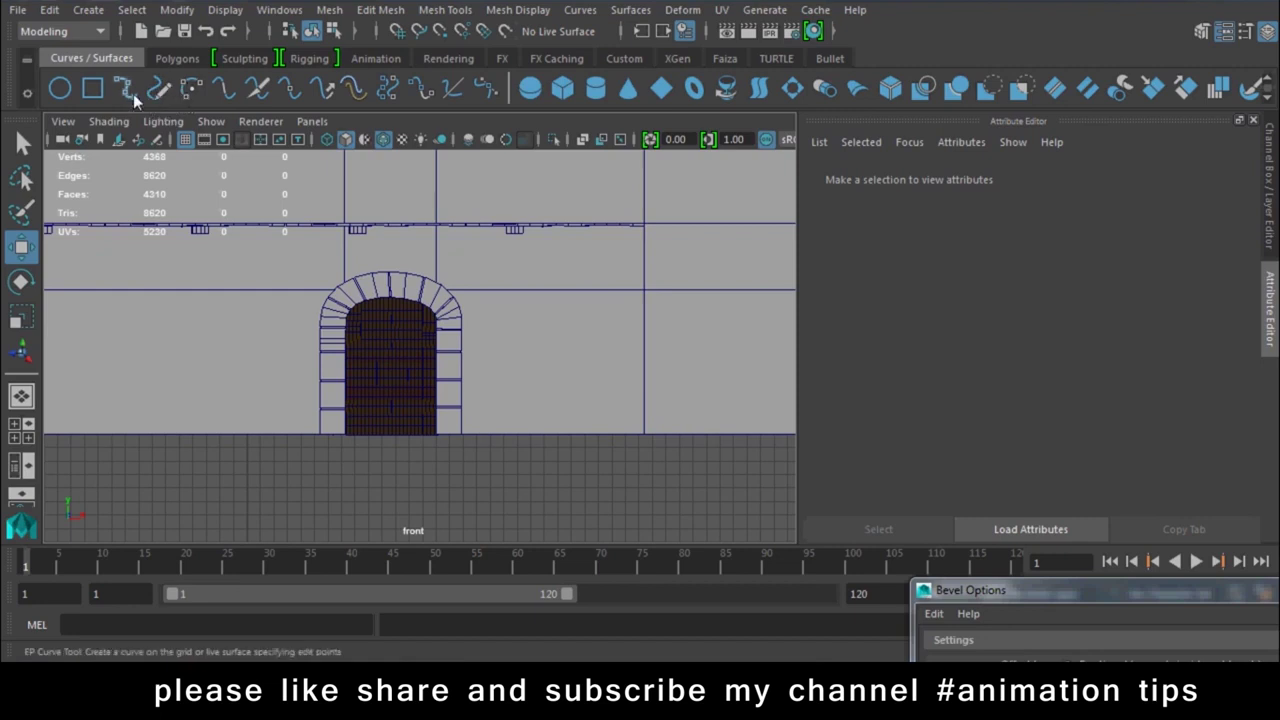
Begin an EP curve near the floor below the arch and switch to wireframe display
{"action": "left_click", "coordinate": [125, 88]}
{"action": "scroll", "coordinate": [385, 318], "scroll_direction": "up", "scroll_amount": 3}
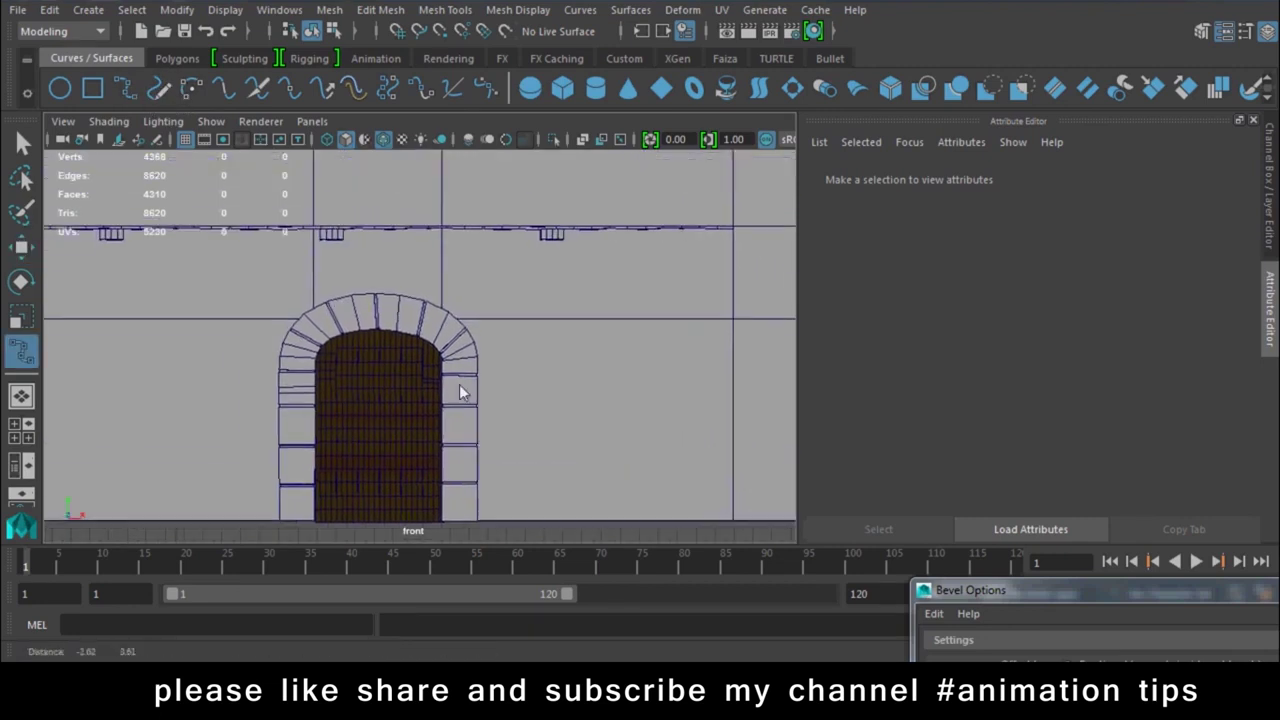
{"action": "middle_click_drag", "start_coordinate": [415, 253], "coordinate": [402, 210], "text": "alt"}
{"action": "left_click", "coordinate": [402, 343]}
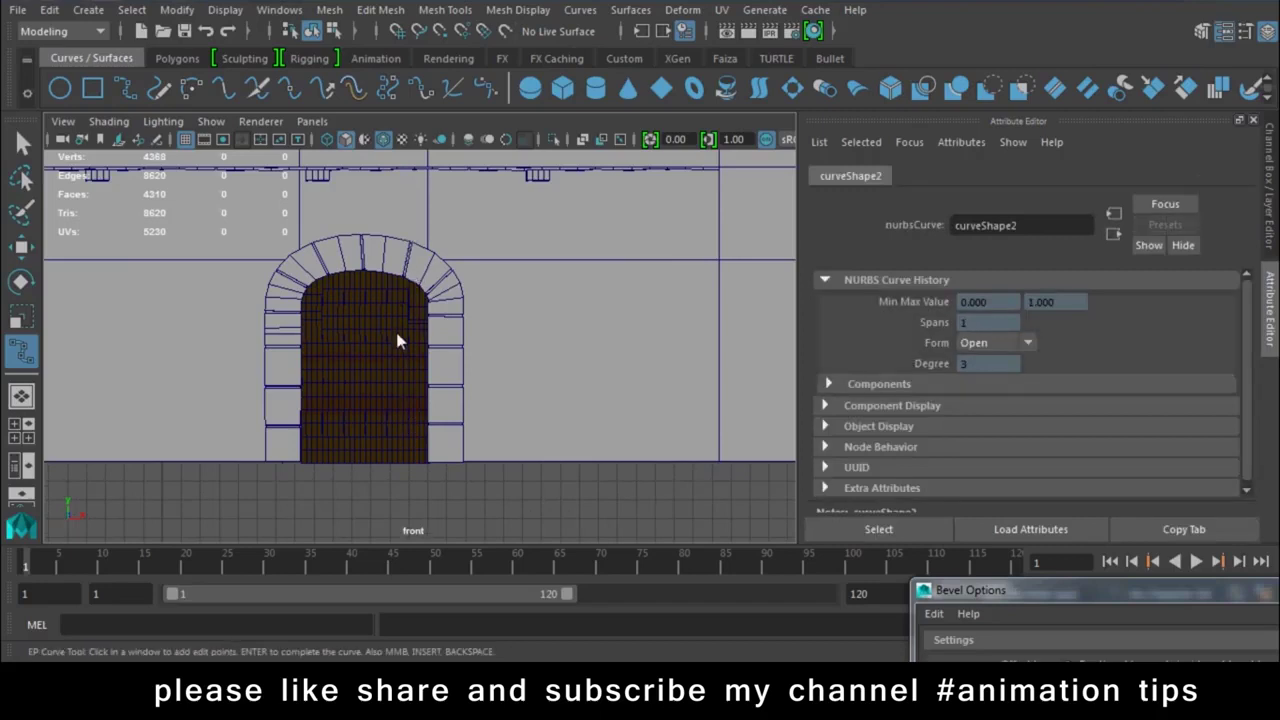
{"action": "scroll", "coordinate": [415, 400], "scroll_direction": "up", "scroll_amount": 2}
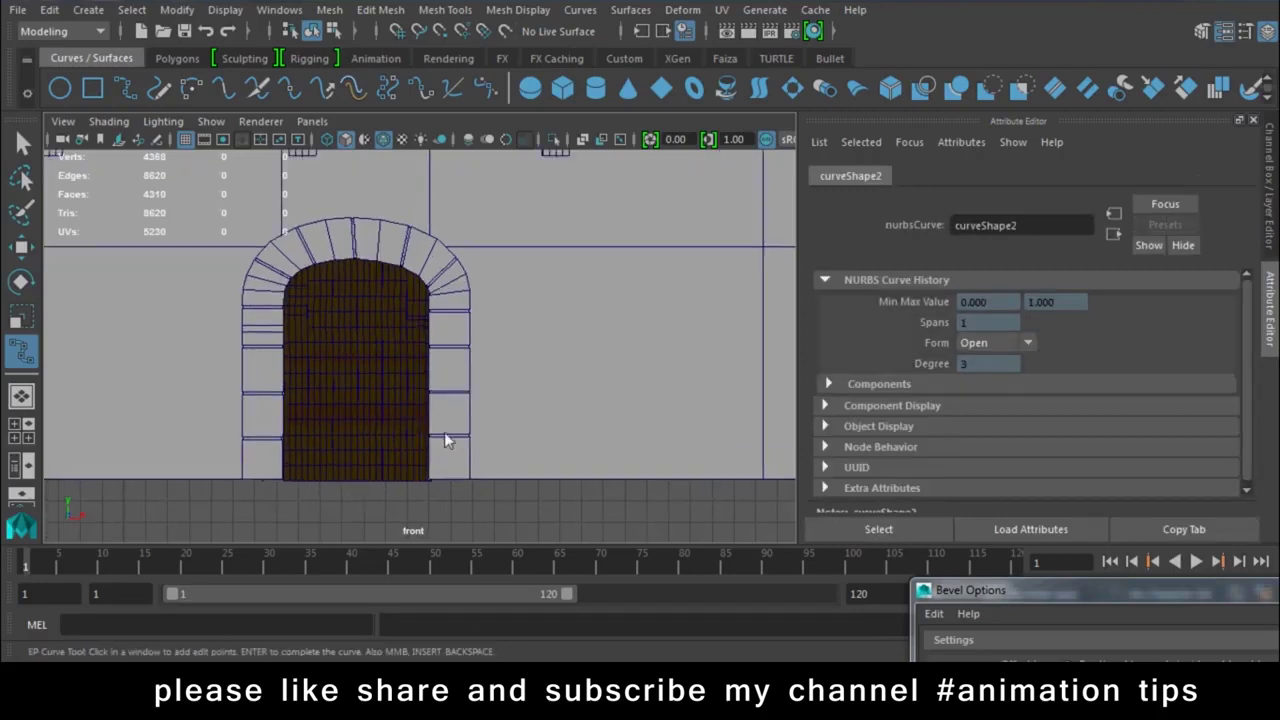
{"action": "key", "text": "4"}
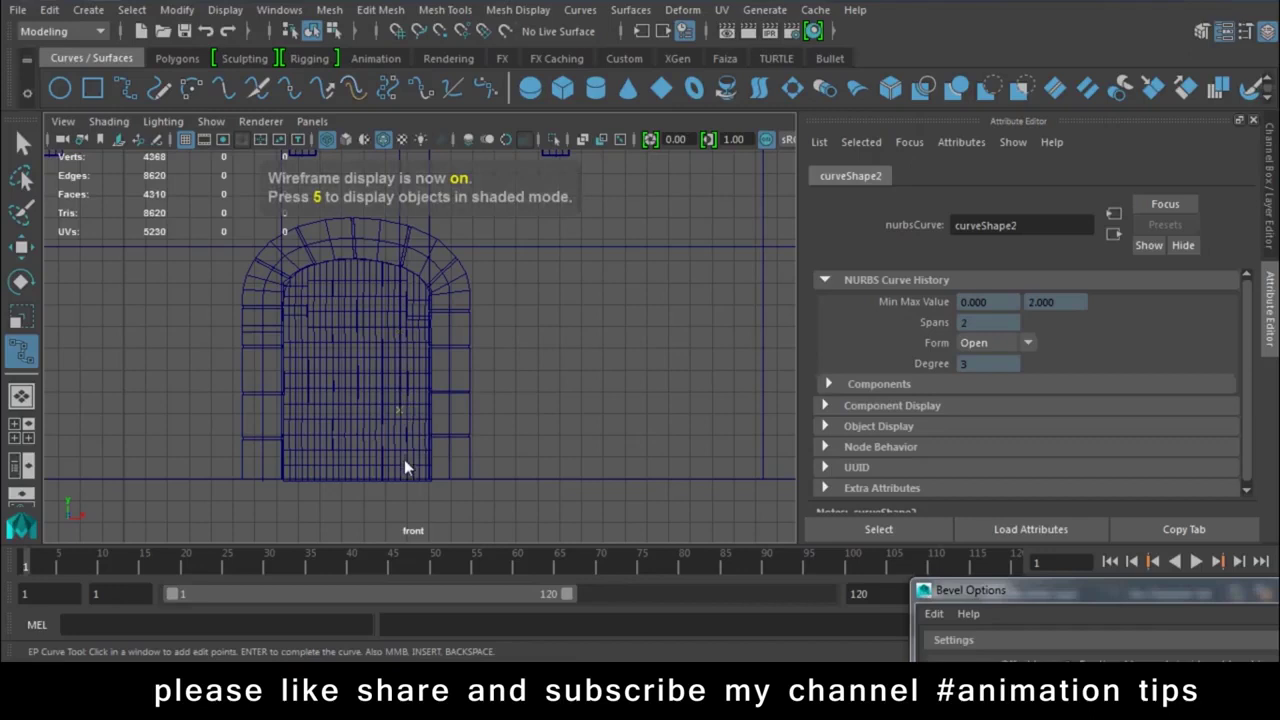
{"action": "key", "text": "w"}
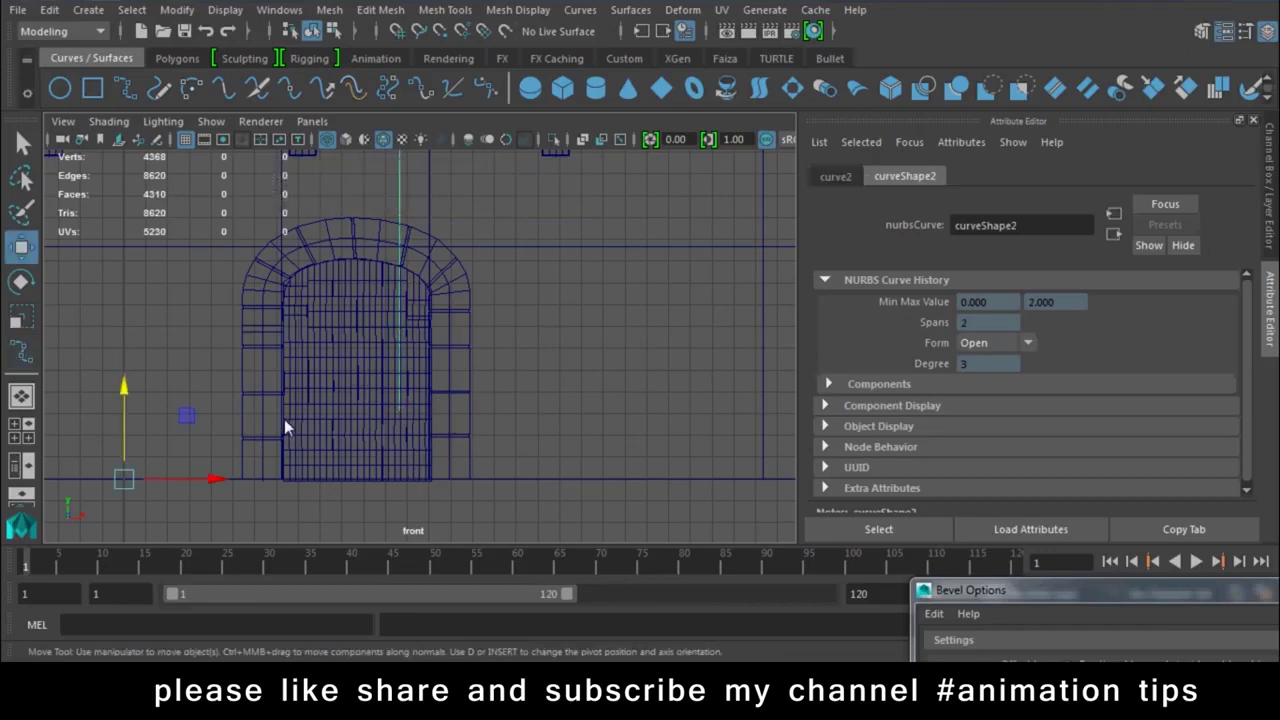
{"action": "left_click", "coordinate": [284, 419]}
Draw the stepped EP profile curve (curveShape2) running down, across and down to the ground line
{"action": "left_click", "coordinate": [124, 89]}
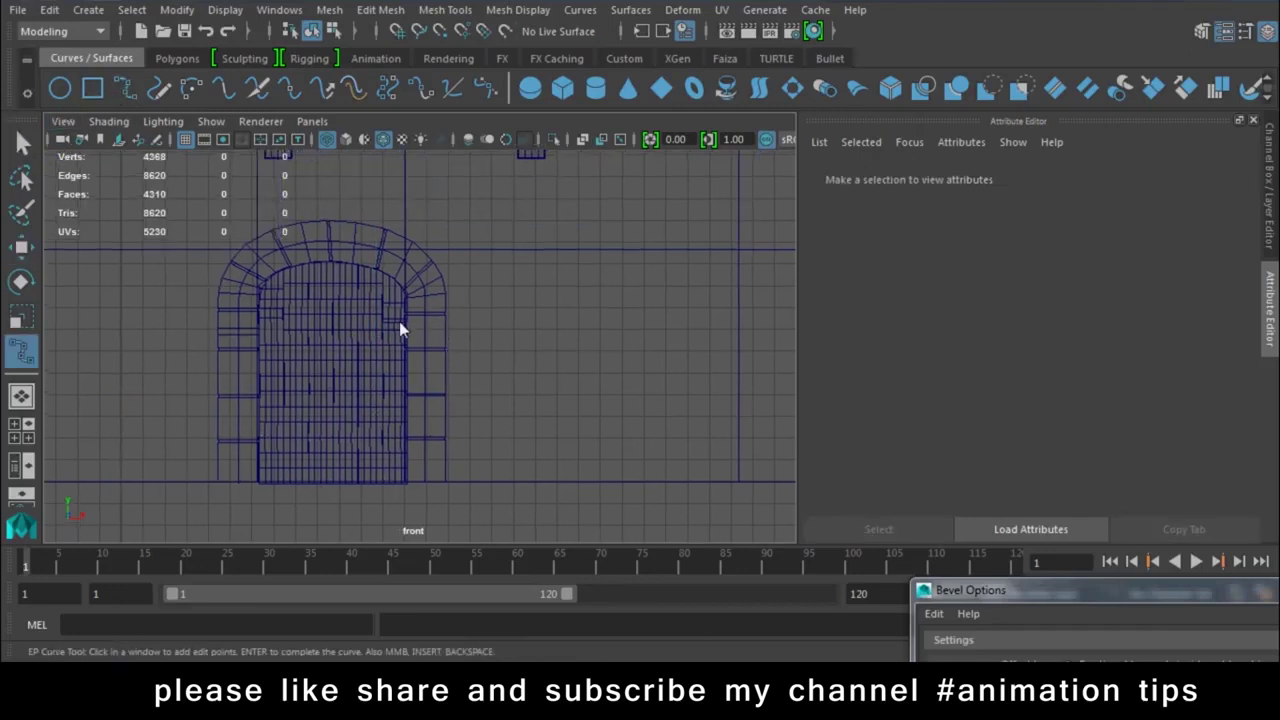
{"action": "mouse_move", "coordinate": [540, 310]}
{"action": "middle_mouse_down", "text": "alt"}
{"action": "mouse_move", "coordinate": [459, 327]}
{"action": "mouse_move", "coordinate": [456, 415]}
{"action": "mouse_move", "coordinate": [479, 273]}
{"action": "middle_mouse_up", "text": "alt"}
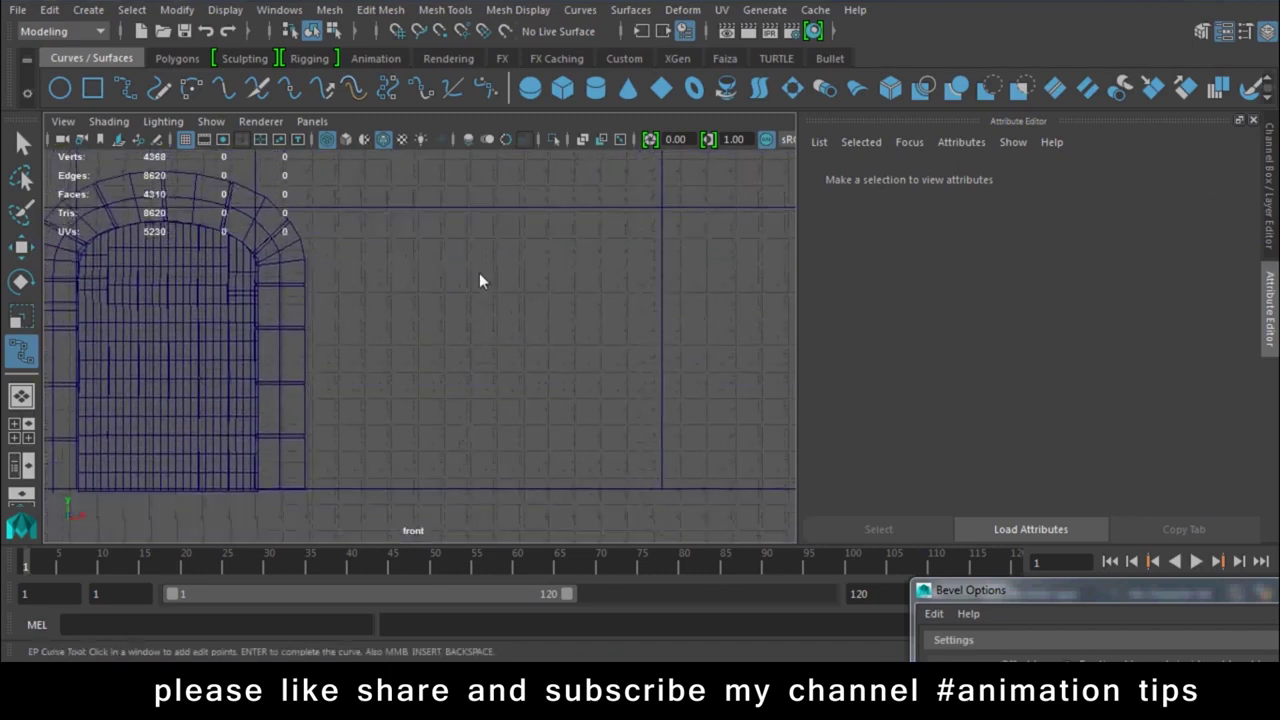
{"action": "left_click", "coordinate": [470, 384]}
{"action": "left_click", "coordinate": [465, 468]}
{"action": "scroll", "coordinate": [463, 487], "scroll_direction": "up", "scroll_amount": 5}
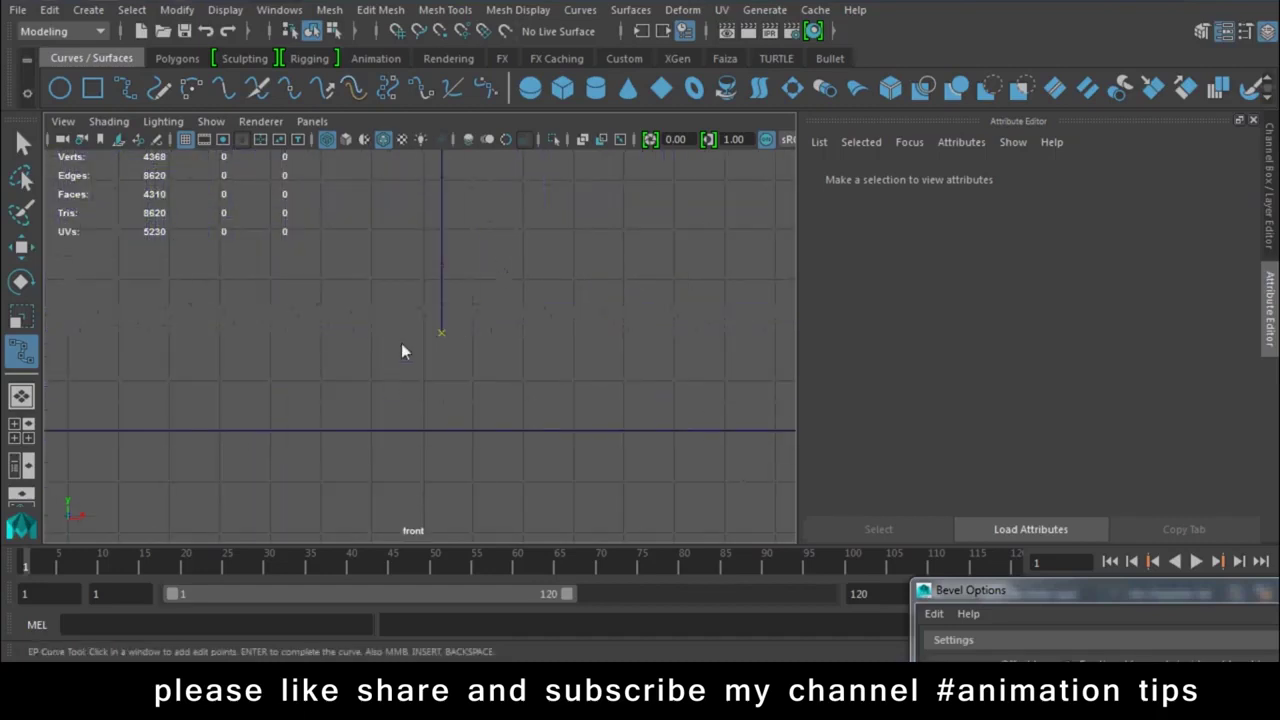
{"action": "scroll", "coordinate": [459, 413], "scroll_direction": "up", "scroll_amount": 1}
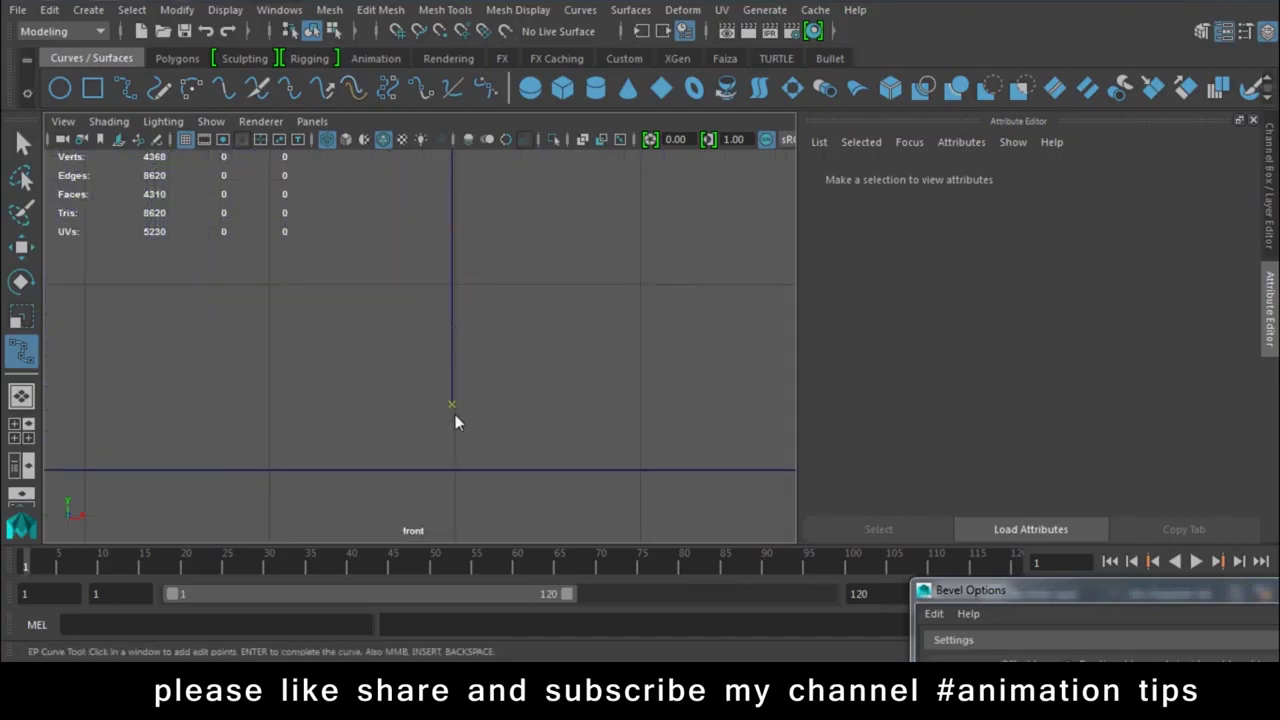
{"action": "left_click", "coordinate": [461, 414]}
{"action": "left_click", "coordinate": [521, 420]}
{"action": "left_click_drag", "start_coordinate": [585, 425], "coordinate": [588, 434]}
{"action": "key", "text": "w"}
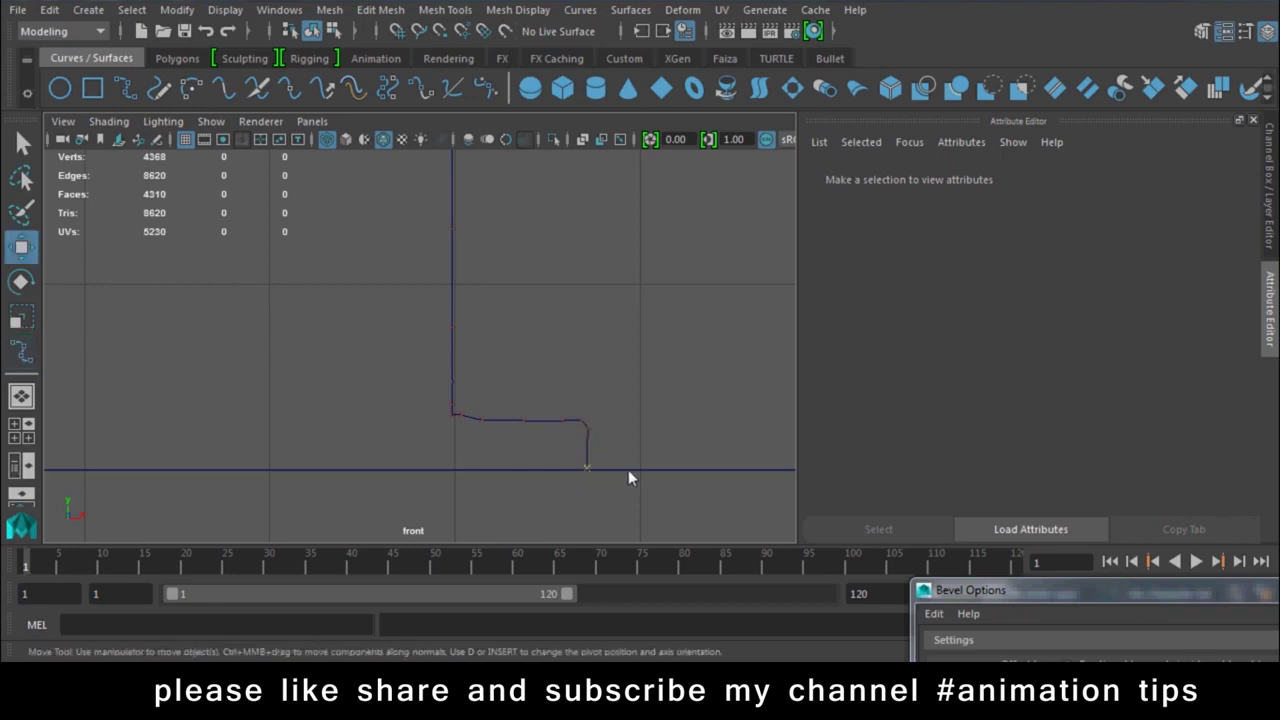
{"action": "right_click_drag", "start_coordinate": [585, 425], "coordinate": [496, 220]}
Pick the curve's corner CVs and straighten its horizontal segment into a square step
{"action": "left_click", "coordinate": [578, 475]}
{"action": "left_click", "coordinate": [587, 467]}
{"action": "scroll", "coordinate": [623, 492], "scroll_direction": "up", "scroll_amount": 5}
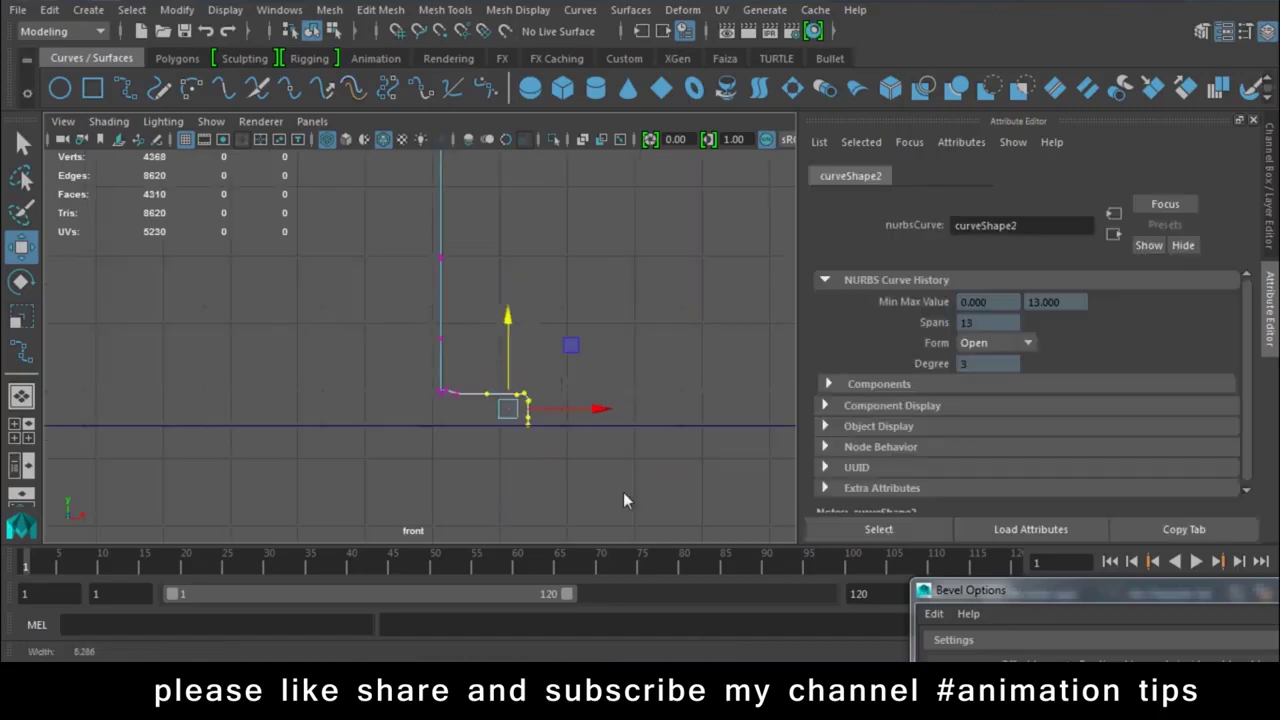
{"action": "left_click", "coordinate": [327, 398]}
{"action": "mouse_move", "coordinate": [325, 395]}
{"action": "left_mouse_down"}
{"action": "mouse_move", "coordinate": [304, 360]}
{"action": "mouse_move", "coordinate": [331, 398]}
{"action": "left_mouse_up"}
{"action": "left_click_drag", "start_coordinate": [684, 381], "coordinate": [621, 418]}
{"action": "left_click_drag", "start_coordinate": [631, 345], "coordinate": [657, 393]}
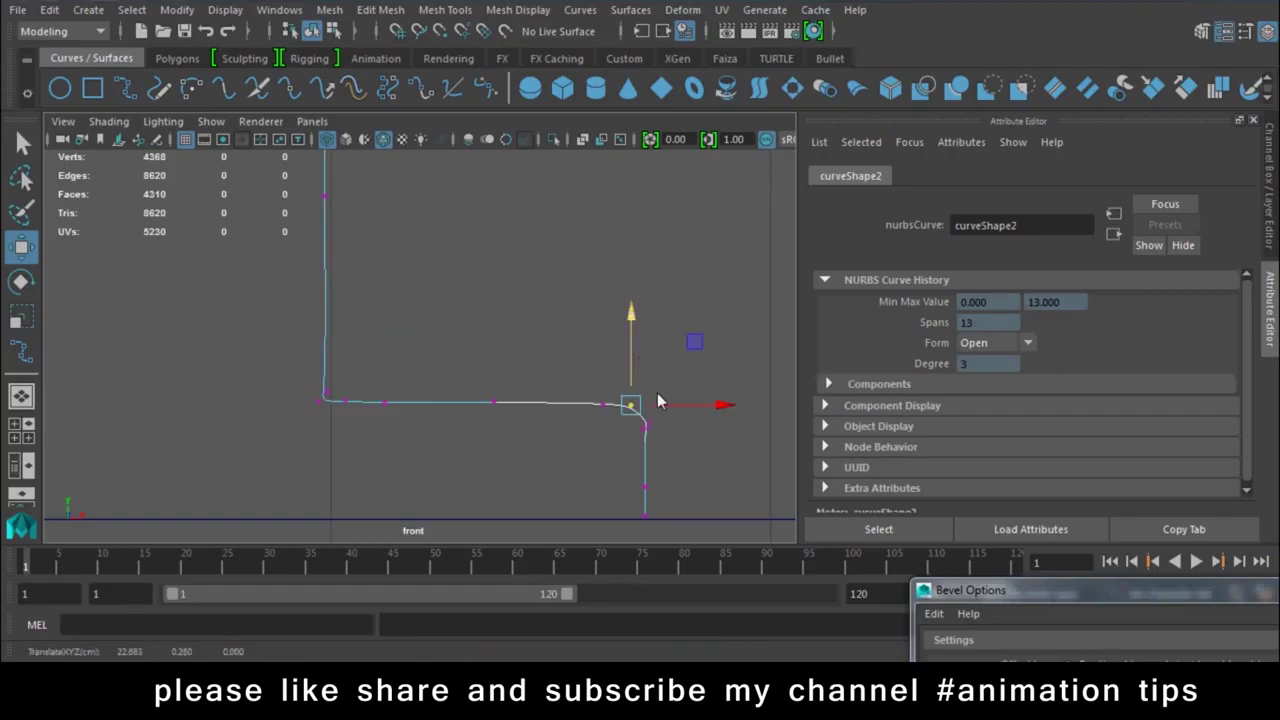
{"action": "left_click_drag", "start_coordinate": [714, 358], "coordinate": [442, 514]}
{"action": "left_click_drag", "start_coordinate": [648, 458], "coordinate": [548, 462]}
{"action": "key", "text": "ctrl+z"}
Drop the corner CVs into a sharp right-angle bend and flatten the bottom segment
{"action": "key", "text": "f"}
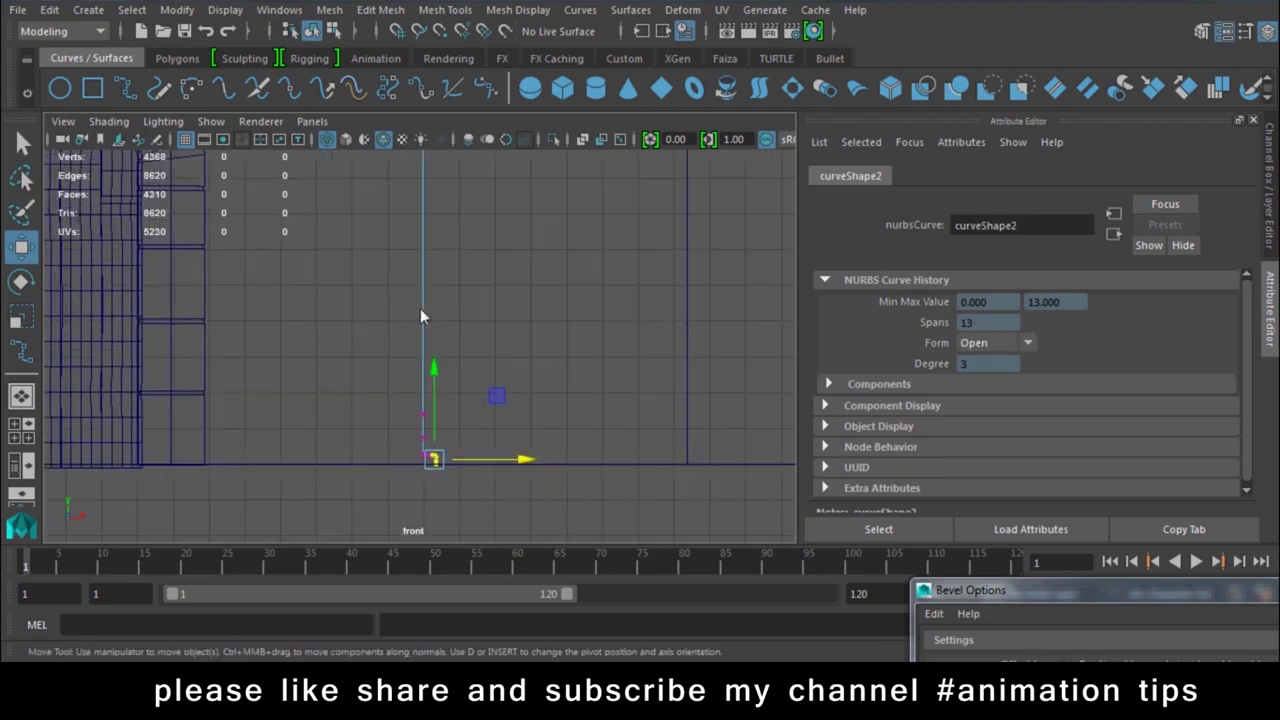
{"action": "middle_click_drag", "start_coordinate": [425, 338], "coordinate": [463, 188], "text": "alt"}
{"action": "scroll", "coordinate": [460, 330], "scroll_direction": "up", "scroll_amount": 5}
{"action": "mouse_move", "coordinate": [482, 331]}
{"action": "left_mouse_down"}
{"action": "mouse_move", "coordinate": [556, 314]}
{"action": "mouse_move", "coordinate": [426, 328]}
{"action": "left_mouse_up"}
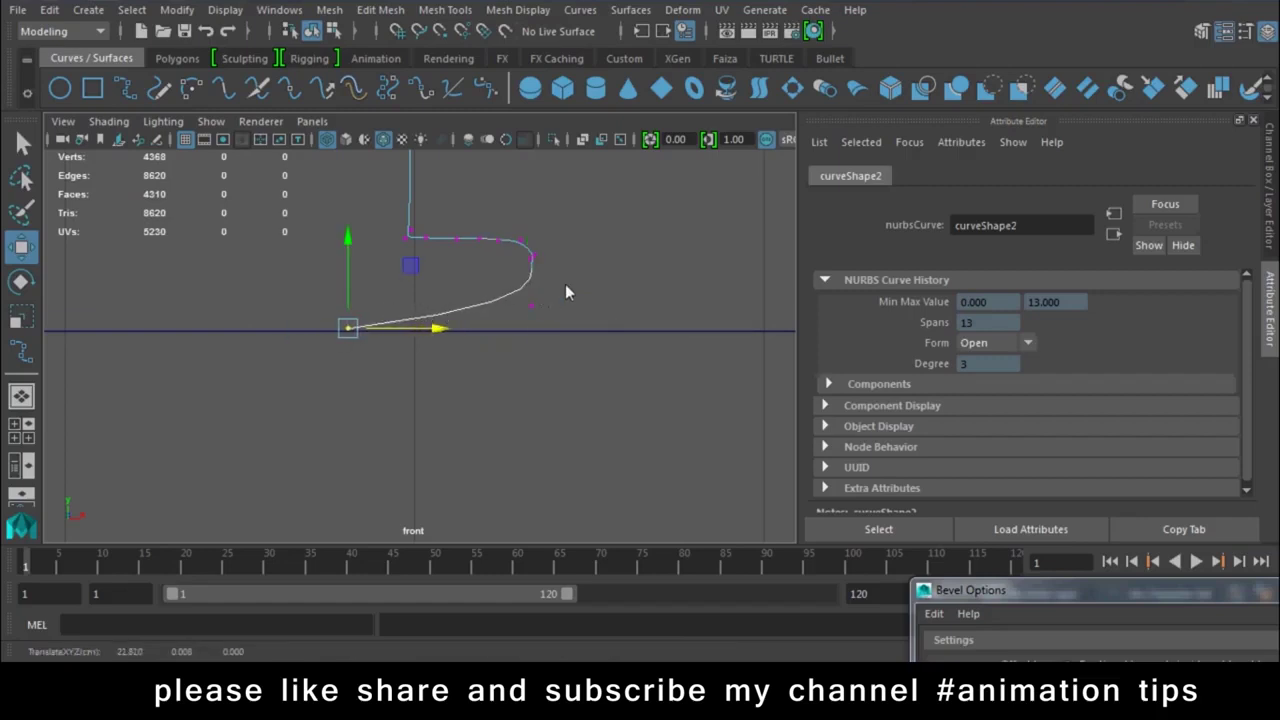
{"action": "left_click", "coordinate": [532, 260]}
{"action": "left_click_drag", "start_coordinate": [545, 231], "coordinate": [550, 281]}
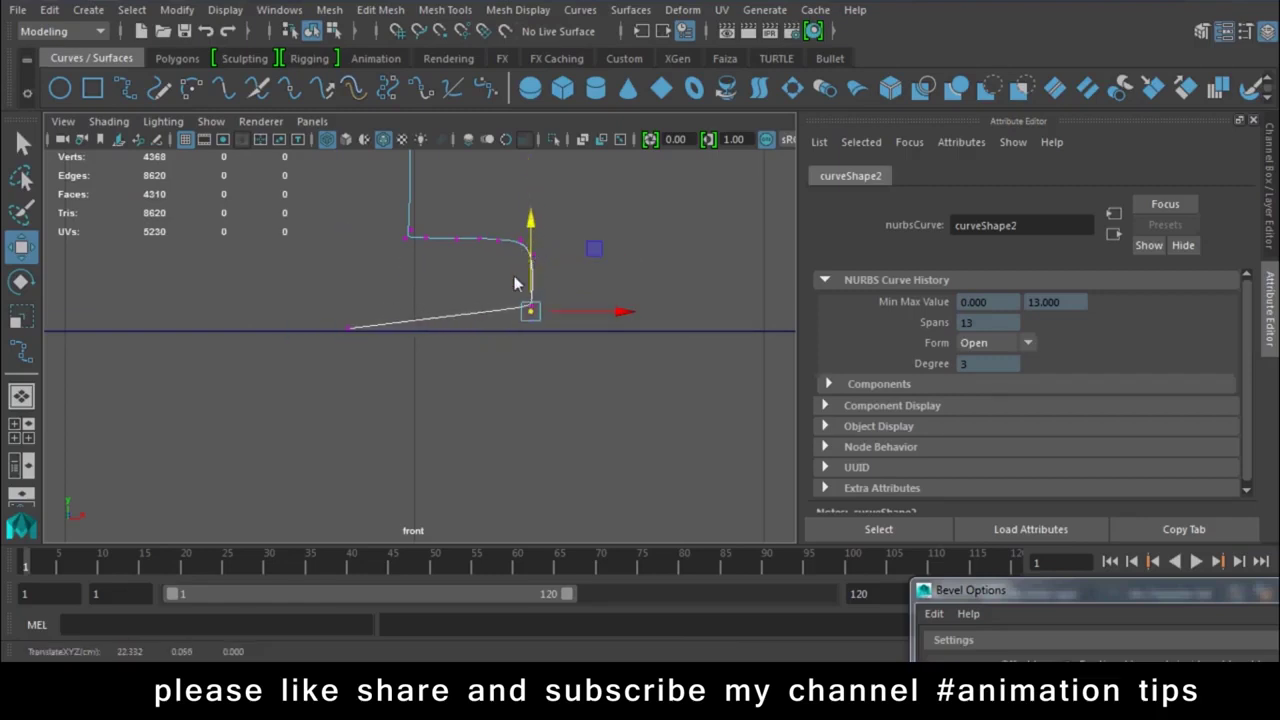
{"action": "left_click_drag", "start_coordinate": [531, 226], "coordinate": [533, 250]}
{"action": "left_click", "coordinate": [528, 240]}
{"action": "right_click_drag", "start_coordinate": [527, 225], "coordinate": [605, 195]}
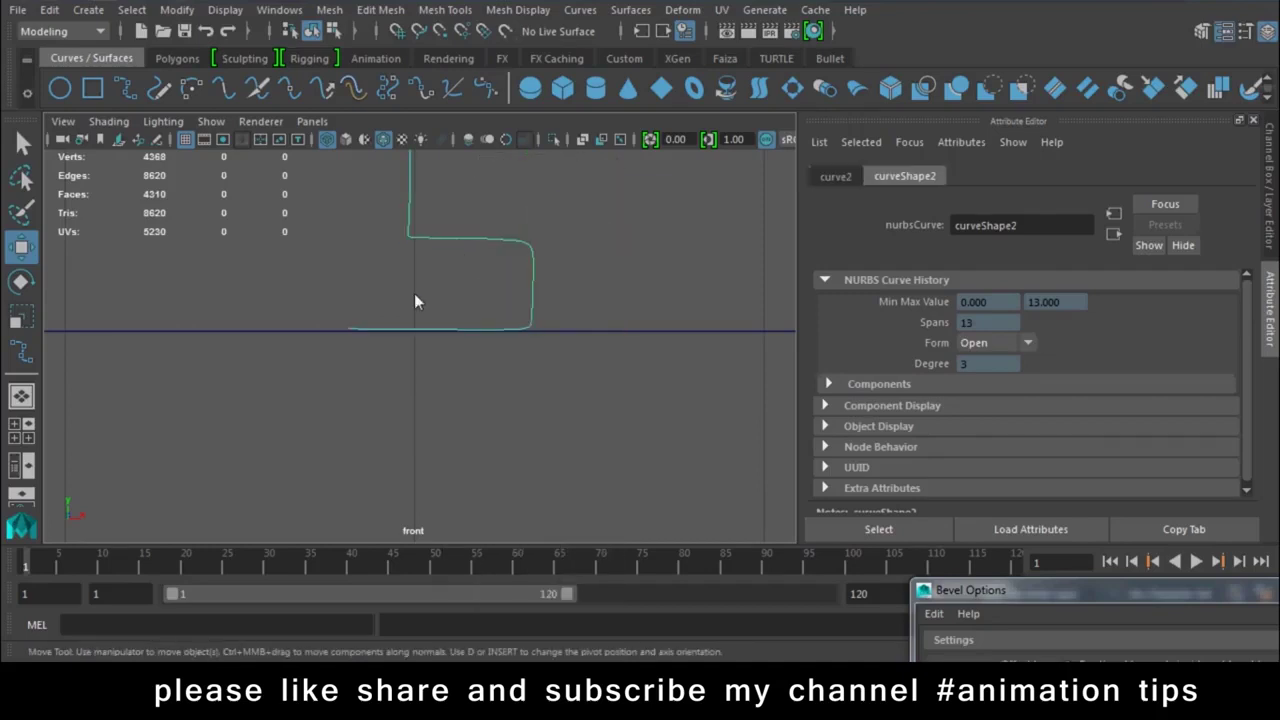
Move the curve's left endpoint CV left along the ground line
{"action": "right_click_drag", "start_coordinate": [534, 245], "coordinate": [430, 214]}
{"action": "mouse_move", "coordinate": [330, 267]}
{"action": "left_mouse_down"}
{"action": "mouse_move", "coordinate": [390, 340]}
{"action": "mouse_move", "coordinate": [305, 337]}
{"action": "left_mouse_up"}
{"action": "key", "text": "space"}
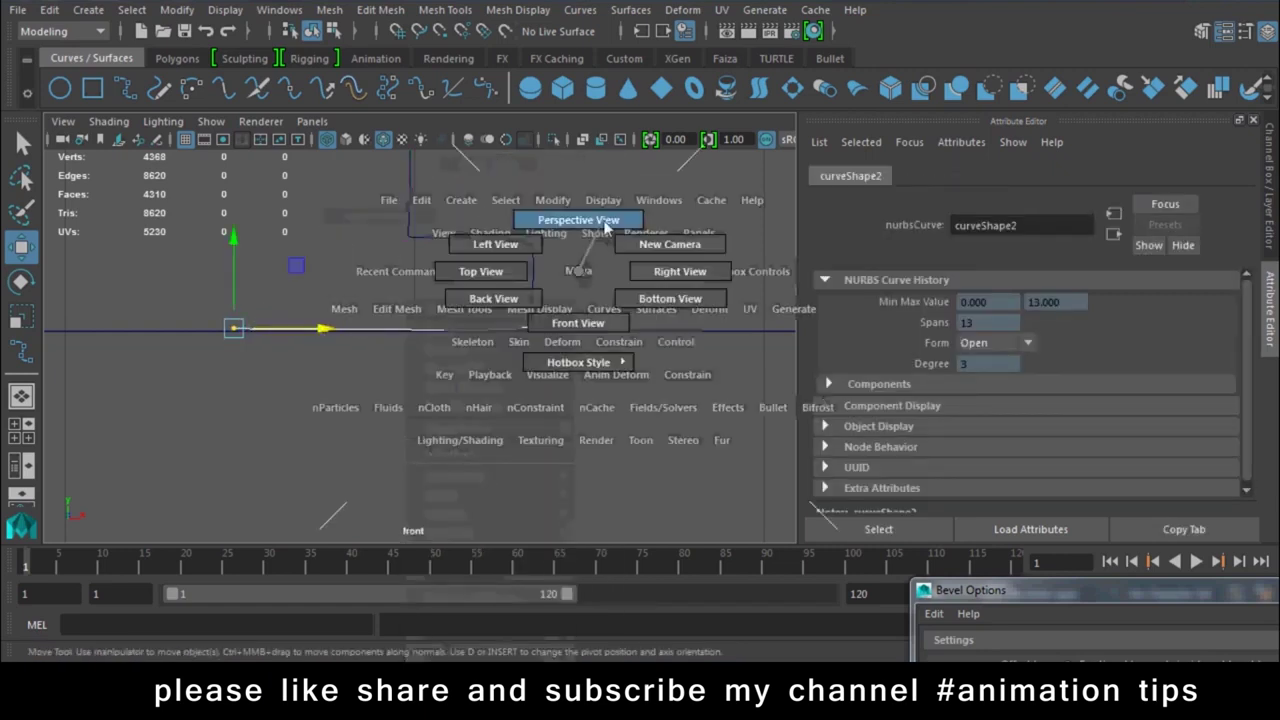
Select the upright profile curve in perspective view and centre its pivot
{"action": "left_click", "coordinate": [605, 228]}
{"action": "left_click_drag", "start_coordinate": [525, 359], "coordinate": [627, 485], "text": "alt"}
{"action": "left_click", "coordinate": [461, 271]}
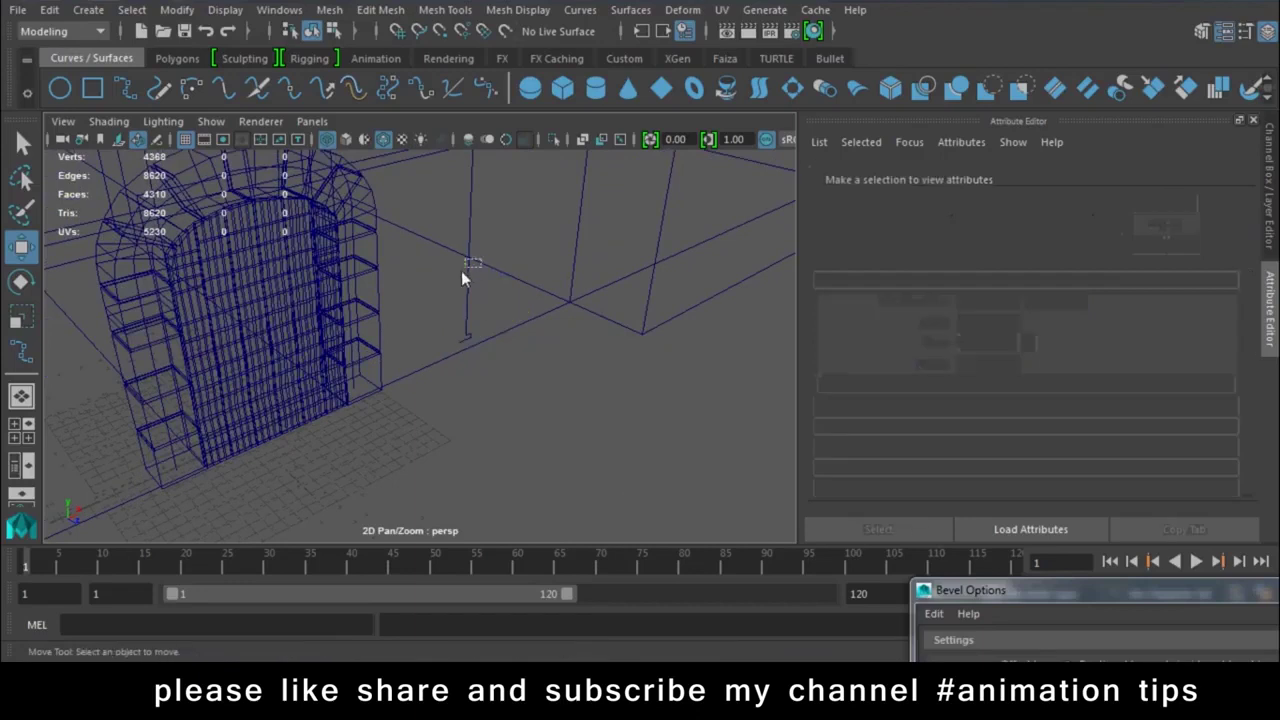
{"action": "left_click_drag", "start_coordinate": [461, 271], "coordinate": [490, 345]}
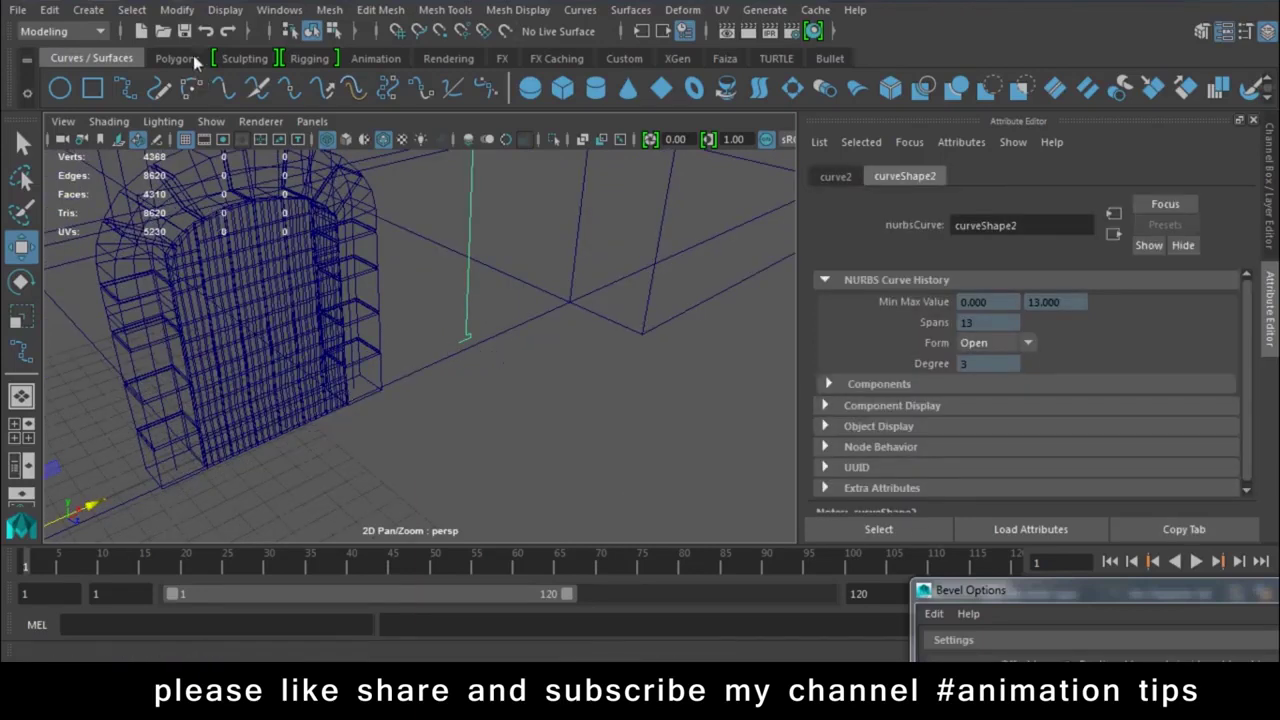
{"action": "left_click", "coordinate": [177, 10]}
{"action": "left_click", "coordinate": [212, 126]}
Confirm the Modeling menu set stays active
{"action": "mouse_move", "coordinate": [563, 238]}
{"action": "left_mouse_down", "text": "alt"}
{"action": "mouse_move", "coordinate": [534, 375]}
{"action": "mouse_move", "coordinate": [352, 371]}
{"action": "left_mouse_up", "text": "alt"}
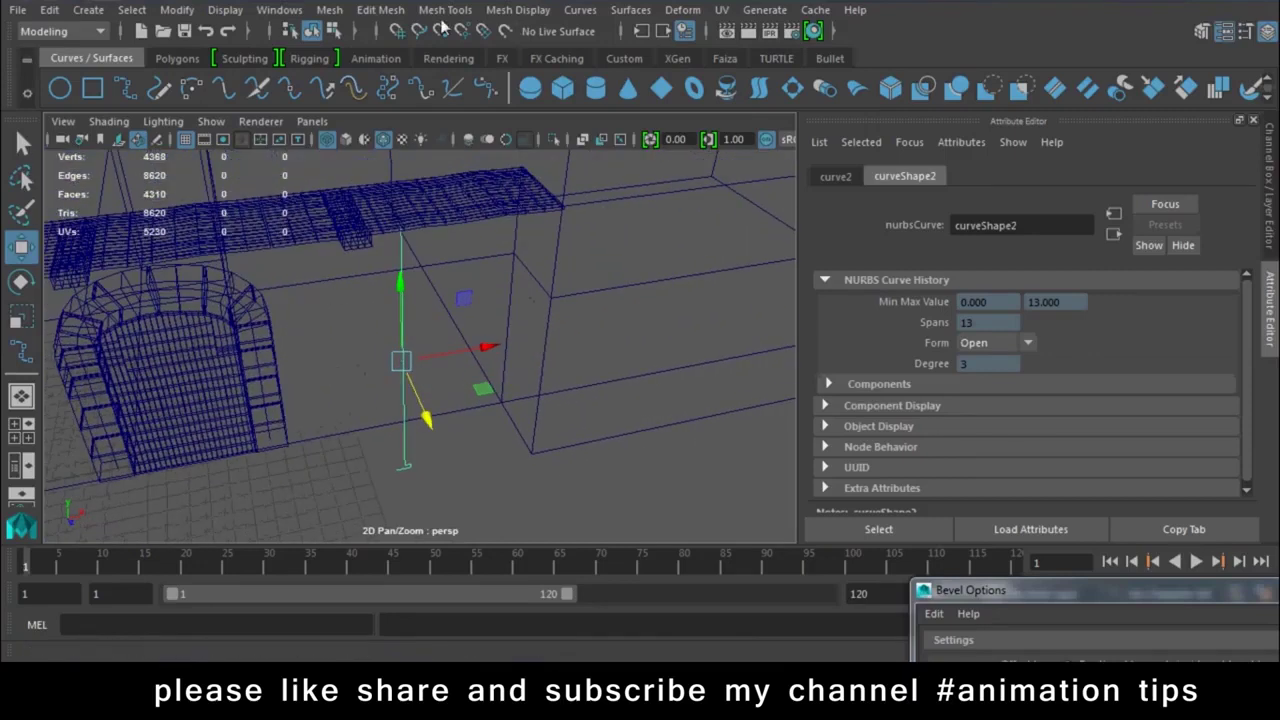
{"action": "left_click", "coordinate": [68, 33]}
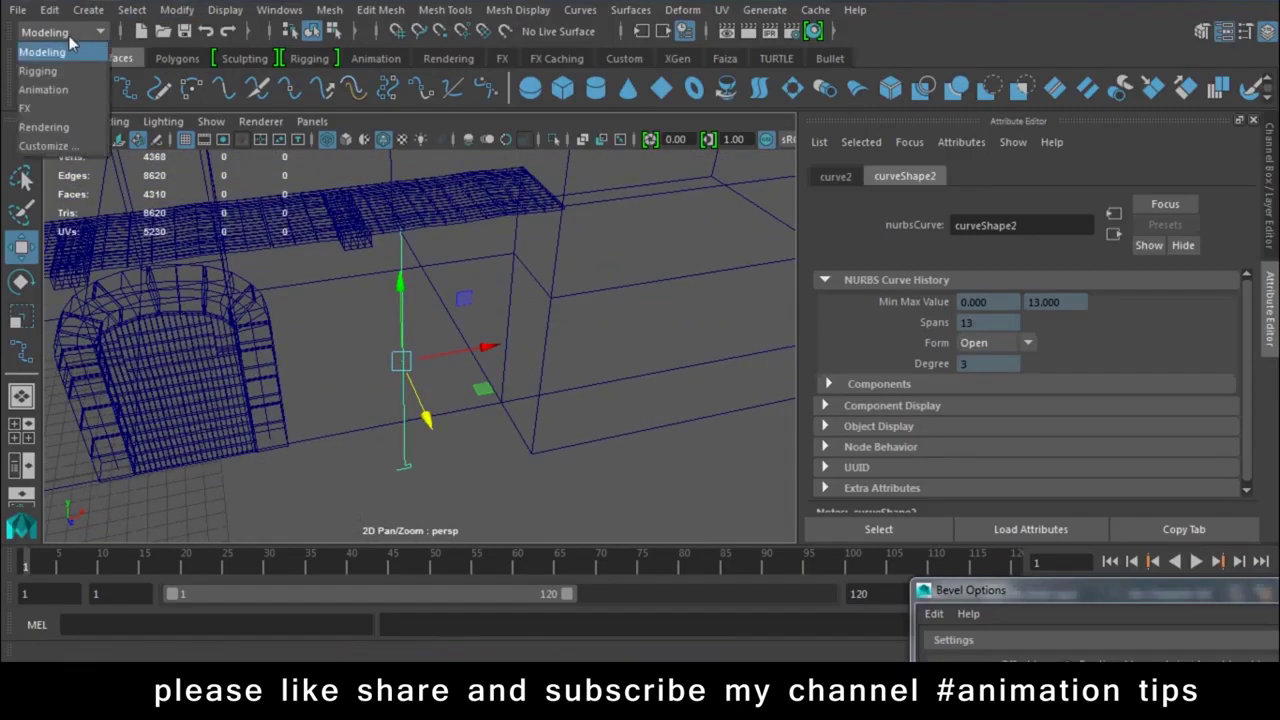
{"action": "left_click", "coordinate": [62, 35]}
{"action": "left_click", "coordinate": [55, 35]}
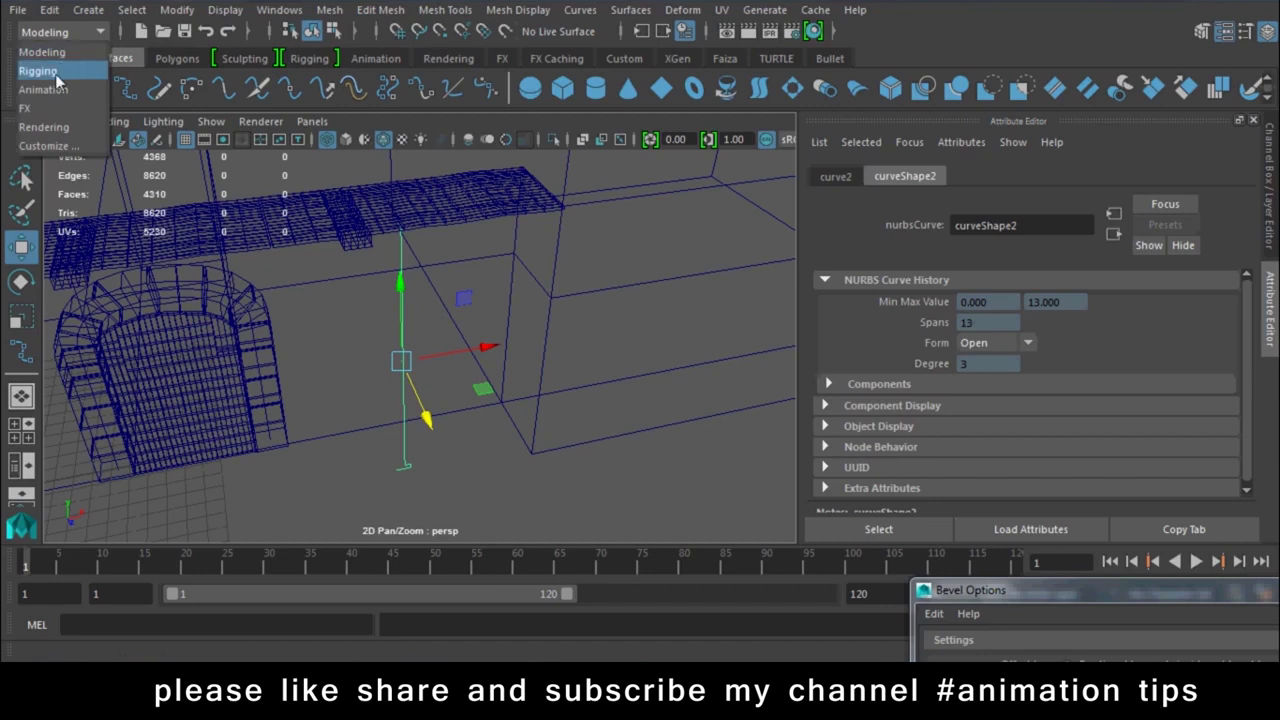
{"action": "left_click", "coordinate": [42, 52]}
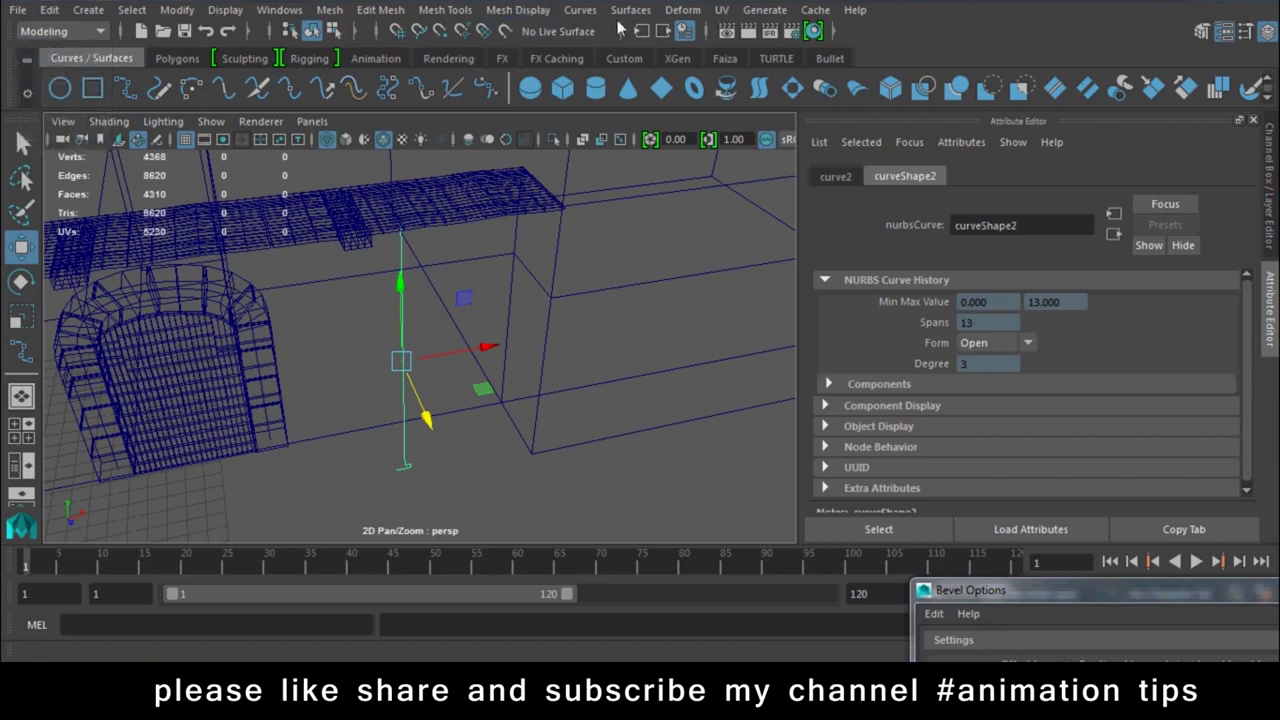
{"action": "left_click", "coordinate": [630, 10]}
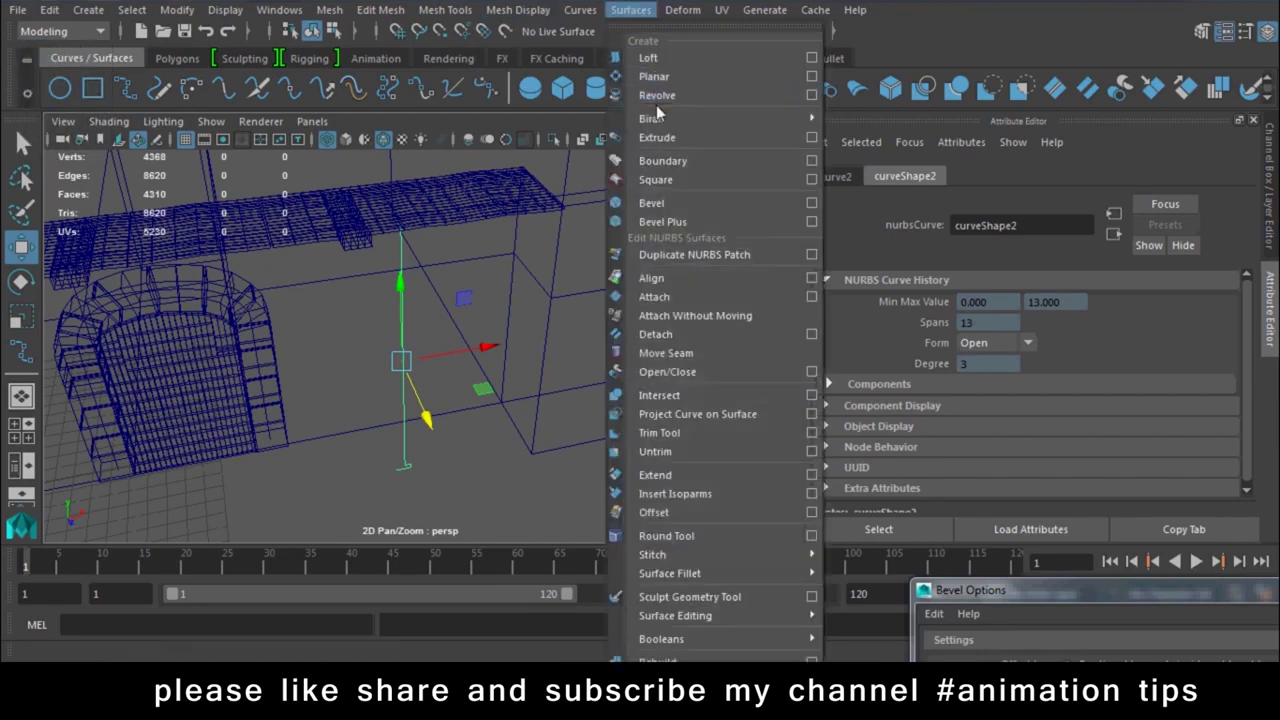
Try a default revolve of the curve, view it shaded, and undo it
{"action": "left_click", "coordinate": [660, 97]}
{"action": "mouse_move", "coordinate": [426, 403]}
{"action": "left_mouse_down", "text": "alt"}
{"action": "mouse_move", "coordinate": [534, 432]}
{"action": "mouse_move", "coordinate": [400, 400]}
{"action": "left_mouse_up", "text": "alt"}
{"action": "key", "text": "5"}
{"action": "key", "text": "ctrl+z"}
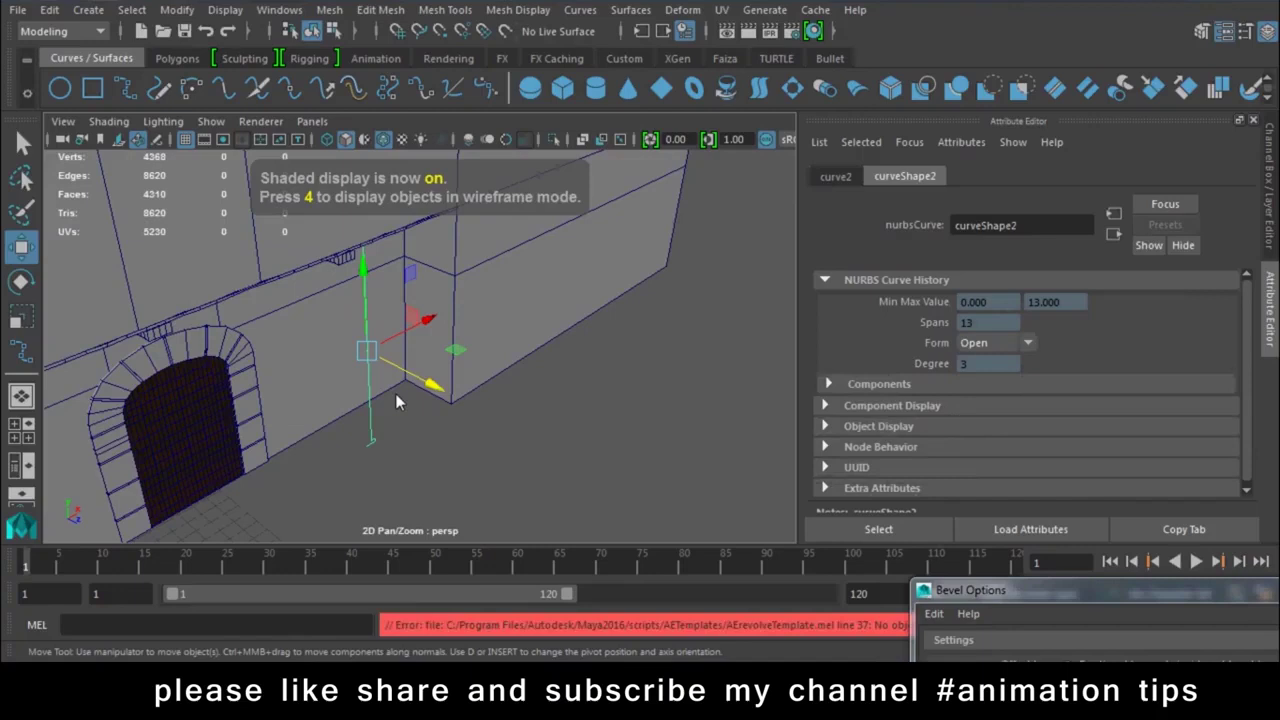
In the Revolve options set the axis to Y and adjust the curve's pivot
{"action": "left_click", "coordinate": [580, 10]}
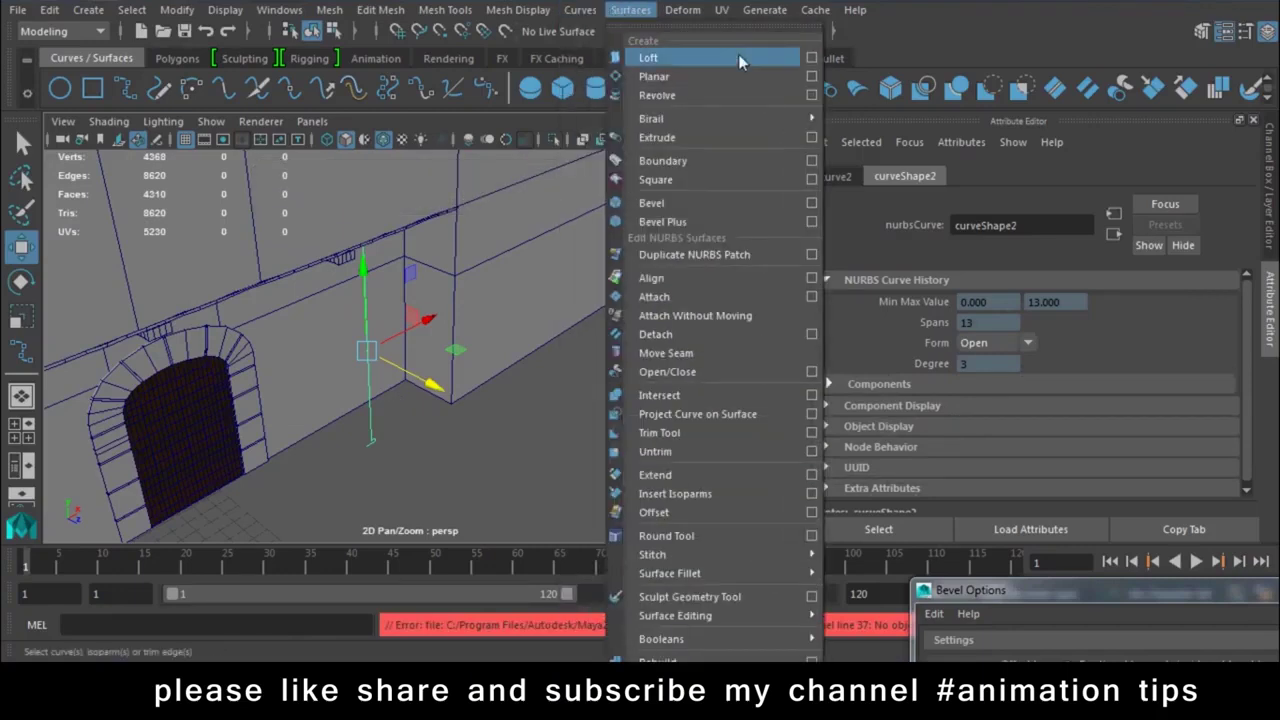
{"action": "left_click", "coordinate": [812, 96]}
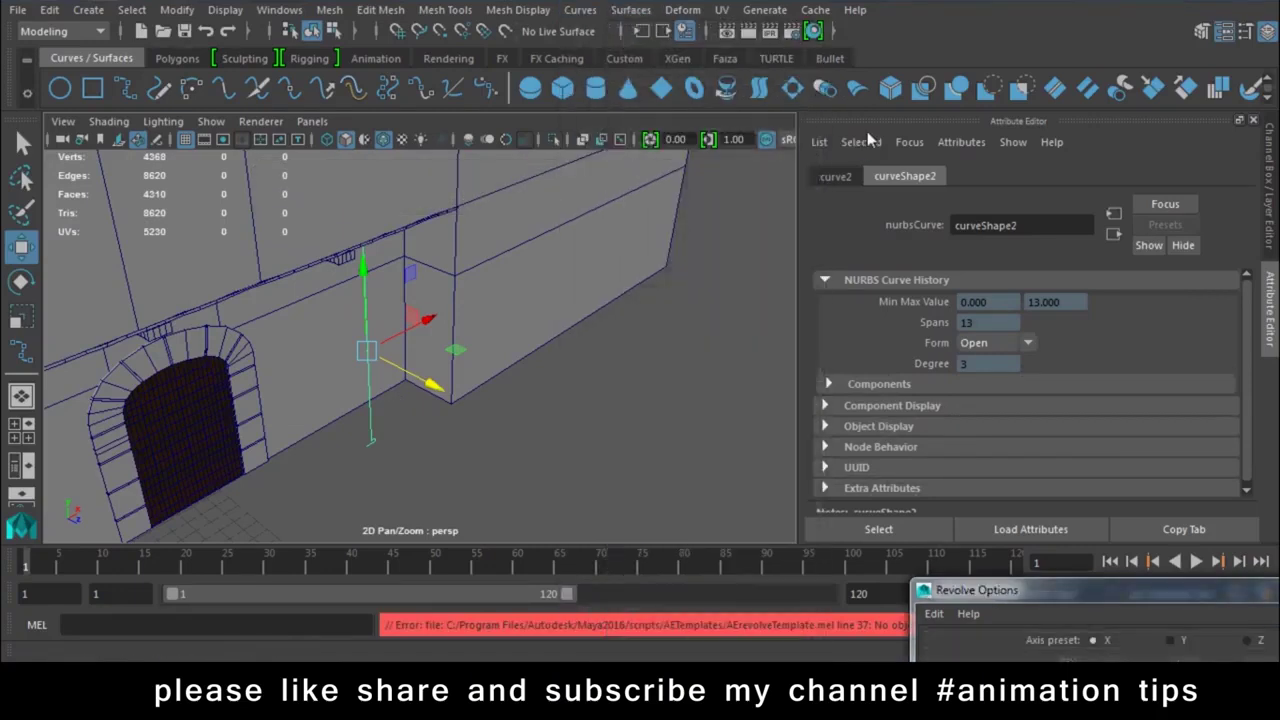
{"action": "left_click_drag", "start_coordinate": [1000, 590], "coordinate": [769, 54]}
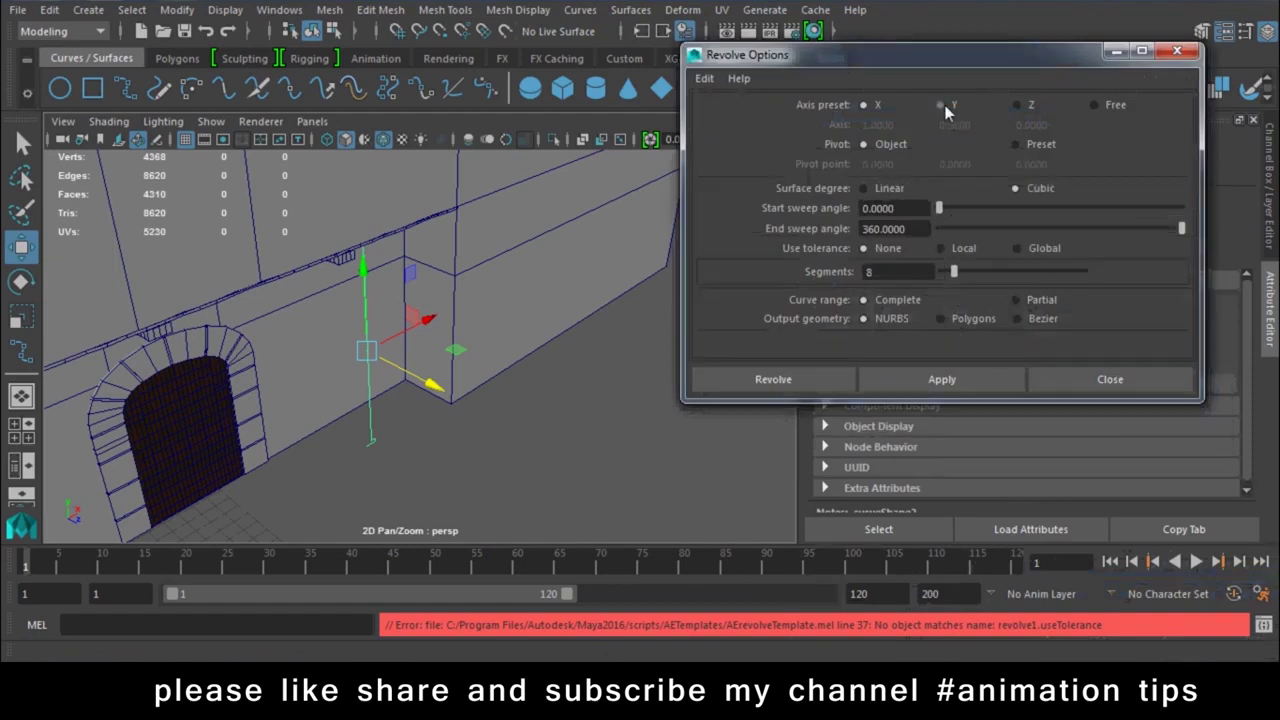
{"action": "left_click", "coordinate": [942, 379]}
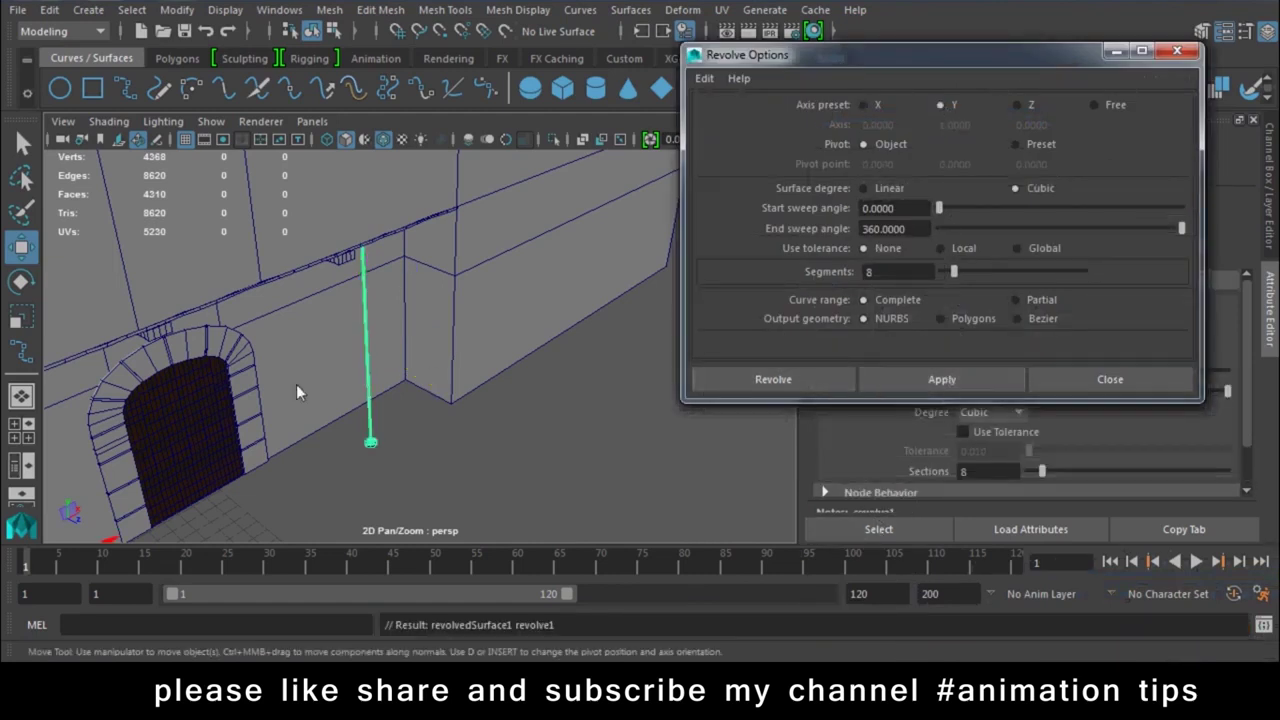
{"action": "right_click_drag", "start_coordinate": [296, 384], "coordinate": [425, 376], "text": "alt"}
{"action": "left_click", "coordinate": [425, 376]}
{"action": "mouse_move", "coordinate": [478, 377]}
{"action": "left_mouse_down", "text": "alt"}
{"action": "mouse_move", "coordinate": [511, 478]}
{"action": "mouse_move", "coordinate": [474, 379]}
{"action": "mouse_move", "coordinate": [524, 276]}
{"action": "mouse_move", "coordinate": [457, 266]}
{"action": "left_mouse_up", "text": "alt"}
{"action": "key", "text": "d"}
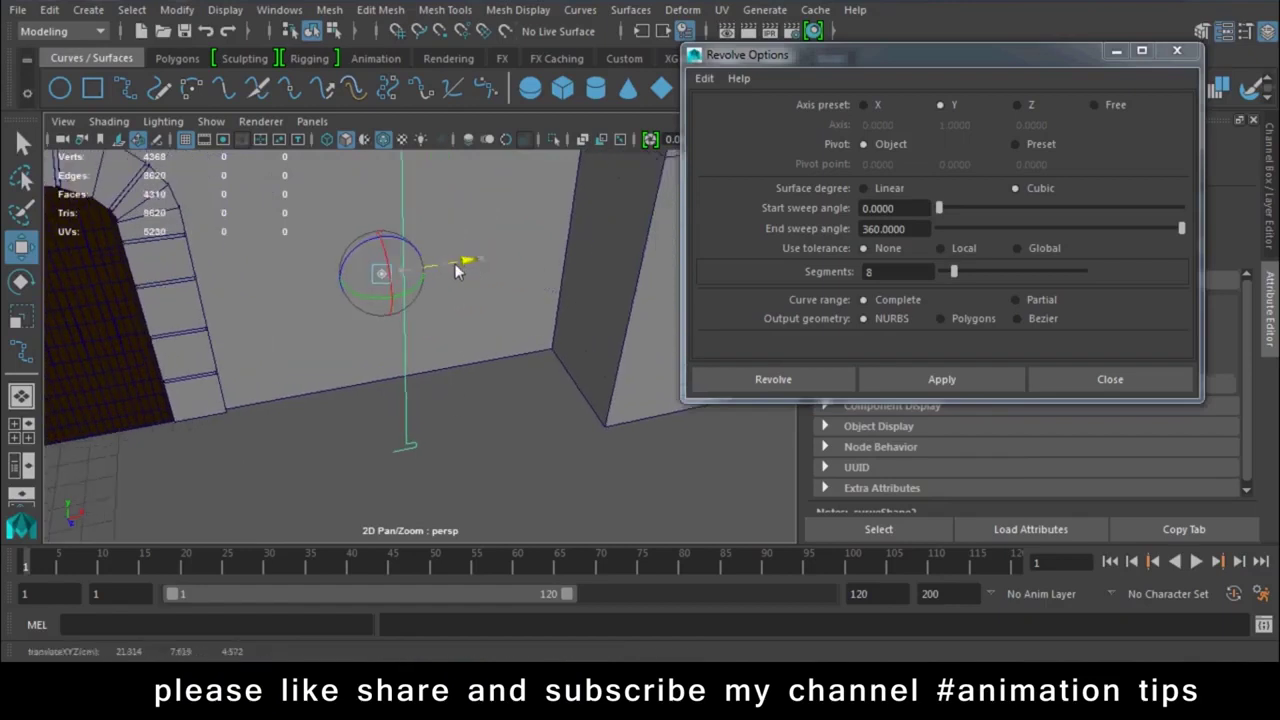
Apply the 360°, 8-section revolve to create the round column, then close the settings
{"action": "left_click", "coordinate": [894, 381]}
{"action": "mouse_move", "coordinate": [600, 430]}
{"action": "left_mouse_down", "text": "alt"}
{"action": "mouse_move", "coordinate": [422, 402]}
{"action": "mouse_move", "coordinate": [577, 330]}
{"action": "mouse_move", "coordinate": [418, 429]}
{"action": "mouse_move", "coordinate": [378, 405]}
{"action": "mouse_move", "coordinate": [497, 361]}
{"action": "left_mouse_up", "text": "alt"}
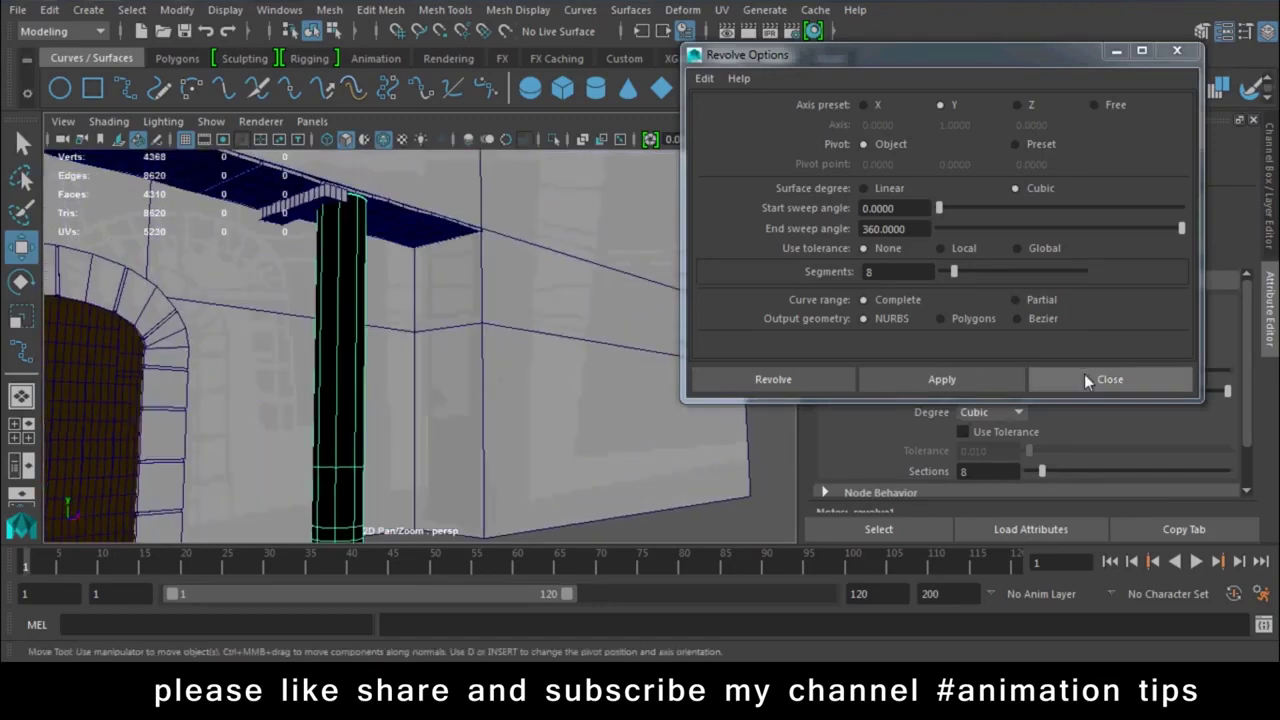
{"action": "left_click", "coordinate": [1084, 376]}
{"action": "right_click_drag", "start_coordinate": [322, 349], "coordinate": [439, 184]}
{"action": "left_click", "coordinate": [689, 518]}
{"action": "mouse_move", "coordinate": [689, 518]}
{"action": "left_mouse_down", "text": "alt"}
{"action": "mouse_move", "coordinate": [566, 466]}
{"action": "mouse_move", "coordinate": [560, 434]}
{"action": "mouse_move", "coordinate": [453, 285]}
{"action": "left_mouse_up", "text": "alt"}
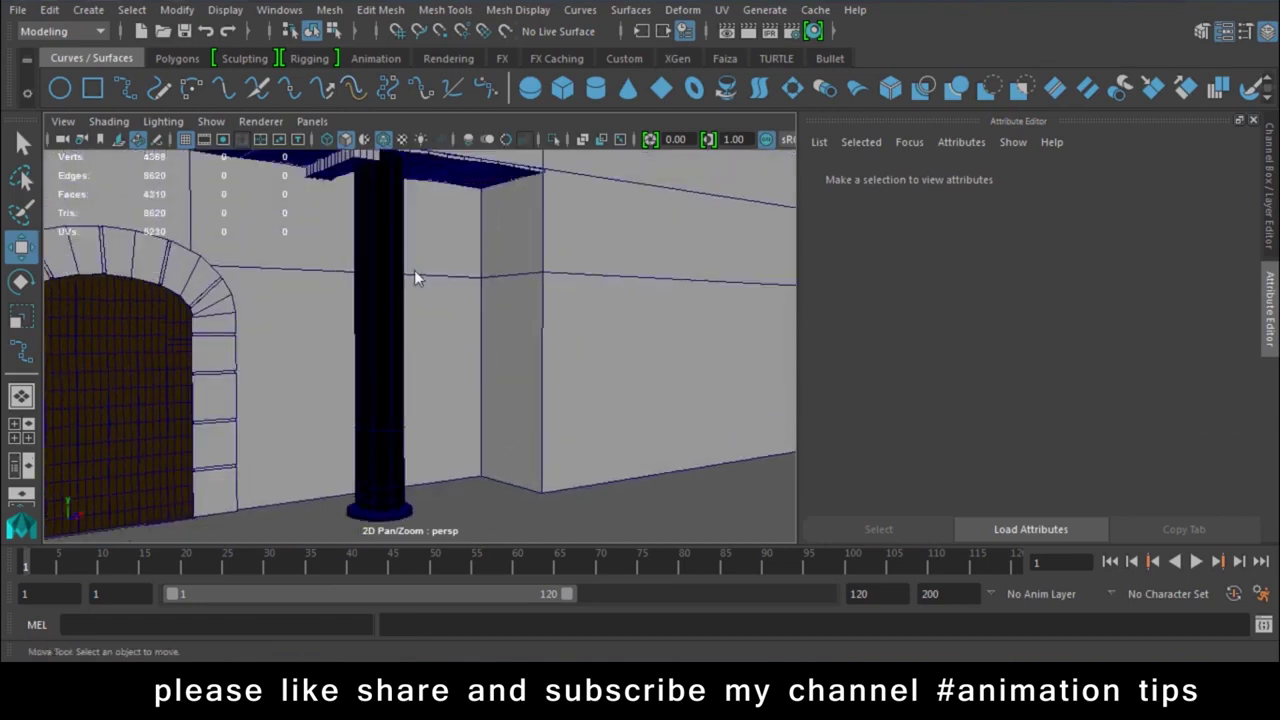
Turn on Two Sided Lighting in the viewport
{"action": "left_click", "coordinate": [161, 122]}
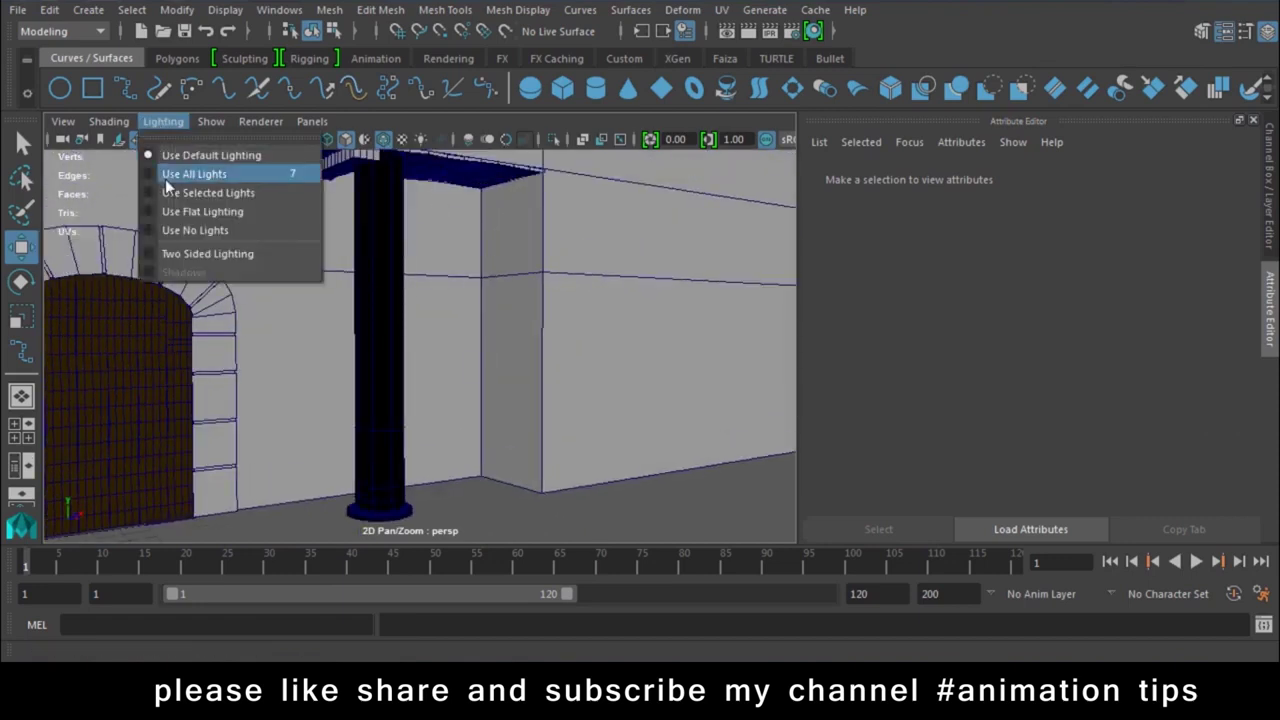
{"action": "left_click", "coordinate": [188, 252]}
{"action": "right_click_drag", "start_coordinate": [500, 370], "coordinate": [415, 364], "text": "alt"}
{"action": "left_click_drag", "start_coordinate": [415, 364], "coordinate": [392, 379], "text": "alt"}
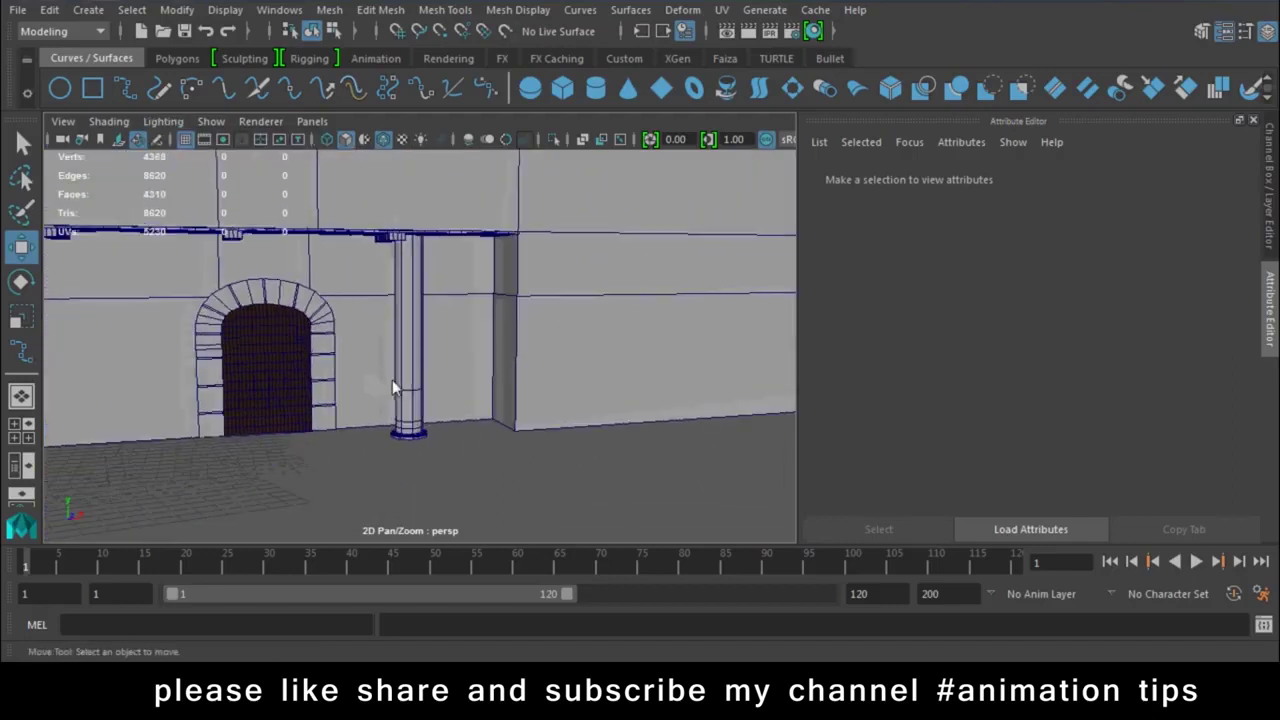
Slide the column along X and duplicate it for the other side of the arch
{"action": "left_click", "coordinate": [408, 375]}
{"action": "mouse_move", "coordinate": [190, 428]}
{"action": "left_mouse_down"}
{"action": "mouse_move", "coordinate": [312, 439]}
{"action": "mouse_move", "coordinate": [28, 455]}
{"action": "left_mouse_up"}
{"action": "key", "text": "ctrl+d"}
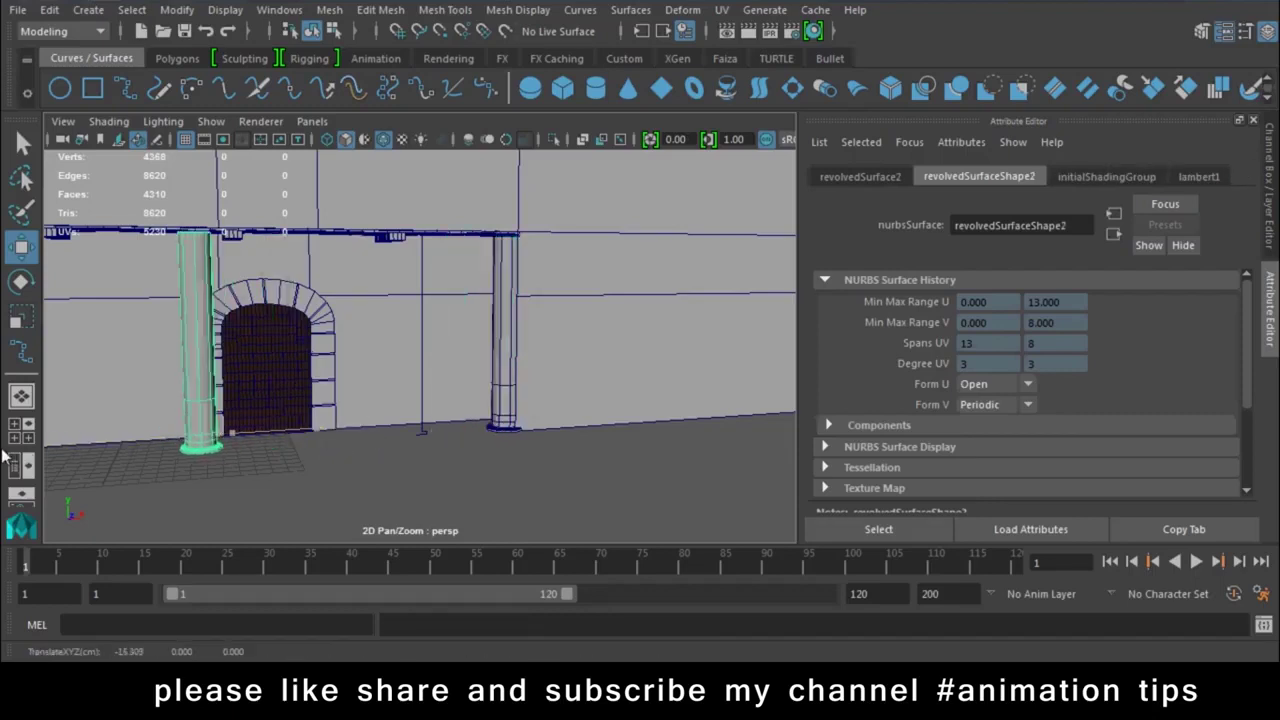
{"action": "mouse_move", "coordinate": [111, 406]}
{"action": "left_mouse_down", "text": "alt"}
{"action": "mouse_move", "coordinate": [318, 403]}
{"action": "mouse_move", "coordinate": [490, 325]}
{"action": "left_mouse_up", "text": "alt"}
{"action": "left_click", "coordinate": [522, 324], "text": "shift"}
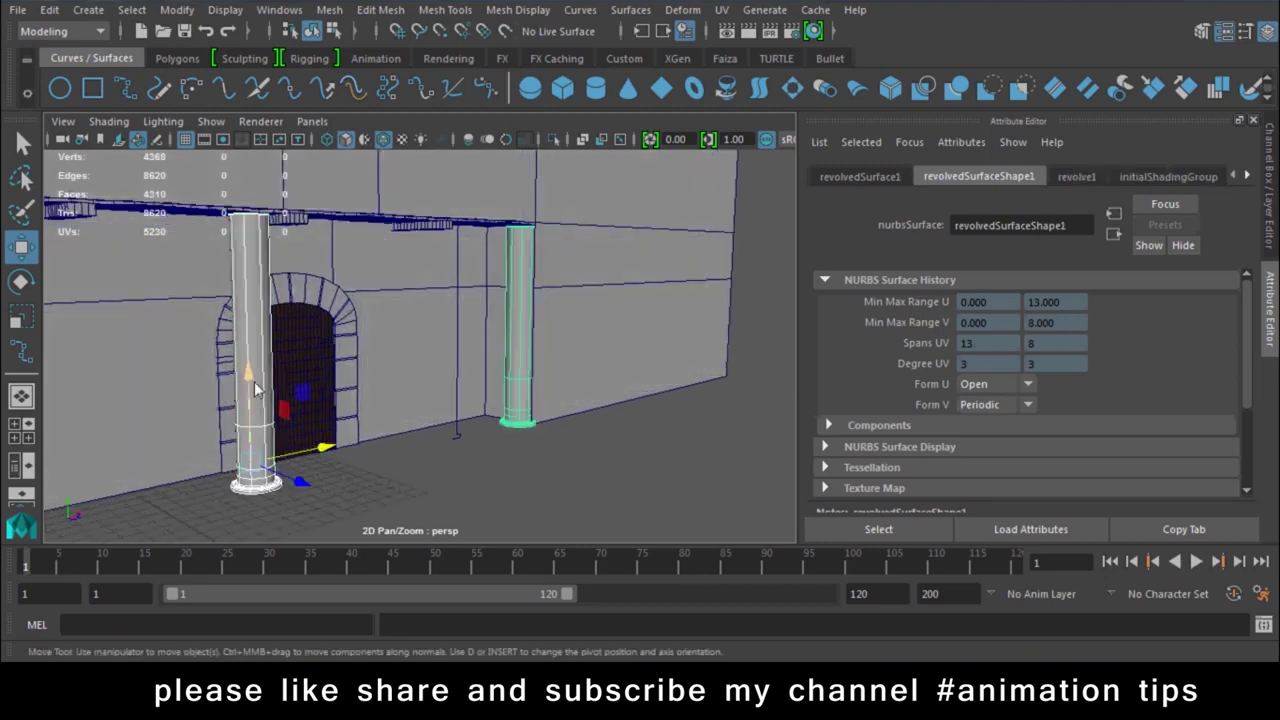
{"action": "left_click", "coordinate": [535, 480]}
{"action": "mouse_move", "coordinate": [535, 480]}
{"action": "left_mouse_down", "text": "alt"}
{"action": "mouse_move", "coordinate": [447, 493]}
{"action": "mouse_move", "coordinate": [448, 463]}
{"action": "left_mouse_up", "text": "alt"}
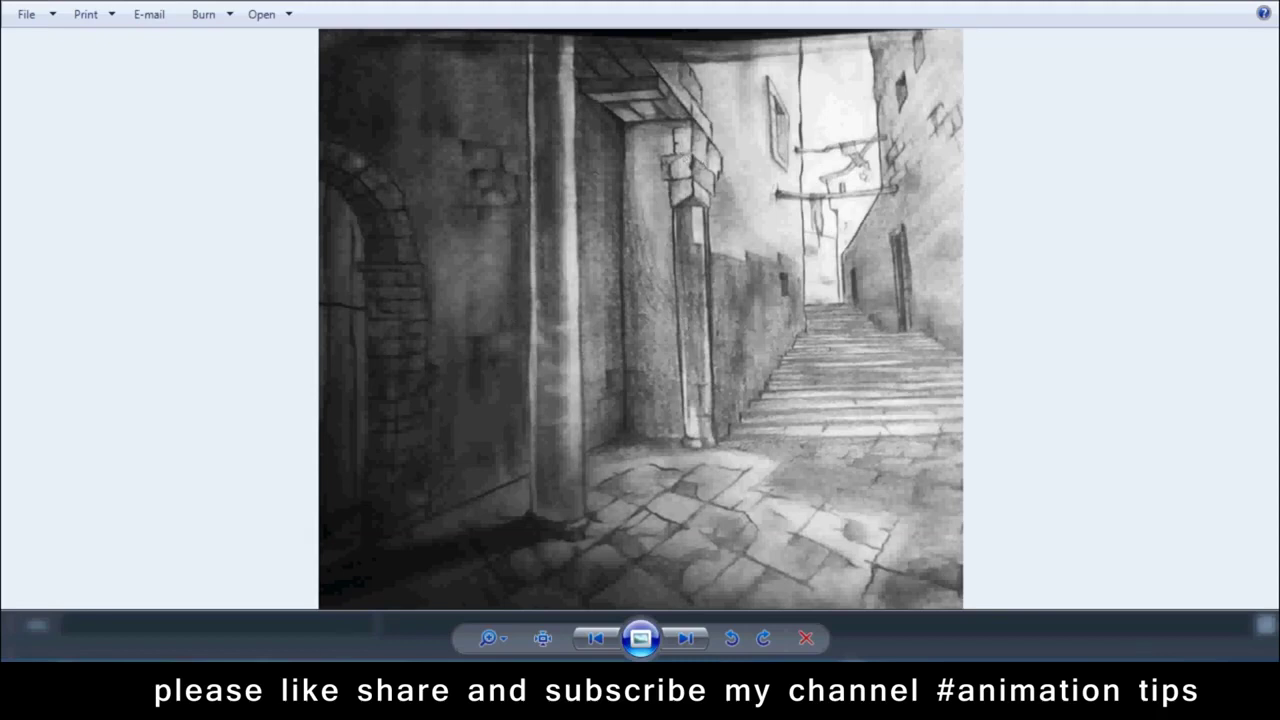
Select the slab above the column, move it right, and rotate it to -90 degrees
{"action": "left_click", "coordinate": [423, 574]}
{"action": "scroll", "coordinate": [409, 241], "scroll_direction": "up", "scroll_amount": 2}
{"action": "scroll", "coordinate": [447, 253], "scroll_direction": "up", "scroll_amount": 3}
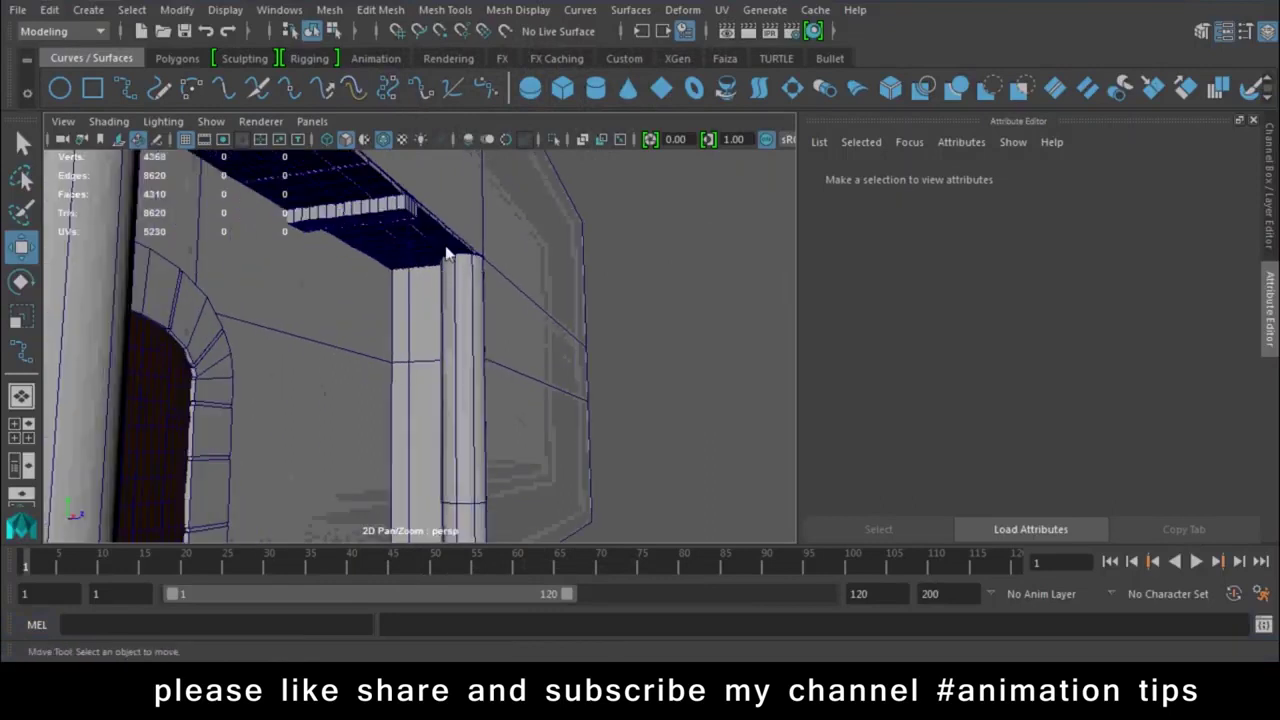
{"action": "left_click", "coordinate": [447, 253]}
{"action": "left_click_drag", "start_coordinate": [495, 402], "coordinate": [432, 303], "text": "alt"}
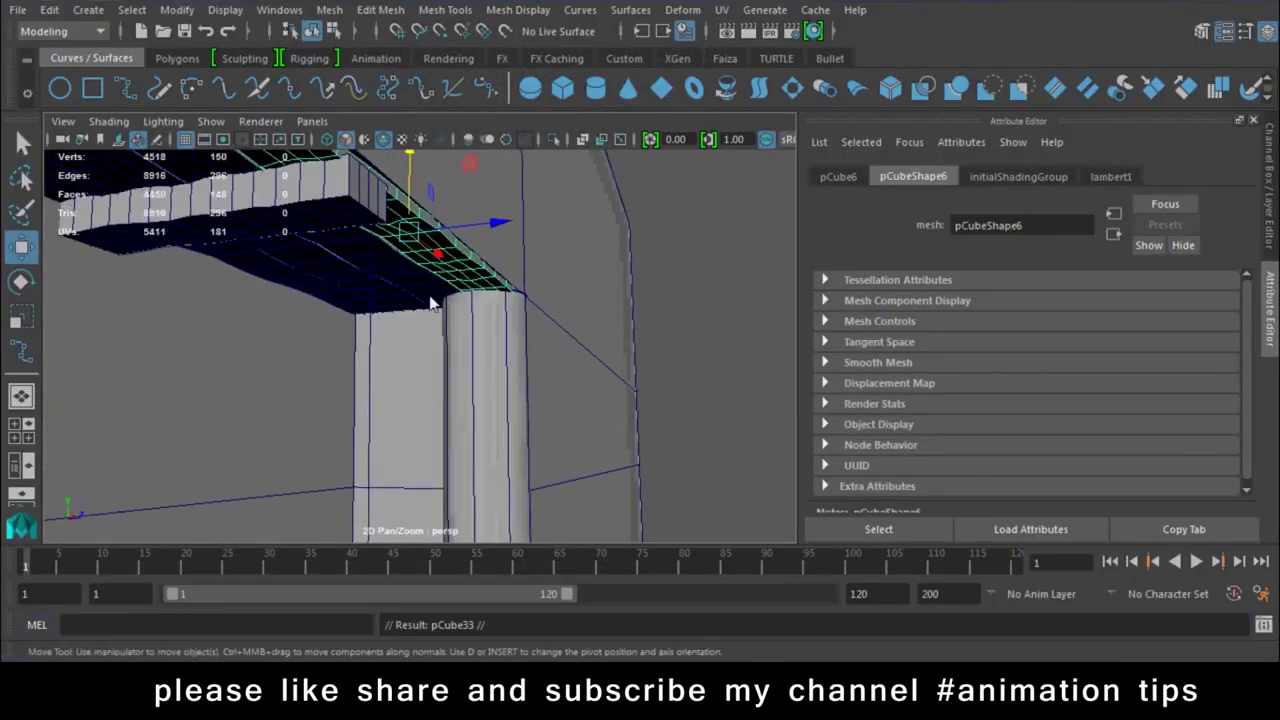
{"action": "mouse_move", "coordinate": [481, 229]}
{"action": "left_mouse_down"}
{"action": "mouse_move", "coordinate": [580, 231]}
{"action": "mouse_move", "coordinate": [538, 326]}
{"action": "mouse_move", "coordinate": [838, 209]}
{"action": "left_mouse_up"}
{"action": "key", "text": "e"}
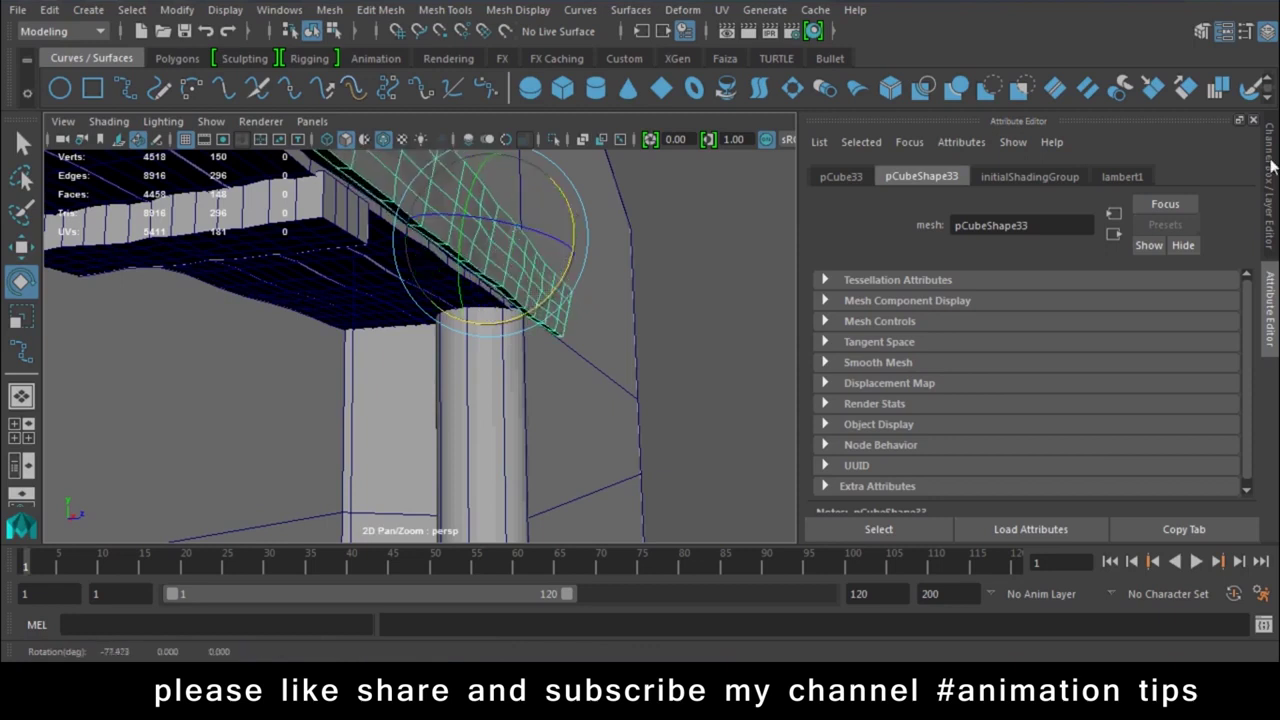
{"action": "left_click", "coordinate": [1270, 167]}
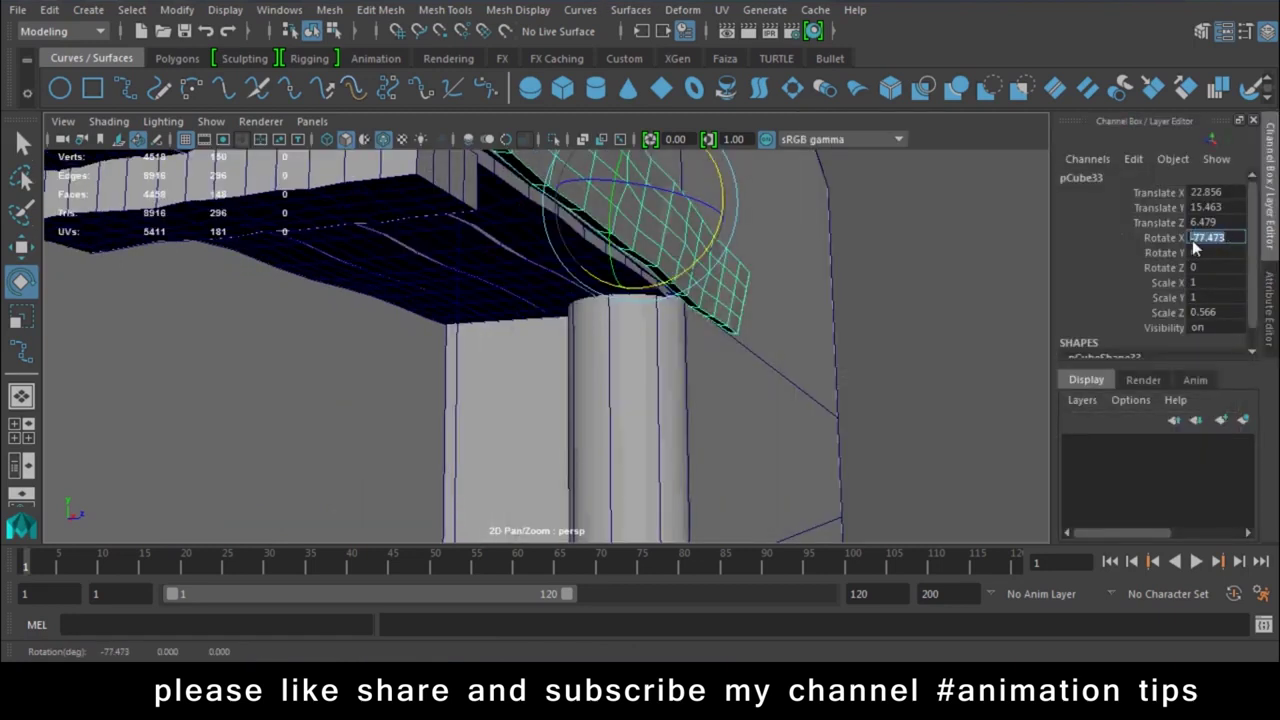
{"action": "type", "text": "-90"}
{"action": "key", "text": "Return"}
Move the slab in toward the wall and over the column, nudging it into position
{"action": "key", "text": "w"}
{"action": "mouse_move", "coordinate": [728, 200]}
{"action": "left_mouse_down"}
{"action": "mouse_move", "coordinate": [625, 220]}
{"action": "mouse_move", "coordinate": [668, 346]}
{"action": "mouse_move", "coordinate": [691, 357]}
{"action": "mouse_move", "coordinate": [513, 396]}
{"action": "mouse_move", "coordinate": [678, 302]}
{"action": "mouse_move", "coordinate": [732, 316]}
{"action": "mouse_move", "coordinate": [893, 272]}
{"action": "mouse_move", "coordinate": [820, 268]}
{"action": "mouse_move", "coordinate": [836, 273]}
{"action": "mouse_move", "coordinate": [657, 323]}
{"action": "left_mouse_up"}
{"action": "key", "text": "r"}
{"action": "key", "text": "ctrl+z"}
{"action": "key", "text": "w"}
{"action": "left_click_drag", "start_coordinate": [723, 276], "coordinate": [1040, 288]}
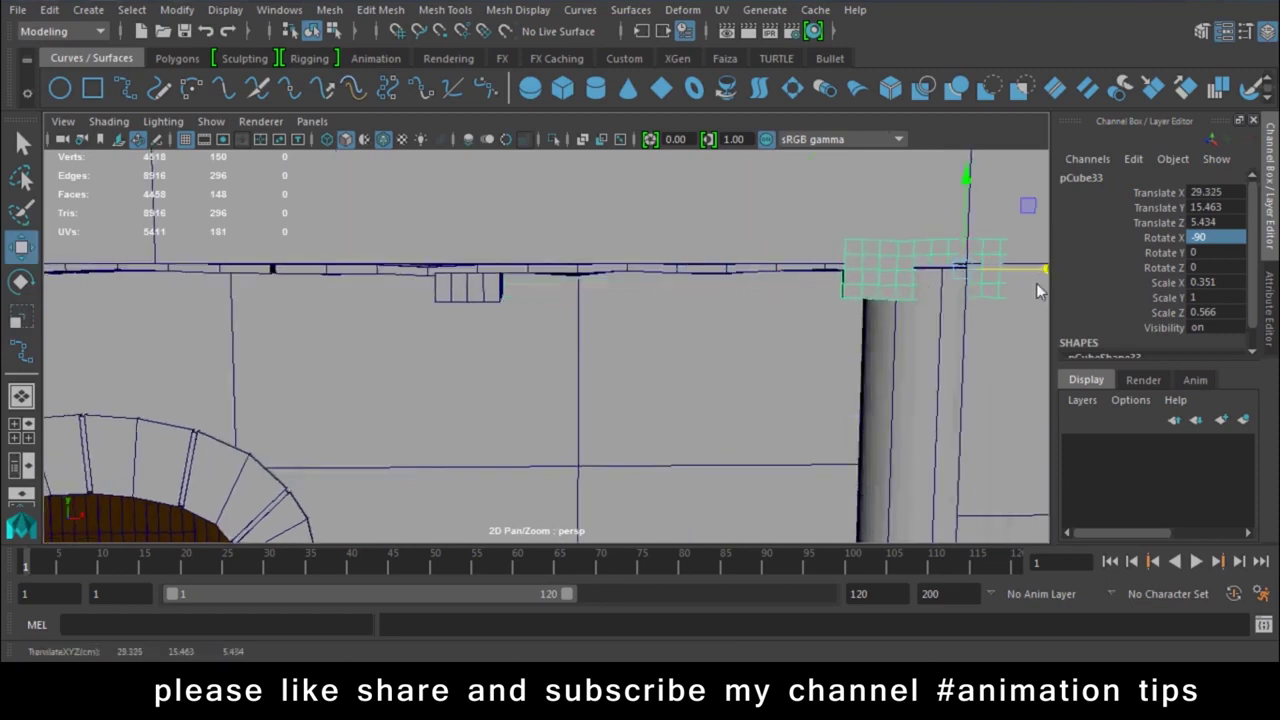
{"action": "key", "text": "f"}
{"action": "left_click_drag", "start_coordinate": [432, 345], "coordinate": [719, 431], "text": "alt"}
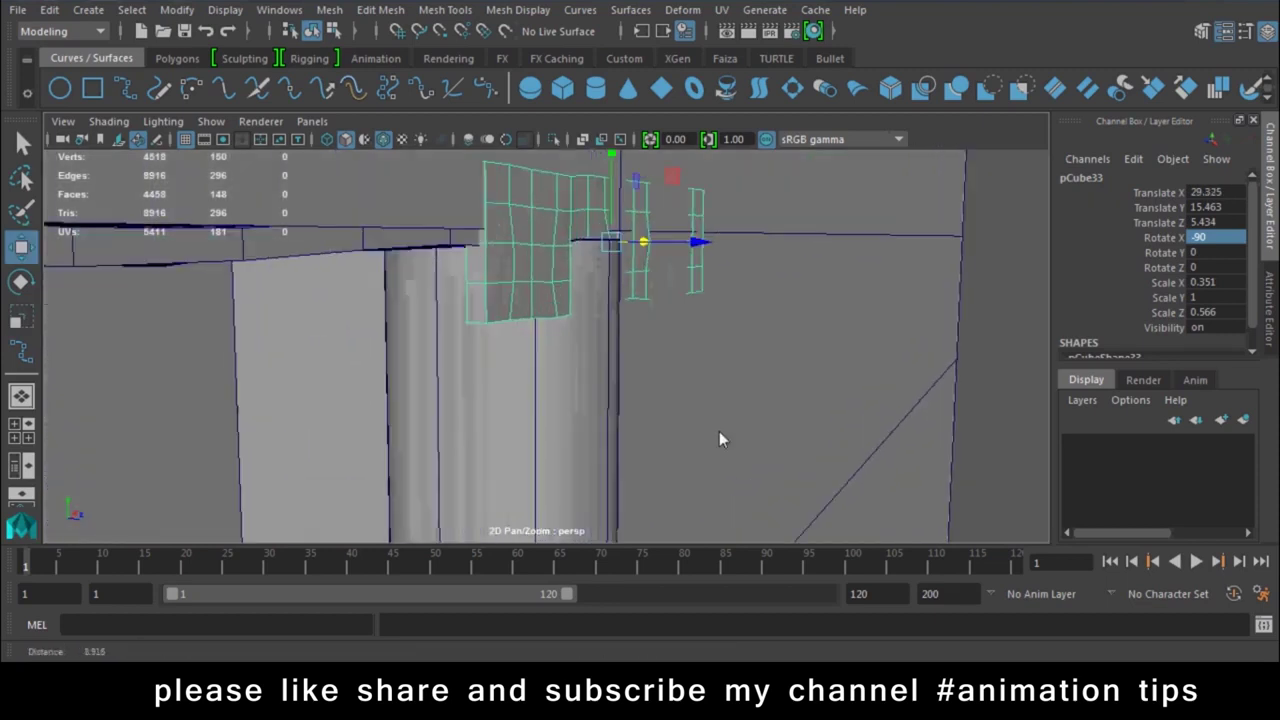
{"action": "mouse_move", "coordinate": [698, 242]}
{"action": "left_mouse_down"}
{"action": "mouse_move", "coordinate": [733, 250]}
{"action": "mouse_move", "coordinate": [709, 243]}
{"action": "mouse_move", "coordinate": [720, 243]}
{"action": "left_mouse_up"}
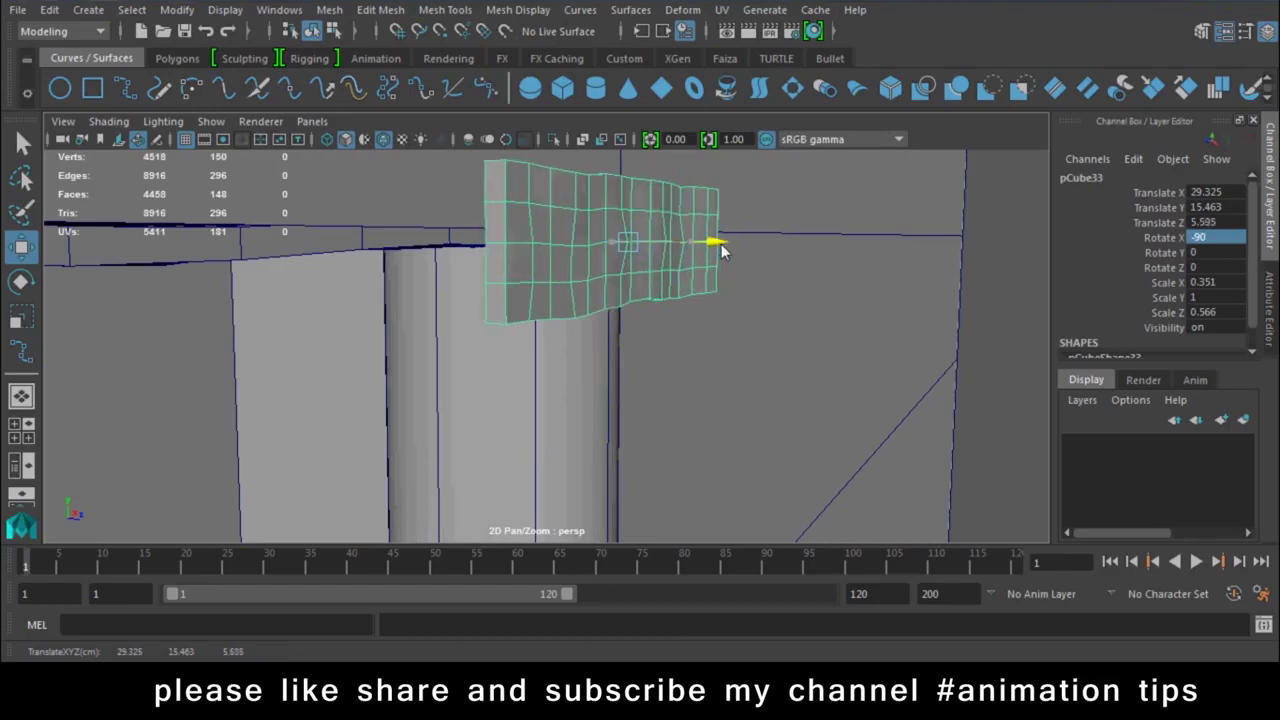
{"action": "mouse_move", "coordinate": [638, 215]}
{"action": "left_mouse_down"}
{"action": "mouse_move", "coordinate": [635, 226]}
{"action": "mouse_move", "coordinate": [641, 217]}
{"action": "left_mouse_up"}
{"action": "mouse_move", "coordinate": [740, 340]}
{"action": "left_mouse_down", "text": "alt"}
{"action": "mouse_move", "coordinate": [689, 297]}
{"action": "mouse_move", "coordinate": [705, 305]}
{"action": "left_mouse_up", "text": "alt"}
Reset the slab's X tilt to exactly -90 degrees after an undone scale
{"action": "key", "text": "r"}
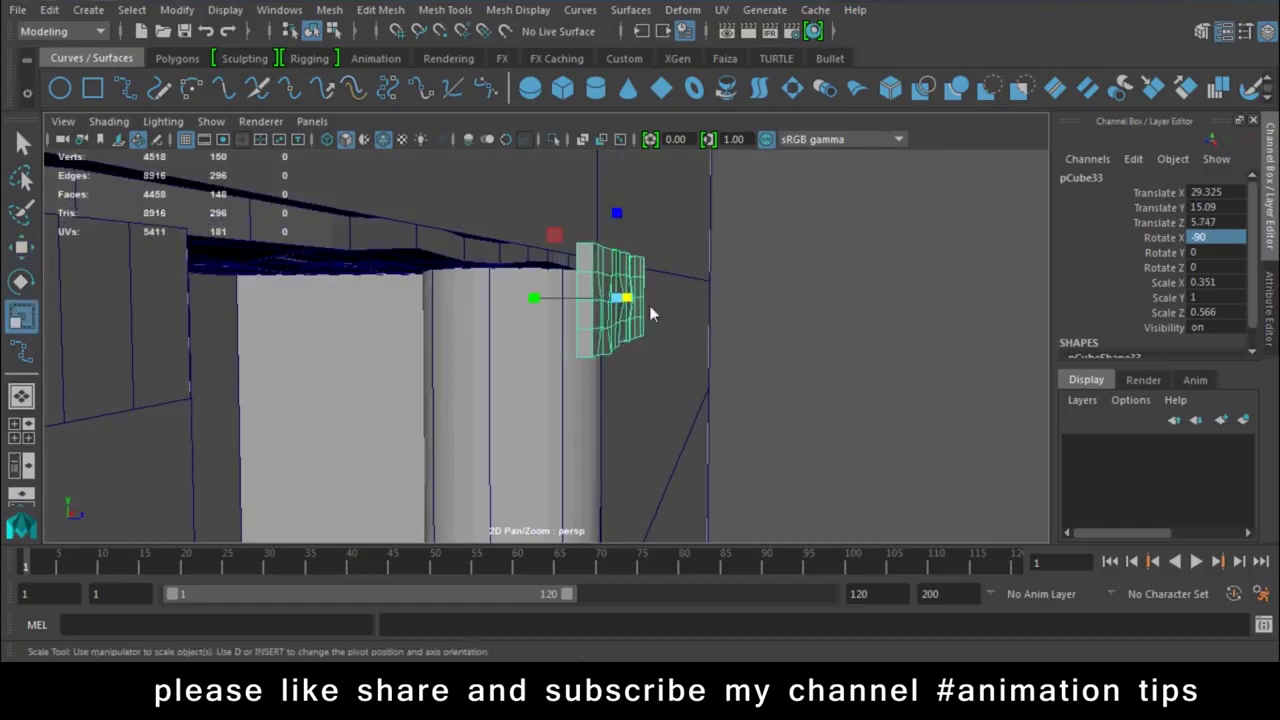
{"action": "left_click_drag", "start_coordinate": [533, 296], "coordinate": [465, 305]}
{"action": "key", "text": "ctrl+z"}
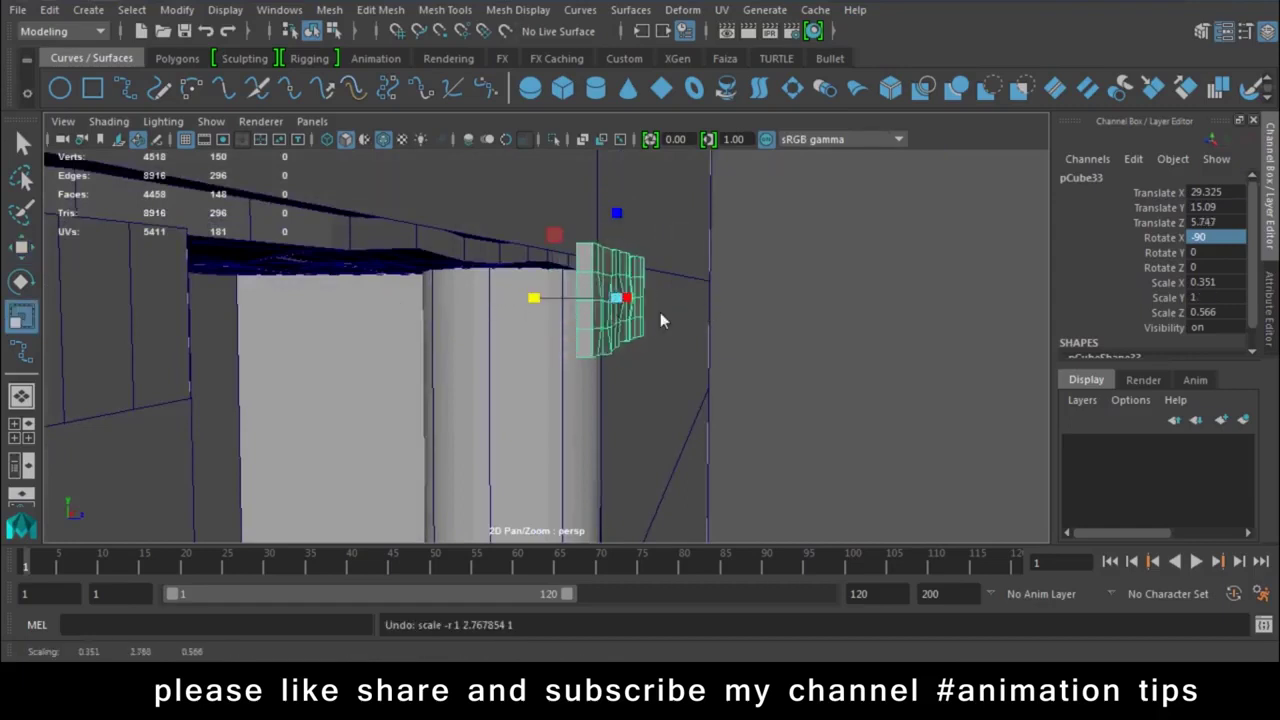
{"action": "key", "text": "e"}
{"action": "left_click_drag", "start_coordinate": [689, 257], "coordinate": [702, 205]}
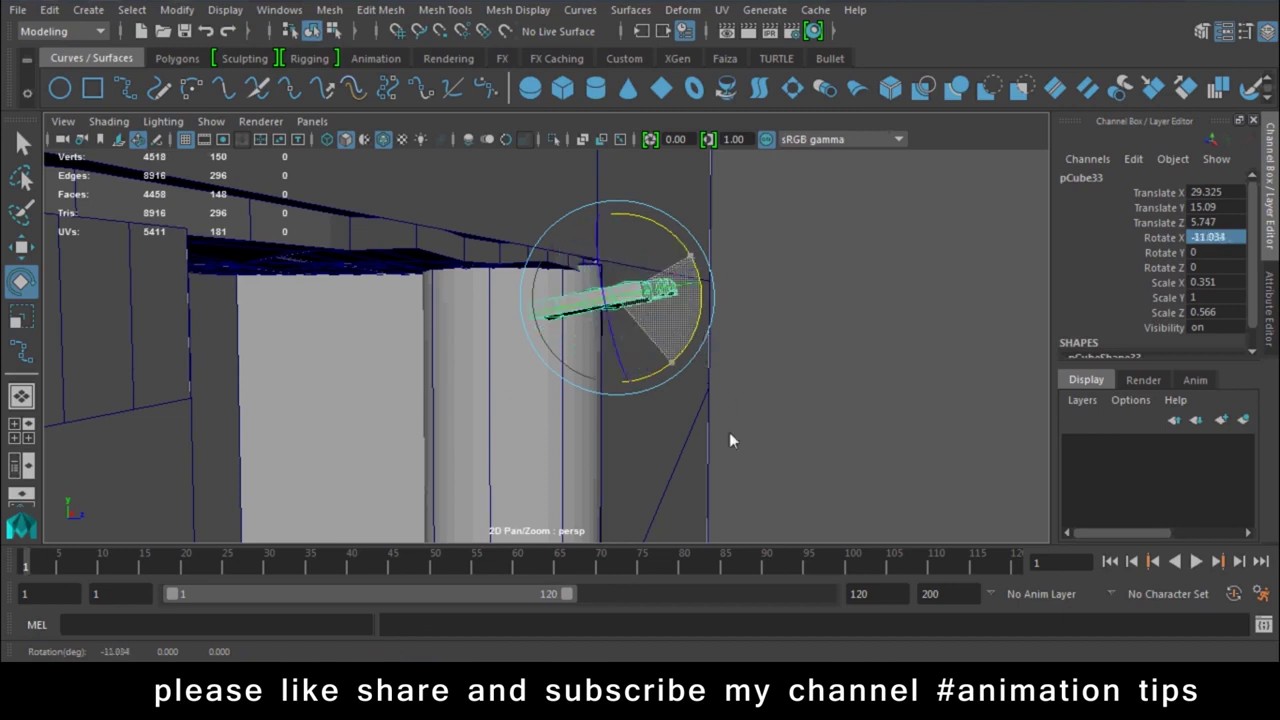
{"action": "type", "text": "-90"}
{"action": "key", "text": "Return"}
{"action": "mouse_move", "coordinate": [702, 210]}
{"action": "left_mouse_down", "text": "alt"}
{"action": "mouse_move", "coordinate": [706, 348]}
{"action": "mouse_move", "coordinate": [697, 333]}
{"action": "left_mouse_up", "text": "alt"}
{"action": "right_click_drag", "start_coordinate": [697, 333], "coordinate": [717, 377], "text": "alt"}
{"action": "left_click_drag", "start_coordinate": [717, 377], "coordinate": [659, 319], "text": "alt"}
{"action": "key", "text": "w"}
Shift selected bracket vertices sideways along X to reshape the block
{"action": "right_click_drag", "start_coordinate": [632, 268], "coordinate": [645, 243]}
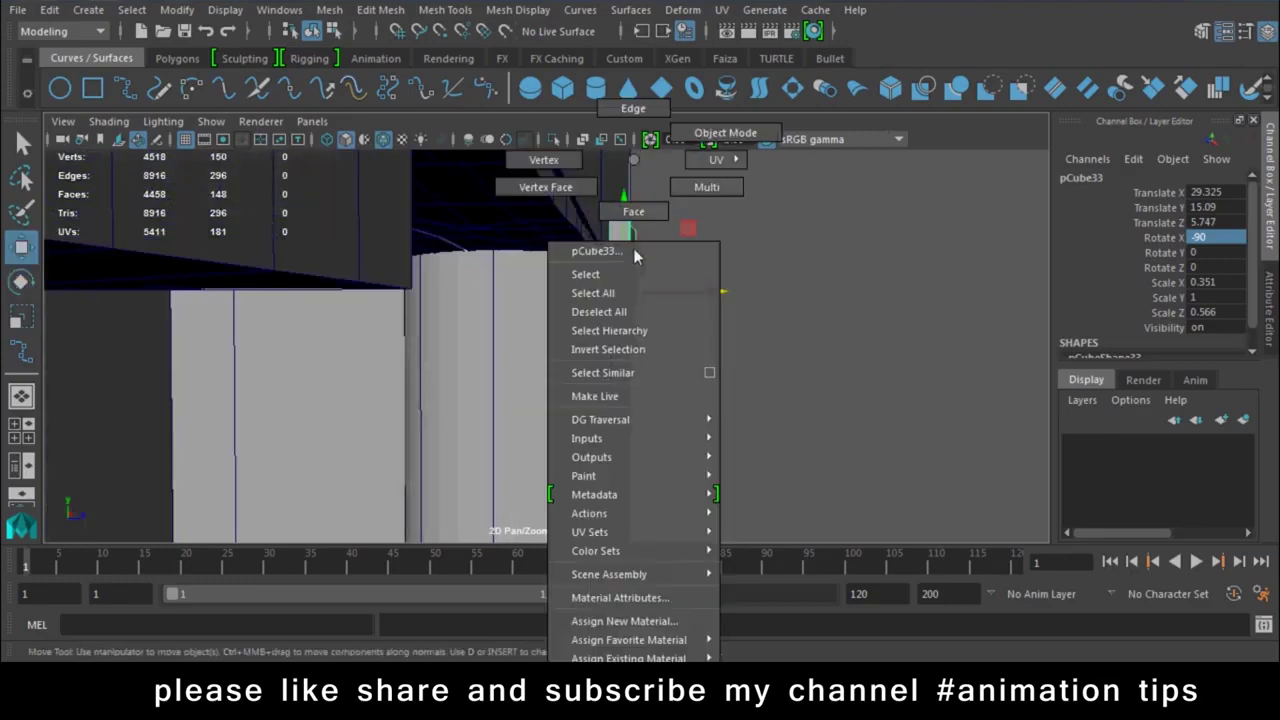
{"action": "mouse_move", "coordinate": [645, 243]}
{"action": "left_mouse_down", "text": "alt"}
{"action": "mouse_move", "coordinate": [650, 252]}
{"action": "mouse_move", "coordinate": [686, 190]}
{"action": "mouse_move", "coordinate": [646, 383]}
{"action": "mouse_move", "coordinate": [626, 388]}
{"action": "mouse_move", "coordinate": [777, 339]}
{"action": "left_mouse_up", "text": "alt"}
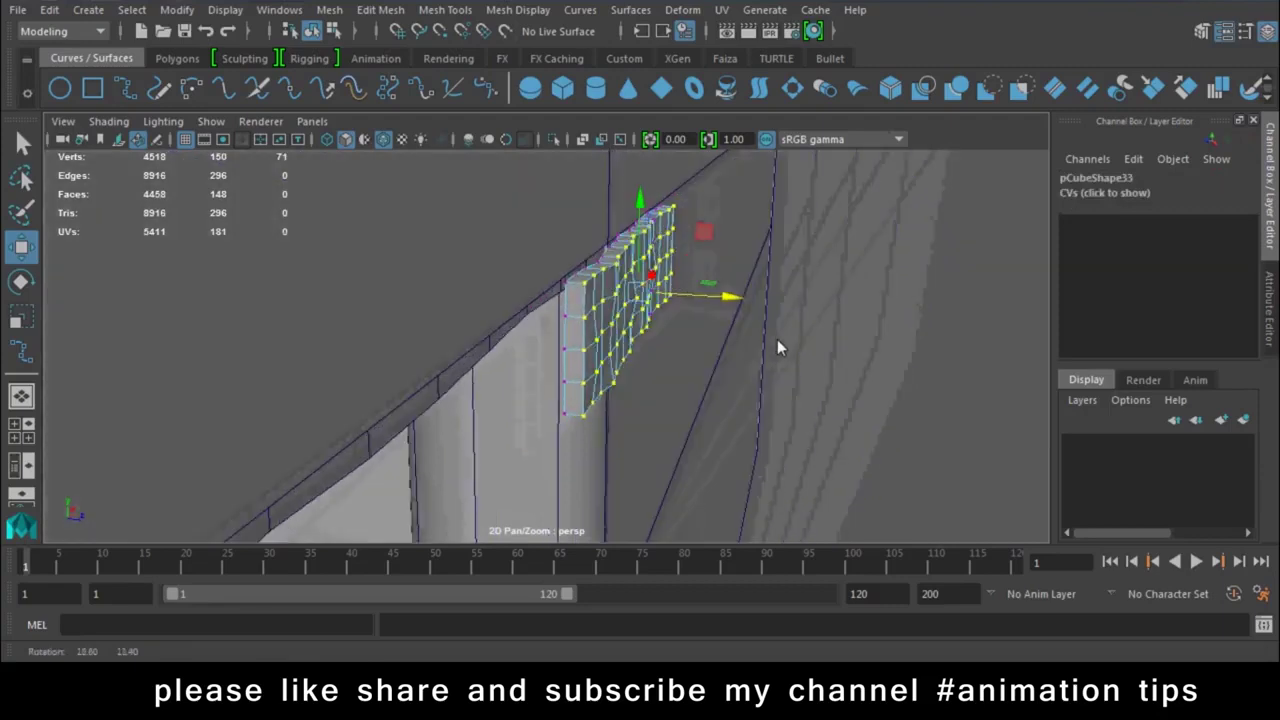
{"action": "left_click_drag", "start_coordinate": [766, 288], "coordinate": [733, 272], "text": "alt"}
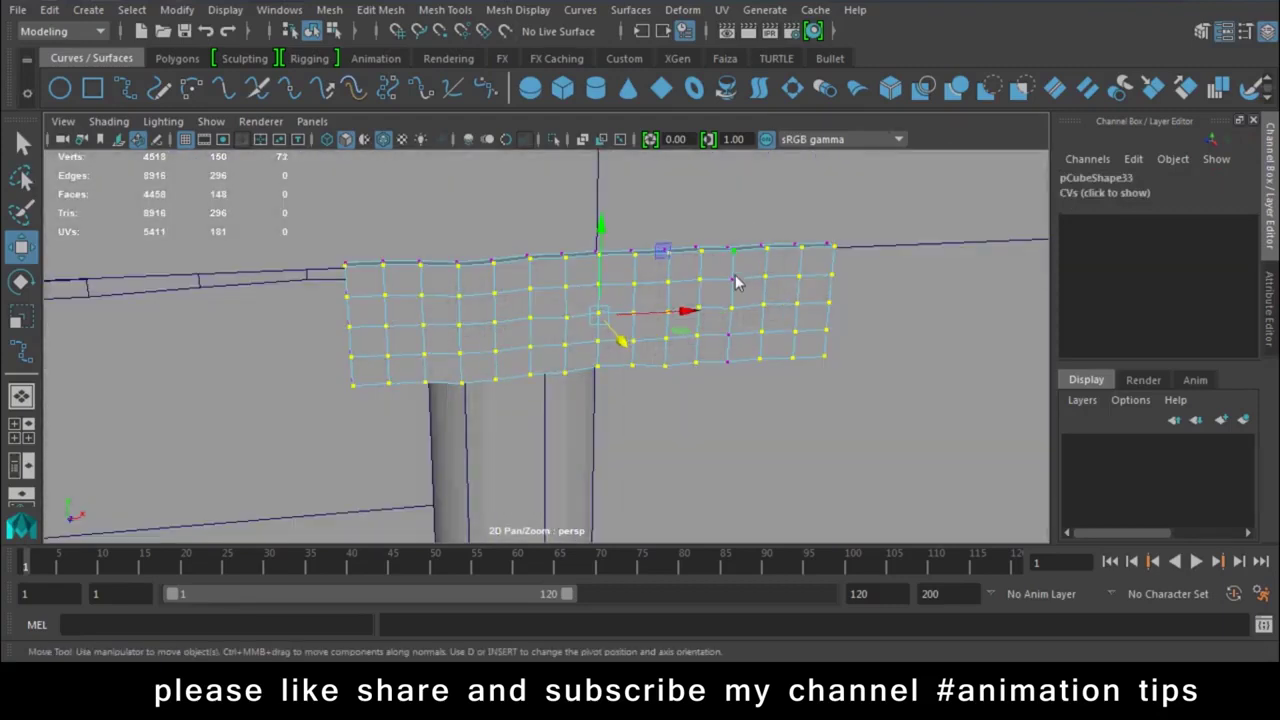
{"action": "mouse_move", "coordinate": [729, 360]}
{"action": "left_mouse_down", "text": "alt"}
{"action": "mouse_move", "coordinate": [743, 391]}
{"action": "mouse_move", "coordinate": [735, 295]}
{"action": "mouse_move", "coordinate": [793, 315]}
{"action": "mouse_move", "coordinate": [780, 315]}
{"action": "left_mouse_up", "text": "alt"}
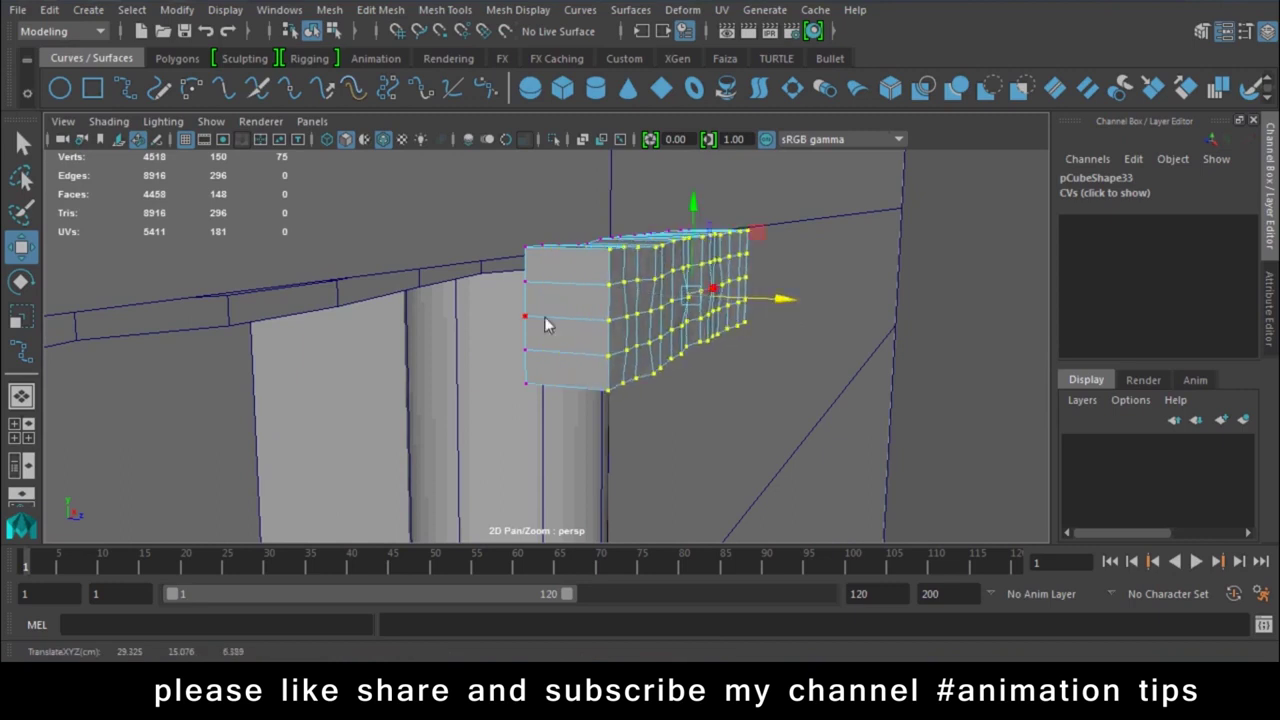
Slide the bracket block along X into place, then duplicate it just below
{"action": "right_click_drag", "start_coordinate": [544, 316], "coordinate": [611, 134]}
{"action": "left_click", "coordinate": [673, 284]}
{"action": "mouse_move", "coordinate": [728, 300]}
{"action": "left_mouse_down"}
{"action": "mouse_move", "coordinate": [620, 301]}
{"action": "mouse_move", "coordinate": [649, 309]}
{"action": "left_mouse_up"}
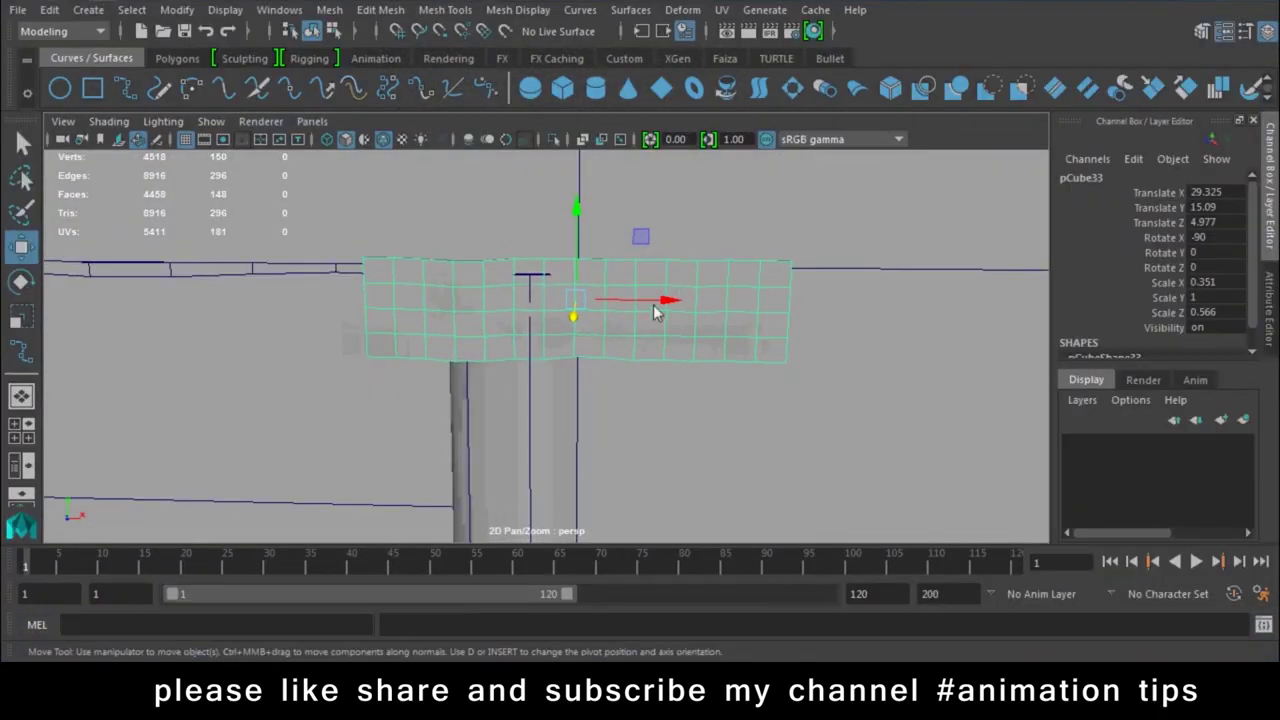
{"action": "mouse_move", "coordinate": [763, 302]}
{"action": "left_mouse_down"}
{"action": "mouse_move", "coordinate": [816, 303]}
{"action": "mouse_move", "coordinate": [588, 334]}
{"action": "mouse_move", "coordinate": [627, 398]}
{"action": "mouse_move", "coordinate": [470, 290]}
{"action": "left_mouse_up"}
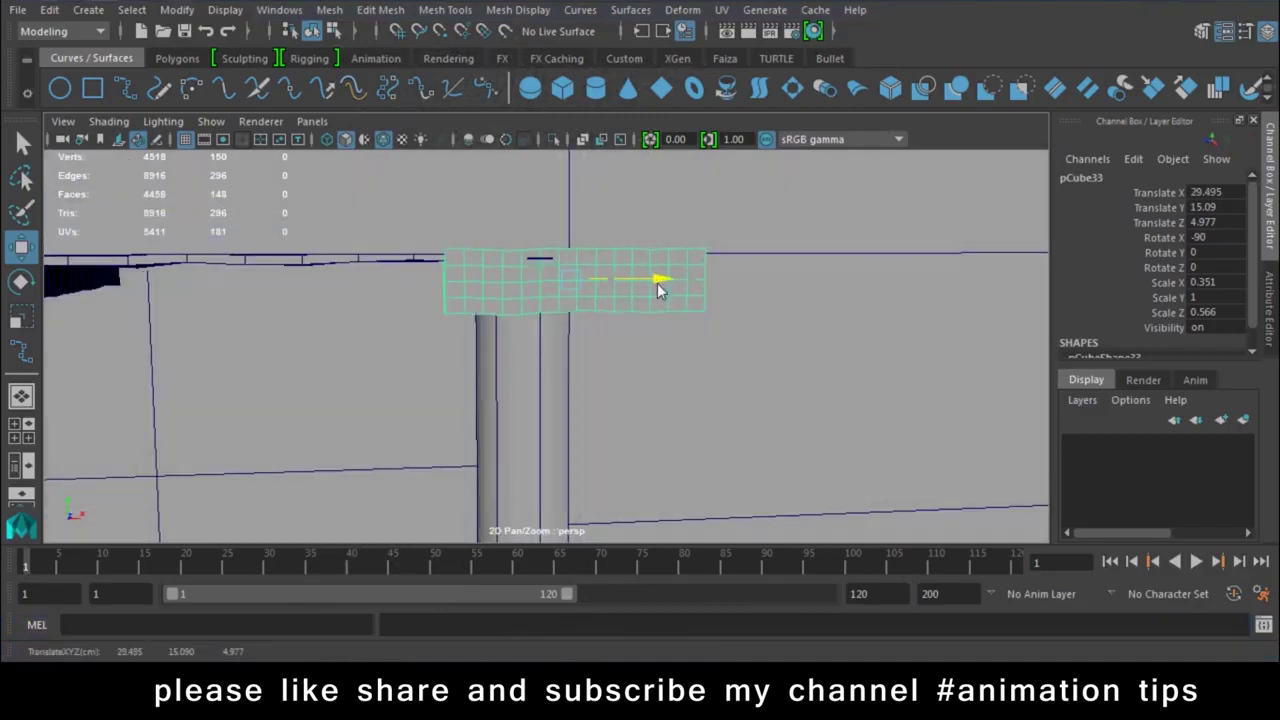
{"action": "key", "text": "ctrl+d"}
{"action": "mouse_move", "coordinate": [571, 186]}
{"action": "left_mouse_down"}
{"action": "mouse_move", "coordinate": [573, 270]}
{"action": "mouse_move", "coordinate": [585, 257]}
{"action": "left_mouse_up"}
Add two more stacked block copies, stretch the stack taller in Y, and move it toward the wall
{"action": "key", "text": "shift+d"}
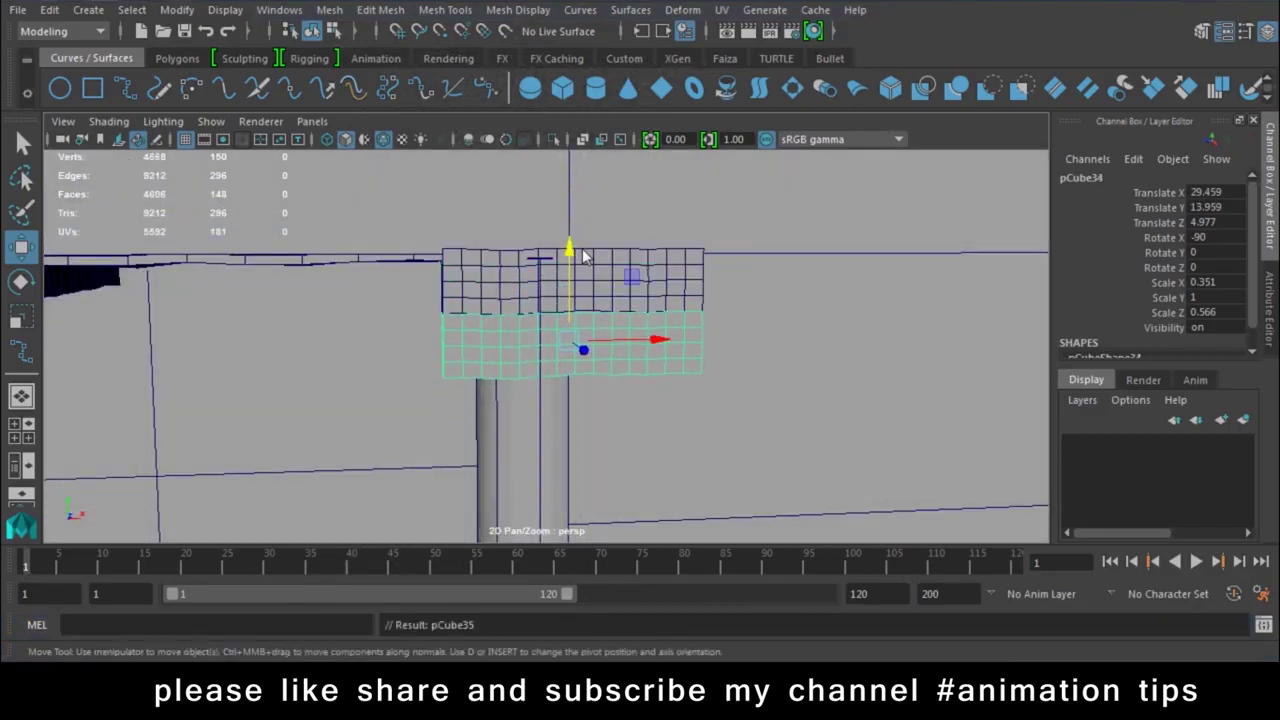
{"action": "key", "text": "shift+d"}
{"action": "left_click", "coordinate": [582, 250]}
{"action": "mouse_move", "coordinate": [575, 249]}
{"action": "left_mouse_down", "text": "alt"}
{"action": "mouse_move", "coordinate": [595, 364]}
{"action": "mouse_move", "coordinate": [580, 289]}
{"action": "mouse_move", "coordinate": [612, 289]}
{"action": "mouse_move", "coordinate": [560, 294]}
{"action": "left_mouse_up", "text": "alt"}
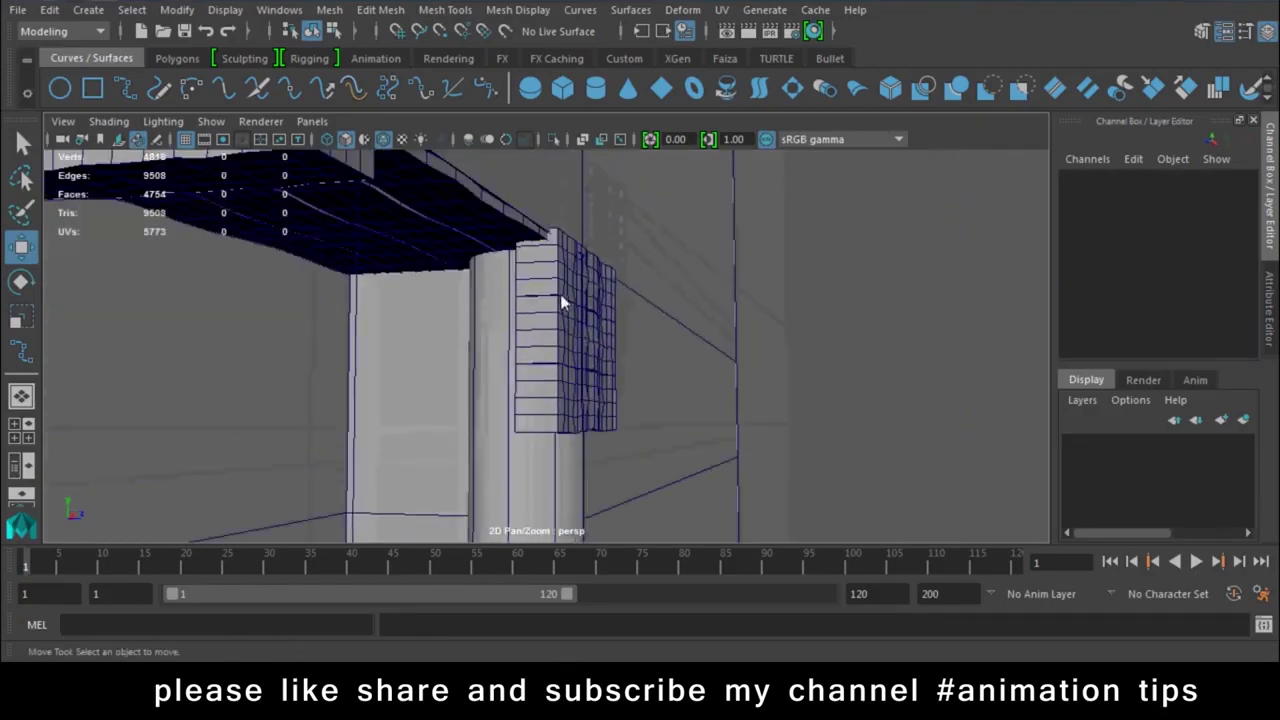
{"action": "left_click", "coordinate": [560, 294]}
{"action": "left_click", "coordinate": [543, 397], "text": "shift"}
{"action": "key", "text": "e"}
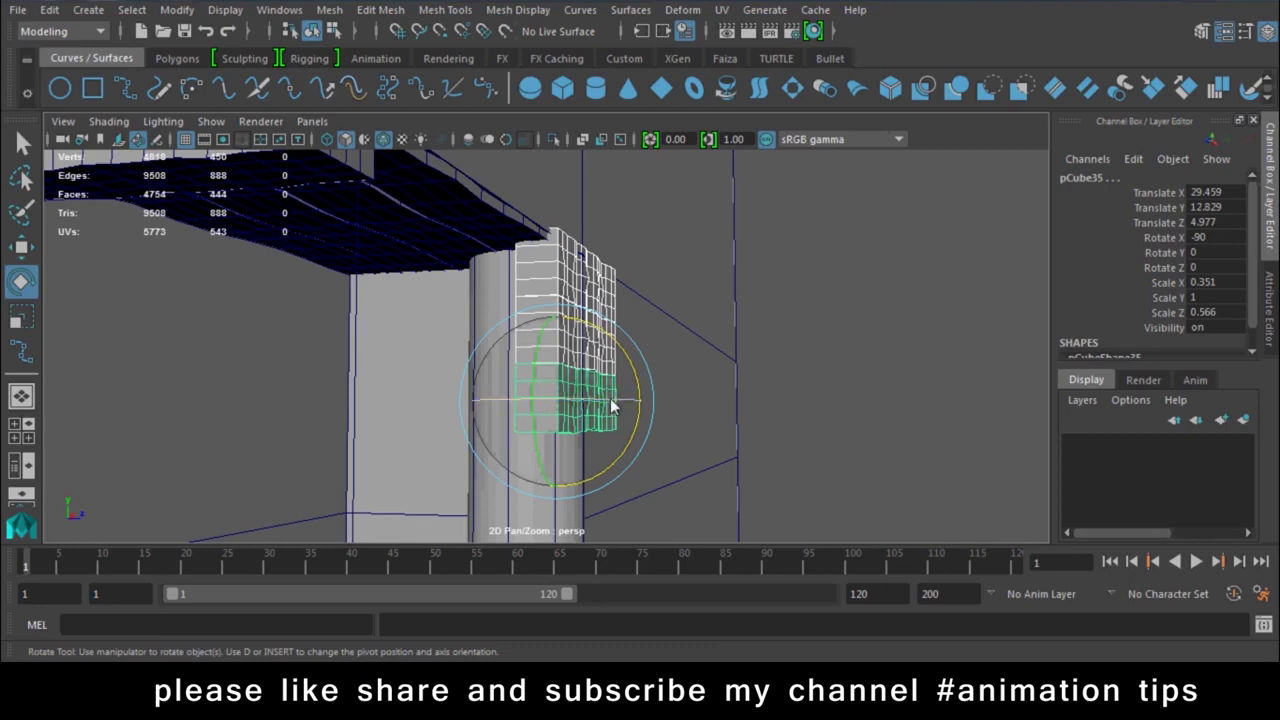
{"action": "key", "text": "r"}
{"action": "left_click_drag", "start_coordinate": [477, 401], "coordinate": [421, 412]}
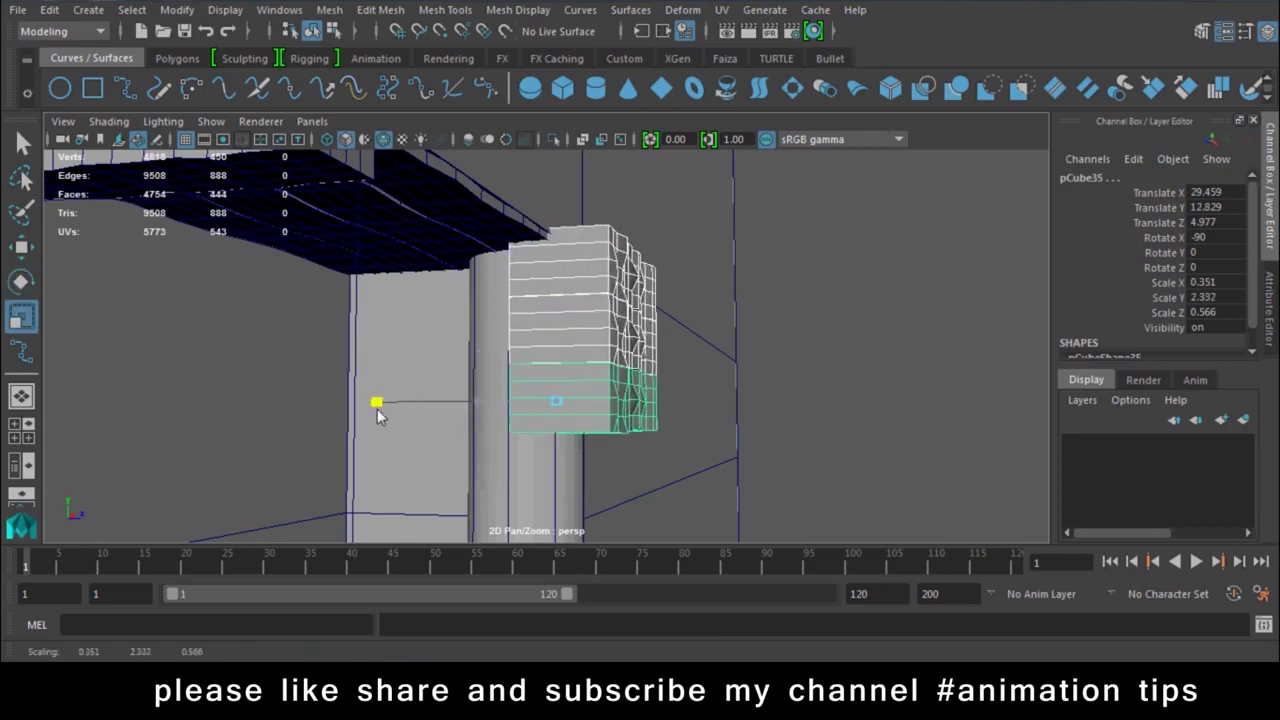
{"action": "key", "text": "q"}
{"action": "key", "text": "w"}
{"action": "left_click_drag", "start_coordinate": [626, 400], "coordinate": [614, 418]}
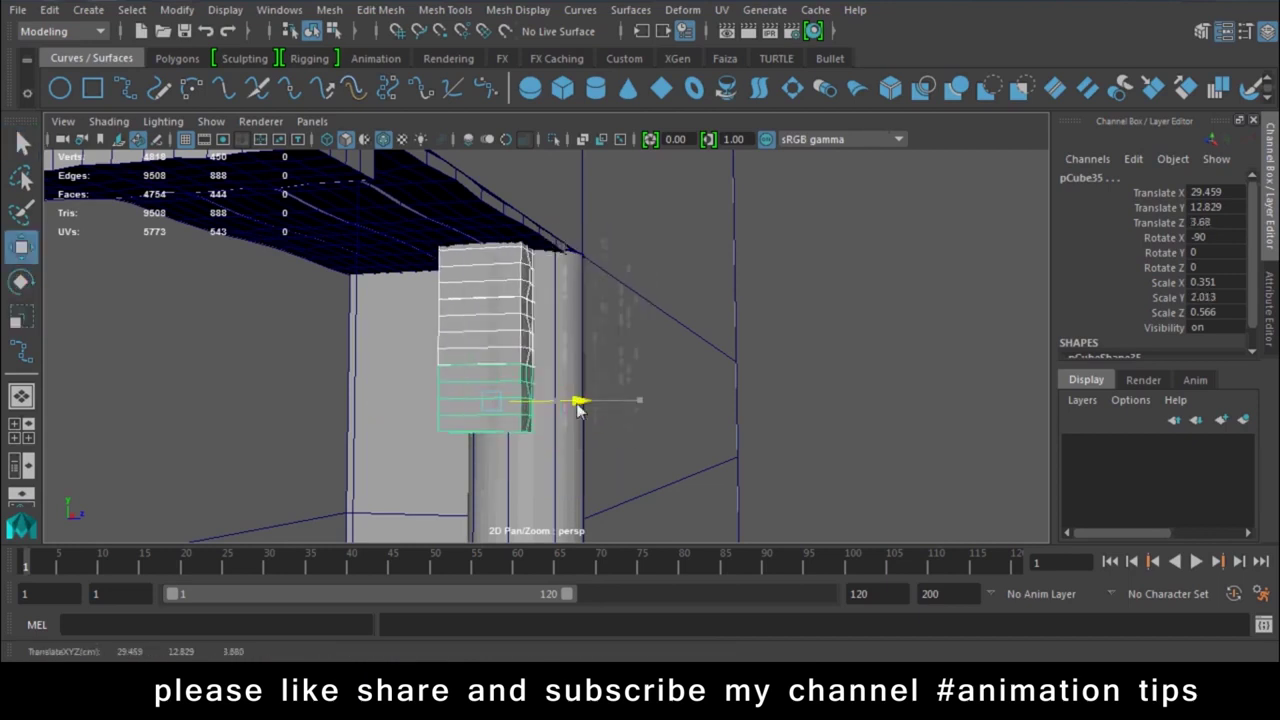
Duplicate the upper bracket block onto the stack and pull its bottom vertices down
{"action": "left_click", "coordinate": [850, 404]}
{"action": "left_click", "coordinate": [543, 232]}
{"action": "key", "text": "ctrl+d"}
{"action": "left_click_drag", "start_coordinate": [527, 208], "coordinate": [530, 259]}
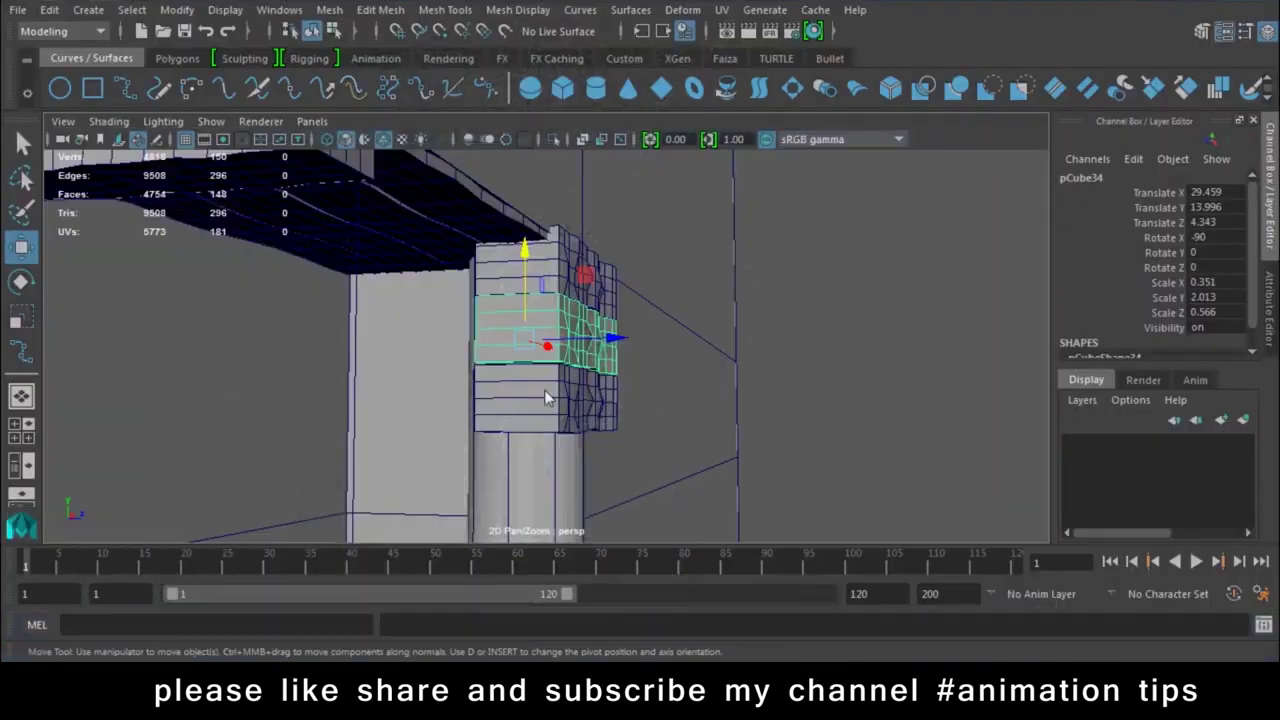
{"action": "right_click_drag", "start_coordinate": [544, 160], "coordinate": [462, 157]}
{"action": "mouse_move", "coordinate": [571, 357]}
{"action": "left_mouse_down", "text": "alt"}
{"action": "mouse_move", "coordinate": [480, 360]}
{"action": "mouse_move", "coordinate": [508, 345]}
{"action": "mouse_move", "coordinate": [513, 365]}
{"action": "left_mouse_up", "text": "alt"}
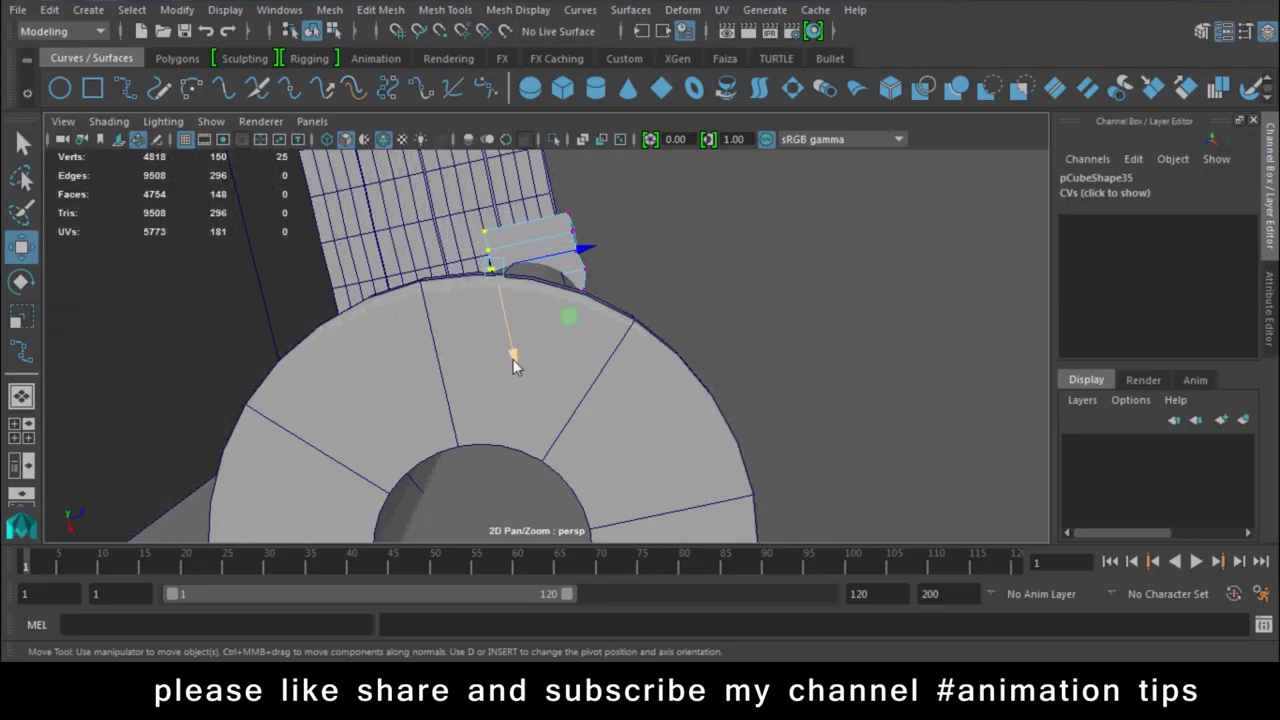
{"action": "left_click_drag", "start_coordinate": [534, 428], "coordinate": [521, 414]}
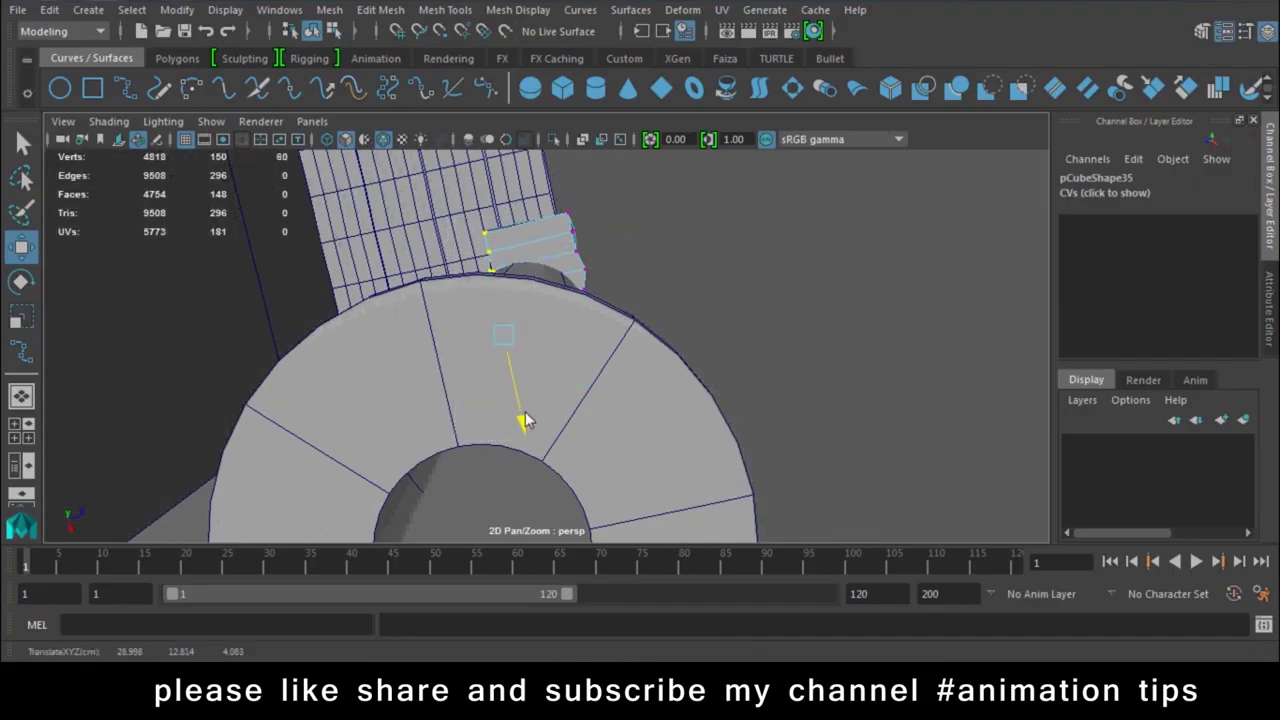
{"action": "right_click_drag", "start_coordinate": [547, 258], "coordinate": [616, 127]}
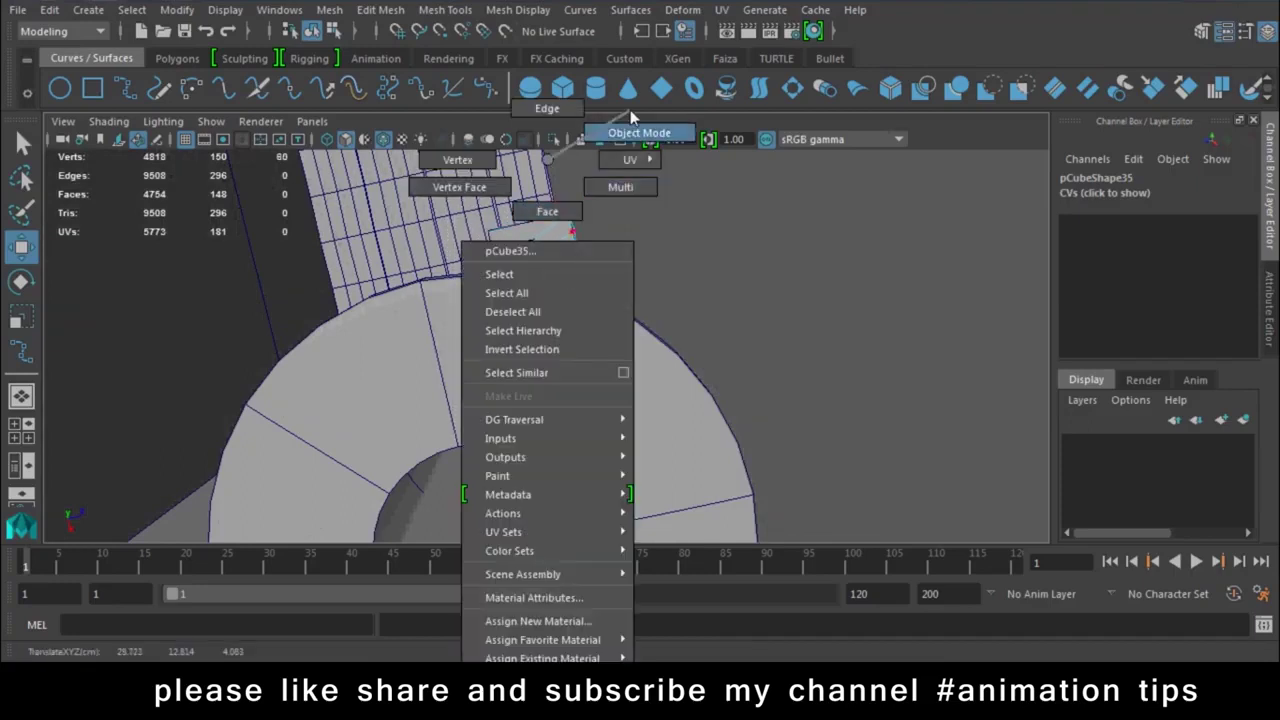
Turn off Wireframe on Shaded to view the beam, columns and doorway cleanly
{"action": "mouse_move", "coordinate": [736, 272]}
{"action": "left_mouse_down", "text": "alt"}
{"action": "mouse_move", "coordinate": [694, 396]}
{"action": "mouse_move", "coordinate": [584, 352]}
{"action": "mouse_move", "coordinate": [608, 314]}
{"action": "left_mouse_up", "text": "alt"}
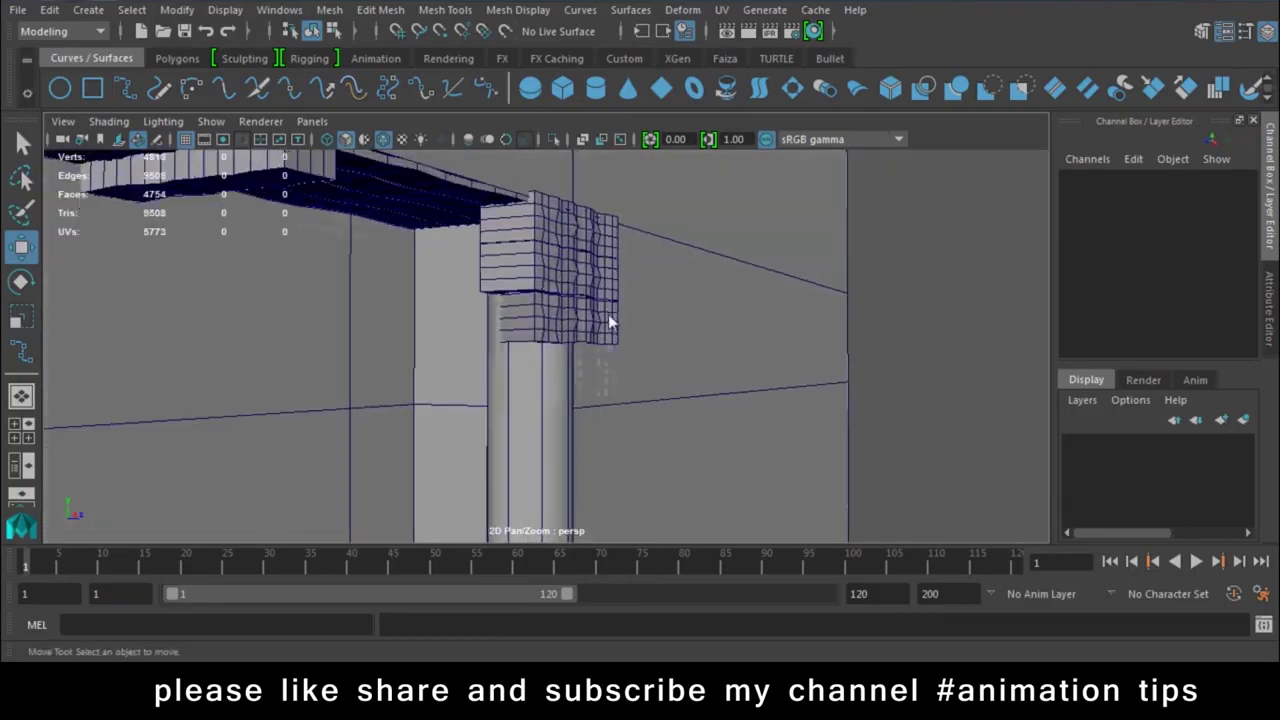
{"action": "mouse_move", "coordinate": [725, 371]}
{"action": "left_mouse_down", "text": "alt"}
{"action": "mouse_move", "coordinate": [538, 358]}
{"action": "mouse_move", "coordinate": [570, 380]}
{"action": "left_mouse_up", "text": "alt"}
{"action": "left_click", "coordinate": [110, 121]}
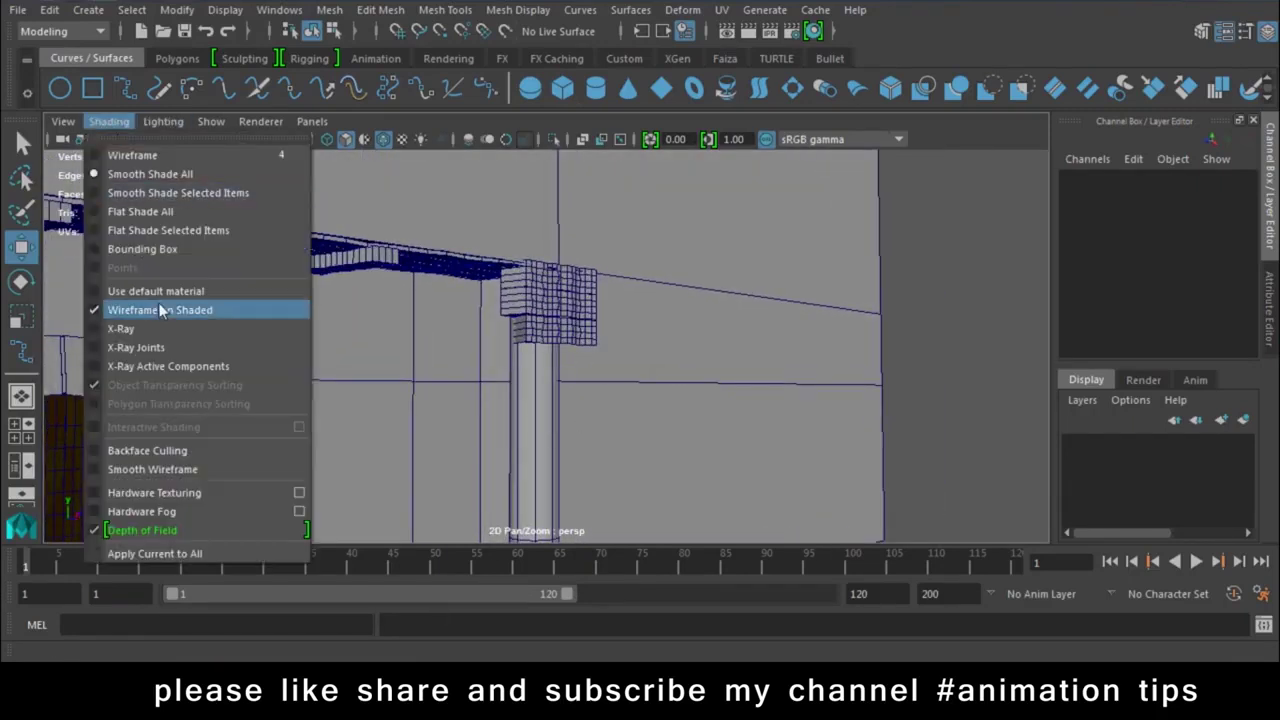
{"action": "left_click", "coordinate": [160, 310]}
{"action": "mouse_move", "coordinate": [585, 422]}
{"action": "right_mouse_down", "text": "alt"}
{"action": "mouse_move", "coordinate": [628, 425]}
{"action": "mouse_move", "coordinate": [546, 398]}
{"action": "right_mouse_up", "text": "alt"}
{"action": "mouse_move", "coordinate": [546, 402]}
{"action": "left_mouse_down", "text": "alt"}
{"action": "mouse_move", "coordinate": [523, 408]}
{"action": "mouse_move", "coordinate": [614, 394]}
{"action": "mouse_move", "coordinate": [618, 381]}
{"action": "left_mouse_up", "text": "alt"}
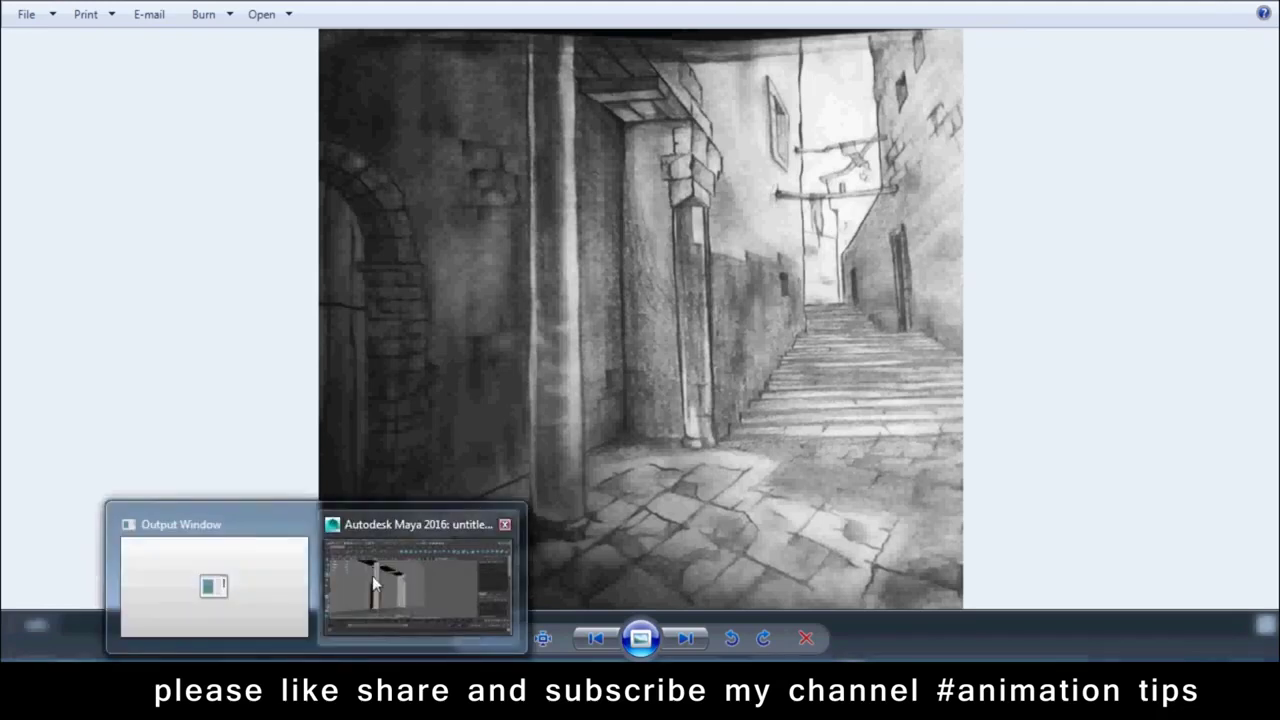
Back in Maya, select the long stone wall pCube2 and zoom in on it
{"action": "mouse_move", "coordinate": [320, 640]}
{"action": "left_click", "coordinate": [372, 575]}
{"action": "left_click", "coordinate": [680, 345]}
{"action": "scroll", "coordinate": [660, 340], "scroll_direction": "up", "scroll_amount": 2}
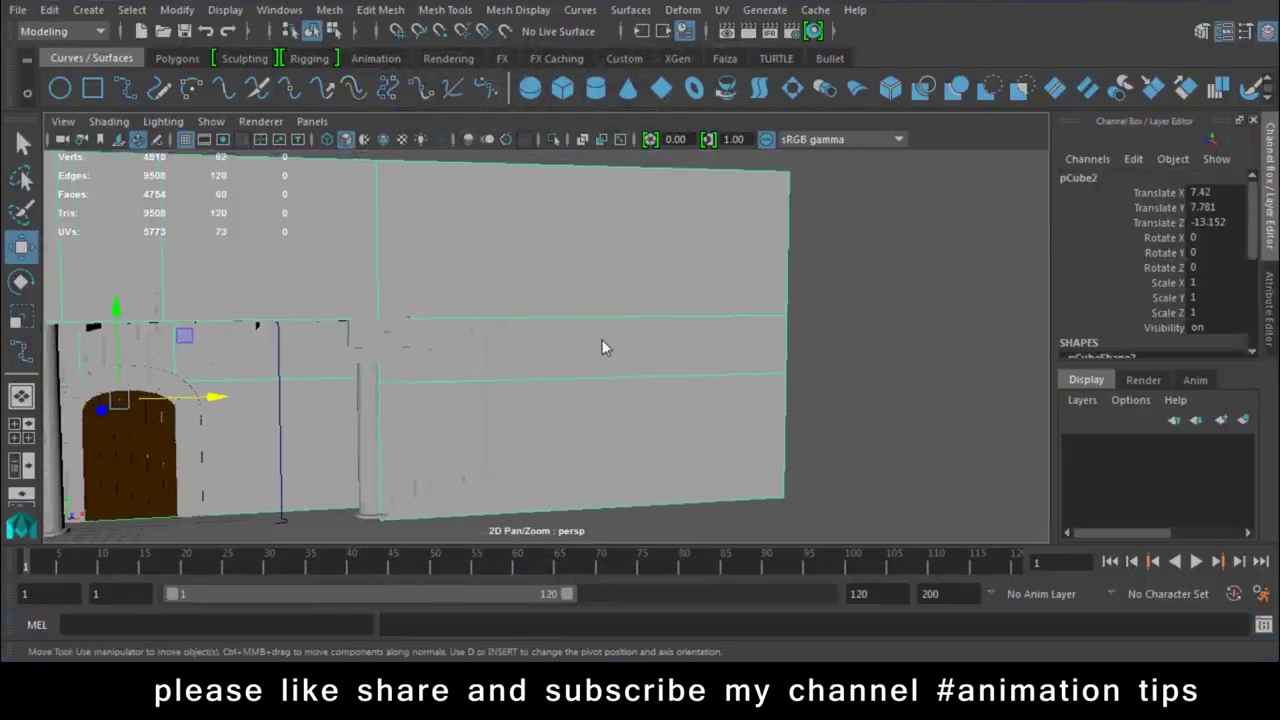
{"action": "scroll", "coordinate": [600, 345], "scroll_direction": "up", "scroll_amount": 2}
{"action": "middle_click_drag", "start_coordinate": [594, 351], "coordinate": [592, 343]}
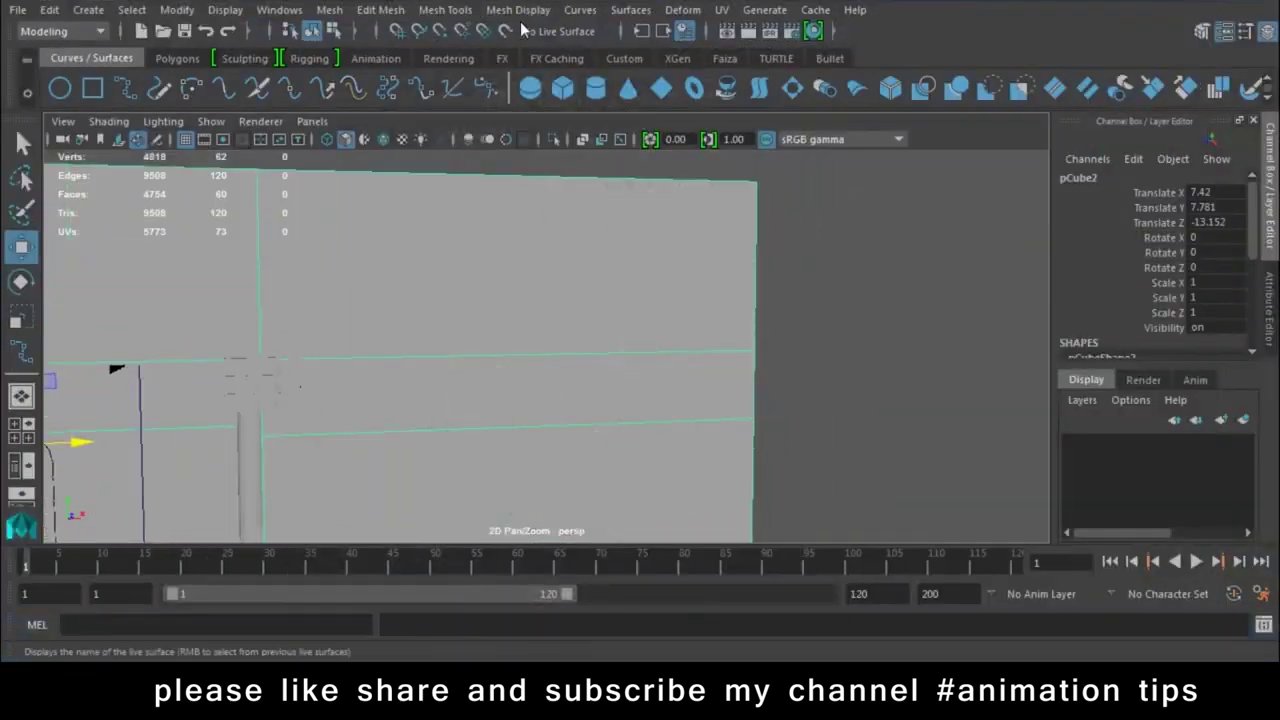
Orbit to a front view of the wall and box-select its top vertices
{"action": "left_click", "coordinate": [518, 10]}
{"action": "left_click", "coordinate": [371, 299]}
{"action": "scroll", "coordinate": [173, 235], "scroll_direction": "down", "scroll_amount": 2}
{"action": "scroll", "coordinate": [426, 331], "scroll_direction": "down", "scroll_amount": 2}
{"action": "left_click_drag", "start_coordinate": [426, 331], "coordinate": [437, 314], "text": "alt"}
{"action": "right_click", "coordinate": [434, 160]}
{"action": "mouse_move", "coordinate": [123, 232]}
{"action": "left_mouse_down"}
{"action": "mouse_move", "coordinate": [663, 335]}
{"action": "mouse_move", "coordinate": [664, 319]}
{"action": "left_mouse_up"}
Finish selecting the long wall's top vertices from a new angle
{"action": "left_click_drag", "start_coordinate": [498, 309], "coordinate": [546, 309], "text": "alt"}
{"action": "left_click_drag", "start_coordinate": [651, 227], "coordinate": [170, 303]}
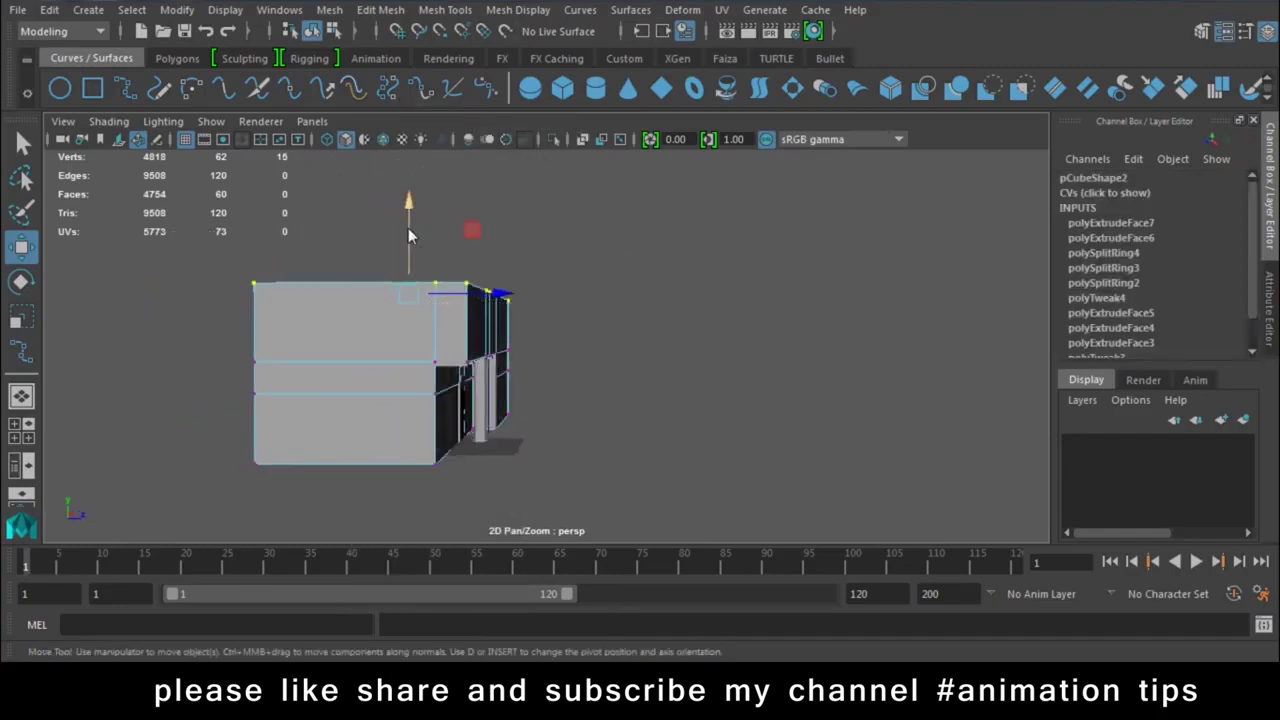
{"action": "left_click_drag", "start_coordinate": [624, 316], "coordinate": [622, 406], "text": "alt"}
{"action": "scroll", "coordinate": [442, 242], "scroll_direction": "up", "scroll_amount": 3}
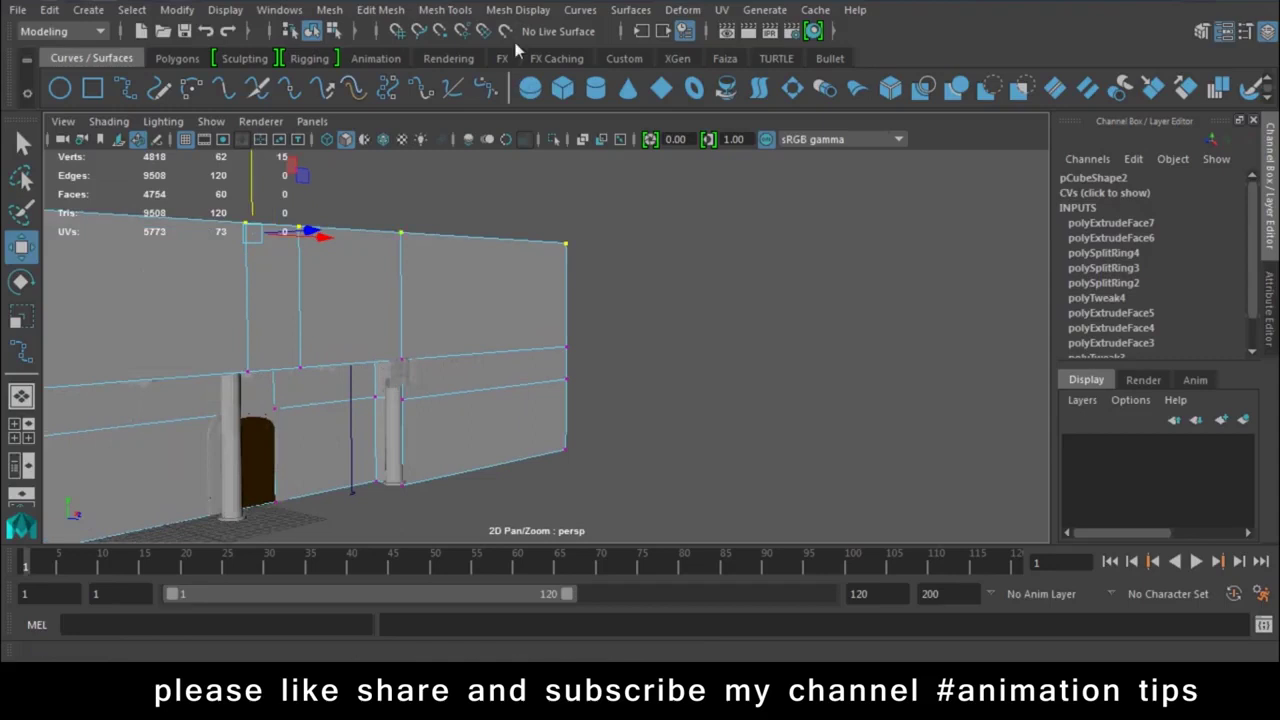
Insert two vertical and two horizontal edge loops across the upper wall
{"action": "left_click", "coordinate": [445, 9]}
{"action": "left_click", "coordinate": [482, 151]}
{"action": "left_click_drag", "start_coordinate": [540, 300], "coordinate": [592, 327], "text": "alt"}
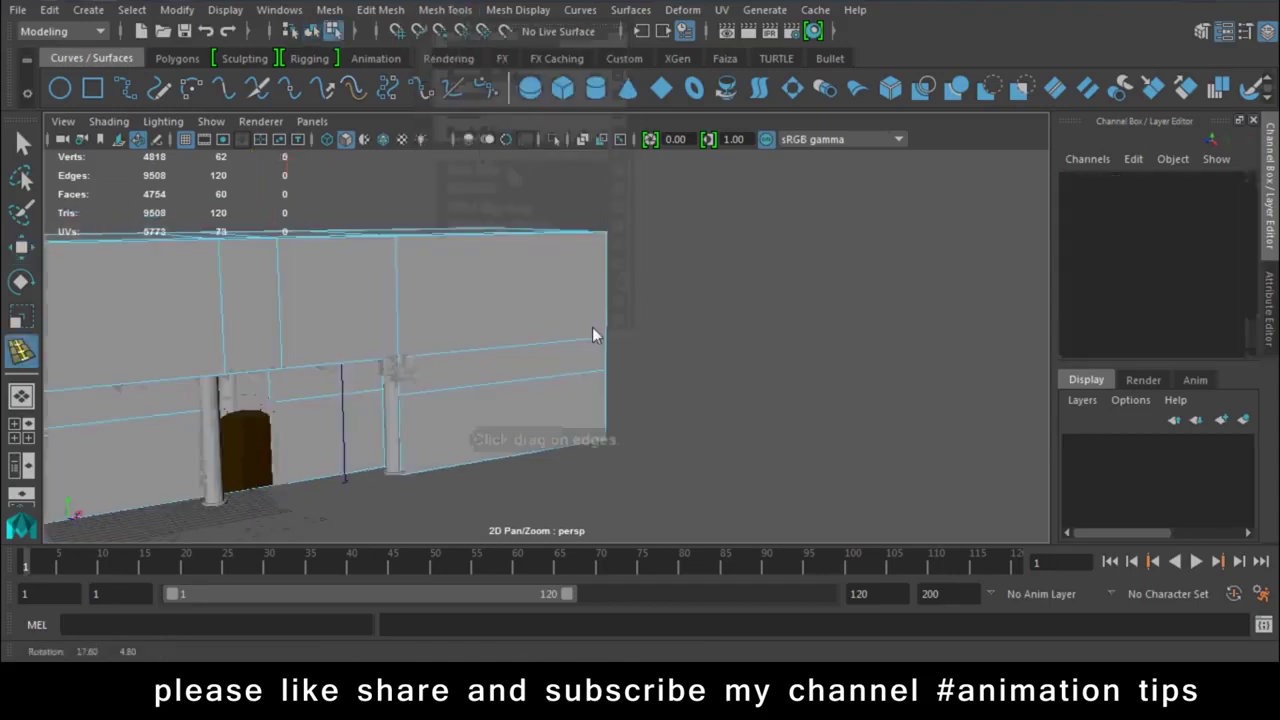
{"action": "scroll", "coordinate": [527, 247], "scroll_direction": "up", "scroll_amount": 2}
{"action": "left_click", "coordinate": [501, 191]}
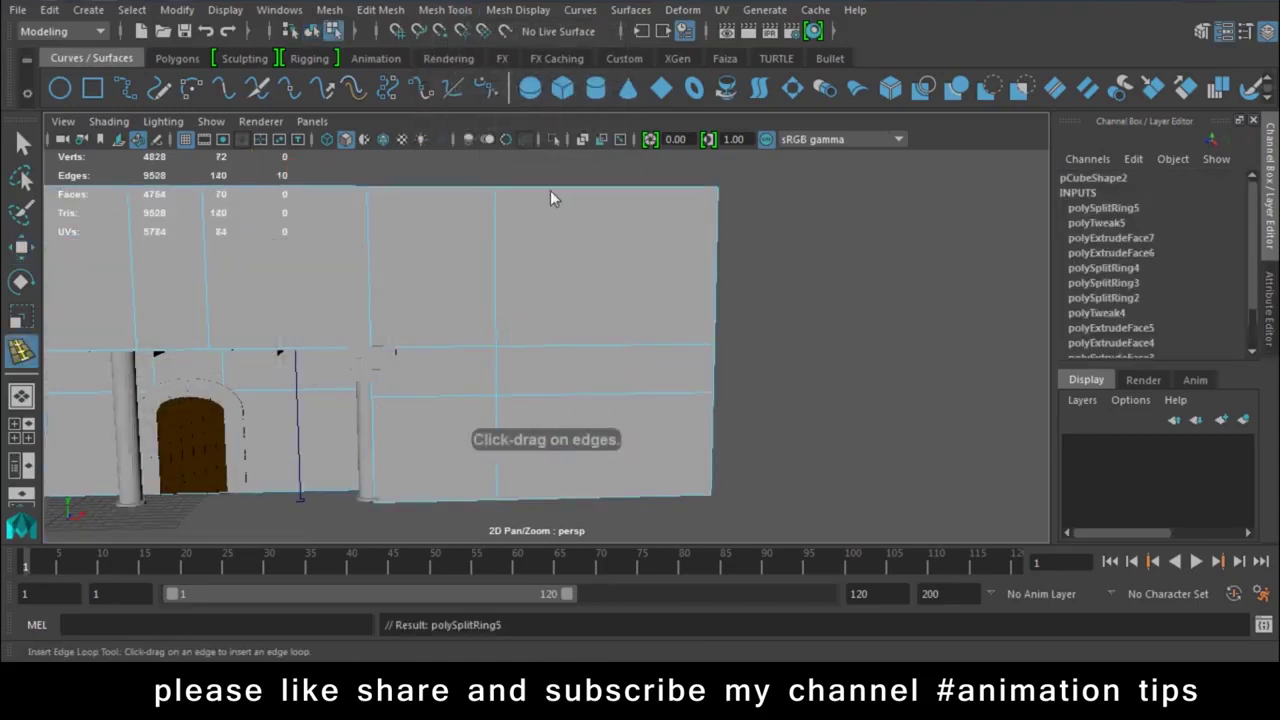
{"action": "left_click", "coordinate": [577, 196]}
{"action": "left_click", "coordinate": [577, 239]}
{"action": "left_click", "coordinate": [580, 294]}
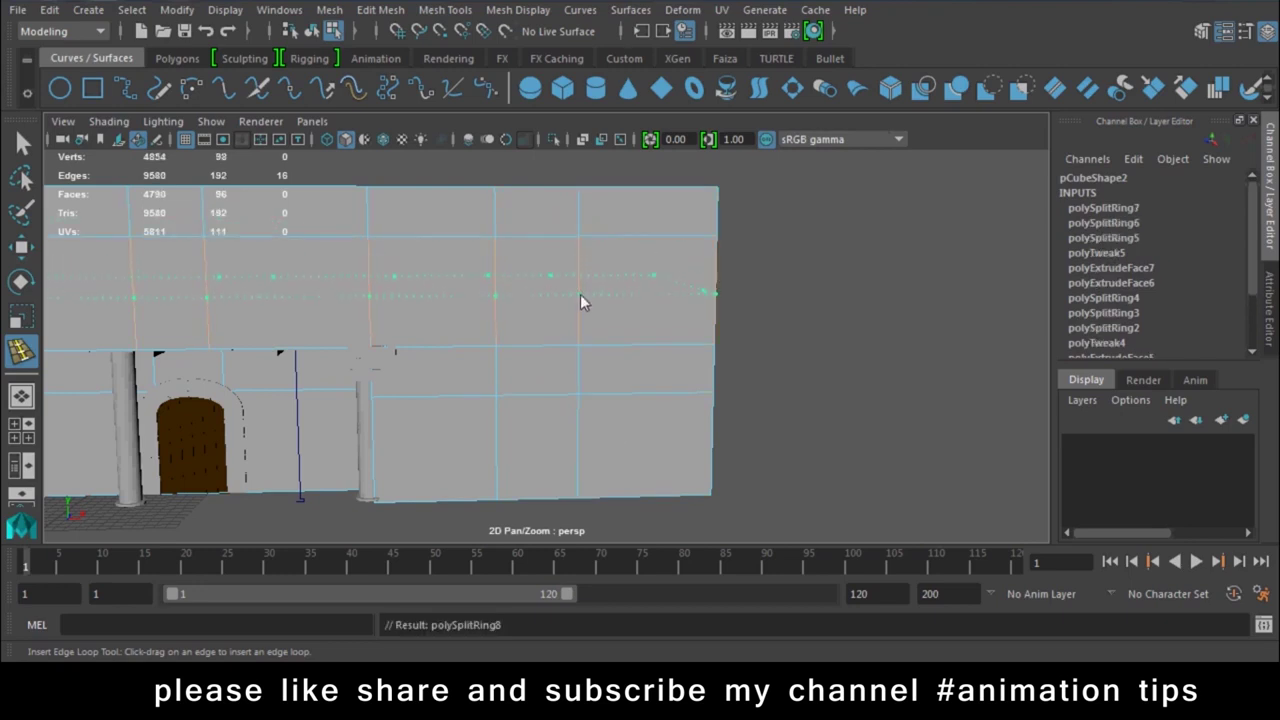
Select one vertical edge loop and shift it sideways along X
{"action": "key", "text": "w"}
{"action": "double_click", "coordinate": [577, 228]}
{"action": "left_click_drag", "start_coordinate": [628, 328], "coordinate": [646, 333]}
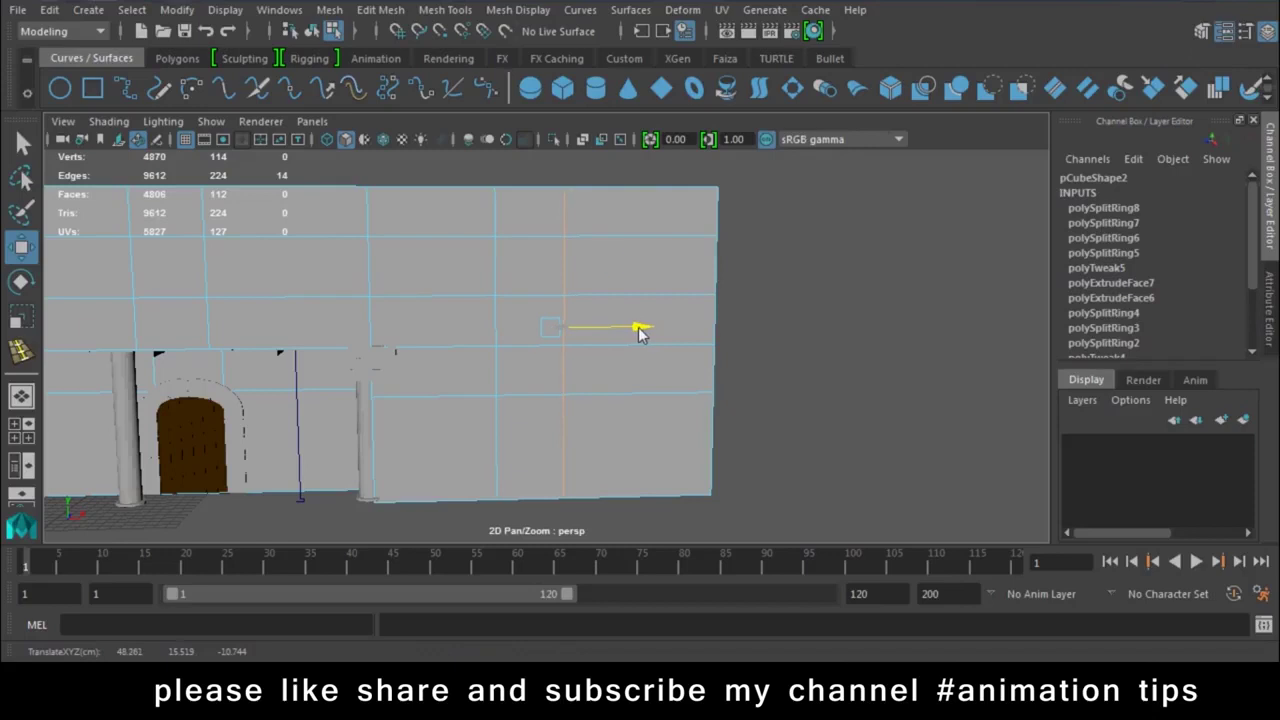
{"action": "right_click_drag", "start_coordinate": [653, 224], "coordinate": [663, 211]}
Extrude the chosen upper-wall face twice, pushing it inward to form the window recess
{"action": "left_click", "coordinate": [537, 280]}
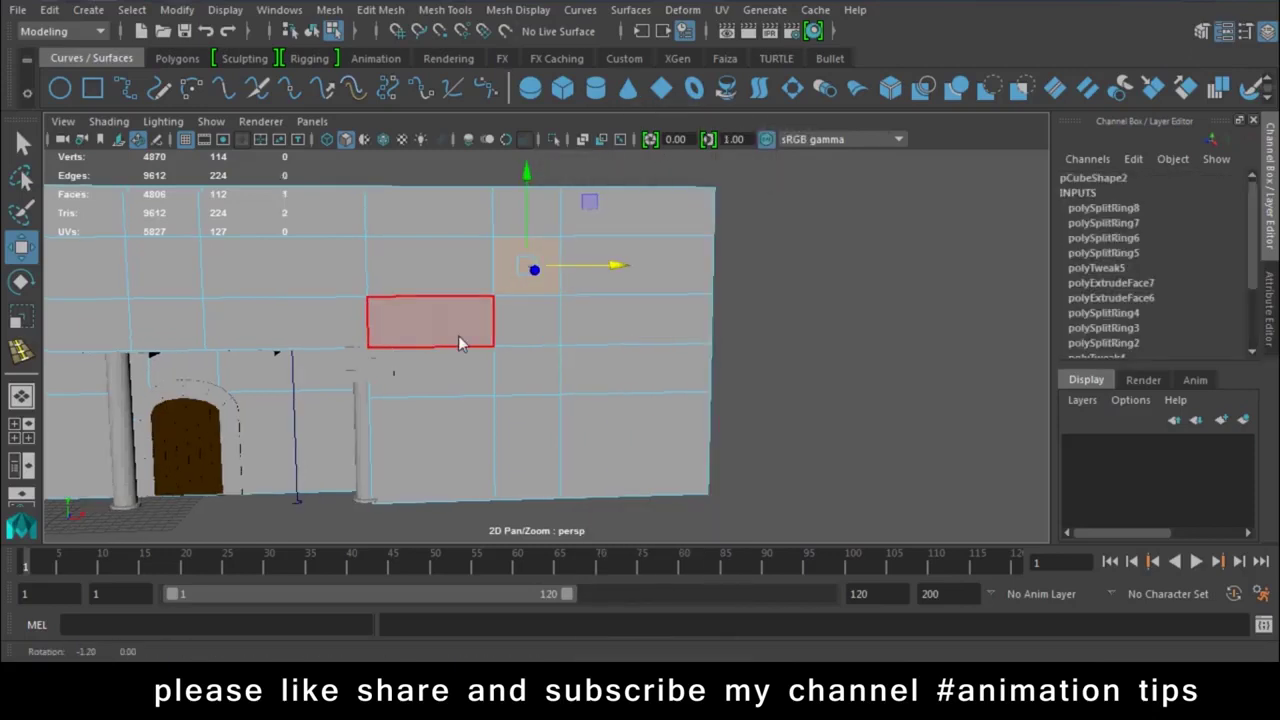
{"action": "key", "text": "f"}
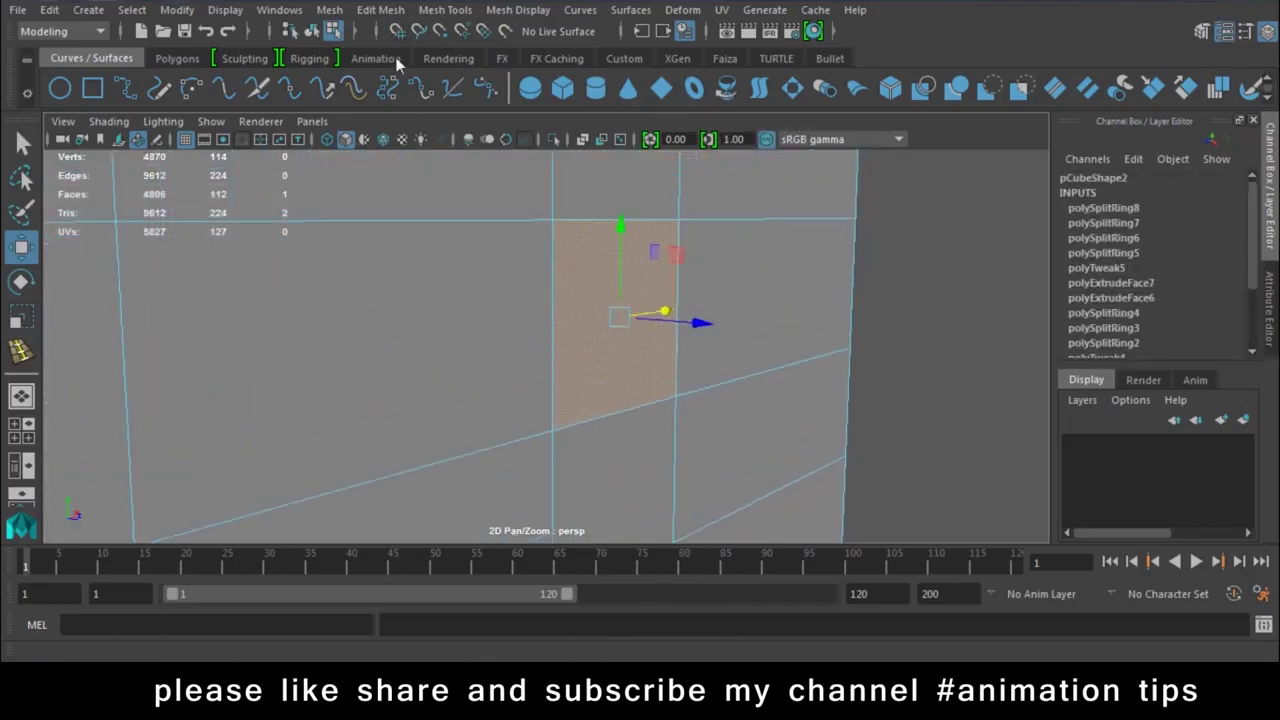
{"action": "left_click", "coordinate": [177, 58]}
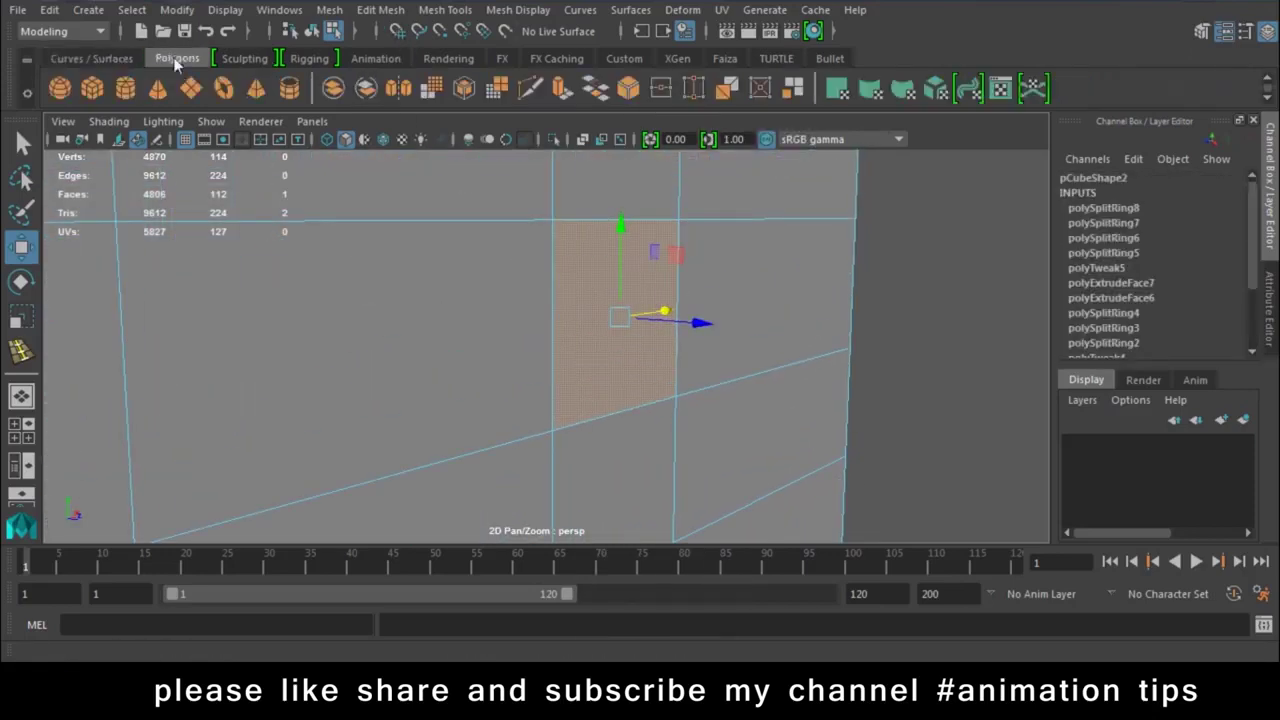
{"action": "left_click", "coordinate": [562, 88]}
{"action": "mouse_move", "coordinate": [677, 330]}
{"action": "left_mouse_down"}
{"action": "mouse_move", "coordinate": [626, 330]}
{"action": "mouse_move", "coordinate": [639, 328]}
{"action": "left_mouse_up"}
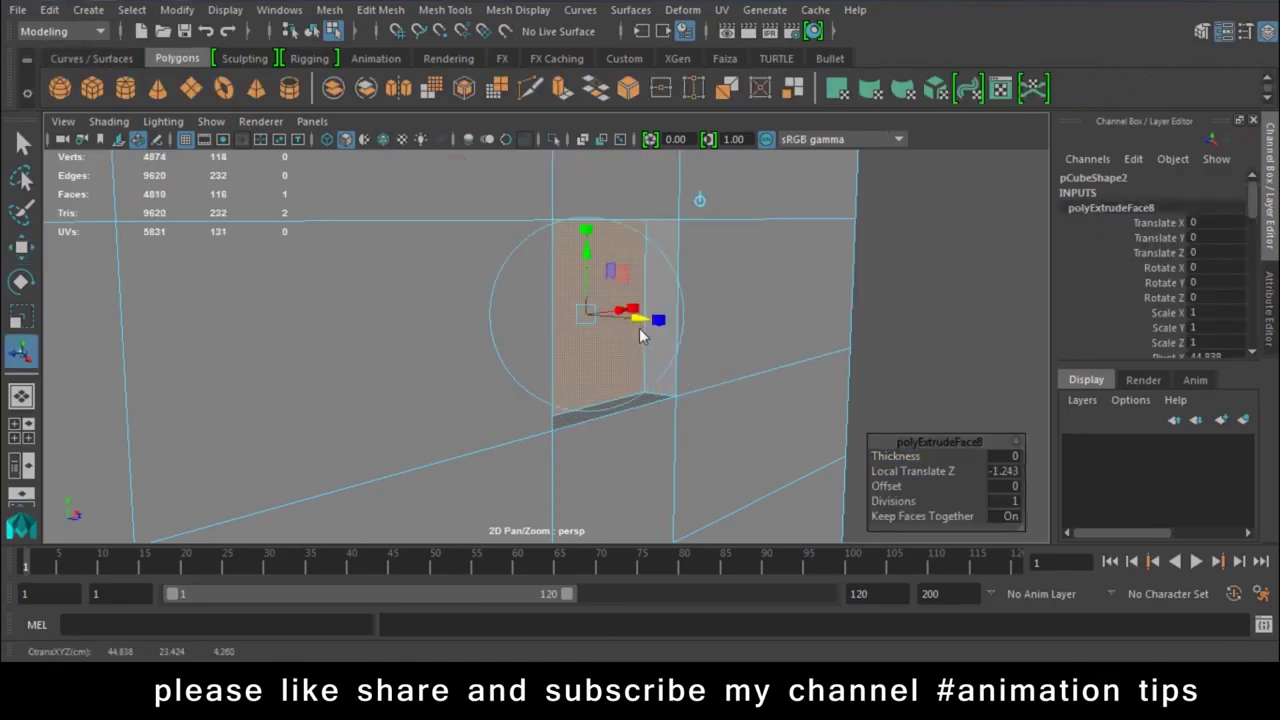
{"action": "left_click", "coordinate": [562, 88]}
{"action": "left_click_drag", "start_coordinate": [632, 328], "coordinate": [465, 307]}
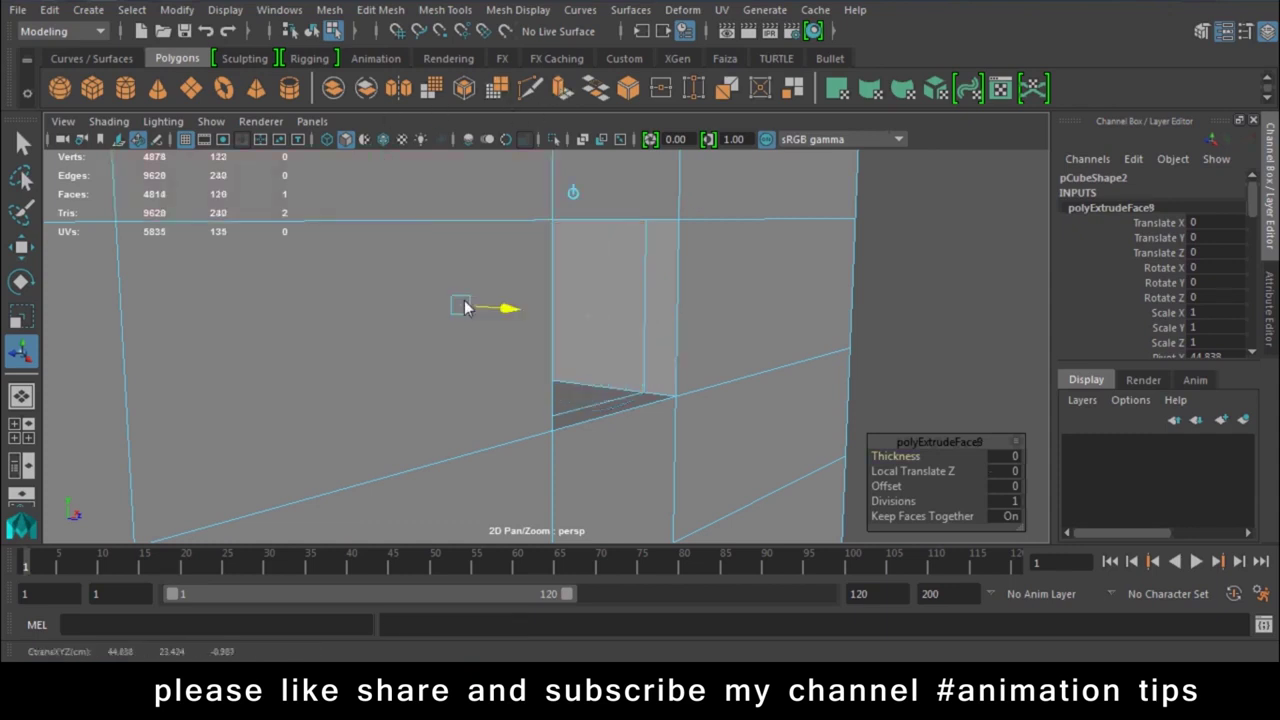
{"action": "left_click_drag", "start_coordinate": [347, 298], "coordinate": [340, 297]}
Extrude the recess's four inner side faces to thicken them, back in object mode
{"action": "mouse_move", "coordinate": [758, 379]}
{"action": "left_mouse_down", "text": "alt"}
{"action": "mouse_move", "coordinate": [588, 363]}
{"action": "mouse_move", "coordinate": [706, 389]}
{"action": "mouse_move", "coordinate": [484, 313]}
{"action": "mouse_move", "coordinate": [774, 402]}
{"action": "mouse_move", "coordinate": [634, 360]}
{"action": "mouse_move", "coordinate": [543, 376]}
{"action": "mouse_move", "coordinate": [641, 409]}
{"action": "mouse_move", "coordinate": [622, 278]}
{"action": "mouse_move", "coordinate": [557, 196]}
{"action": "left_mouse_up", "text": "alt"}
{"action": "left_click", "coordinate": [622, 278]}
{"action": "left_click", "coordinate": [552, 176], "text": "shift"}
{"action": "left_click", "coordinate": [468, 245], "text": "shift"}
{"action": "left_click", "coordinate": [590, 380], "text": "shift"}
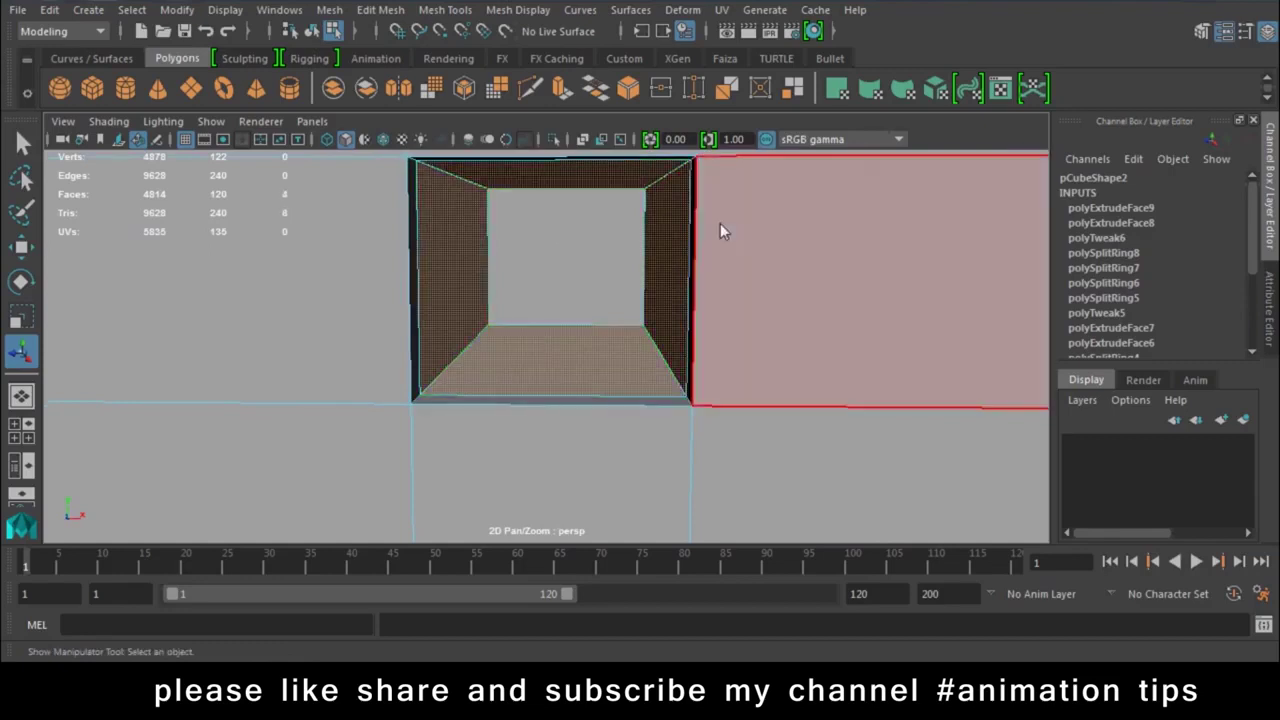
{"action": "left_click", "coordinate": [560, 92]}
{"action": "mouse_move", "coordinate": [520, 271]}
{"action": "left_mouse_down"}
{"action": "mouse_move", "coordinate": [509, 266]}
{"action": "mouse_move", "coordinate": [537, 278]}
{"action": "mouse_move", "coordinate": [300, 266]}
{"action": "mouse_move", "coordinate": [433, 344]}
{"action": "mouse_move", "coordinate": [433, 325]}
{"action": "mouse_move", "coordinate": [507, 318]}
{"action": "mouse_move", "coordinate": [443, 277]}
{"action": "left_mouse_up"}
{"action": "mouse_move", "coordinate": [608, 429]}
{"action": "left_mouse_down", "text": "alt"}
{"action": "mouse_move", "coordinate": [744, 408]}
{"action": "mouse_move", "coordinate": [655, 376]}
{"action": "mouse_move", "coordinate": [663, 351]}
{"action": "mouse_move", "coordinate": [529, 323]}
{"action": "left_mouse_up", "text": "alt"}
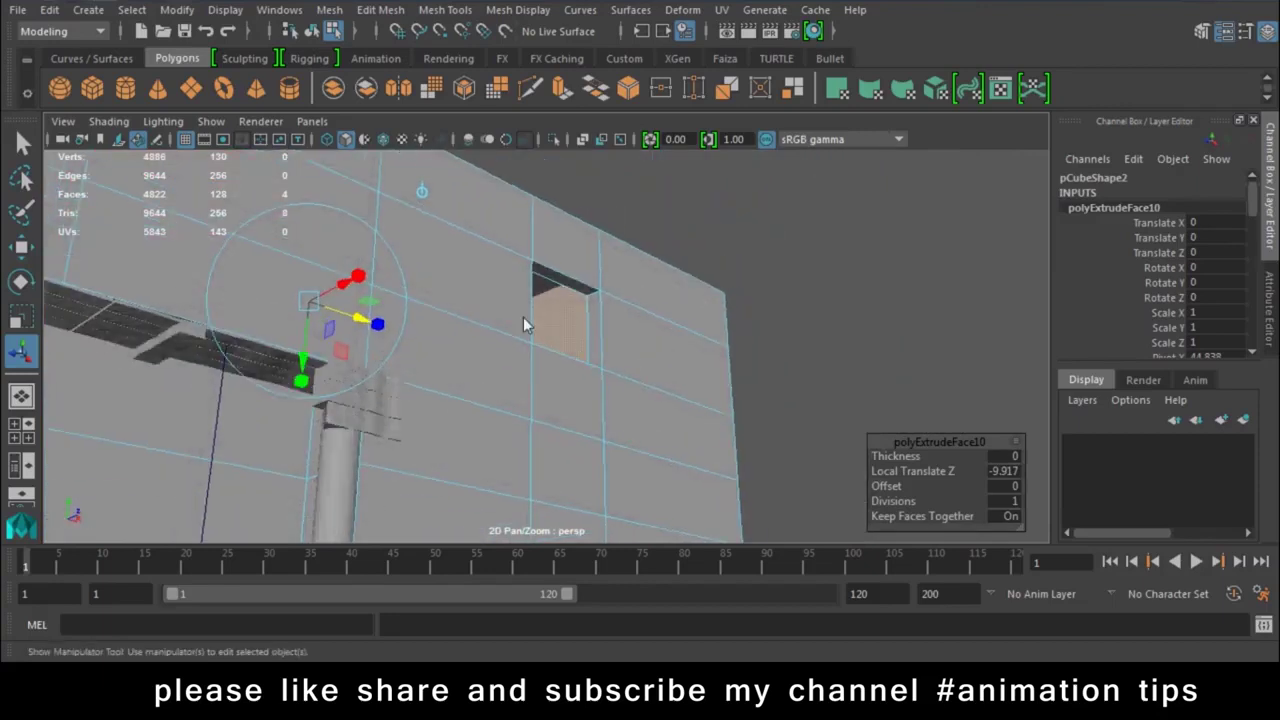
{"action": "right_click_drag", "start_coordinate": [660, 160], "coordinate": [742, 140]}
{"action": "mouse_move", "coordinate": [742, 140]}
{"action": "left_mouse_down", "text": "alt"}
{"action": "mouse_move", "coordinate": [677, 349]}
{"action": "mouse_move", "coordinate": [554, 391]}
{"action": "mouse_move", "coordinate": [620, 397]}
{"action": "mouse_move", "coordinate": [554, 311]}
{"action": "left_mouse_up", "text": "alt"}
{"action": "mouse_move", "coordinate": [778, 424]}
{"action": "left_mouse_down", "text": "alt"}
{"action": "mouse_move", "coordinate": [560, 434]}
{"action": "mouse_move", "coordinate": [614, 411]}
{"action": "mouse_move", "coordinate": [426, 383]}
{"action": "left_mouse_up", "text": "alt"}
Duplicate a door plank and move the copy up the wall into the window opening
{"action": "mouse_move", "coordinate": [347, 376]}
{"action": "left_mouse_down"}
{"action": "mouse_move", "coordinate": [405, 410]}
{"action": "mouse_move", "coordinate": [340, 403]}
{"action": "mouse_move", "coordinate": [381, 430]}
{"action": "mouse_move", "coordinate": [542, 479]}
{"action": "left_mouse_up"}
{"action": "key", "text": "w"}
{"action": "key", "text": "ctrl+d"}
{"action": "mouse_move", "coordinate": [423, 505]}
{"action": "middle_mouse_down"}
{"action": "mouse_move", "coordinate": [475, 503]}
{"action": "mouse_move", "coordinate": [794, 282]}
{"action": "middle_mouse_up"}
{"action": "mouse_move", "coordinate": [794, 282]}
{"action": "left_mouse_down", "text": "alt"}
{"action": "mouse_move", "coordinate": [757, 440]}
{"action": "mouse_move", "coordinate": [777, 332]}
{"action": "left_mouse_up", "text": "alt"}
{"action": "mouse_move", "coordinate": [777, 332]}
{"action": "middle_mouse_down"}
{"action": "mouse_move", "coordinate": [675, 314]}
{"action": "mouse_move", "coordinate": [742, 330]}
{"action": "mouse_move", "coordinate": [733, 337]}
{"action": "mouse_move", "coordinate": [712, 255]}
{"action": "mouse_move", "coordinate": [662, 288]}
{"action": "middle_mouse_up"}
{"action": "mouse_move", "coordinate": [612, 254]}
{"action": "left_mouse_down"}
{"action": "mouse_move", "coordinate": [612, 190]}
{"action": "mouse_move", "coordinate": [650, 290]}
{"action": "mouse_move", "coordinate": [686, 294]}
{"action": "left_mouse_up"}
{"action": "middle_click_drag", "start_coordinate": [686, 294], "coordinate": [690, 308]}
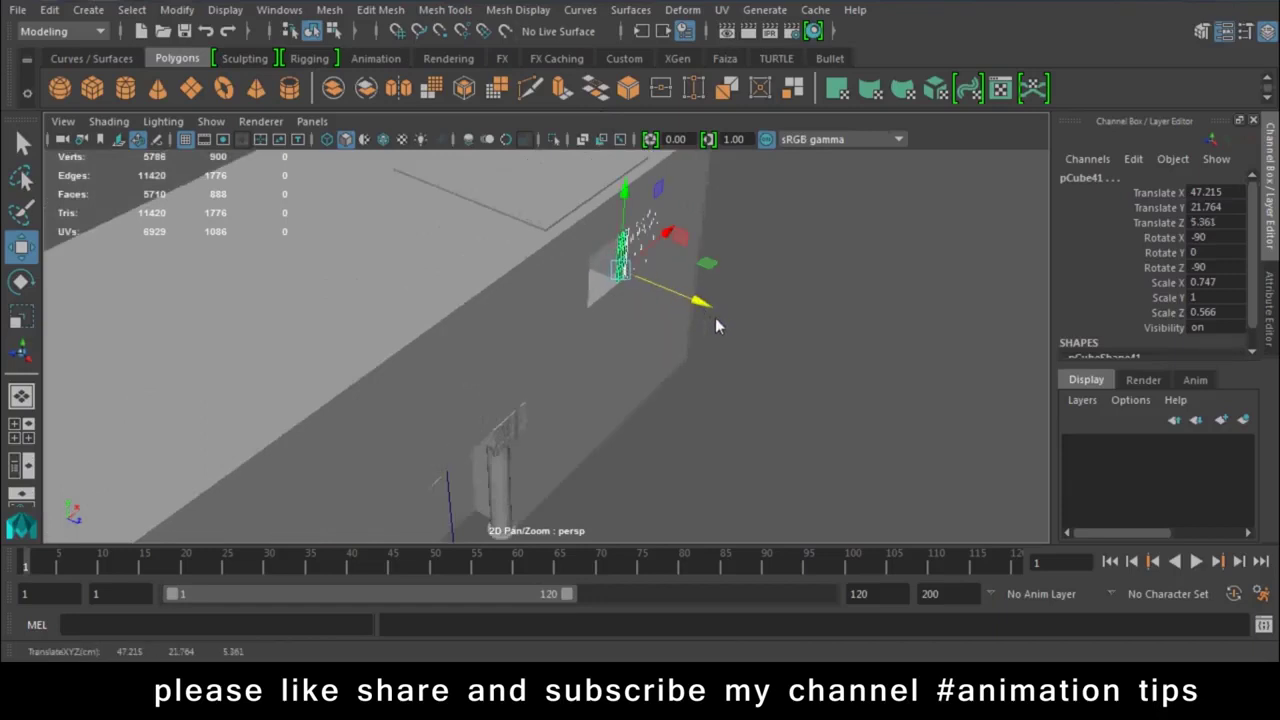
{"action": "mouse_move", "coordinate": [719, 303]}
{"action": "left_mouse_down", "text": "alt"}
{"action": "mouse_move", "coordinate": [784, 328]}
{"action": "mouse_move", "coordinate": [418, 348]}
{"action": "mouse_move", "coordinate": [455, 352]}
{"action": "left_mouse_up", "text": "alt"}
{"action": "mouse_move", "coordinate": [370, 270]}
{"action": "left_mouse_down"}
{"action": "mouse_move", "coordinate": [371, 243]}
{"action": "mouse_move", "coordinate": [540, 360]}
{"action": "mouse_move", "coordinate": [514, 346]}
{"action": "left_mouse_up"}
{"action": "left_click", "coordinate": [640, 398]}
{"action": "mouse_move", "coordinate": [640, 396]}
{"action": "left_mouse_down", "text": "alt"}
{"action": "mouse_move", "coordinate": [369, 378]}
{"action": "mouse_move", "coordinate": [545, 355]}
{"action": "left_mouse_up", "text": "alt"}
Duplicate a column-top block and move the copy right and up, just below the window
{"action": "left_click", "coordinate": [468, 342]}
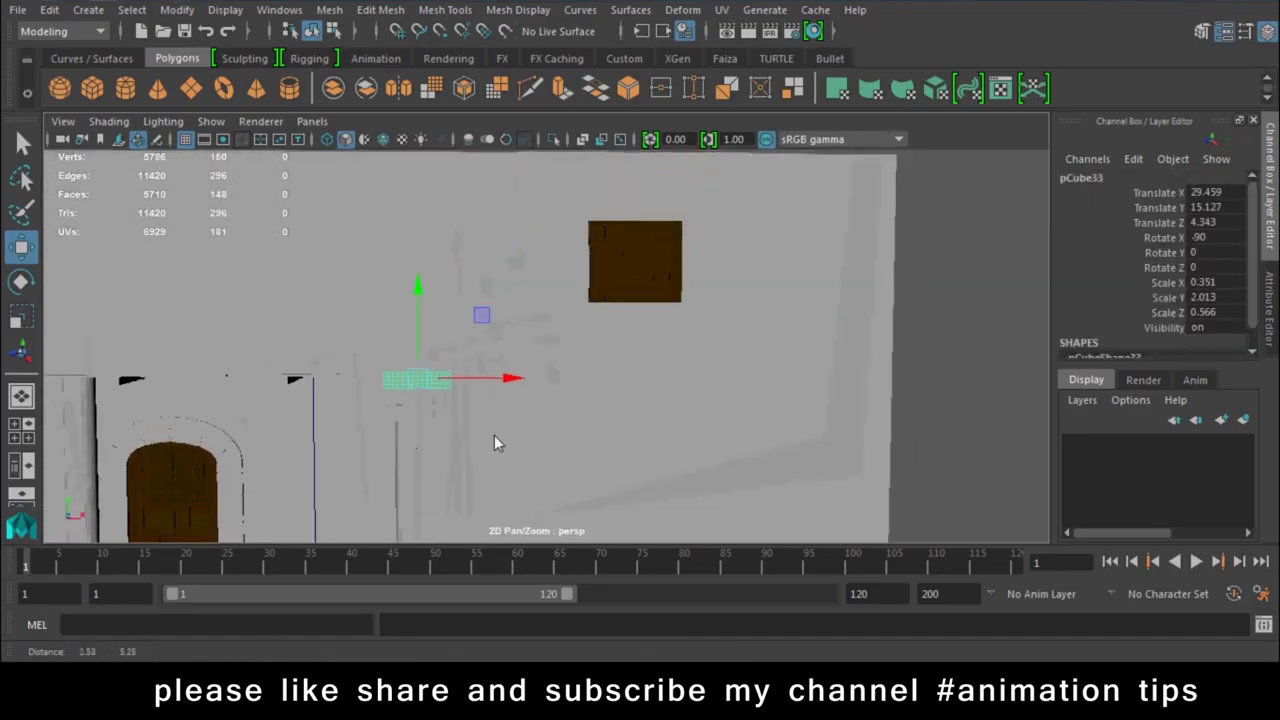
{"action": "key", "text": "ctrl+d"}
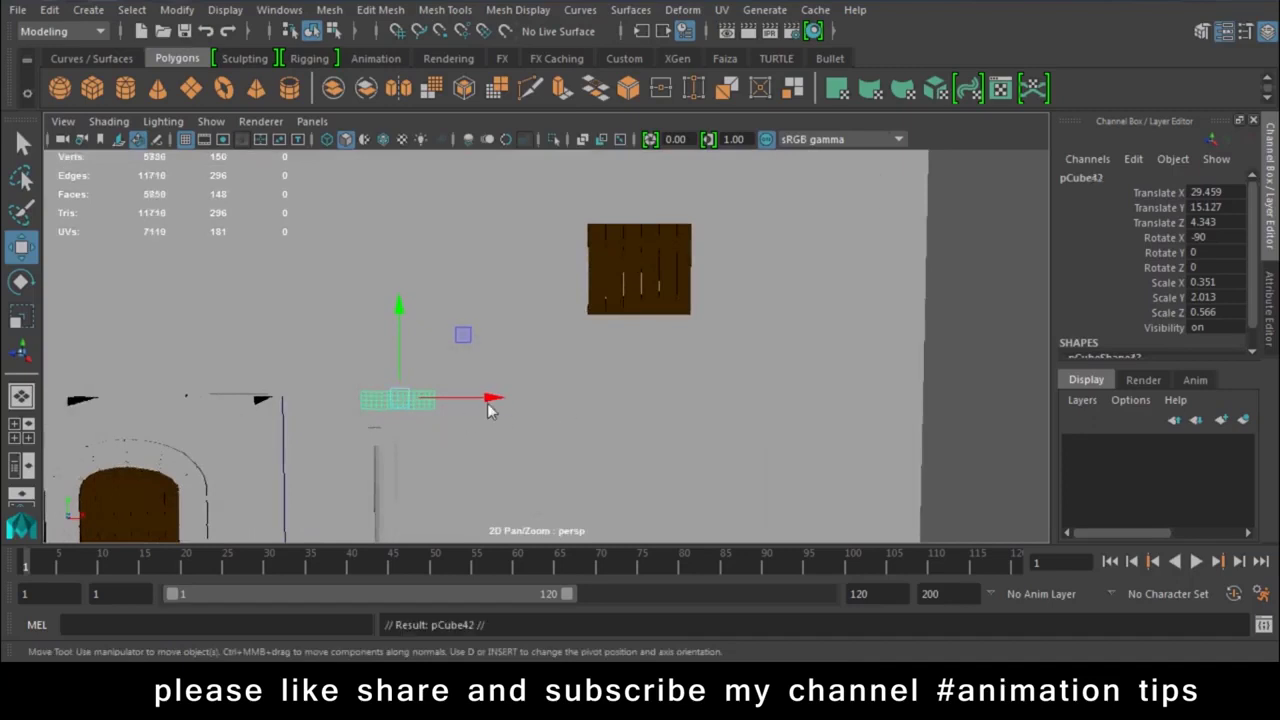
{"action": "left_click_drag", "start_coordinate": [489, 406], "coordinate": [731, 399]}
{"action": "left_click_drag", "start_coordinate": [644, 308], "coordinate": [649, 232]}
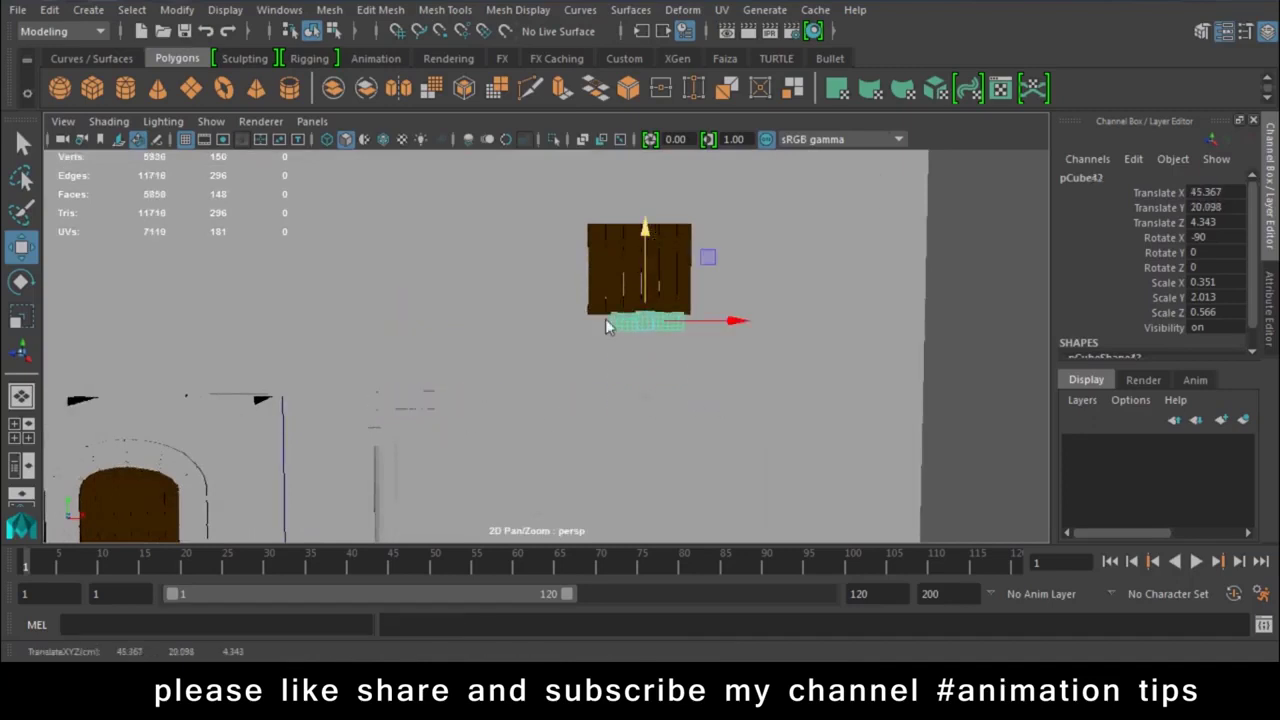
{"action": "right_click_drag", "start_coordinate": [605, 318], "coordinate": [735, 339], "text": "alt"}
{"action": "middle_click_drag", "start_coordinate": [735, 339], "coordinate": [538, 406], "text": "alt"}
{"action": "mouse_move", "coordinate": [538, 406]}
{"action": "right_mouse_down", "text": "alt"}
{"action": "mouse_move", "coordinate": [594, 402]}
{"action": "mouse_move", "coordinate": [640, 465]}
{"action": "right_mouse_up", "text": "alt"}
{"action": "mouse_move", "coordinate": [640, 465]}
{"action": "left_mouse_down", "text": "alt"}
{"action": "mouse_move", "coordinate": [535, 359]}
{"action": "mouse_move", "coordinate": [574, 417]}
{"action": "mouse_move", "coordinate": [493, 380]}
{"action": "mouse_move", "coordinate": [630, 300]}
{"action": "left_mouse_up", "text": "alt"}
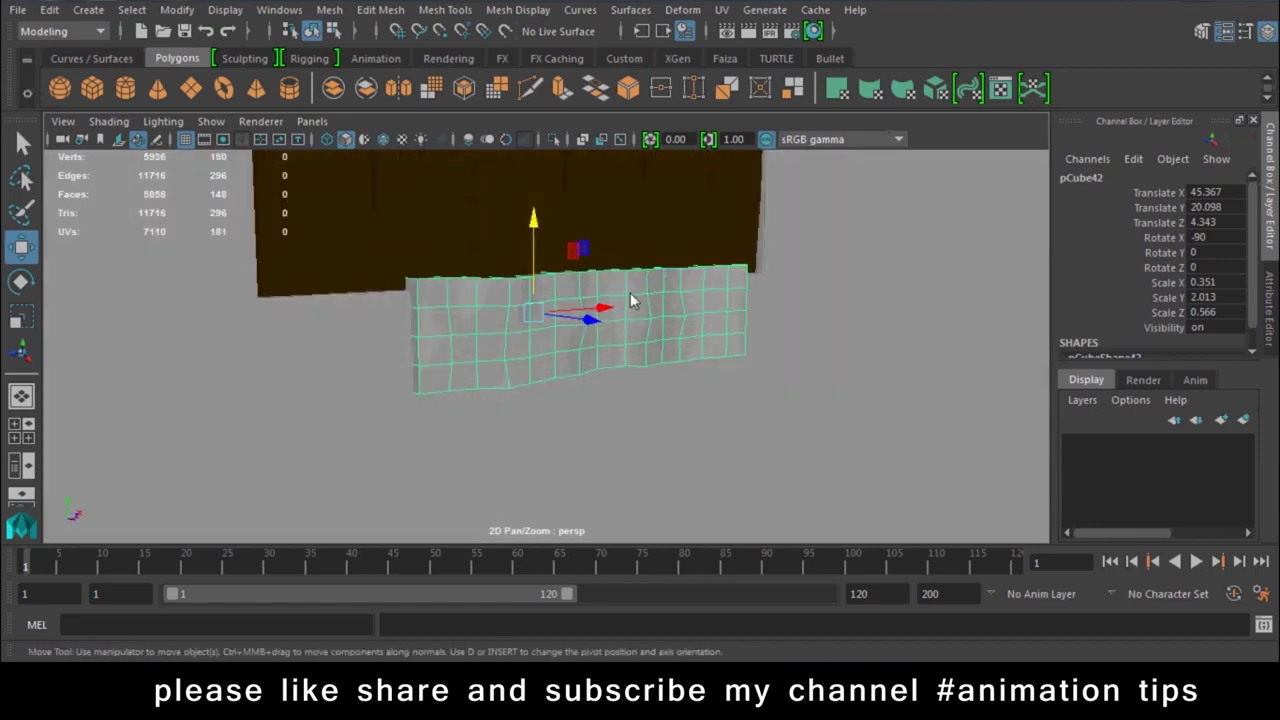
Convert selected edges of the sill block to an edge loop and delete it
{"action": "right_click_drag", "start_coordinate": [509, 347], "coordinate": [512, 115]}
{"action": "left_click", "coordinate": [470, 336]}
{"action": "left_click", "coordinate": [530, 352], "text": "shift"}
{"action": "left_click", "coordinate": [598, 347], "text": "shift"}
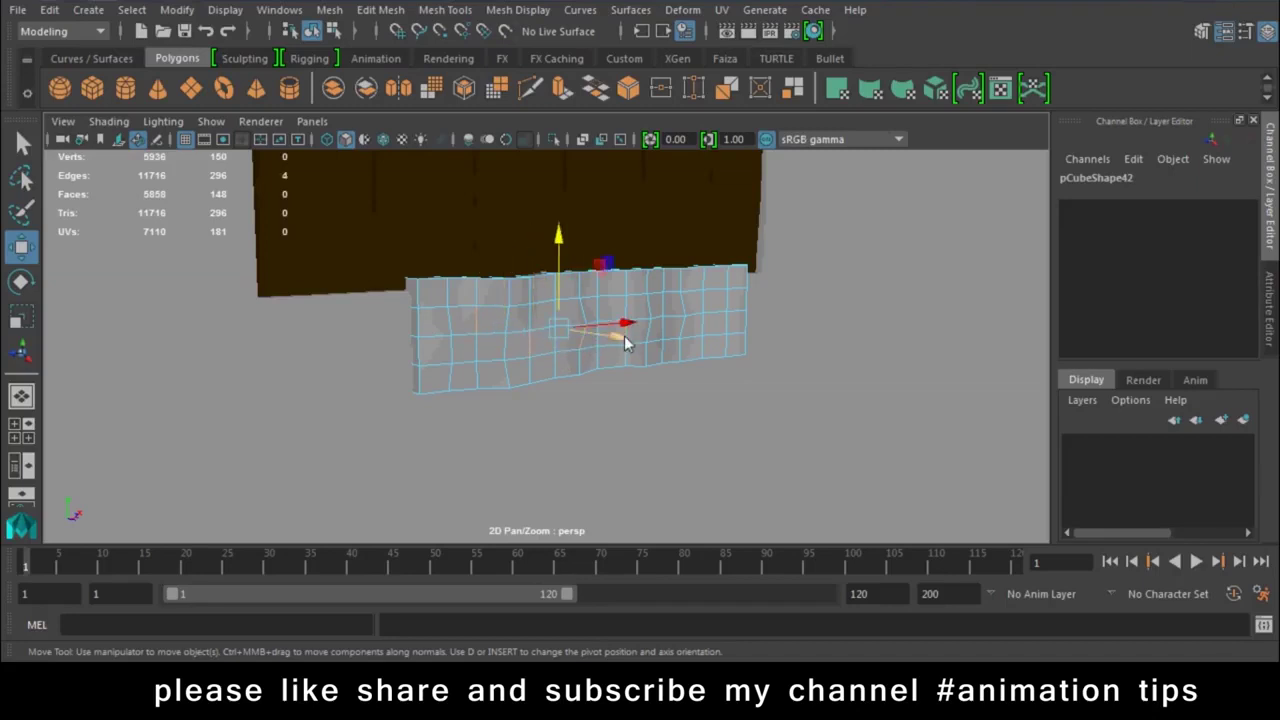
{"action": "right_click", "coordinate": [624, 343], "text": "ctrl"}
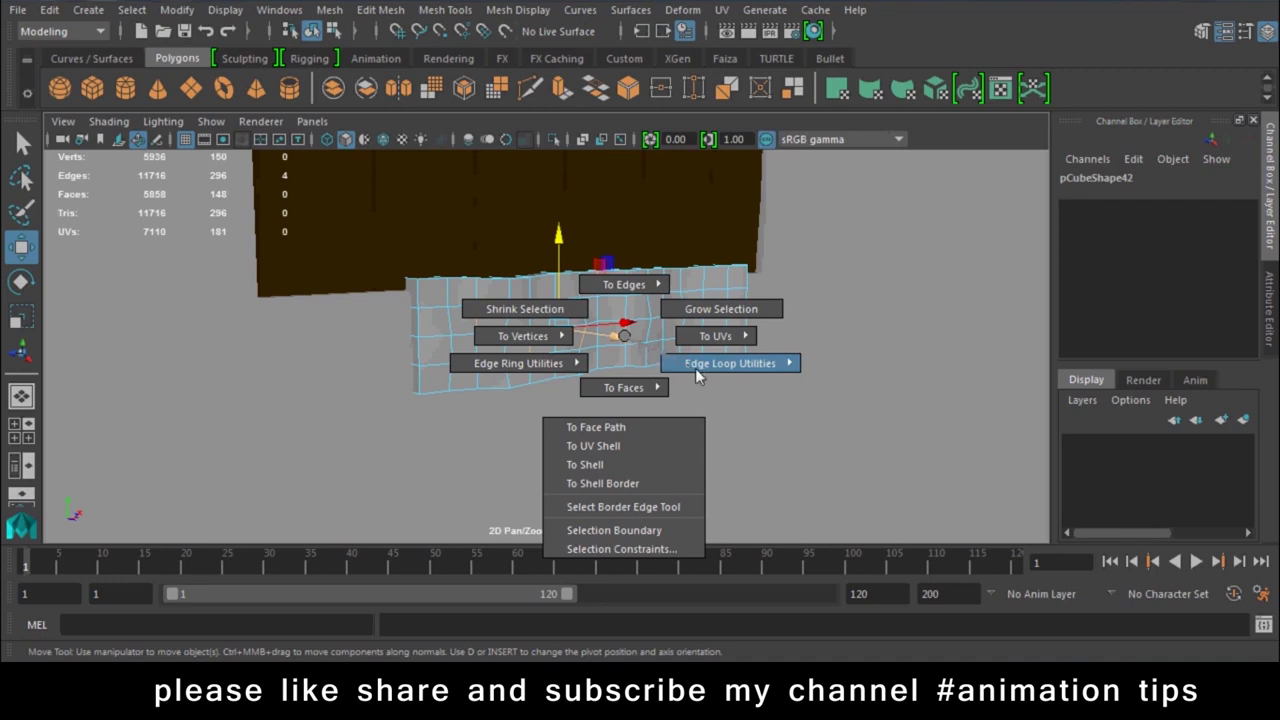
{"action": "left_click", "coordinate": [697, 371]}
{"action": "left_click", "coordinate": [775, 343]}
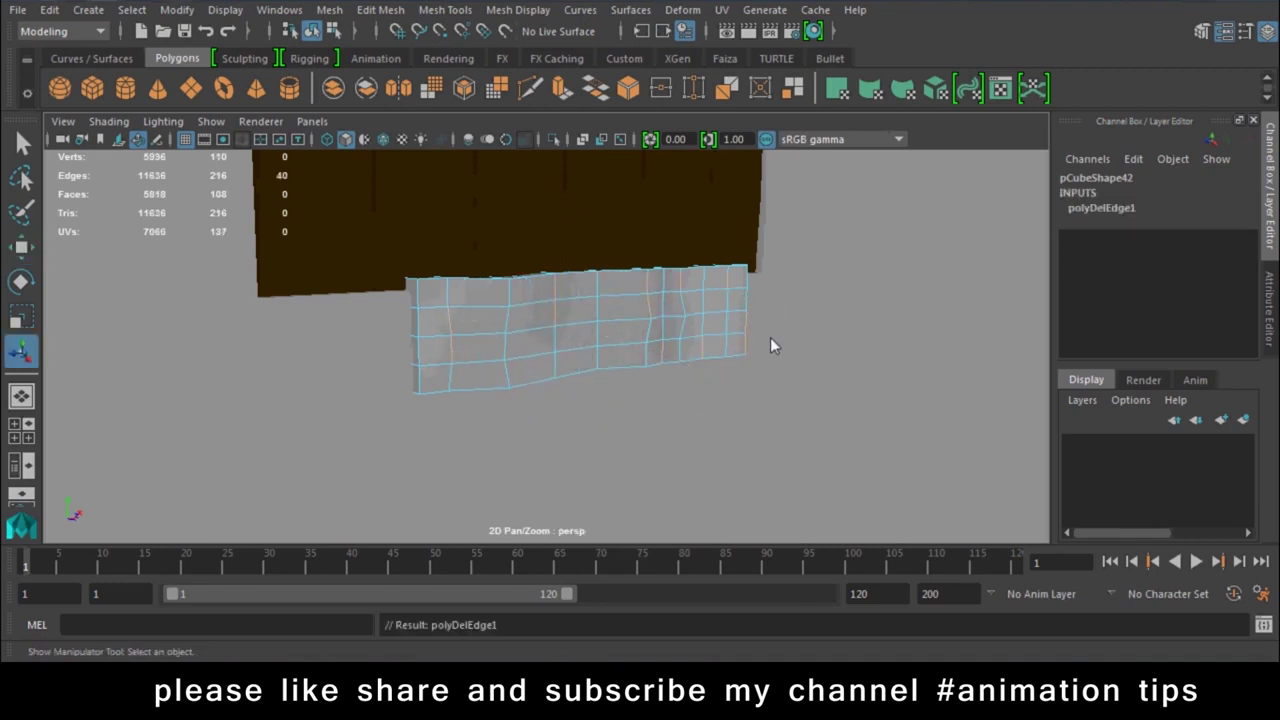
Narrow the whole block to Scale X 0.15
{"action": "right_click_drag", "start_coordinate": [651, 165], "coordinate": [725, 190]}
{"action": "left_click", "coordinate": [668, 308]}
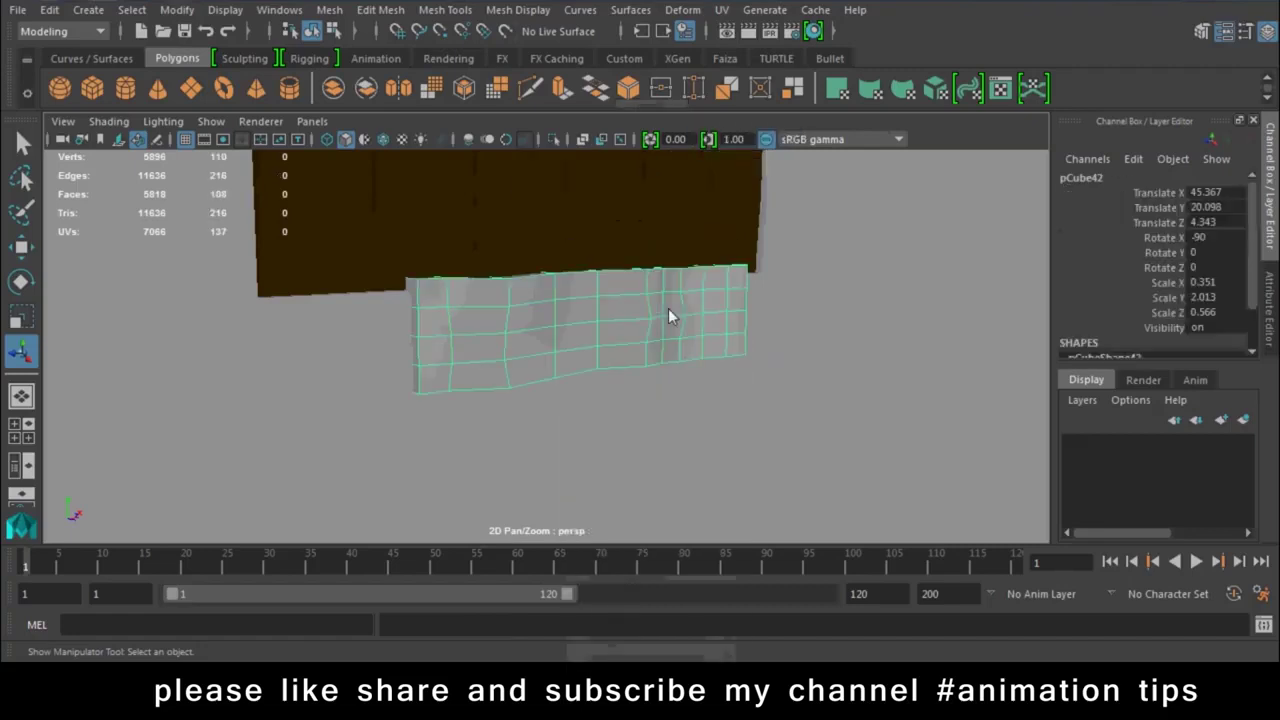
{"action": "key", "text": "r"}
{"action": "left_click_drag", "start_coordinate": [599, 310], "coordinate": [563, 316]}
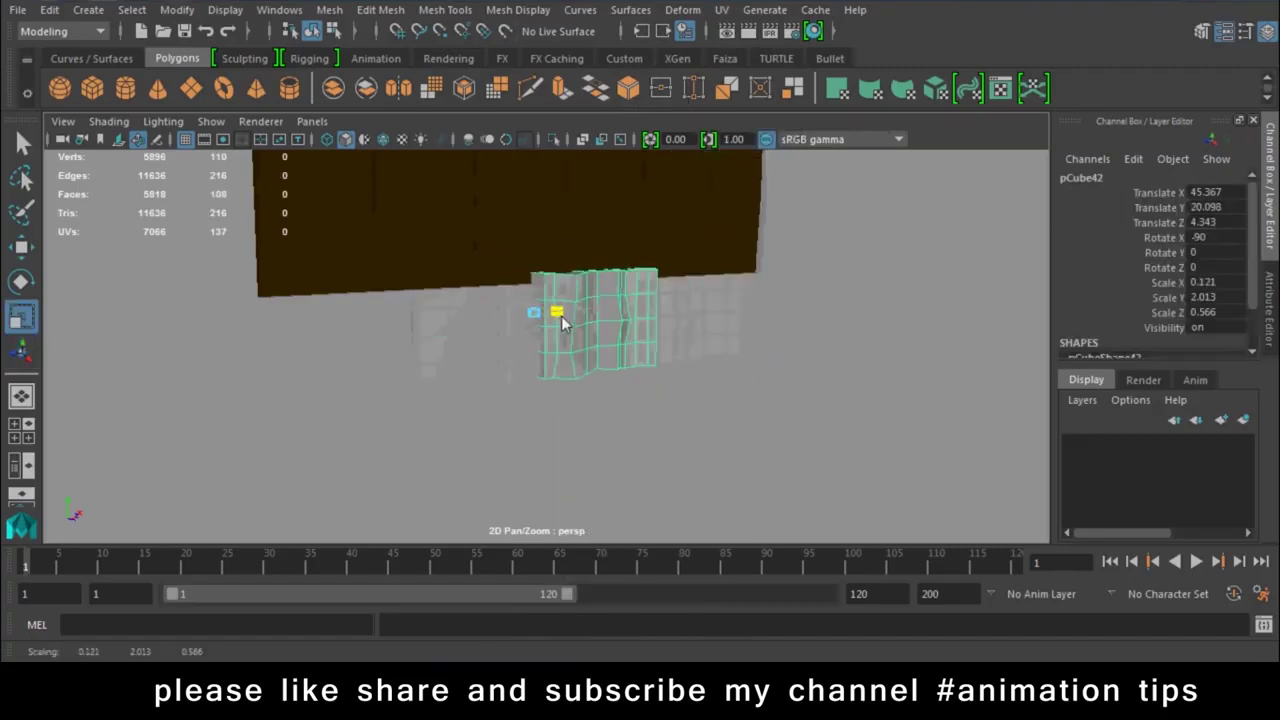
Duplicate the narrow brick and move the pair right under the window
{"action": "key", "text": "w"}
{"action": "key", "text": "ctrl+d"}
{"action": "left_click_drag", "start_coordinate": [594, 323], "coordinate": [465, 334]}
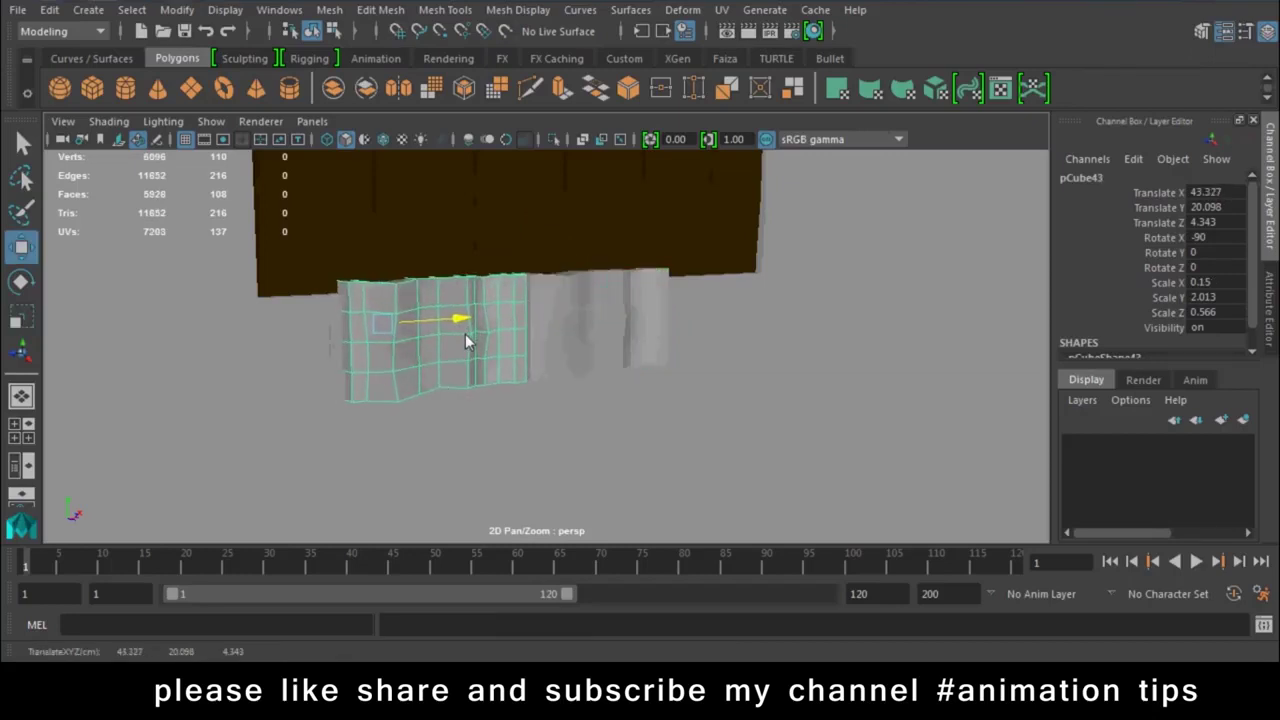
{"action": "left_click", "coordinate": [600, 335], "text": "shift"}
{"action": "mouse_move", "coordinate": [548, 316]}
{"action": "left_mouse_down"}
{"action": "mouse_move", "coordinate": [705, 315]}
{"action": "mouse_move", "coordinate": [417, 320]}
{"action": "mouse_move", "coordinate": [459, 324]}
{"action": "mouse_move", "coordinate": [365, 406]}
{"action": "mouse_move", "coordinate": [371, 343]}
{"action": "mouse_move", "coordinate": [401, 390]}
{"action": "left_mouse_up"}
{"action": "key", "text": "ctrl+d"}
{"action": "left_click", "coordinate": [459, 324]}
Stack duplicated bricks upward along the window's left side
{"action": "key", "text": "ctrl+d"}
{"action": "mouse_move", "coordinate": [382, 346]}
{"action": "left_mouse_down"}
{"action": "mouse_move", "coordinate": [404, 269]}
{"action": "mouse_move", "coordinate": [411, 278]}
{"action": "left_mouse_up"}
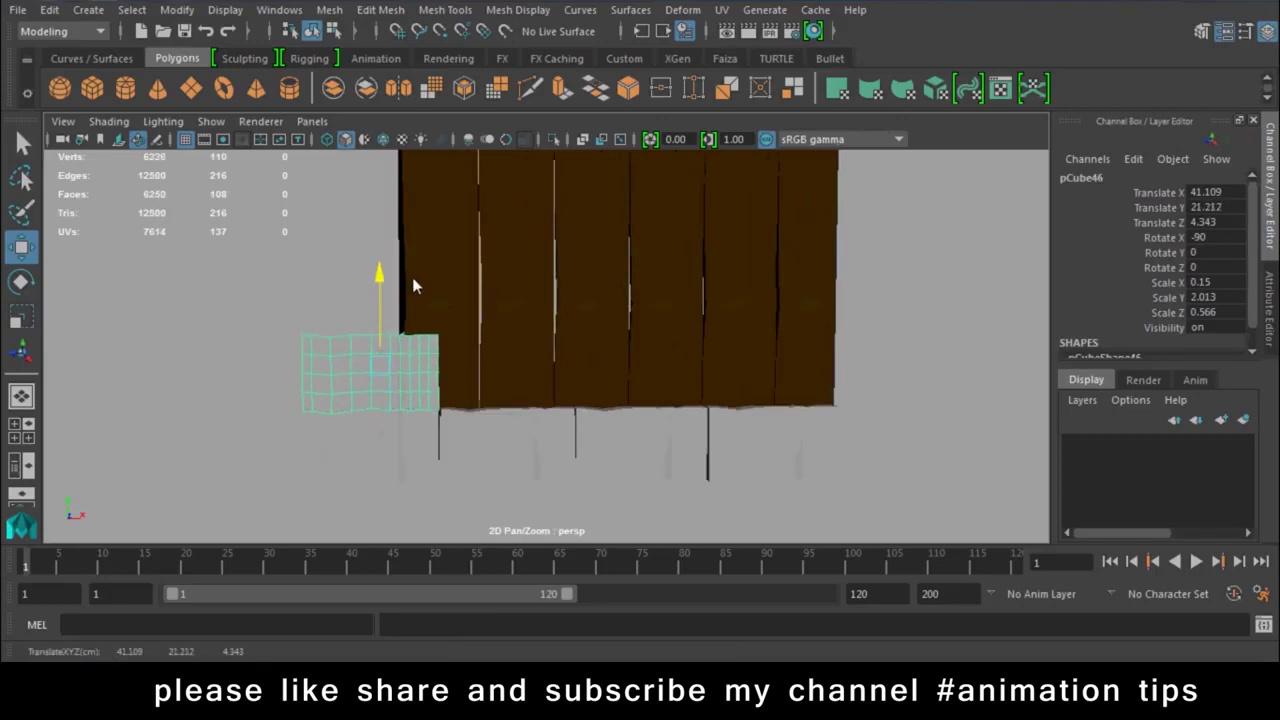
{"action": "key", "text": "shift+d"}
{"action": "key", "text": "shift+d"}
{"action": "key", "text": "shift+d"}
{"action": "key", "text": "shift+d"}
{"action": "right_click_drag", "start_coordinate": [412, 277], "coordinate": [338, 378], "text": "alt"}
{"action": "mouse_move", "coordinate": [340, 388]}
{"action": "left_mouse_down", "text": "alt"}
{"action": "mouse_move", "coordinate": [552, 433]}
{"action": "mouse_move", "coordinate": [470, 415]}
{"action": "mouse_move", "coordinate": [500, 490]}
{"action": "left_mouse_up", "text": "alt"}
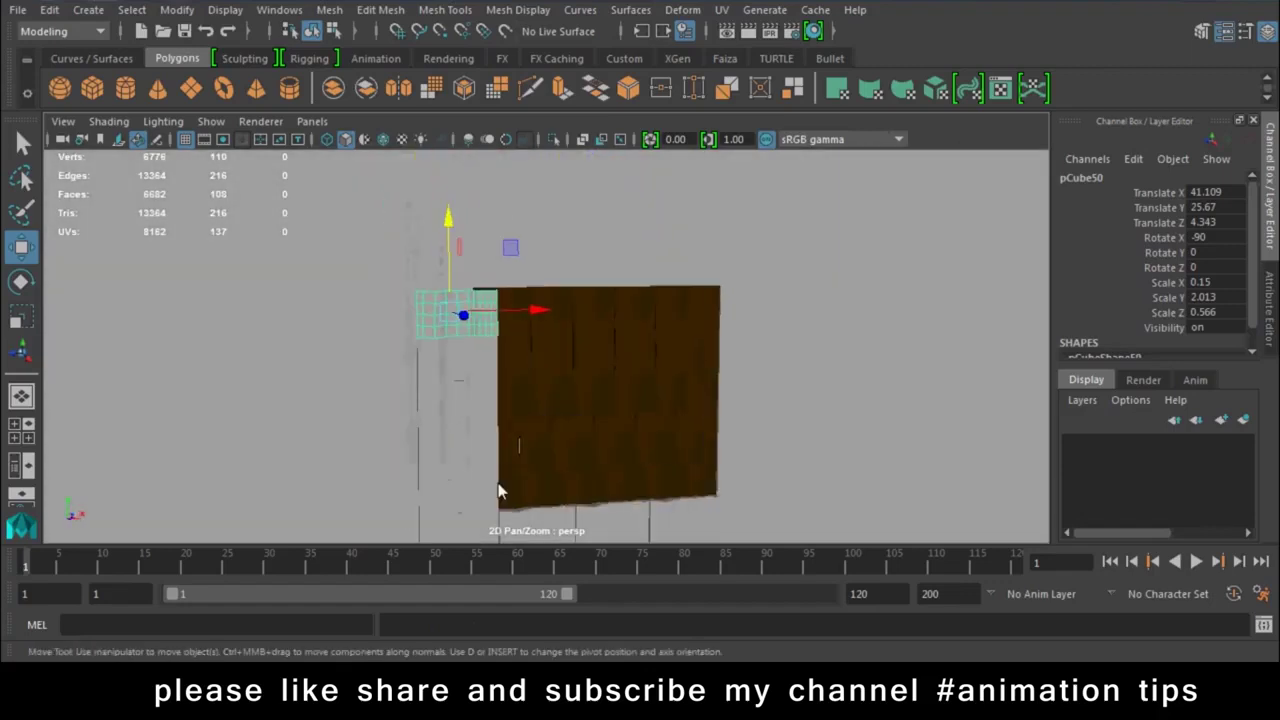
{"action": "key", "text": "shift+d"}
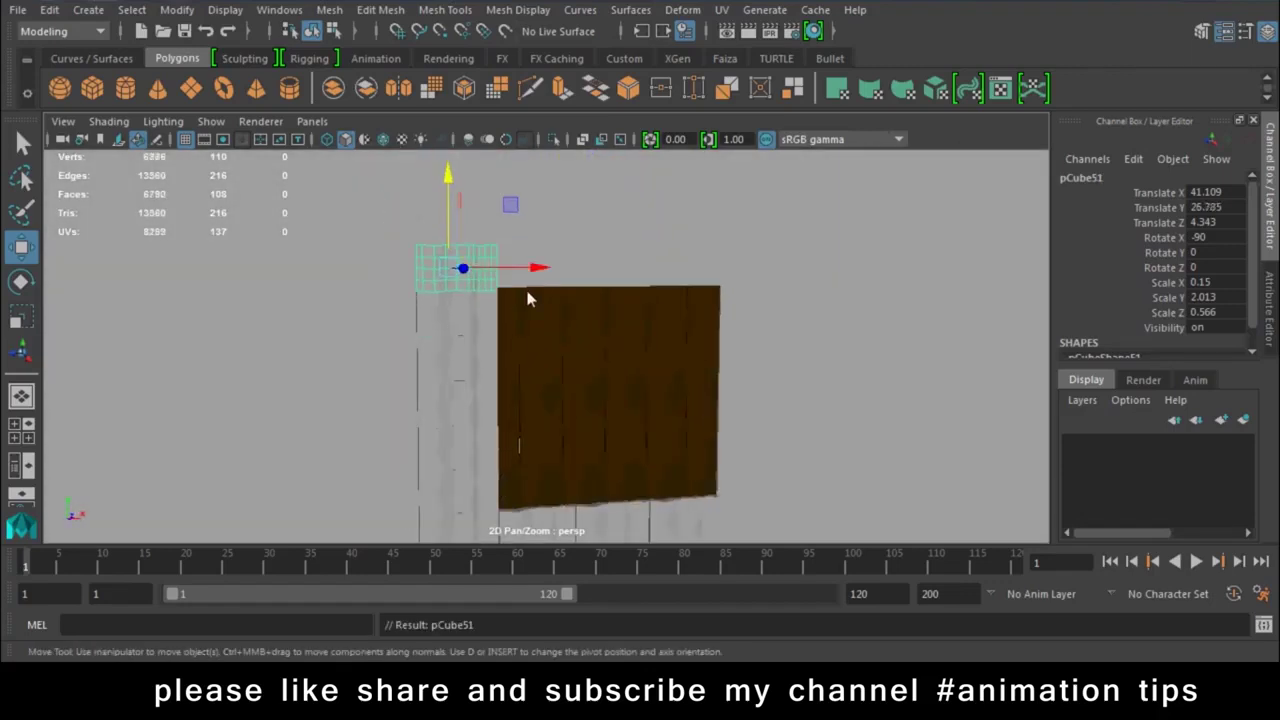
Step duplicated bricks right along the top of the window
{"action": "mouse_move", "coordinate": [538, 272]}
{"action": "left_mouse_down"}
{"action": "mouse_move", "coordinate": [634, 271]}
{"action": "mouse_move", "coordinate": [610, 278]}
{"action": "left_mouse_up"}
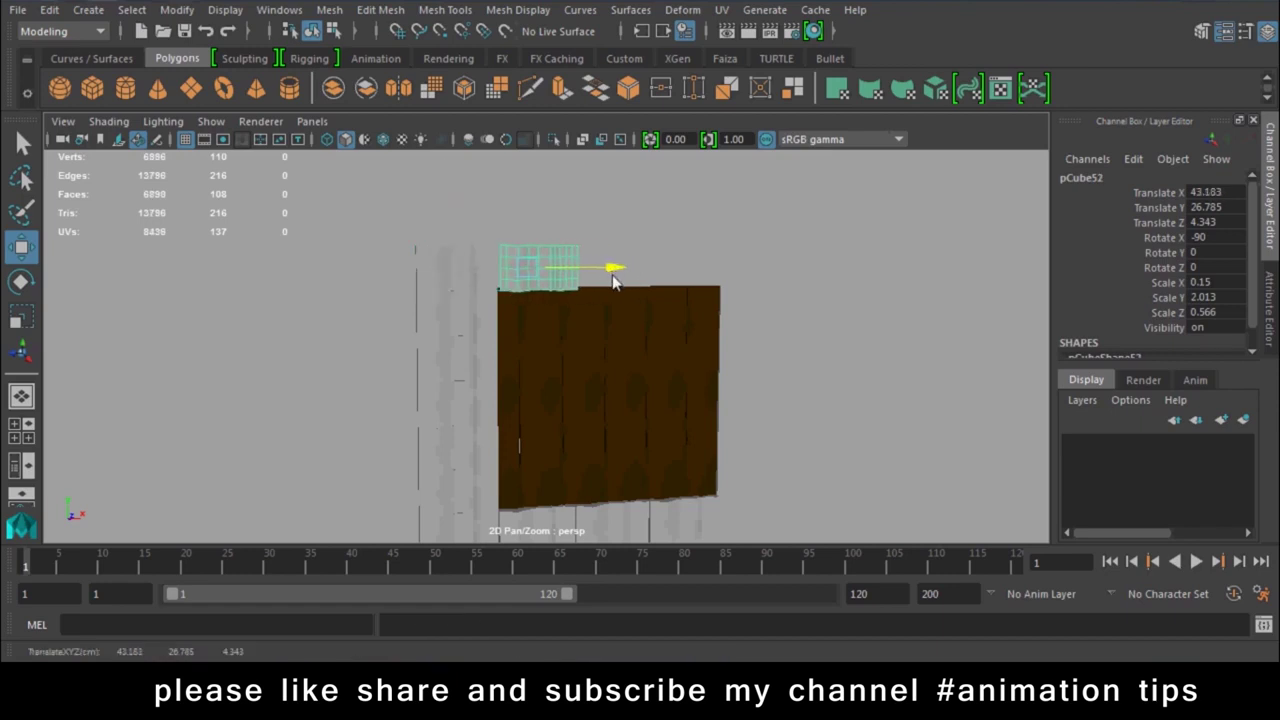
{"action": "key", "text": "ctrl+d"}
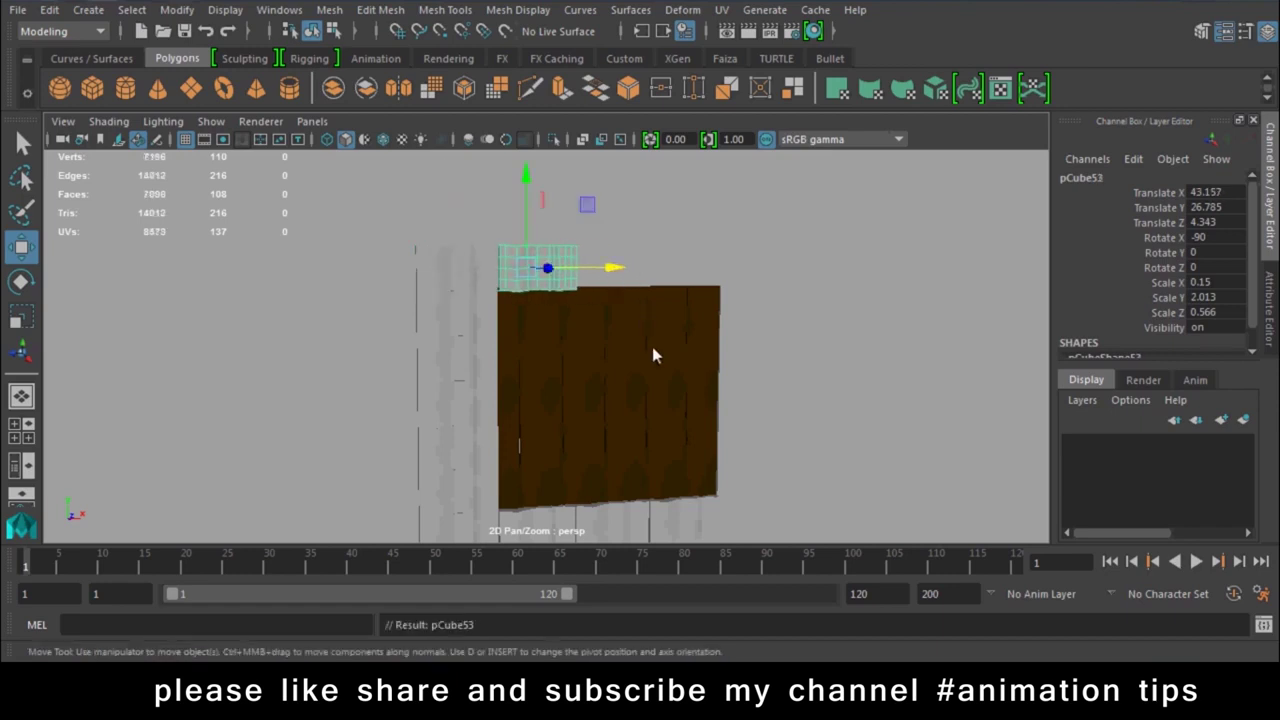
{"action": "left_click_drag", "start_coordinate": [612, 269], "coordinate": [755, 283]}
{"action": "key", "text": "ctrl+d"}
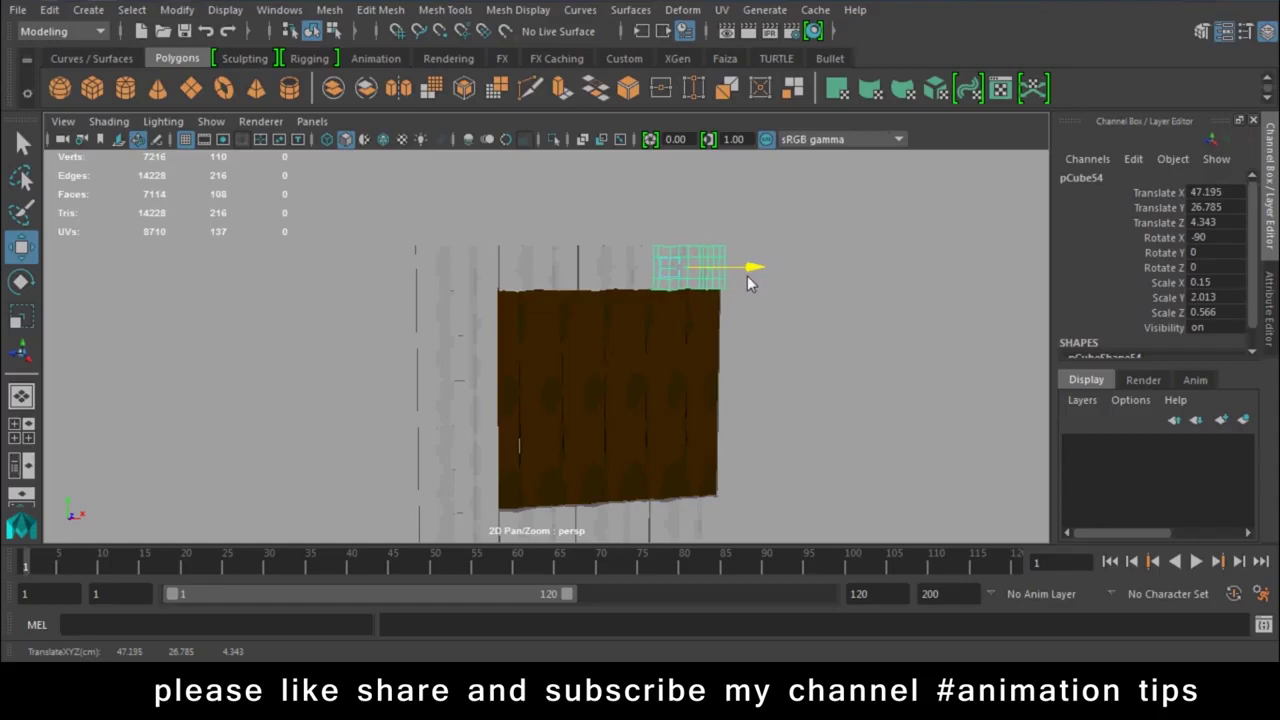
Select the bricks of the left column
{"action": "left_click", "coordinate": [684, 380], "text": "shift"}
{"action": "mouse_move", "coordinate": [684, 380]}
{"action": "left_mouse_down", "text": "alt"}
{"action": "mouse_move", "coordinate": [640, 317]}
{"action": "mouse_move", "coordinate": [459, 210]}
{"action": "left_mouse_up", "text": "alt"}
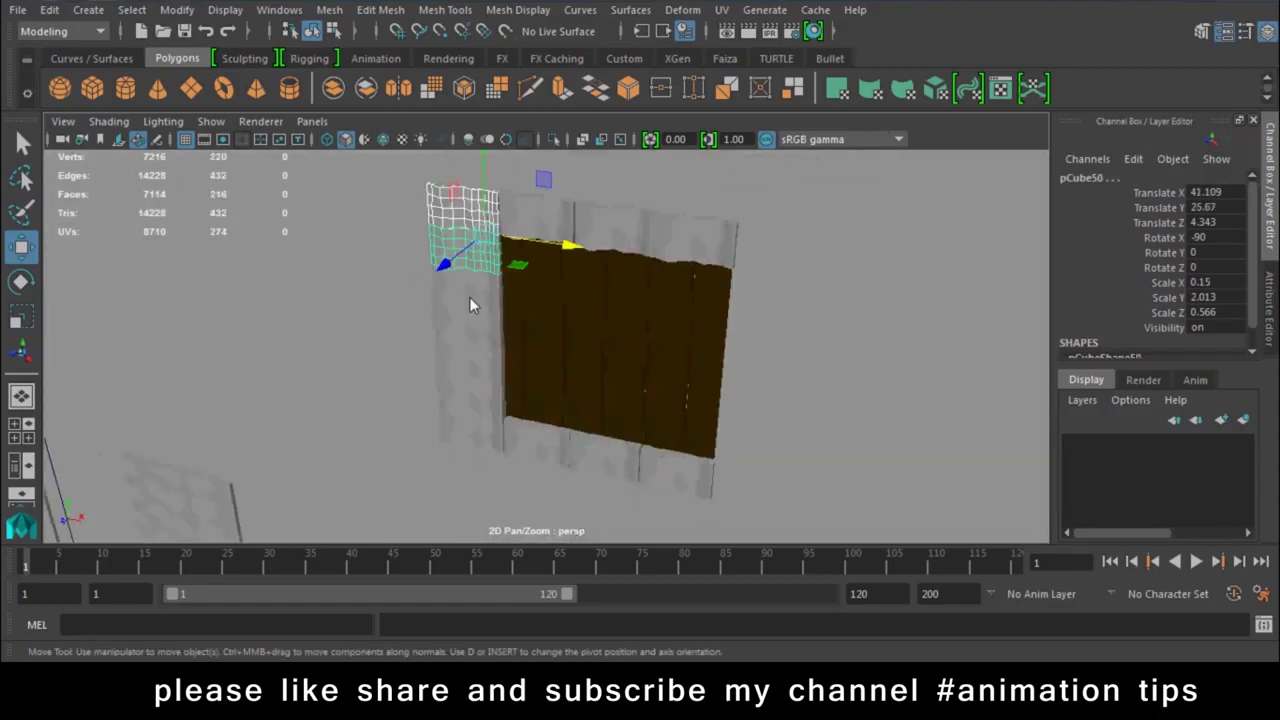
{"action": "left_click", "coordinate": [469, 353], "text": "shift"}
{"action": "left_click", "coordinate": [485, 418], "text": "shift"}
Duplicate the left brick column and move the copy to the window's right side
{"action": "left_click", "coordinate": [457, 398], "text": "shift"}
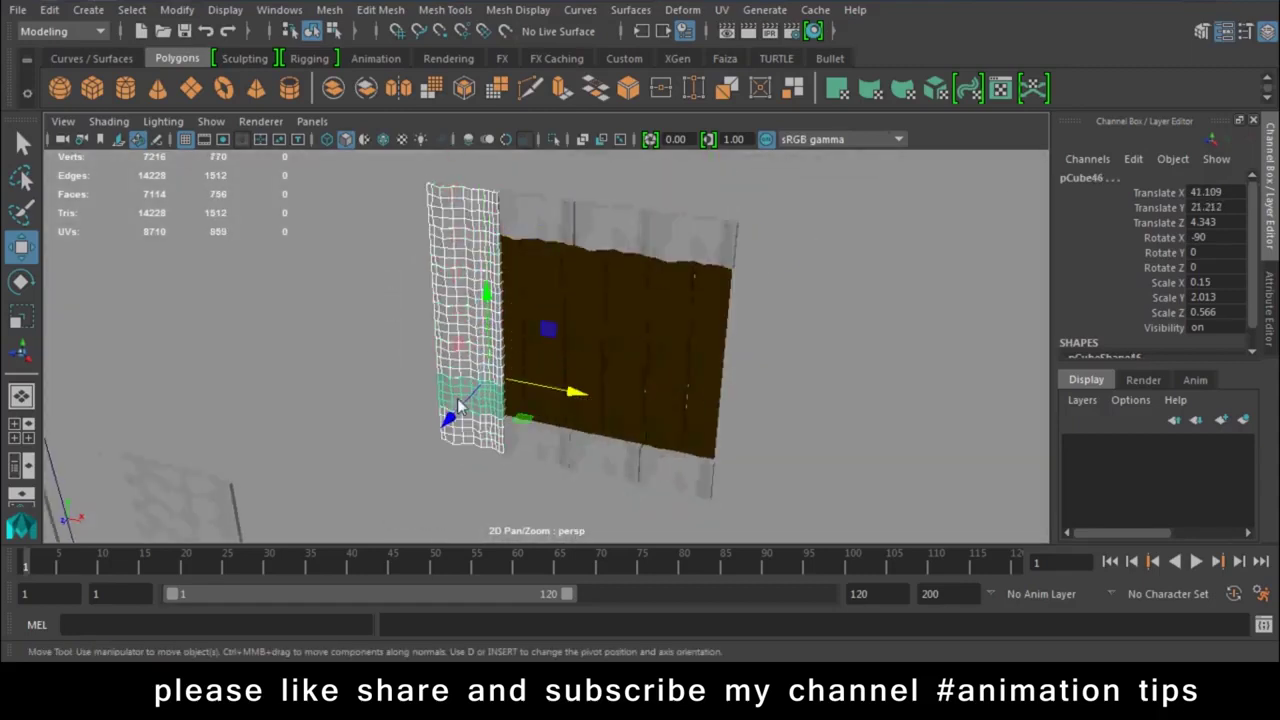
{"action": "key", "text": "ctrl+d"}
{"action": "mouse_move", "coordinate": [566, 390]}
{"action": "left_mouse_down"}
{"action": "mouse_move", "coordinate": [897, 433]}
{"action": "mouse_move", "coordinate": [870, 433]}
{"action": "left_mouse_up"}
{"action": "mouse_move", "coordinate": [401, 444]}
{"action": "left_mouse_down", "text": "alt"}
{"action": "mouse_move", "coordinate": [585, 408]}
{"action": "mouse_move", "coordinate": [520, 302]}
{"action": "left_mouse_up", "text": "alt"}
Select a vertex patch on an upper brick and turn on soft selection
{"action": "left_click", "coordinate": [519, 225]}
{"action": "right_click_drag", "start_coordinate": [519, 162], "coordinate": [401, 166]}
{"action": "mouse_move", "coordinate": [468, 230]}
{"action": "left_mouse_down"}
{"action": "mouse_move", "coordinate": [520, 270]}
{"action": "mouse_move", "coordinate": [545, 265]}
{"action": "left_mouse_up"}
{"action": "key", "text": "b"}
{"action": "key", "text": "ctrl+z"}
{"action": "right_click_drag", "start_coordinate": [545, 265], "coordinate": [576, 378], "text": "alt"}
Set a soft-selection falloff radius of 1.00 and push the vertices to roughen the brick
{"action": "double_click", "coordinate": [21, 246]}
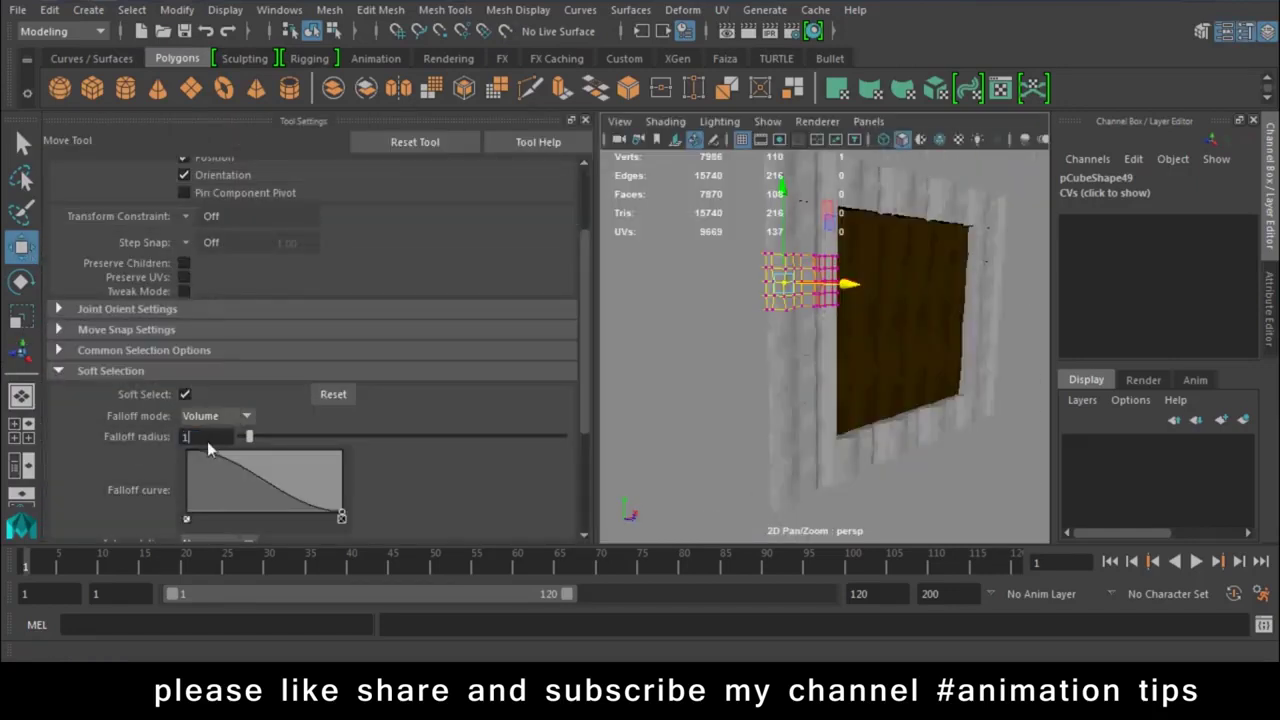
{"action": "key", "text": "Return"}
{"action": "scroll", "coordinate": [803, 230], "scroll_direction": "up", "scroll_amount": 3}
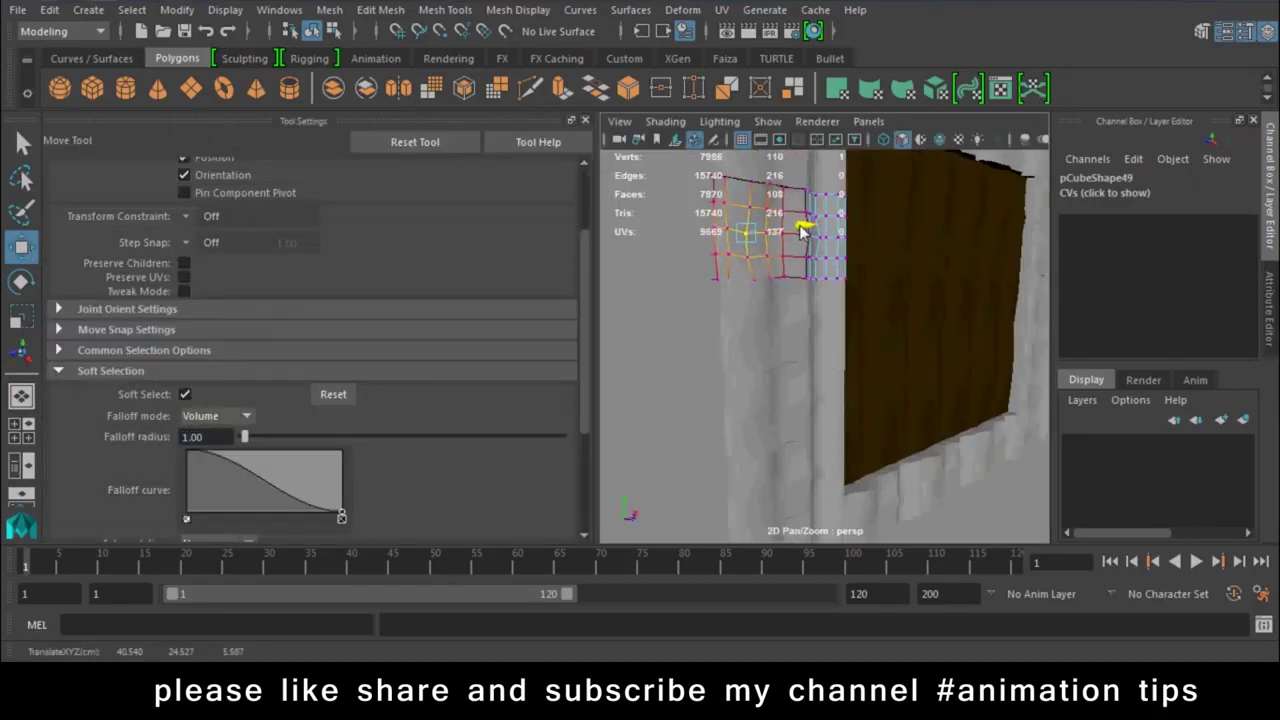
{"action": "left_click_drag", "start_coordinate": [836, 259], "coordinate": [832, 262]}
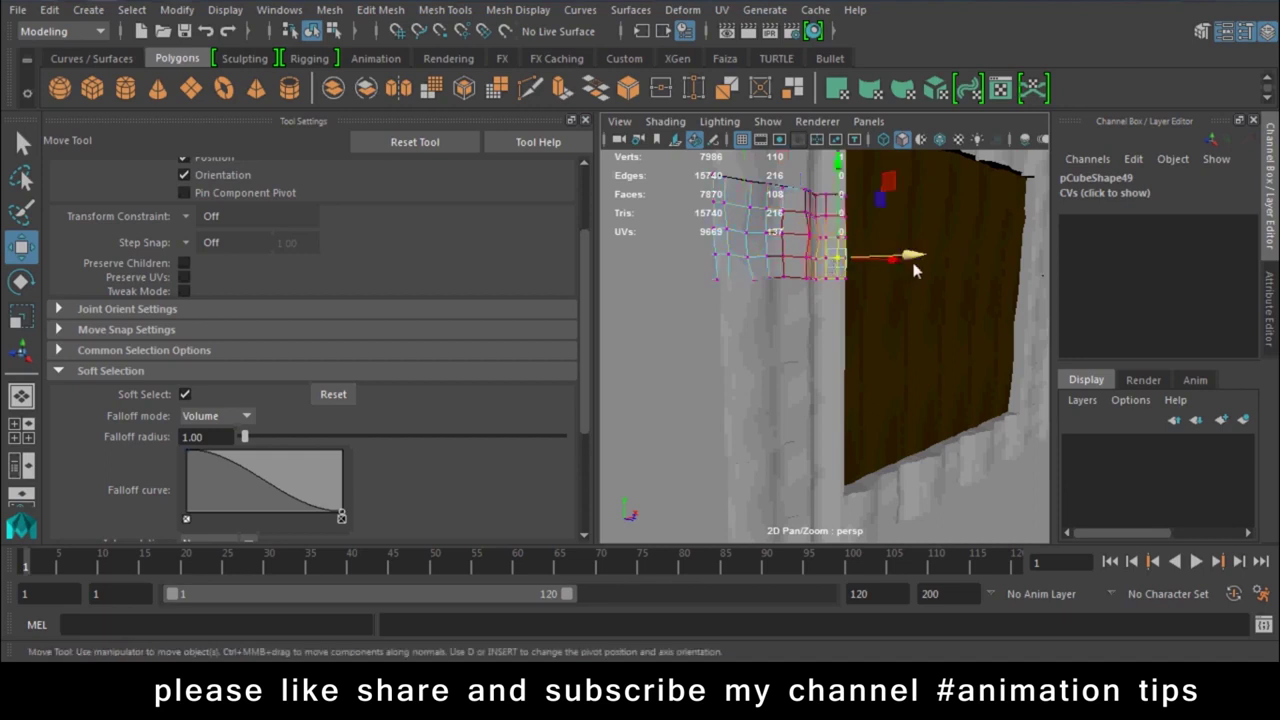
{"action": "left_click_drag", "start_coordinate": [913, 268], "coordinate": [920, 260]}
{"action": "left_click_drag", "start_coordinate": [857, 198], "coordinate": [866, 210]}
Select vertices on the next brick down and push them outward
{"action": "left_click", "coordinate": [801, 303]}
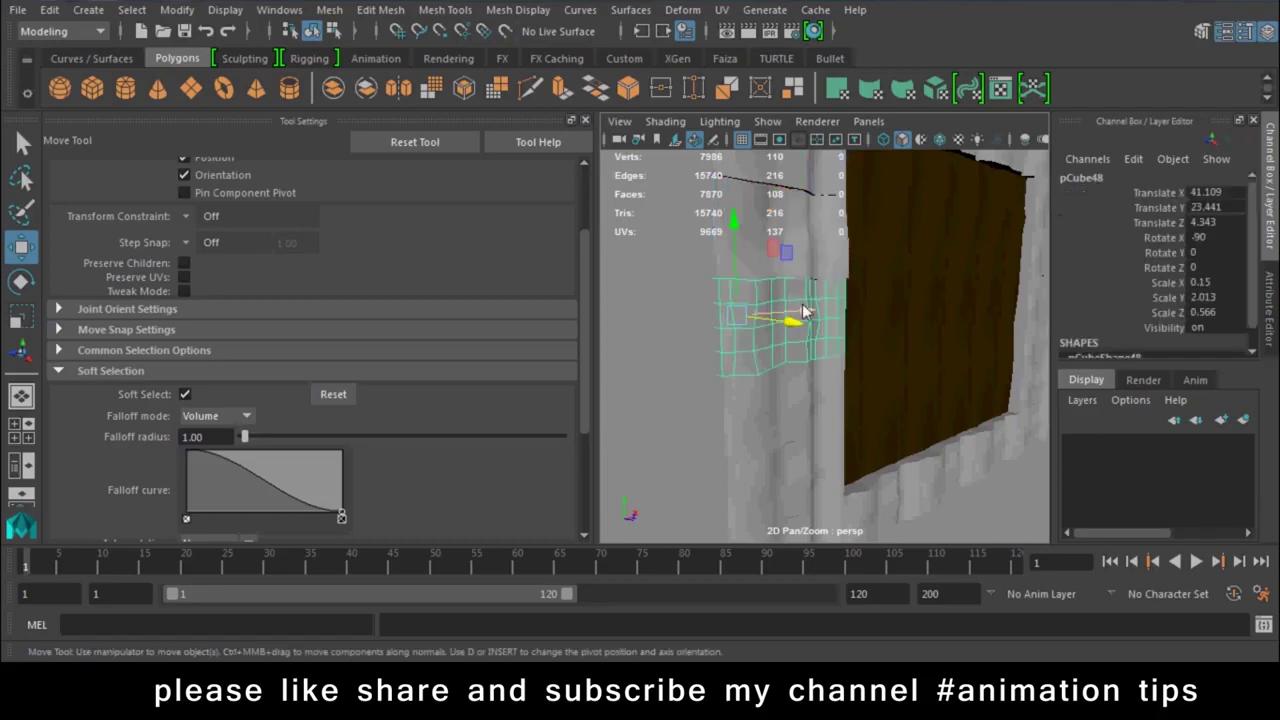
{"action": "right_click_drag", "start_coordinate": [760, 348], "coordinate": [745, 200]}
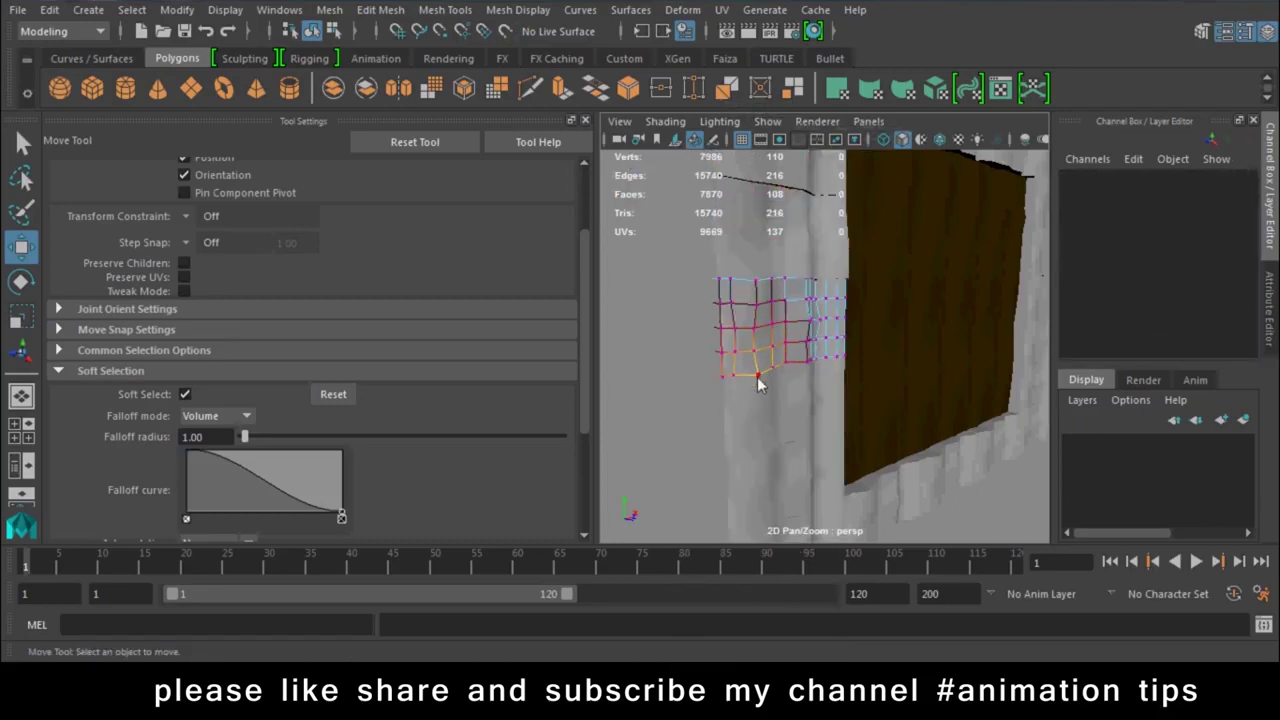
{"action": "left_click", "coordinate": [757, 376]}
{"action": "left_click", "coordinate": [810, 298]}
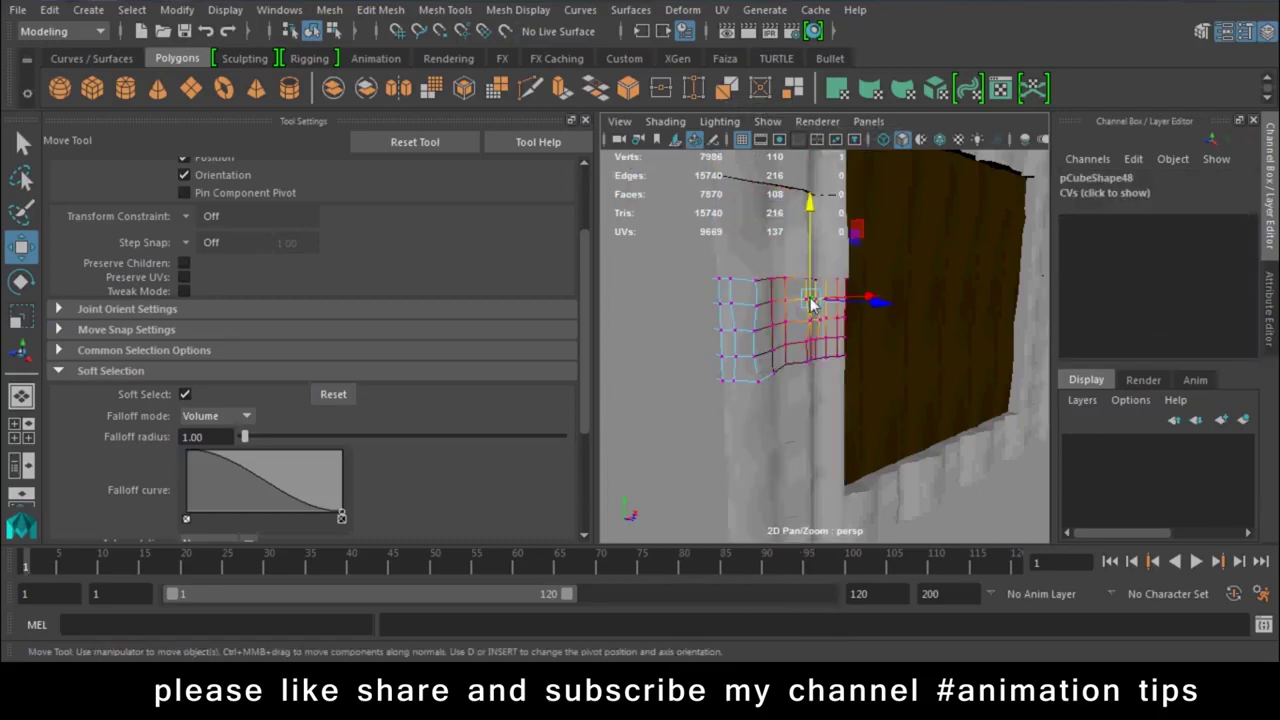
{"action": "left_click_drag", "start_coordinate": [880, 305], "coordinate": [887, 305]}
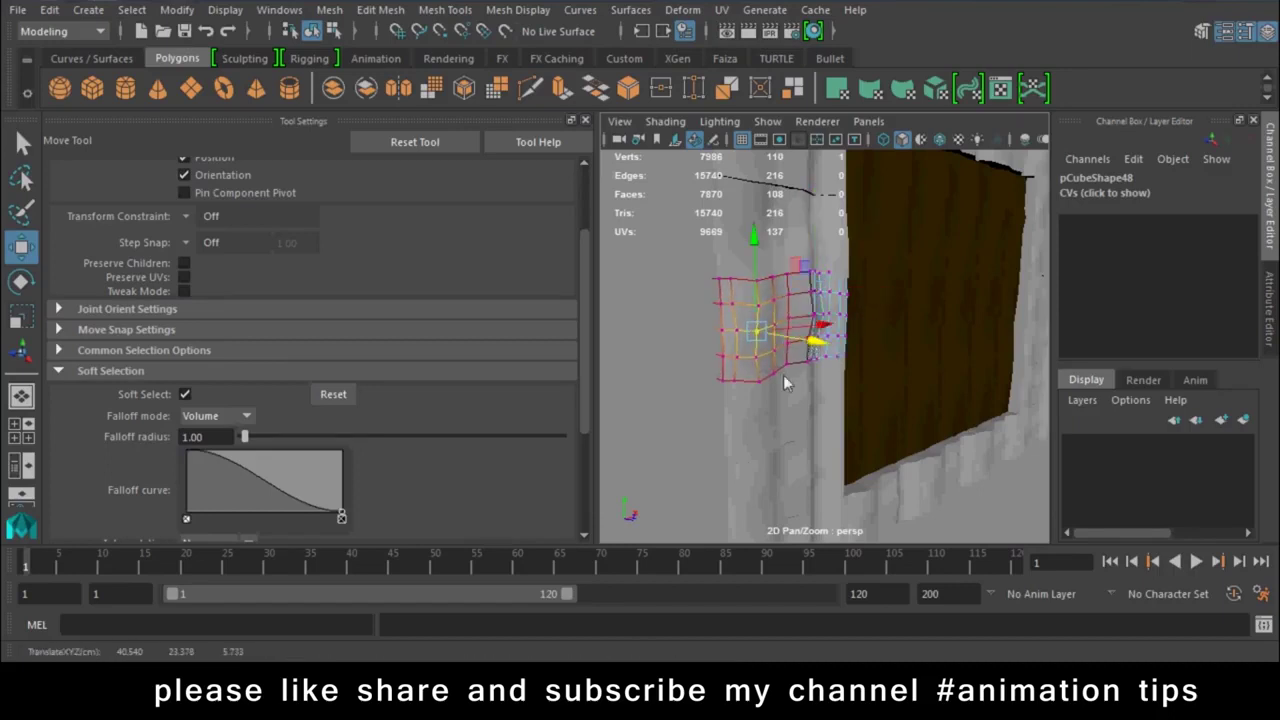
On the next brick, shrink the falloff to 0.40 and push one vertex out to dent it
{"action": "key", "text": "F8"}
{"action": "left_click_drag", "start_coordinate": [757, 357], "coordinate": [768, 385], "text": "alt"}
{"action": "middle_click_drag", "start_coordinate": [768, 385], "coordinate": [758, 340], "text": "alt"}
{"action": "right_click_drag", "start_coordinate": [760, 340], "coordinate": [758, 315]}
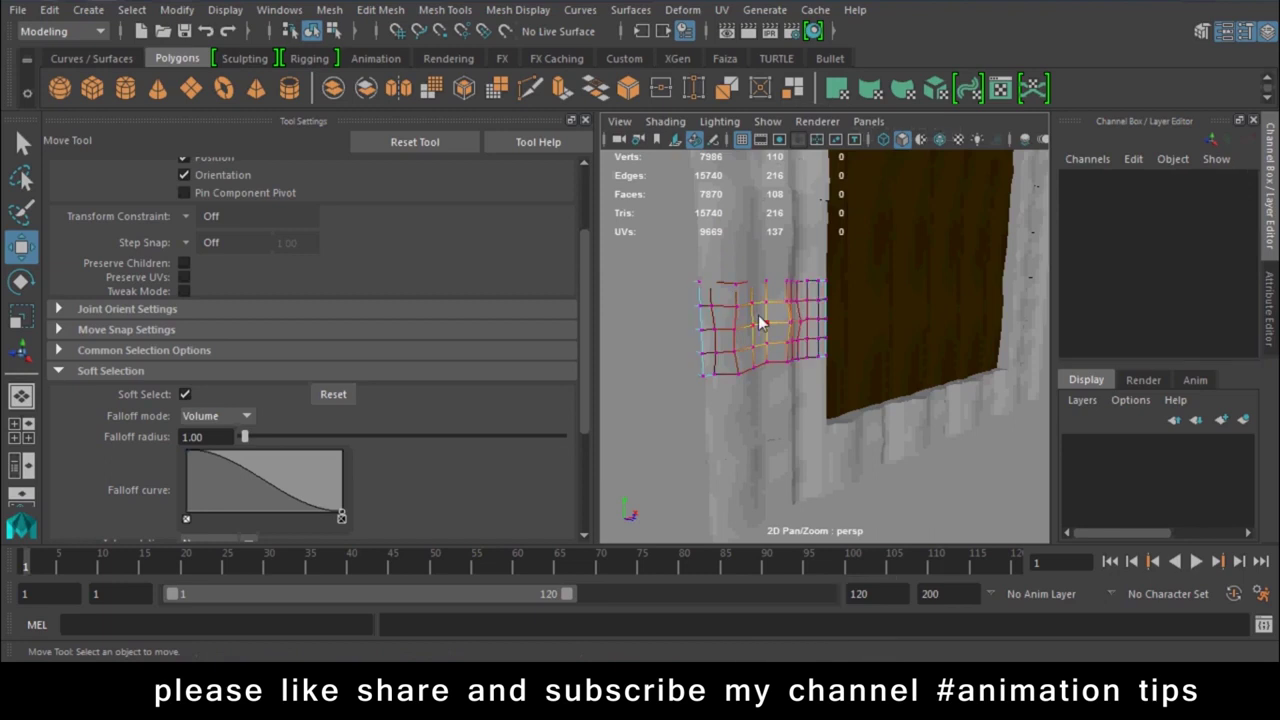
{"action": "left_click", "coordinate": [764, 320]}
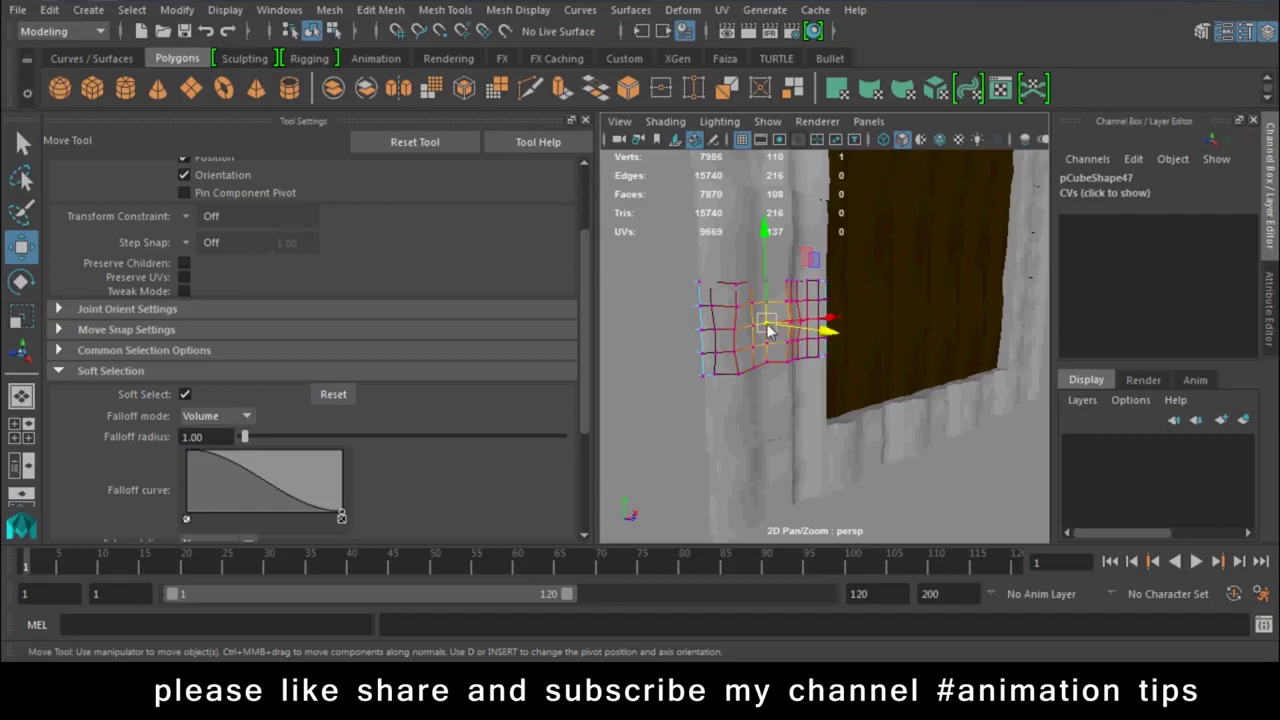
{"action": "left_click_drag", "start_coordinate": [770, 332], "coordinate": [741, 344]}
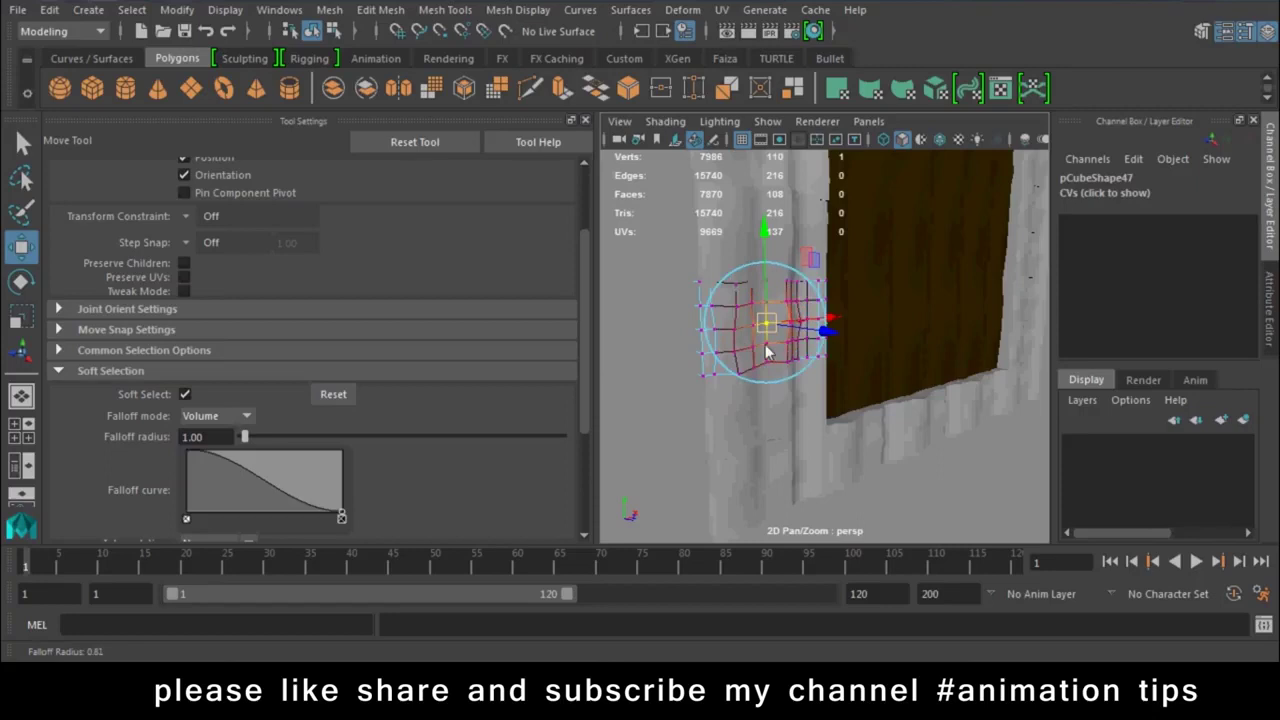
{"action": "left_click_drag", "start_coordinate": [741, 344], "coordinate": [730, 344]}
{"action": "left_click", "coordinate": [826, 336]}
{"action": "left_click_drag", "start_coordinate": [826, 340], "coordinate": [836, 342]}
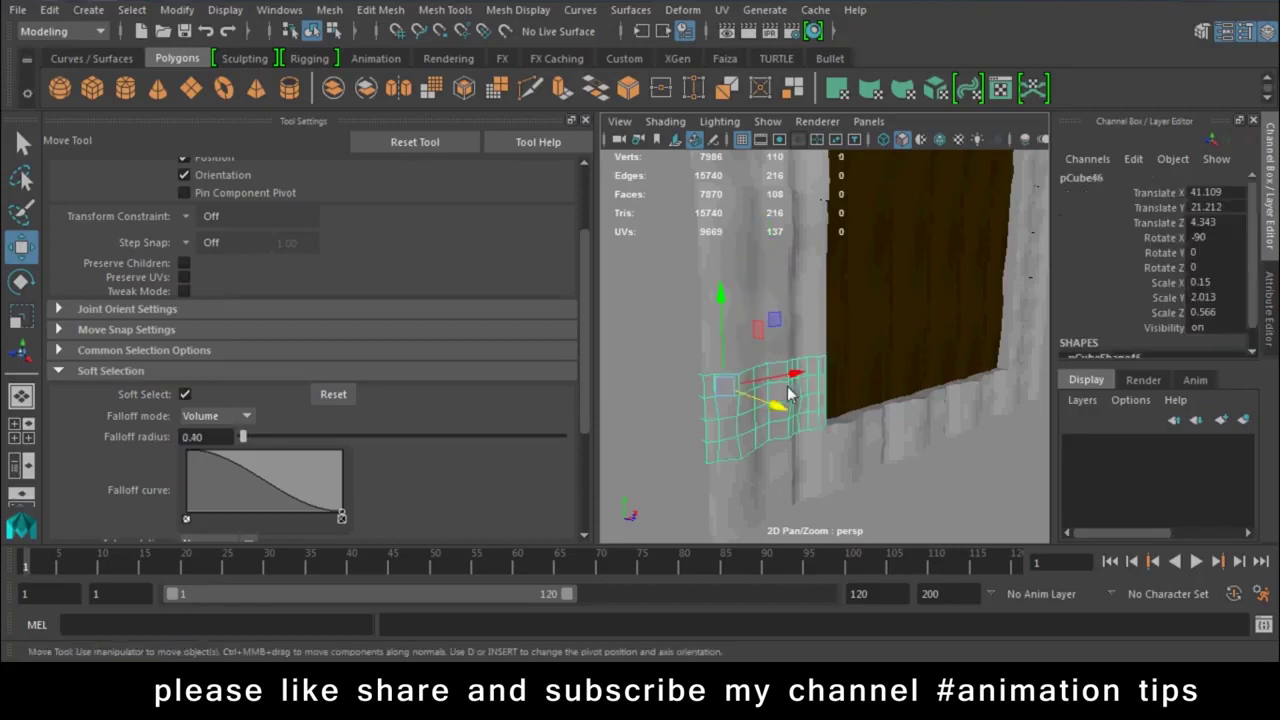
Widen the falloff to 0.56 and push chosen grid mesh vertices to the left
{"action": "right_click_drag", "start_coordinate": [771, 210], "coordinate": [728, 188]}
{"action": "left_click", "coordinate": [768, 402]}
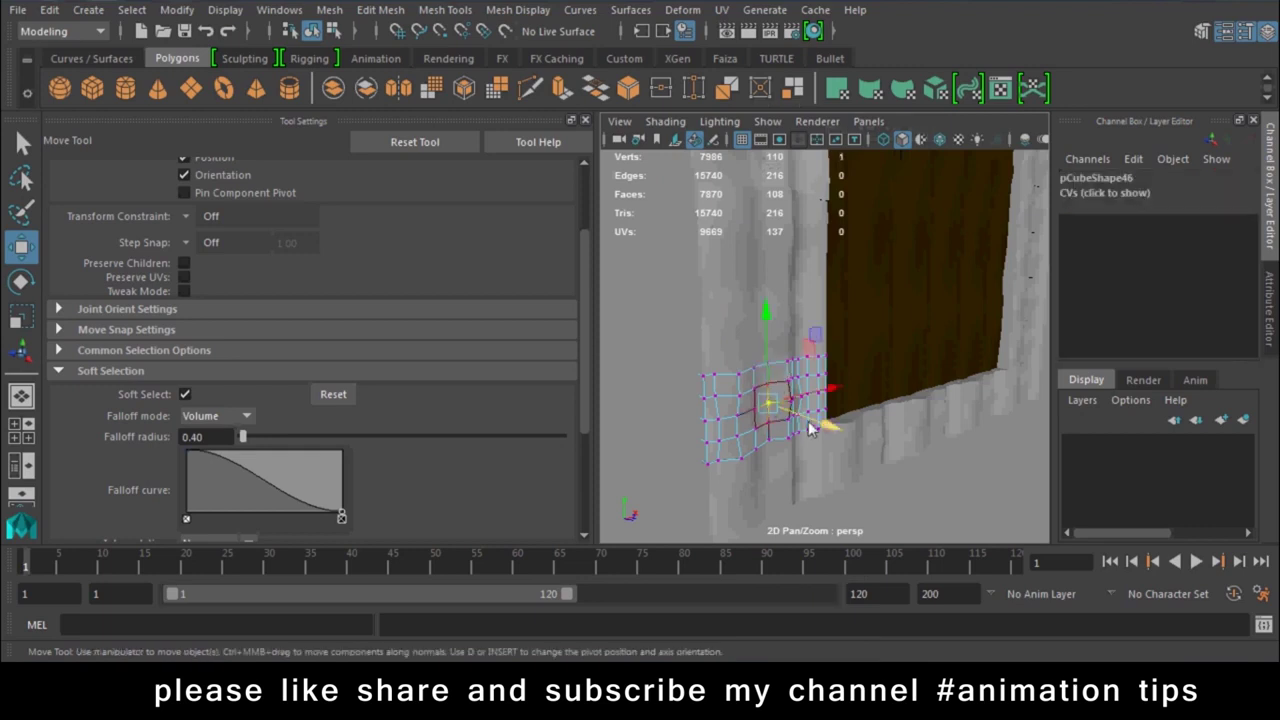
{"action": "mouse_move", "coordinate": [785, 415]}
{"action": "left_mouse_down"}
{"action": "mouse_move", "coordinate": [829, 428]}
{"action": "mouse_move", "coordinate": [800, 505]}
{"action": "left_mouse_up"}
{"action": "right_click_drag", "start_coordinate": [700, 305], "coordinate": [797, 505]}
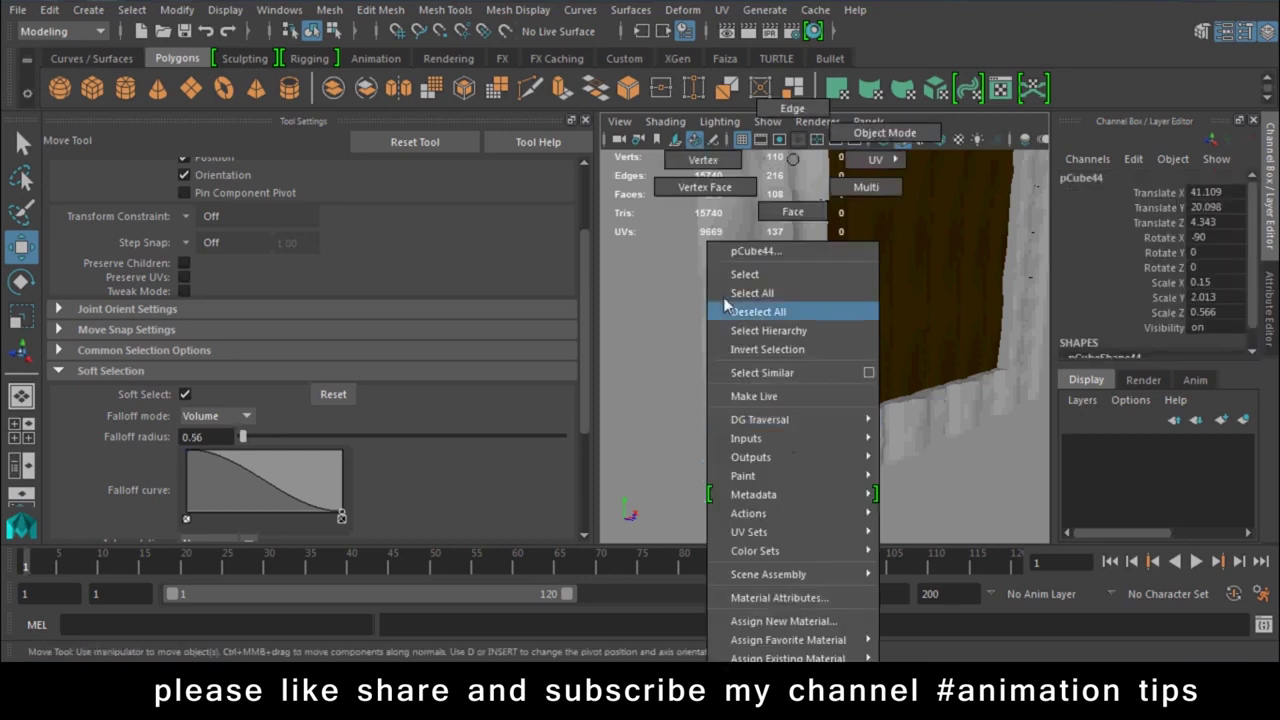
{"action": "left_click", "coordinate": [797, 505]}
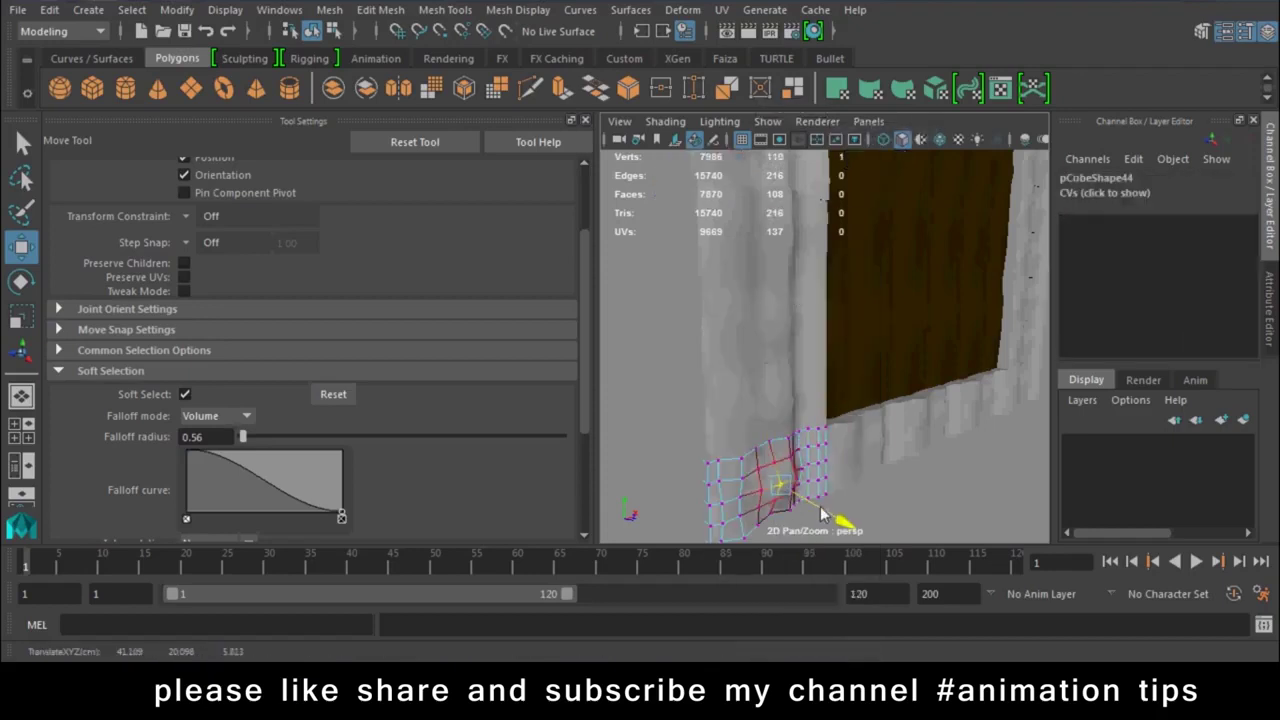
{"action": "middle_click_drag", "start_coordinate": [730, 510], "coordinate": [787, 532]}
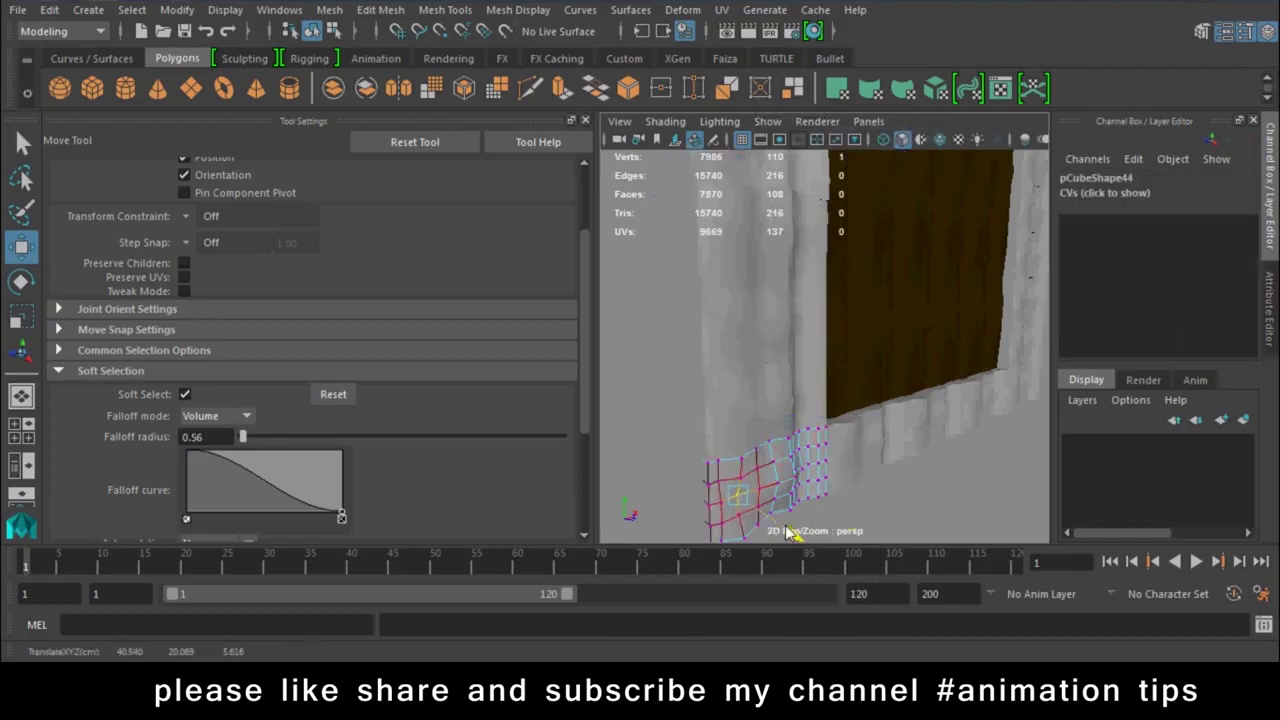
Duplicate the small beam cube under the roof and lower the copy to the ground
{"action": "right_click_drag", "start_coordinate": [851, 237], "coordinate": [880, 135]}
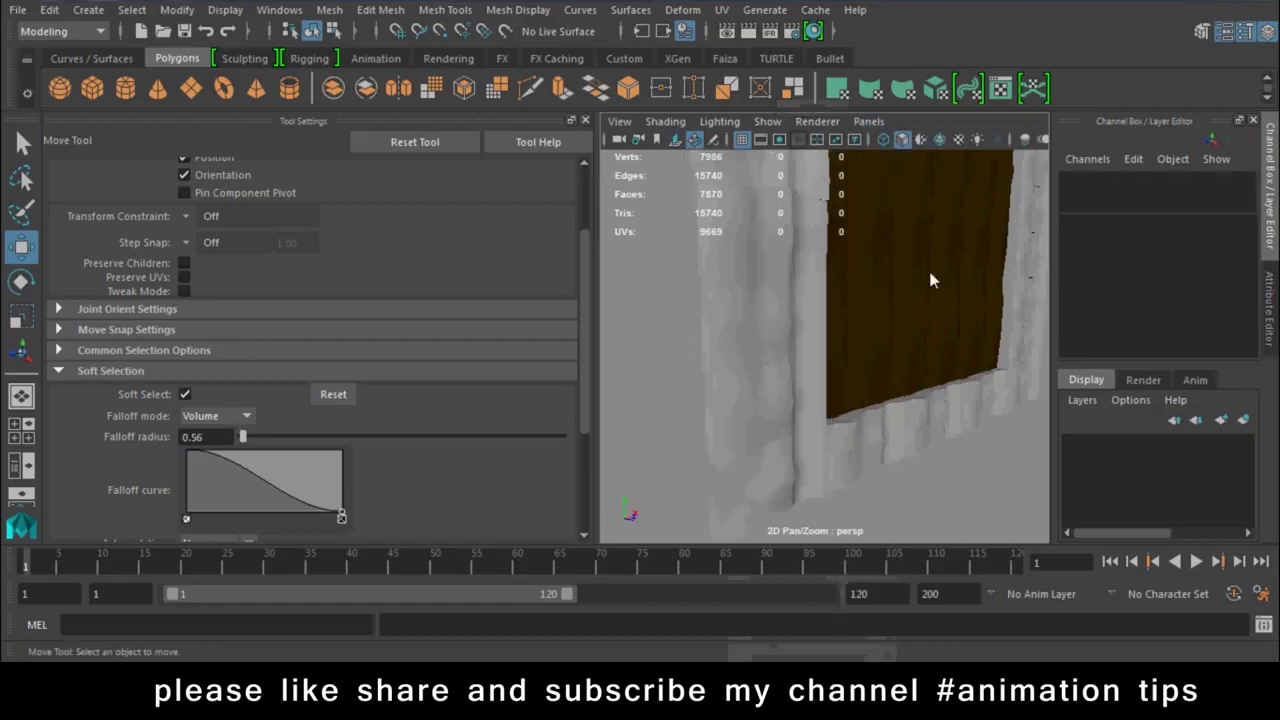
{"action": "scroll", "coordinate": [797, 388], "scroll_direction": "down", "scroll_amount": 5}
{"action": "mouse_move", "coordinate": [797, 388]}
{"action": "left_mouse_down", "text": "alt"}
{"action": "mouse_move", "coordinate": [919, 436]}
{"action": "mouse_move", "coordinate": [887, 357]}
{"action": "left_mouse_up", "text": "alt"}
{"action": "scroll", "coordinate": [890, 362], "scroll_direction": "up", "scroll_amount": 3}
{"action": "left_click_drag", "start_coordinate": [937, 468], "coordinate": [805, 358], "text": "alt"}
{"action": "left_click", "coordinate": [803, 345]}
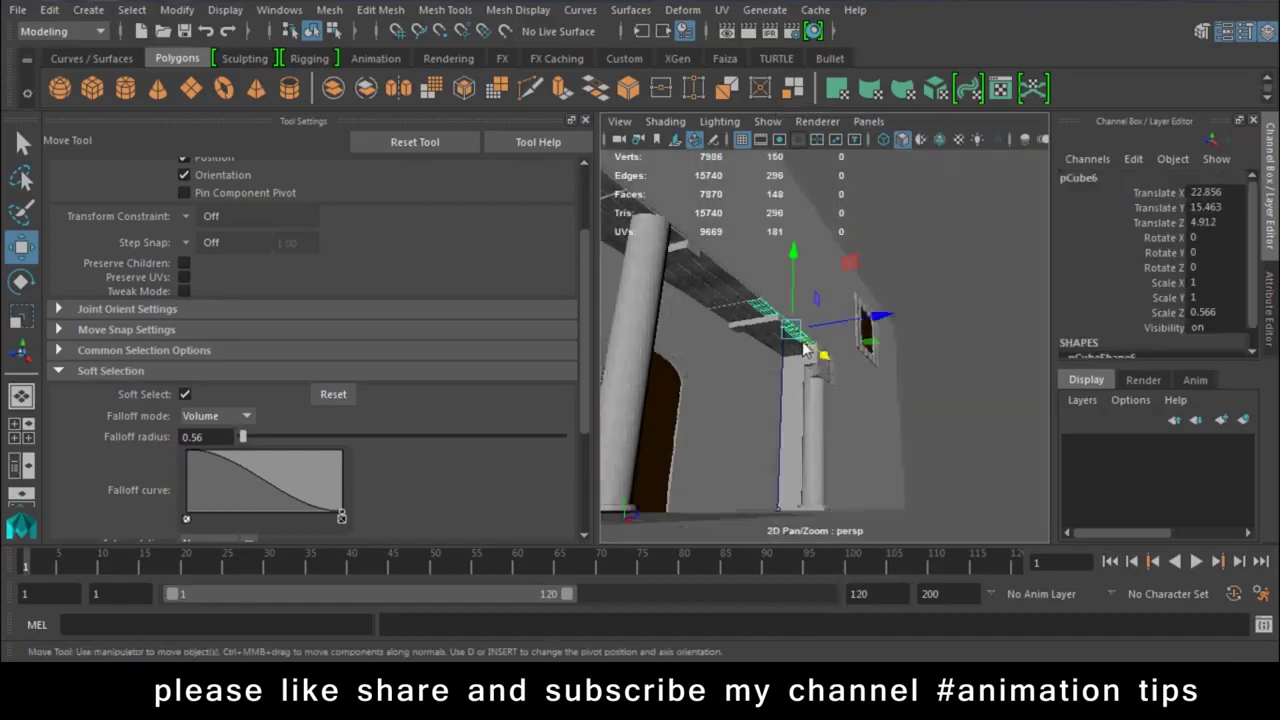
{"action": "key", "text": "ctrl+d"}
{"action": "left_click_drag", "start_coordinate": [886, 317], "coordinate": [915, 325]}
{"action": "left_click_drag", "start_coordinate": [829, 300], "coordinate": [838, 407]}
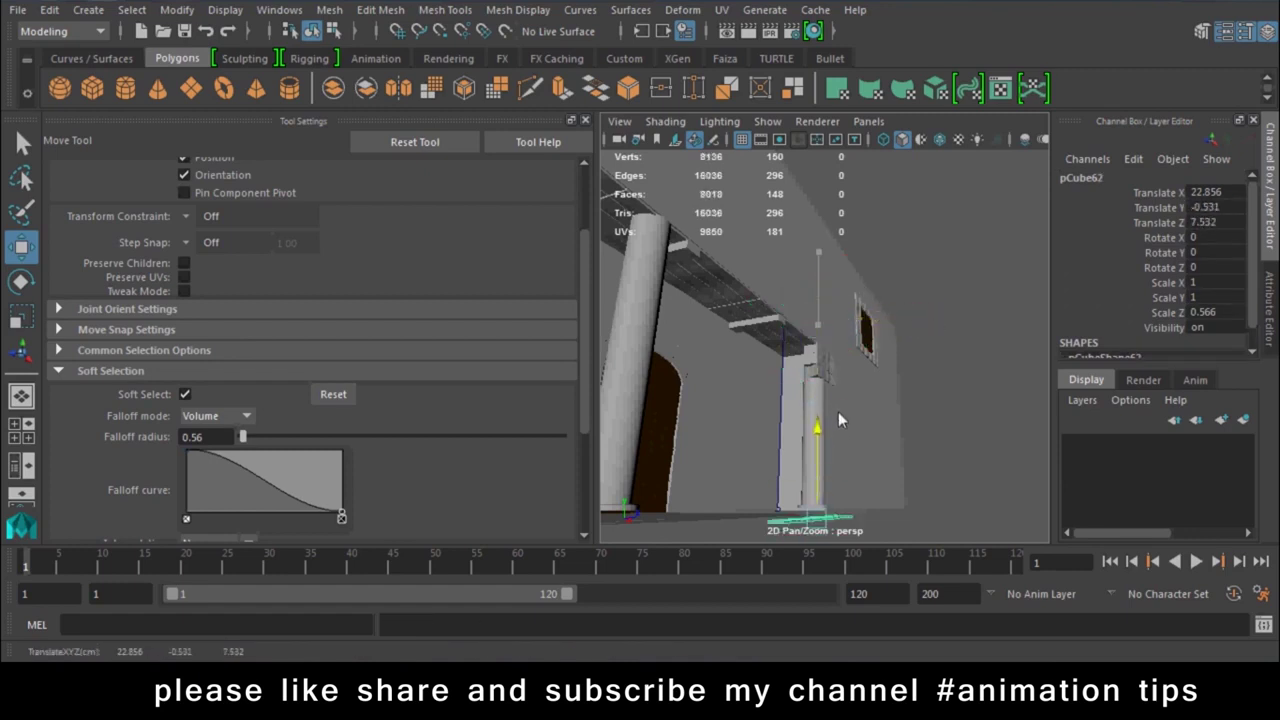
{"action": "mouse_move", "coordinate": [838, 407]}
{"action": "middle_mouse_down", "text": "alt"}
{"action": "mouse_move", "coordinate": [826, 451]}
{"action": "mouse_move", "coordinate": [891, 423]}
{"action": "middle_mouse_up", "text": "alt"}
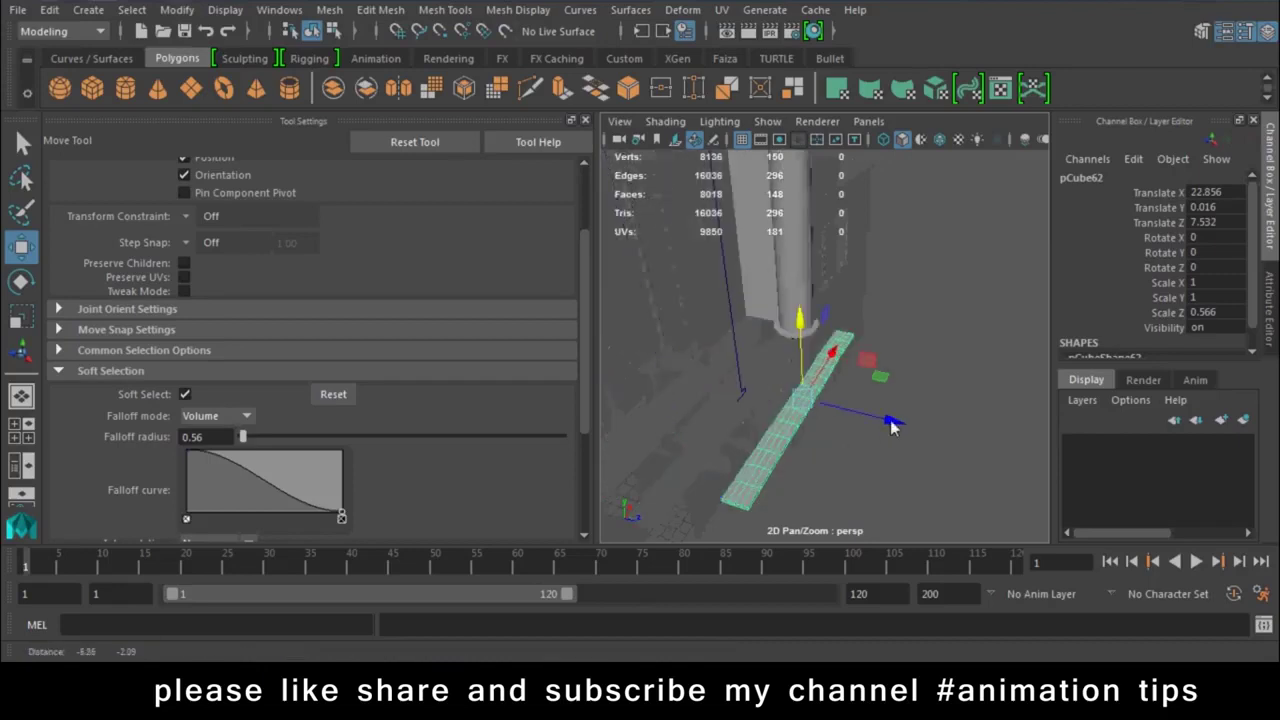
{"action": "left_click_drag", "start_coordinate": [886, 424], "coordinate": [900, 428]}
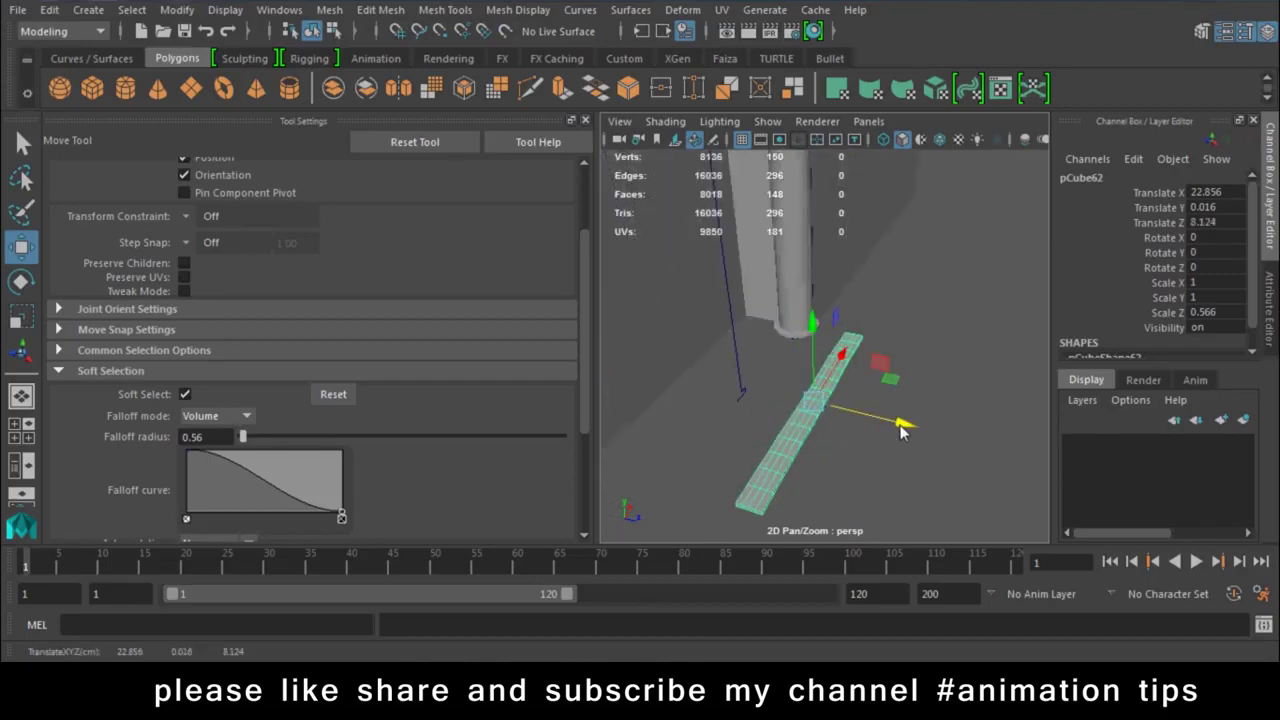
Set the copy's Rotate Y to 90 and place it beside the tall column, just above the ground
{"action": "key", "text": "e"}
{"action": "mouse_move", "coordinate": [847, 463]}
{"action": "left_mouse_down"}
{"action": "mouse_move", "coordinate": [1012, 453]}
{"action": "mouse_move", "coordinate": [803, 466]}
{"action": "mouse_move", "coordinate": [871, 464]}
{"action": "mouse_move", "coordinate": [852, 465]}
{"action": "left_mouse_up"}
{"action": "key", "text": "w"}
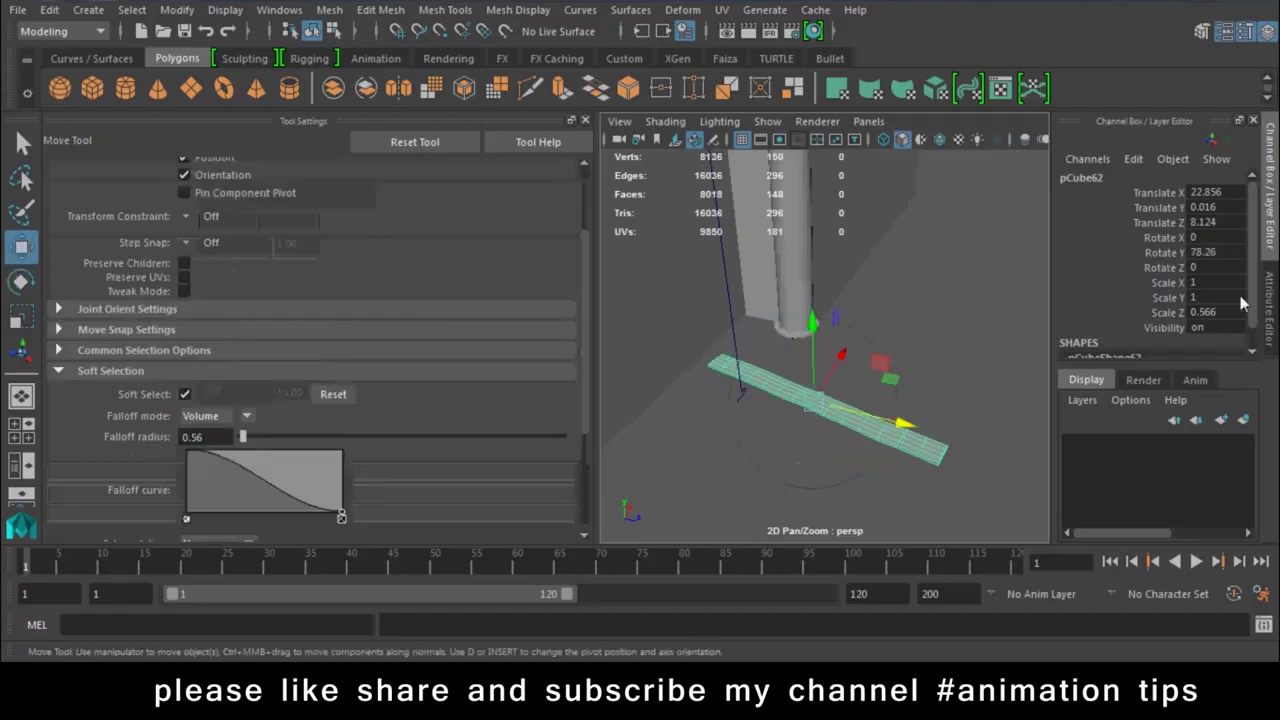
{"action": "left_click", "coordinate": [1230, 255]}
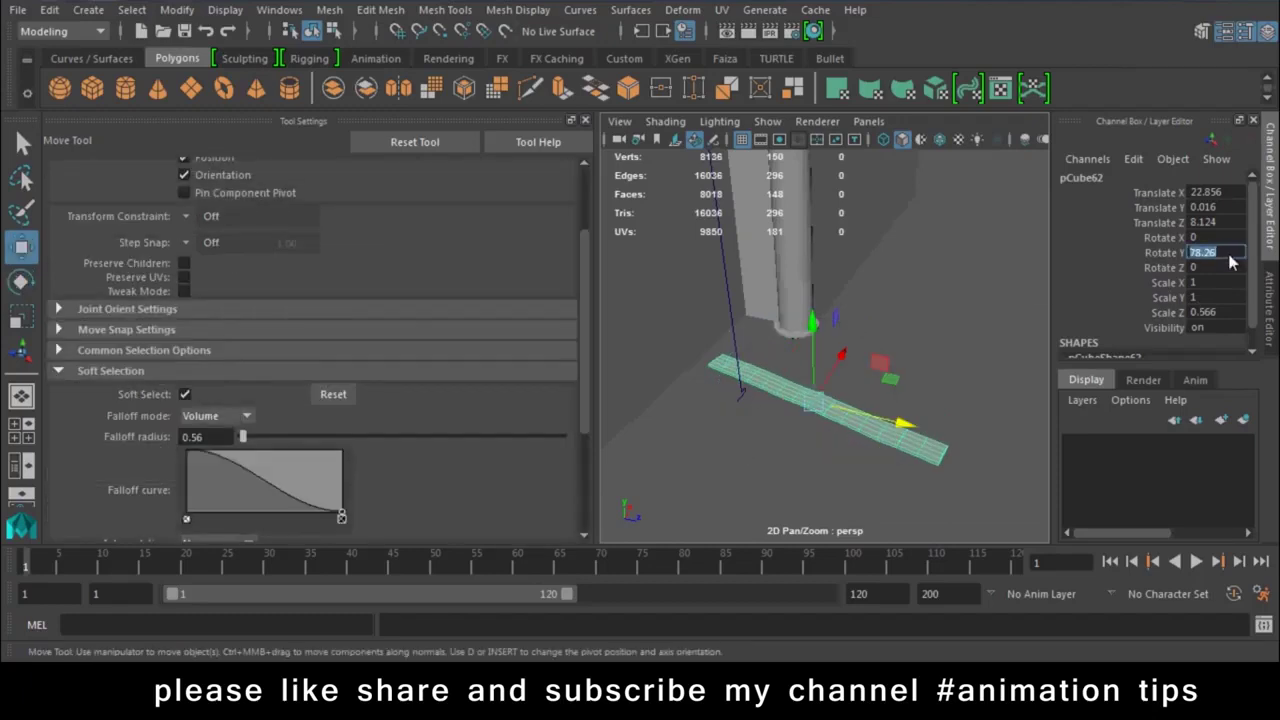
{"action": "type", "text": "90"}
{"action": "key", "text": "Return"}
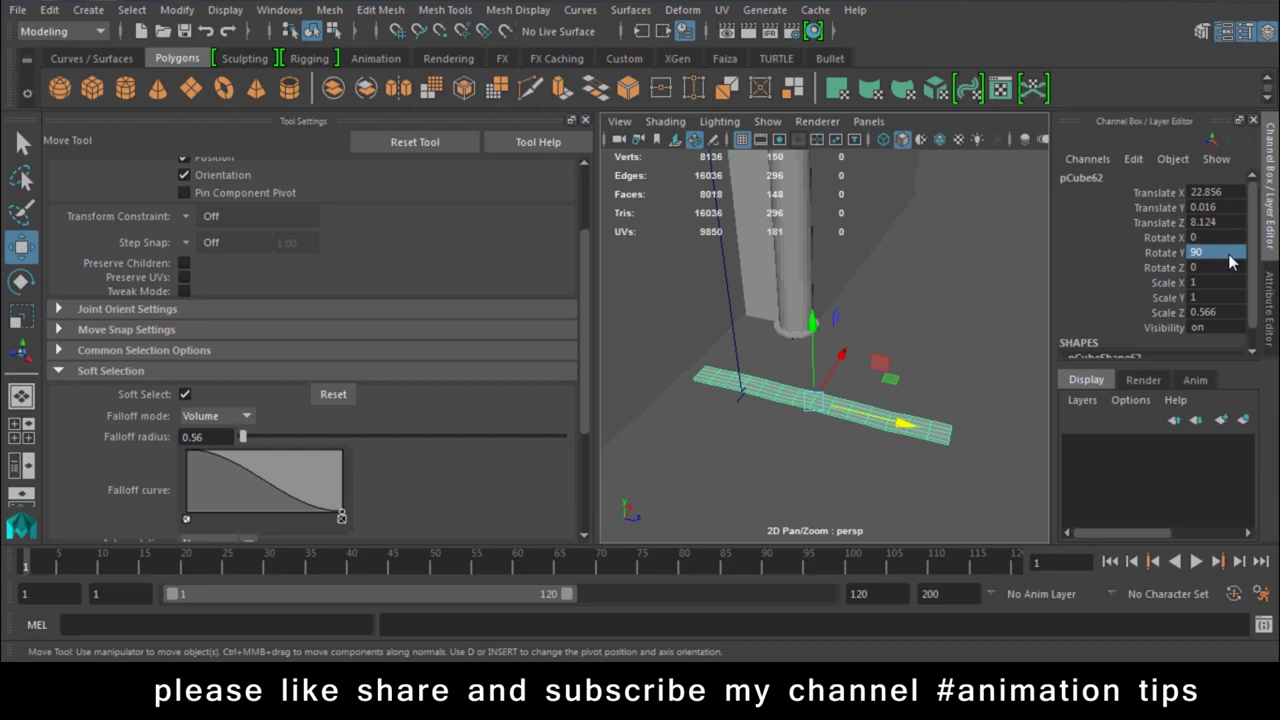
{"action": "mouse_move", "coordinate": [890, 441]}
{"action": "left_mouse_down", "text": "alt"}
{"action": "mouse_move", "coordinate": [903, 366]}
{"action": "mouse_move", "coordinate": [837, 378]}
{"action": "left_mouse_up", "text": "alt"}
{"action": "left_click_drag", "start_coordinate": [850, 425], "coordinate": [905, 404]}
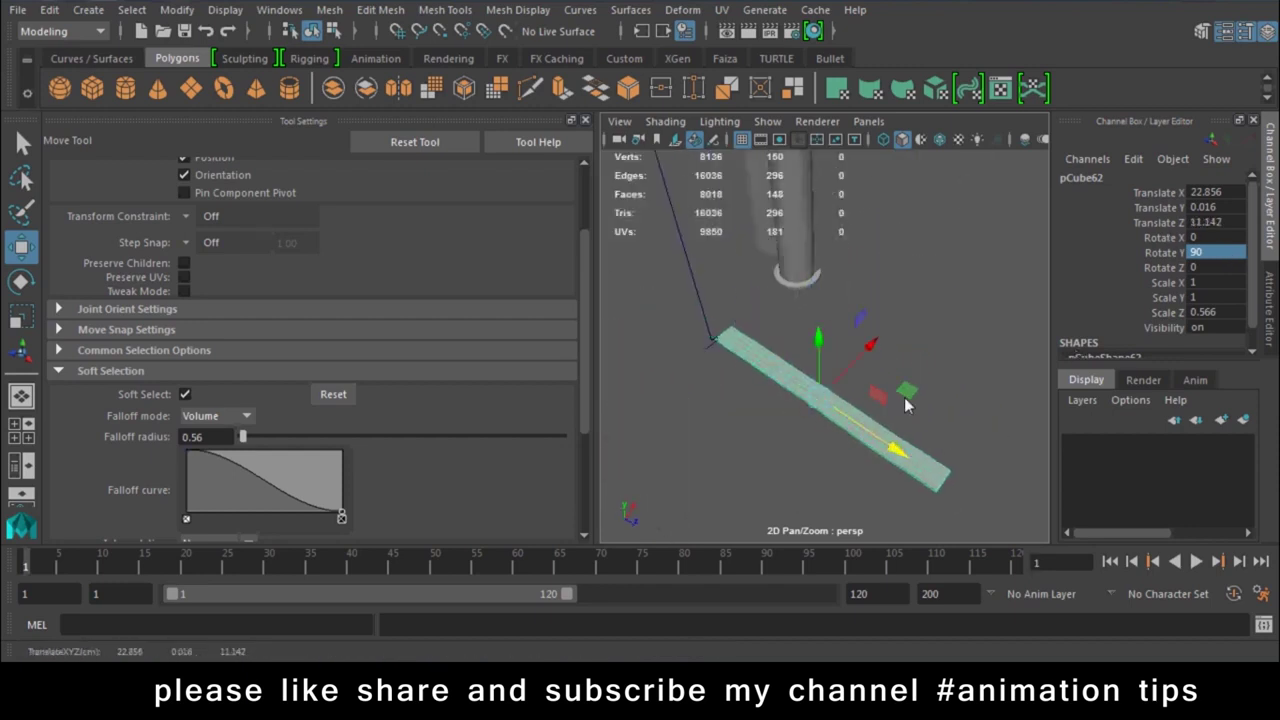
{"action": "left_click_drag", "start_coordinate": [879, 353], "coordinate": [1002, 278]}
{"action": "key", "text": "ctrl+z"}
{"action": "mouse_move", "coordinate": [865, 346]}
{"action": "left_mouse_down", "text": "alt"}
{"action": "mouse_move", "coordinate": [959, 275]}
{"action": "mouse_move", "coordinate": [947, 286]}
{"action": "mouse_move", "coordinate": [999, 302]}
{"action": "mouse_move", "coordinate": [865, 409]}
{"action": "left_mouse_up", "text": "alt"}
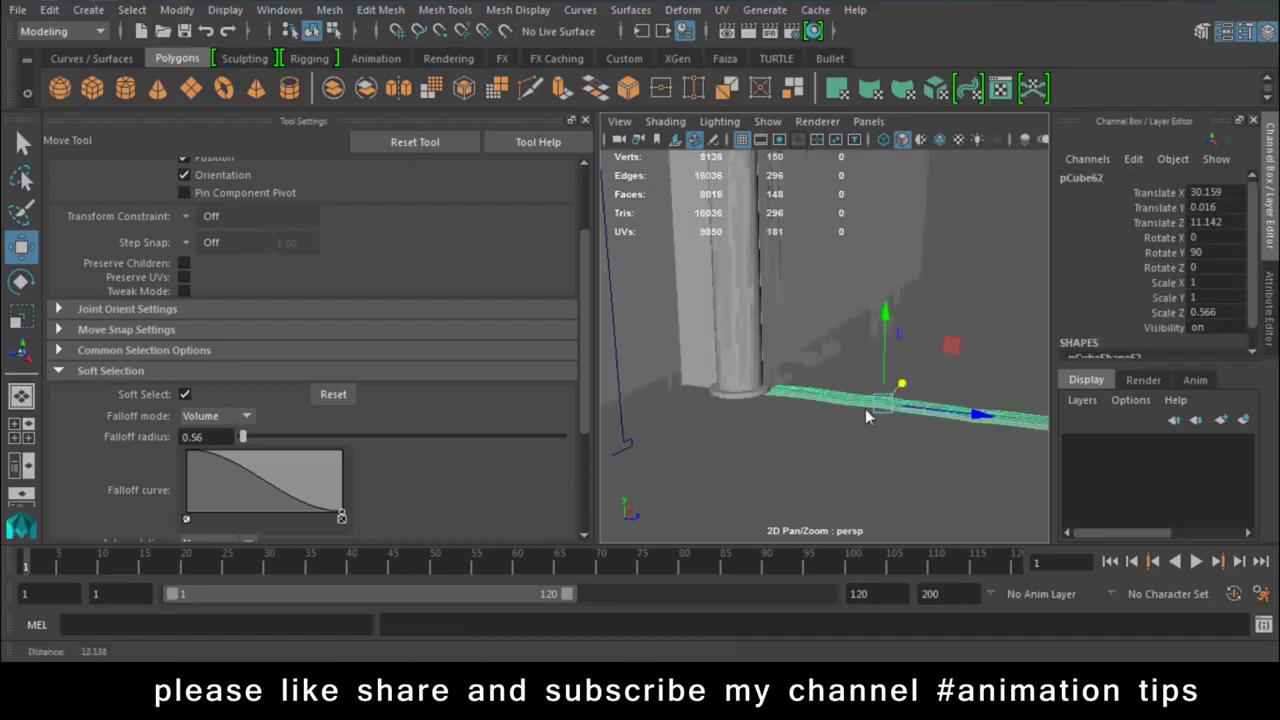
{"action": "left_click_drag", "start_coordinate": [885, 330], "coordinate": [885, 318]}
Draw a large polygon plane, pPlane1, on the grid beneath the building as ground
{"action": "key", "text": "f"}
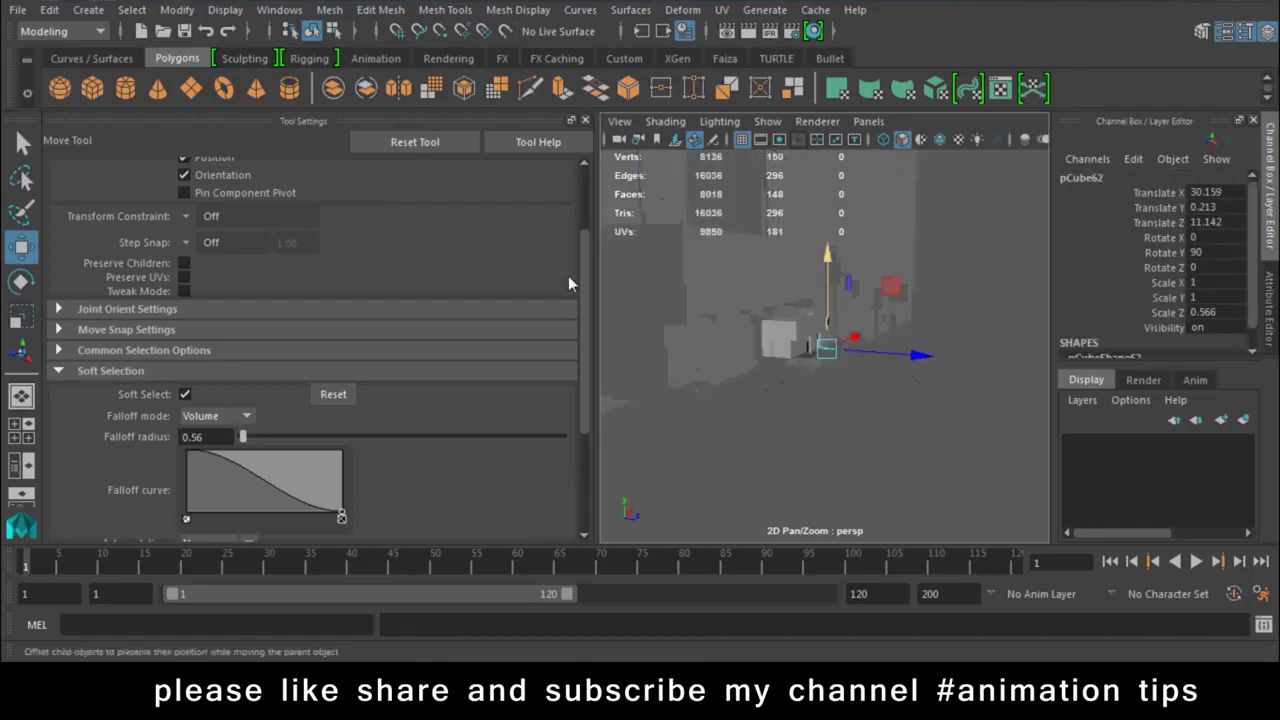
{"action": "left_click_drag", "start_coordinate": [808, 393], "coordinate": [700, 330], "text": "alt"}
{"action": "left_click", "coordinate": [190, 88]}
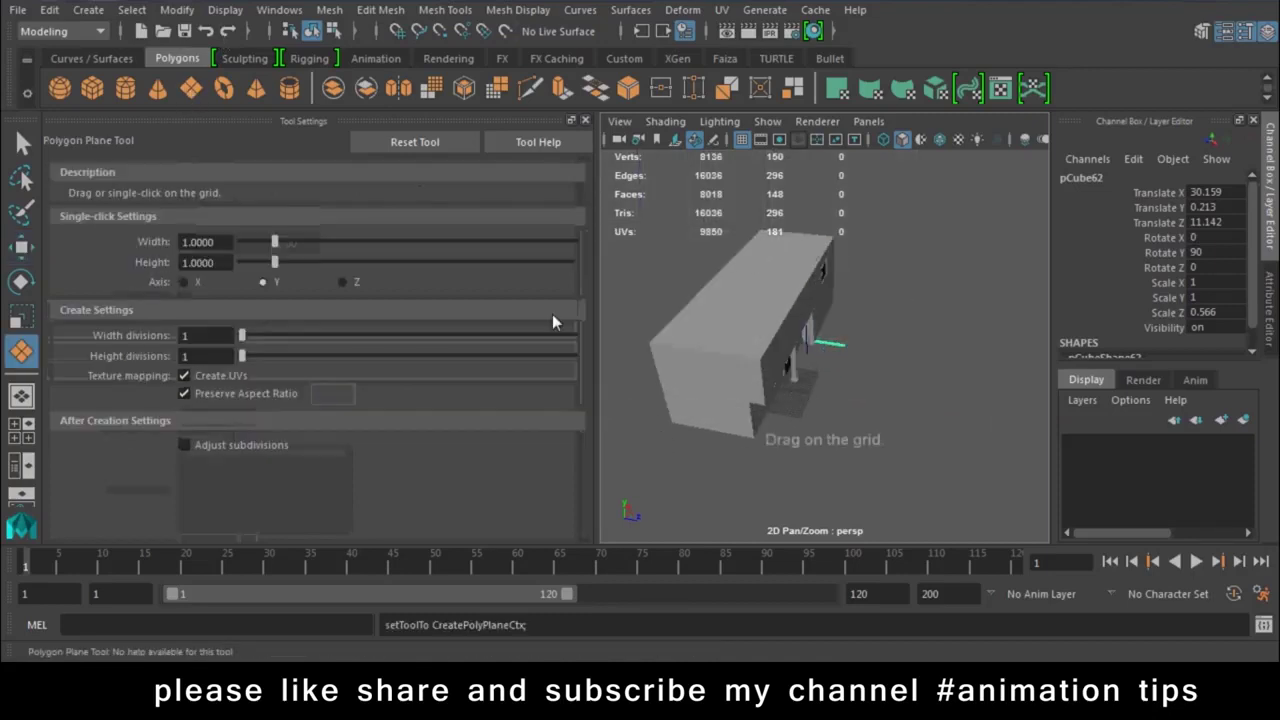
{"action": "scroll", "coordinate": [680, 432], "scroll_direction": "down", "scroll_amount": 3}
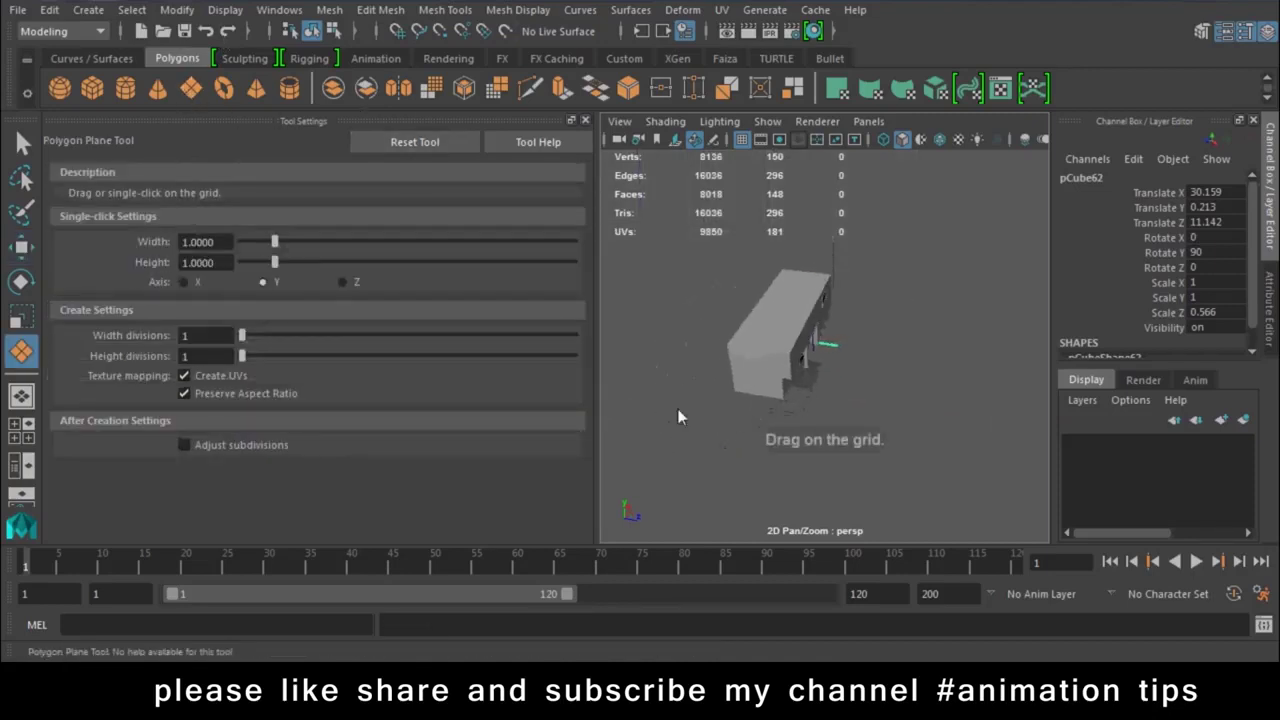
{"action": "scroll", "coordinate": [705, 417], "scroll_direction": "down", "scroll_amount": 1}
{"action": "left_click_drag", "start_coordinate": [690, 407], "coordinate": [1142, 266]}
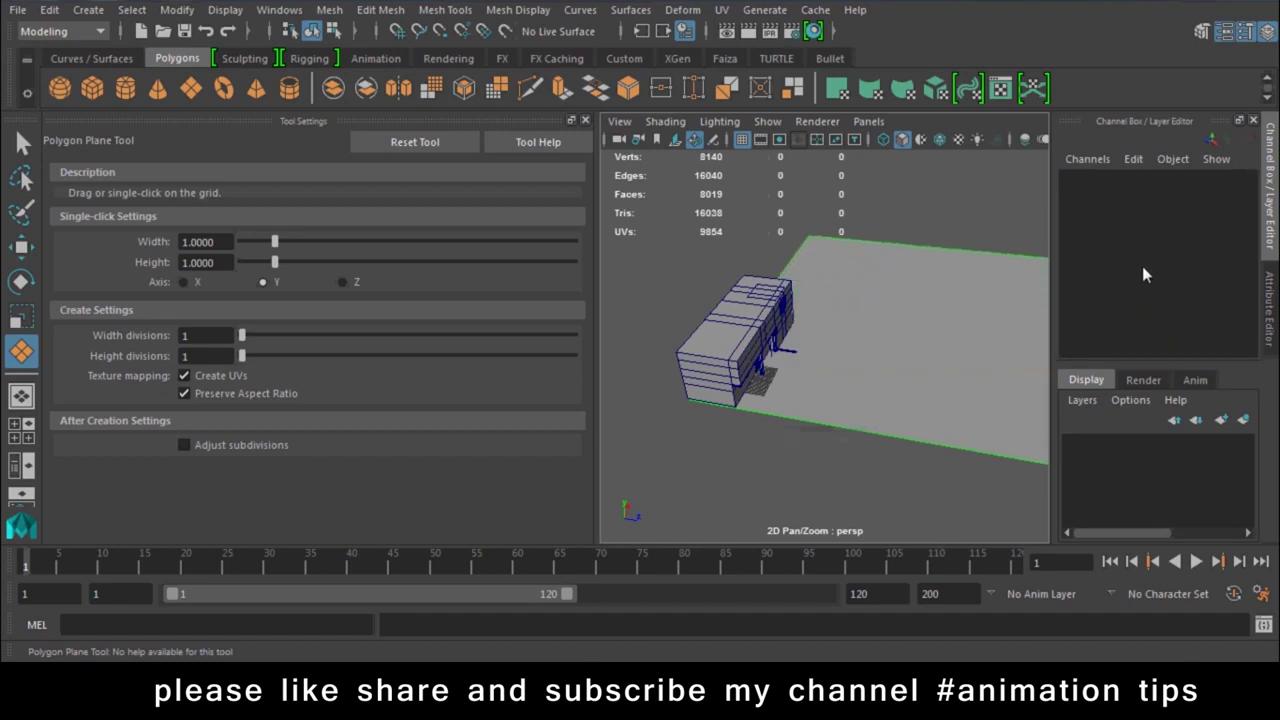
{"action": "key", "text": "w"}
{"action": "left_click_drag", "start_coordinate": [909, 400], "coordinate": [751, 461], "text": "alt"}
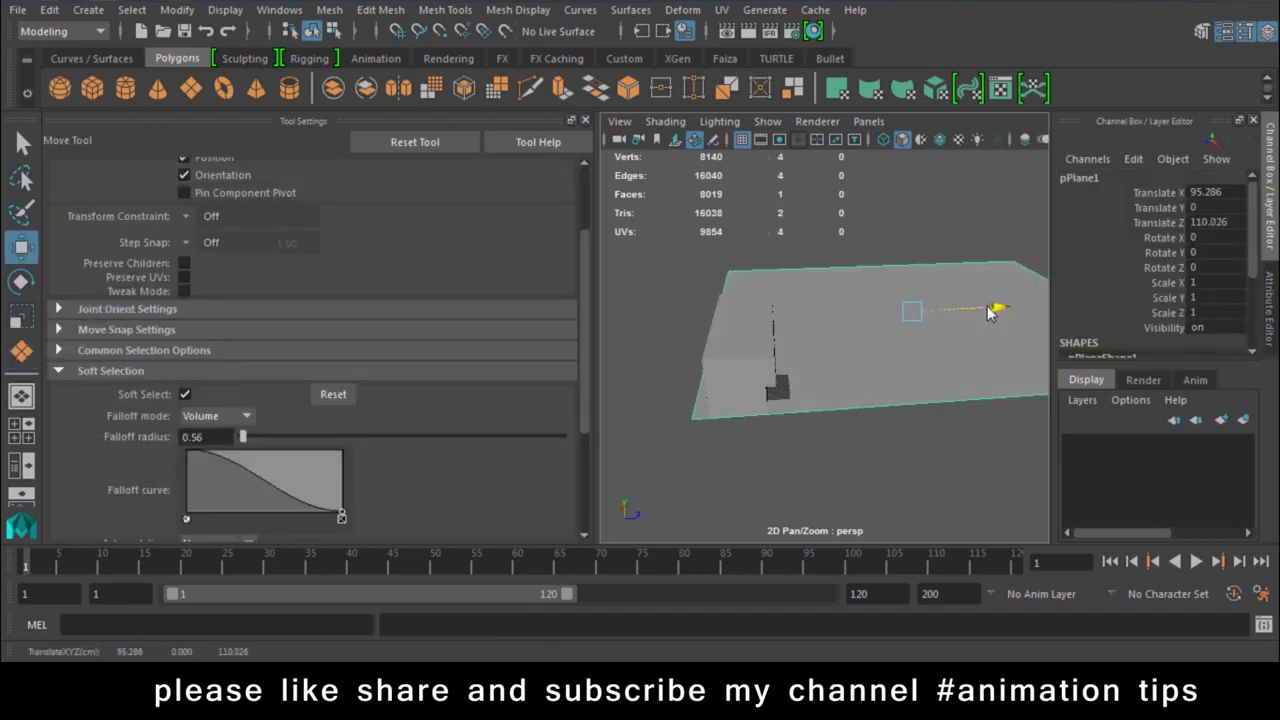
{"action": "scroll", "coordinate": [747, 453], "scroll_direction": "down", "scroll_amount": 2}
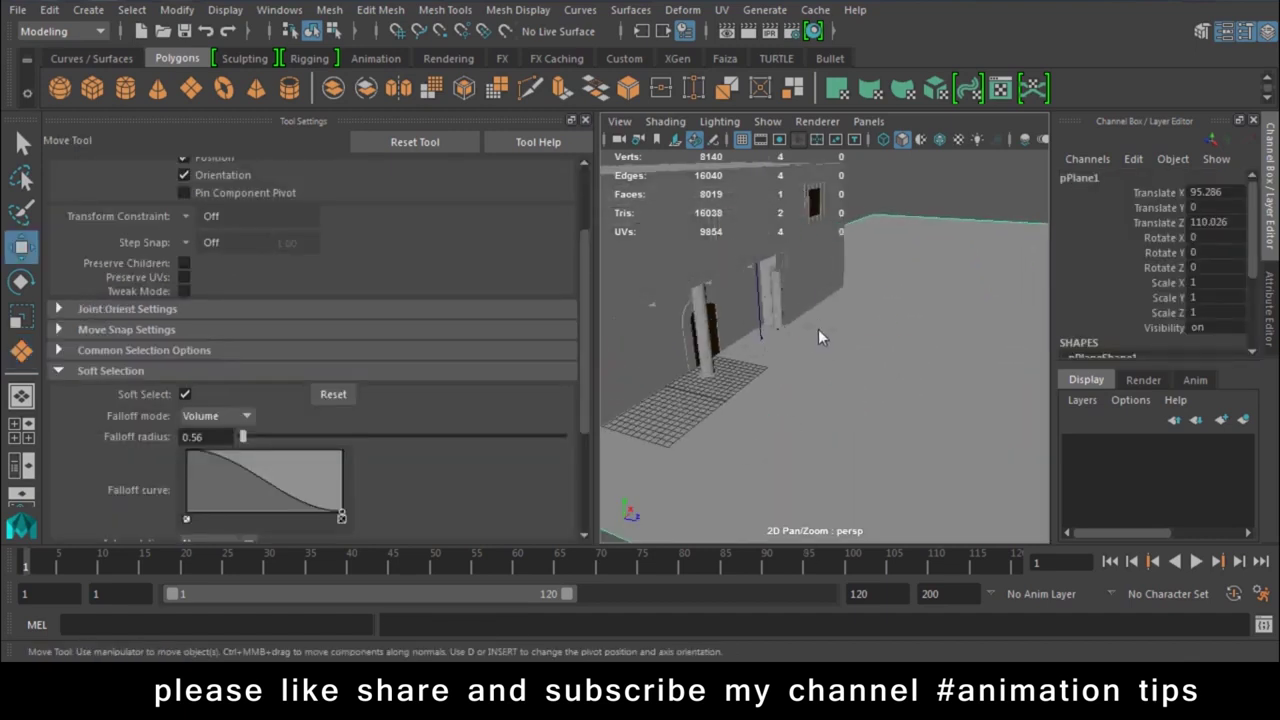
{"action": "left_click", "coordinate": [818, 329]}
Duplicate the strip and butt the copy against the first piece along X
{"action": "key", "text": "f"}
{"action": "mouse_move", "coordinate": [879, 334]}
{"action": "left_mouse_down", "text": "alt"}
{"action": "mouse_move", "coordinate": [848, 363]}
{"action": "mouse_move", "coordinate": [897, 365]}
{"action": "mouse_move", "coordinate": [868, 316]}
{"action": "left_mouse_up", "text": "alt"}
{"action": "key", "text": "e"}
{"action": "key", "text": "w"}
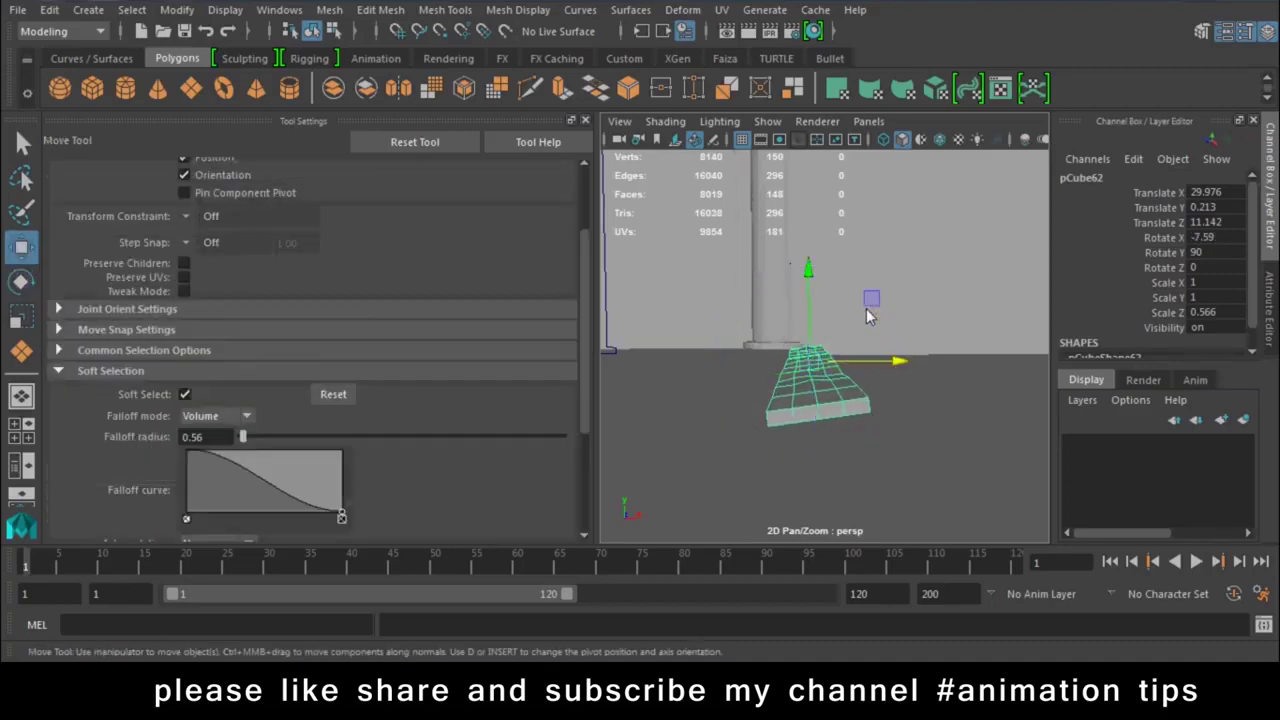
{"action": "key", "text": "ctrl+d"}
{"action": "left_click_drag", "start_coordinate": [884, 361], "coordinate": [929, 361]}
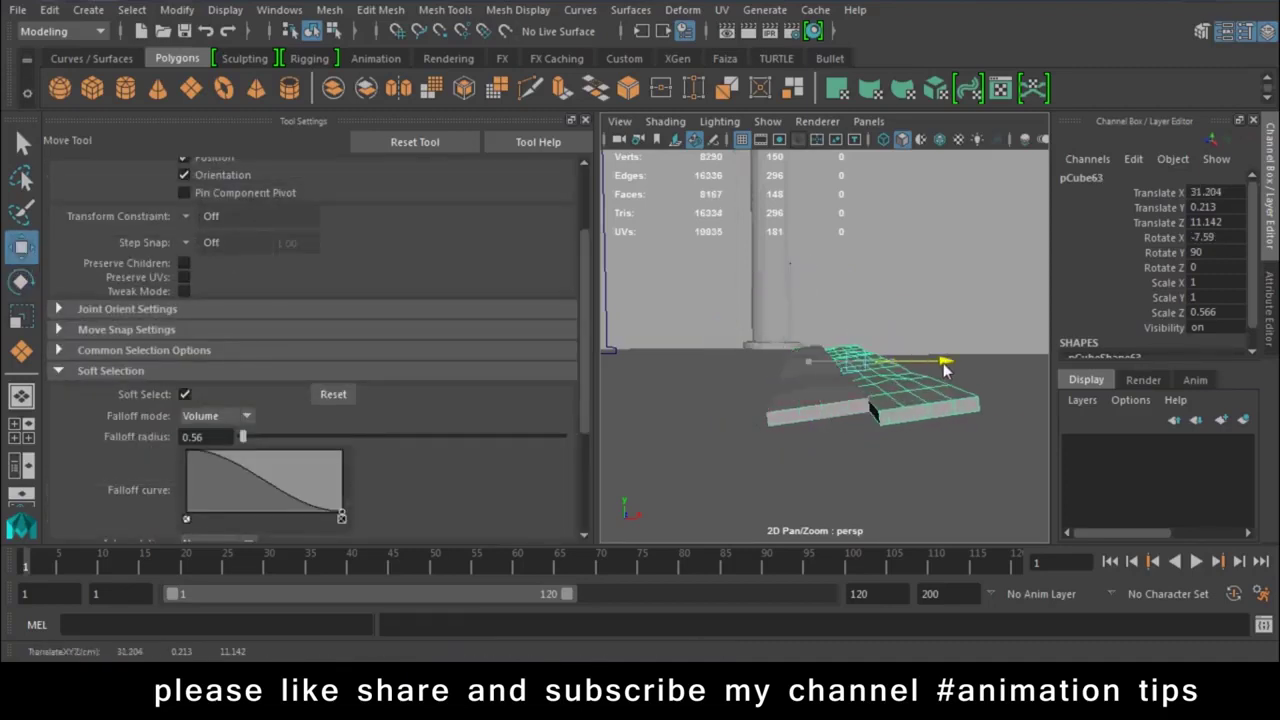
{"action": "left_click_drag", "start_coordinate": [851, 298], "coordinate": [857, 275]}
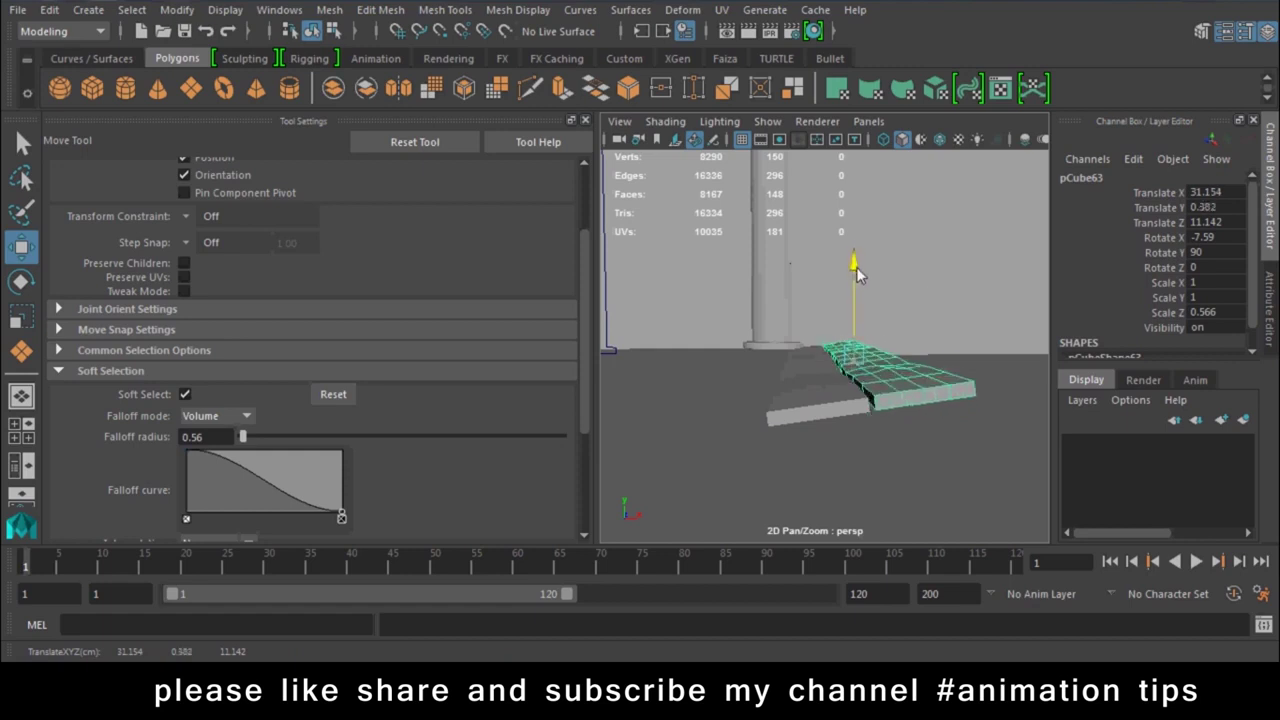
{"action": "left_click_drag", "start_coordinate": [953, 364], "coordinate": [941, 360]}
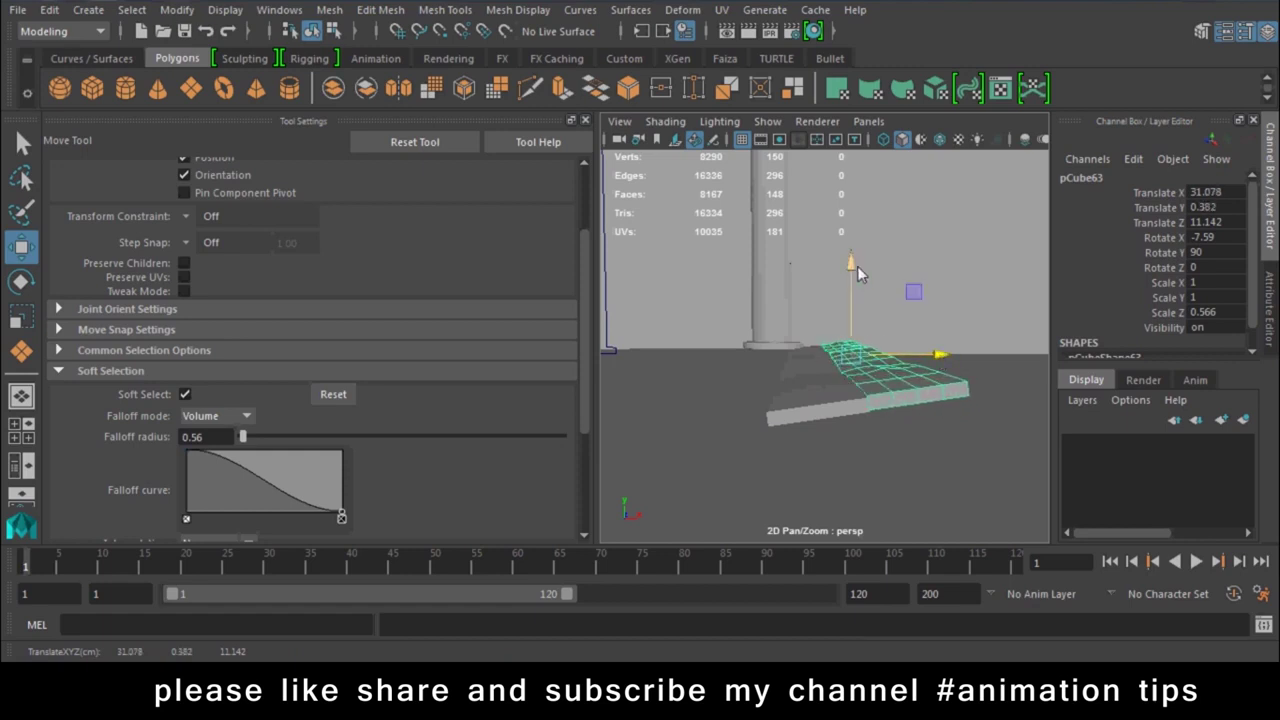
{"action": "left_click_drag", "start_coordinate": [857, 266], "coordinate": [851, 272]}
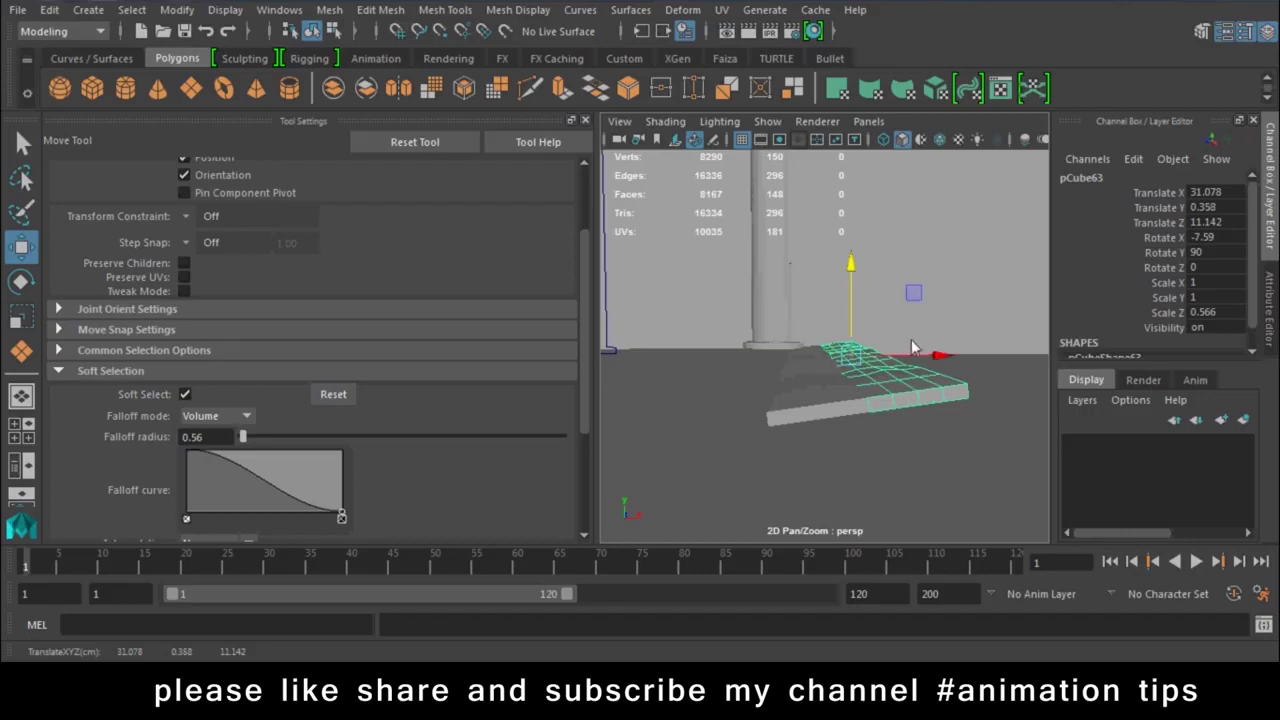
{"action": "left_click_drag", "start_coordinate": [933, 360], "coordinate": [940, 359]}
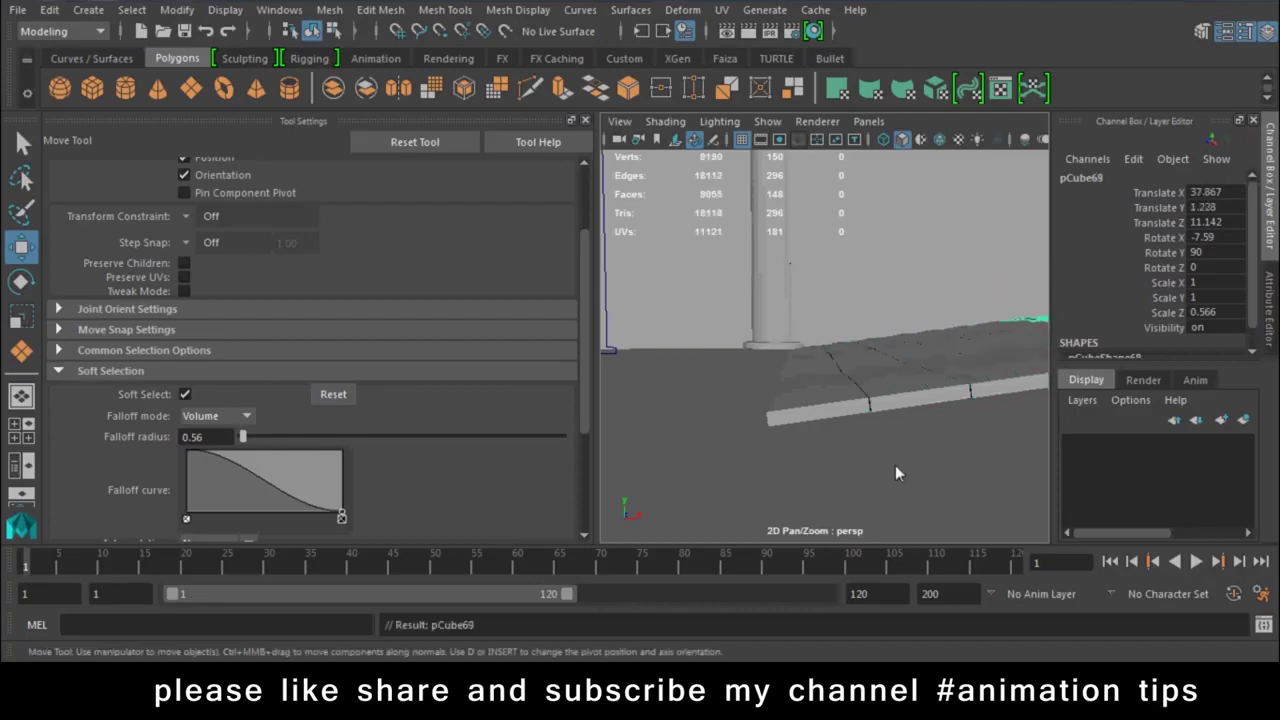
Tilt the plank slightly, then add another copy further along X, a bit higher
{"action": "left_click_drag", "start_coordinate": [853, 425], "coordinate": [920, 474], "text": "alt"}
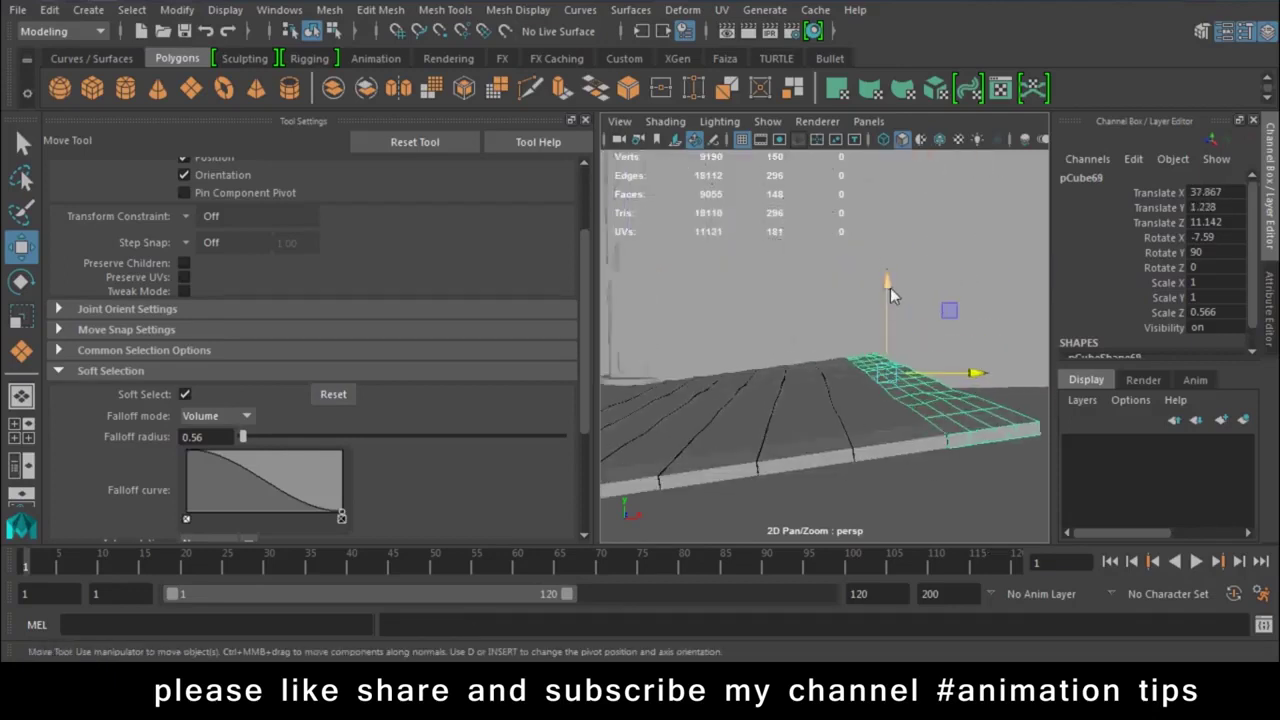
{"action": "key", "text": "e"}
{"action": "left_click_drag", "start_coordinate": [943, 289], "coordinate": [950, 299]}
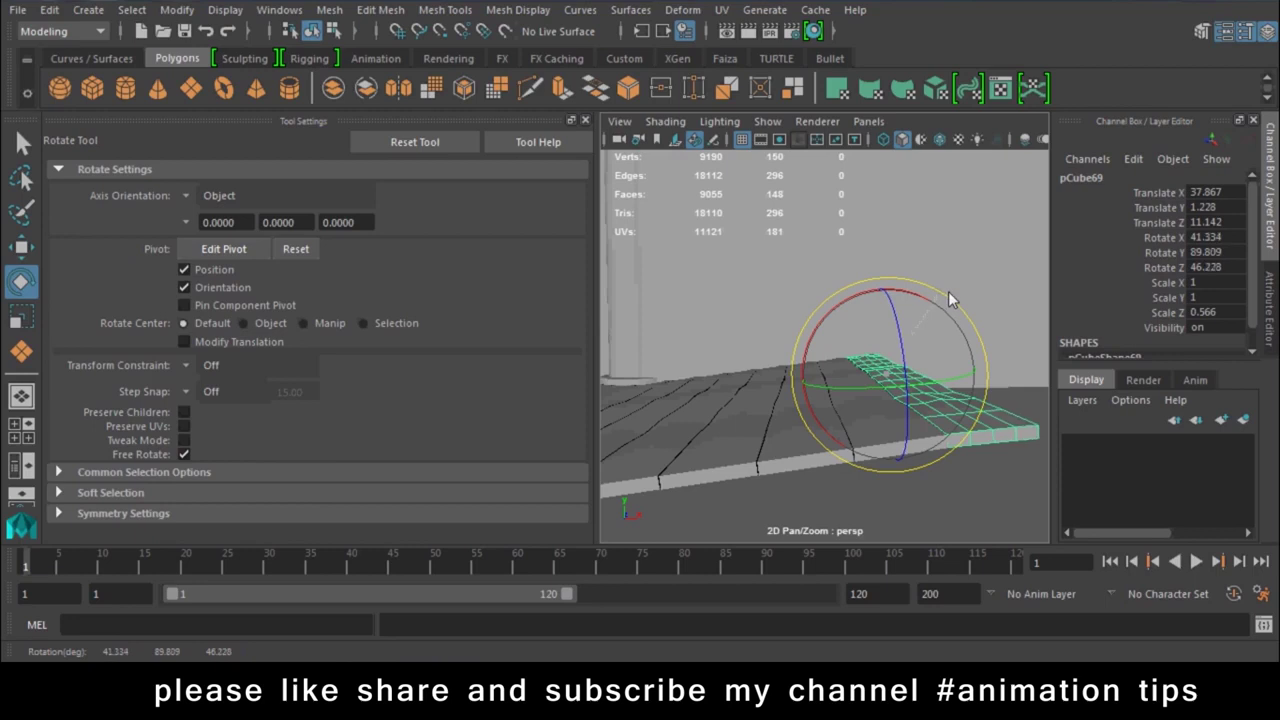
{"action": "key", "text": "w"}
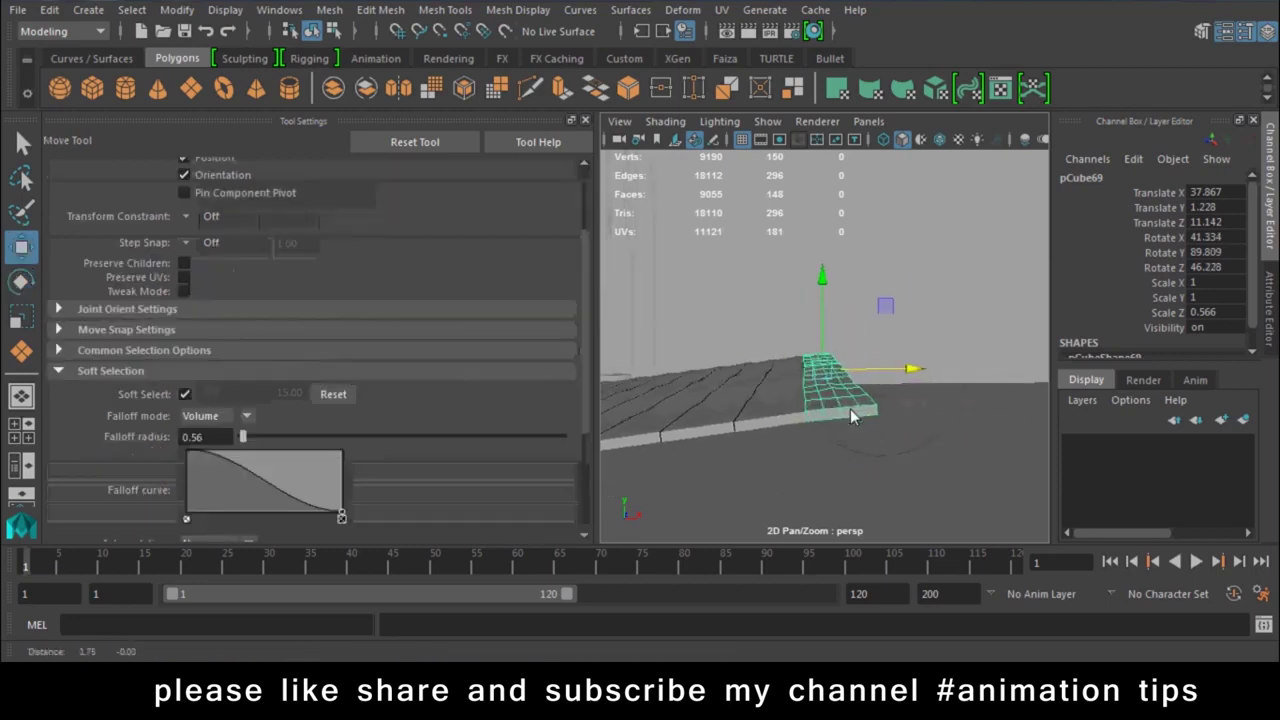
{"action": "key", "text": "ctrl+d"}
{"action": "left_click_drag", "start_coordinate": [908, 371], "coordinate": [948, 375]}
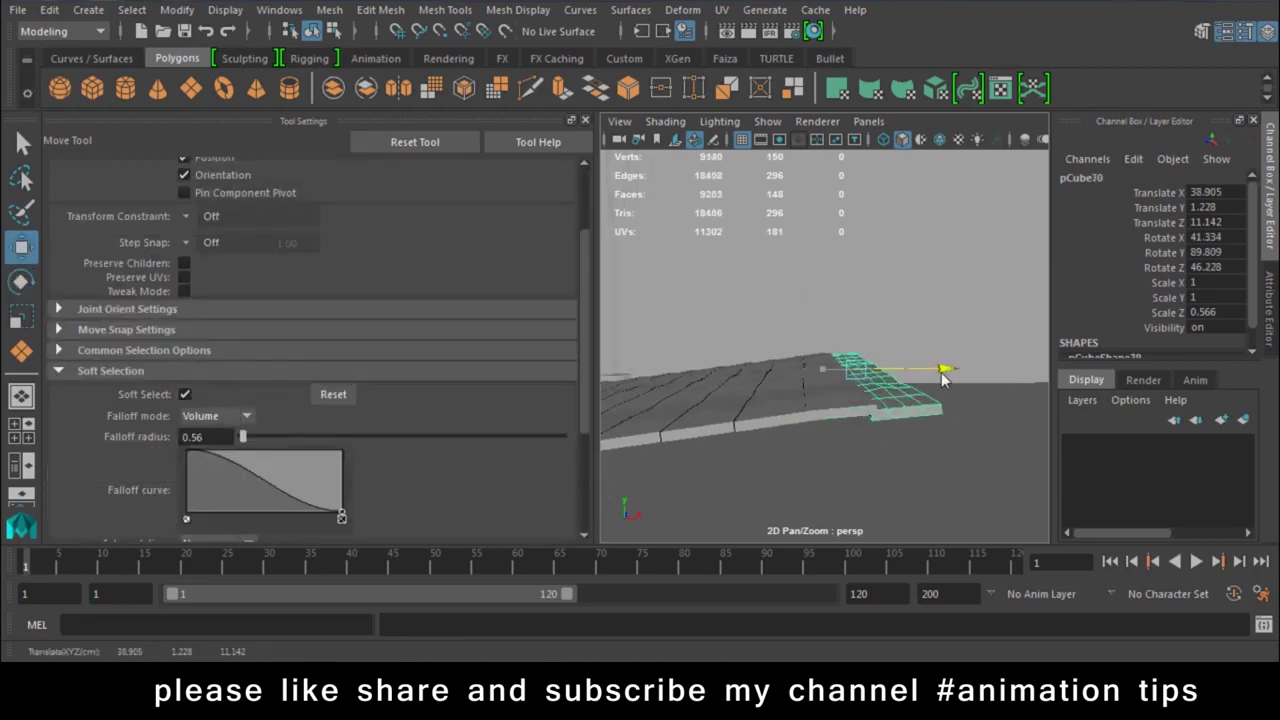
{"action": "left_click_drag", "start_coordinate": [863, 286], "coordinate": [869, 275]}
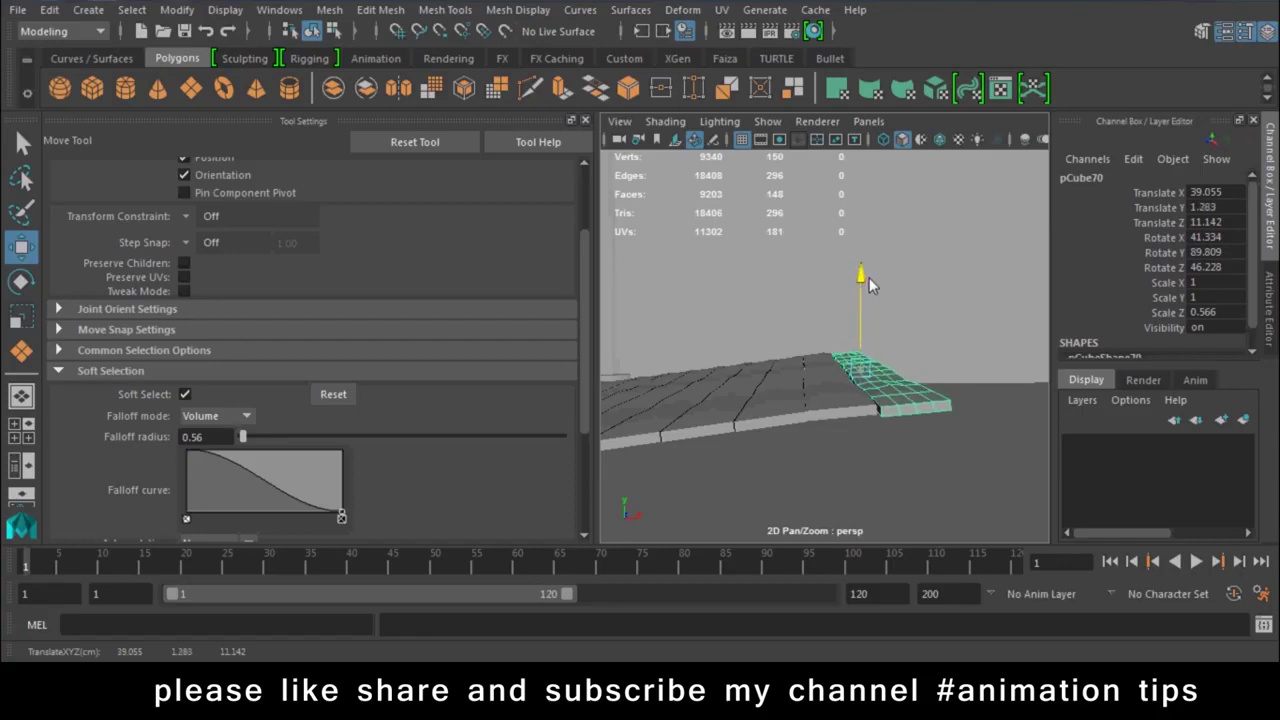
{"action": "left_click_drag", "start_coordinate": [948, 371], "coordinate": [985, 370]}
Add two more plank copies along the row, each lifted slightly for uneven paving
{"action": "key", "text": "ctrl+d"}
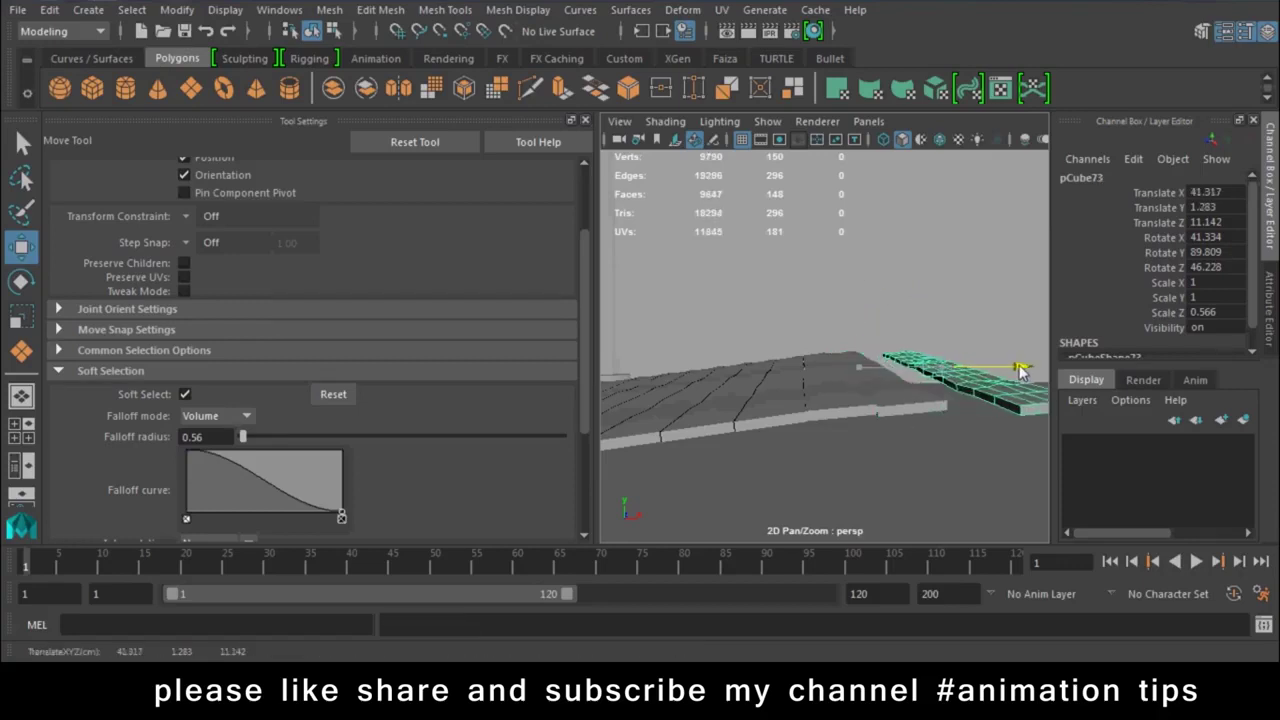
{"action": "left_click_drag", "start_coordinate": [905, 297], "coordinate": [905, 290]}
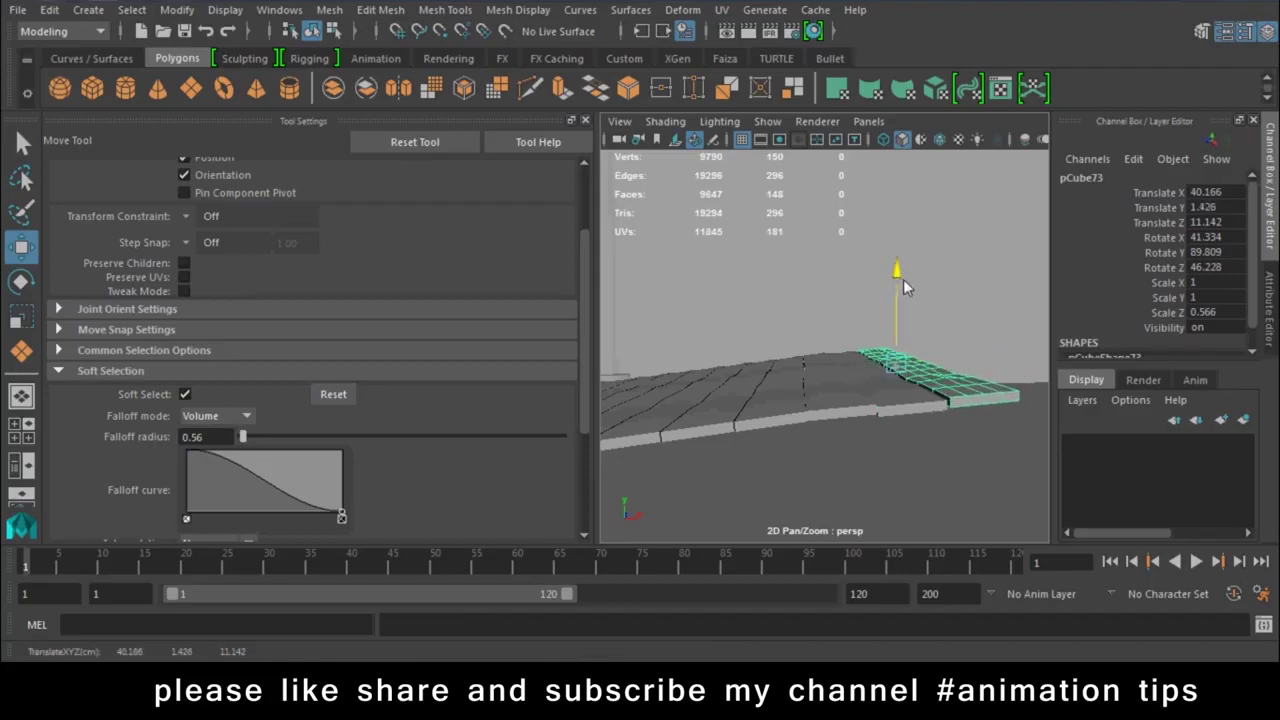
{"action": "left_click_drag", "start_coordinate": [960, 430], "coordinate": [893, 434], "text": "alt"}
{"action": "key", "text": "ctrl+d"}
{"action": "left_click_drag", "start_coordinate": [884, 366], "coordinate": [928, 372]}
{"action": "left_click_drag", "start_coordinate": [840, 280], "coordinate": [840, 272]}
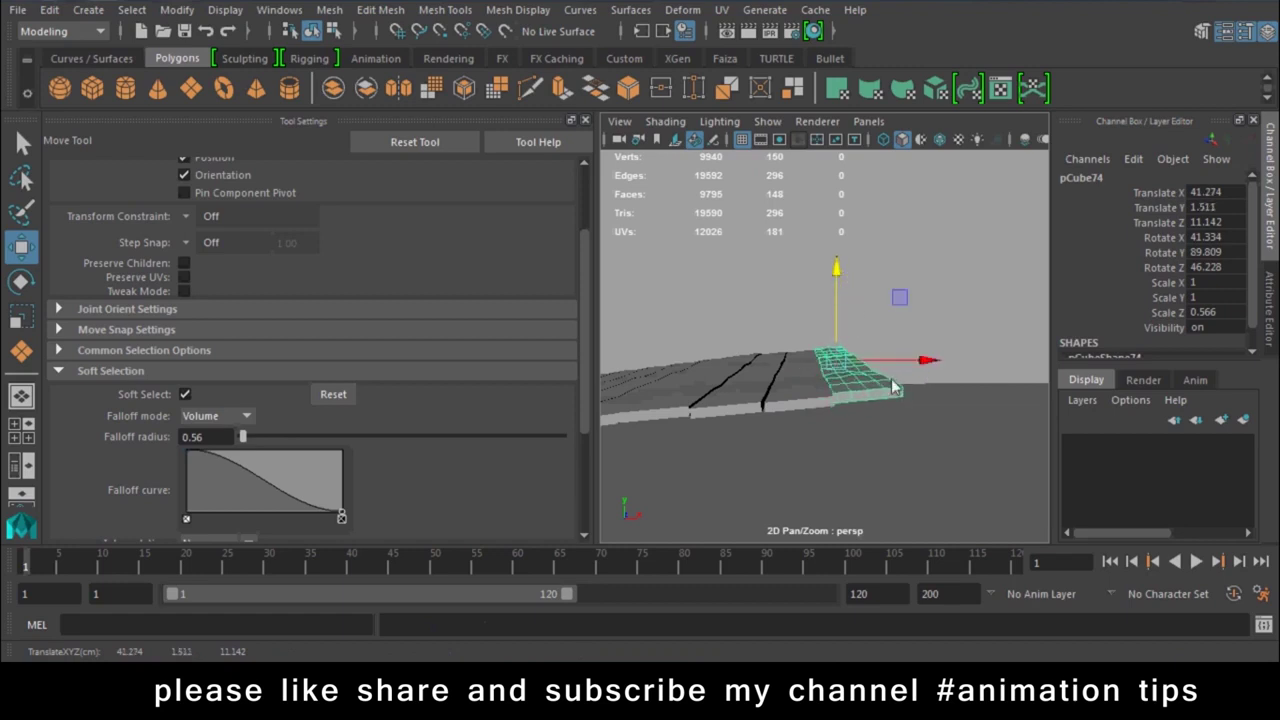
{"action": "left_click_drag", "start_coordinate": [900, 361], "coordinate": [925, 361]}
{"action": "left_click_drag", "start_coordinate": [842, 268], "coordinate": [842, 276]}
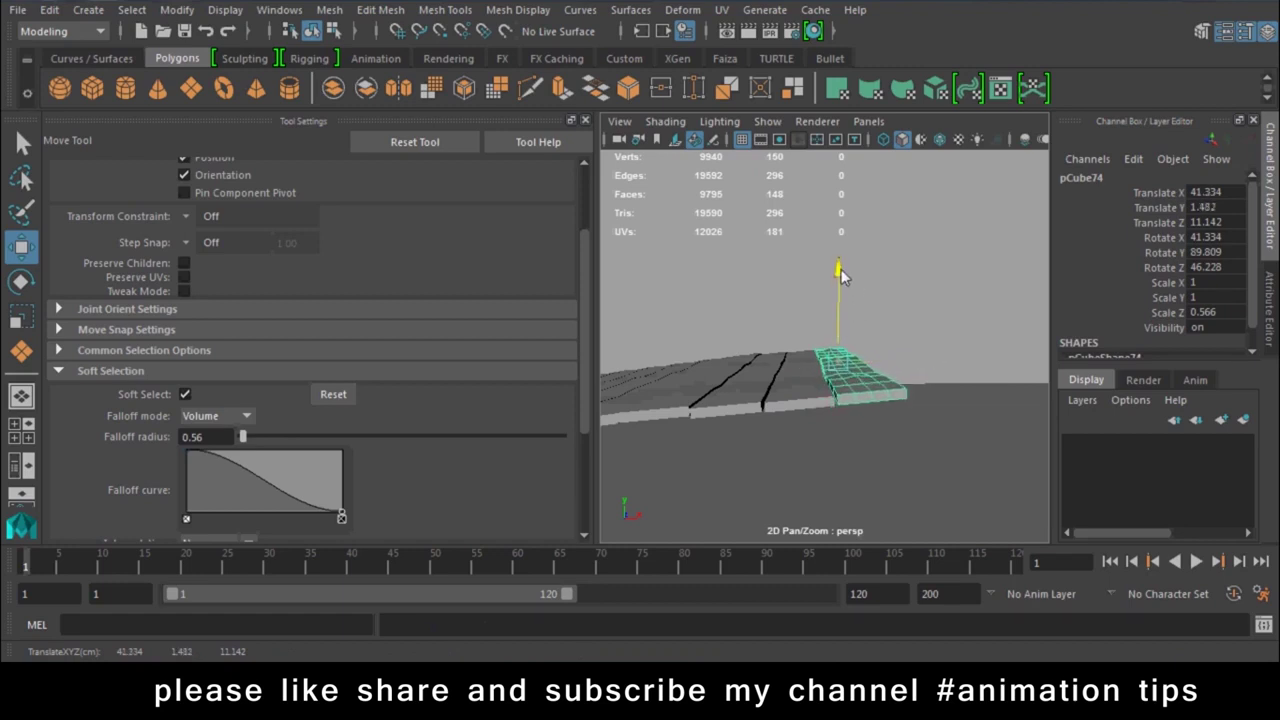
{"action": "left_click_drag", "start_coordinate": [929, 370], "coordinate": [927, 371]}
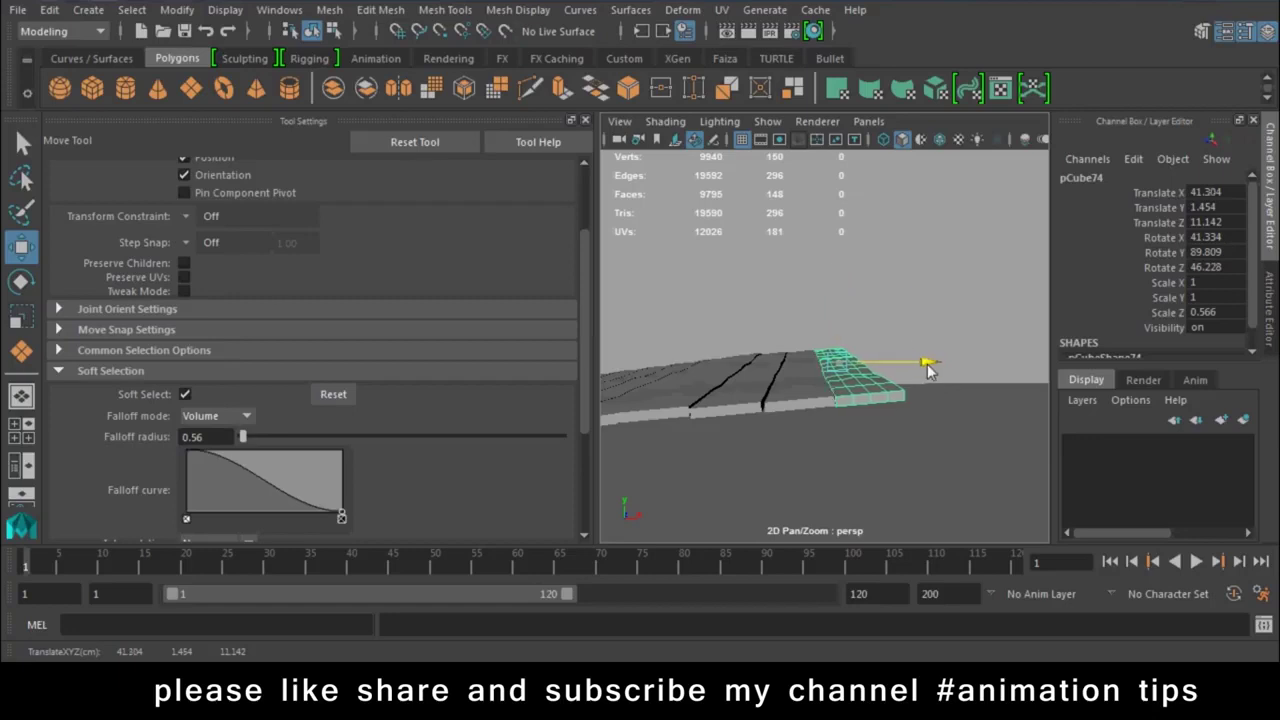
Add another plank copy further along the row and adjust its tilt and height
{"action": "key", "text": "ctrl+d"}
{"action": "key", "text": "ctrl+d"}
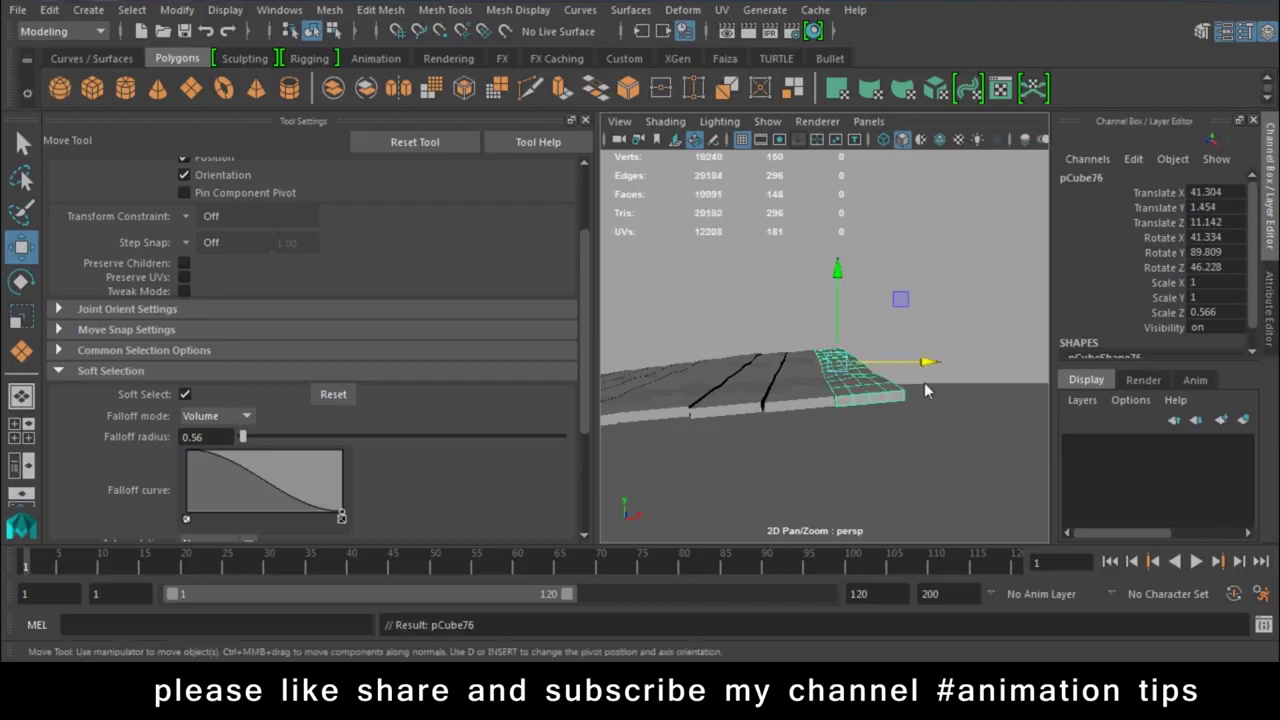
{"action": "left_click_drag", "start_coordinate": [924, 371], "coordinate": [962, 372]}
{"action": "left_click_drag", "start_coordinate": [885, 334], "coordinate": [877, 277]}
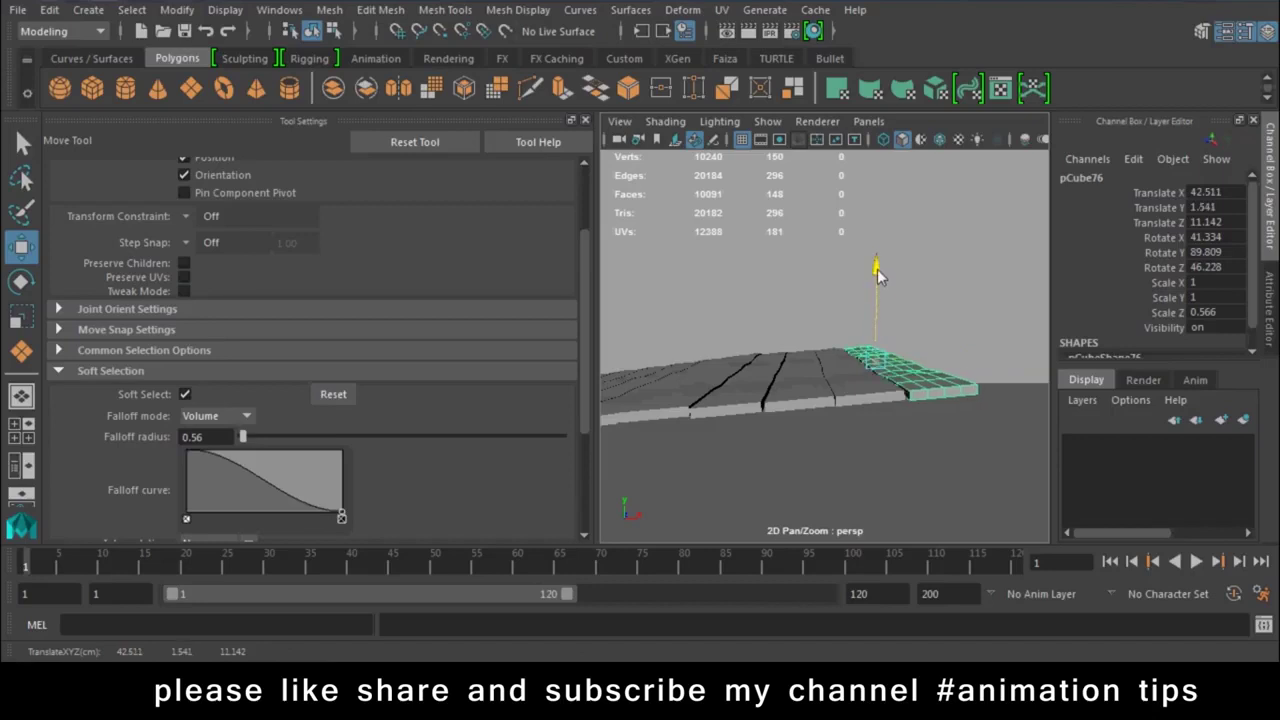
{"action": "mouse_move", "coordinate": [954, 396]}
{"action": "left_mouse_down", "text": "alt"}
{"action": "mouse_move", "coordinate": [899, 407]}
{"action": "mouse_move", "coordinate": [918, 287]}
{"action": "mouse_move", "coordinate": [882, 304]}
{"action": "left_mouse_up", "text": "alt"}
{"action": "key", "text": "e"}
{"action": "key", "text": "w"}
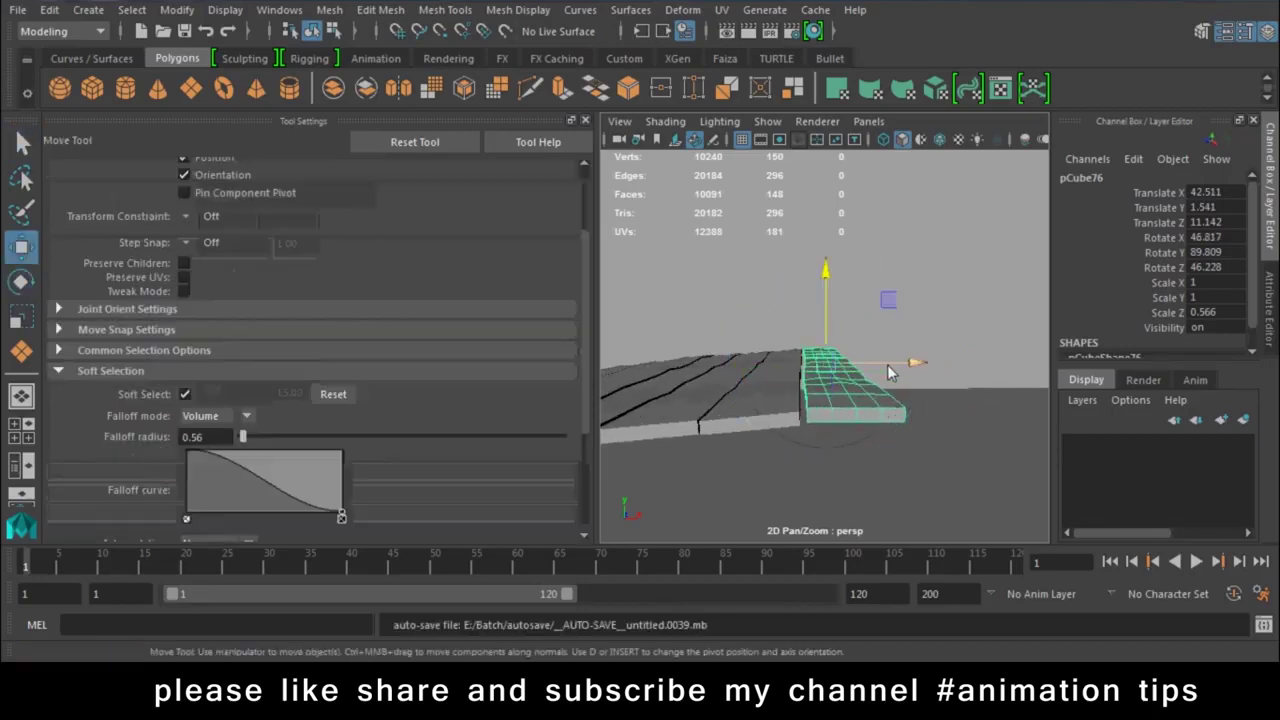
{"action": "left_click_drag", "start_coordinate": [915, 366], "coordinate": [911, 366]}
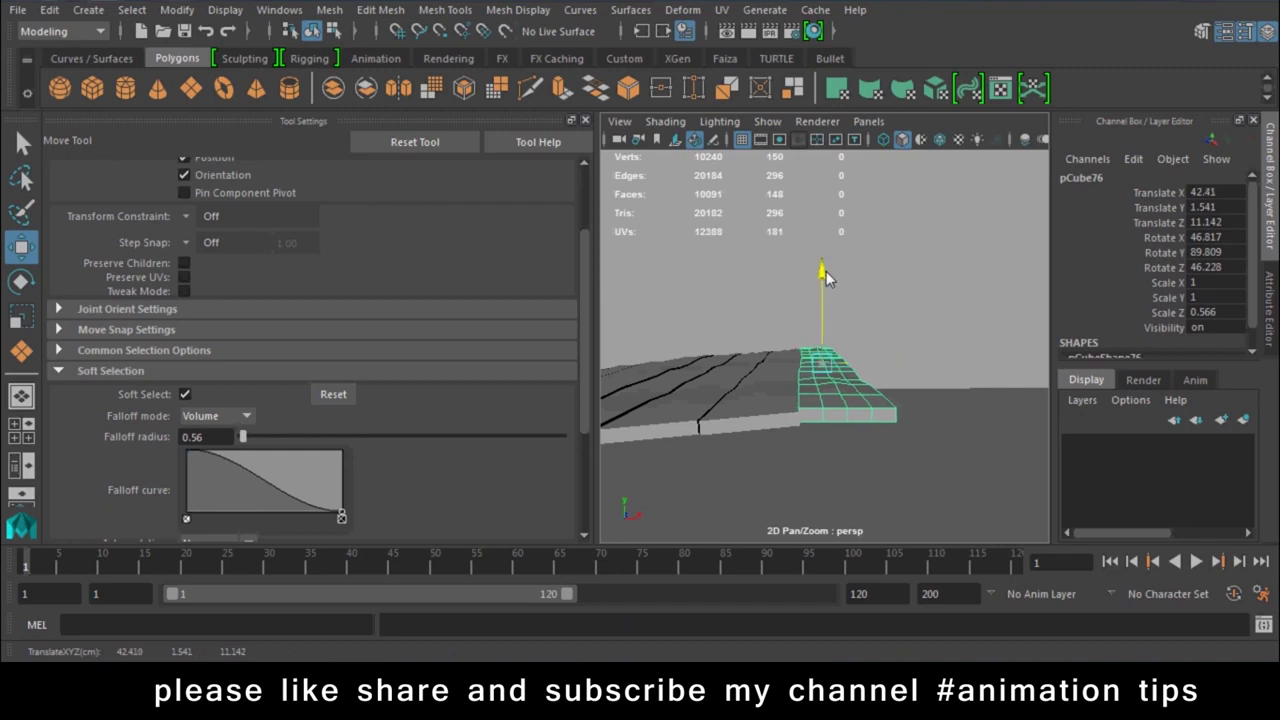
{"action": "left_click_drag", "start_coordinate": [826, 271], "coordinate": [826, 300]}
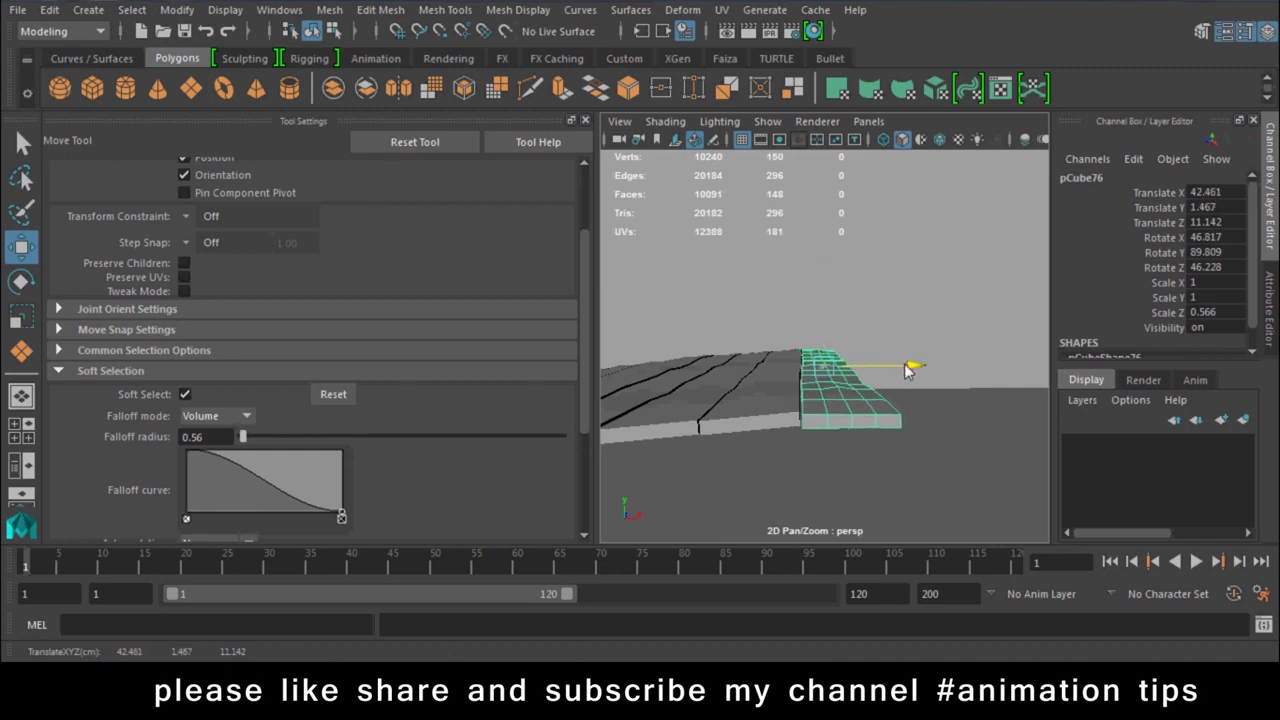
Extend the row with one more plank copy, undoing the extra duplicates
{"action": "key", "text": "ctrl+d"}
{"action": "left_click_drag", "start_coordinate": [910, 370], "coordinate": [955, 374]}
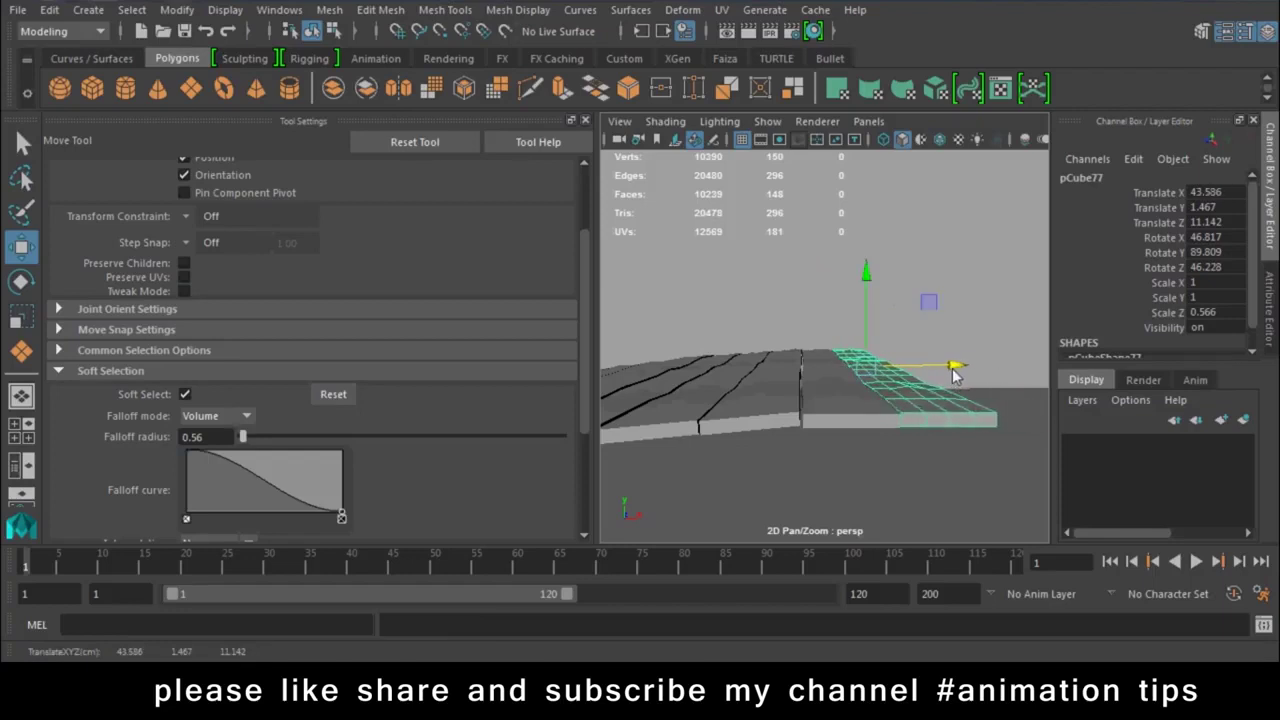
{"action": "key", "text": "ctrl+d"}
{"action": "key", "text": "ctrl+z"}
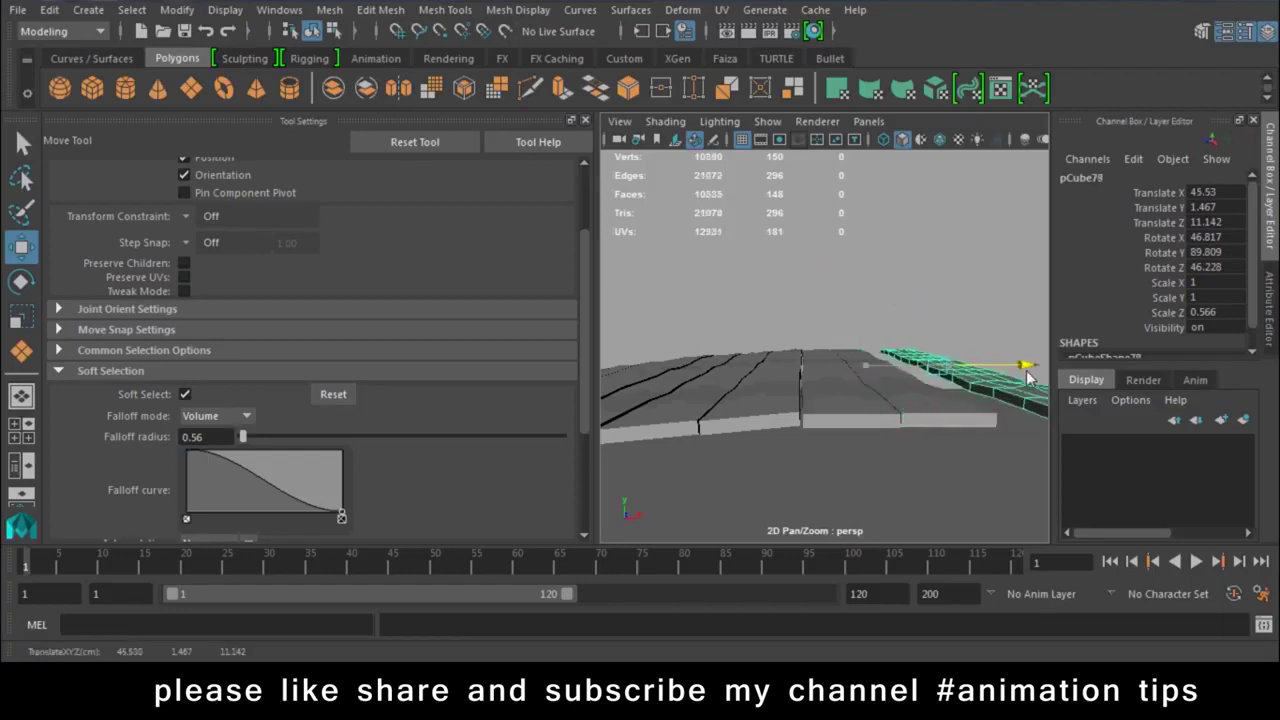
{"action": "key", "text": "ctrl+z"}
{"action": "key", "text": "ctrl+z"}
{"action": "key", "text": "ctrl+z"}
{"action": "key", "text": "ctrl+z"}
{"action": "key", "text": "ctrl+z"}
{"action": "key", "text": "ctrl+z"}
{"action": "left_click_drag", "start_coordinate": [930, 391], "coordinate": [926, 391]}
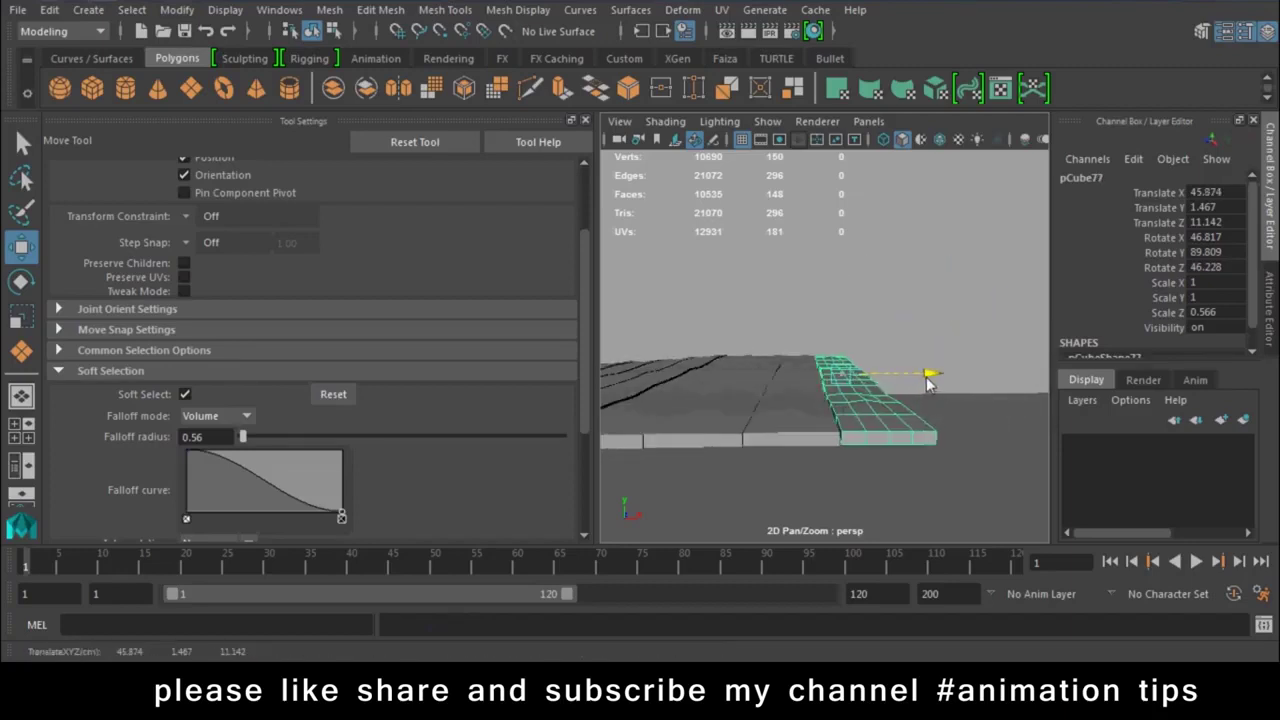
{"action": "right_click_drag", "start_coordinate": [895, 439], "coordinate": [862, 398], "text": "alt"}
{"action": "key", "text": "ctrl+z"}
{"action": "key", "text": "ctrl+z"}
{"action": "key", "text": "ctrl+z"}
{"action": "key", "text": "ctrl+z"}
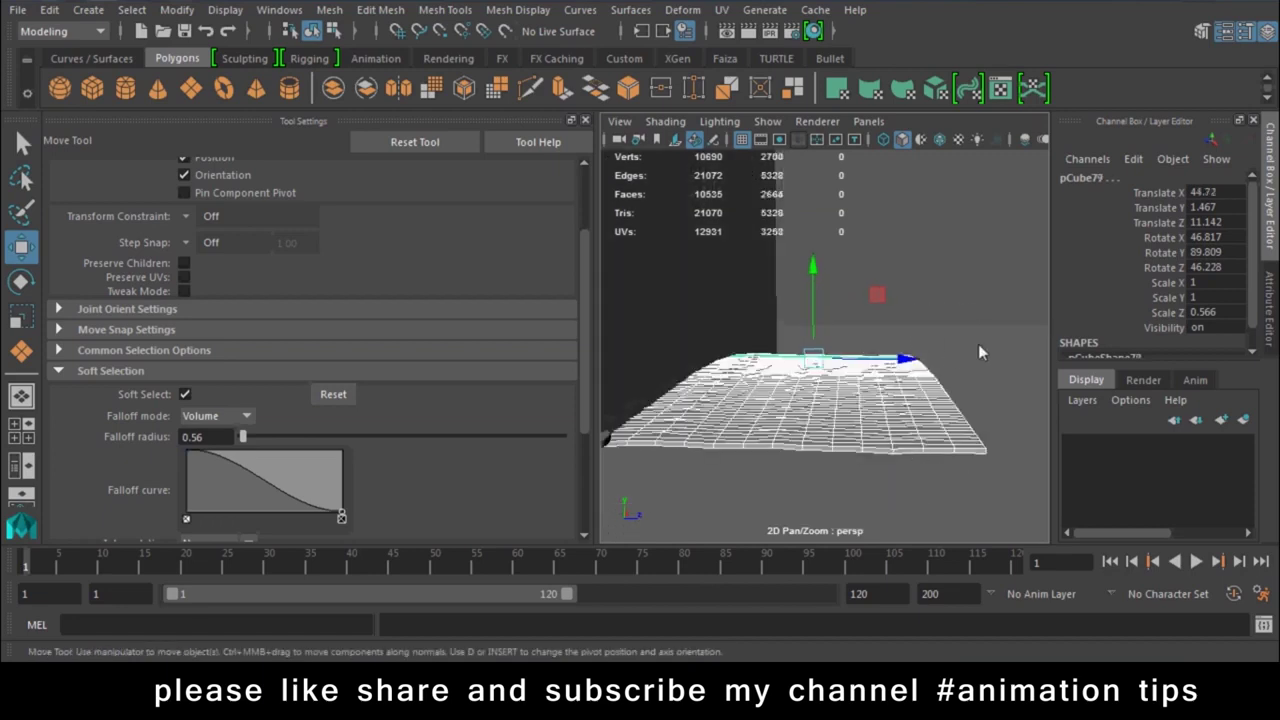
{"action": "key", "text": "ctrl+z"}
{"action": "key", "text": "ctrl+z"}
{"action": "key", "text": "ctrl+z"}
{"action": "key", "text": "ctrl+z"}
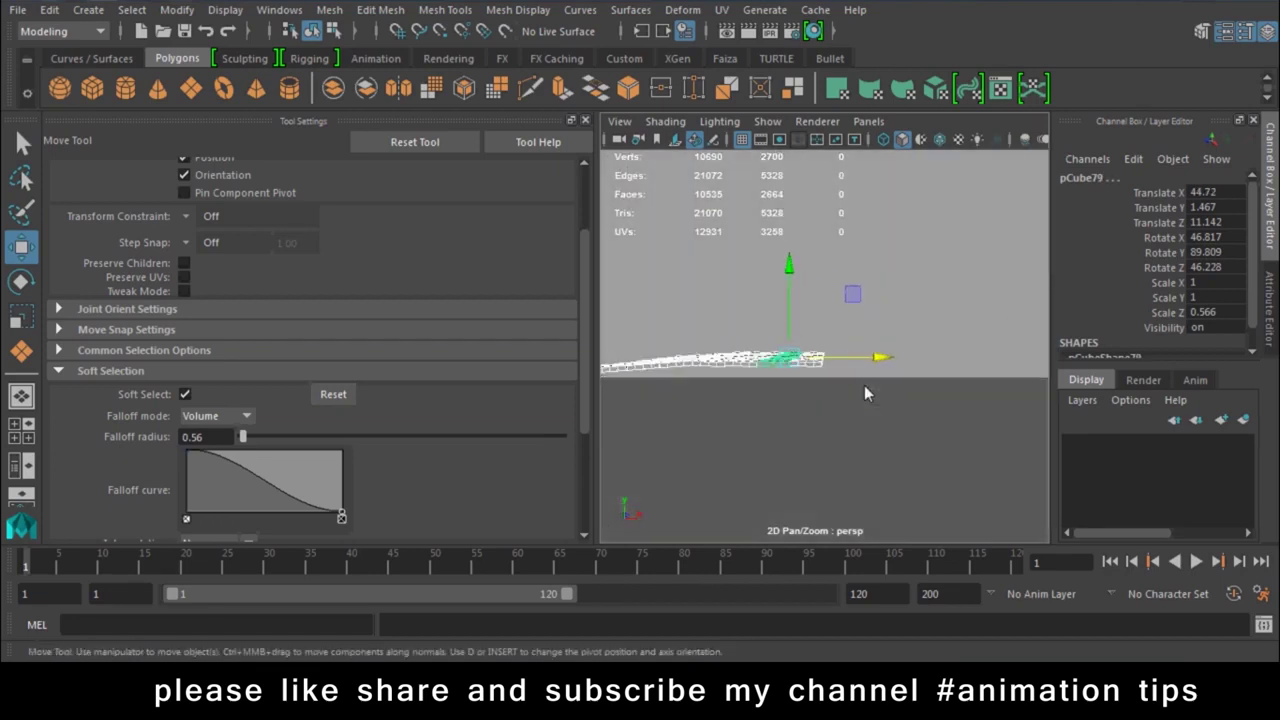
Duplicate the selected slabs as a new batch and move it further along the alley, slightly raised
{"action": "key", "text": "ctrl+d"}
{"action": "left_click_drag", "start_coordinate": [852, 410], "coordinate": [1005, 293]}
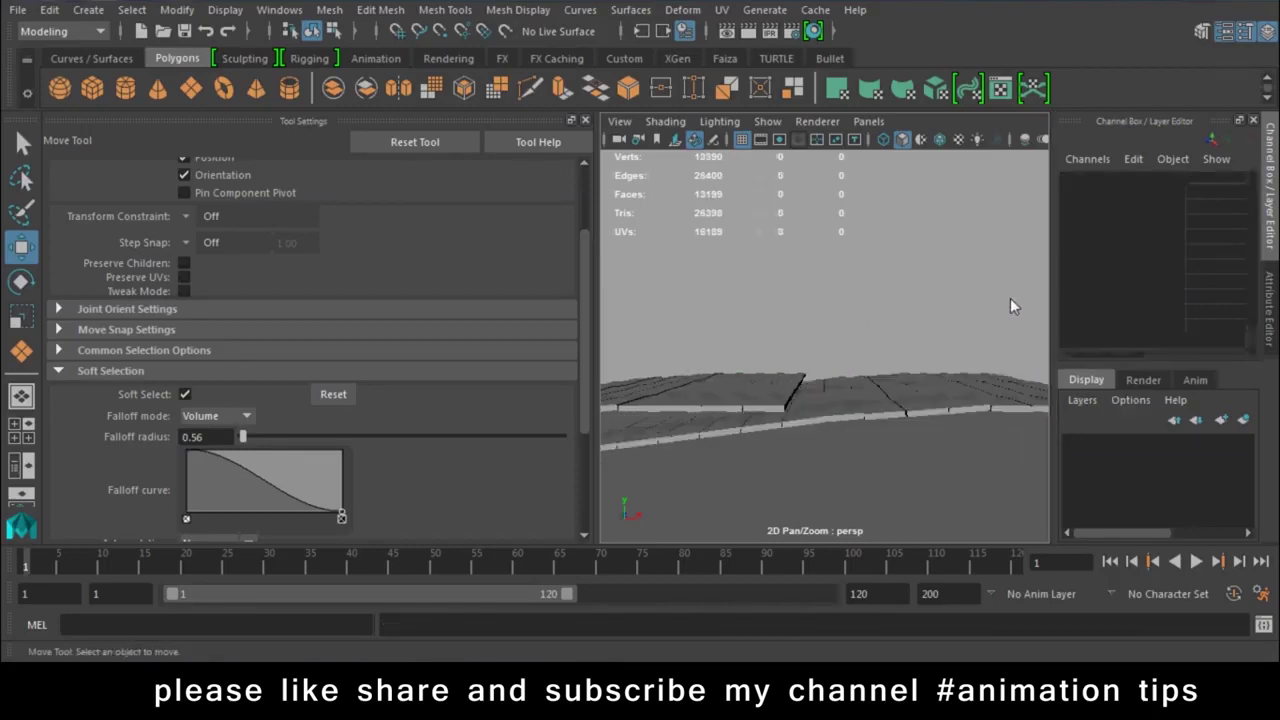
{"action": "mouse_move", "coordinate": [997, 296]}
{"action": "left_mouse_down"}
{"action": "mouse_move", "coordinate": [1000, 275]}
{"action": "mouse_move", "coordinate": [855, 345]}
{"action": "left_mouse_up"}
{"action": "left_click_drag", "start_coordinate": [945, 356], "coordinate": [1037, 366]}
{"action": "left_click_drag", "start_coordinate": [948, 272], "coordinate": [946, 266]}
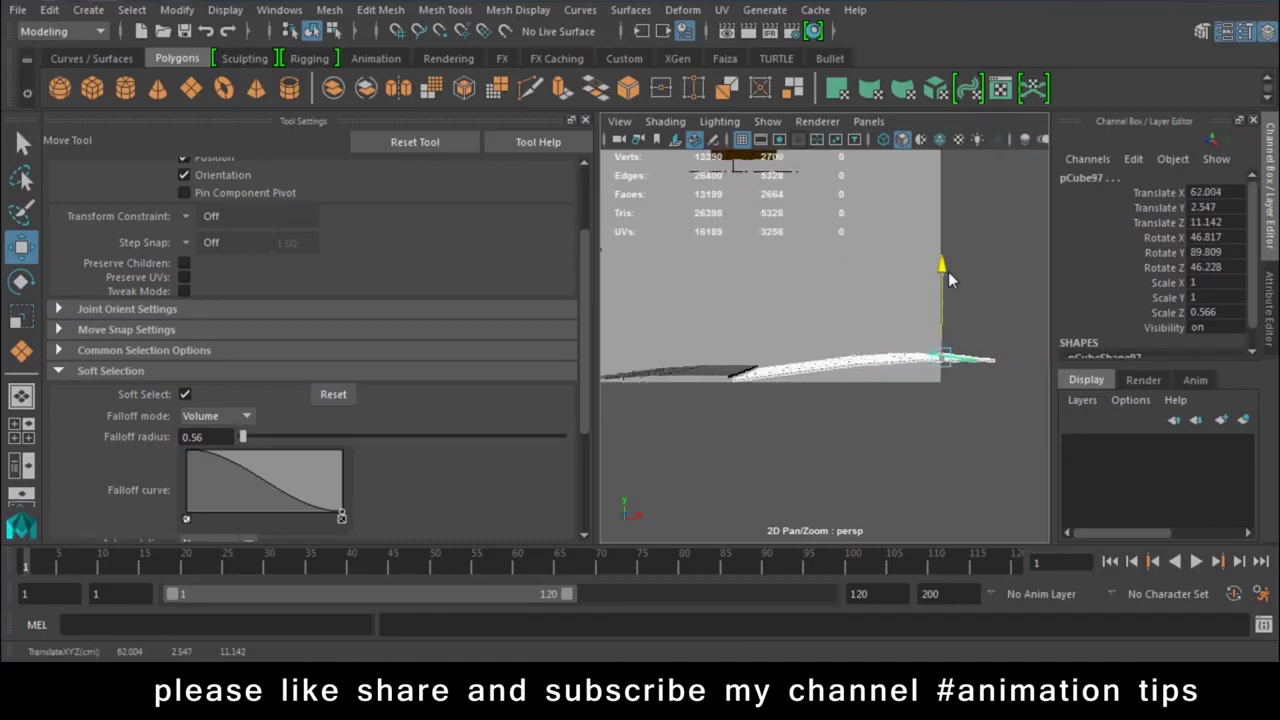
{"action": "left_click_drag", "start_coordinate": [975, 360], "coordinate": [968, 359]}
{"action": "left_click_drag", "start_coordinate": [872, 412], "coordinate": [1061, 428], "text": "alt"}
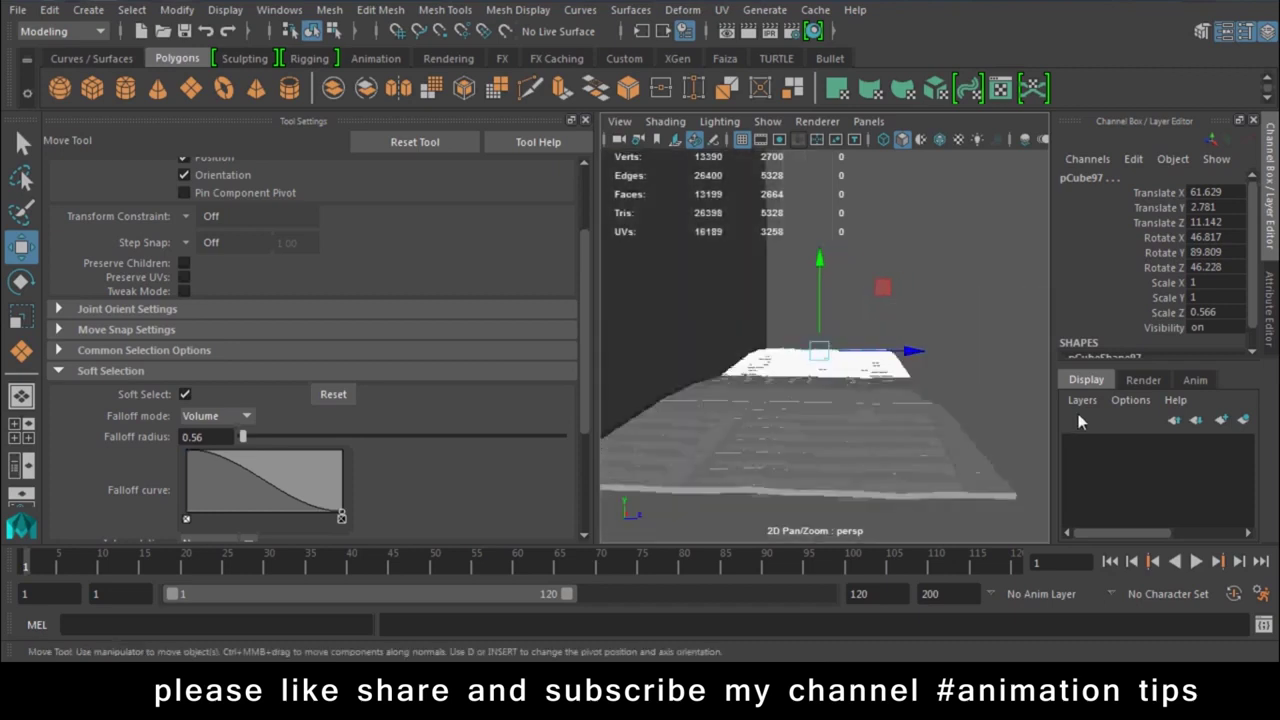
{"action": "left_click_drag", "start_coordinate": [912, 340], "coordinate": [803, 438], "text": "alt"}
Raise the ground plane pPlane1 to Translate Y 0.2
{"action": "left_click", "coordinate": [867, 474]}
{"action": "left_click_drag", "start_coordinate": [867, 474], "coordinate": [744, 427], "text": "alt"}
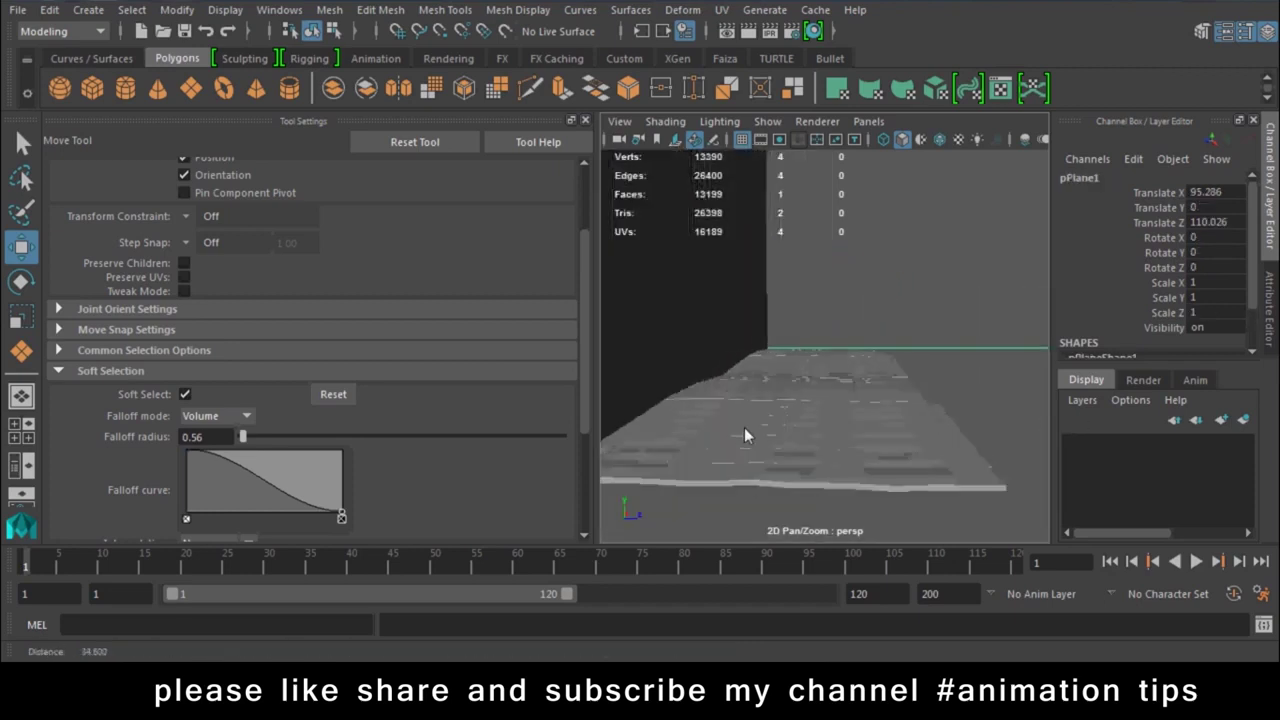
{"action": "mouse_move", "coordinate": [848, 323]}
{"action": "left_mouse_down", "text": "alt"}
{"action": "mouse_move", "coordinate": [857, 400]}
{"action": "mouse_move", "coordinate": [820, 391]}
{"action": "left_mouse_up", "text": "alt"}
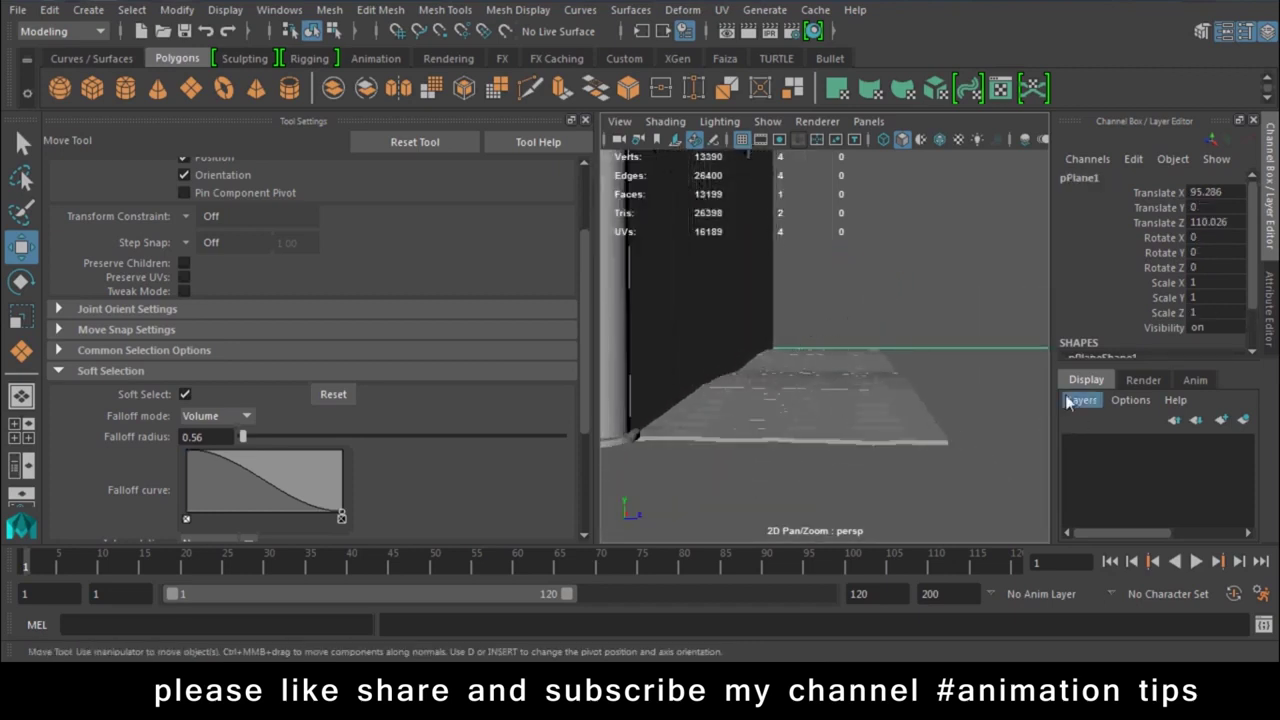
{"action": "left_click", "coordinate": [1158, 207]}
{"action": "middle_click_drag", "start_coordinate": [953, 280], "coordinate": [955, 283]}
{"action": "key", "text": "w"}
{"action": "left_click", "coordinate": [961, 249]}
{"action": "left_click_drag", "start_coordinate": [961, 249], "coordinate": [797, 305], "text": "alt"}
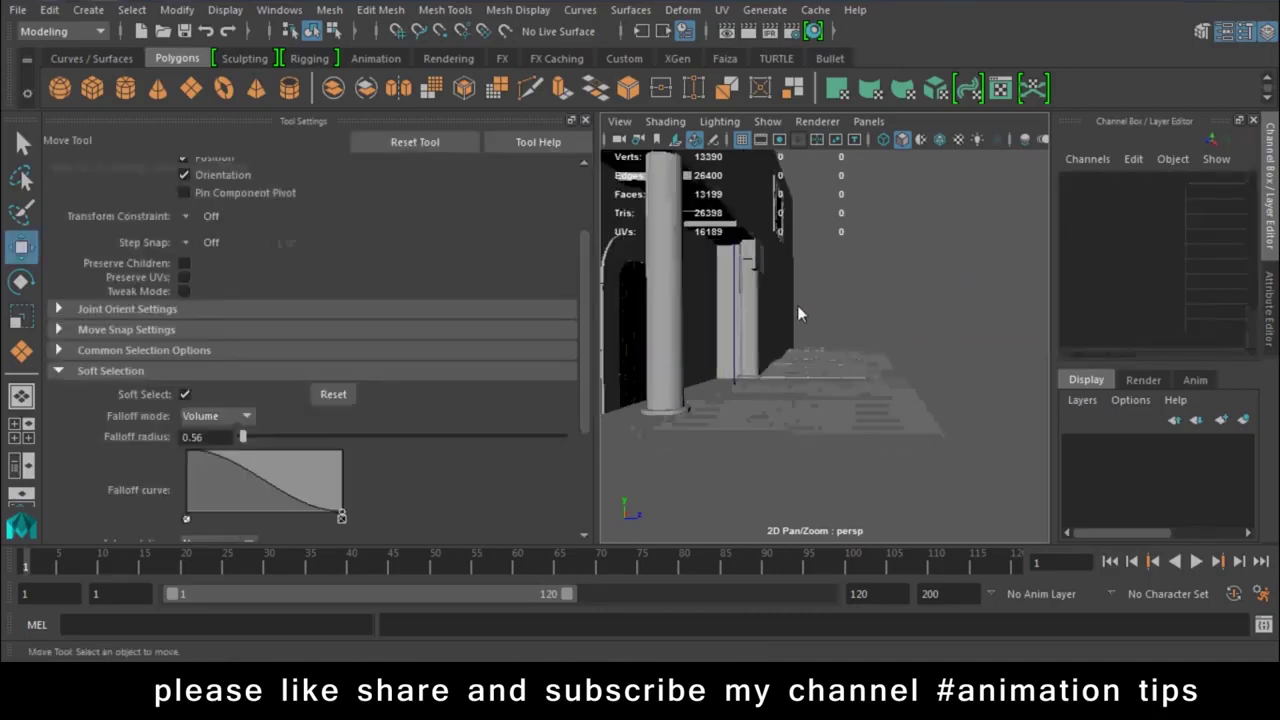
{"action": "left_click", "coordinate": [585, 120]}
{"action": "mouse_move", "coordinate": [790, 391]}
{"action": "left_mouse_down", "text": "alt"}
{"action": "mouse_move", "coordinate": [811, 383]}
{"action": "mouse_move", "coordinate": [566, 376]}
{"action": "mouse_move", "coordinate": [796, 370]}
{"action": "mouse_move", "coordinate": [746, 225]}
{"action": "left_mouse_up", "text": "alt"}
Group the selected scene objects as group1 and rotate the group to Rotate Y -6.43
{"action": "left_click", "coordinate": [560, 372]}
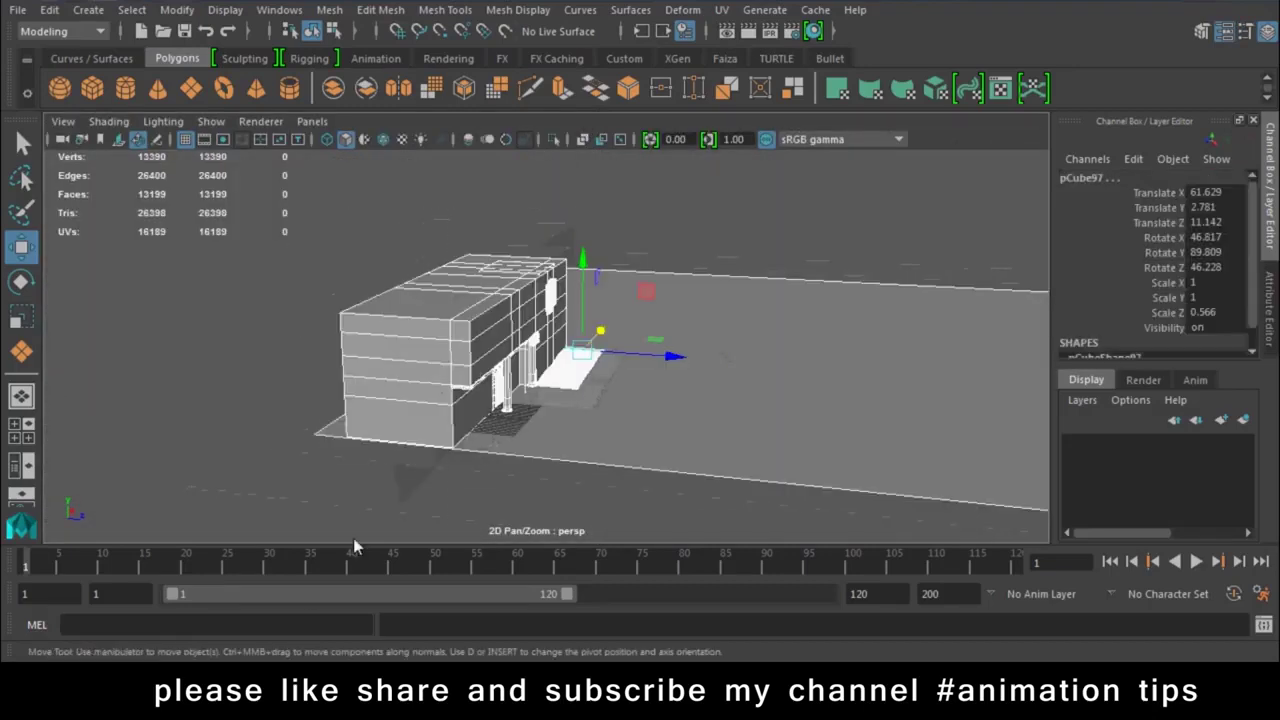
{"action": "scroll", "coordinate": [604, 455], "scroll_direction": "up", "scroll_amount": 3}
{"action": "scroll", "coordinate": [594, 447], "scroll_direction": "up", "scroll_amount": 2}
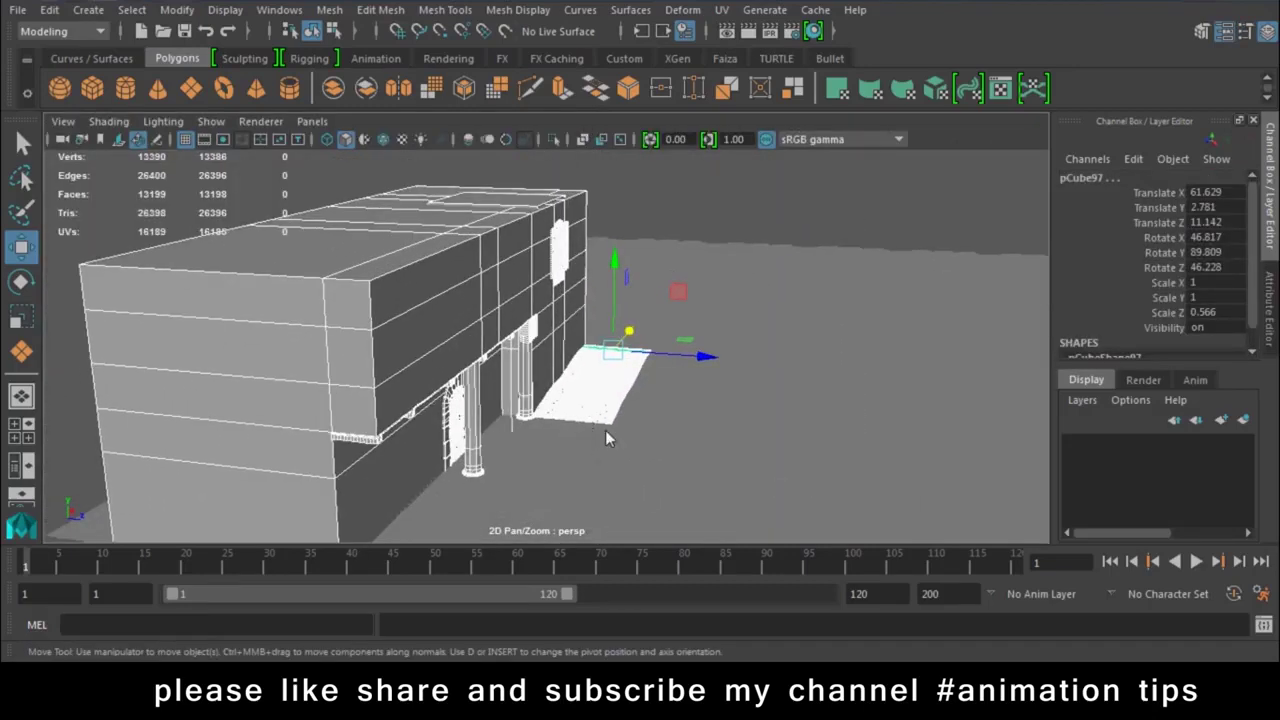
{"action": "key", "text": "e"}
{"action": "key", "text": "ctrl+g"}
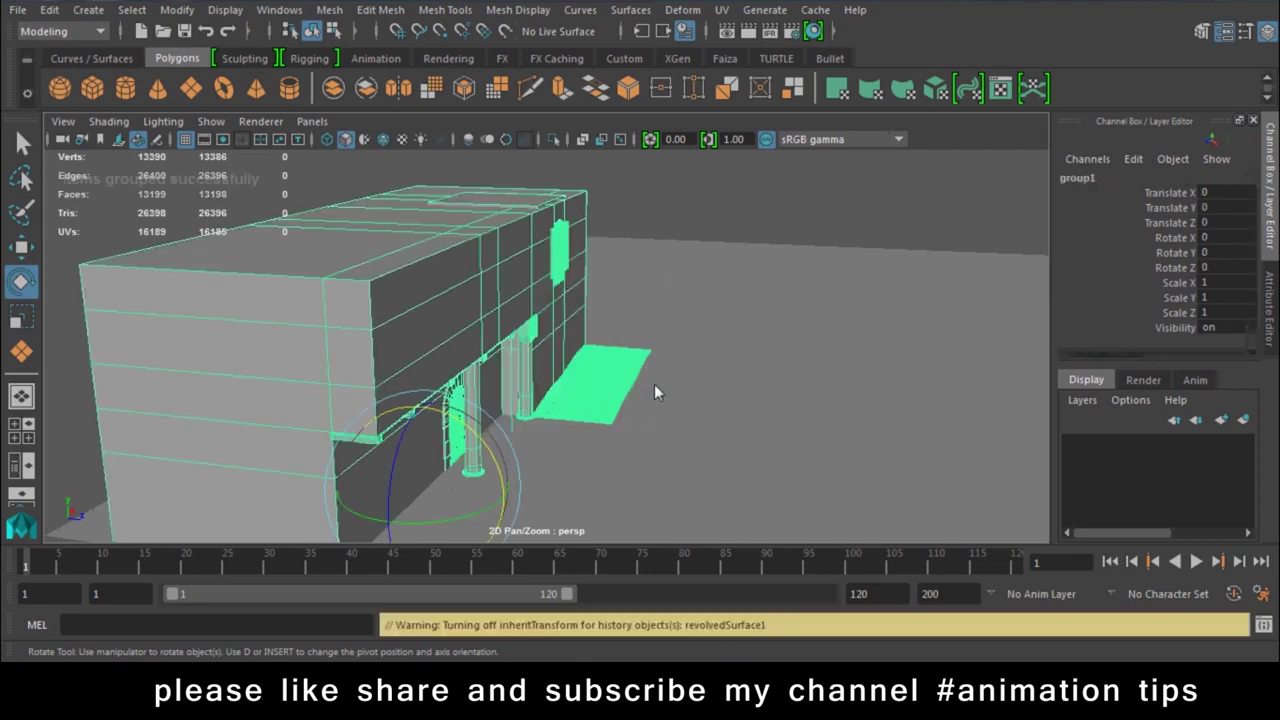
{"action": "left_click_drag", "start_coordinate": [459, 512], "coordinate": [454, 515]}
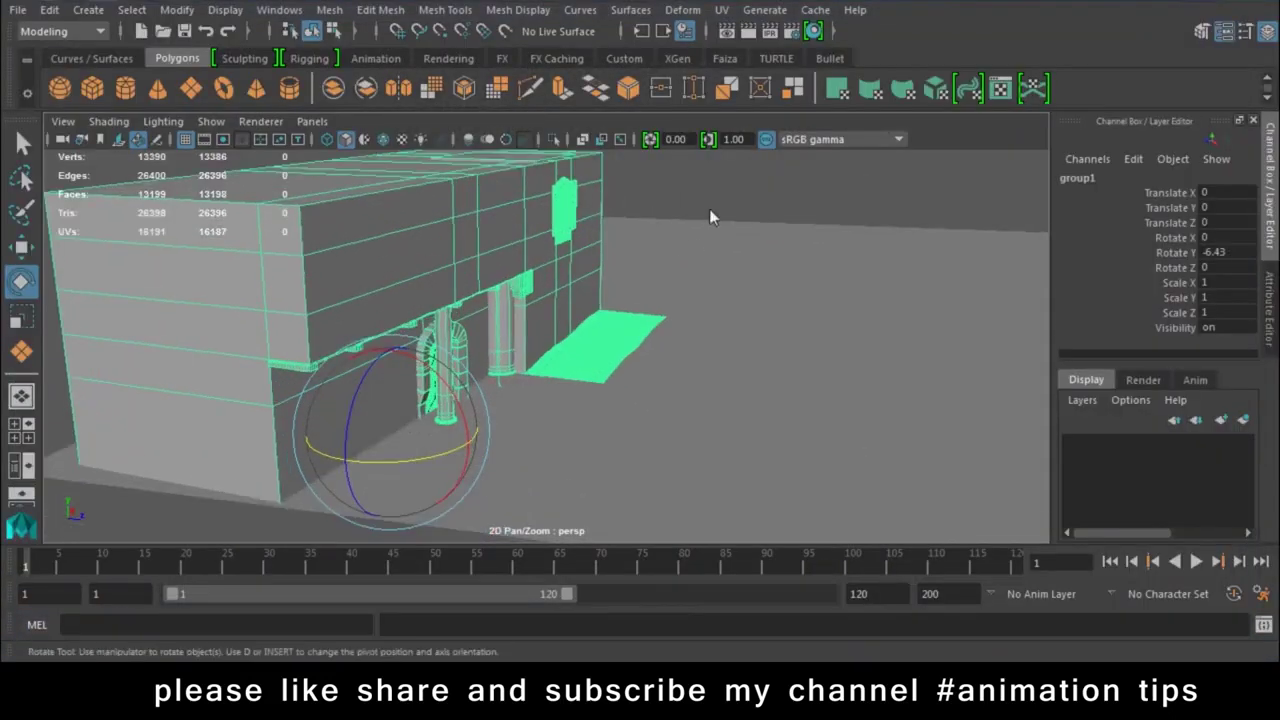
{"action": "left_click", "coordinate": [709, 208]}
{"action": "mouse_move", "coordinate": [552, 316]}
{"action": "left_mouse_down", "text": "alt"}
{"action": "mouse_move", "coordinate": [599, 406]}
{"action": "mouse_move", "coordinate": [563, 486]}
{"action": "left_mouse_up", "text": "alt"}
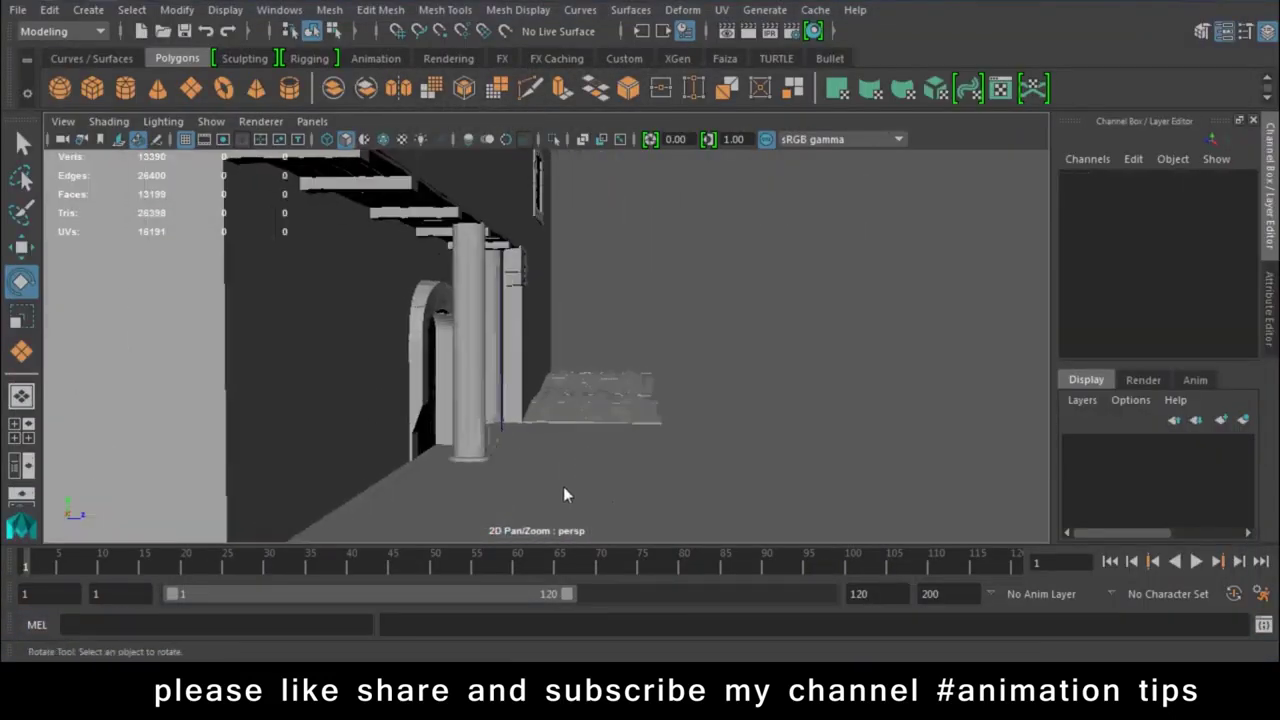